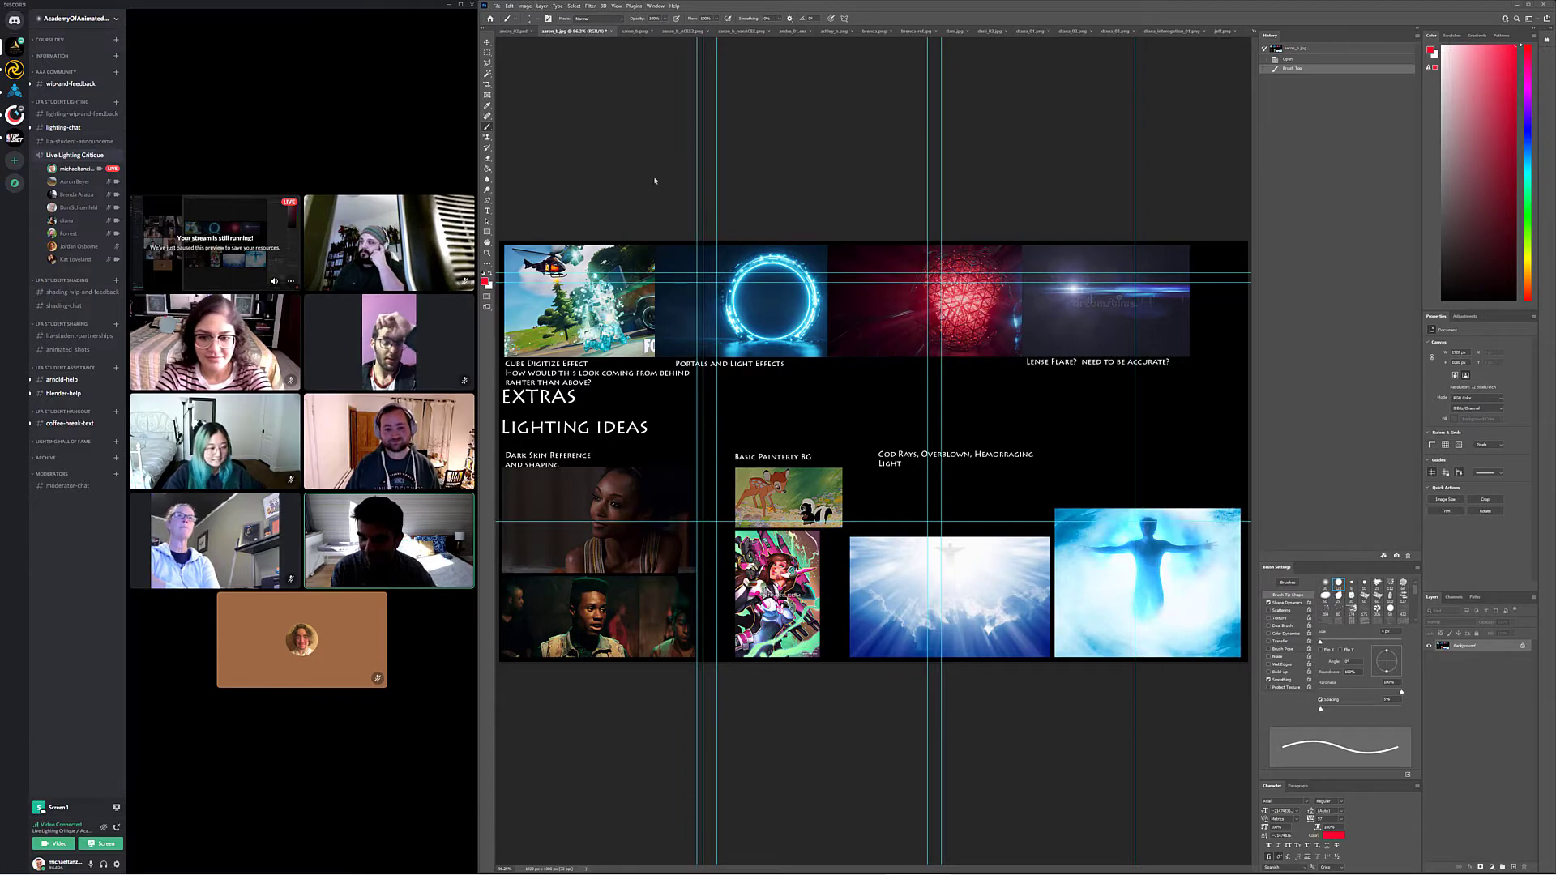
Look through all the open student renders and reference images one after another
key(ctrl+Tab)
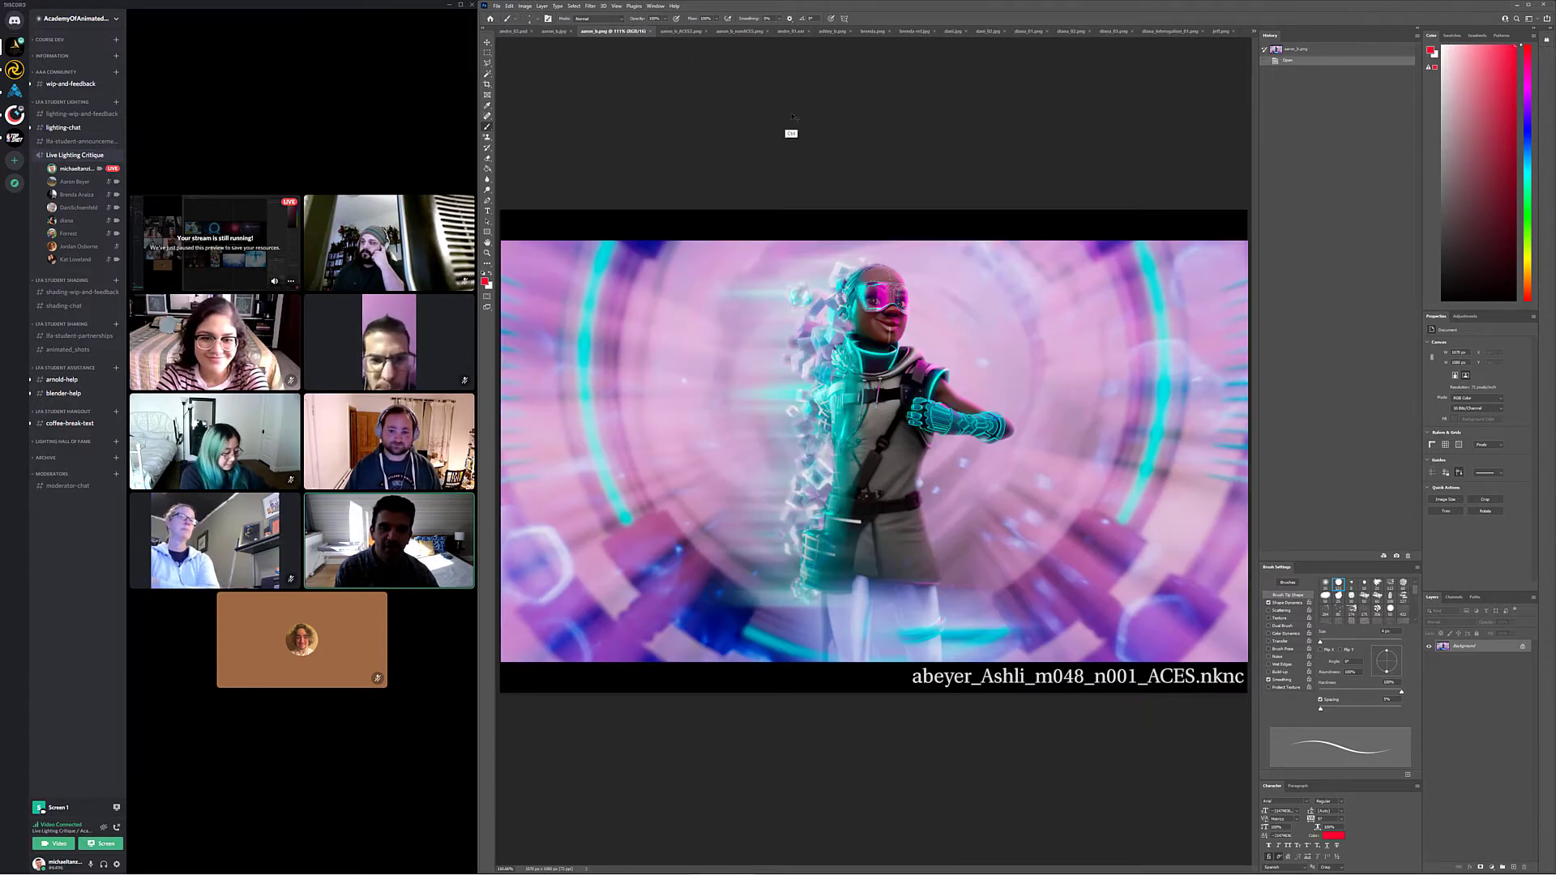
key(ctrl+Tab)
key(ctrl+Tab)
key(ctrl+Tab)
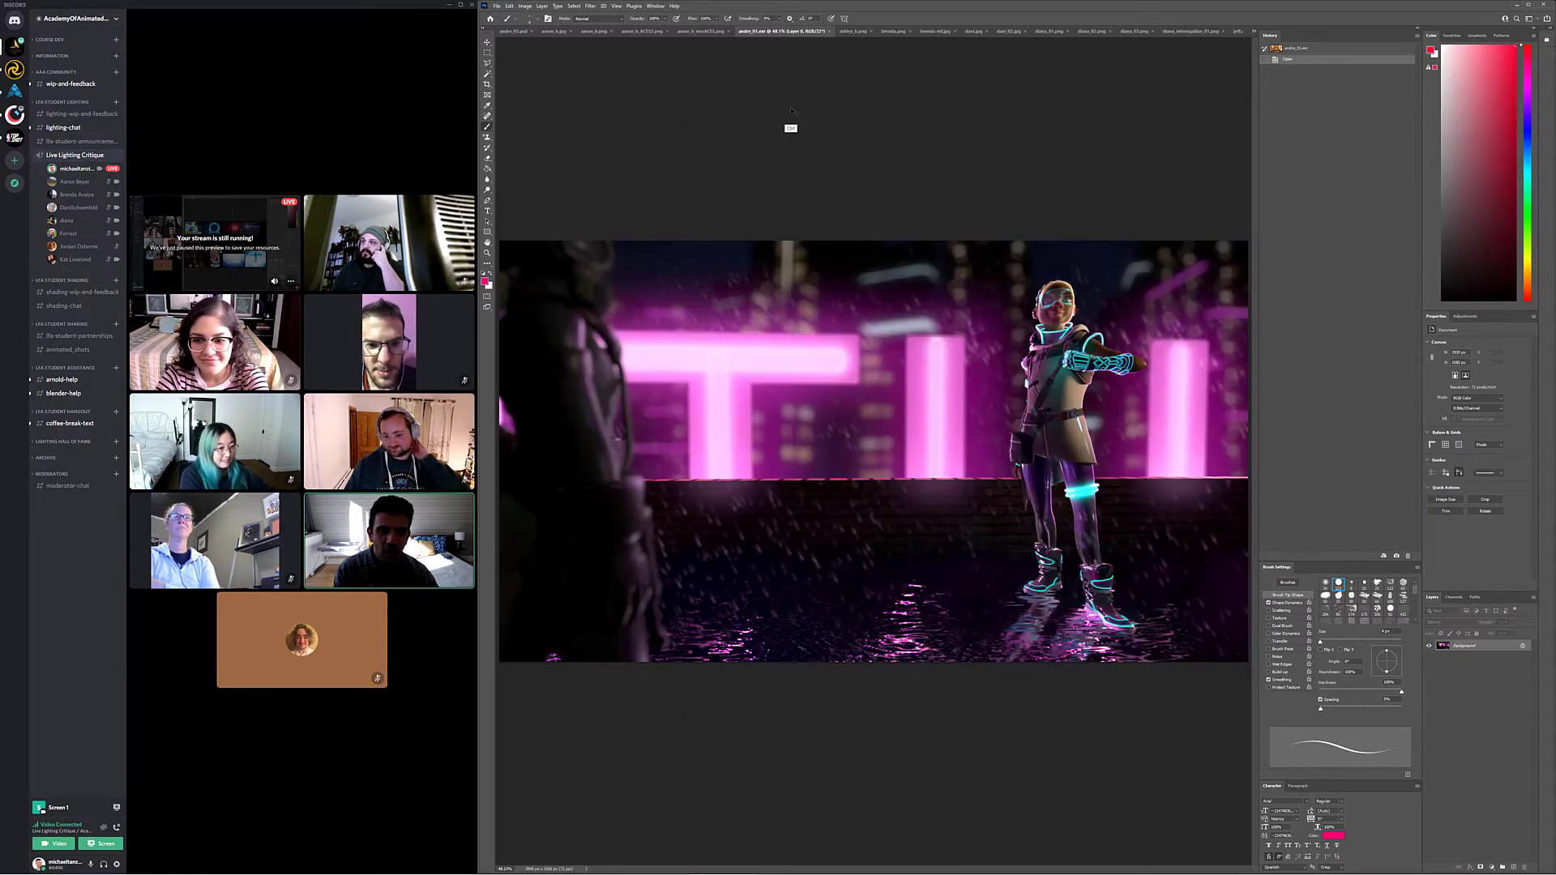
key(ctrl+Tab)
key(ctrl+Tab)
key(ctrl+Tab)
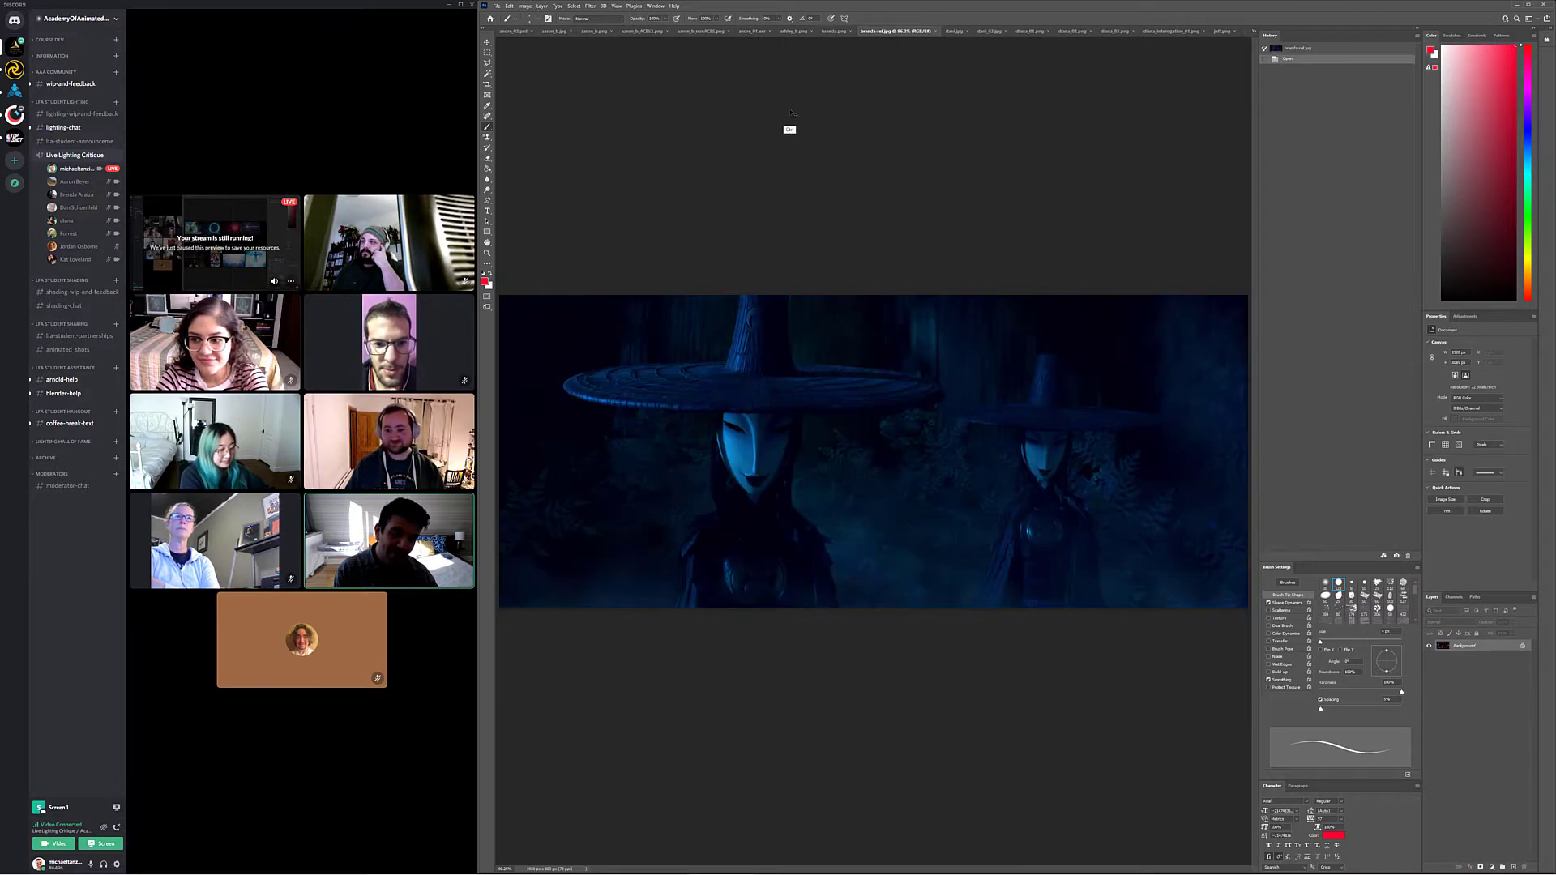
key(ctrl+Tab)
key(ctrl+Tab)
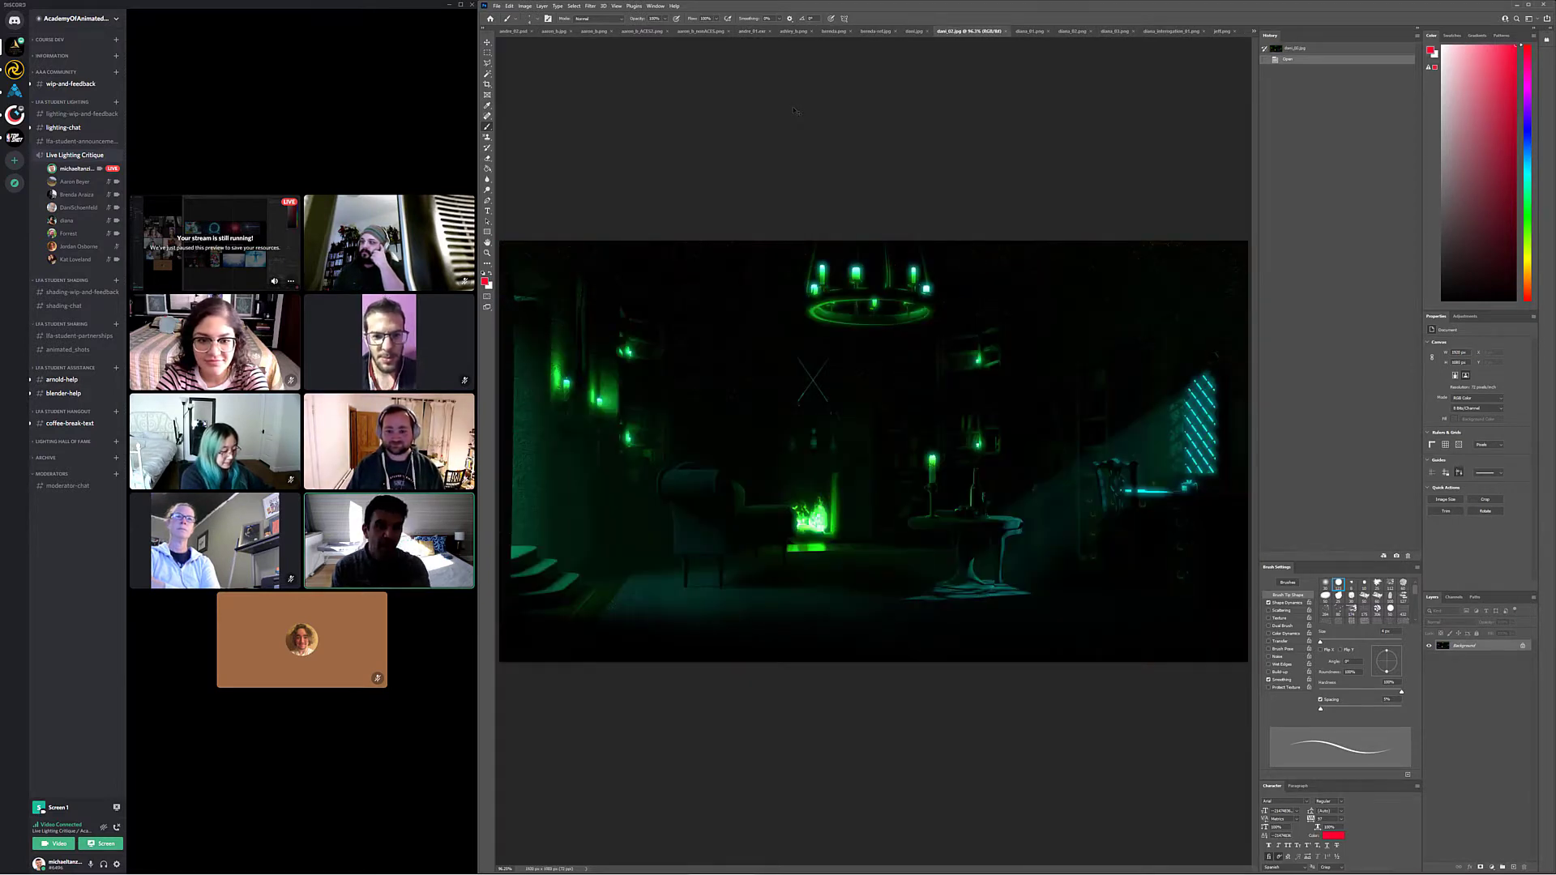
key(ctrl+Tab)
key(ctrl+Tab)
key(ctrl+Tab)
key(ctrl+Tab)
key(ctrl+Tab)
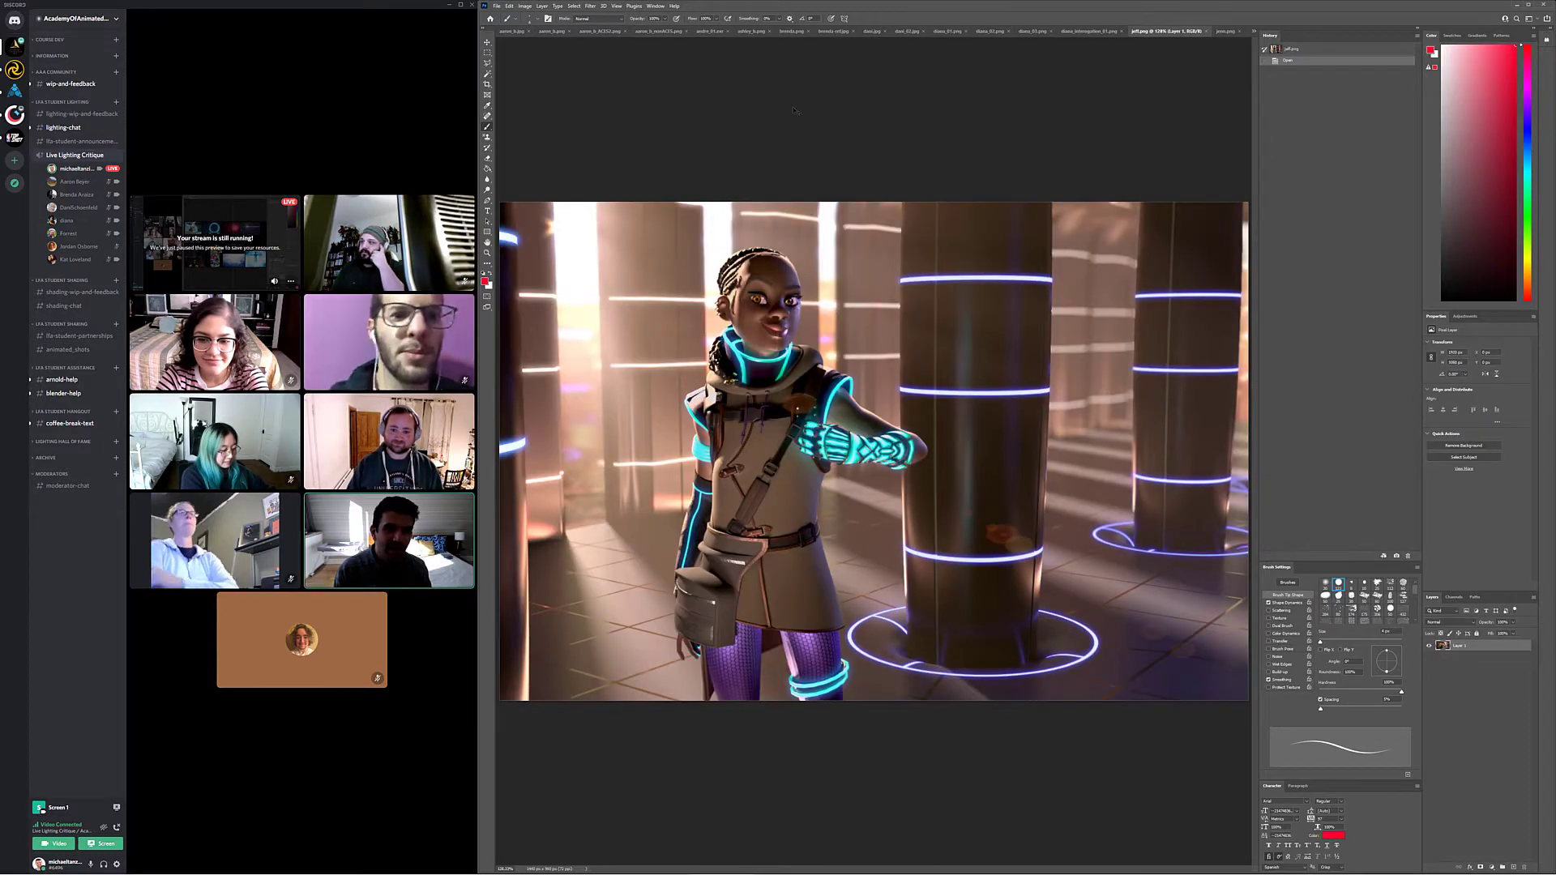
key(ctrl+Tab)
key(ctrl+Tab)
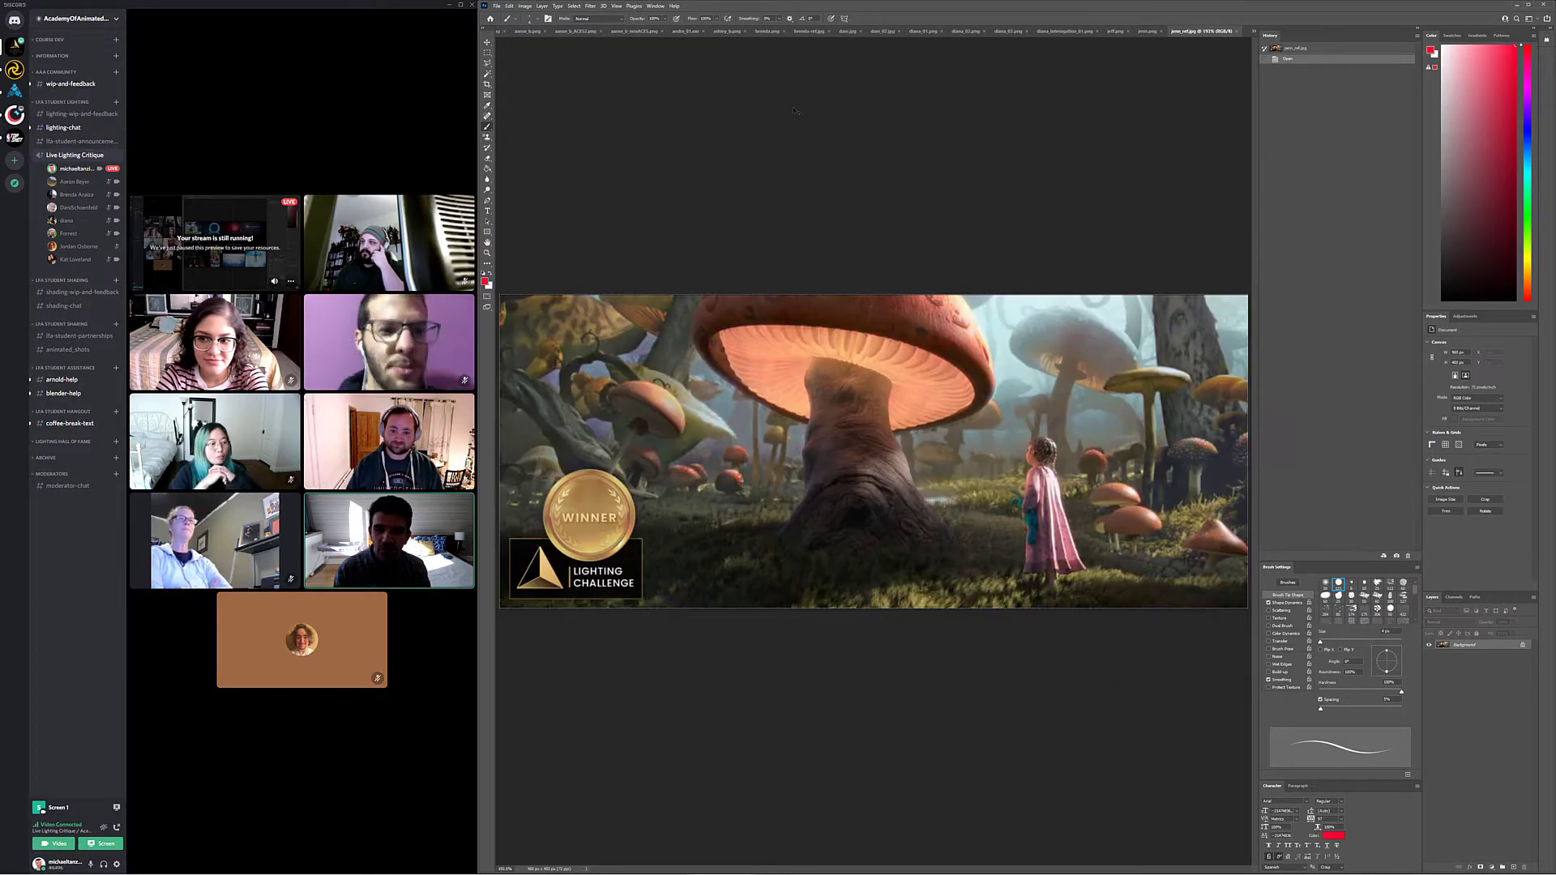
key(ctrl+Tab)
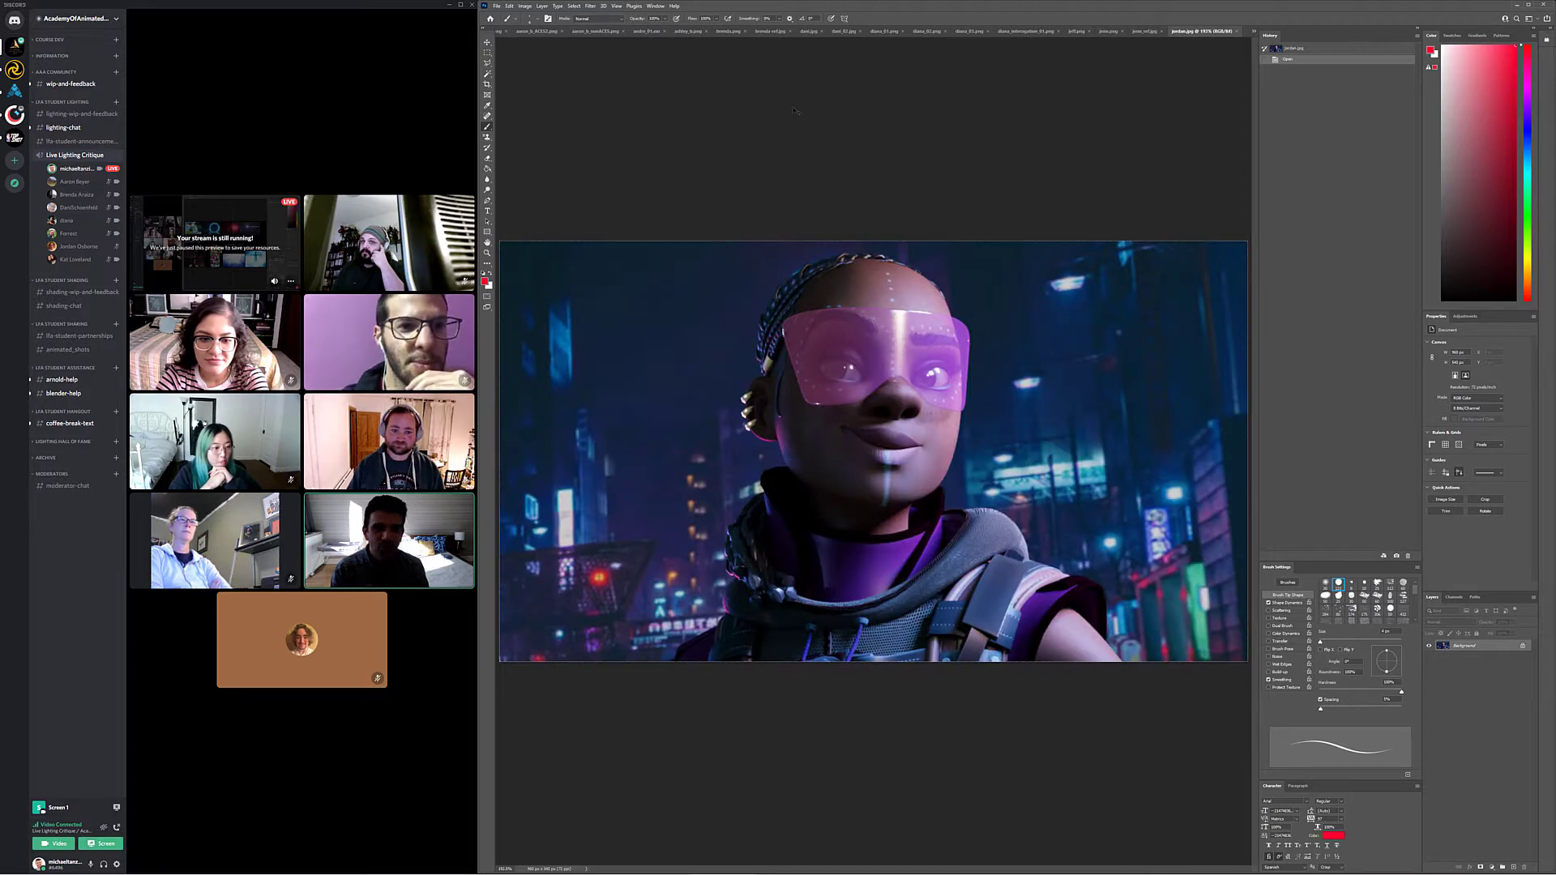
key(ctrl+Tab)
key(ctrl+Tab)
key(ctrl+Tab)
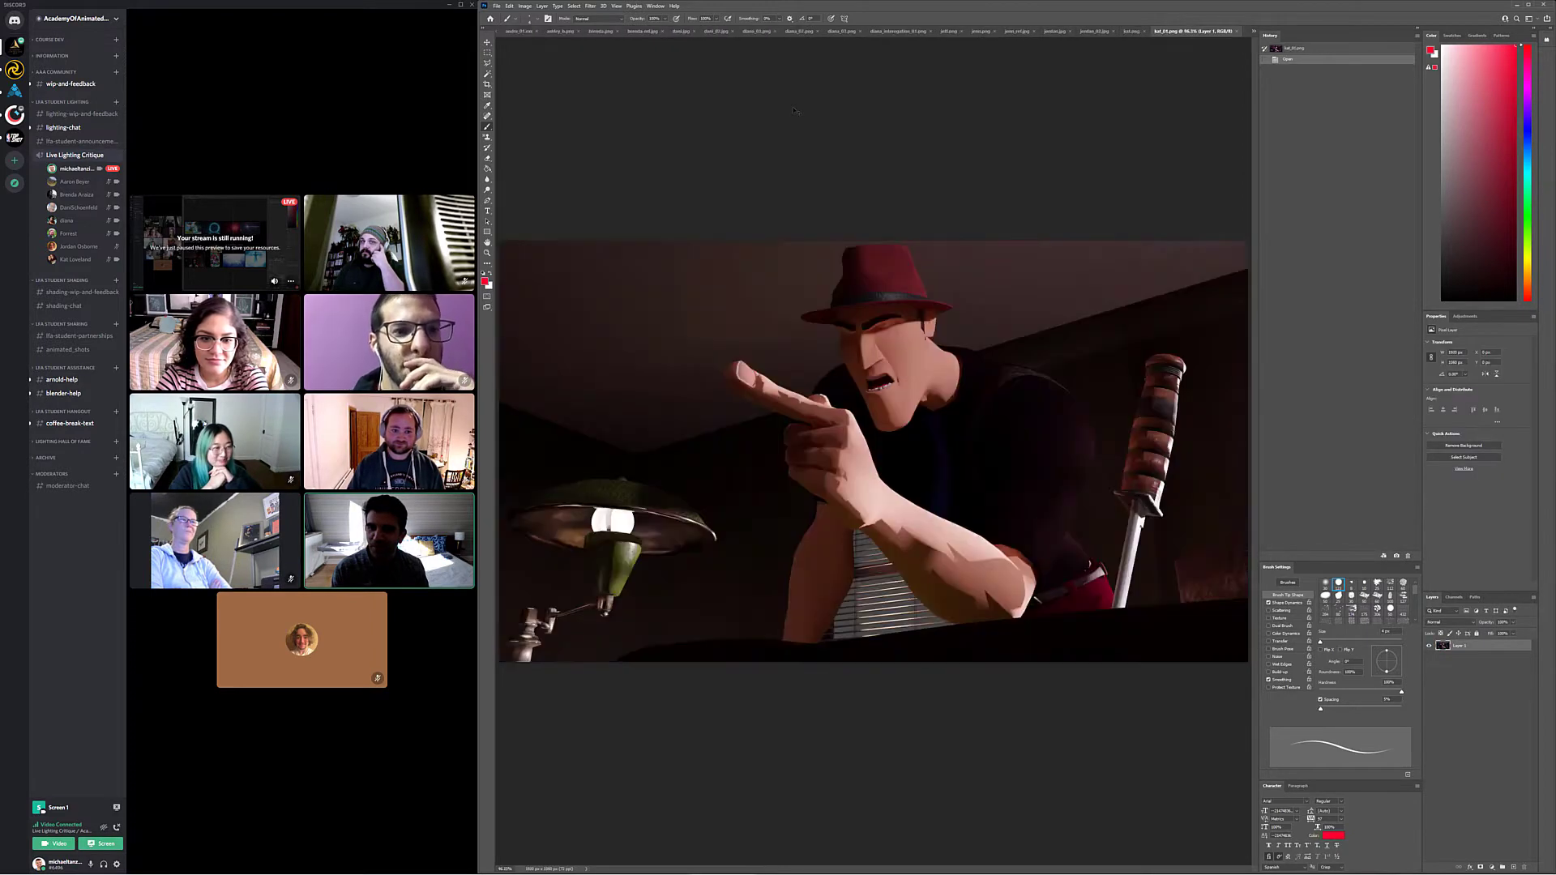
key(ctrl+Tab)
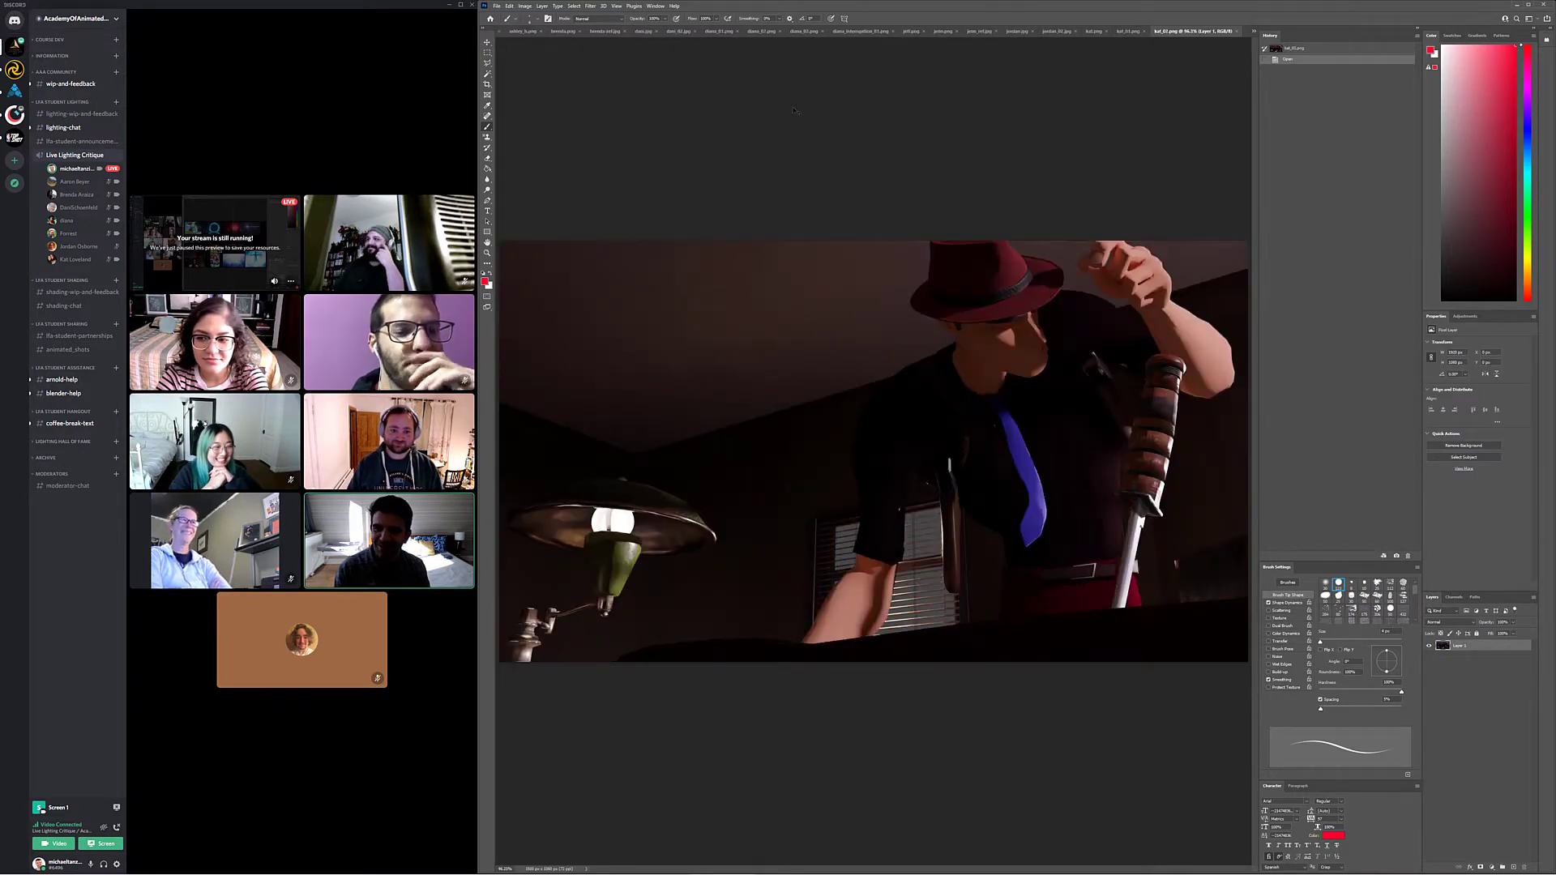
key(ctrl+Tab)
key(ctrl+Tab)
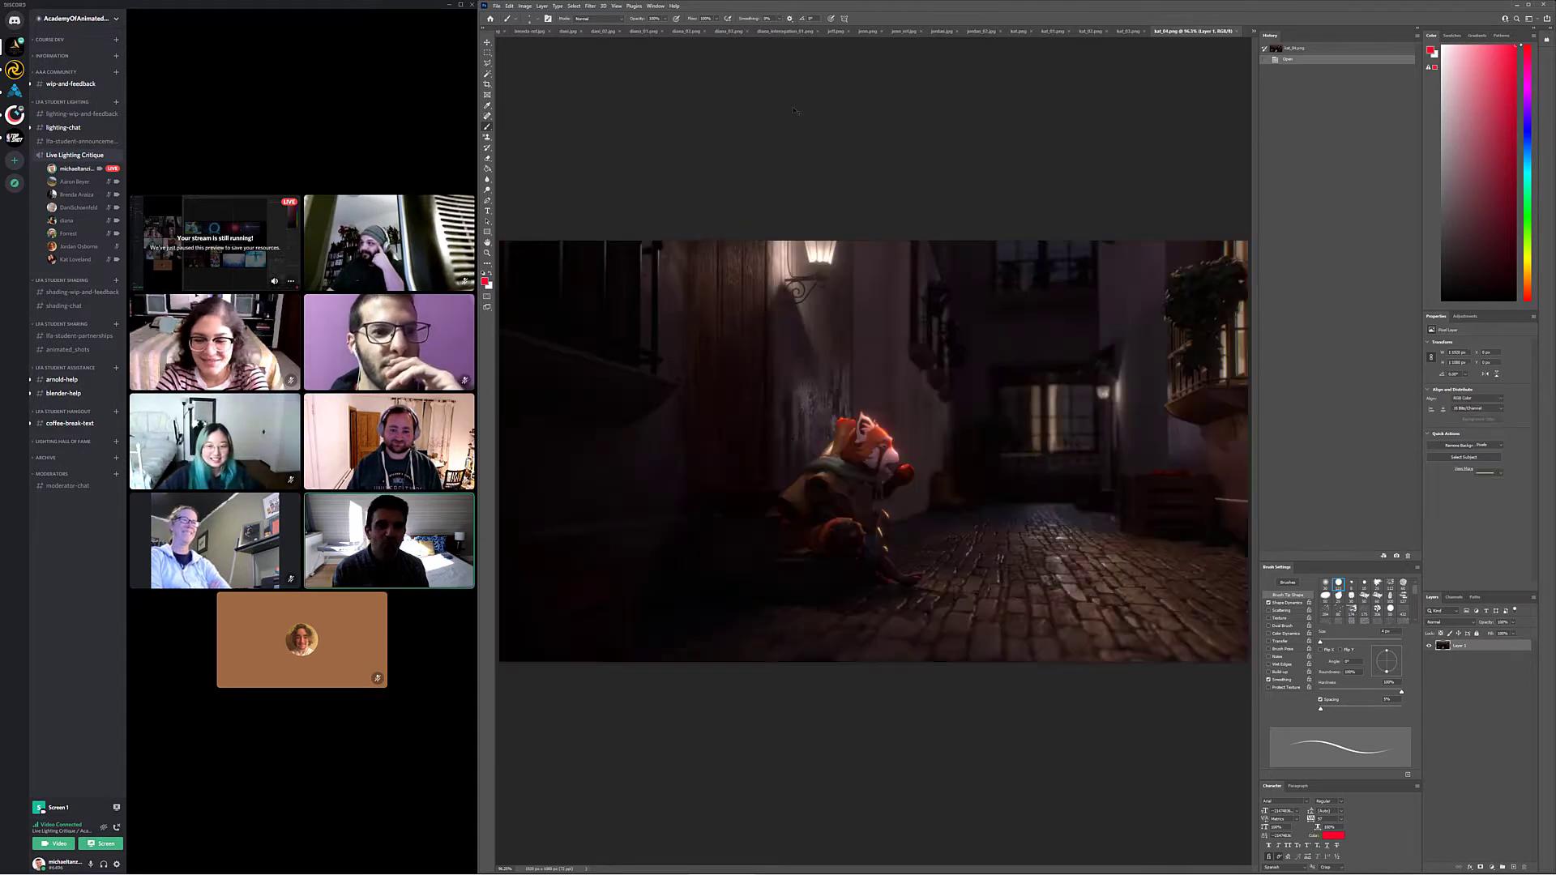
key(ctrl+Tab)
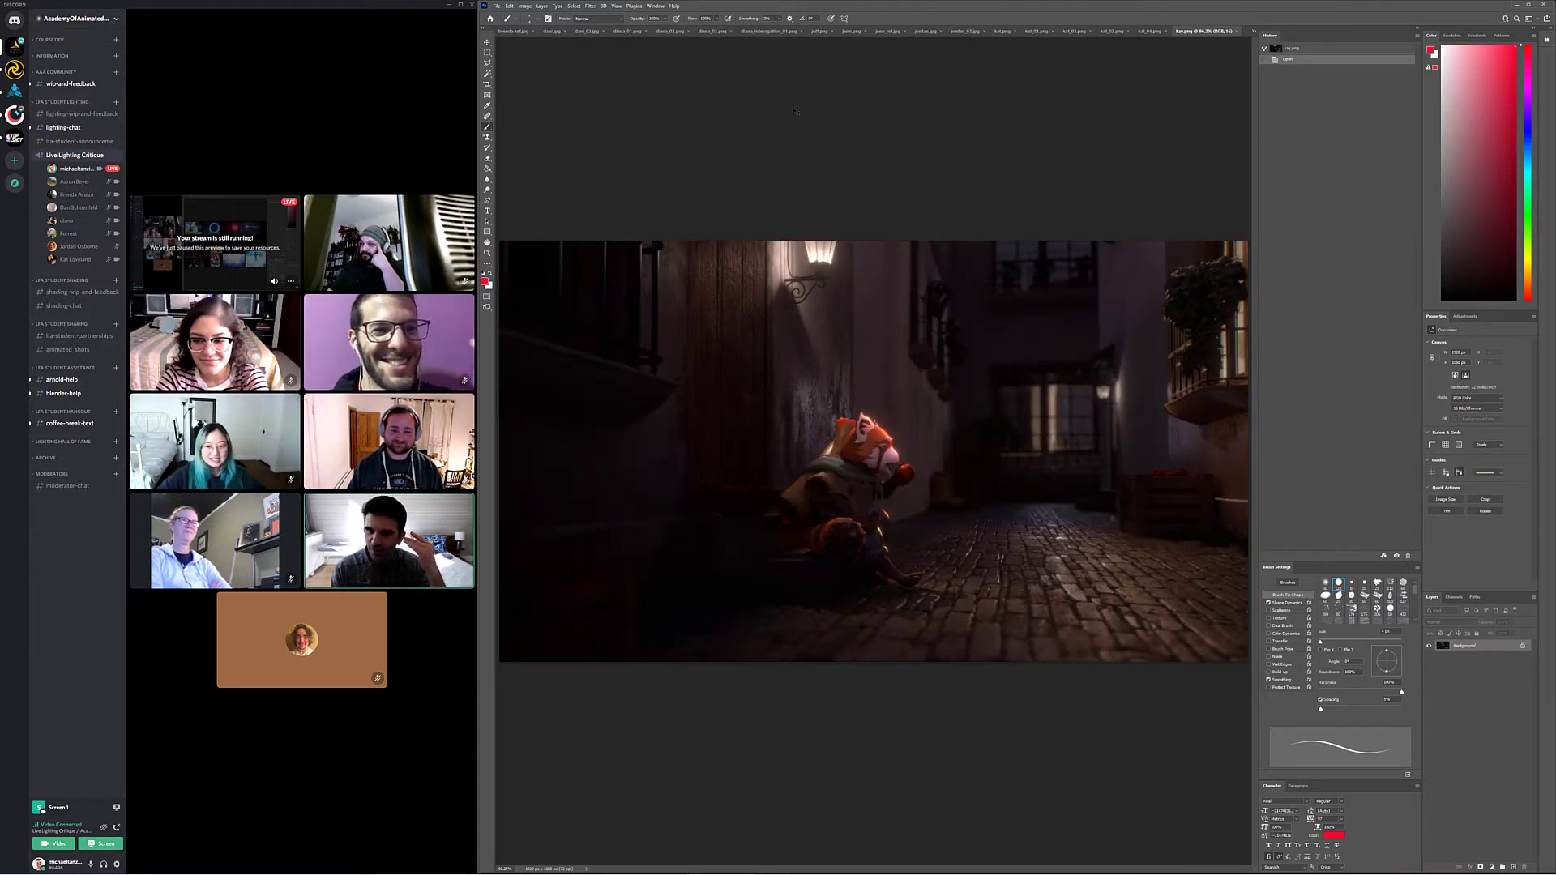
key(ctrl+Tab)
key(ctrl+Tab)
key(ctrl+Tab)
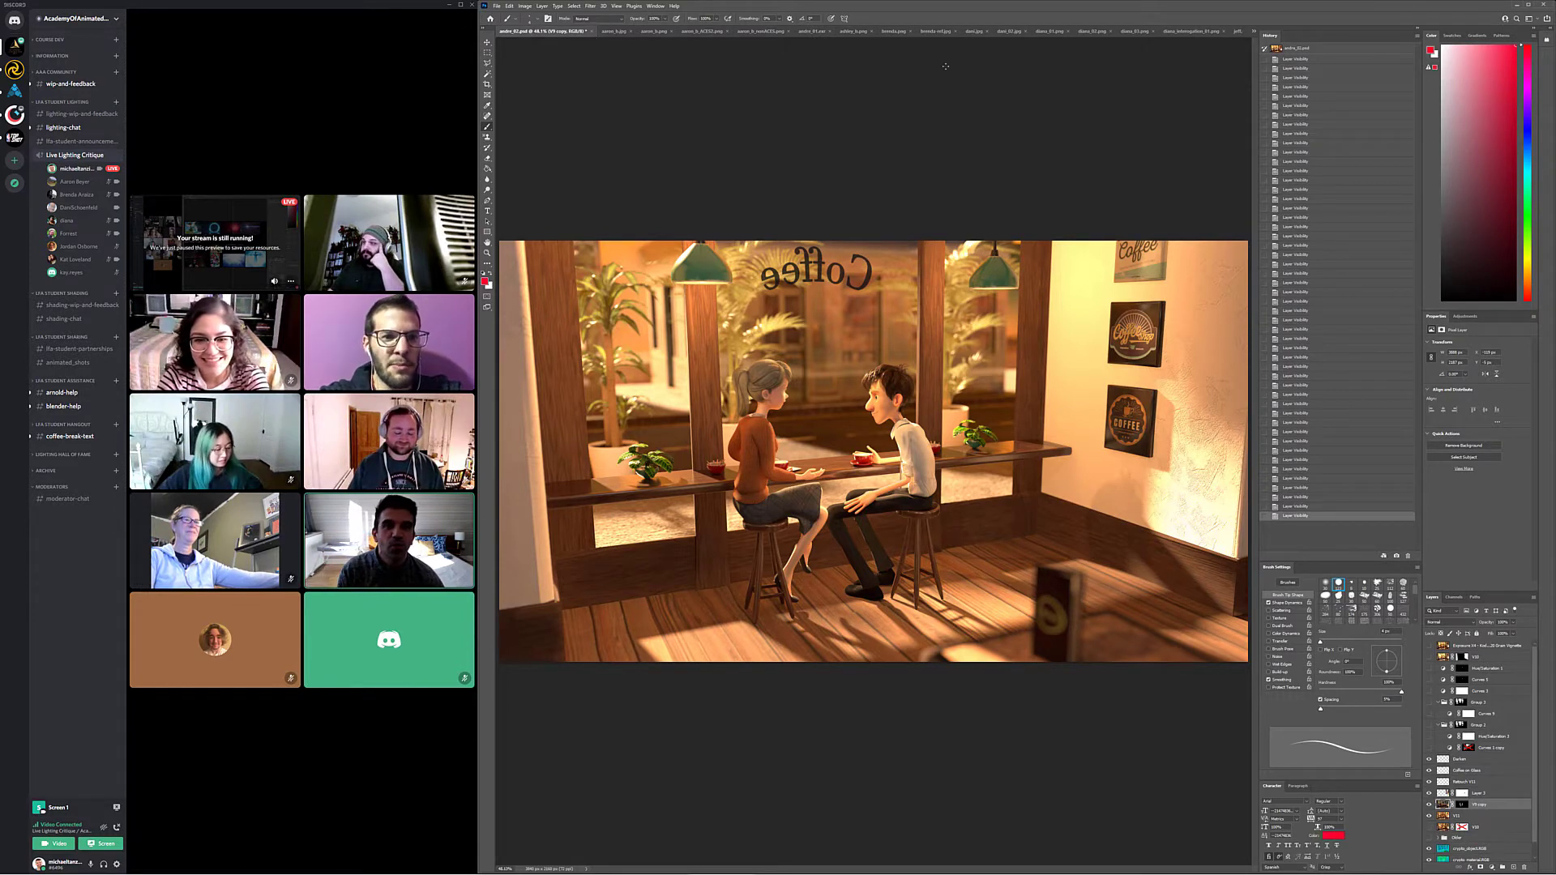
Compare the faceless blue witch render with its detailed reference image, alternating between the two documents
click(895, 31)
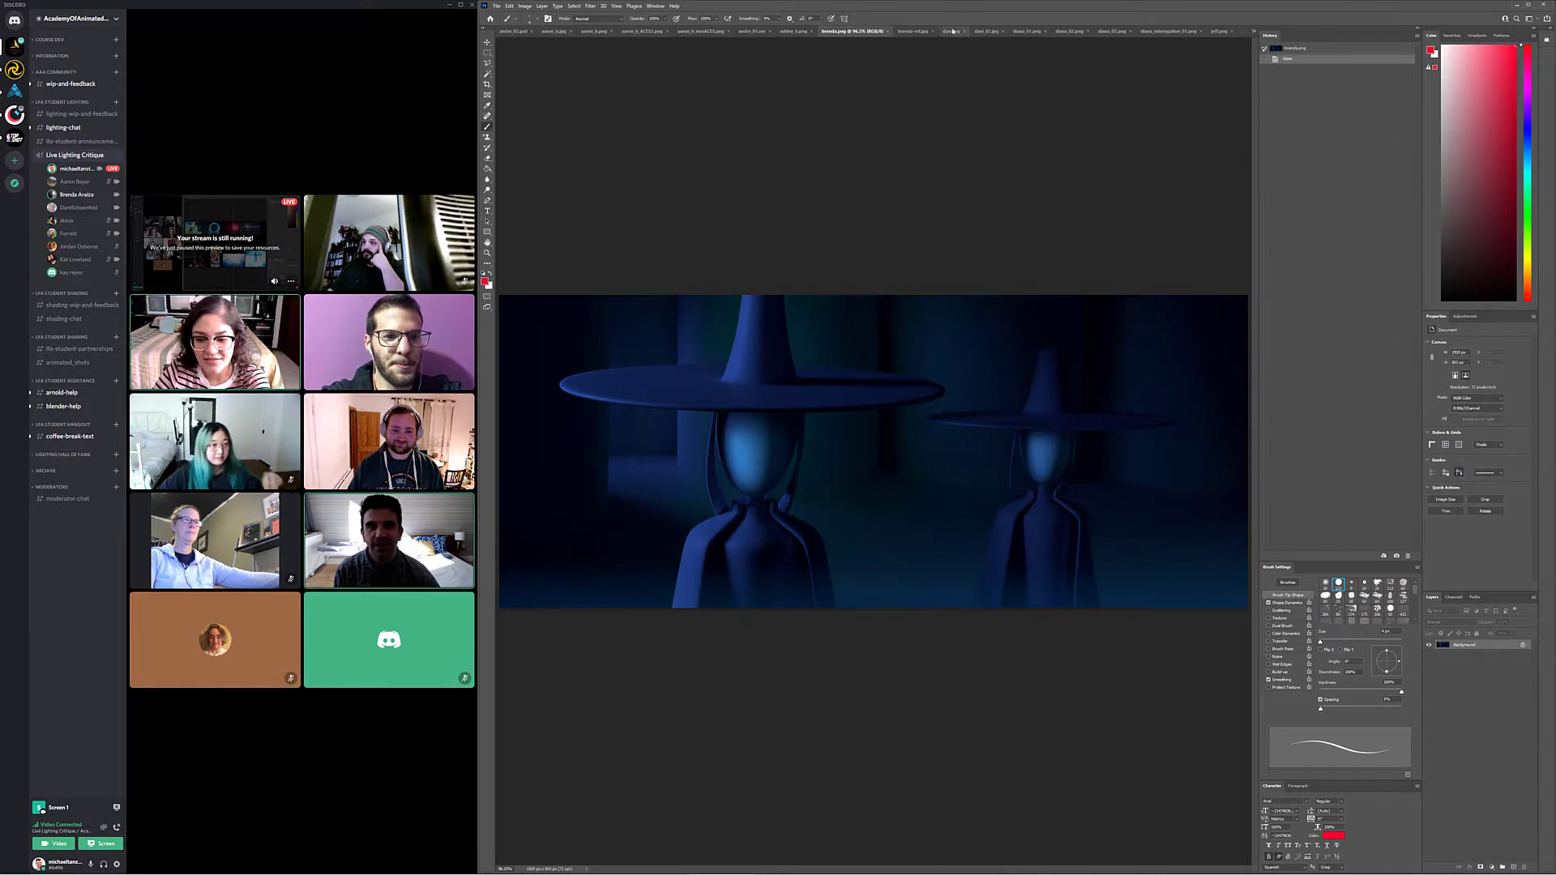
click(911, 33)
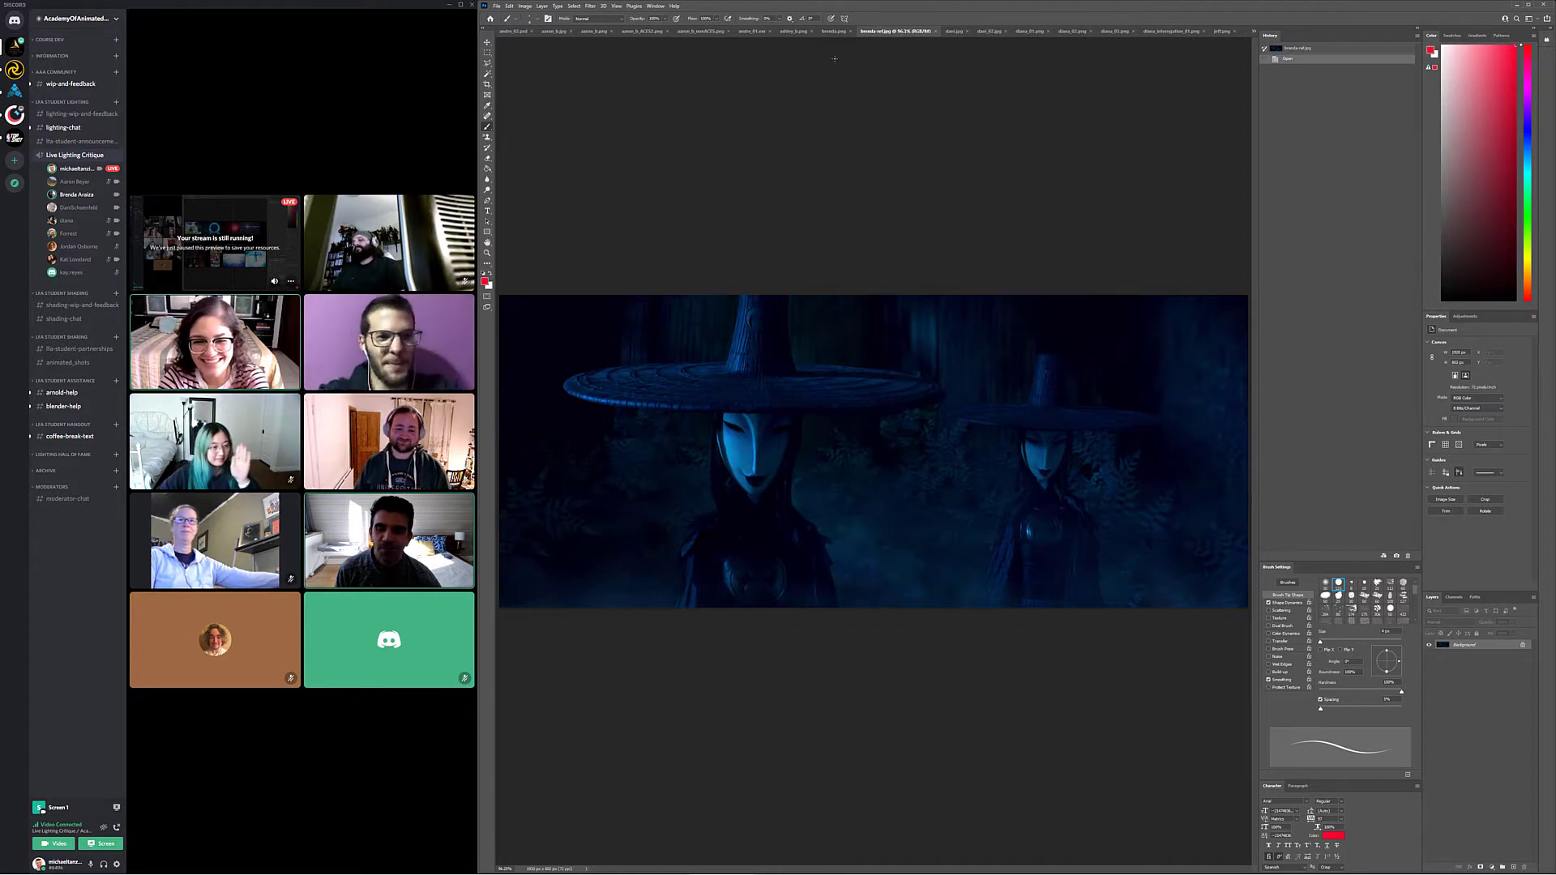
click(833, 32)
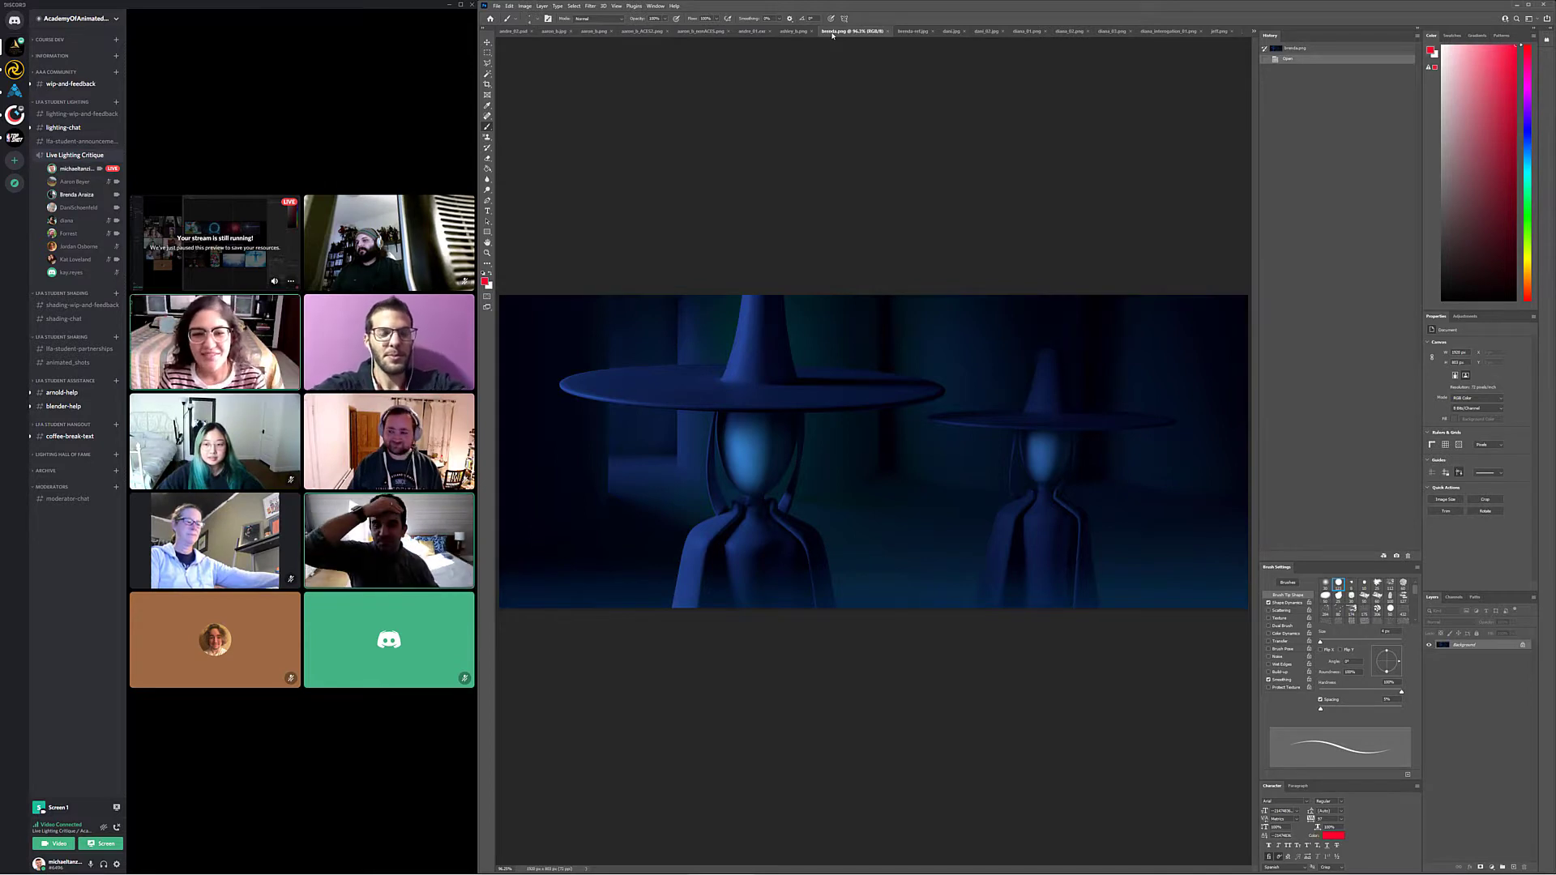
click(915, 31)
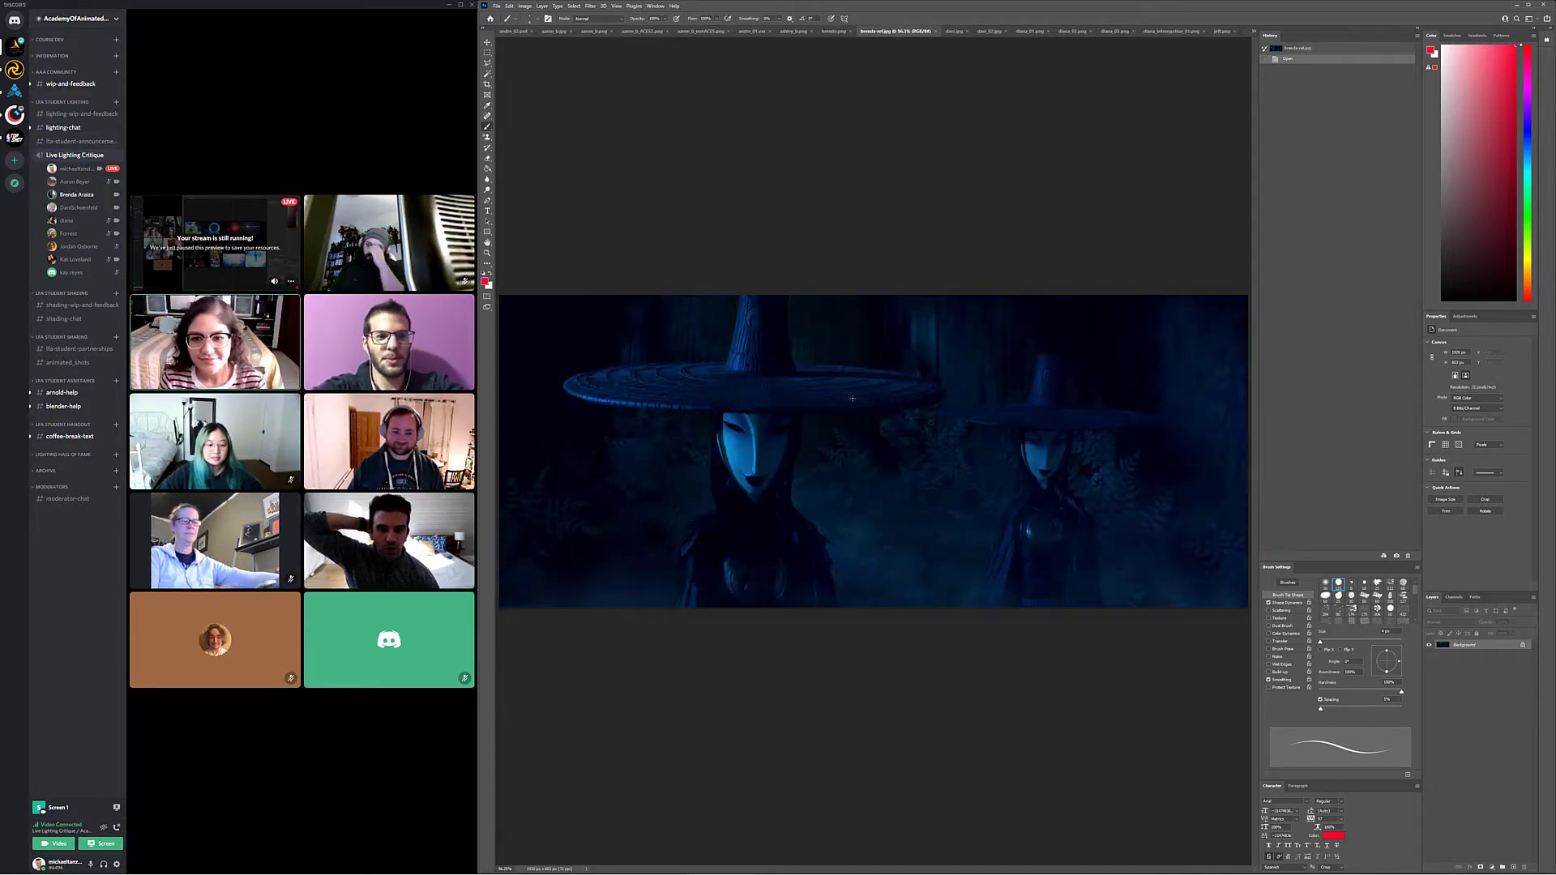
key(ctrl+shift+Tab)
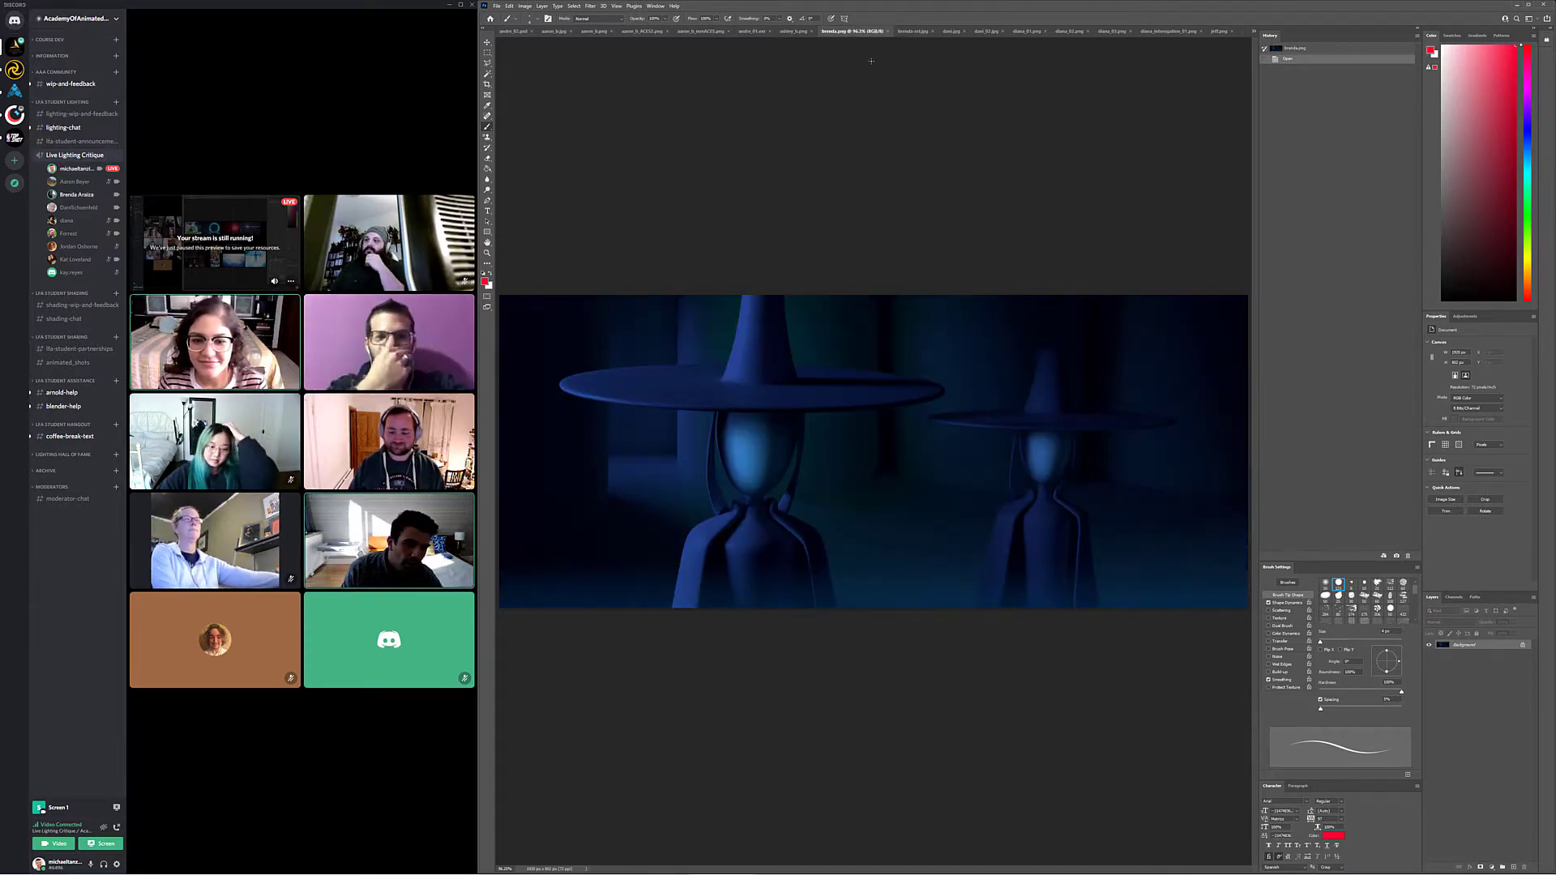
click(912, 31)
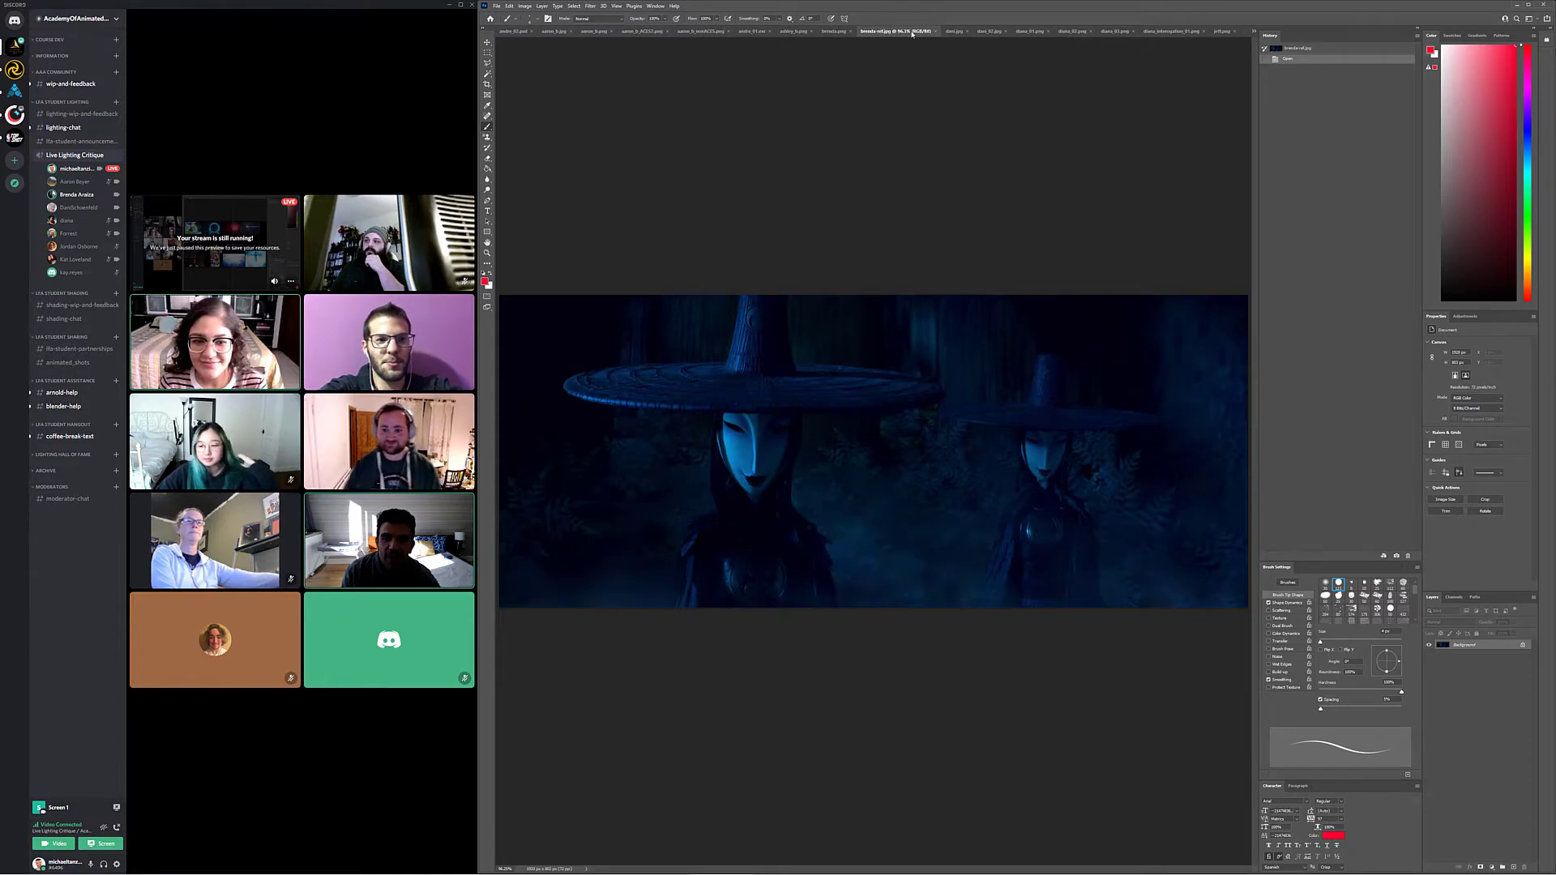
click(834, 32)
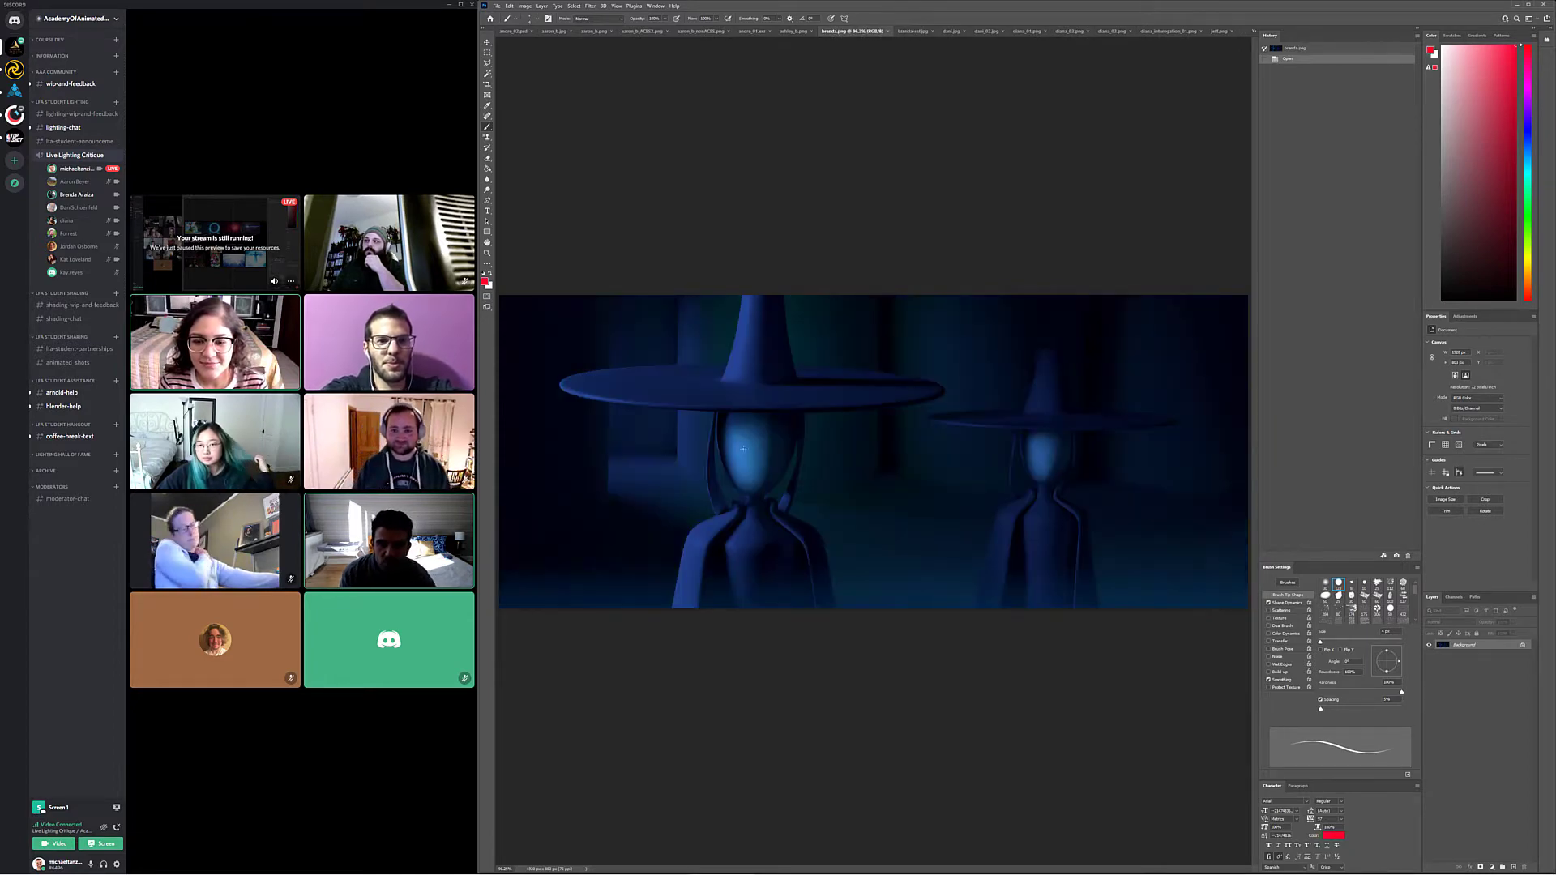
Circle the lit side of the front witch's face in red, check it against the reference, and undo the mark
drag(752, 436, 754, 434)
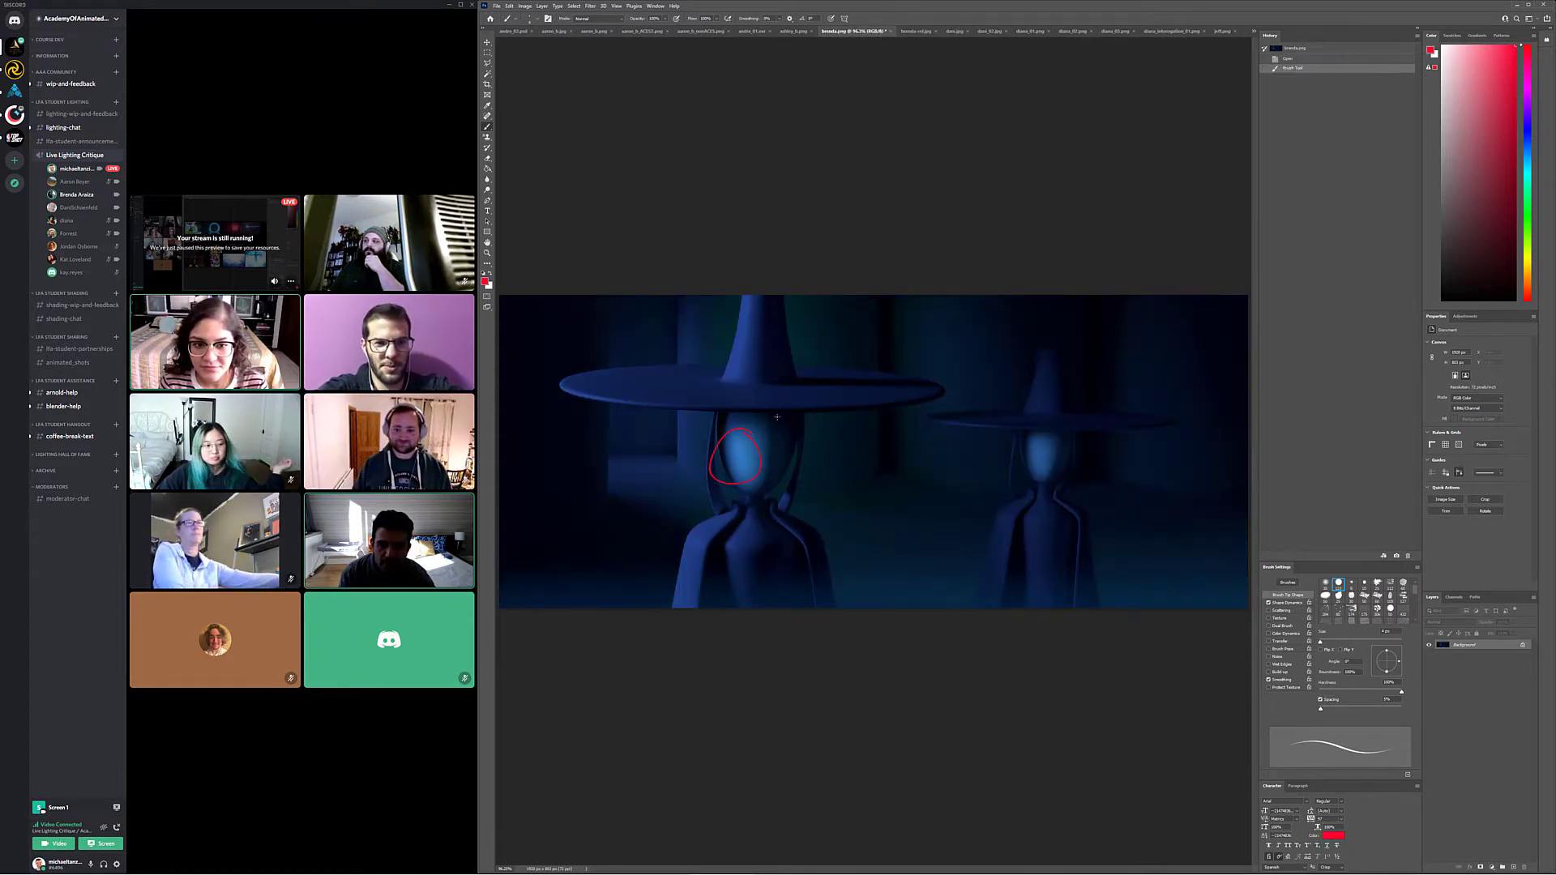
click(913, 31)
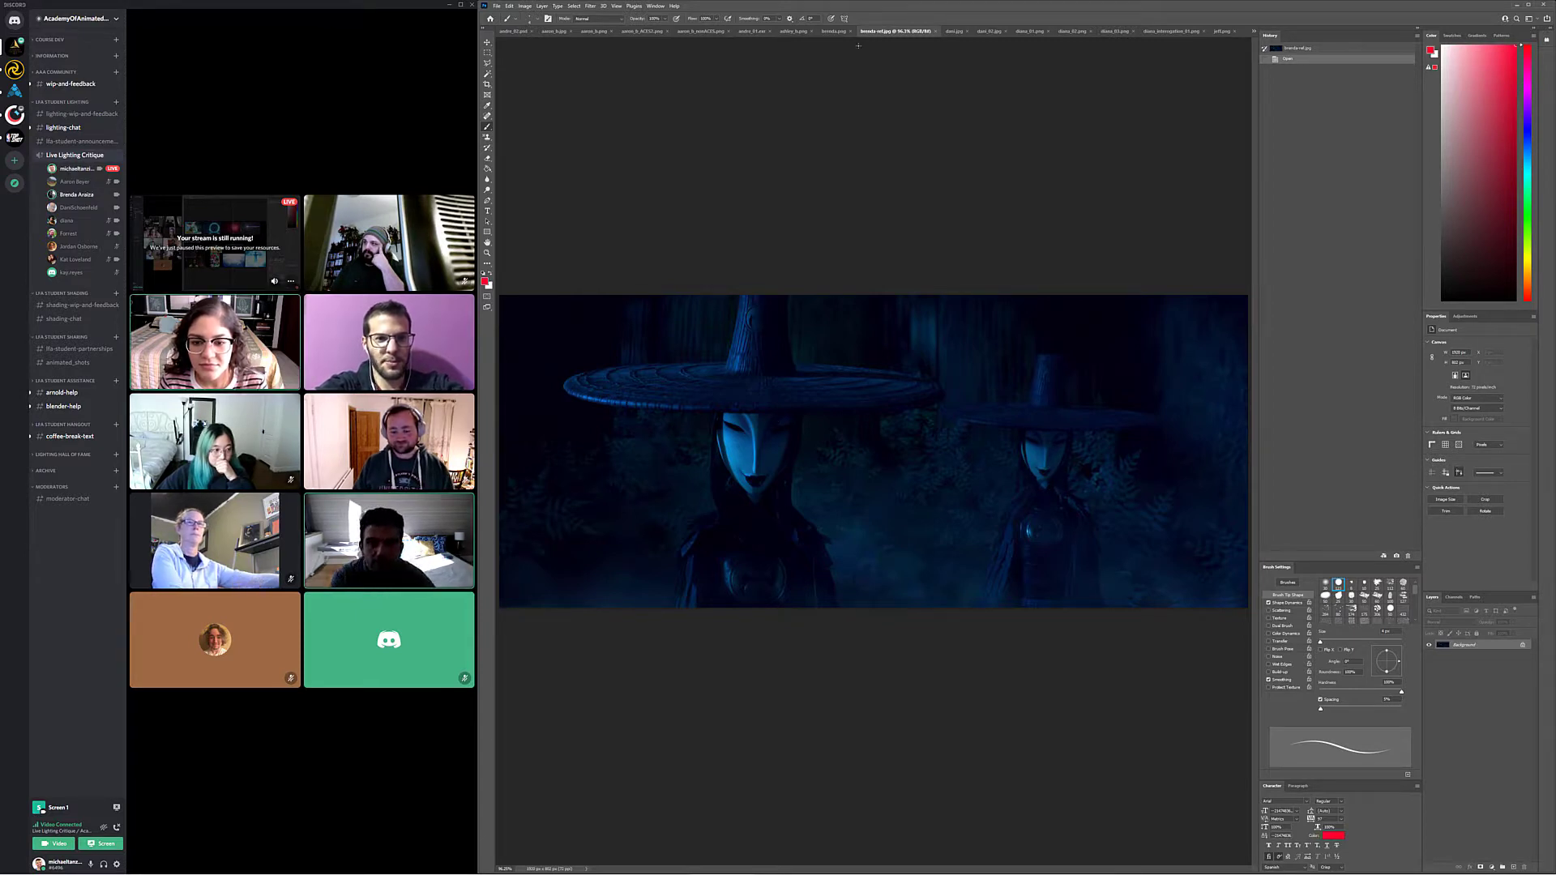
click(833, 31)
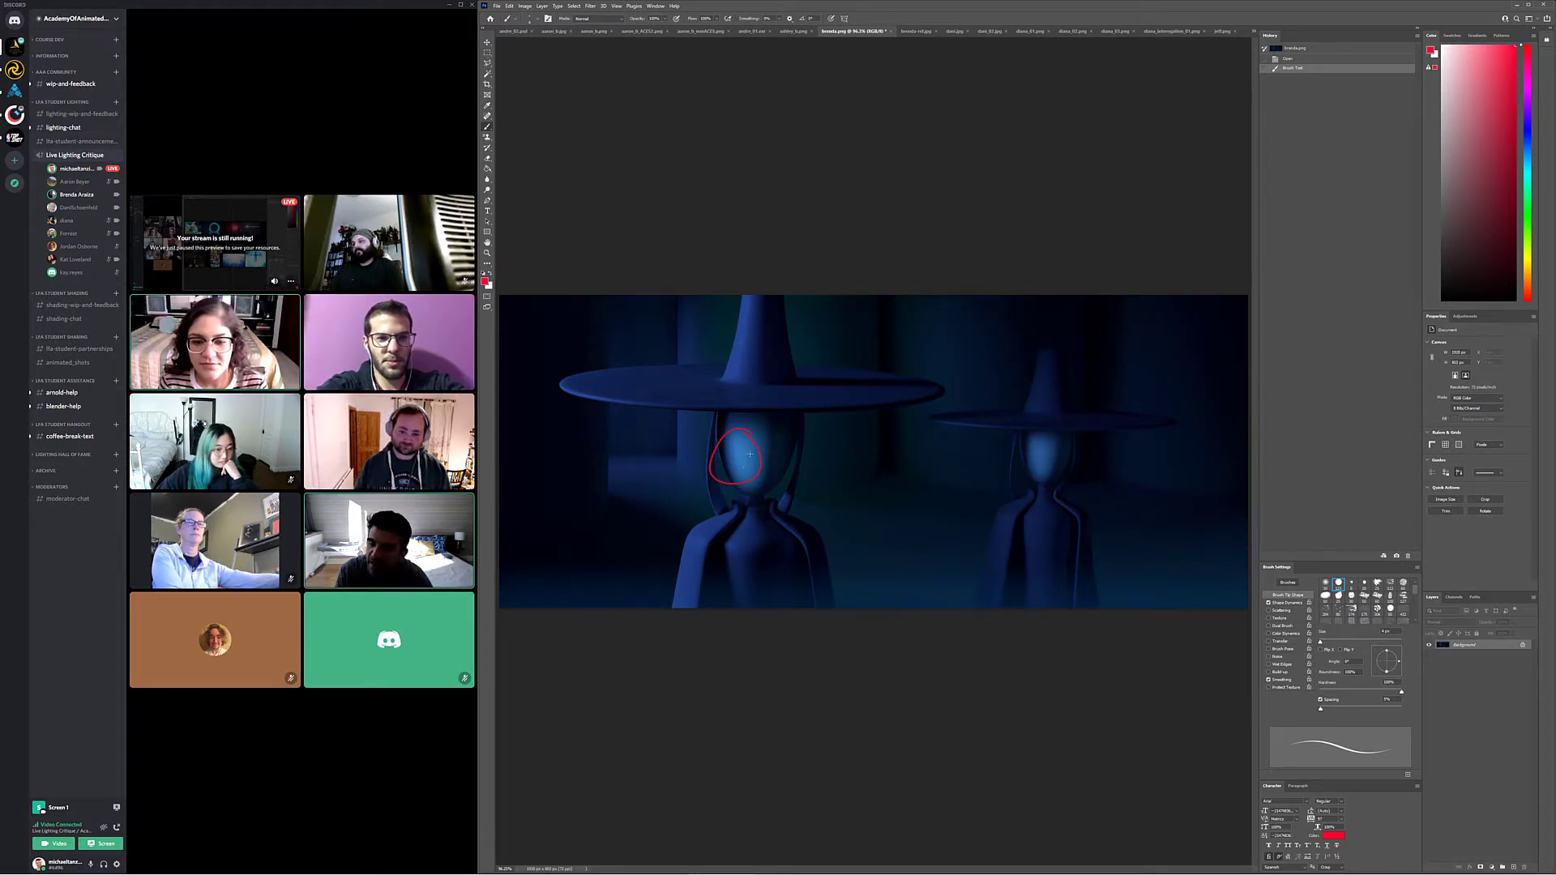
key(ctrl+z)
Copy a rectangular area around the front witch's face in the render and paste it as a new layer
click(487, 52)
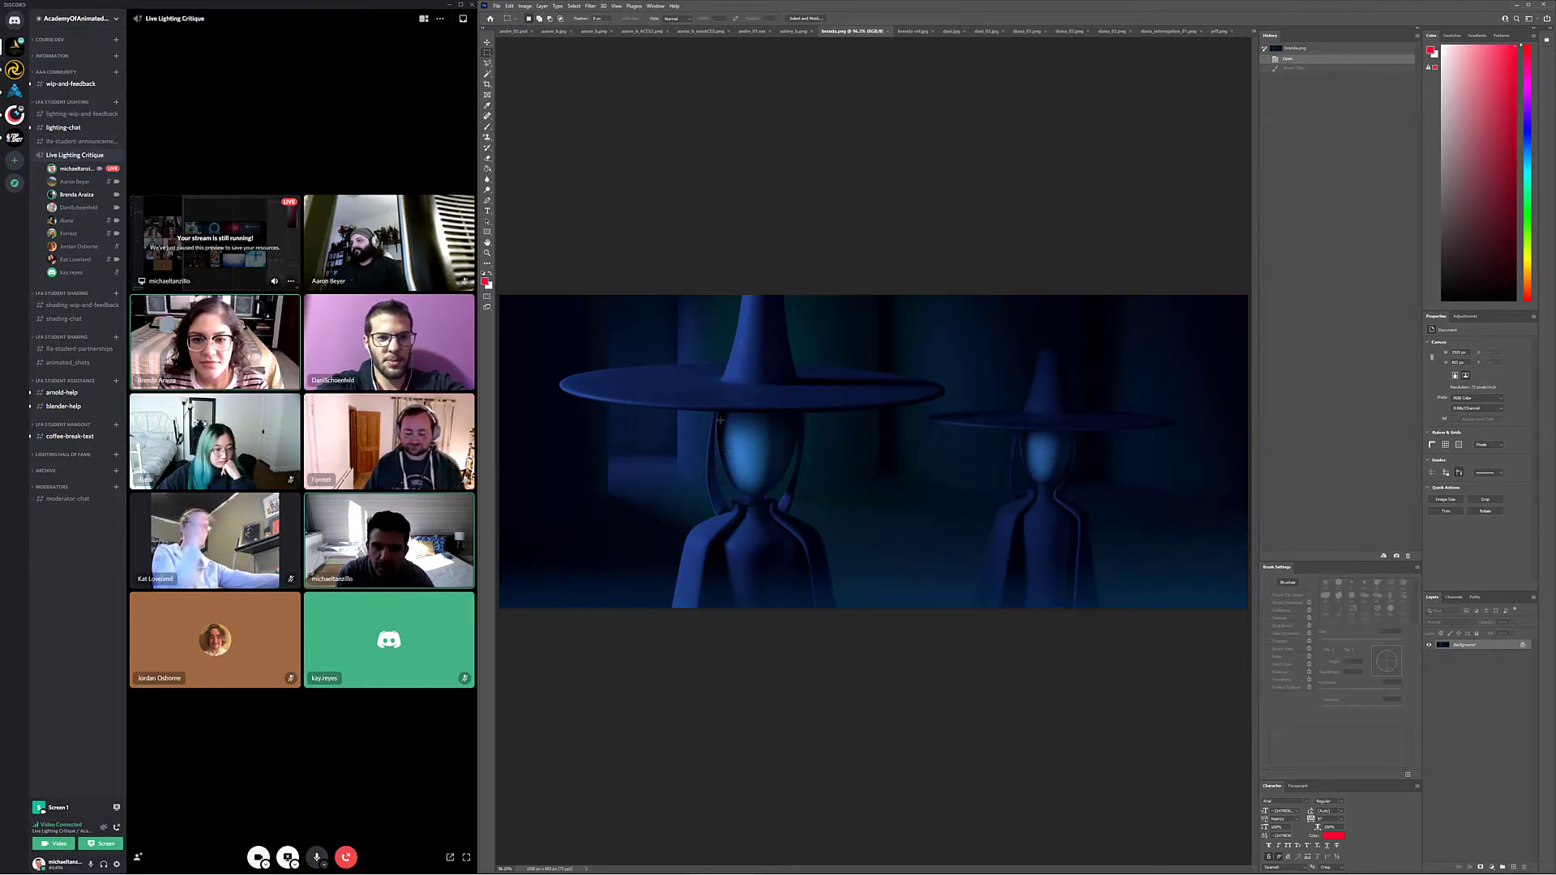
drag(720, 419, 774, 492)
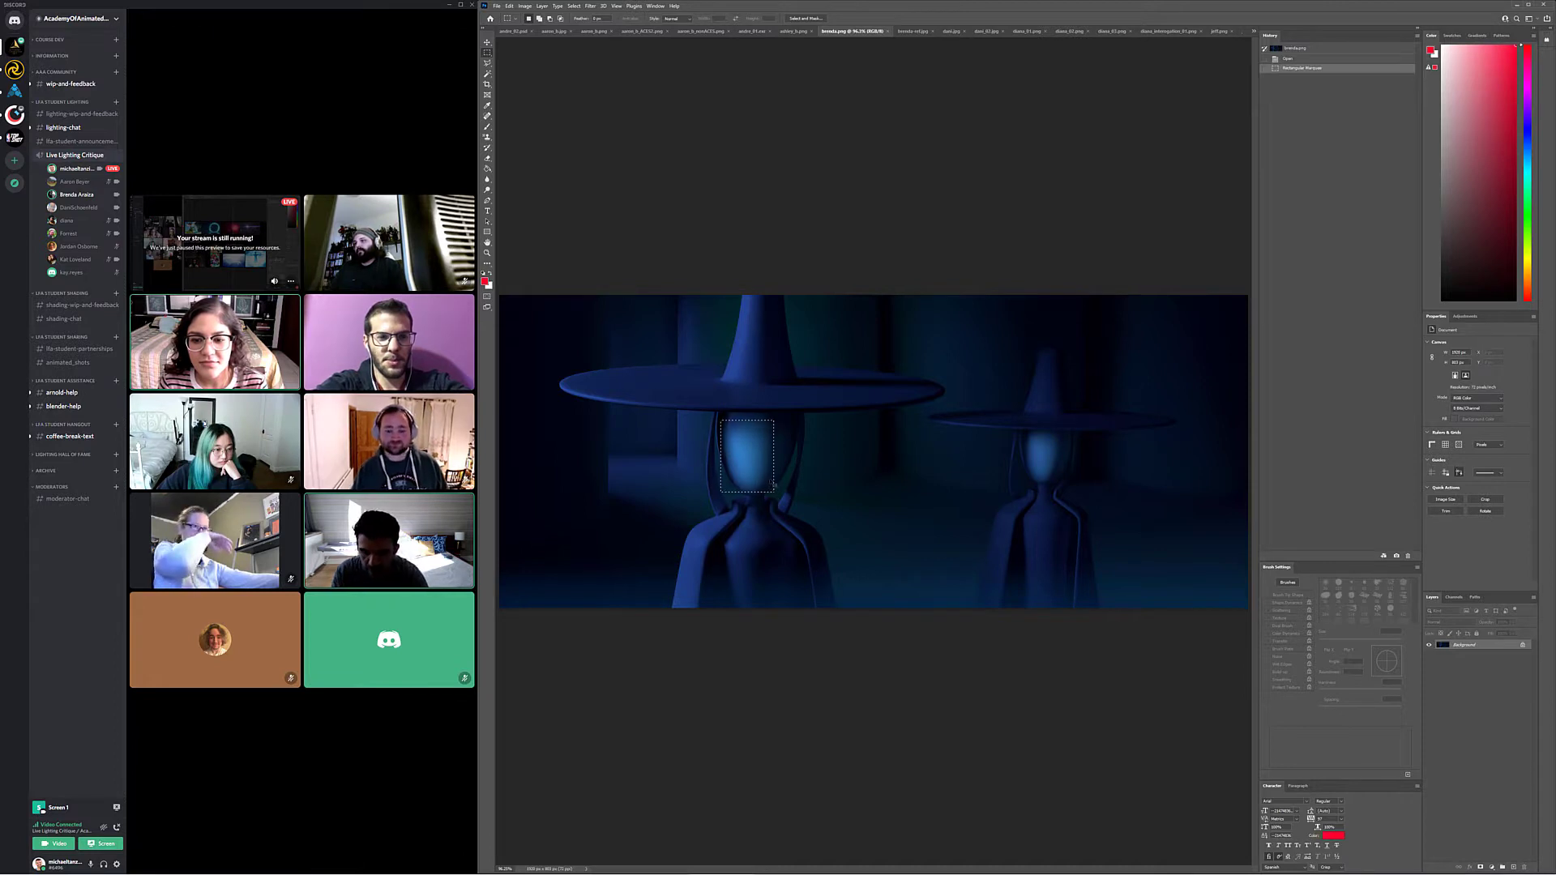
key(ctrl+c)
key(ctrl+v)
Brighten the pasted face layer with Levels by lowering the white input level
key(ctrl+l)
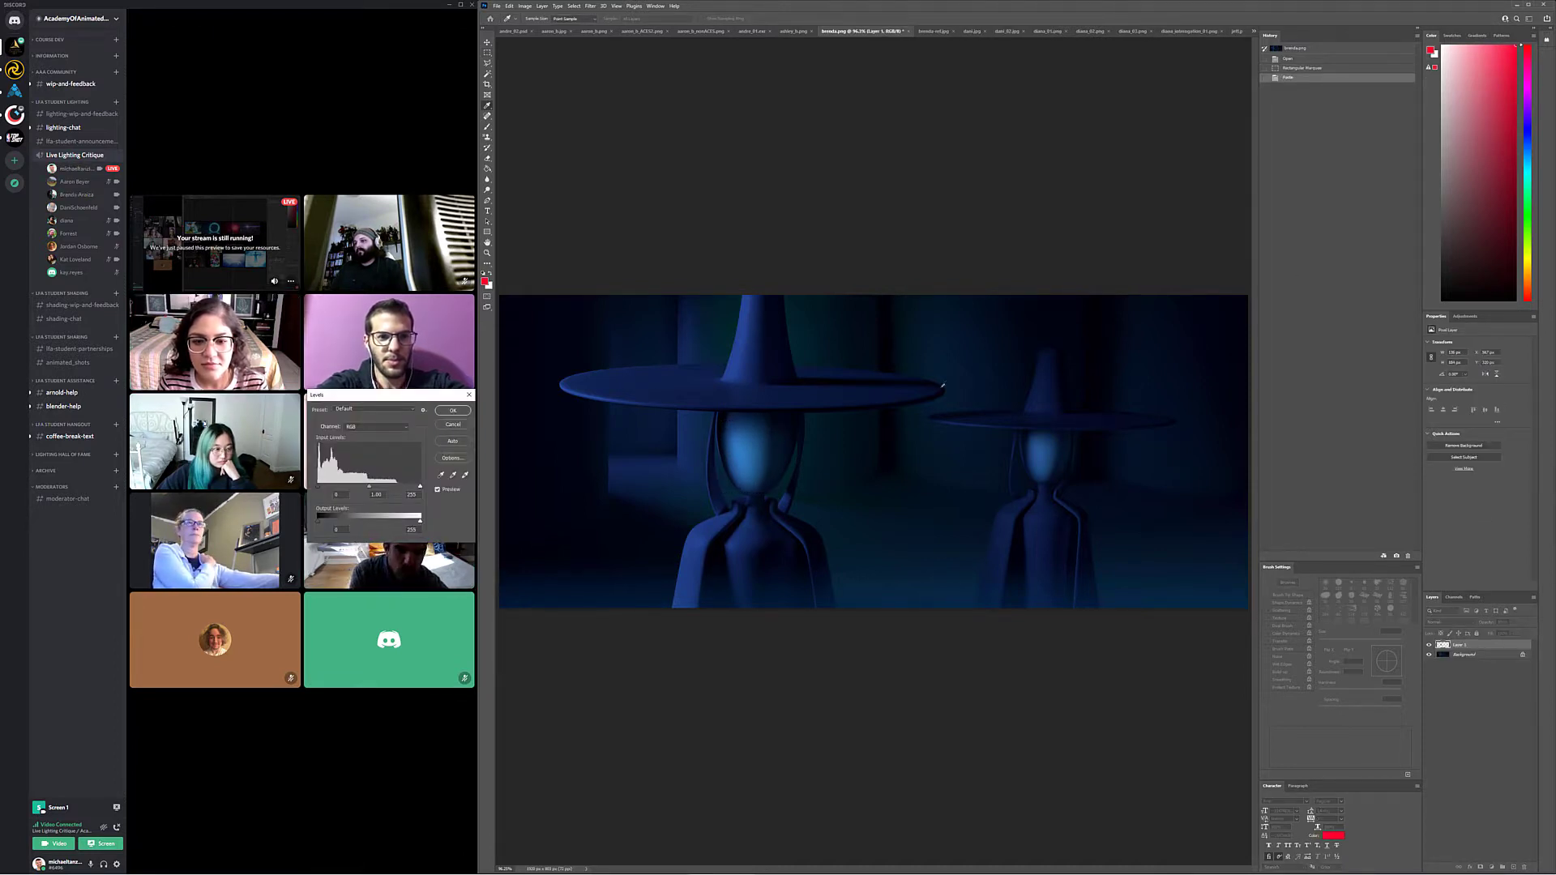
click(1001, 197)
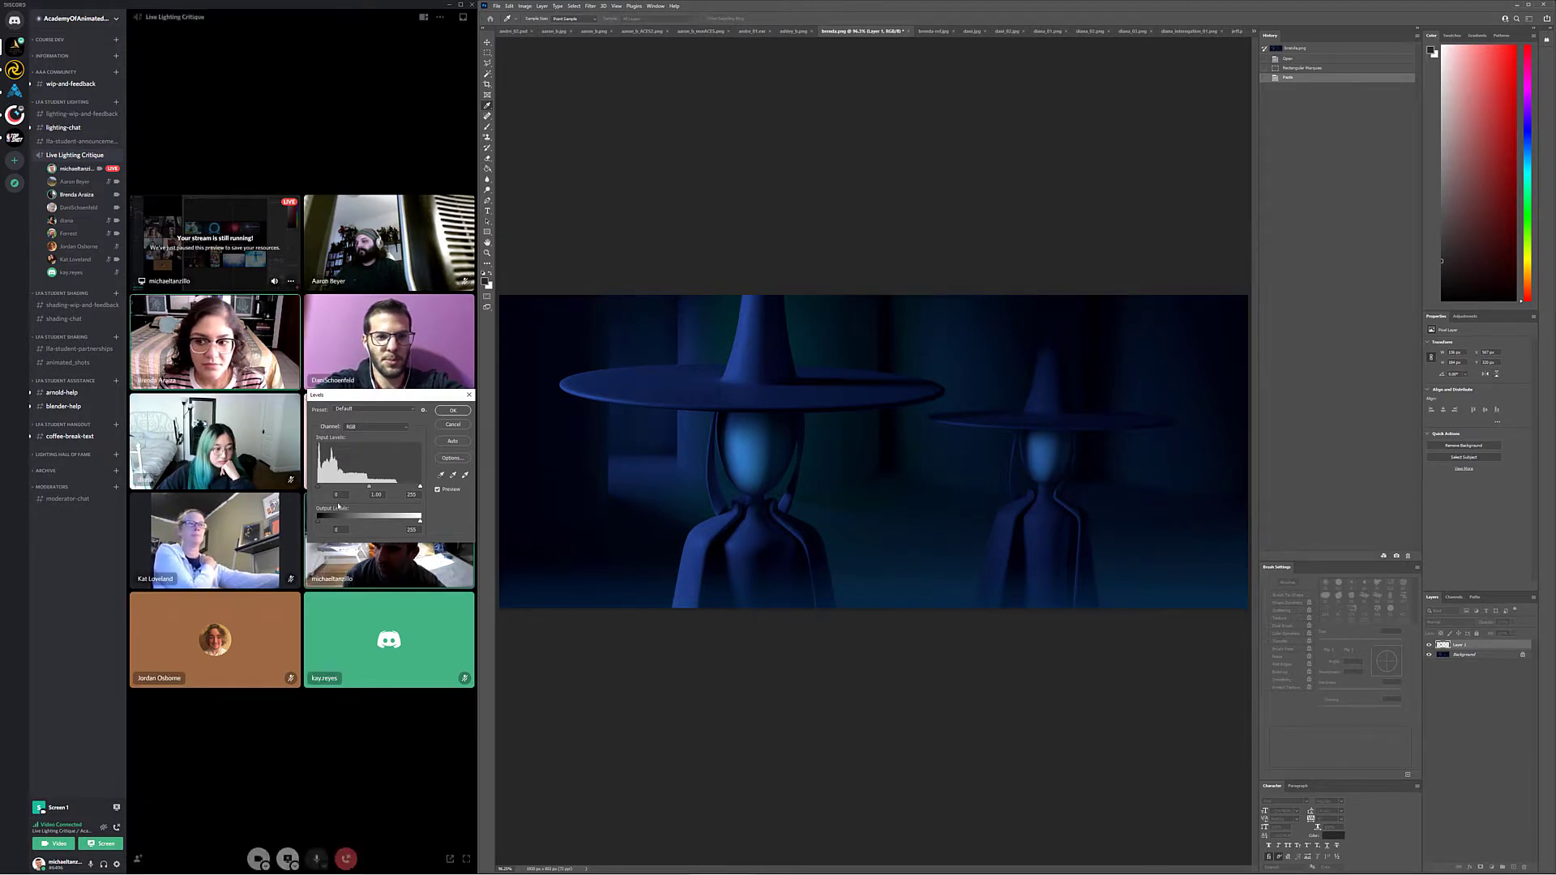
drag(349, 394, 1025, 351)
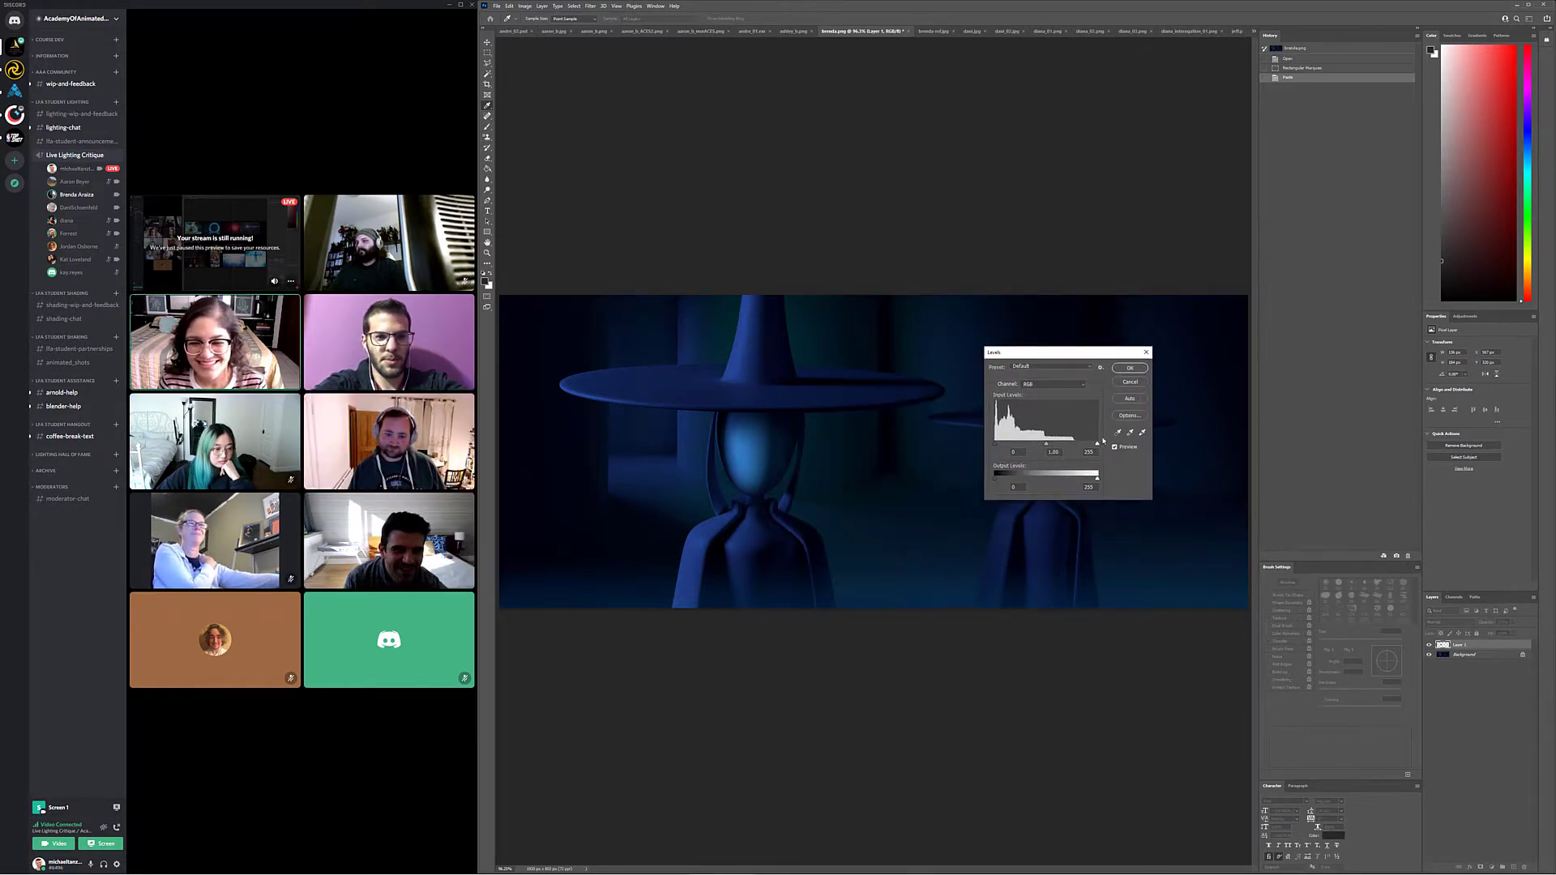
drag(1097, 444, 1056, 451)
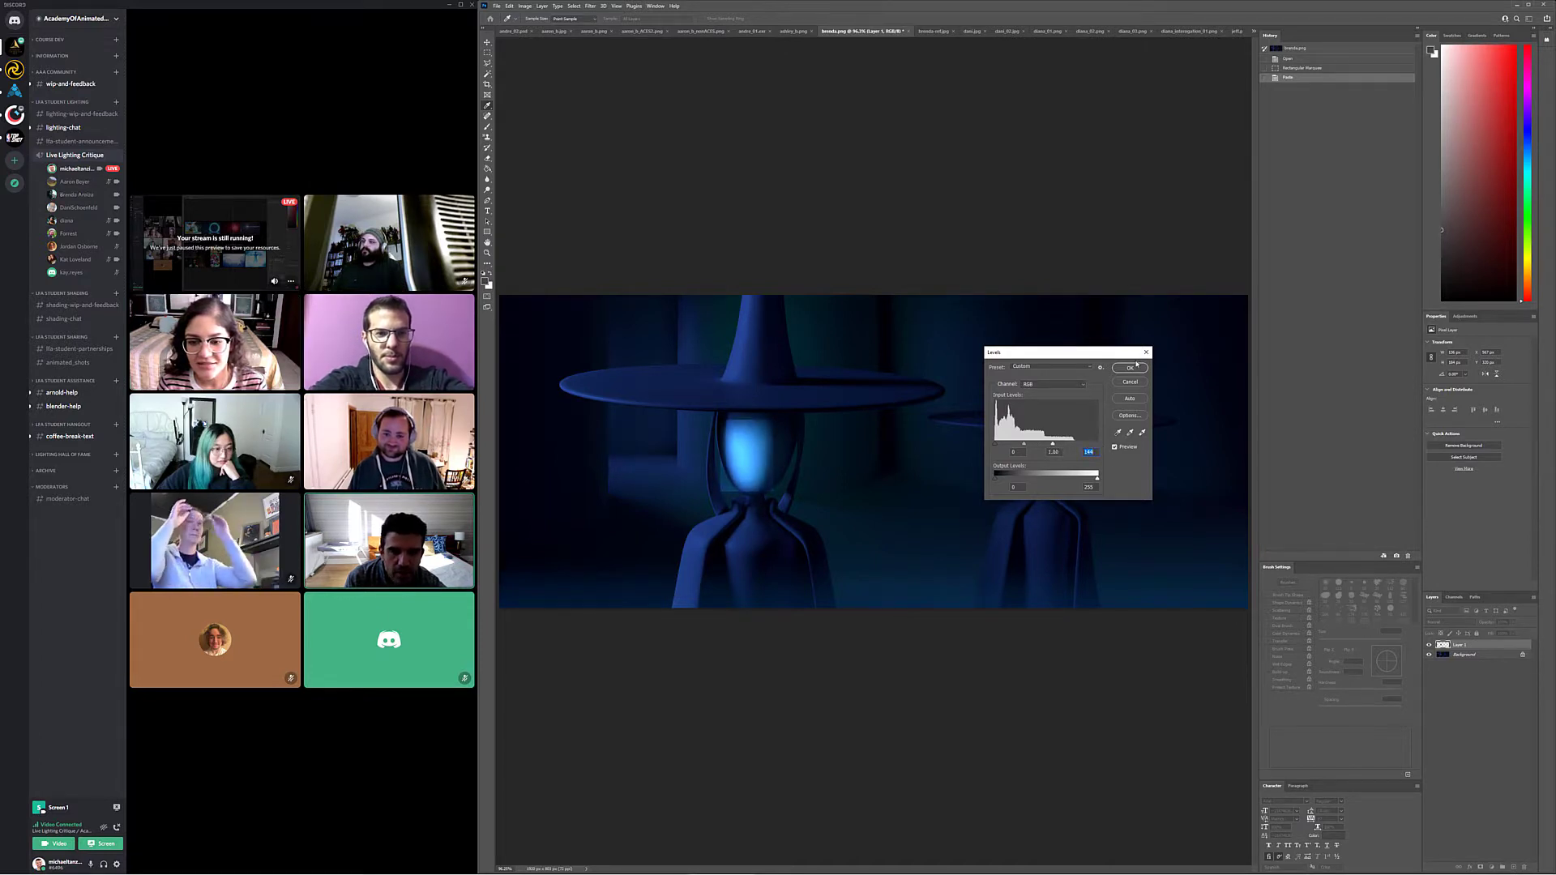
key(Return)
Erase the upper part of the brightened face patch with a soft eraser and reduce the layer's opacity
key(b)
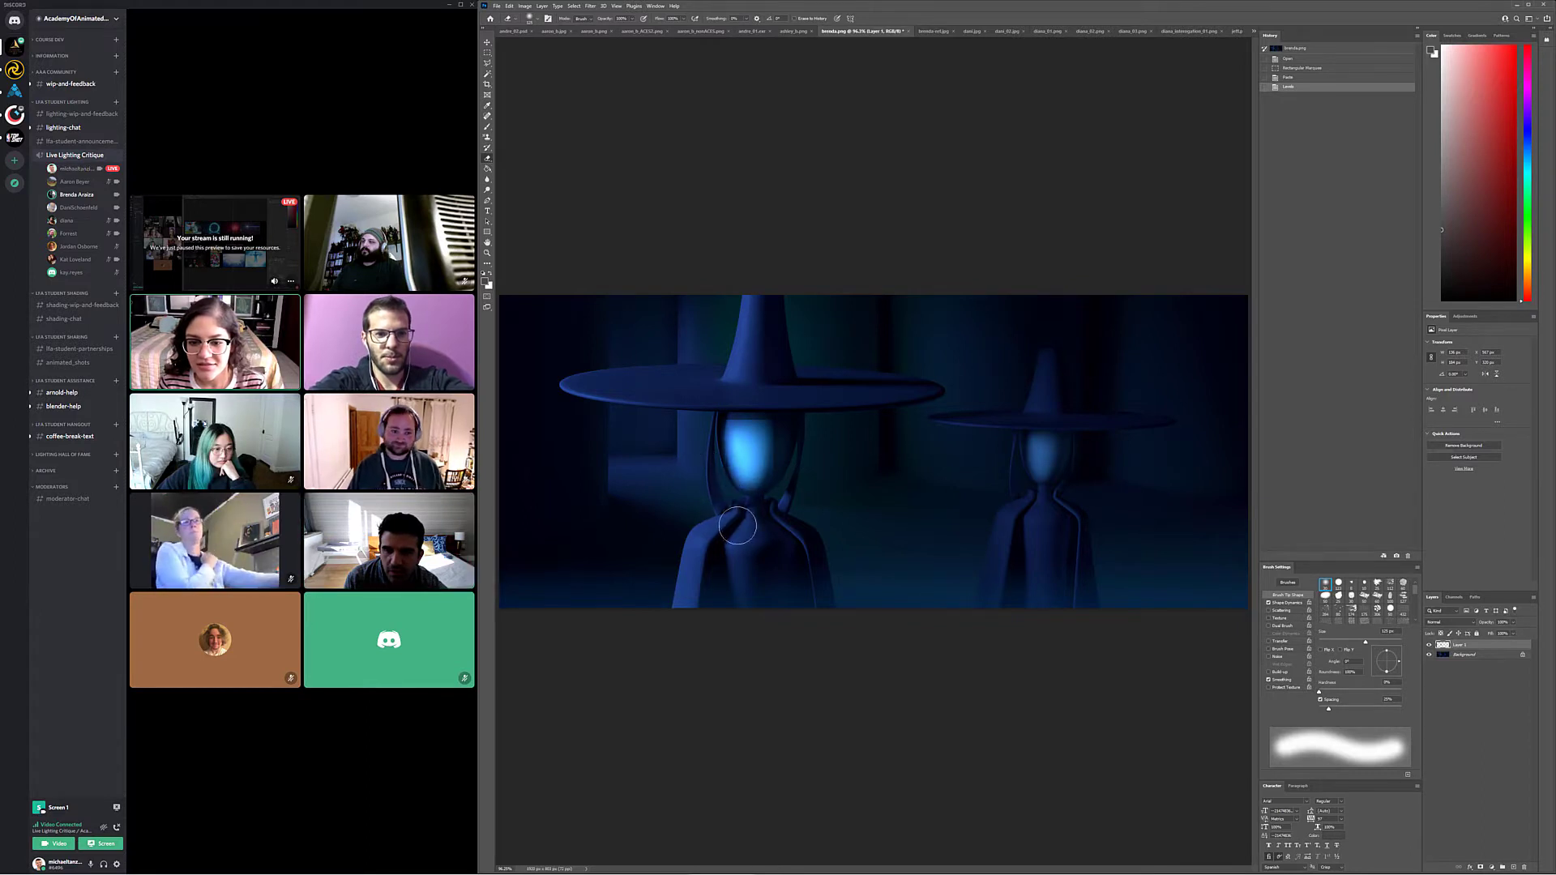
click(760, 417)
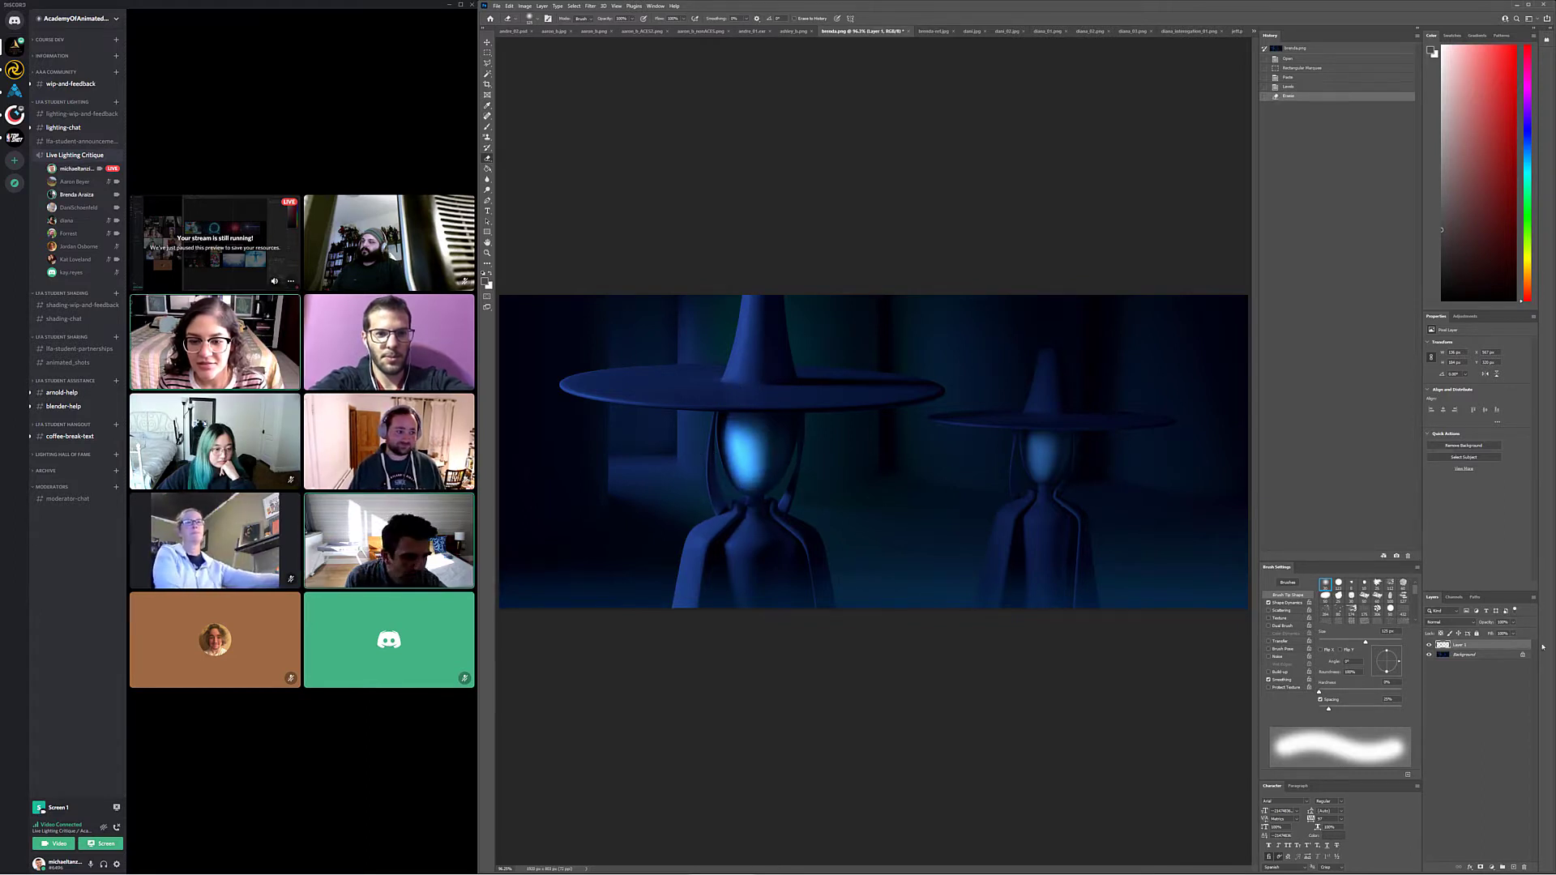
drag(1513, 622, 1494, 634)
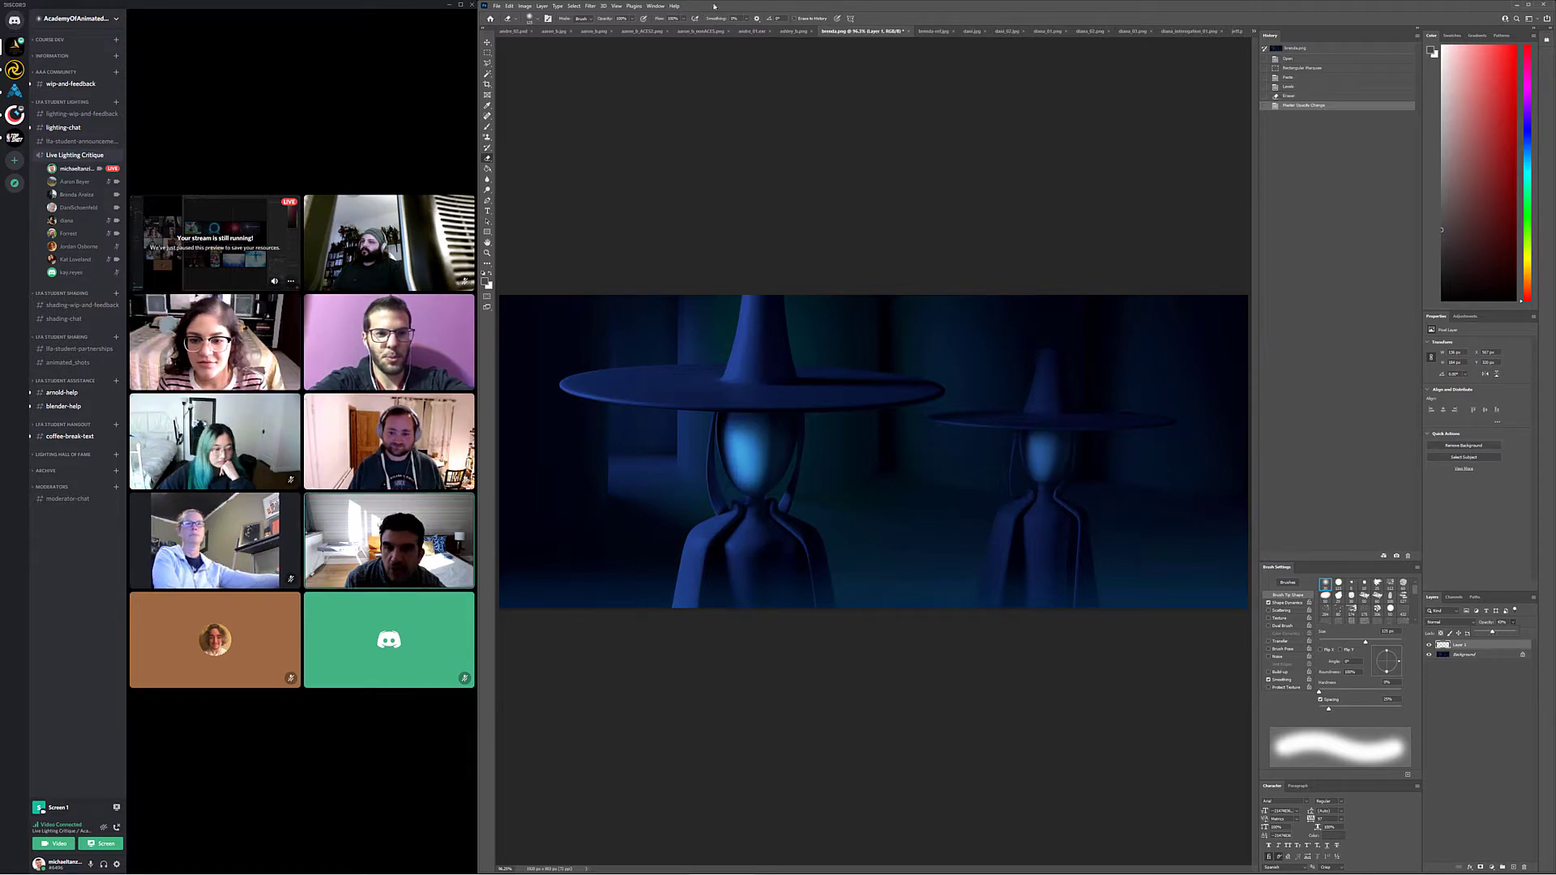
Compare the brightened witch face with the reference image, alternating between the two documents
click(932, 32)
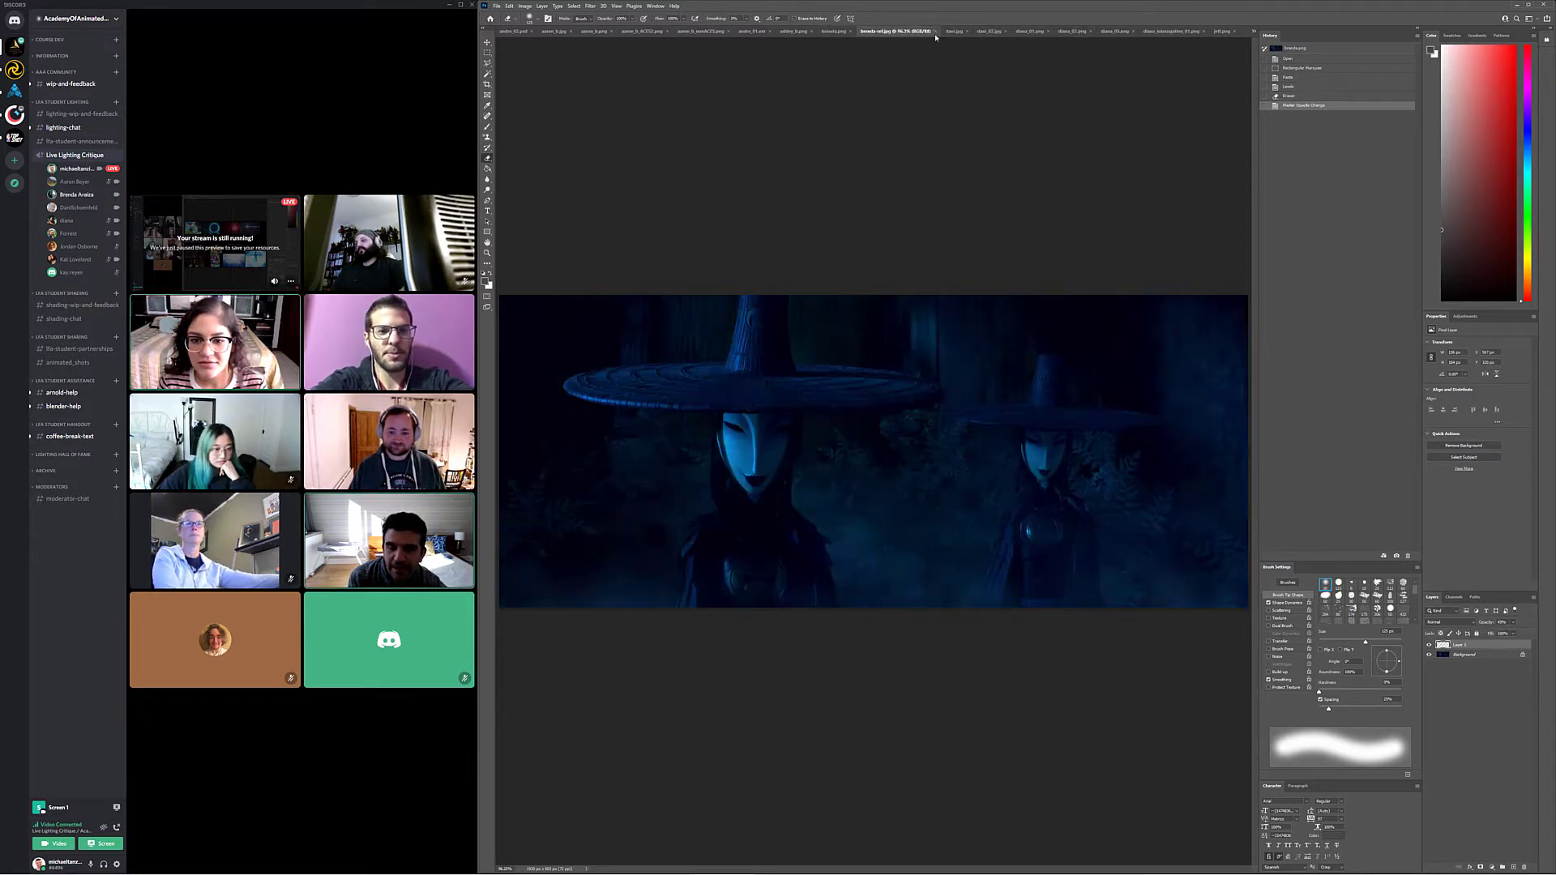
click(835, 31)
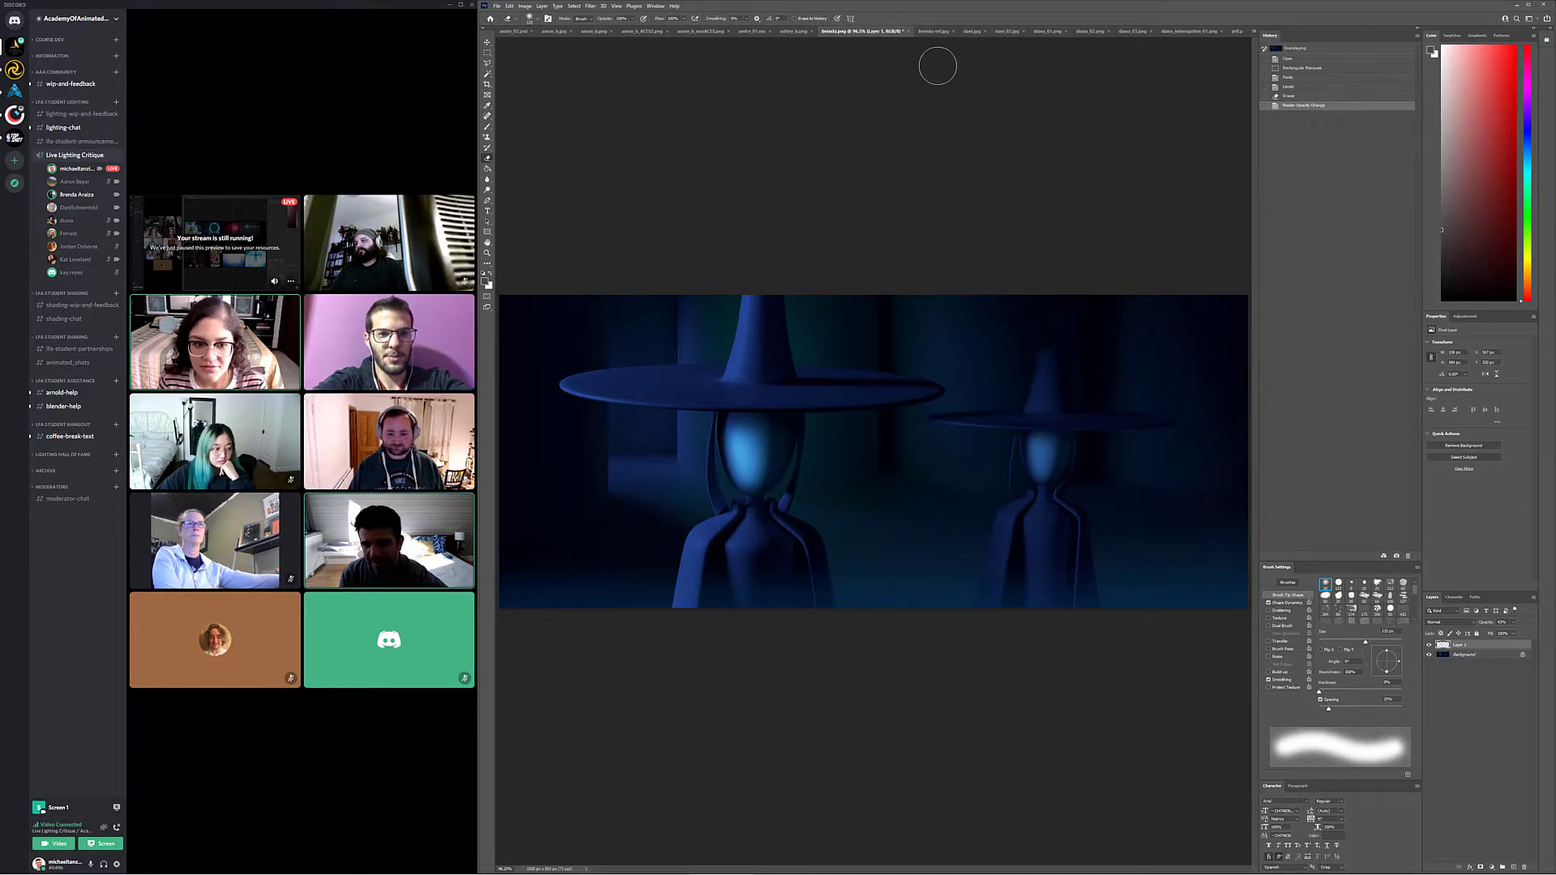
click(926, 34)
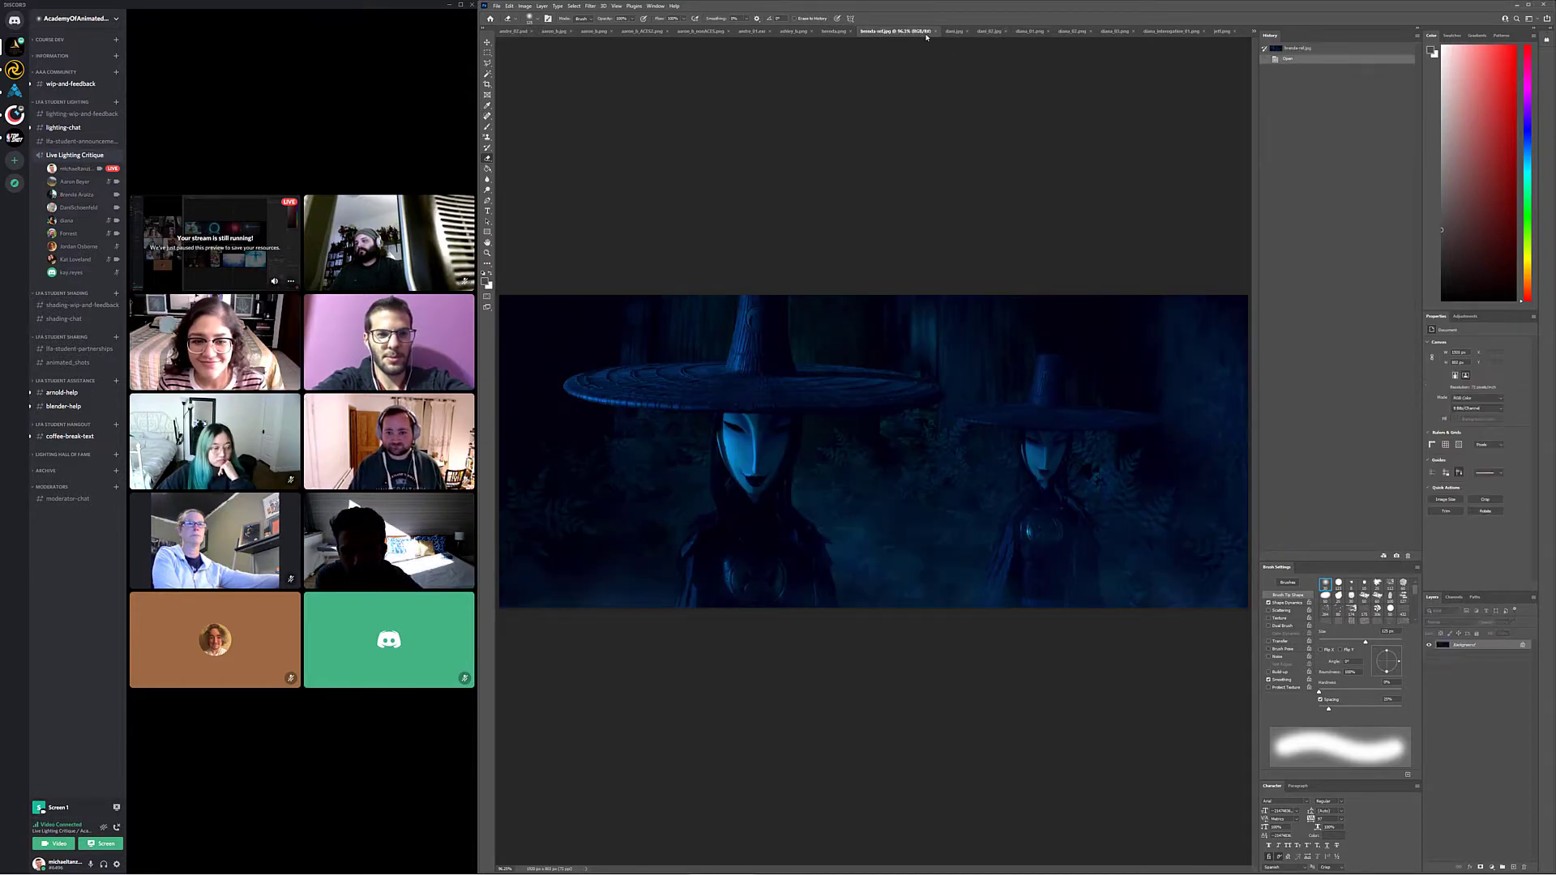
click(829, 34)
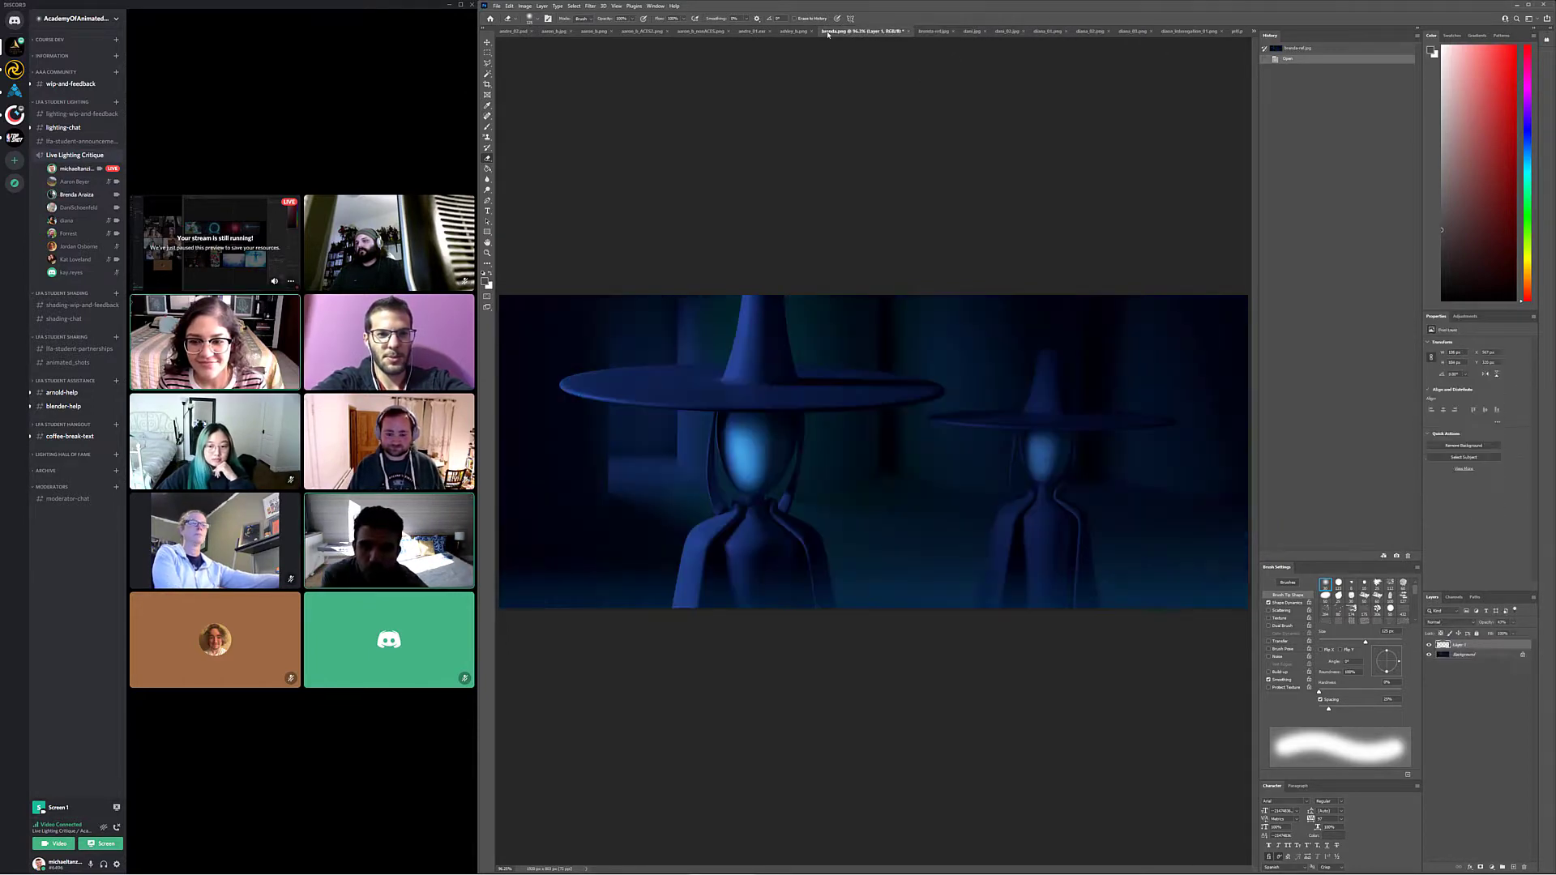
Recheck the overall lighting of the blue witch render against its reference, switching back and forth between them
click(942, 31)
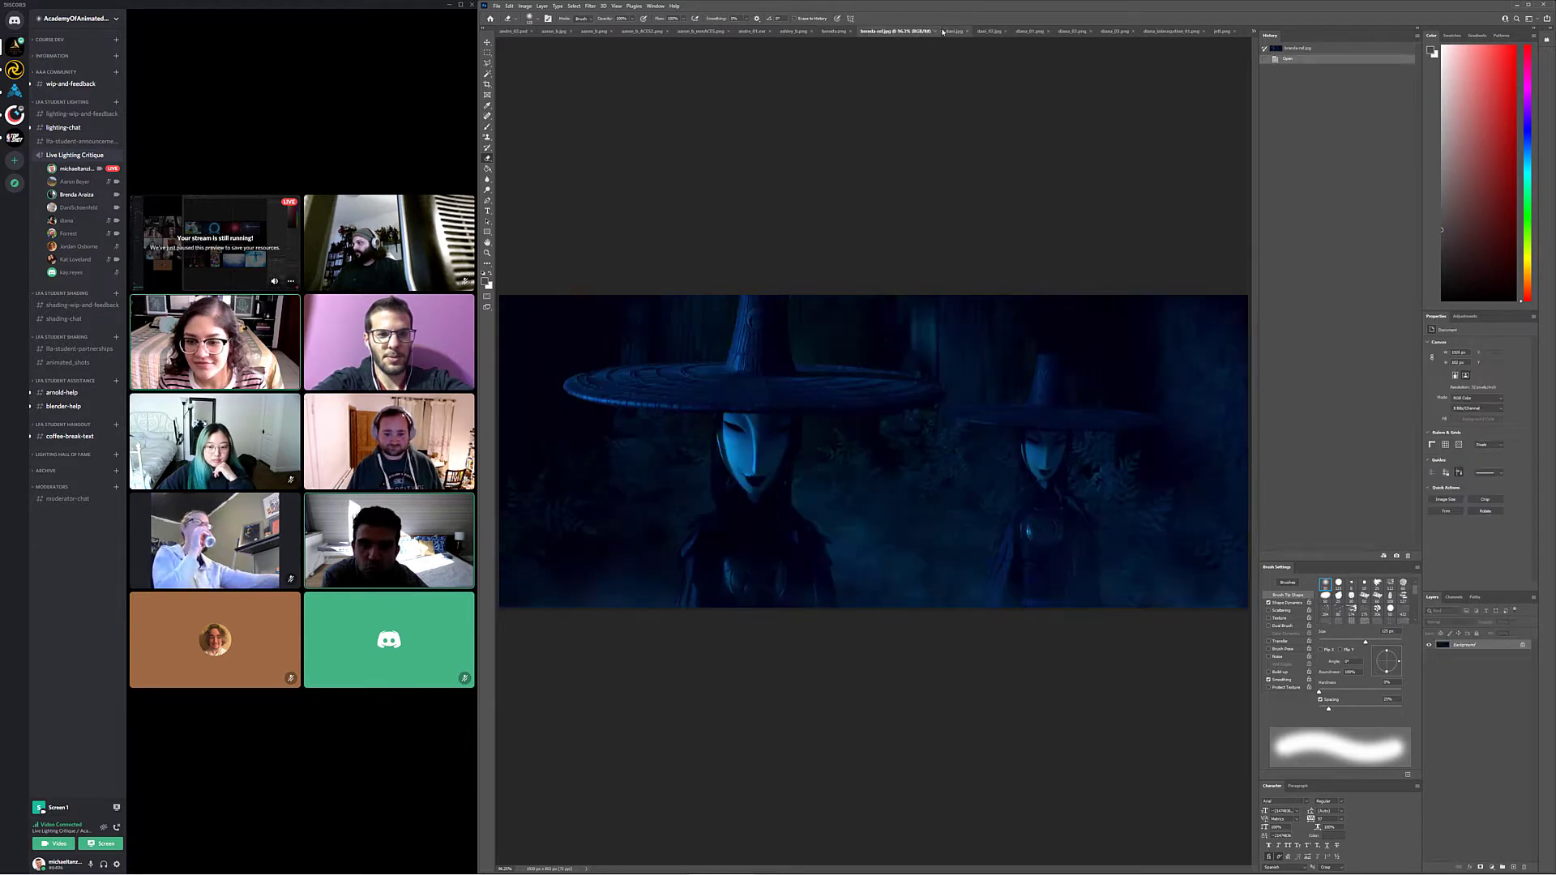
click(831, 35)
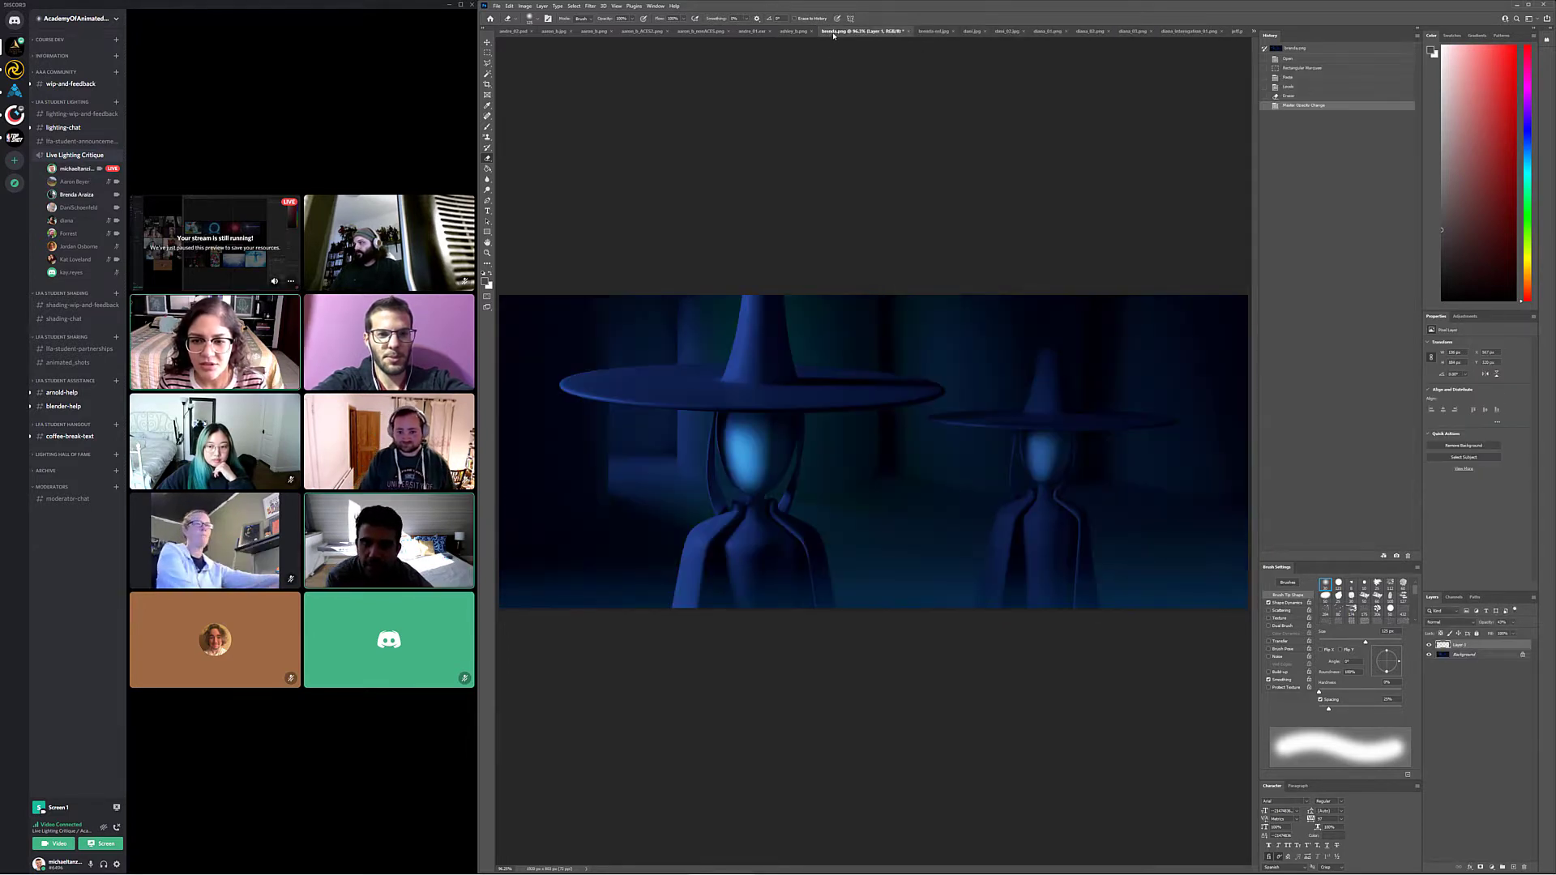
click(939, 31)
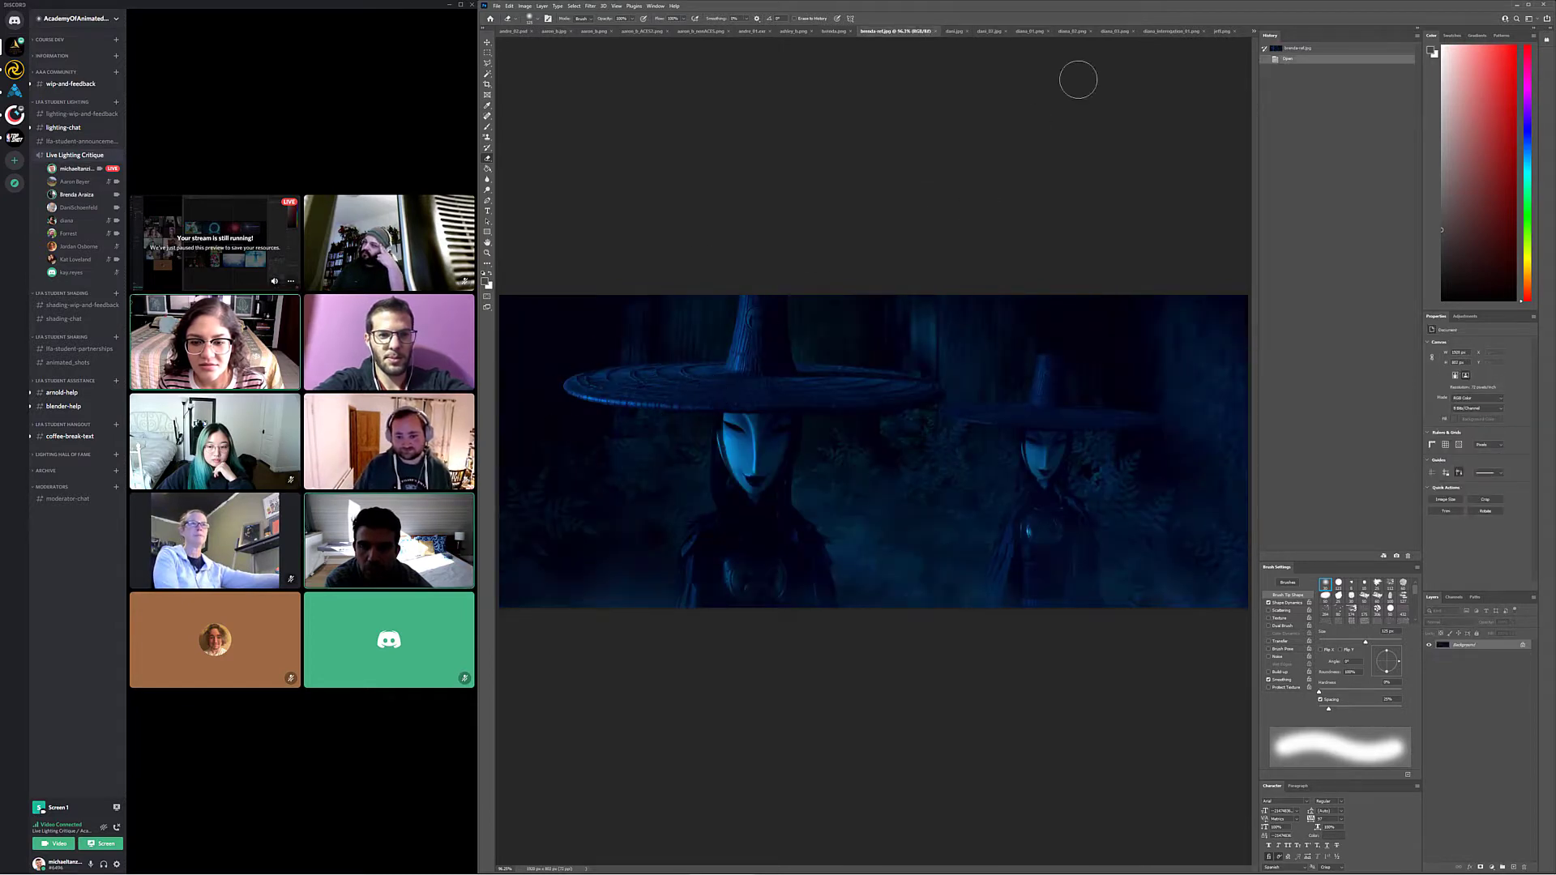
click(832, 32)
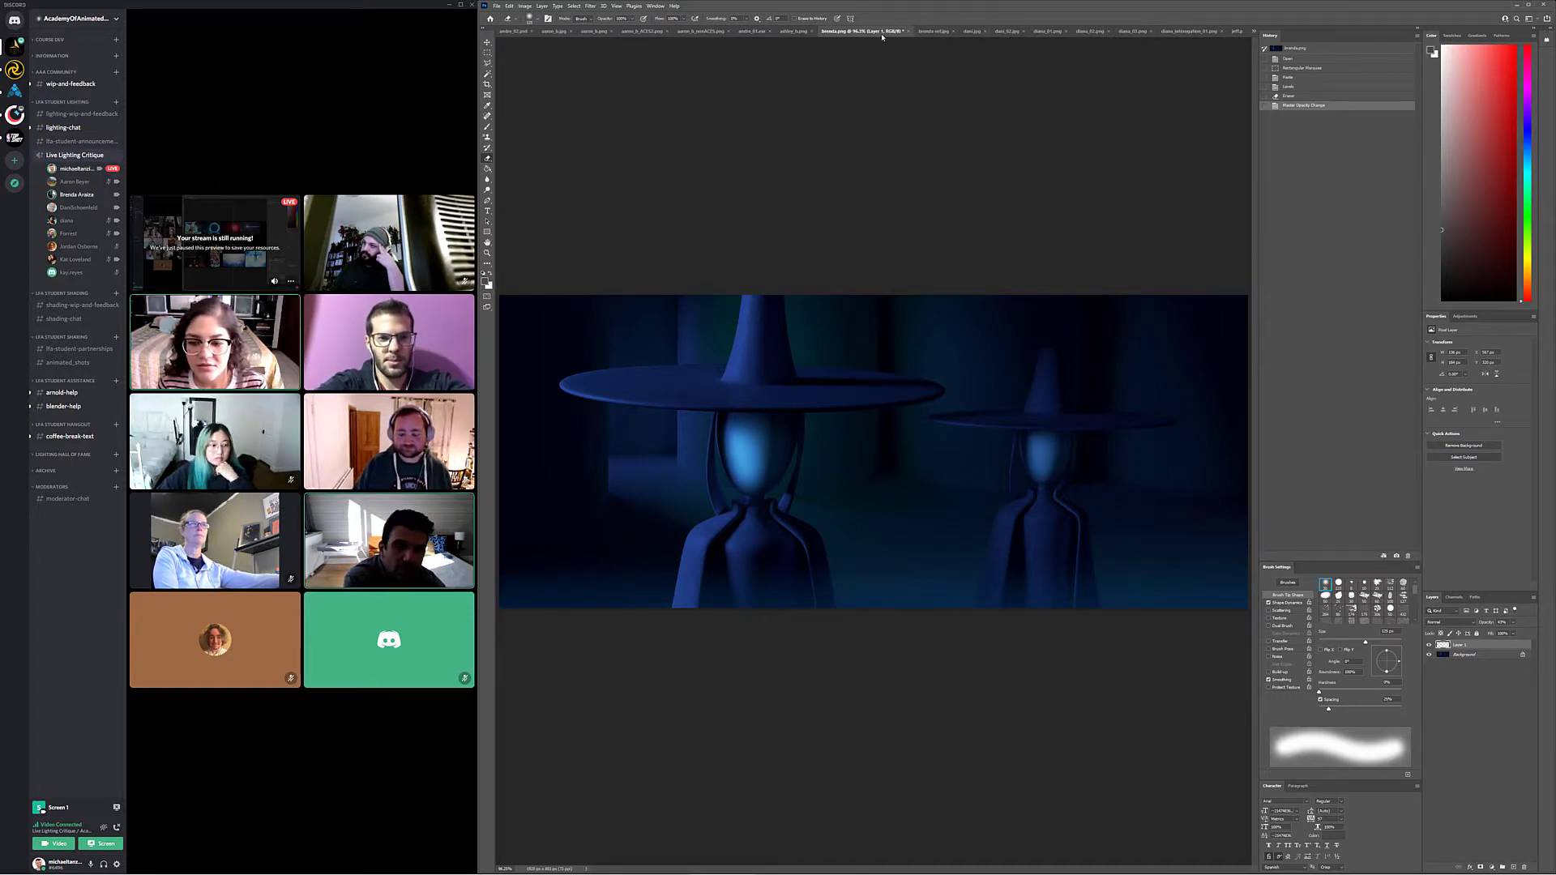
click(933, 32)
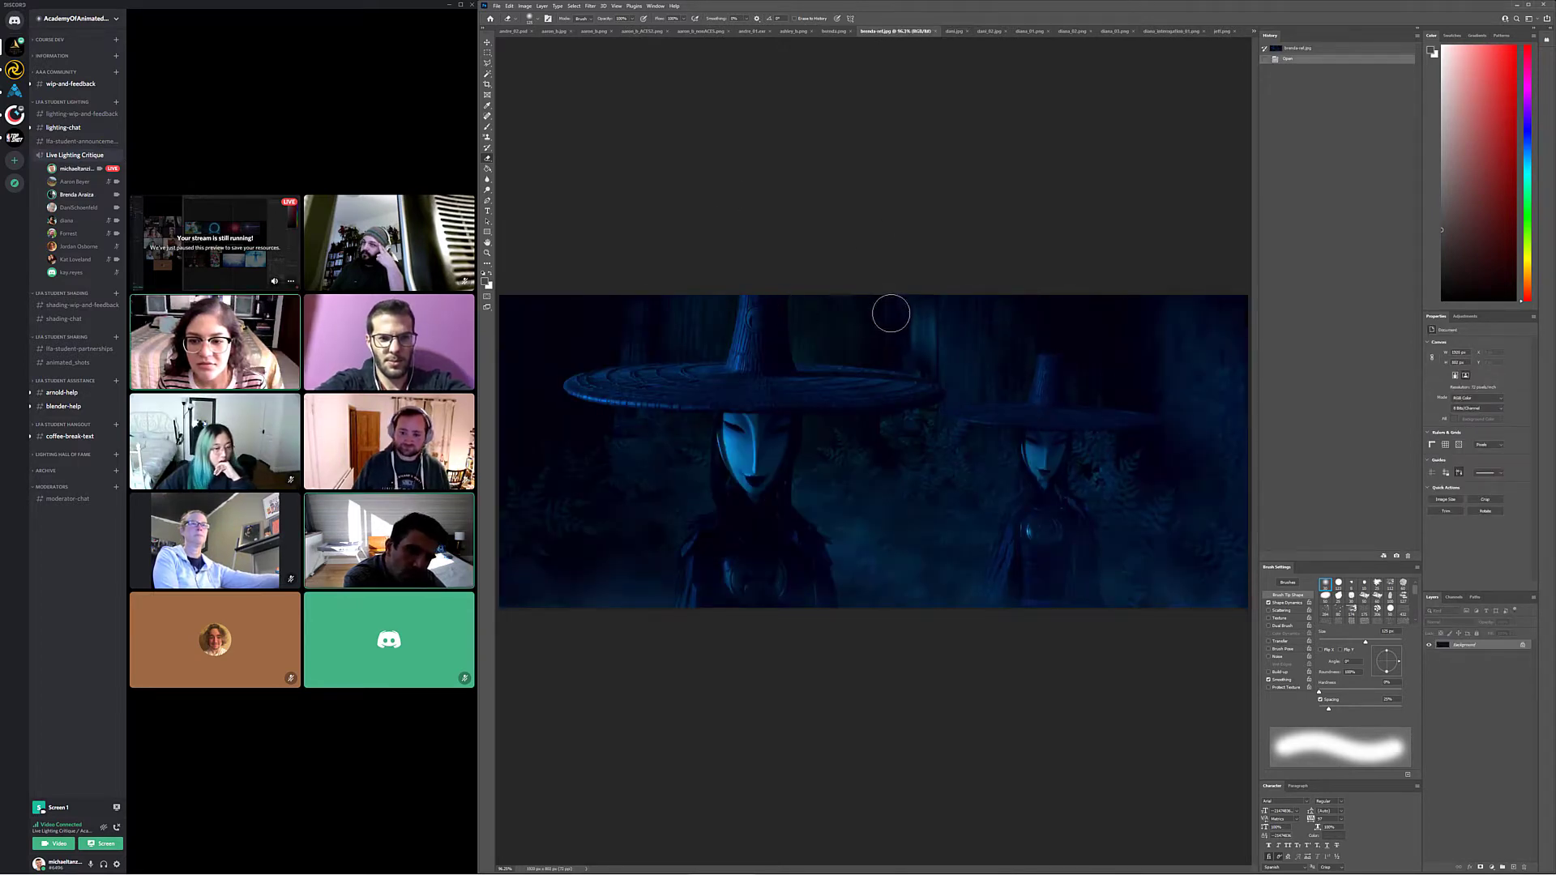
Try an eraser stroke across the reference's background between the two witches, undo it, and return to the render
drag(883, 302, 1017, 393)
key(ctrl+z)
key(ctrl+shift+Tab)
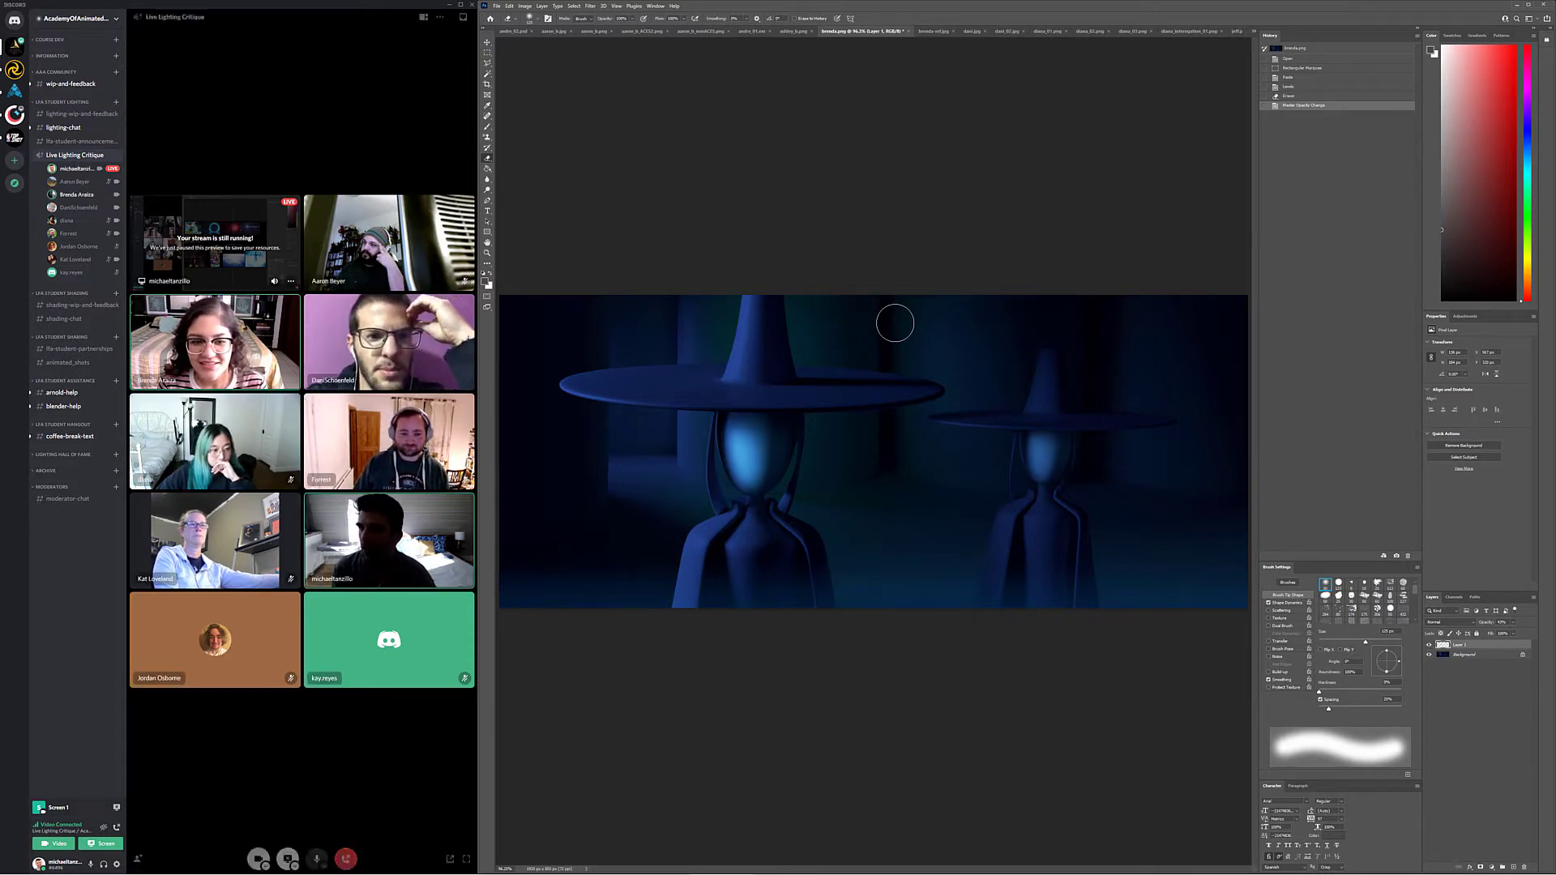
Close the witch render without saving its changes and close its reference image, with the Brush tool active
key(b)
mouse_move(477, 200)
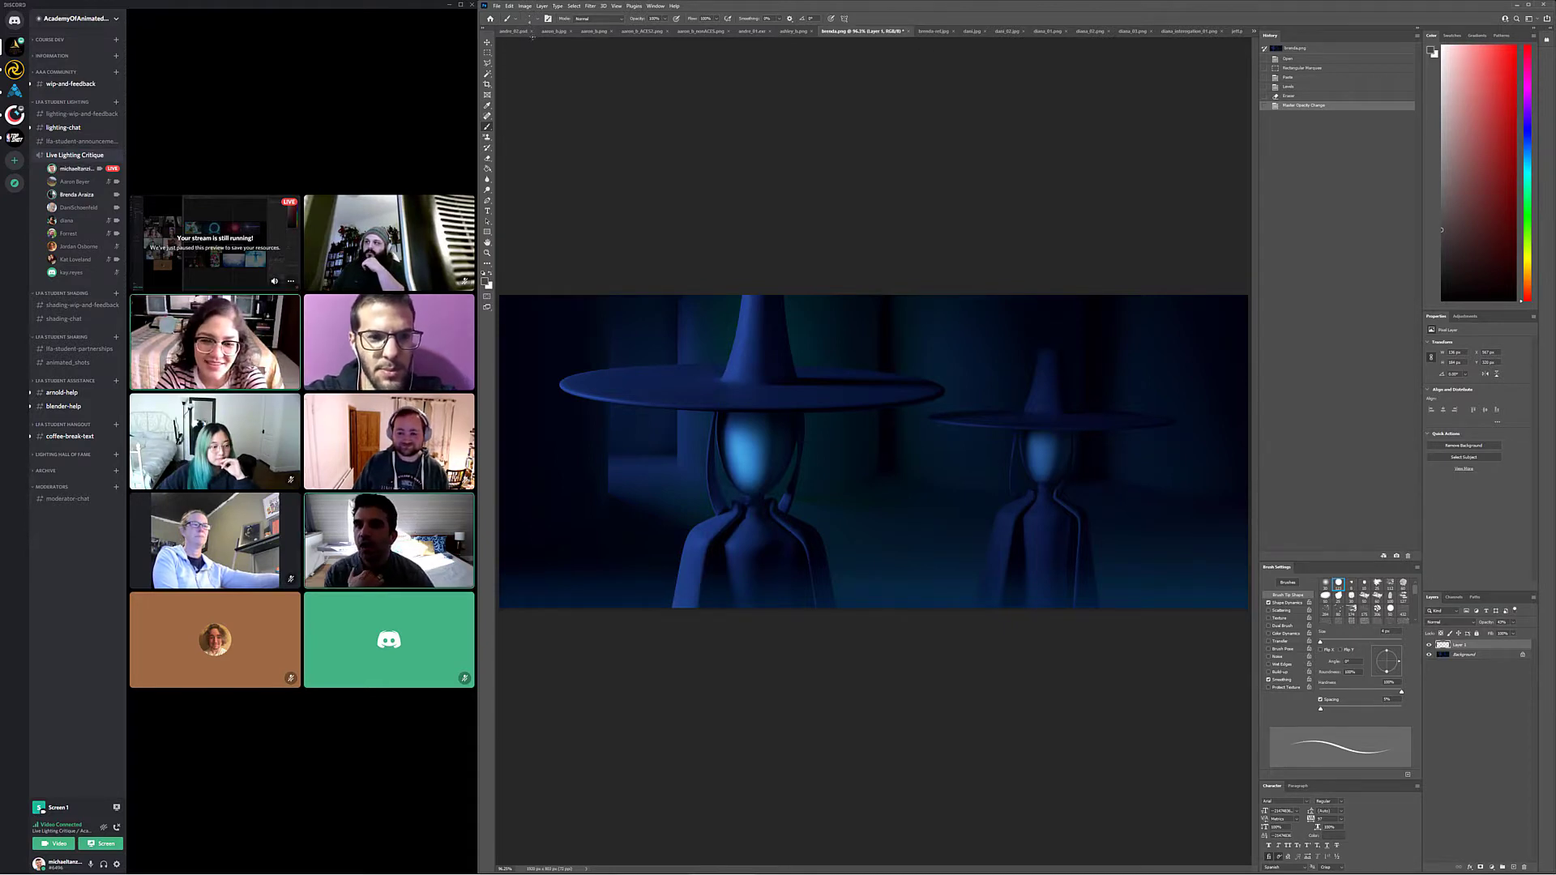
click(908, 32)
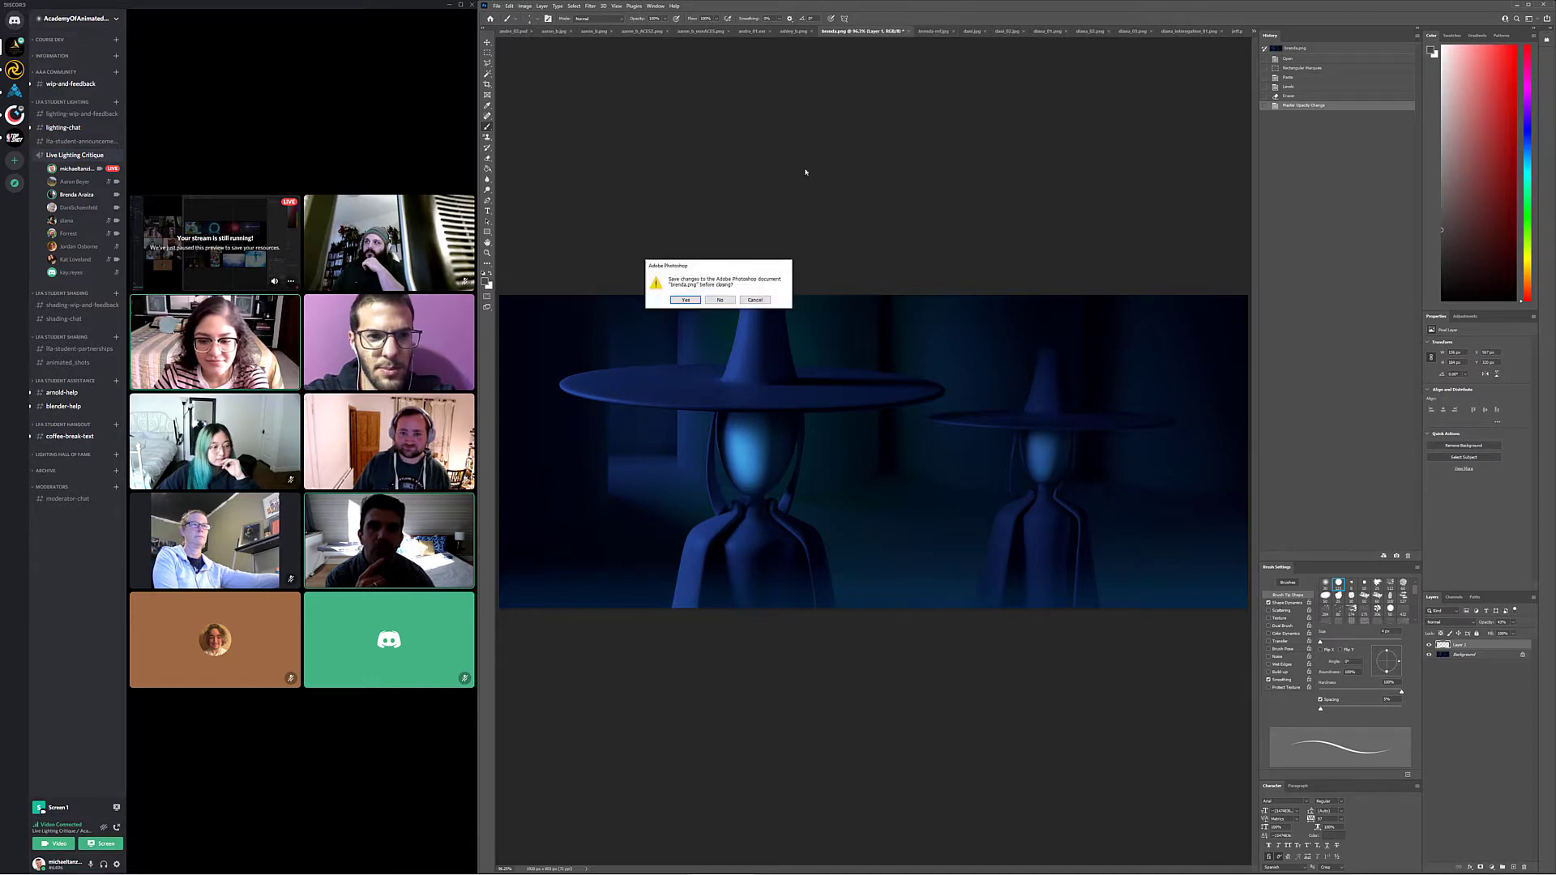
click(720, 299)
click(896, 32)
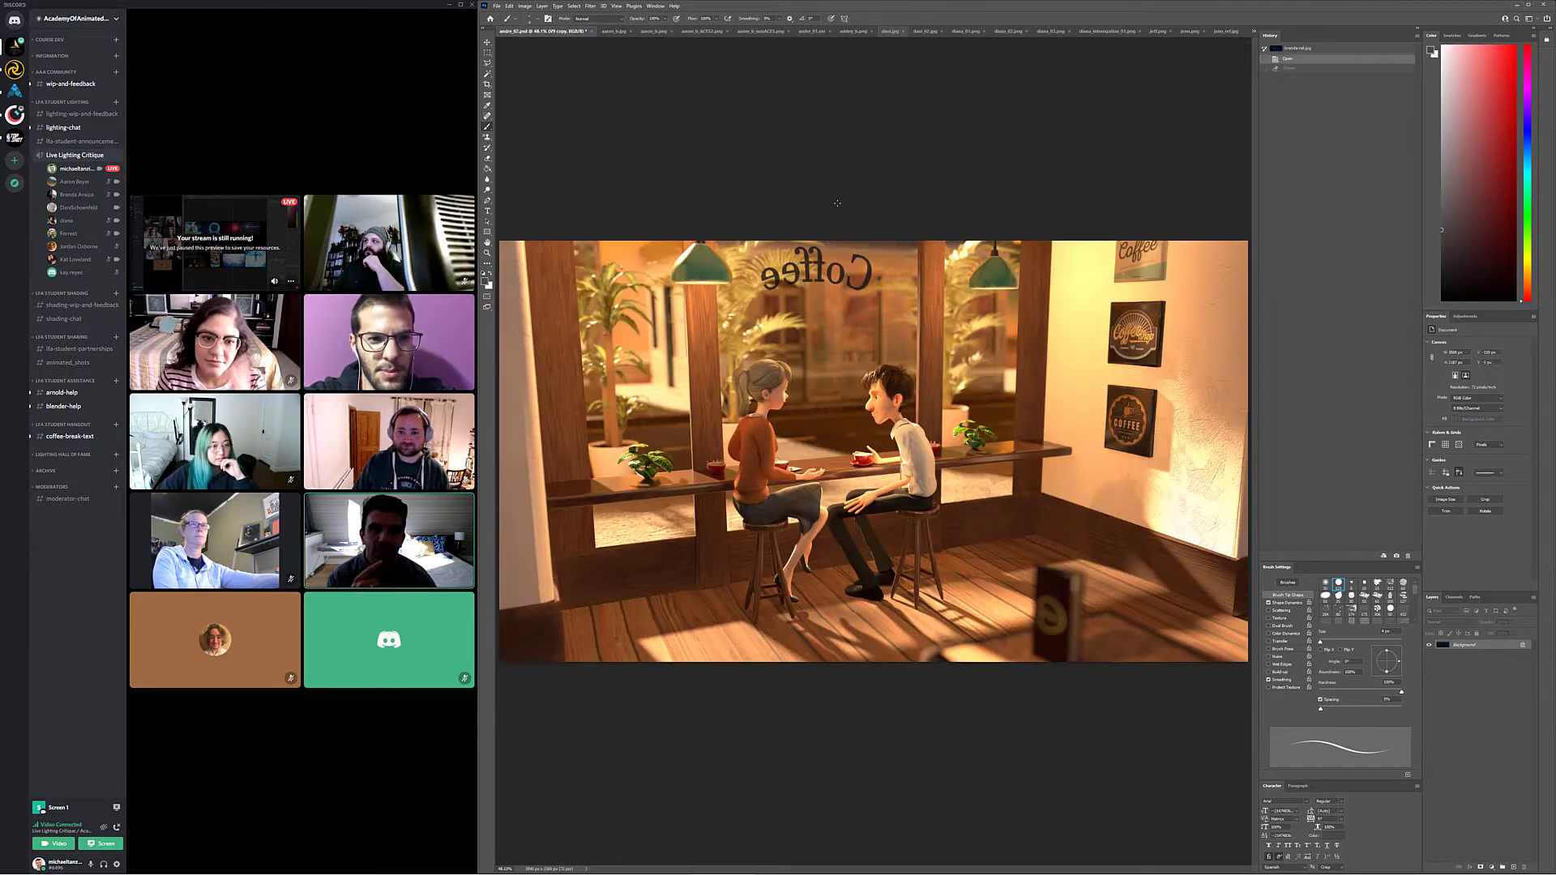
Switch to the board of effect references and lighting ideas and hide its guides
click(612, 32)
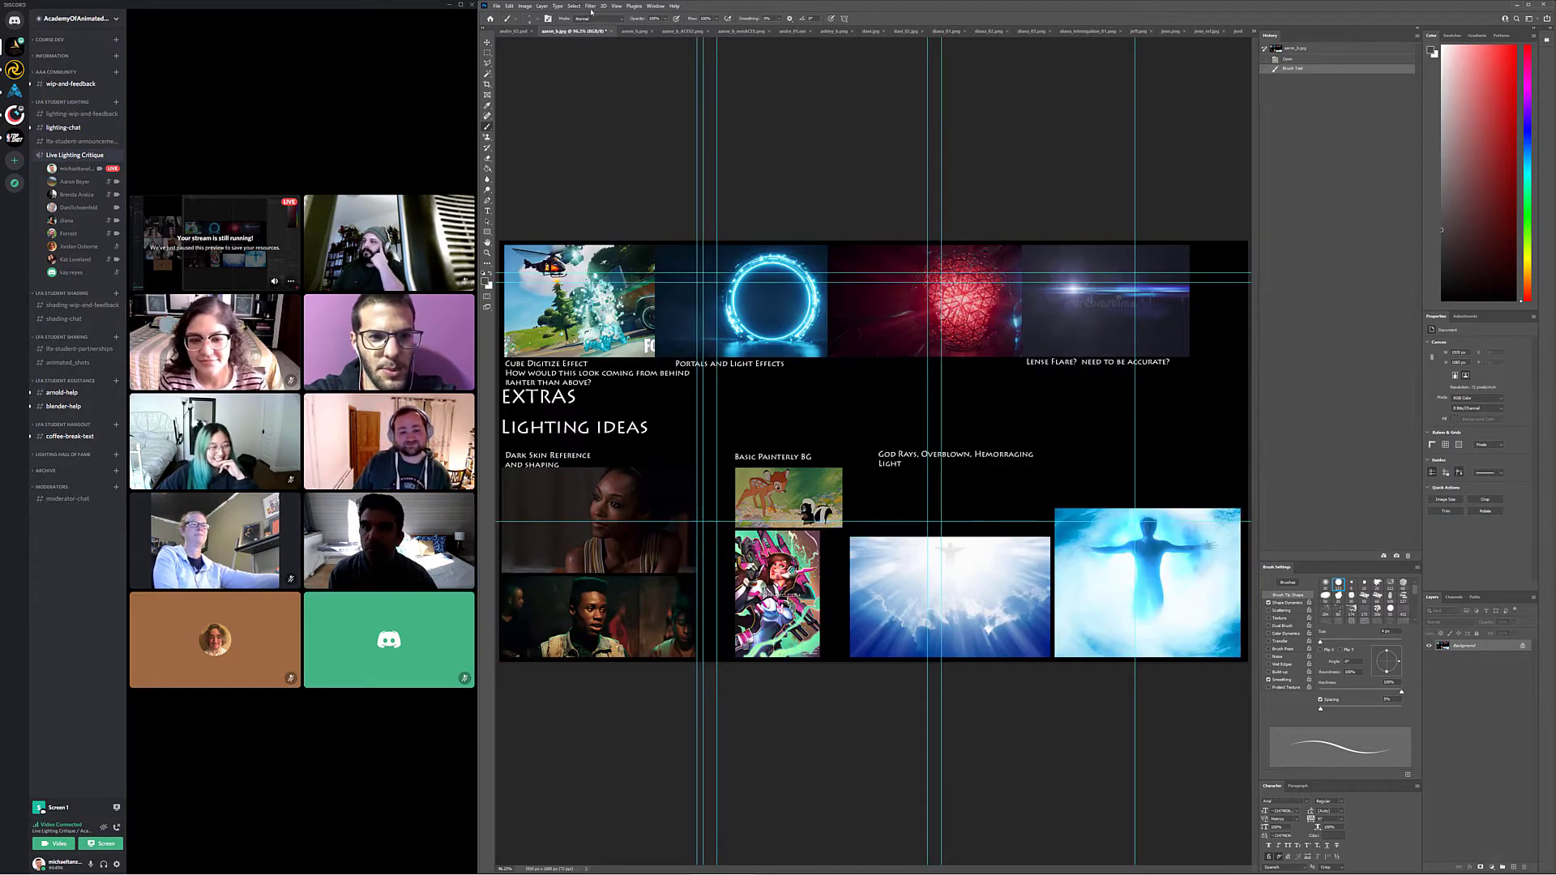
click(616, 6)
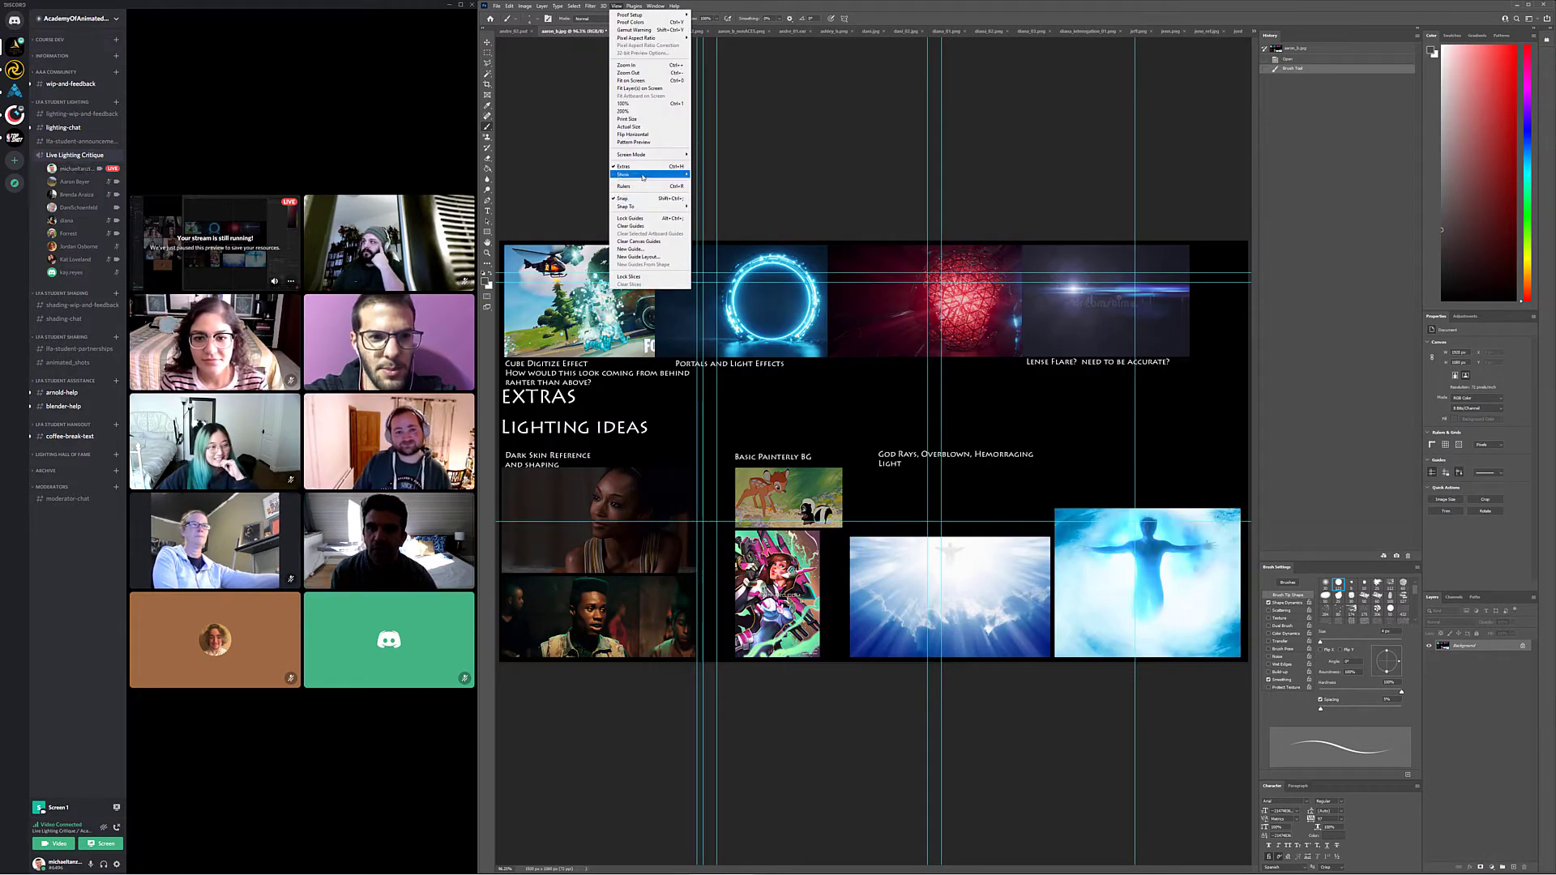
click(629, 166)
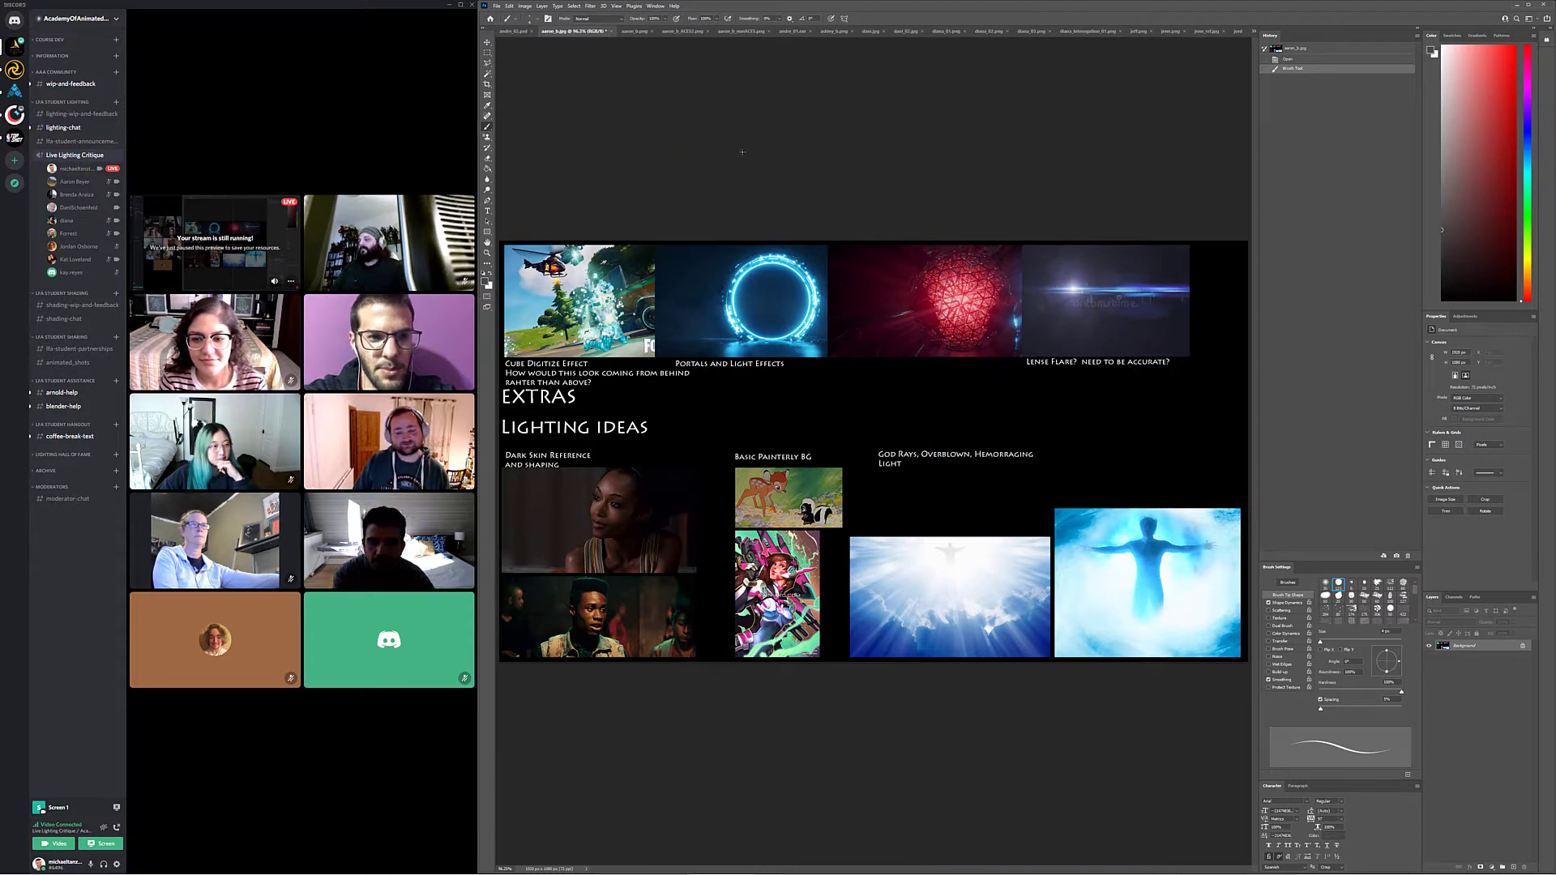
Bring up the m042_n010 character render and select its entire canvas
click(684, 32)
click(729, 33)
key(ctrl+a)
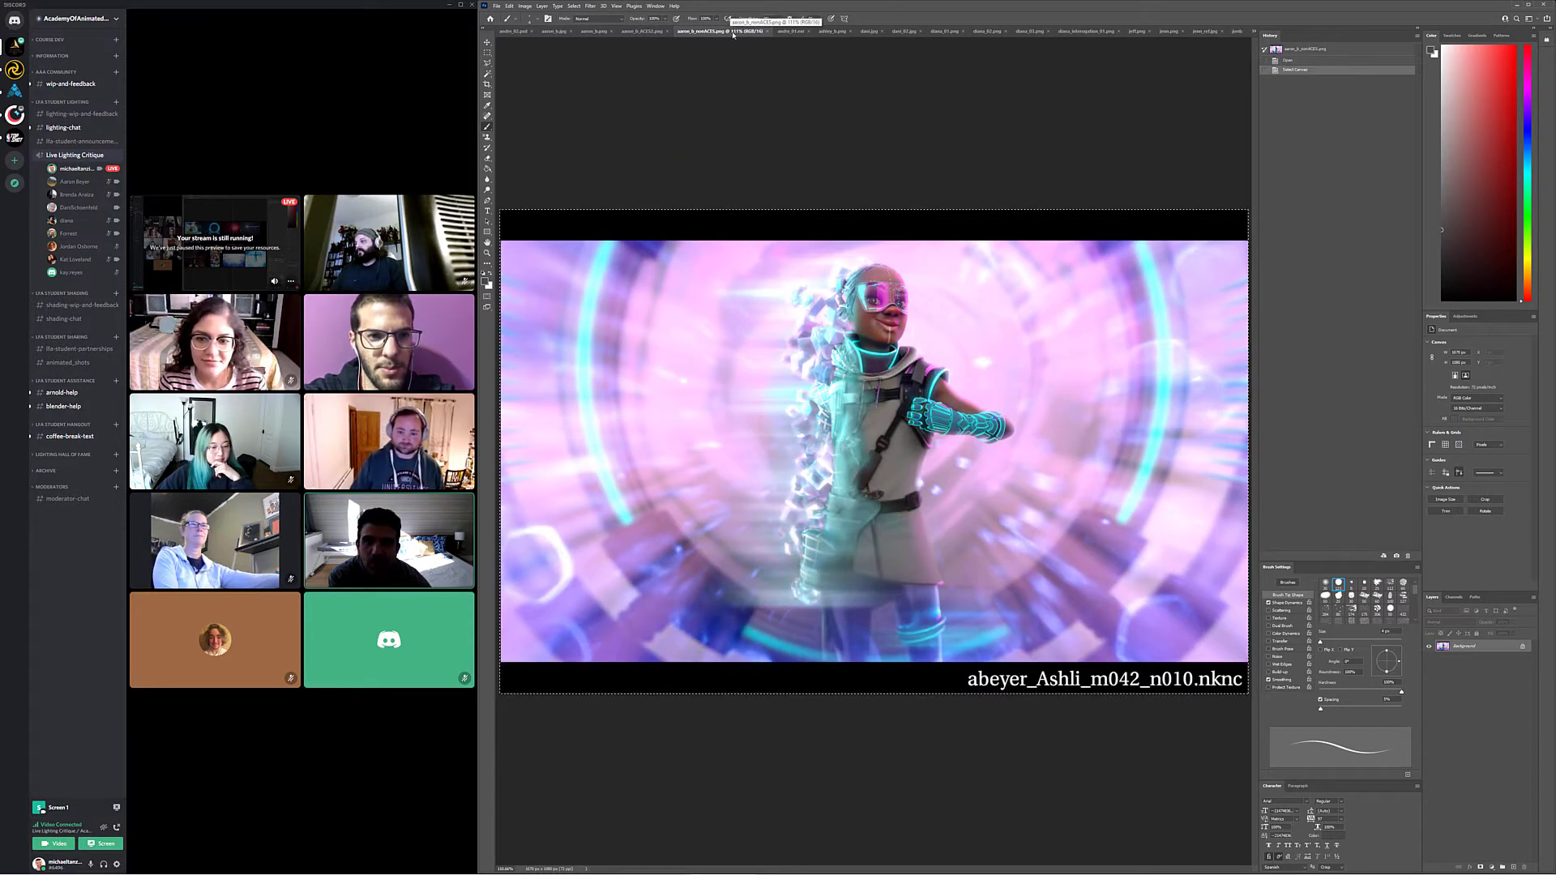
Compare the m048_n001_ACES character render with the m042_n010 version, alternating between the two documents
click(603, 32)
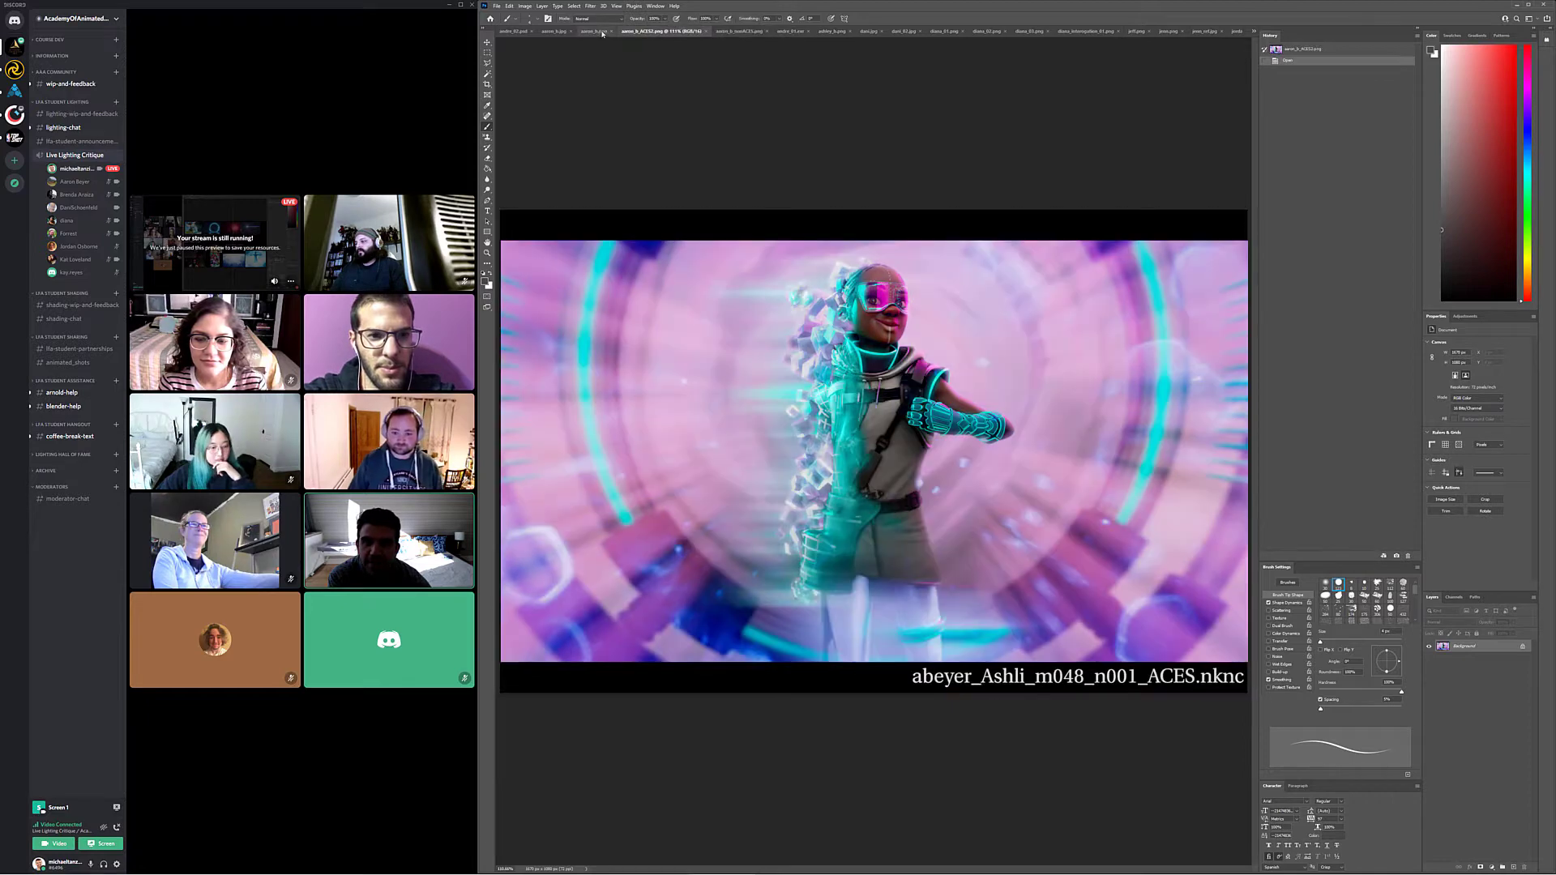
click(675, 32)
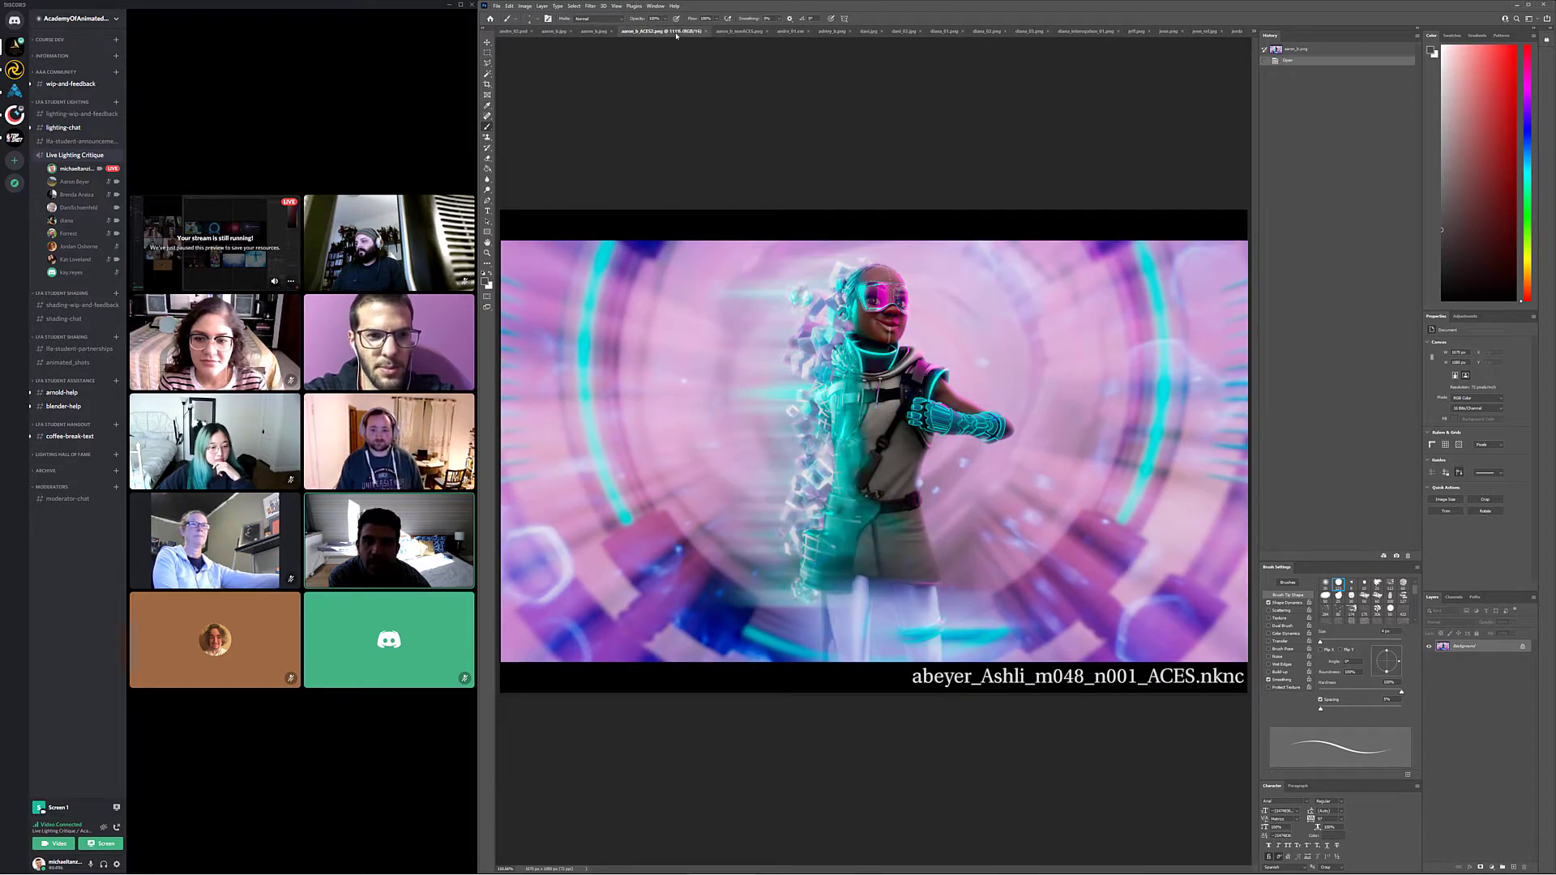
click(733, 33)
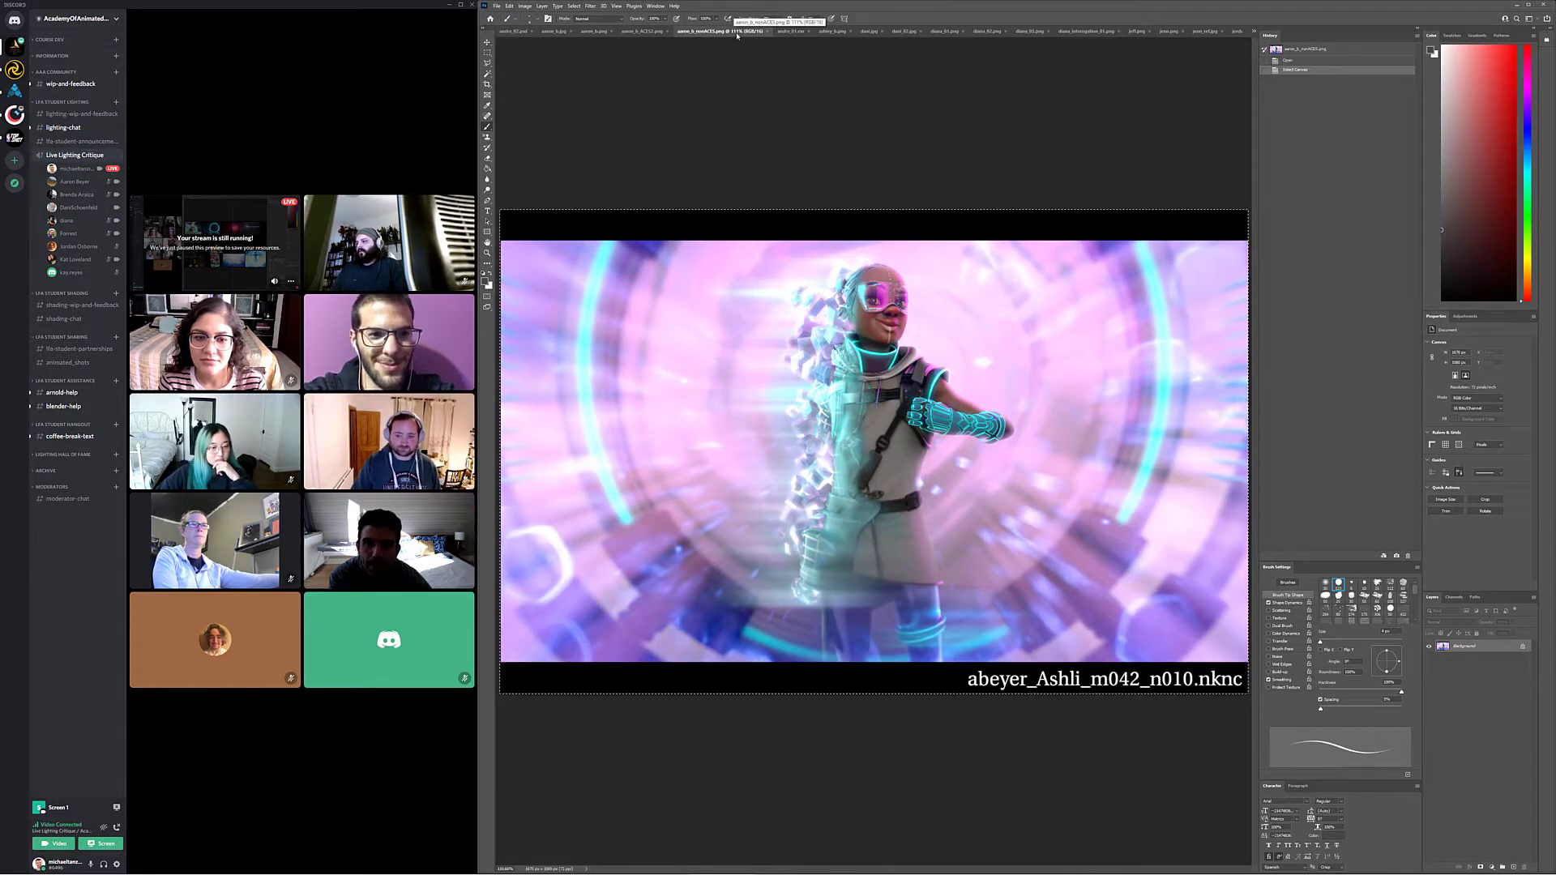
click(587, 32)
click(734, 32)
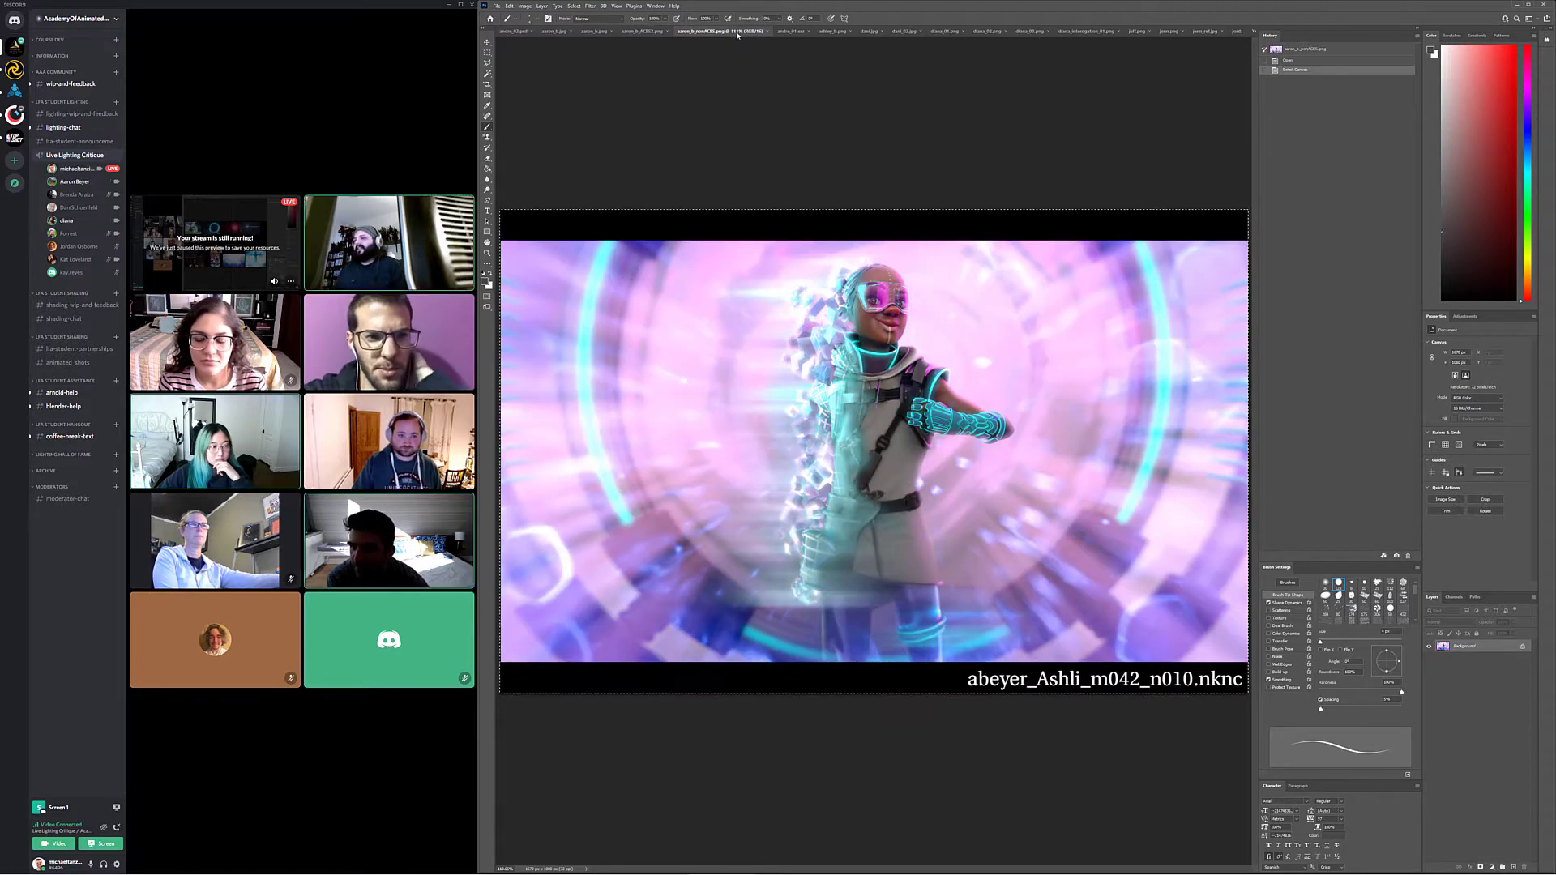
click(644, 32)
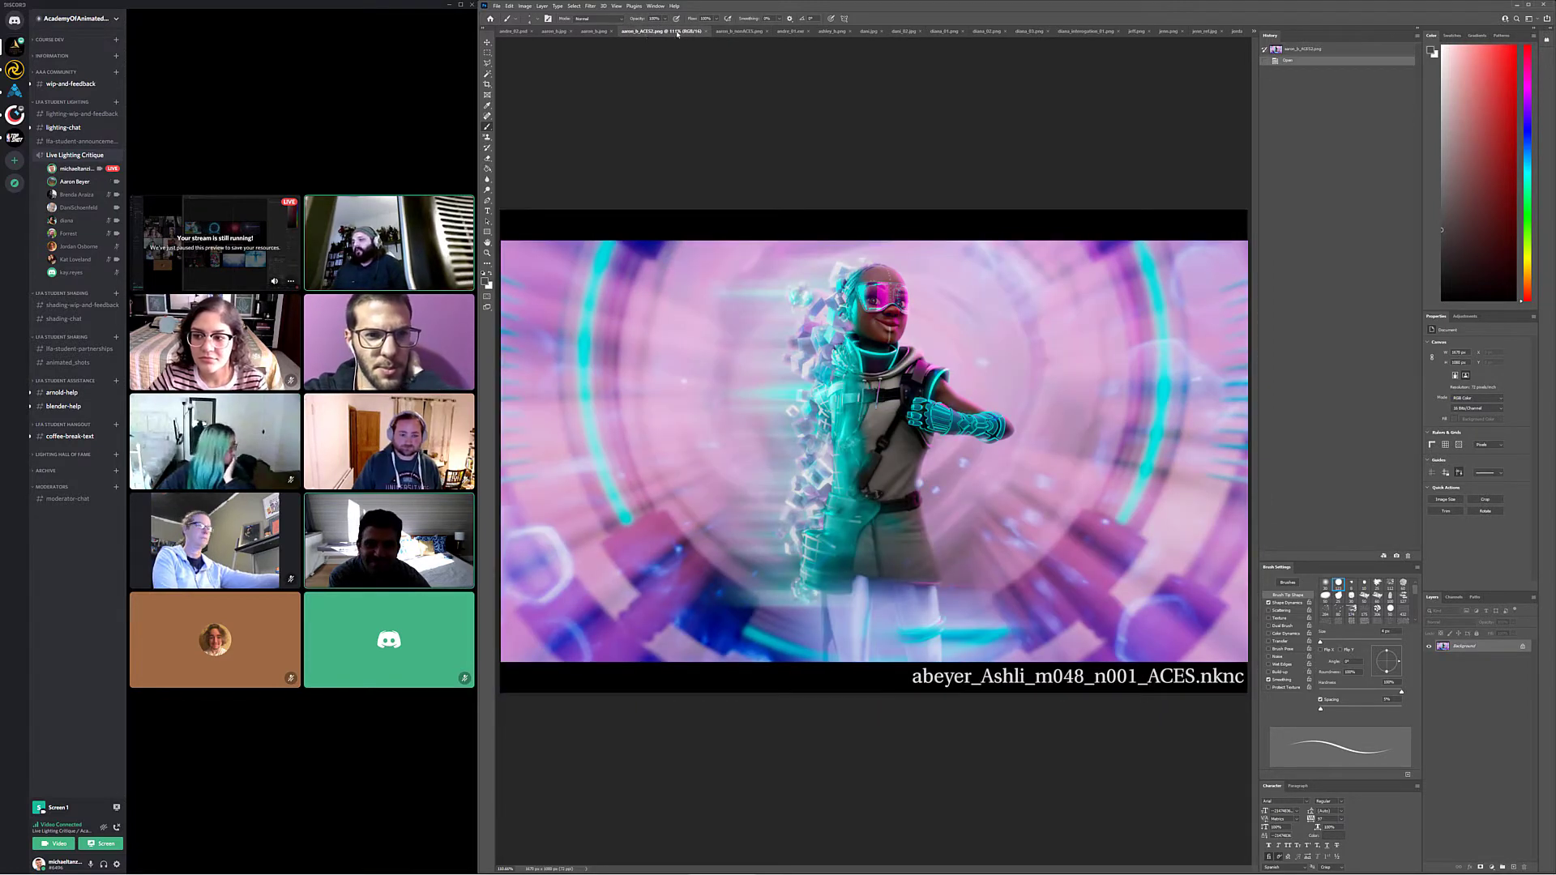
click(744, 36)
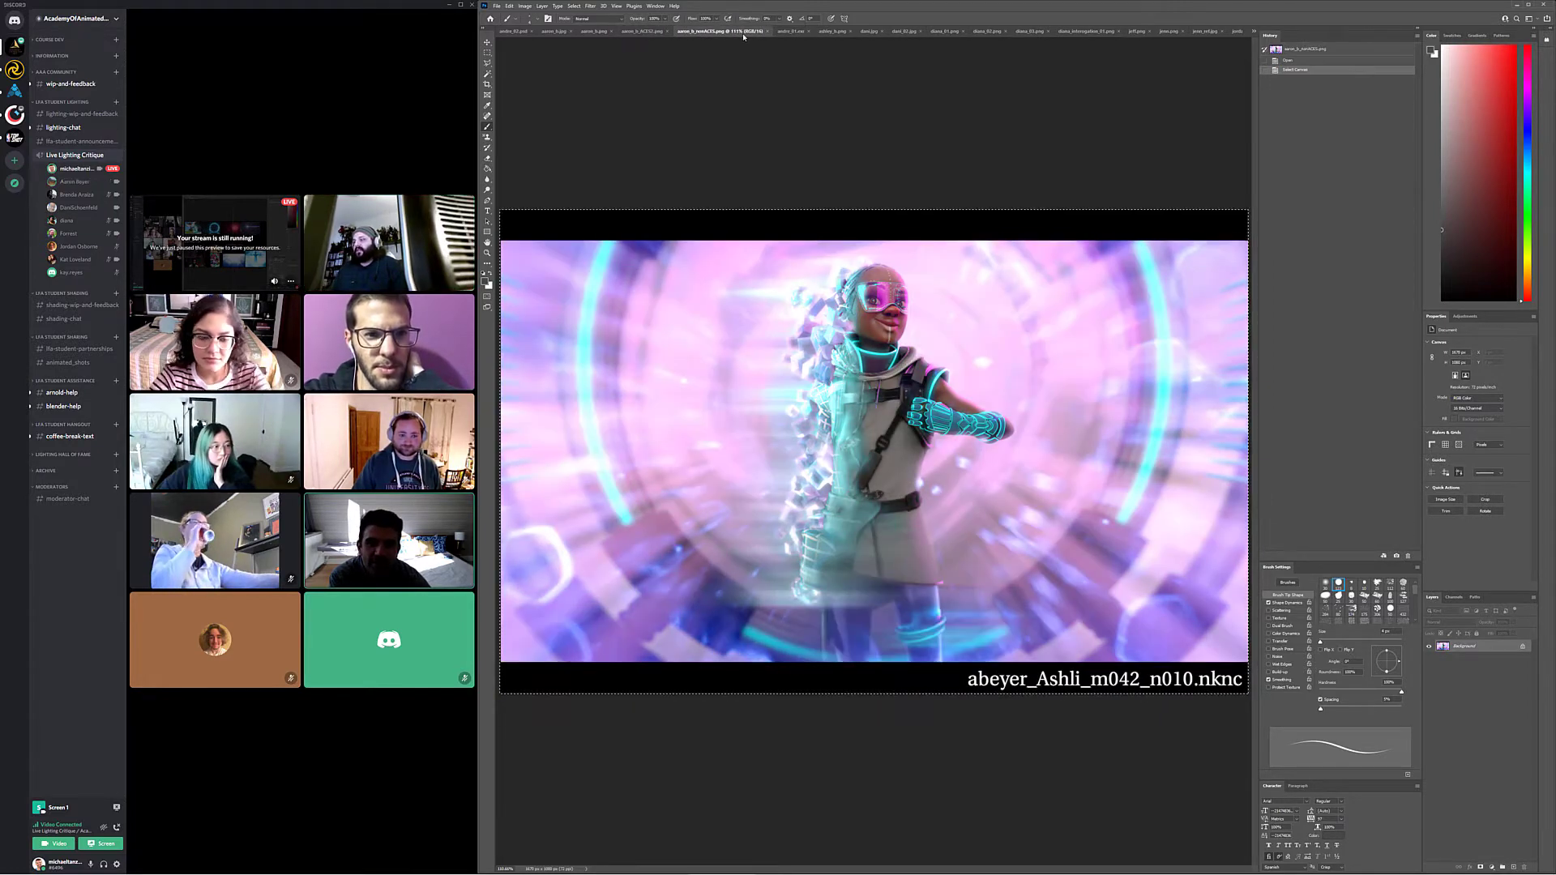
click(648, 33)
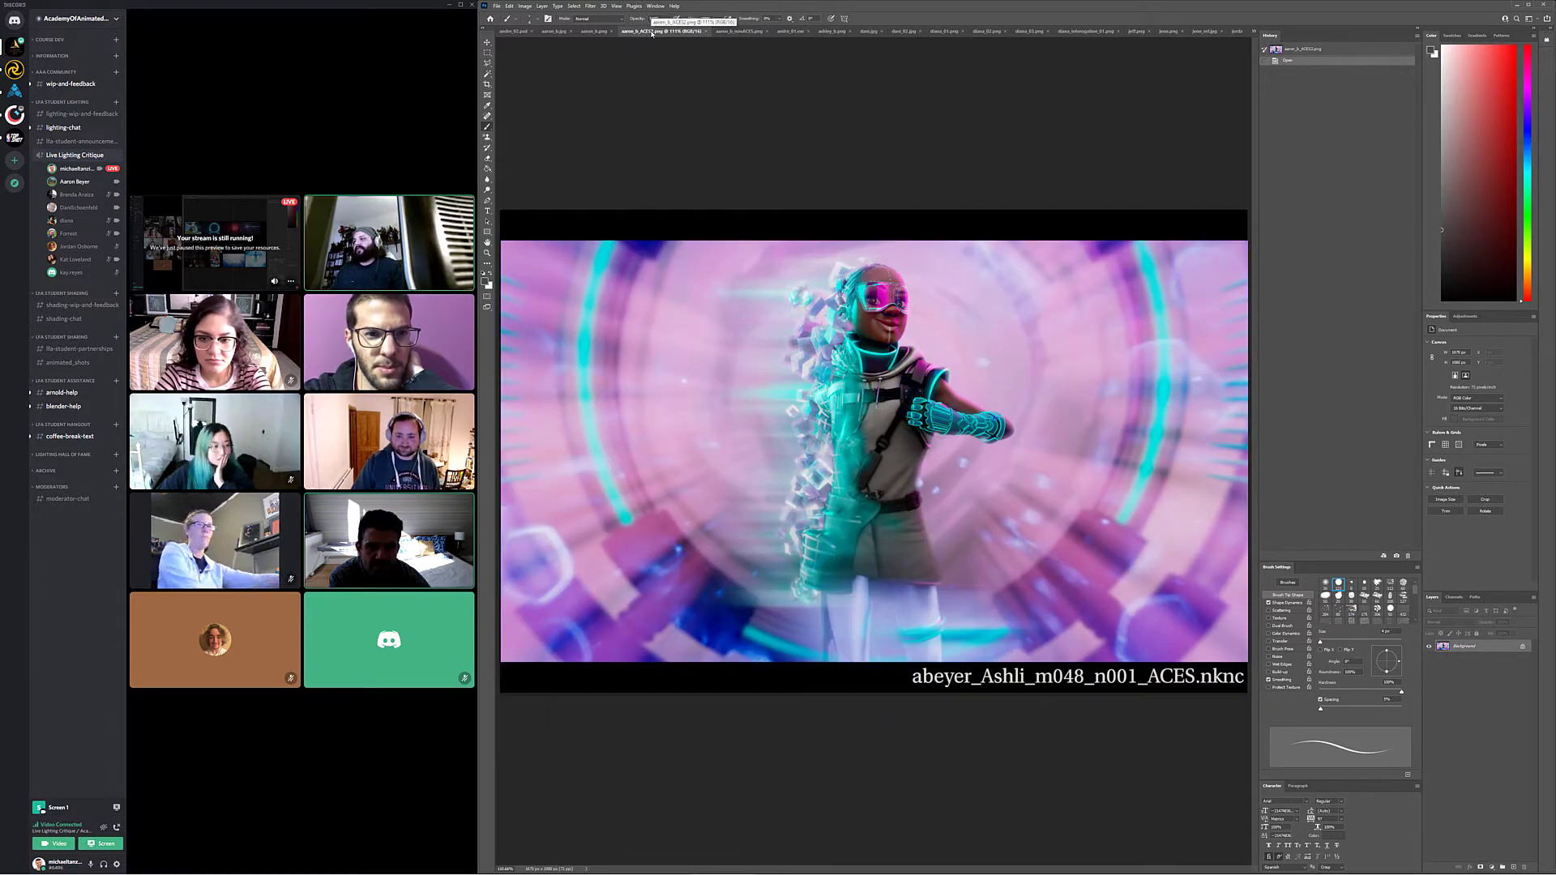
click(729, 33)
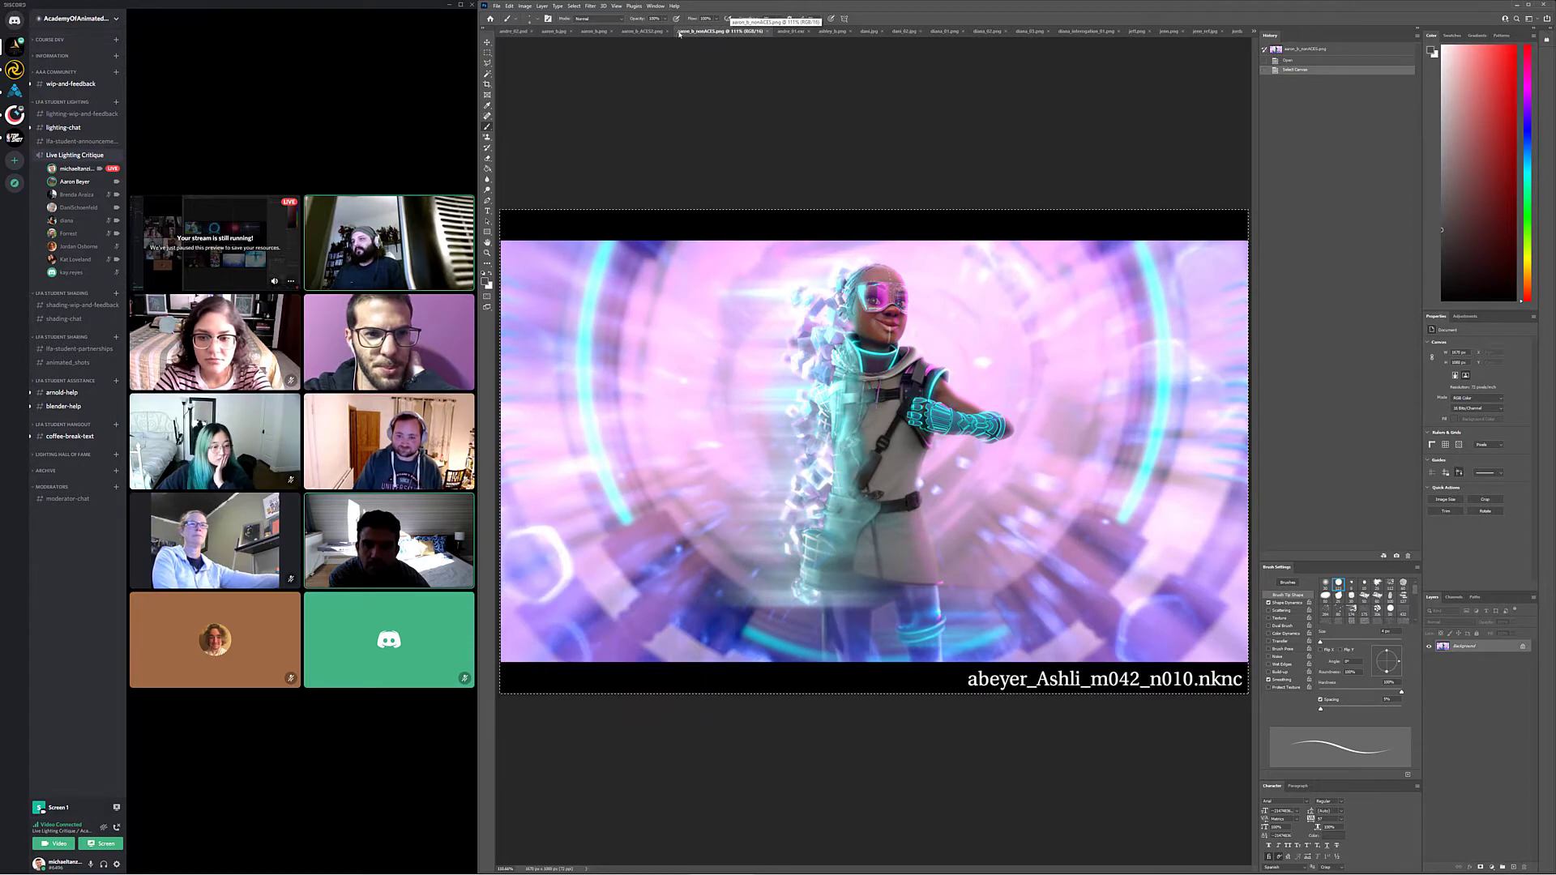
click(621, 33)
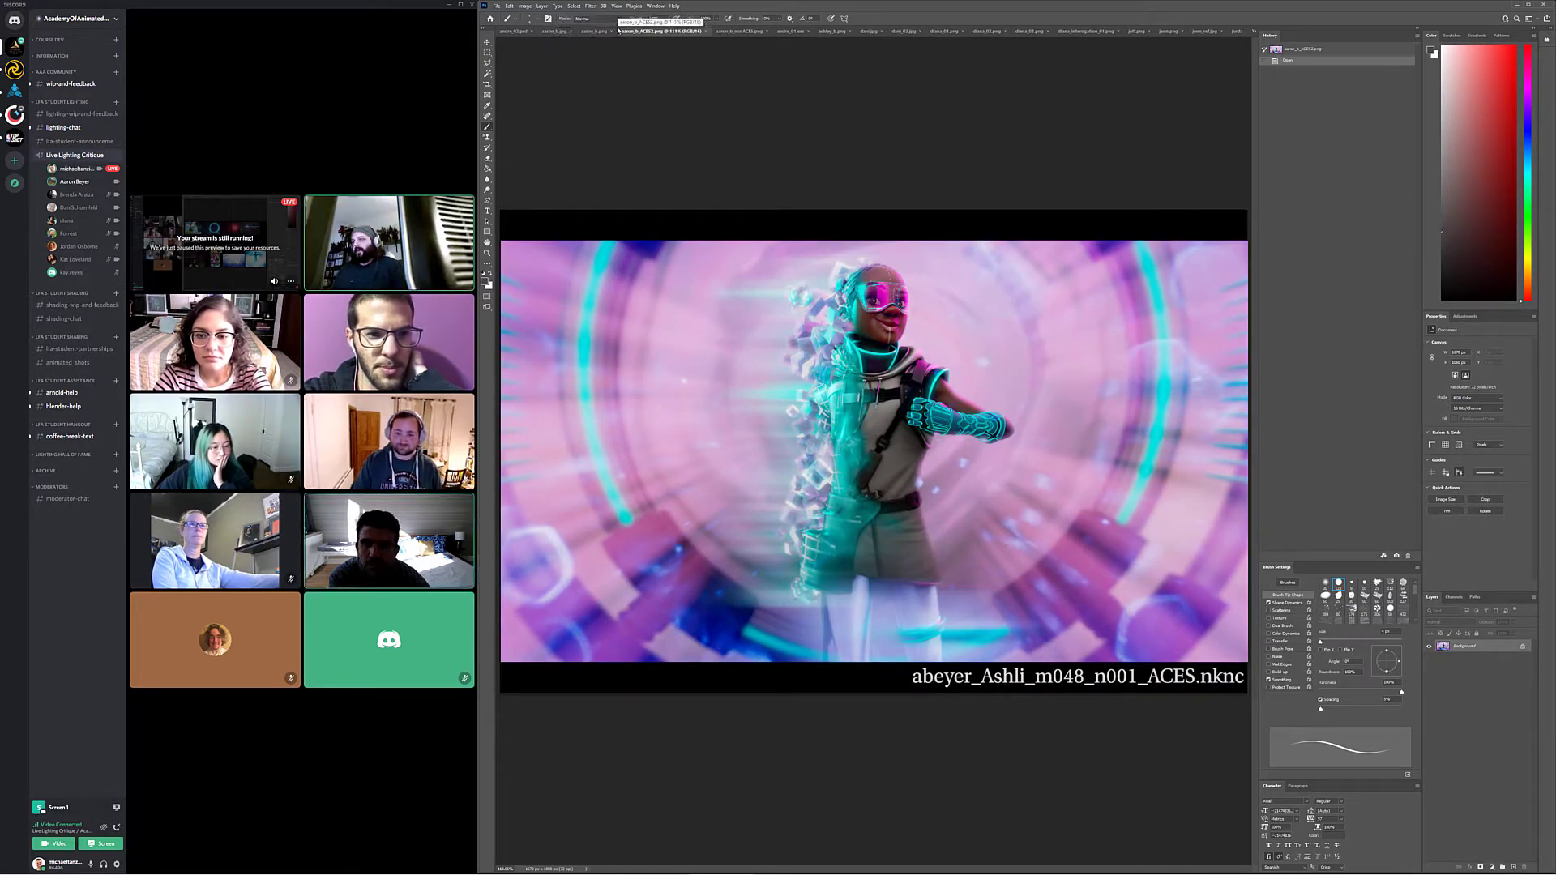
click(727, 34)
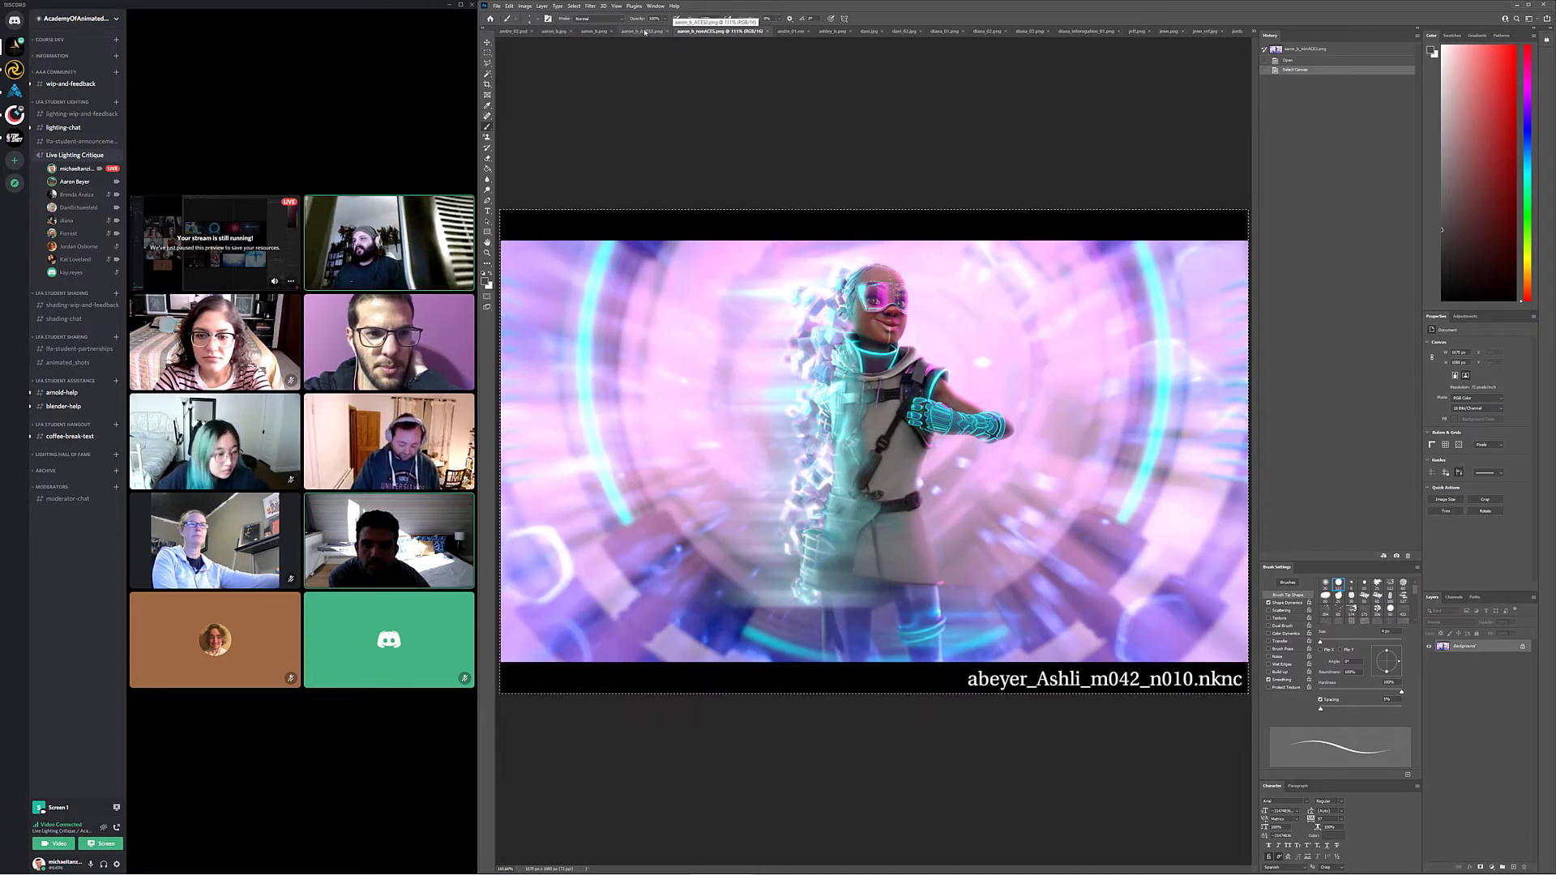
click(650, 31)
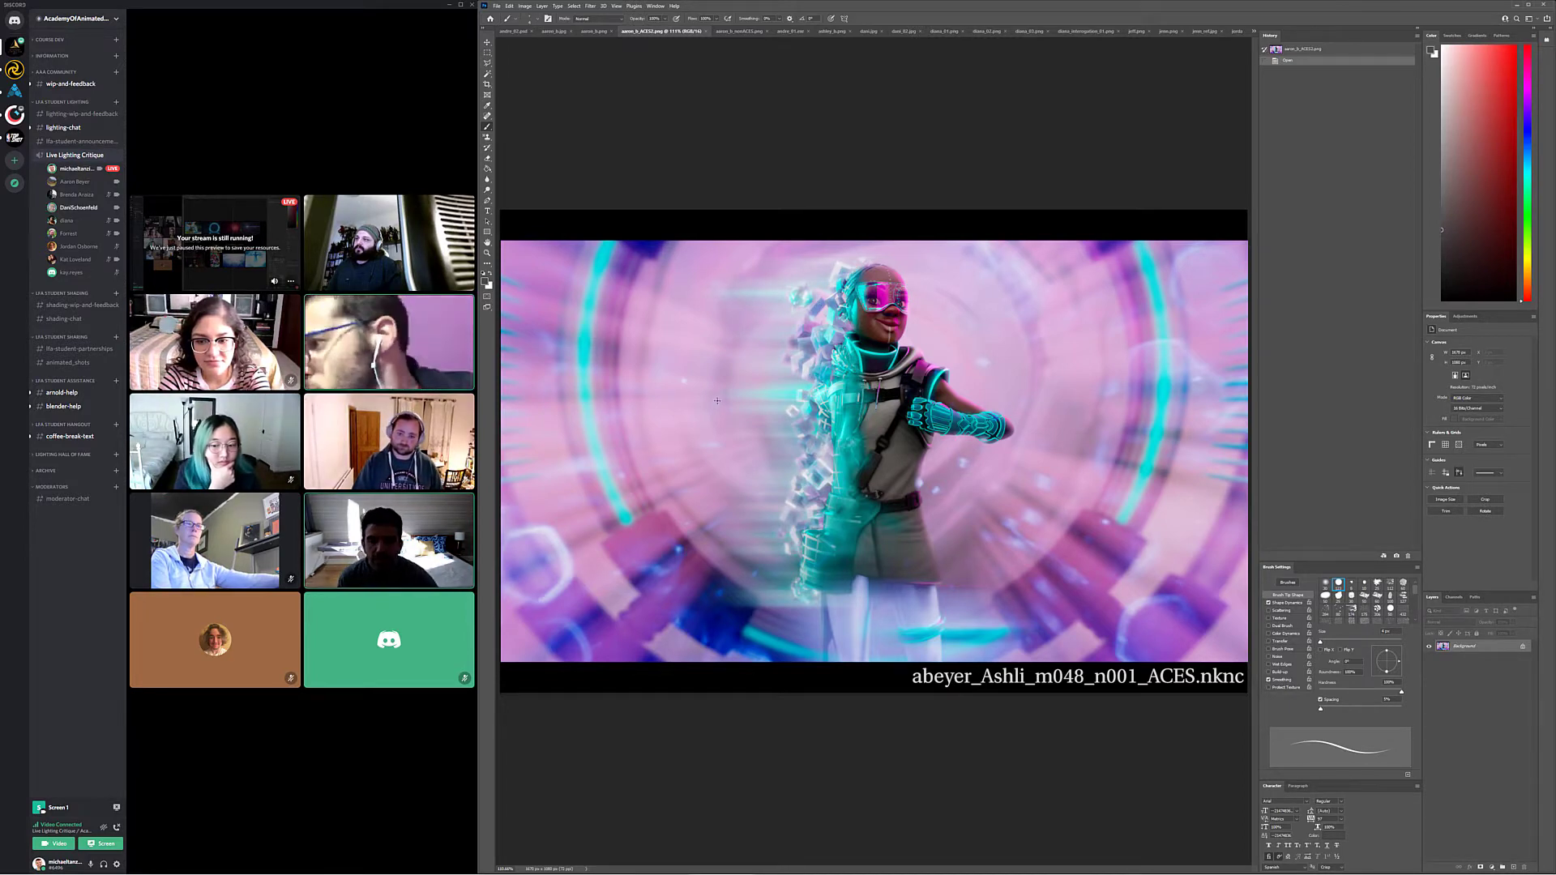
Circle the dissolving cubes beside the ACES character's waist and then beside the head, undoing each brush mark
mouse_move(843, 454)
mouse_down()
mouse_move(792, 491)
mouse_move(840, 484)
mouse_up()
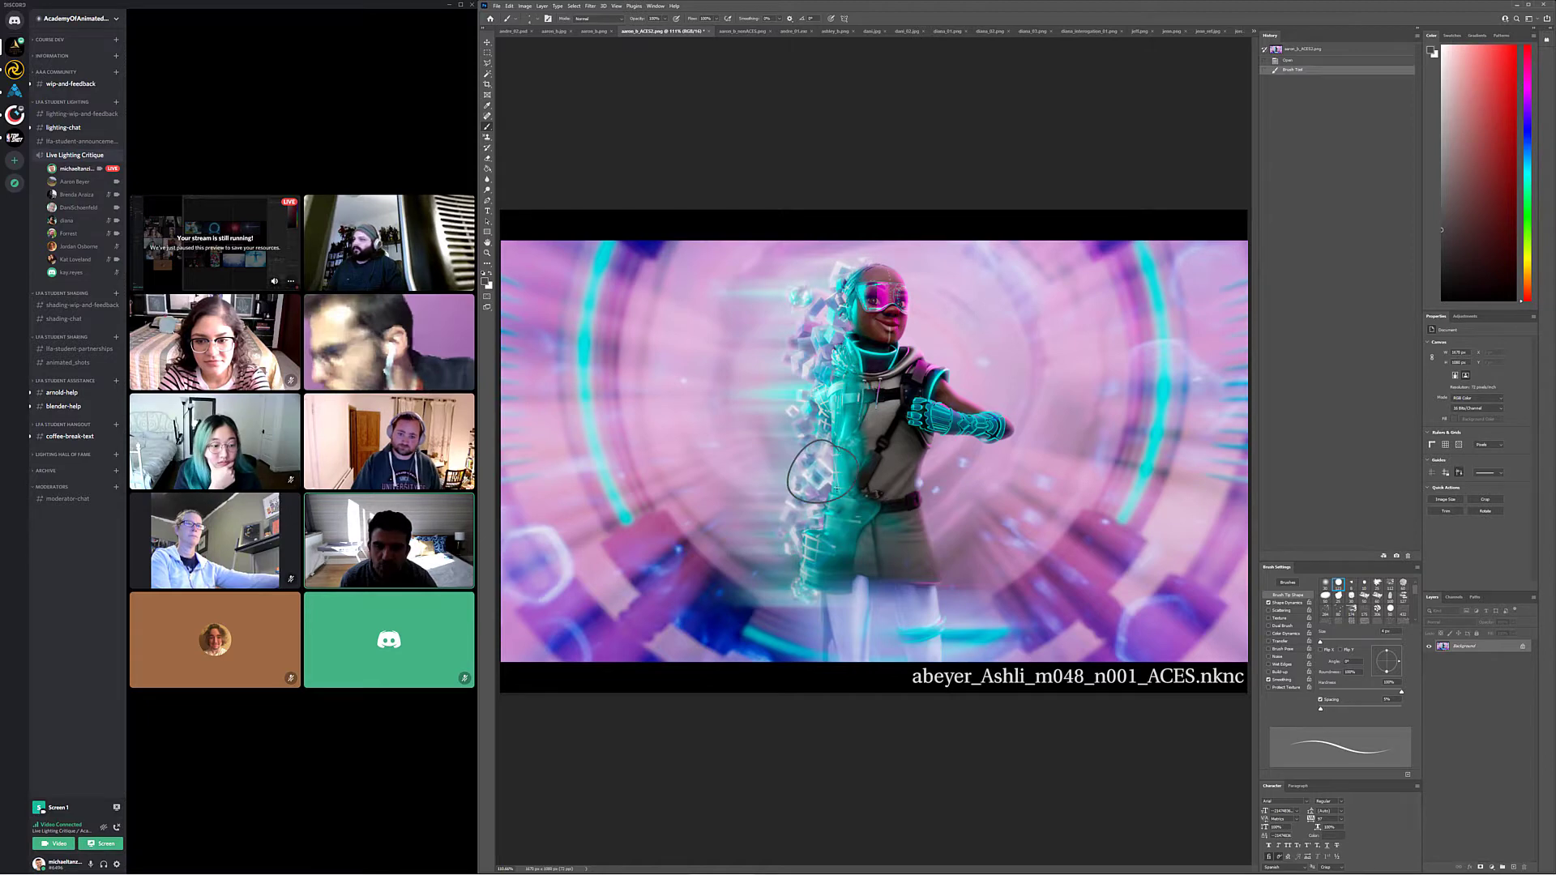
key(ctrl+z)
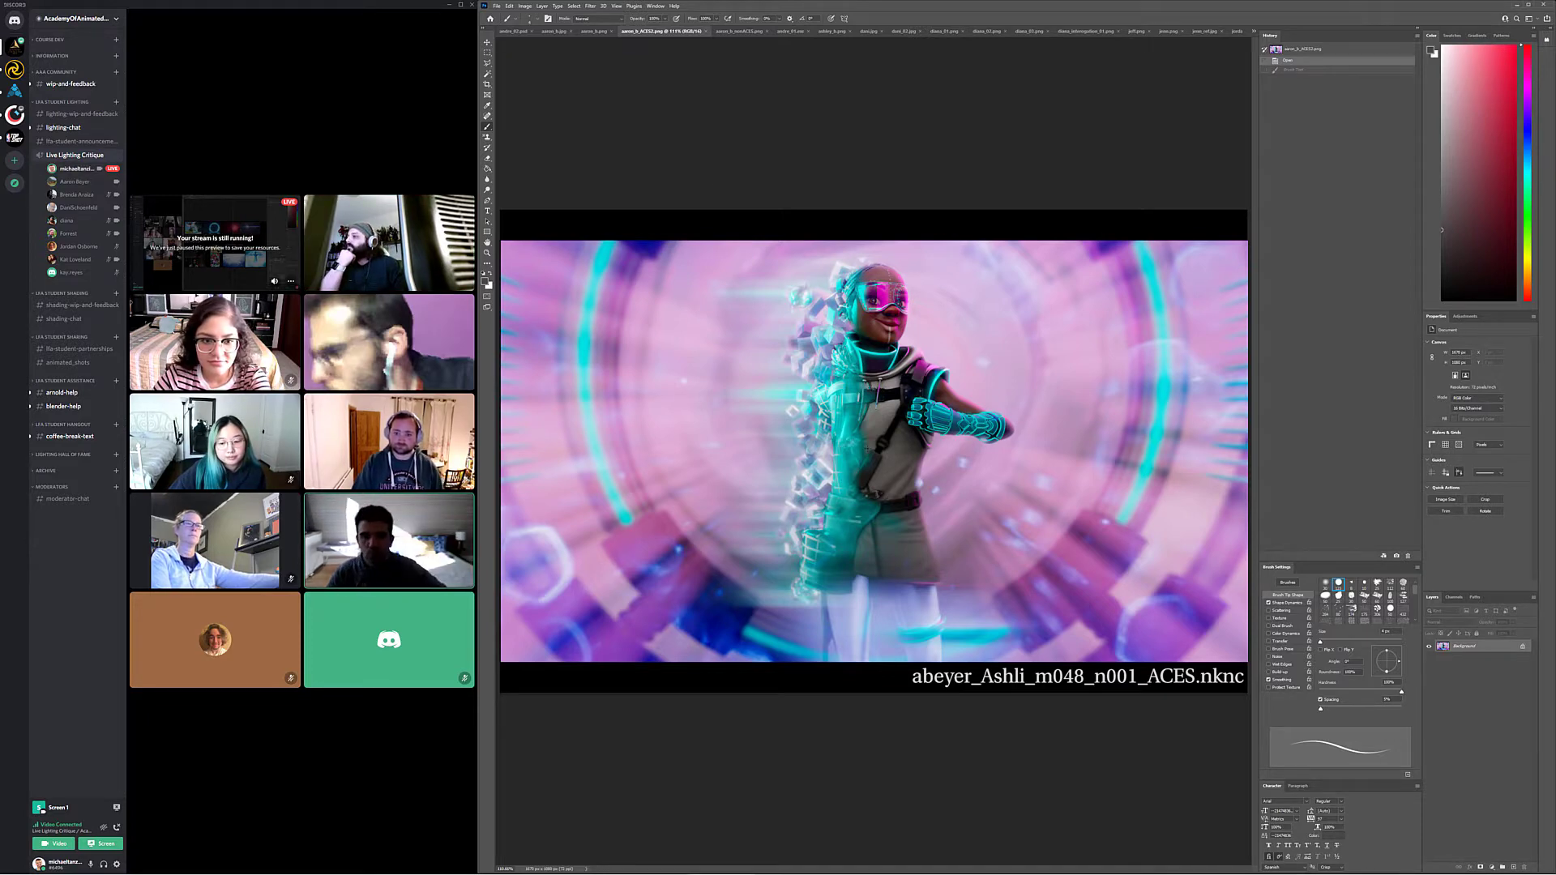
drag(837, 296, 842, 298)
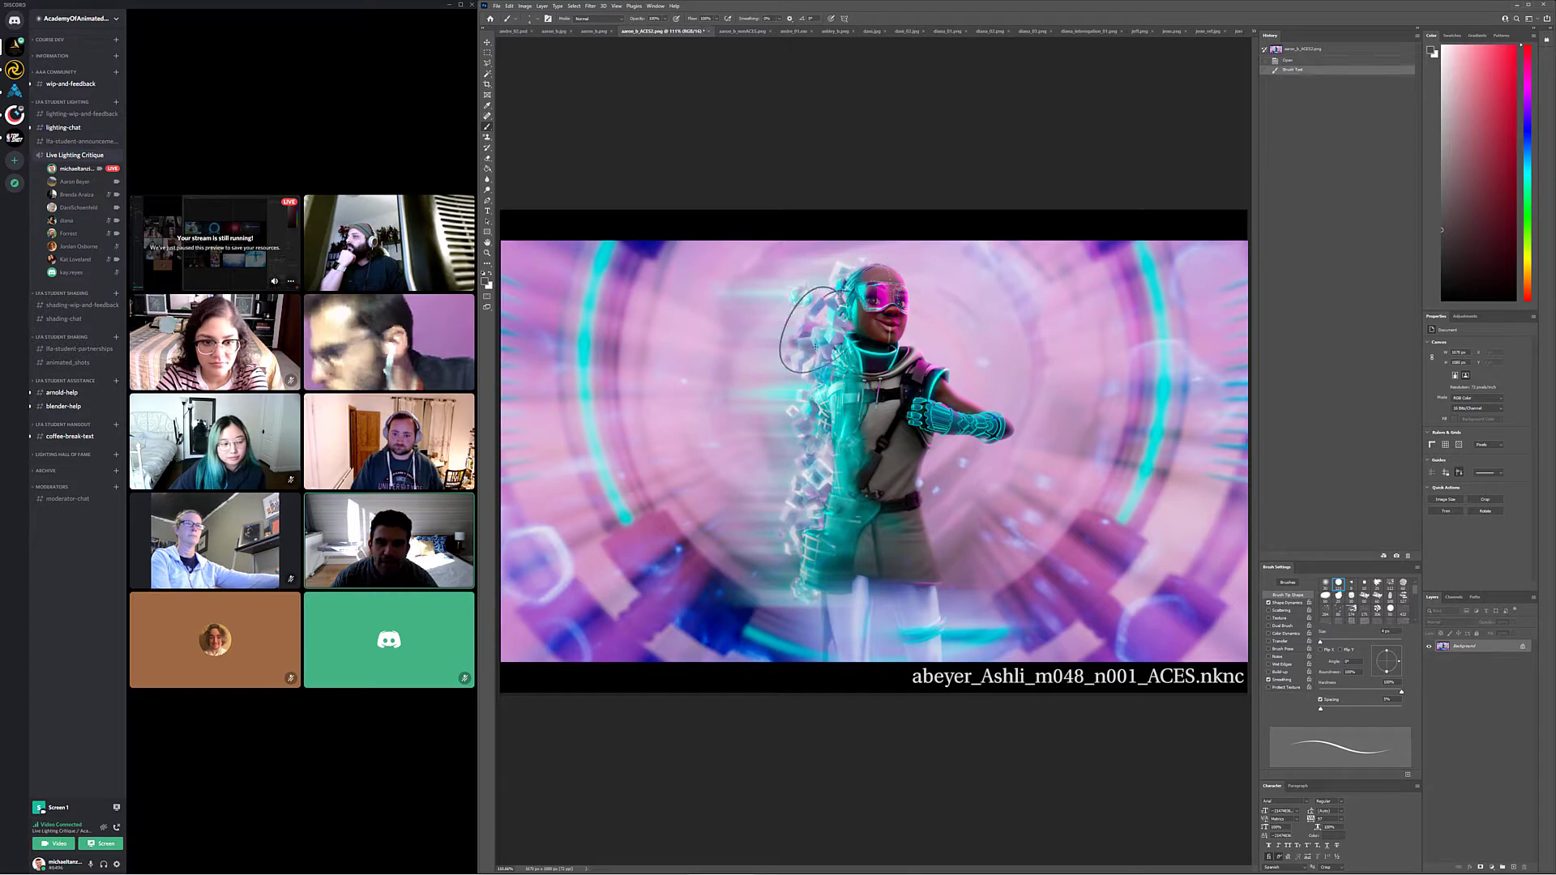
key(ctrl+z)
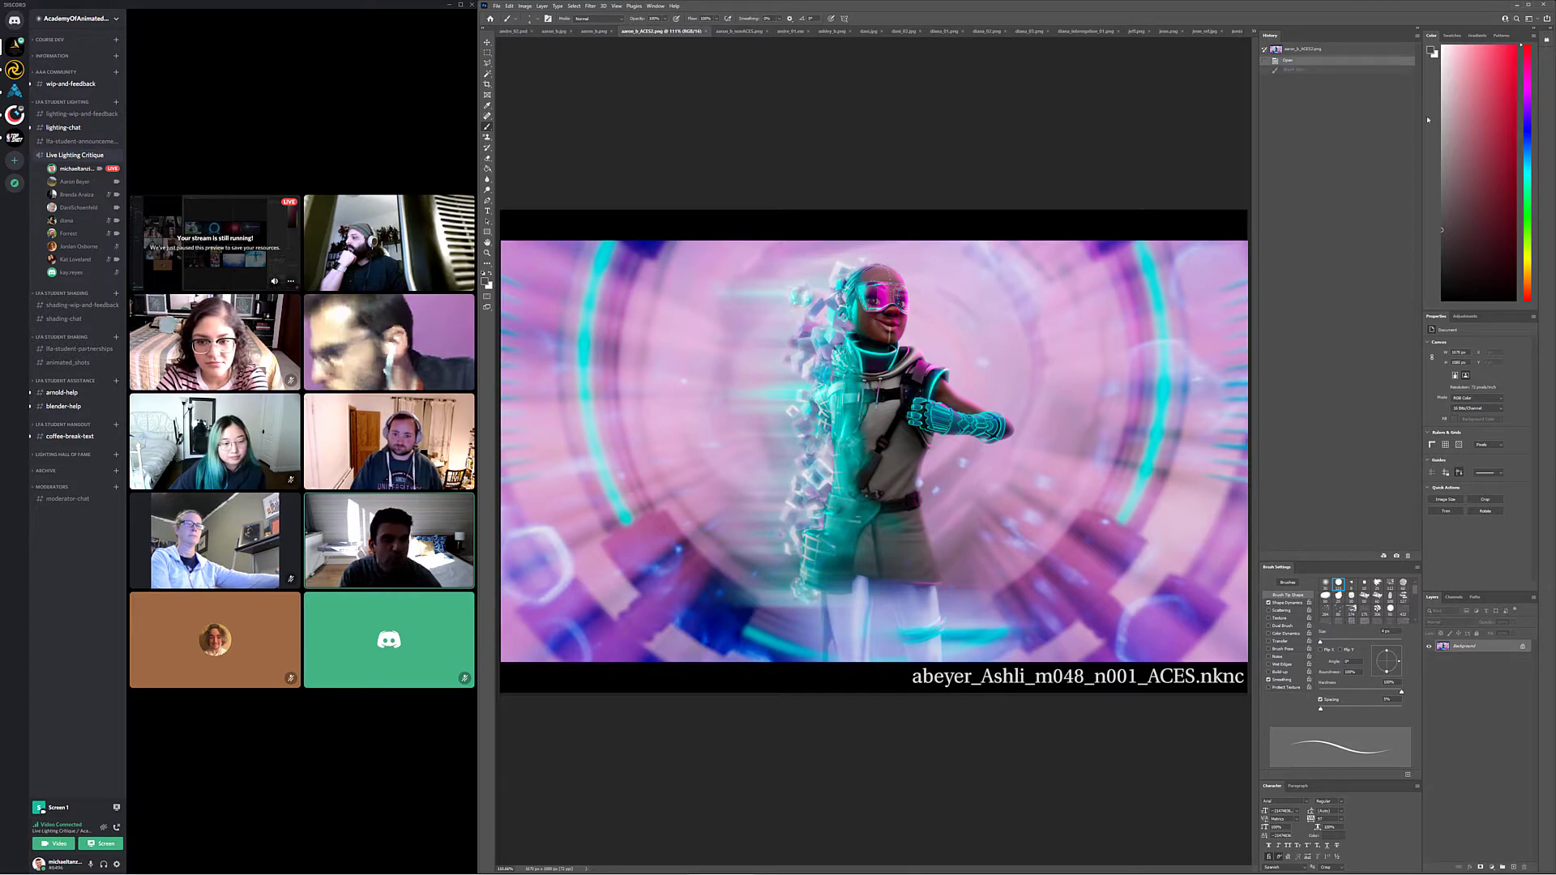
Set the brush color to red and draw short curved strokes across both of the ACES character's legs
scroll(874, 451, up, 2)
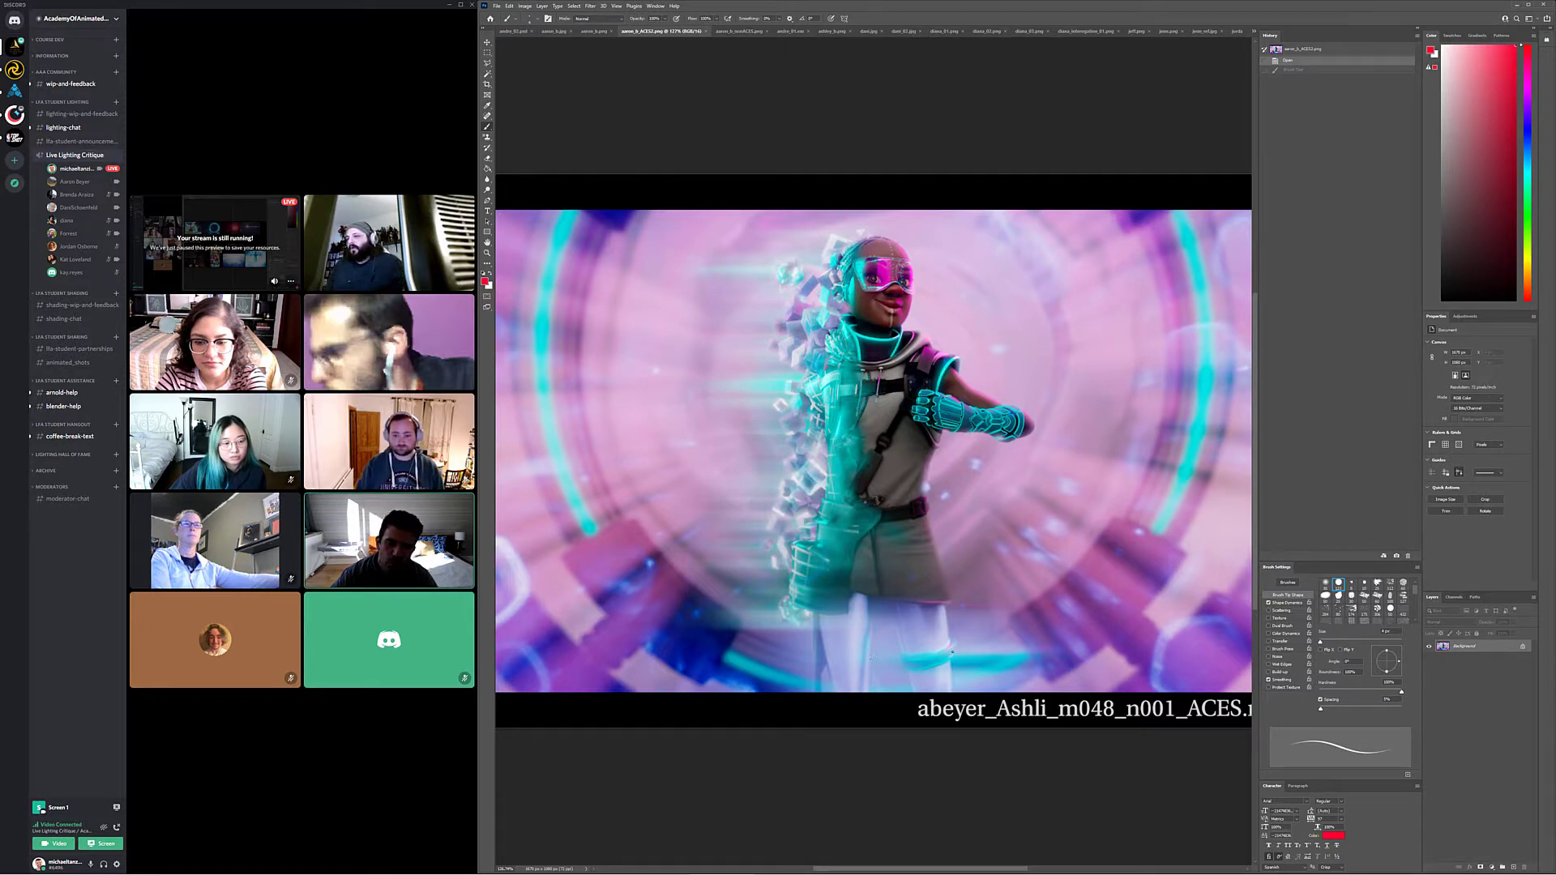
drag(899, 661, 956, 642)
drag(902, 661, 958, 652)
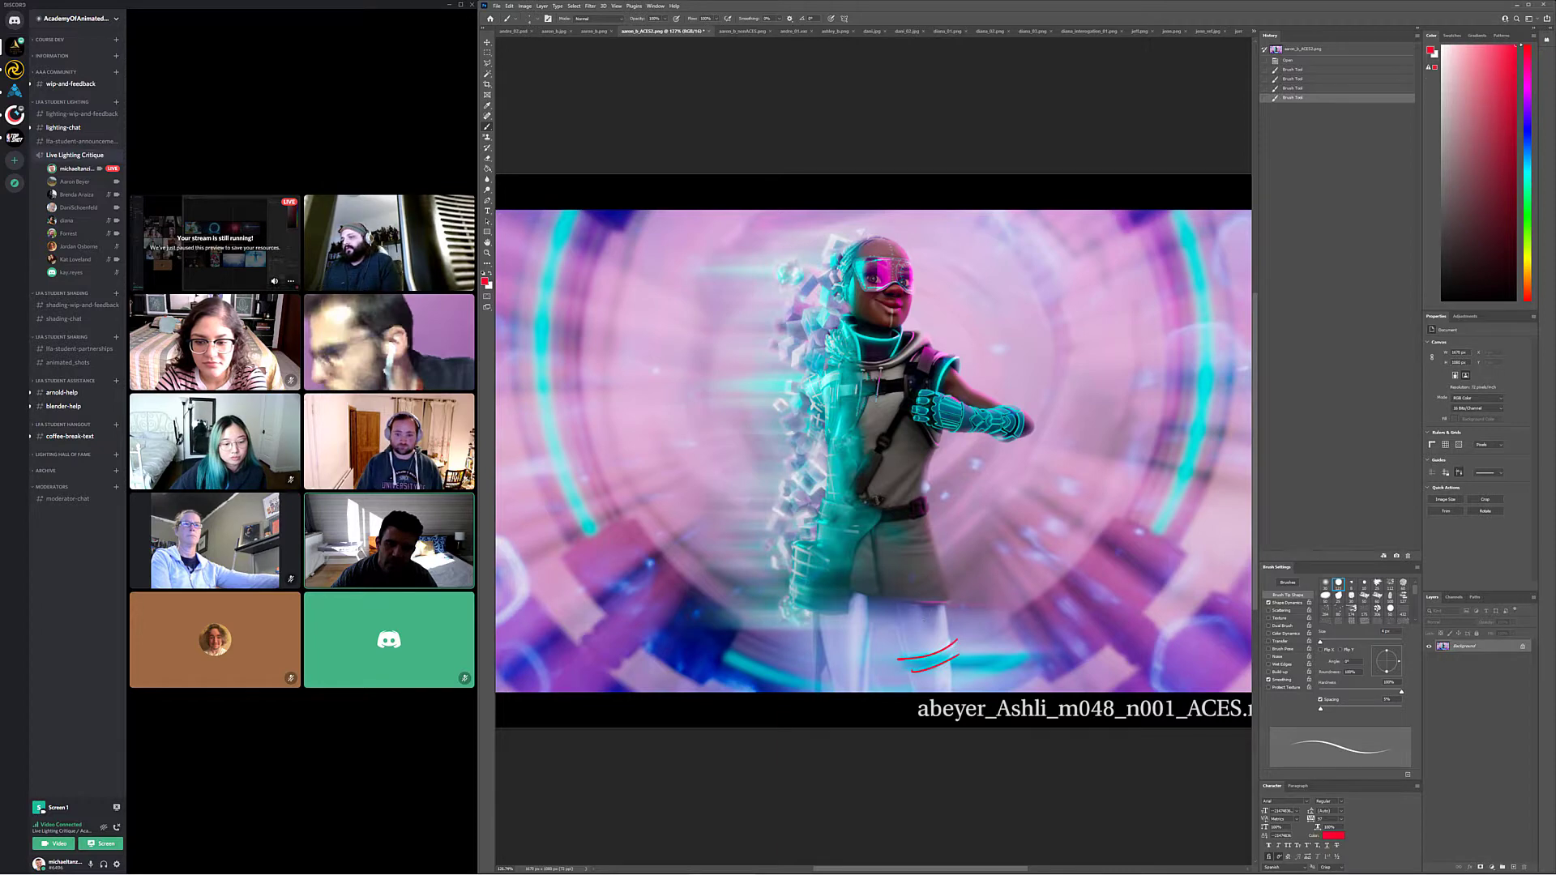
drag(847, 617, 868, 603)
drag(900, 624, 932, 613)
mouse_move(829, 652)
mouse_down()
mouse_move(861, 633)
mouse_move(852, 660)
mouse_move(867, 609)
mouse_up()
drag(827, 658, 859, 641)
drag(825, 681, 850, 666)
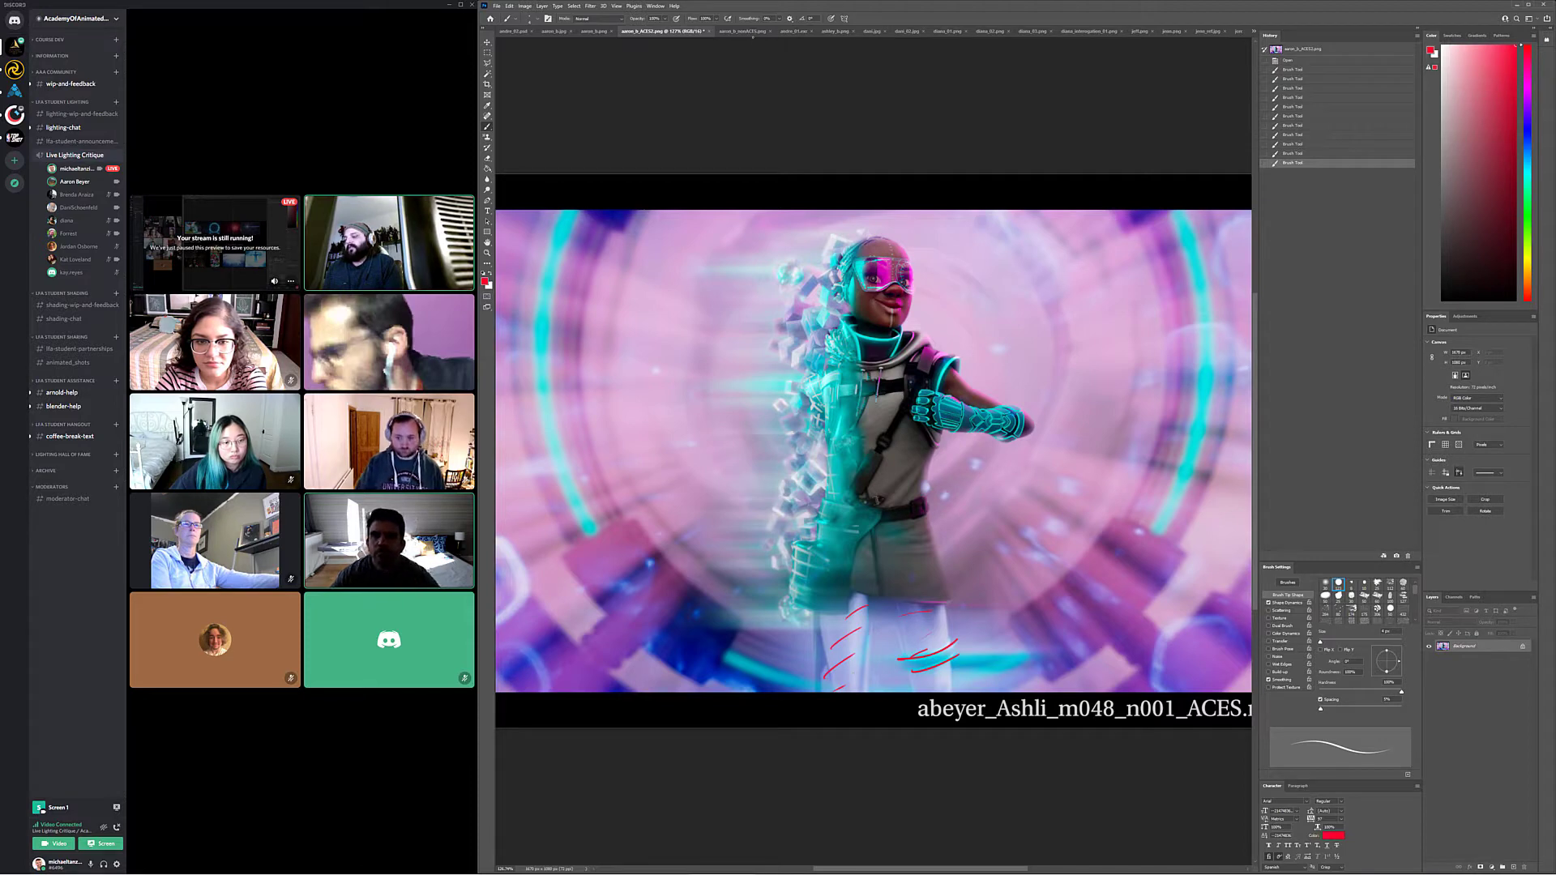
Check the m042_n010 render again, try a red brush mark over the ACES character's face, and undo the mark
click(741, 30)
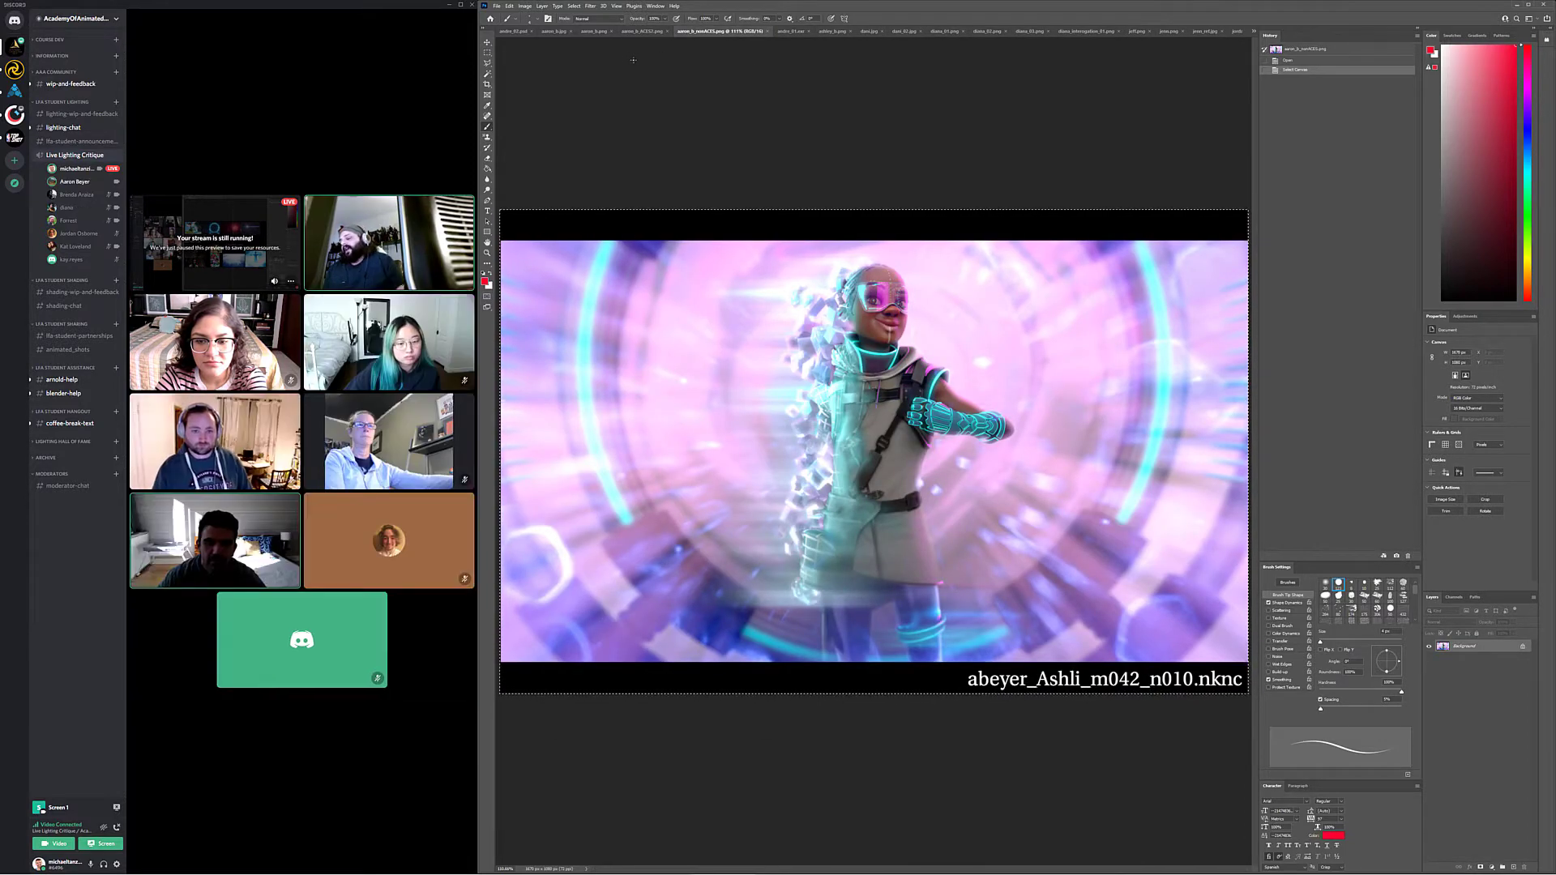
click(641, 31)
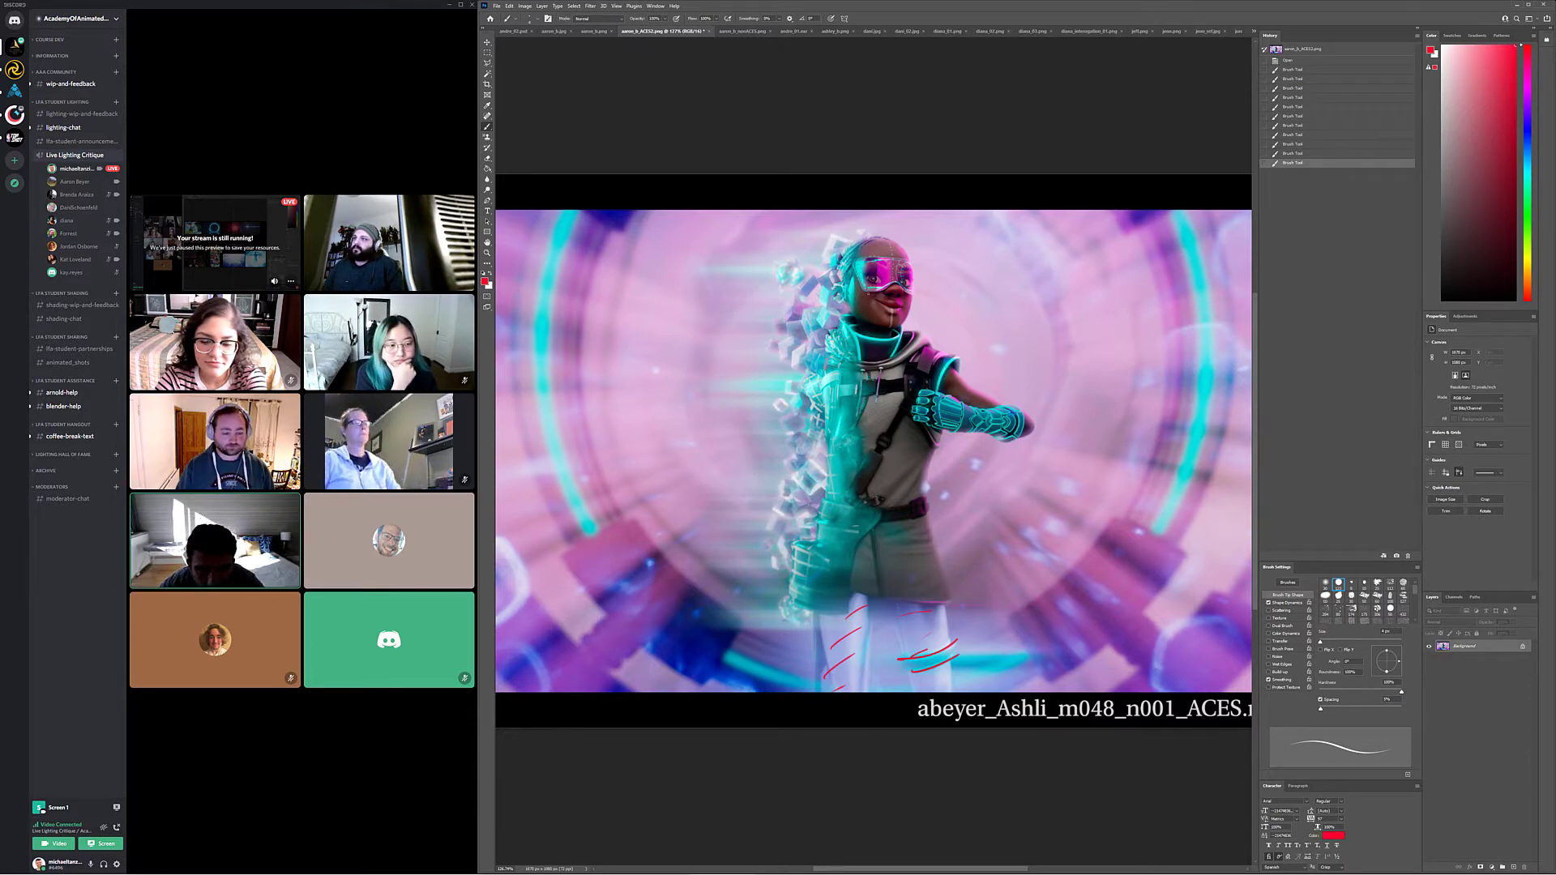
drag(861, 284, 906, 320)
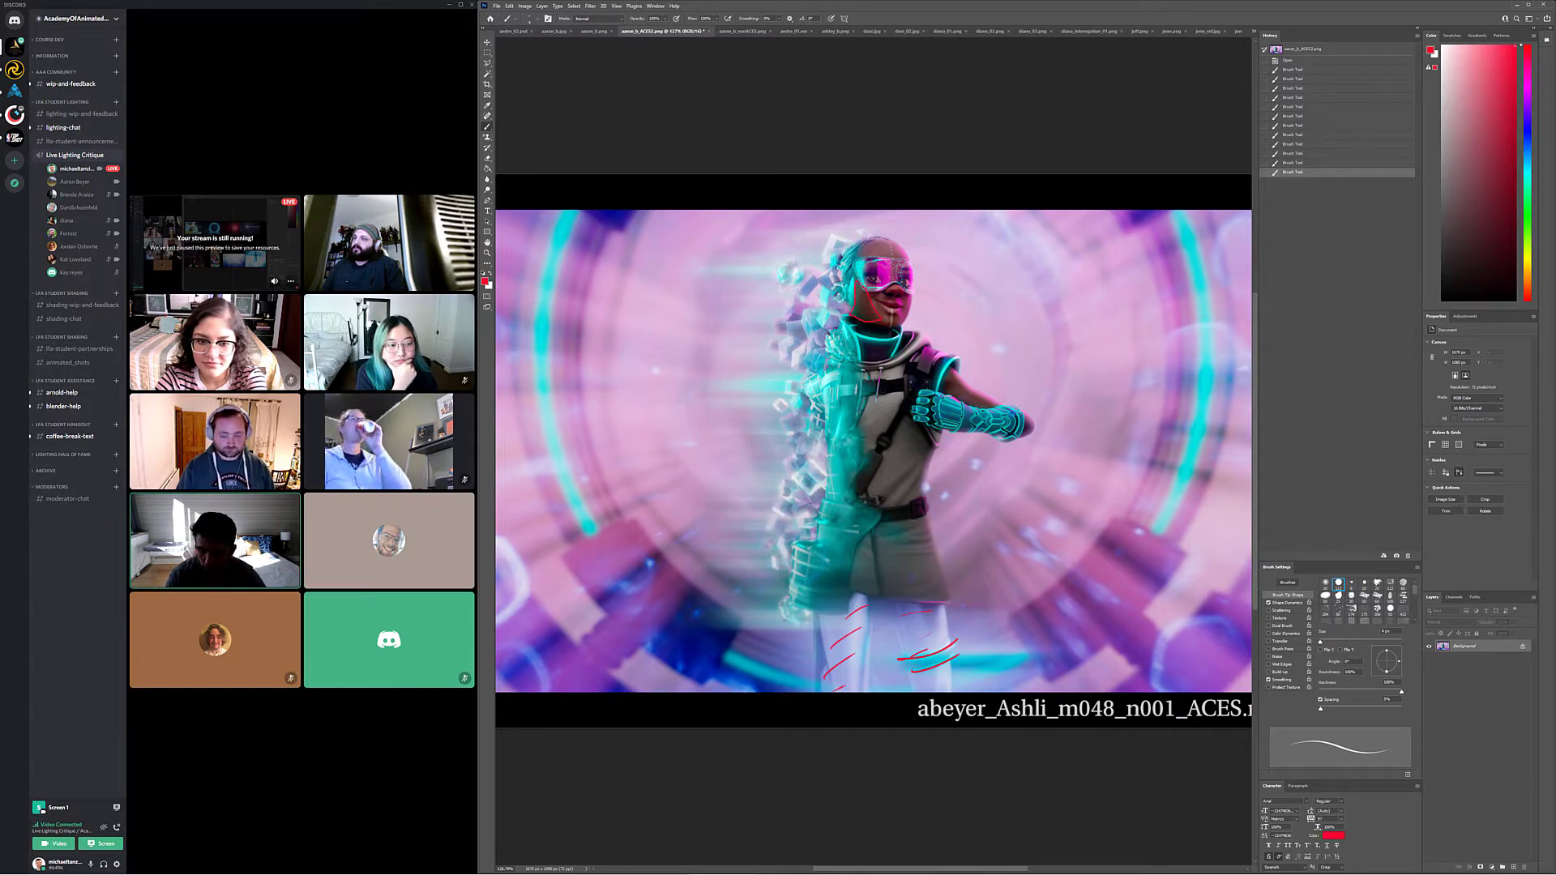
key(ctrl+z)
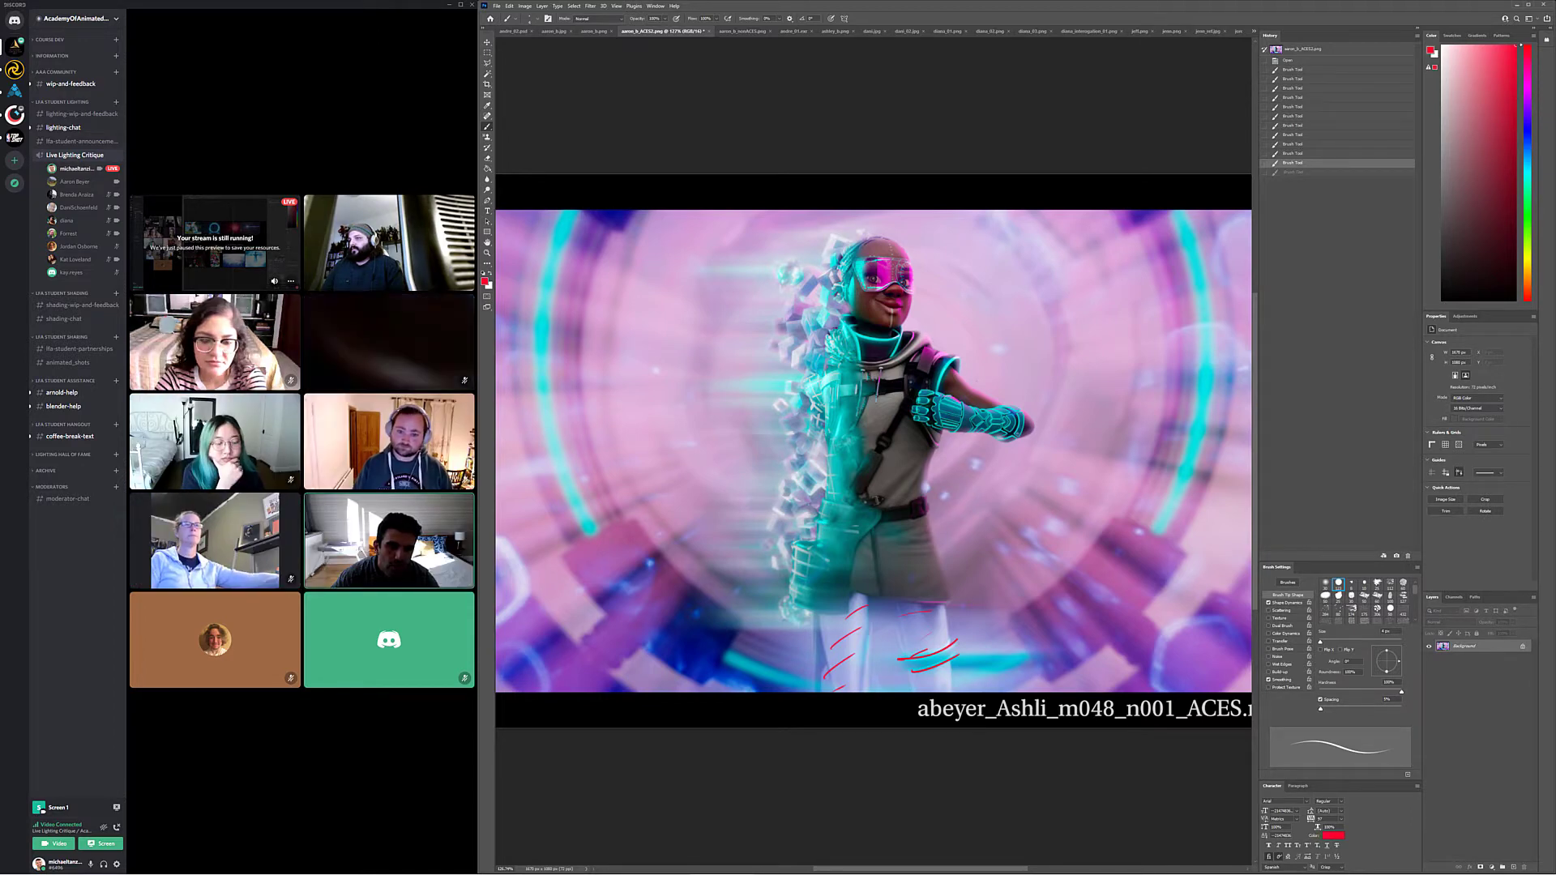
Paint a red arc over the ACES character's raised forearm and short red strokes across the chest beneath the fist
key(ctrl+shift+z)
key(ctrl+shift+z)
key(ctrl+shift+z)
key(ctrl+shift+z)
key(ctrl+shift+z)
key(ctrl+shift+z)
key(ctrl+shift+z)
key(ctrl+shift+z)
key(ctrl+shift+z)
key(ctrl+shift+z)
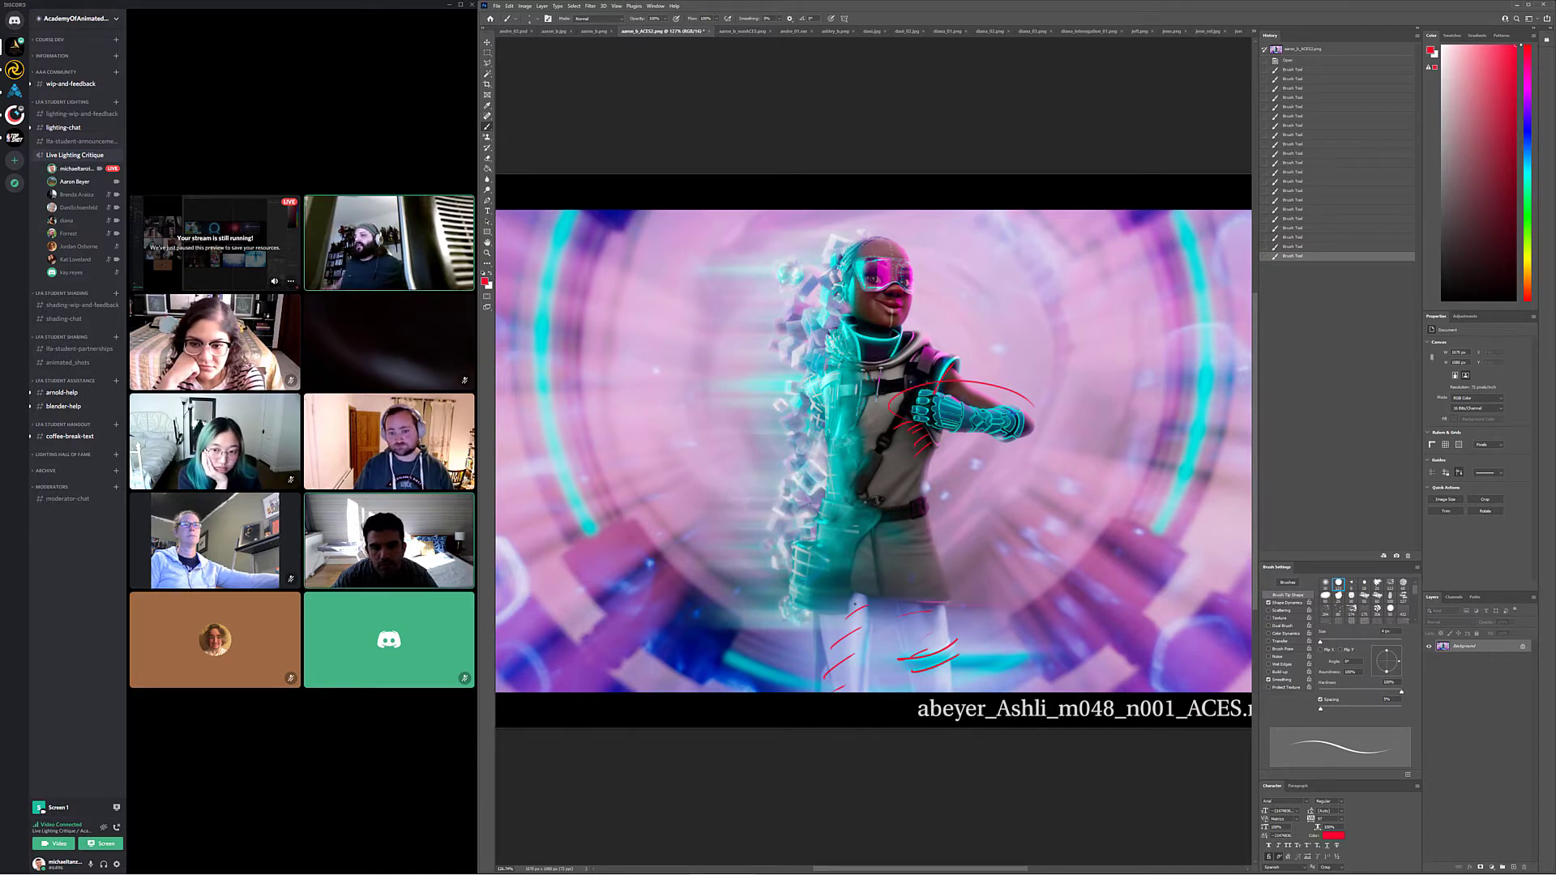
Undo the latest short brush strokes on the ACES character's chest, leaving the arc over the forearm in place
key(ctrl+z)
key(ctrl+z)
key(ctrl+z)
key(ctrl+z)
key(ctrl+z)
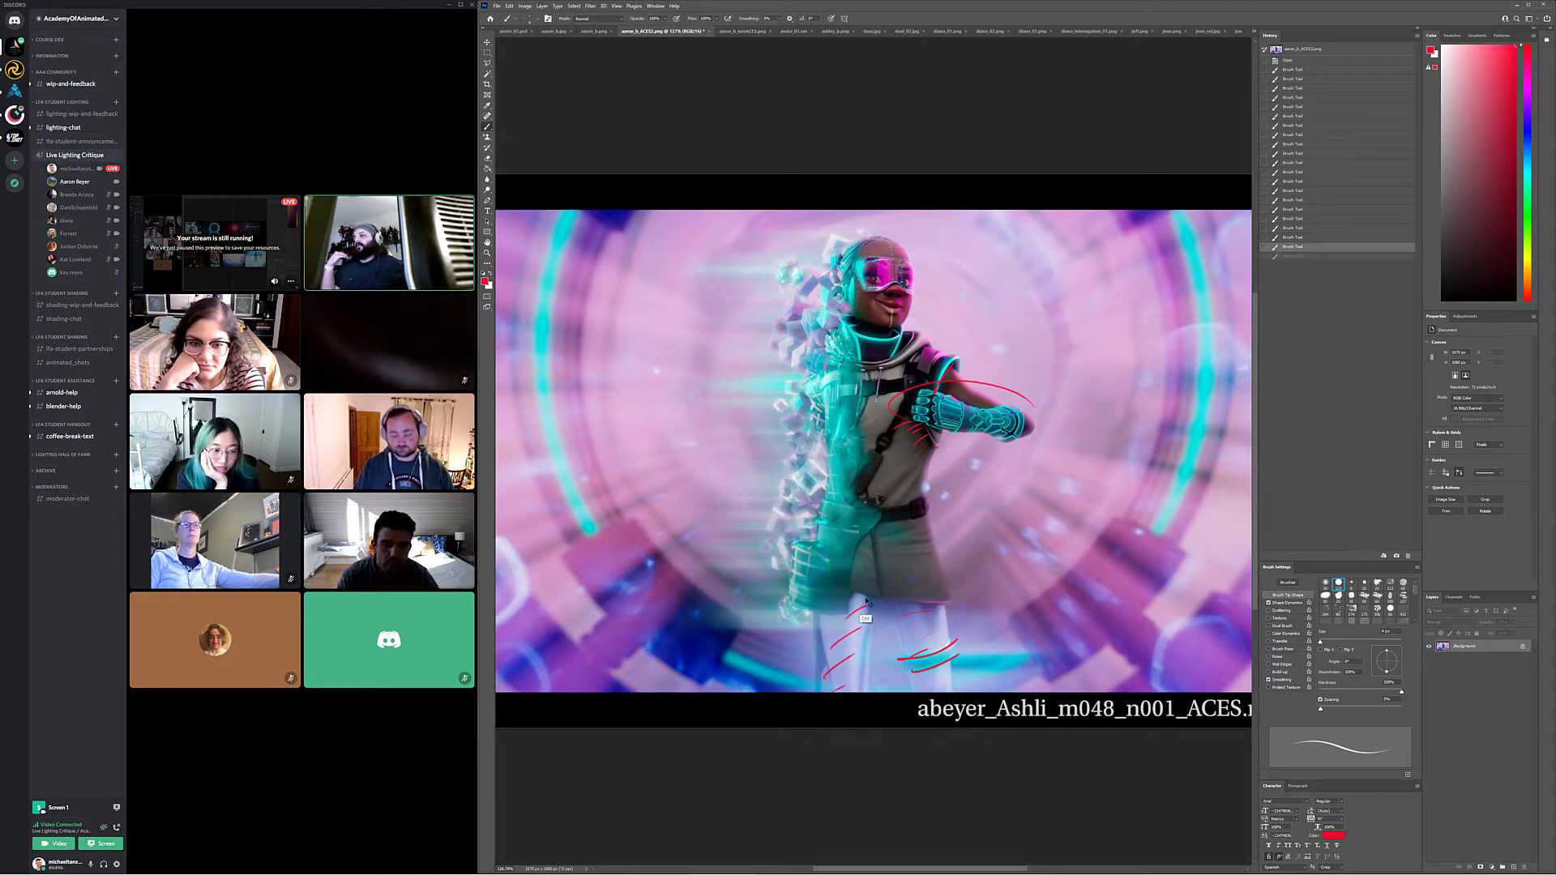
key(ctrl+z)
key(ctrl+z)
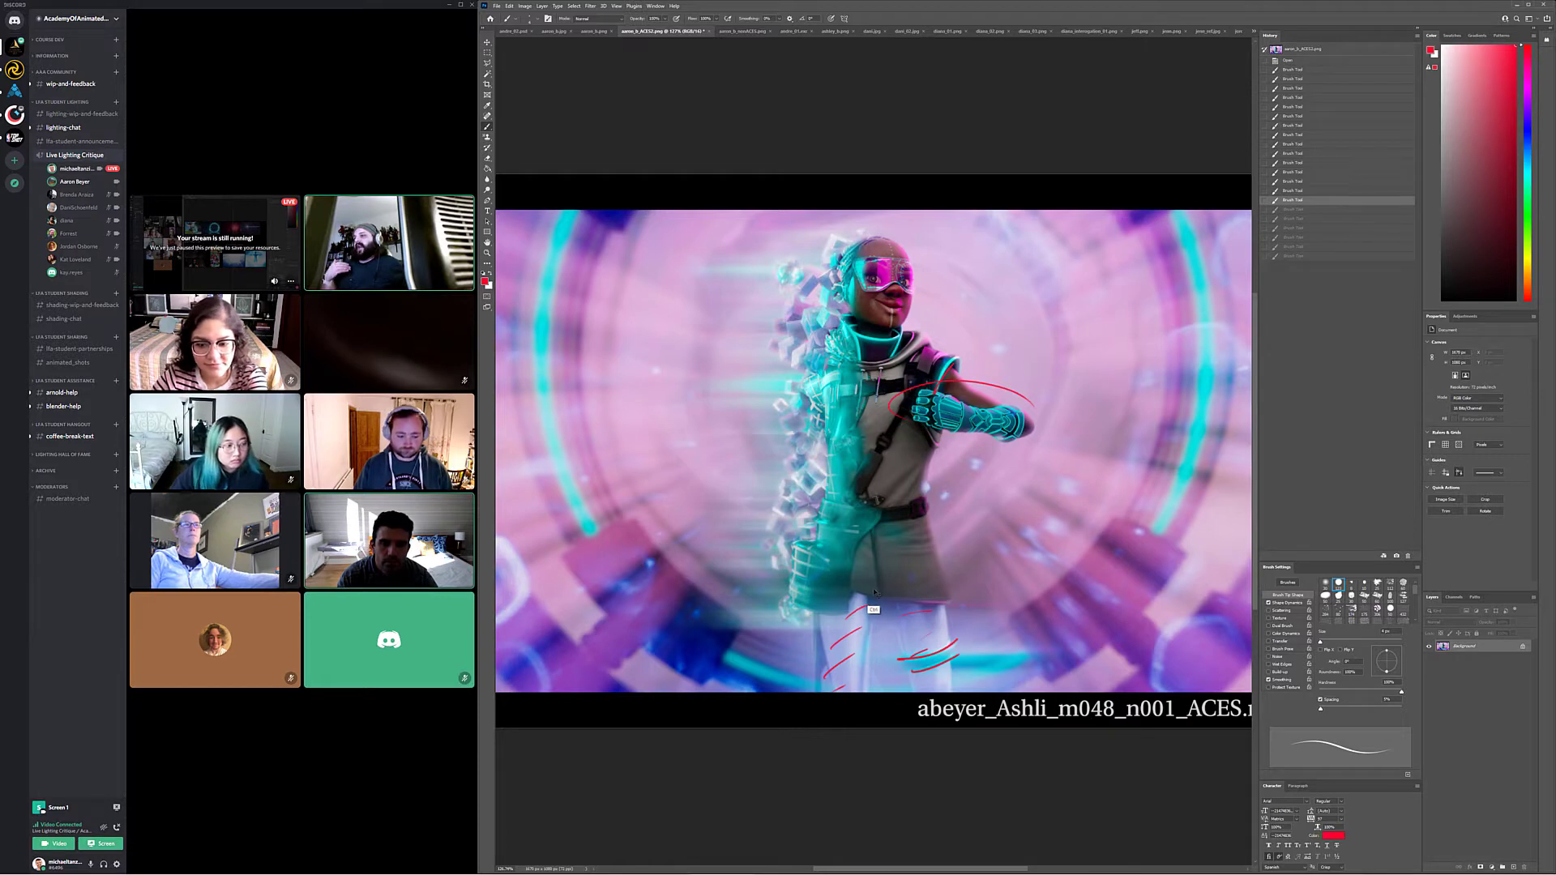
key(ctrl+z)
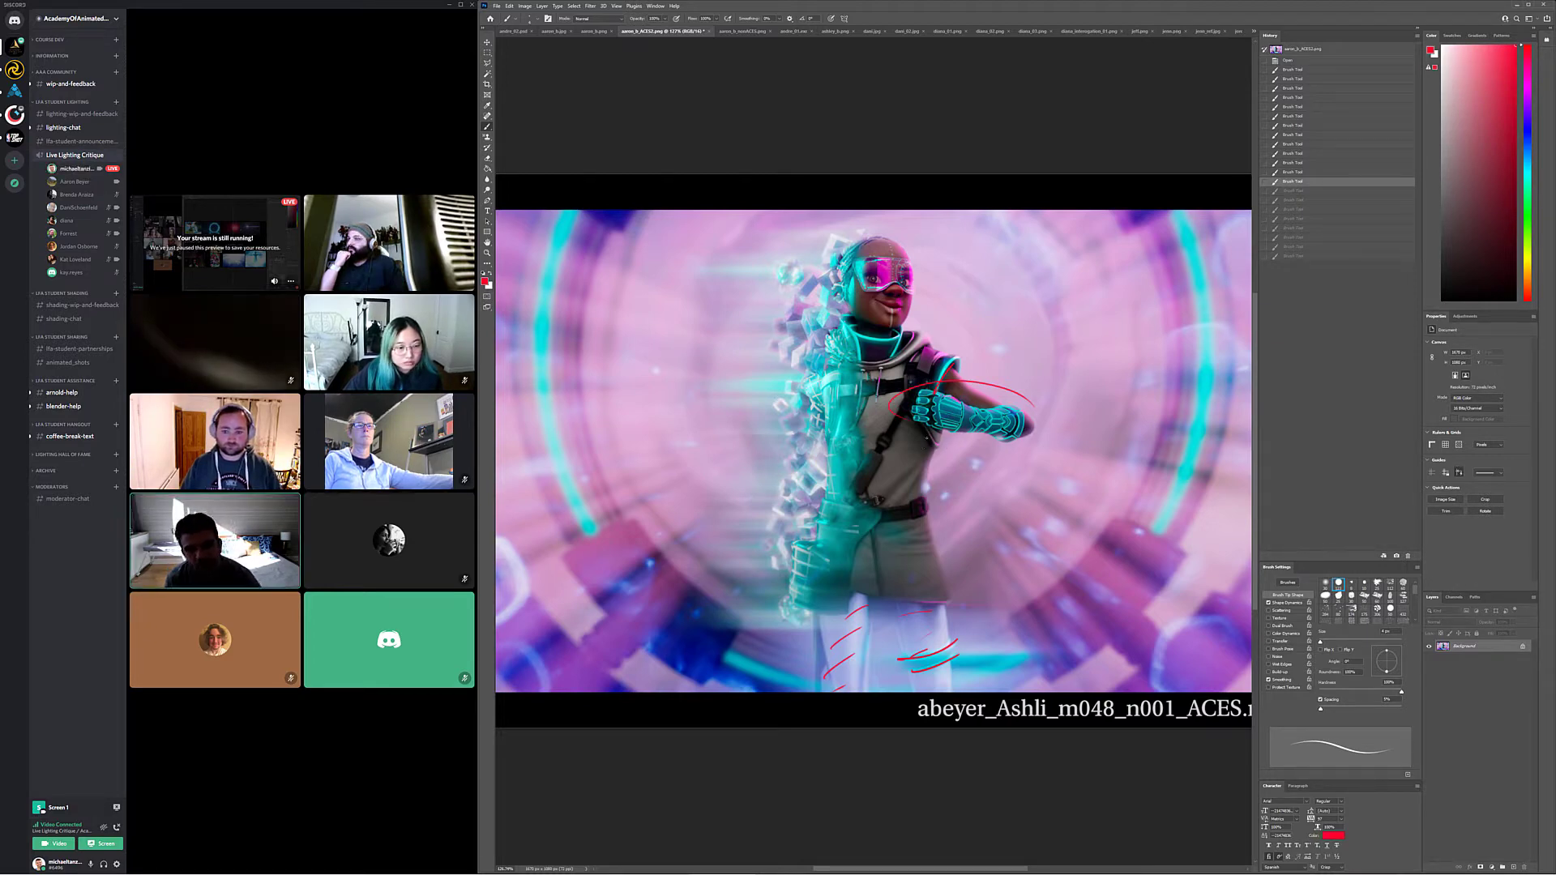
Paint red strokes down the side of the ACES character's torso, at the shoulder, and on the neck under the chin
key(ctrl+shift+z)
key(ctrl+shift+z)
key(ctrl+shift+z)
key(ctrl+shift+z)
key(ctrl+shift+z)
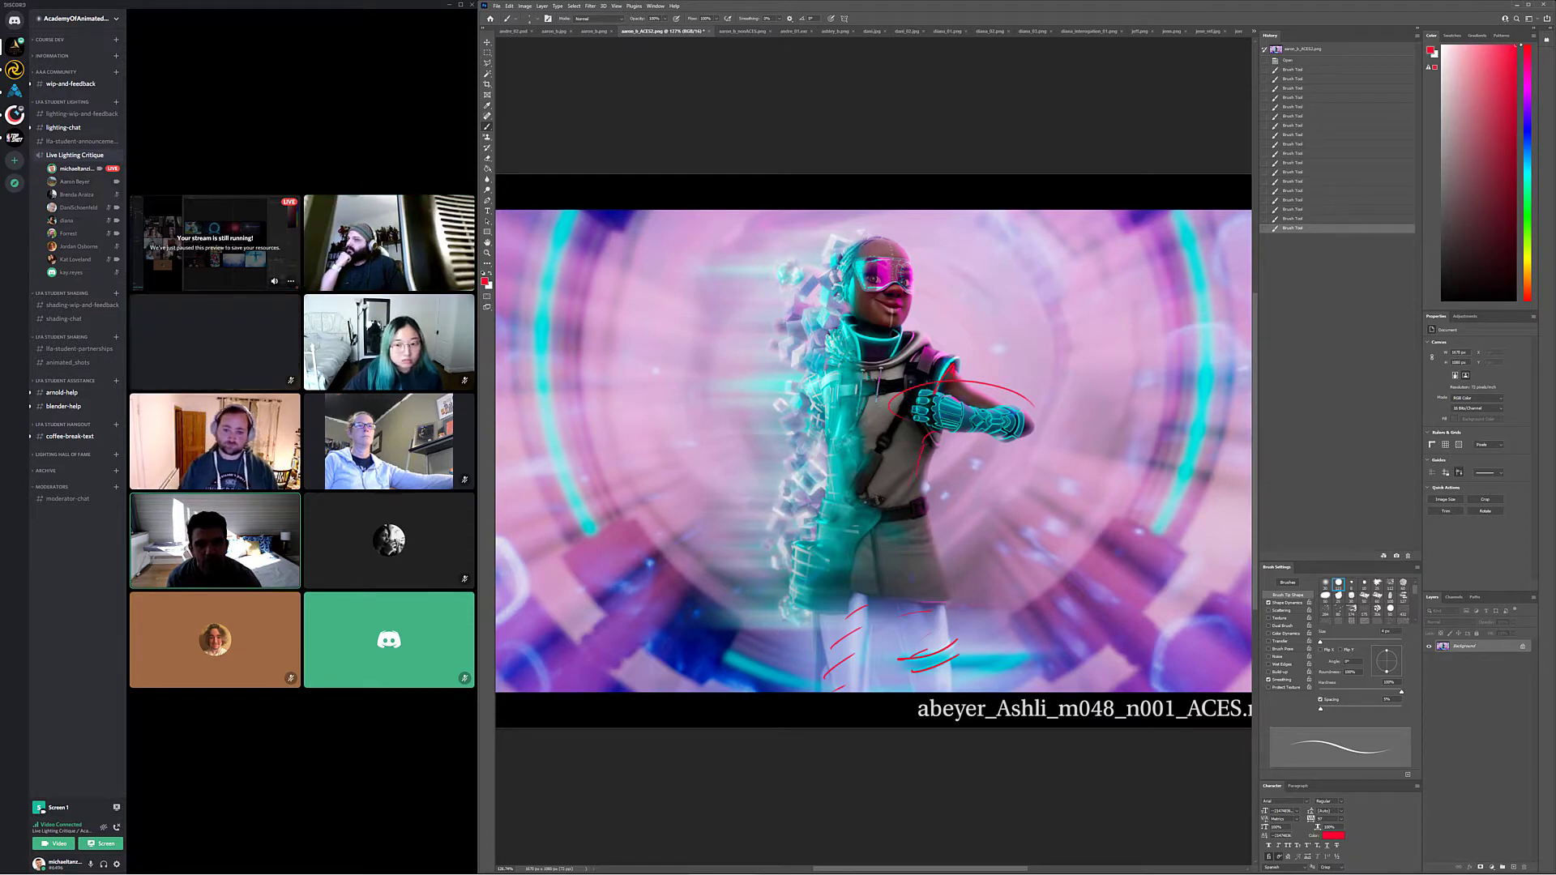
click(957, 377)
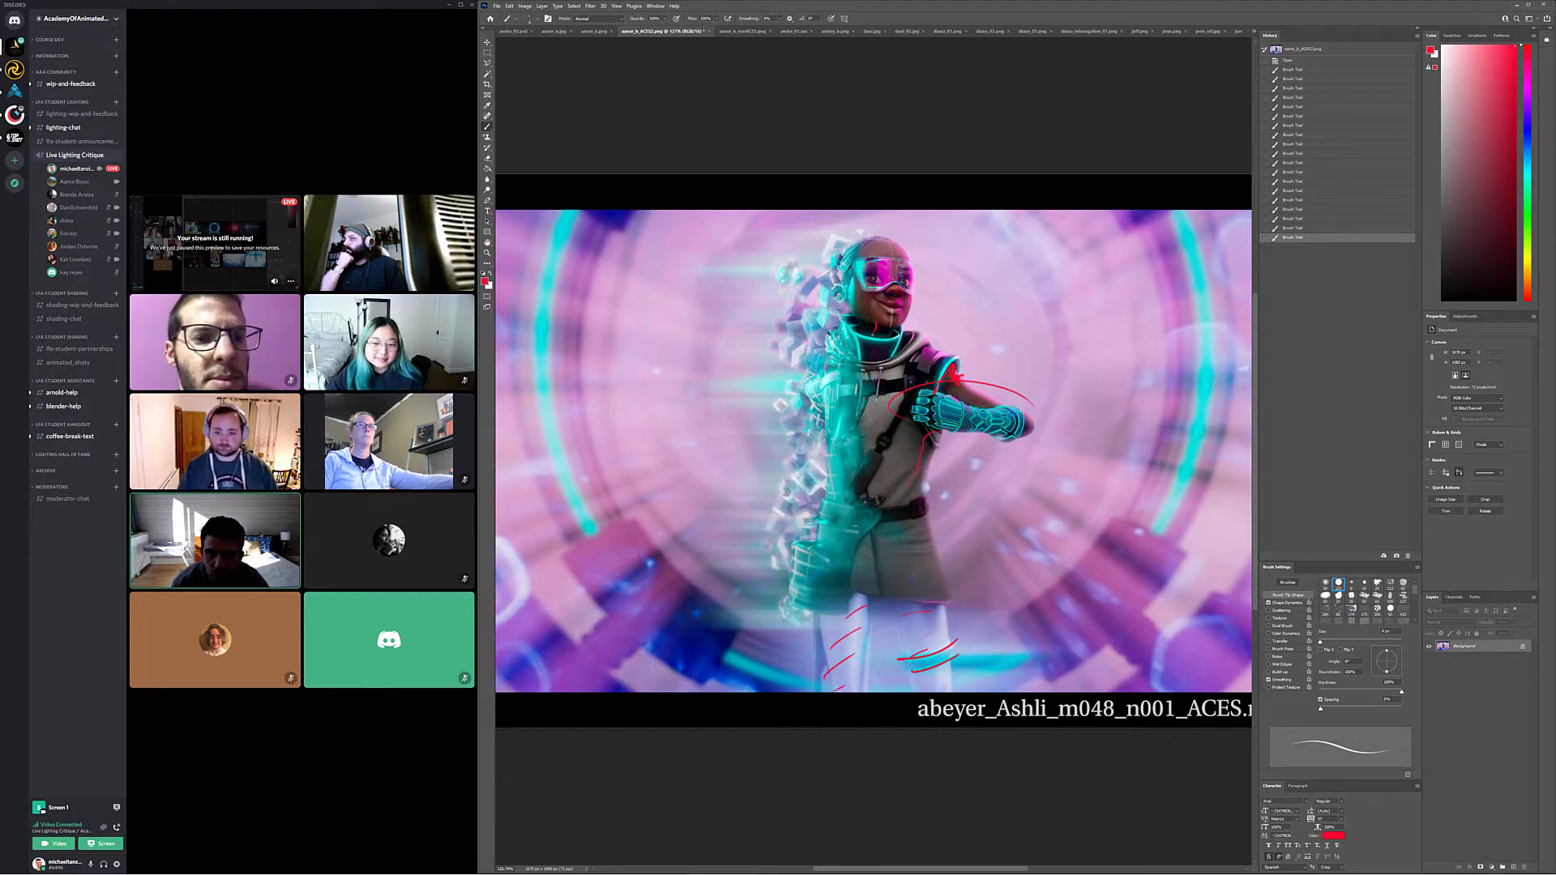
drag(873, 333, 889, 333)
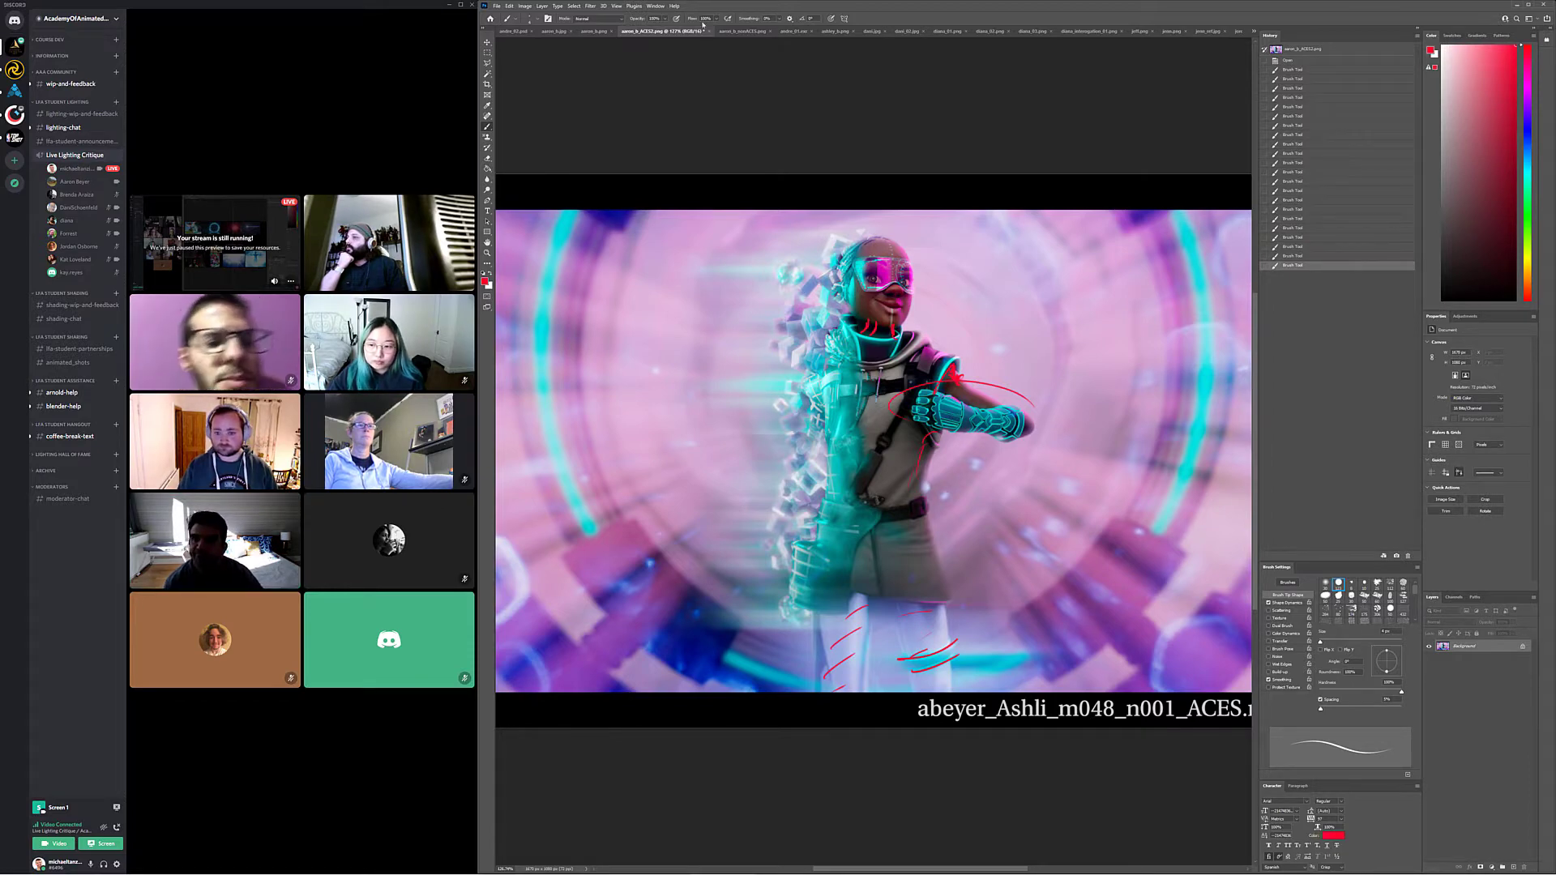
Check the m042_n010 render, then close the lighting ideas reference board without saving its changes
click(741, 31)
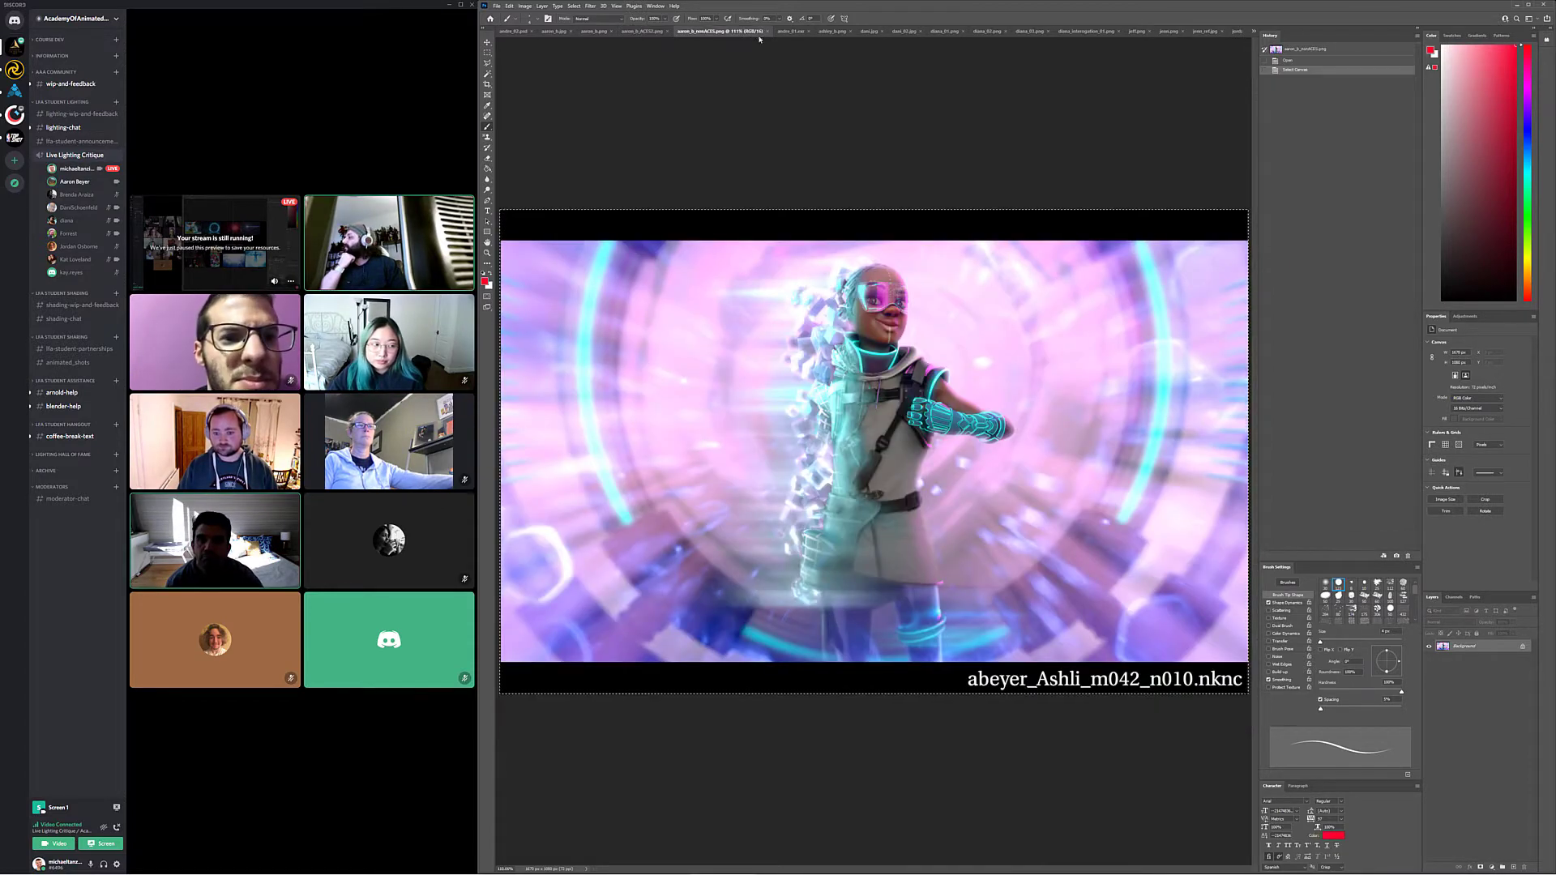
click(589, 33)
click(554, 32)
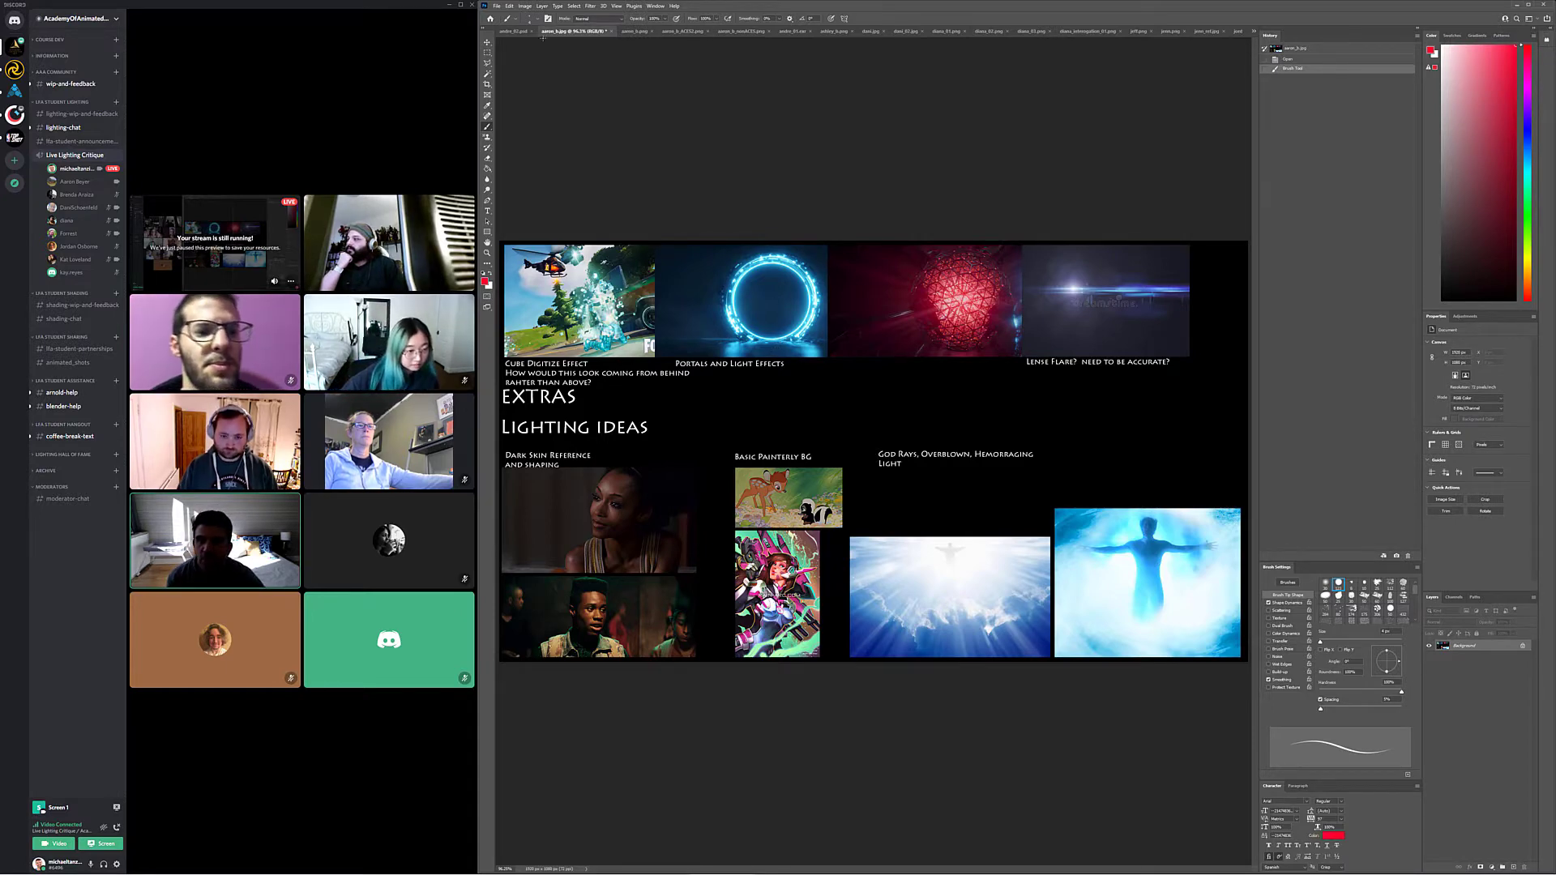
click(611, 31)
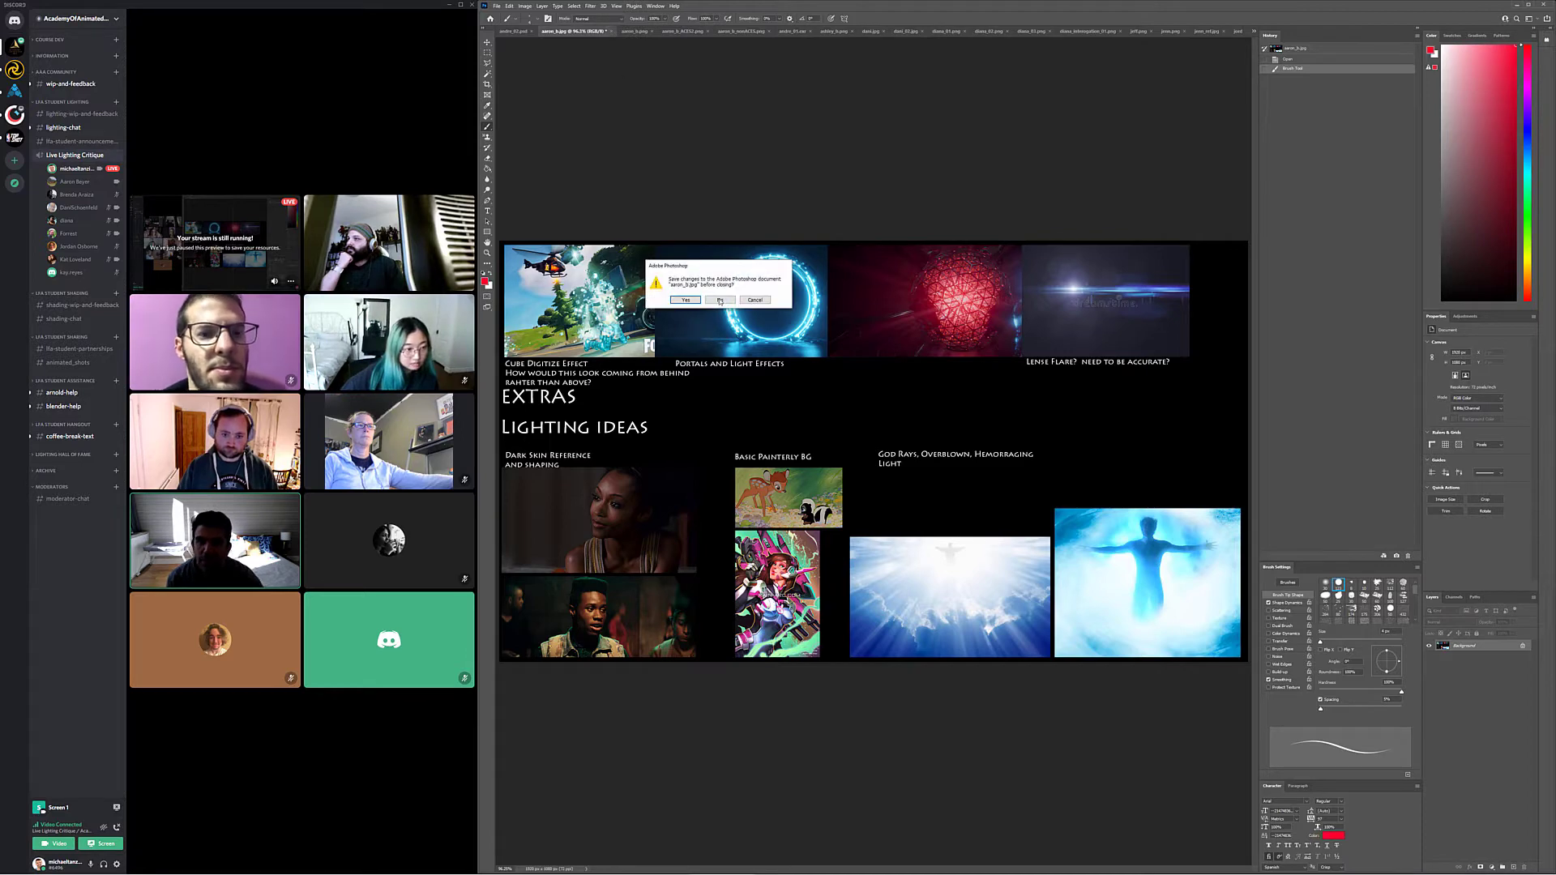
click(720, 300)
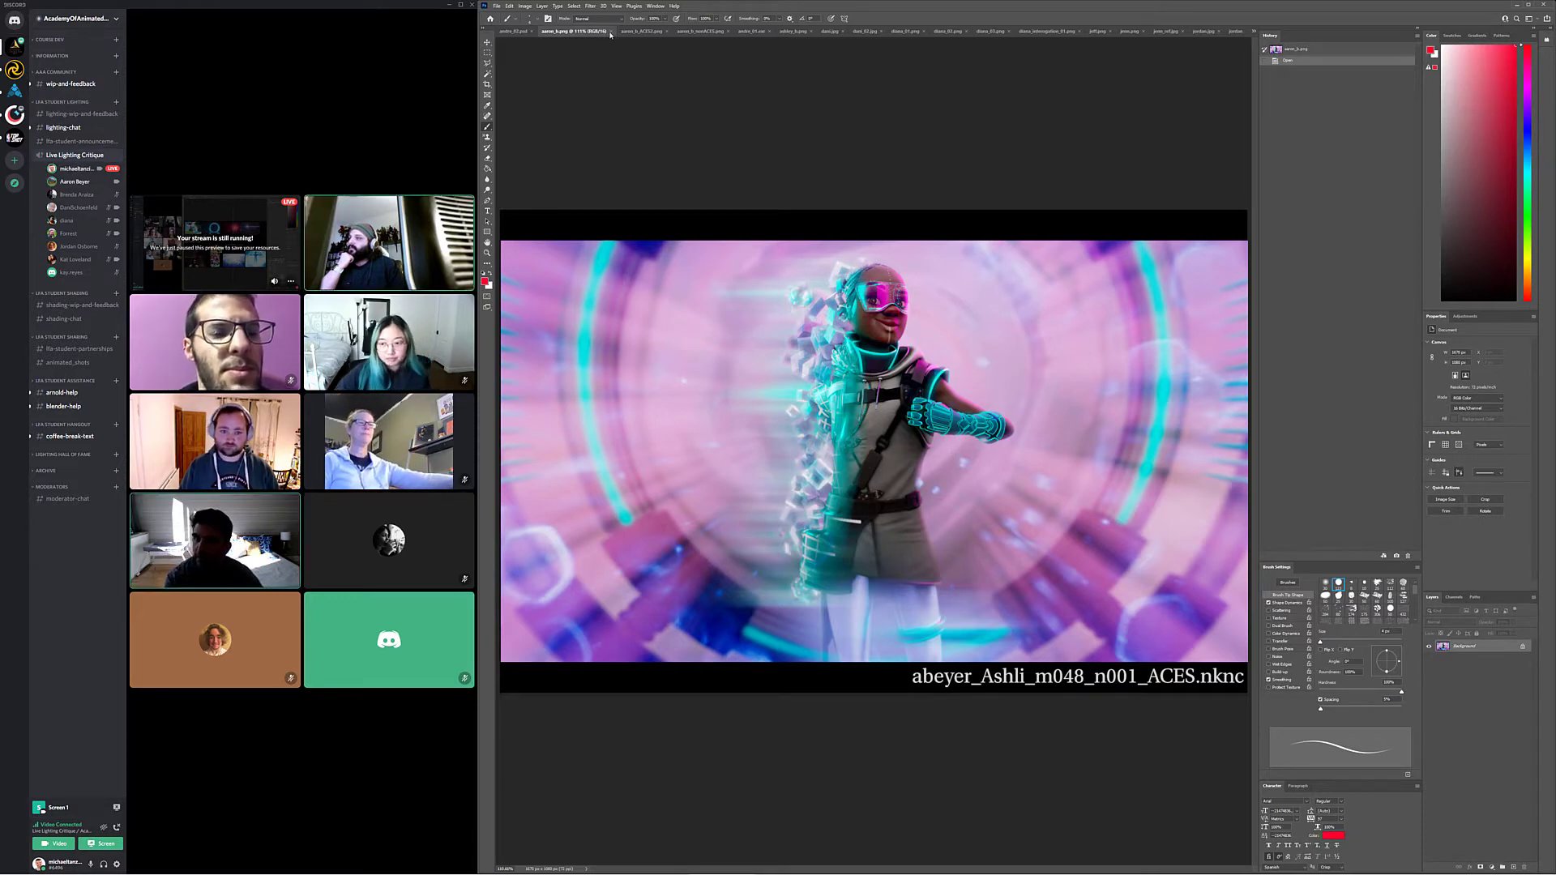
Close the remaining m048_n001_ACES and m042_n010 renders, discarding the brush marks on the annotated ACES version
key(ctrl+w)
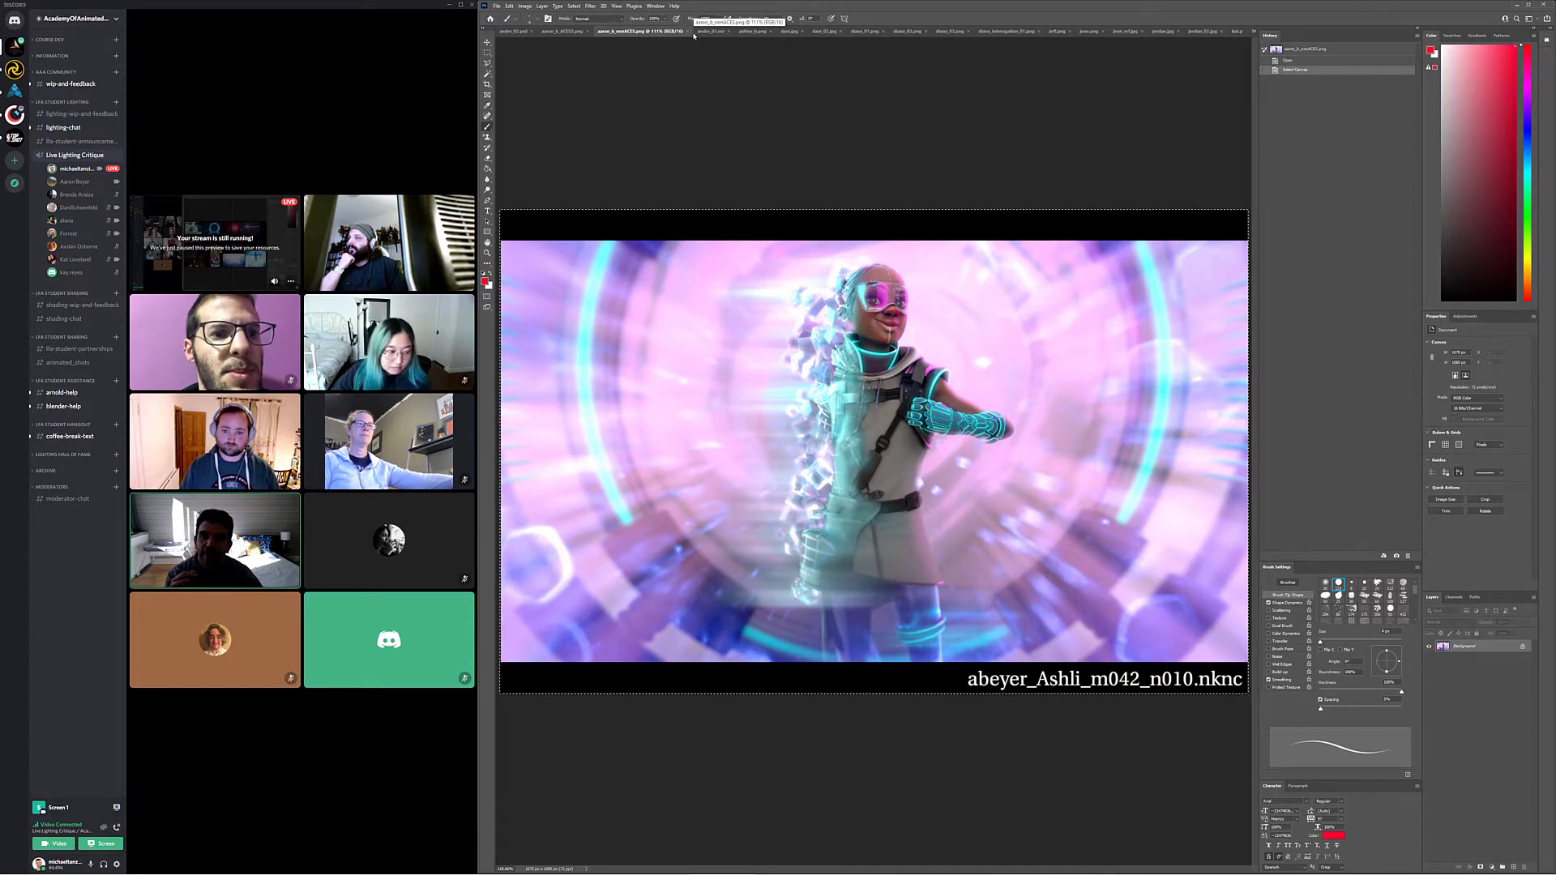
click(580, 32)
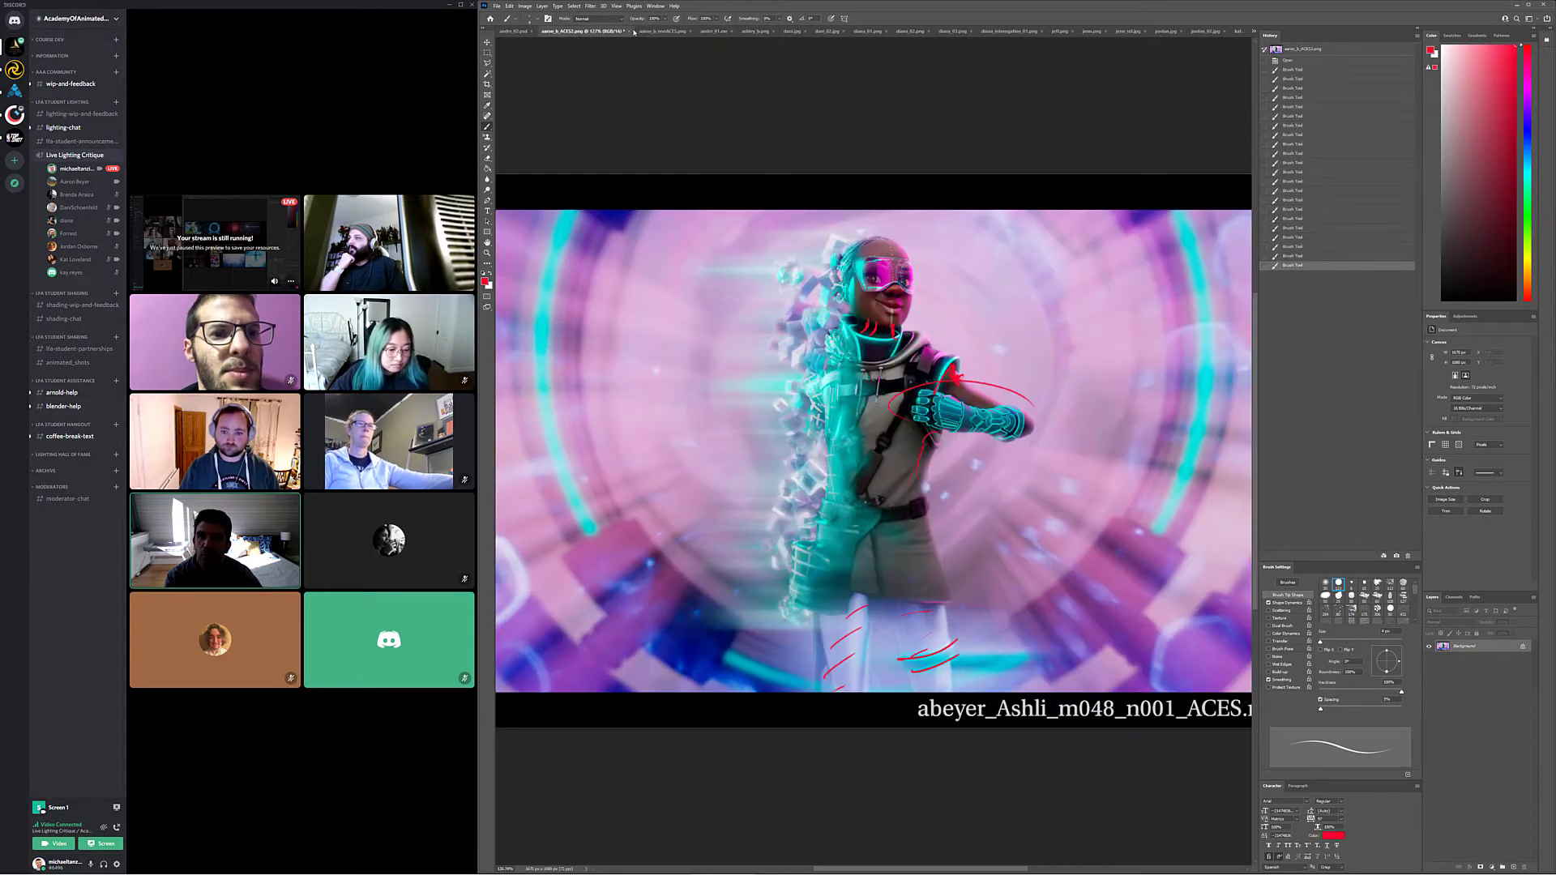
key(ctrl+w)
click(727, 300)
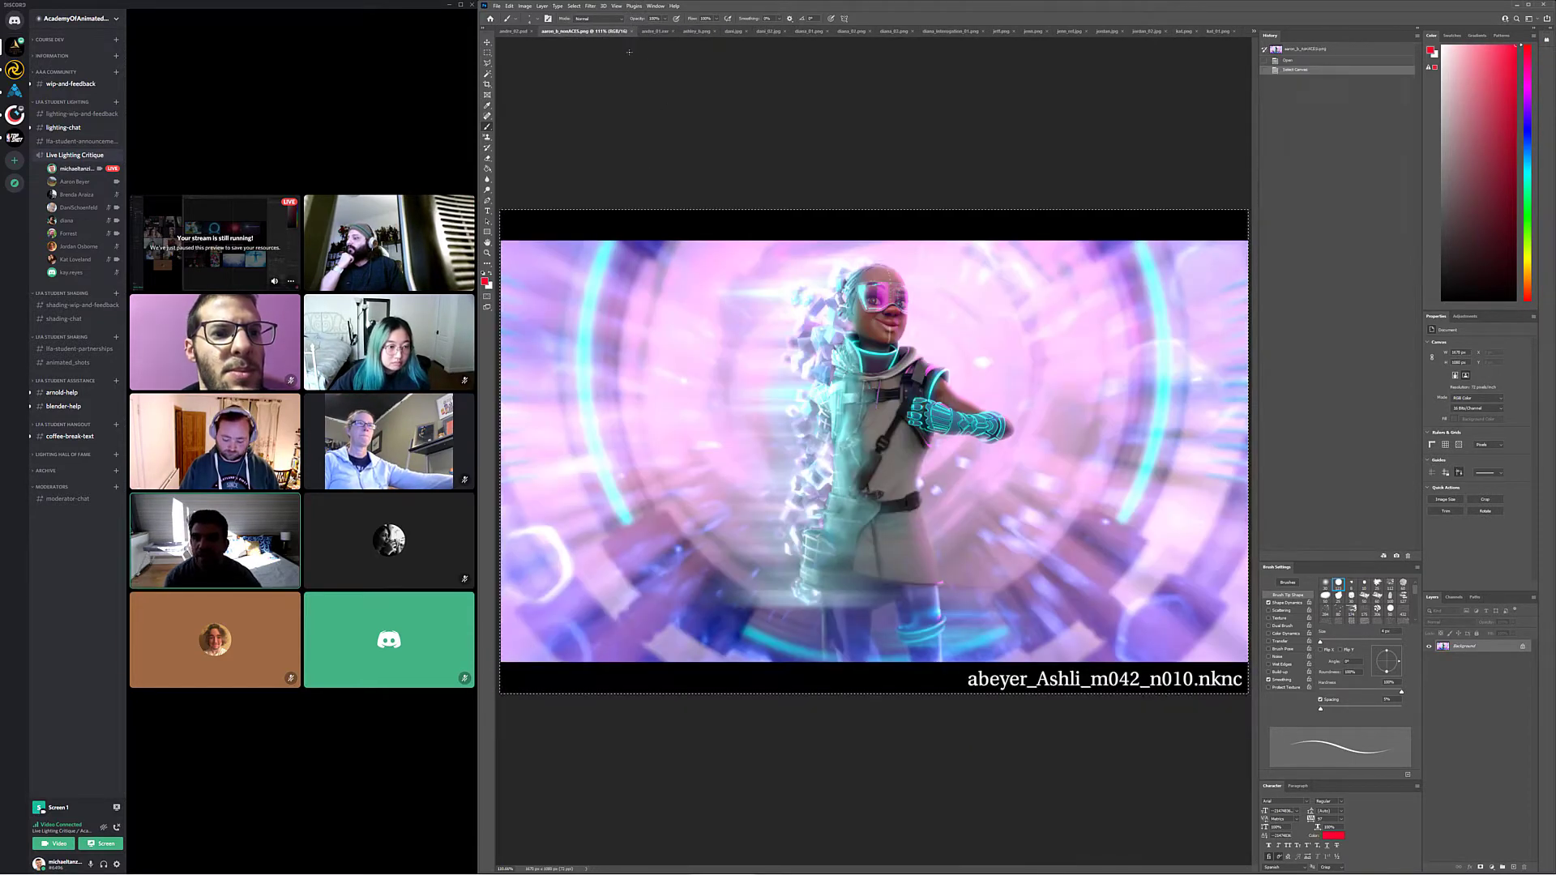
key(ctrl+w)
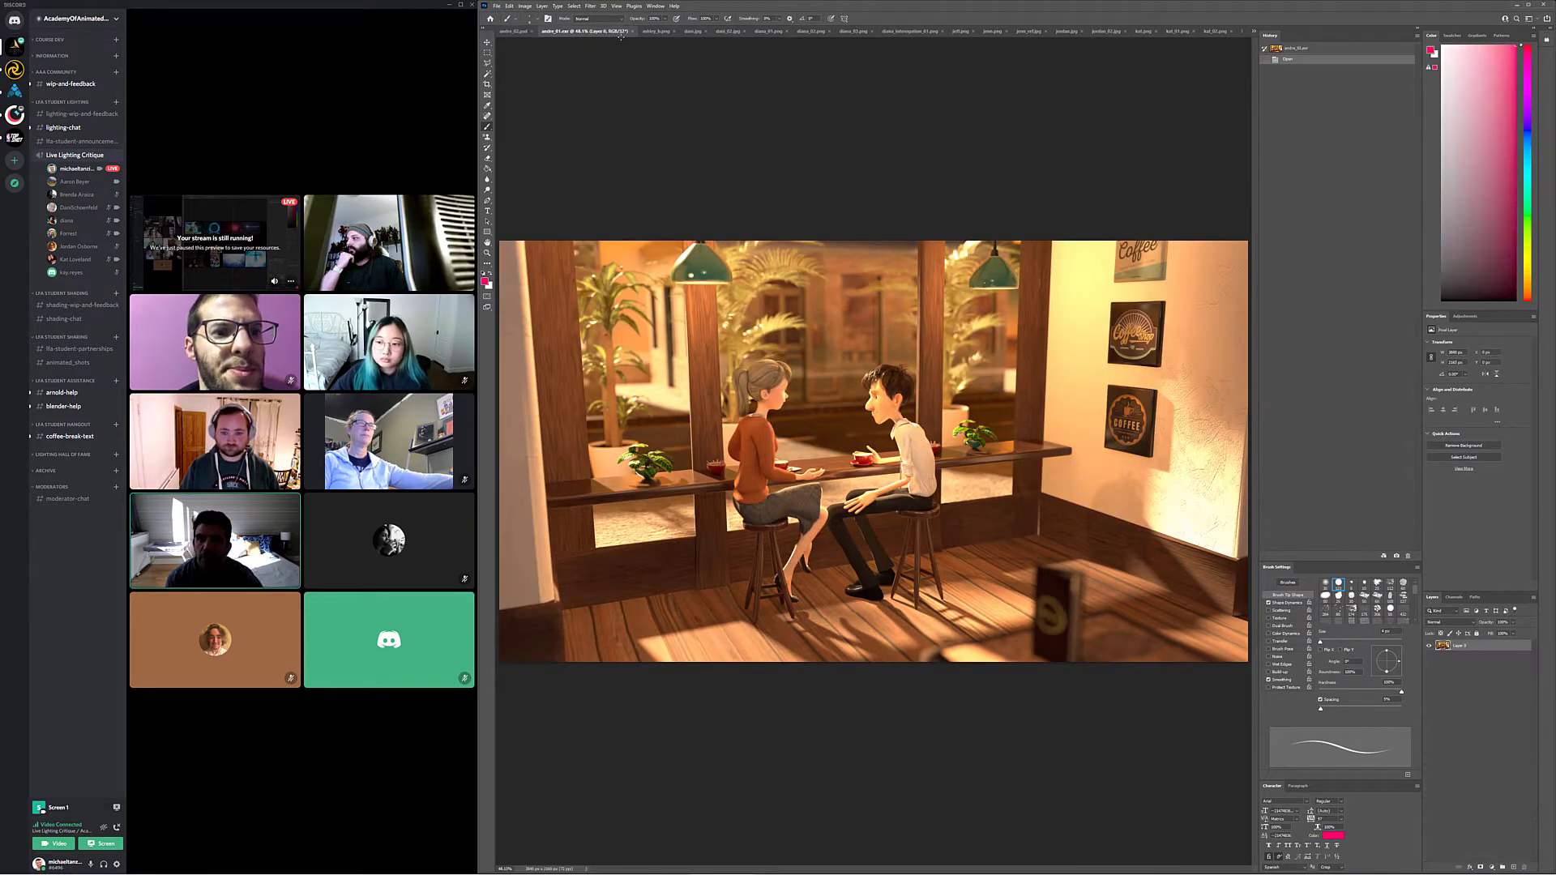
View the candlelit fireplace room and the rainy neon rooftop renders, ending on the fireplace room
click(691, 32)
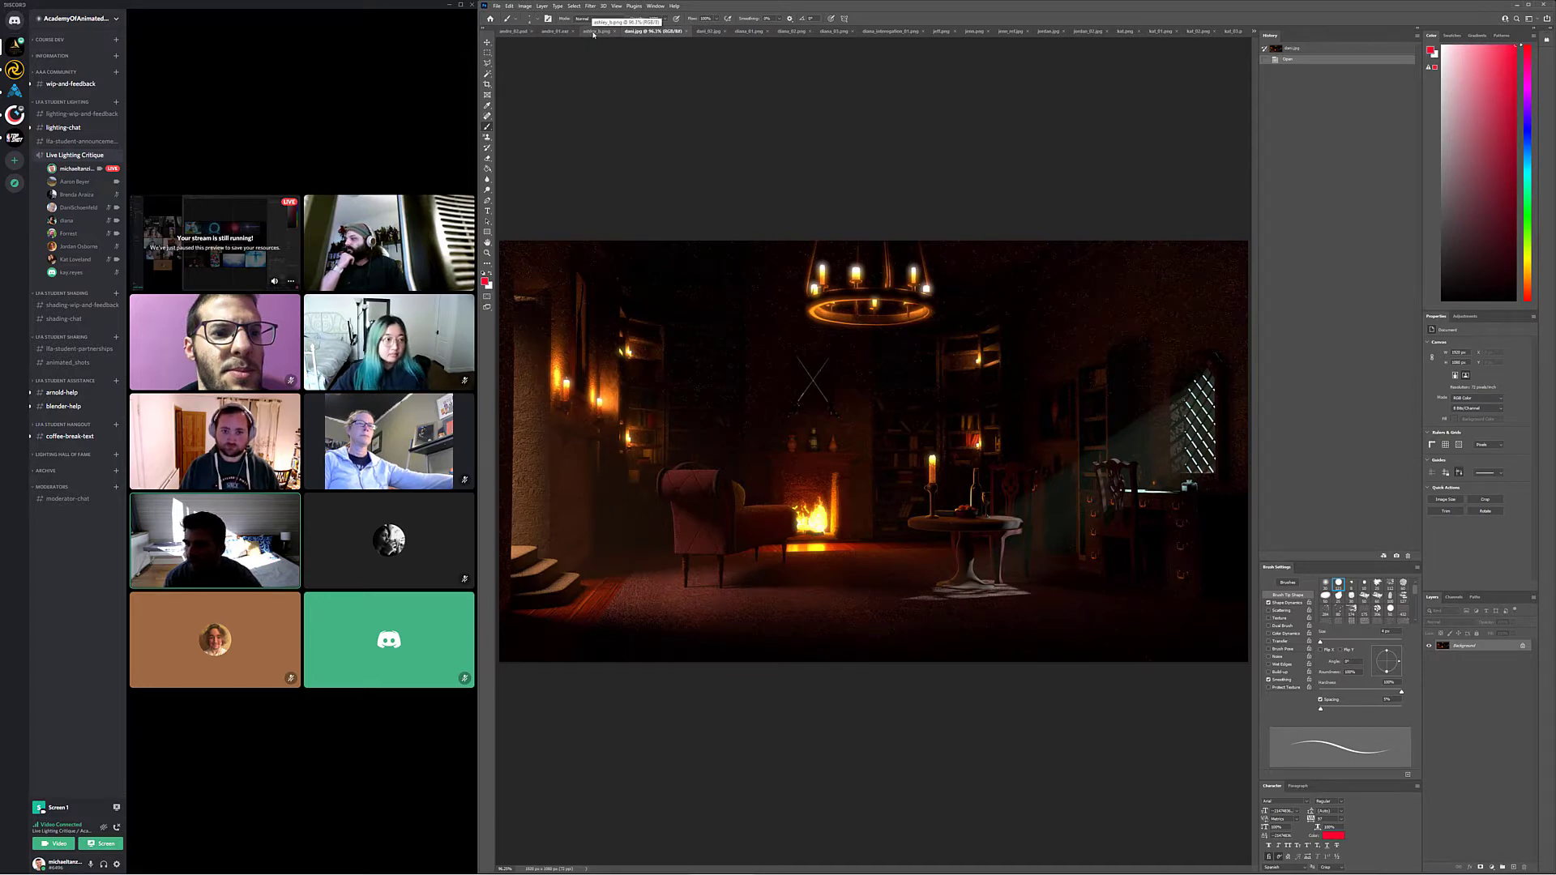
mouse_move(482, 573)
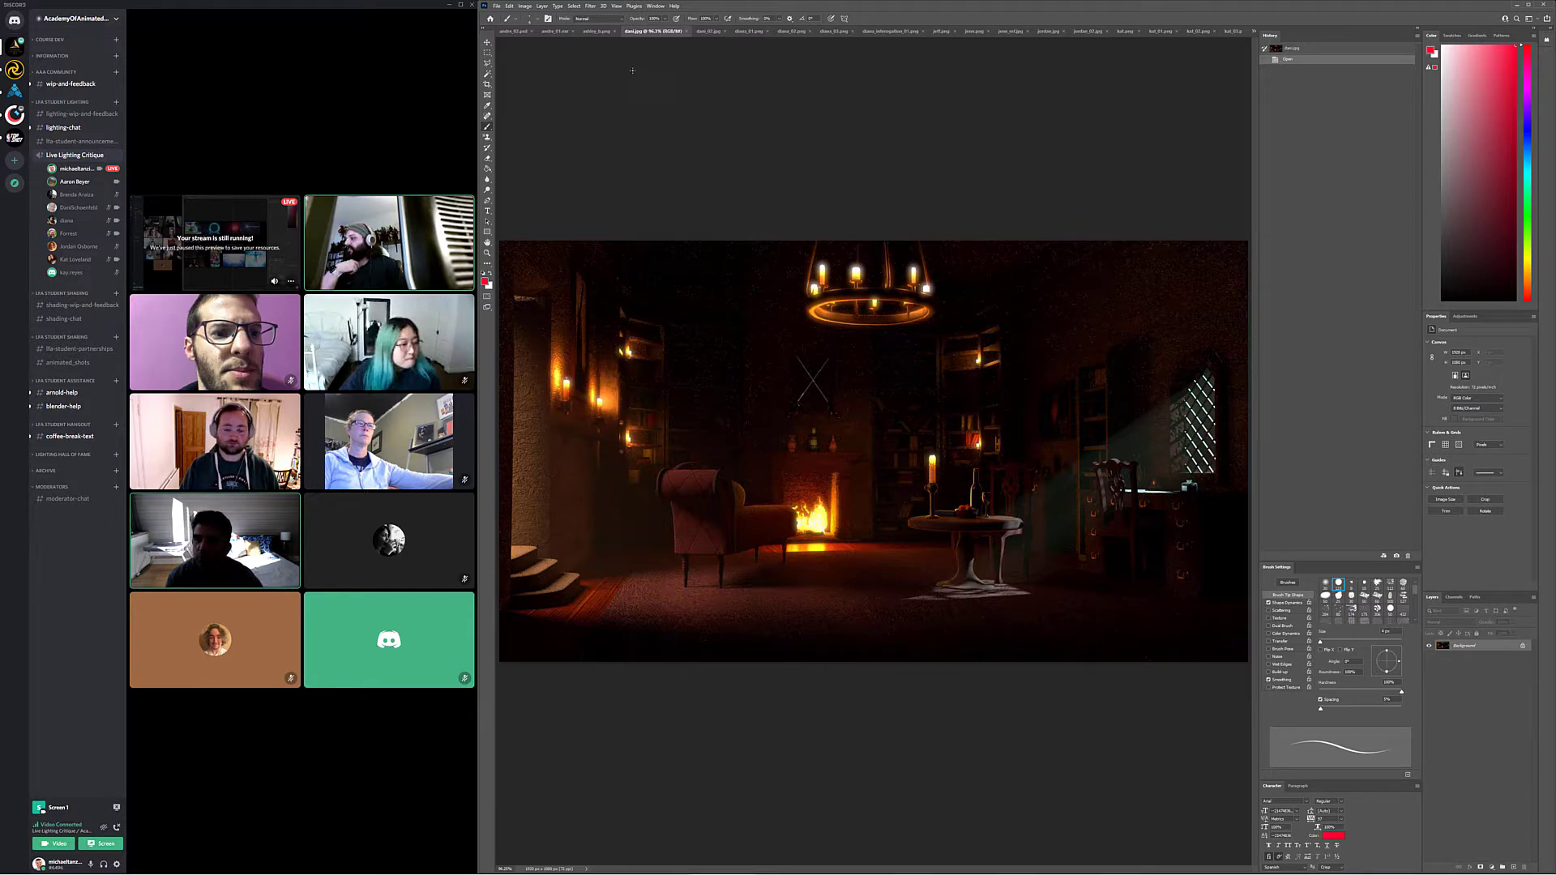
click(600, 32)
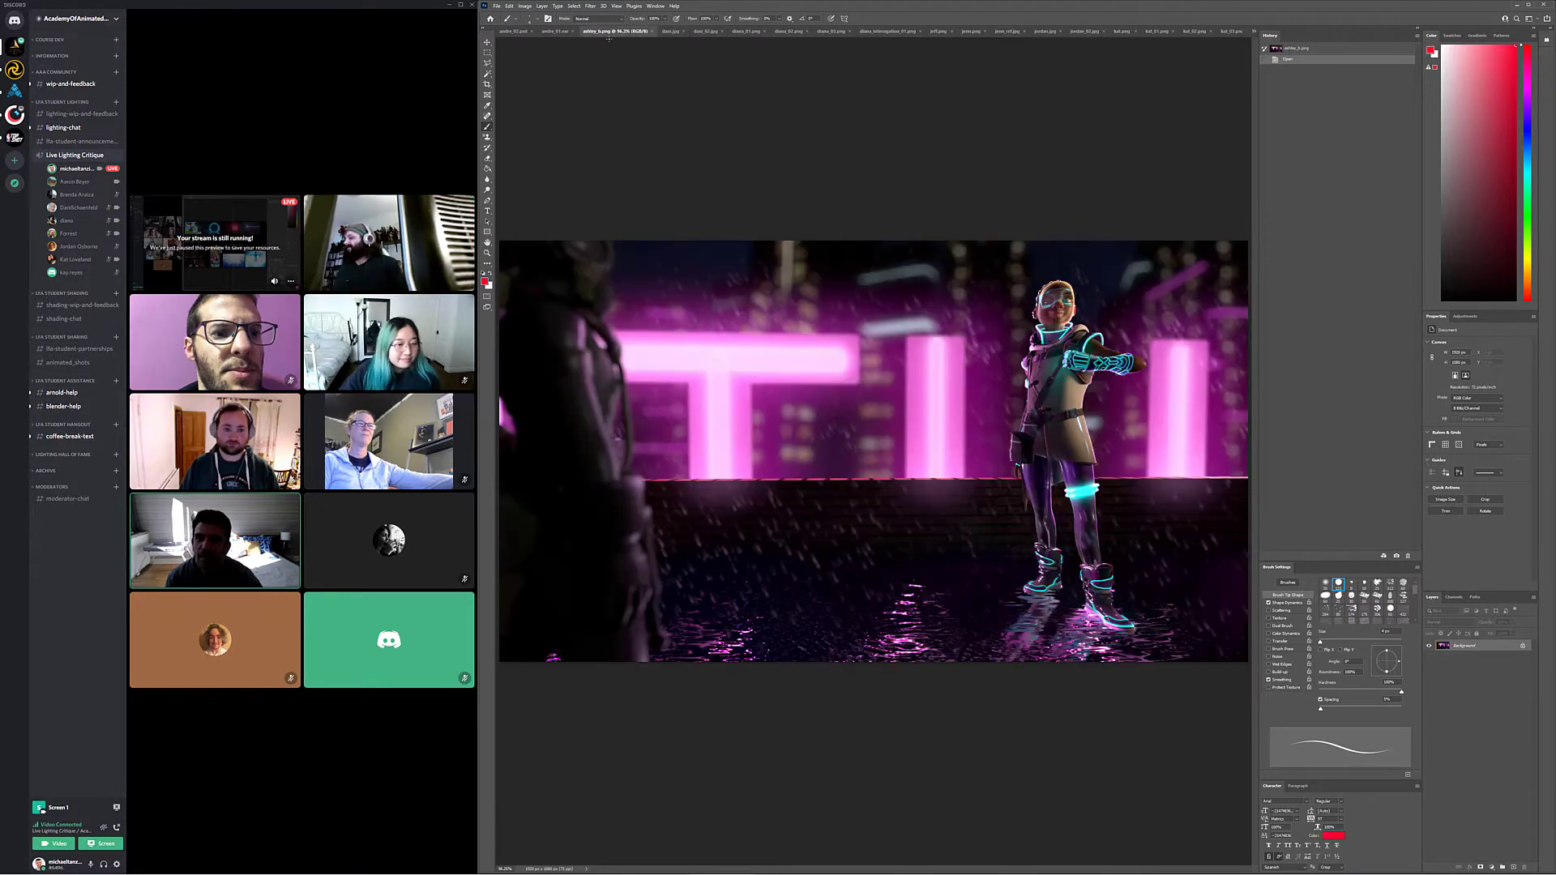
click(672, 31)
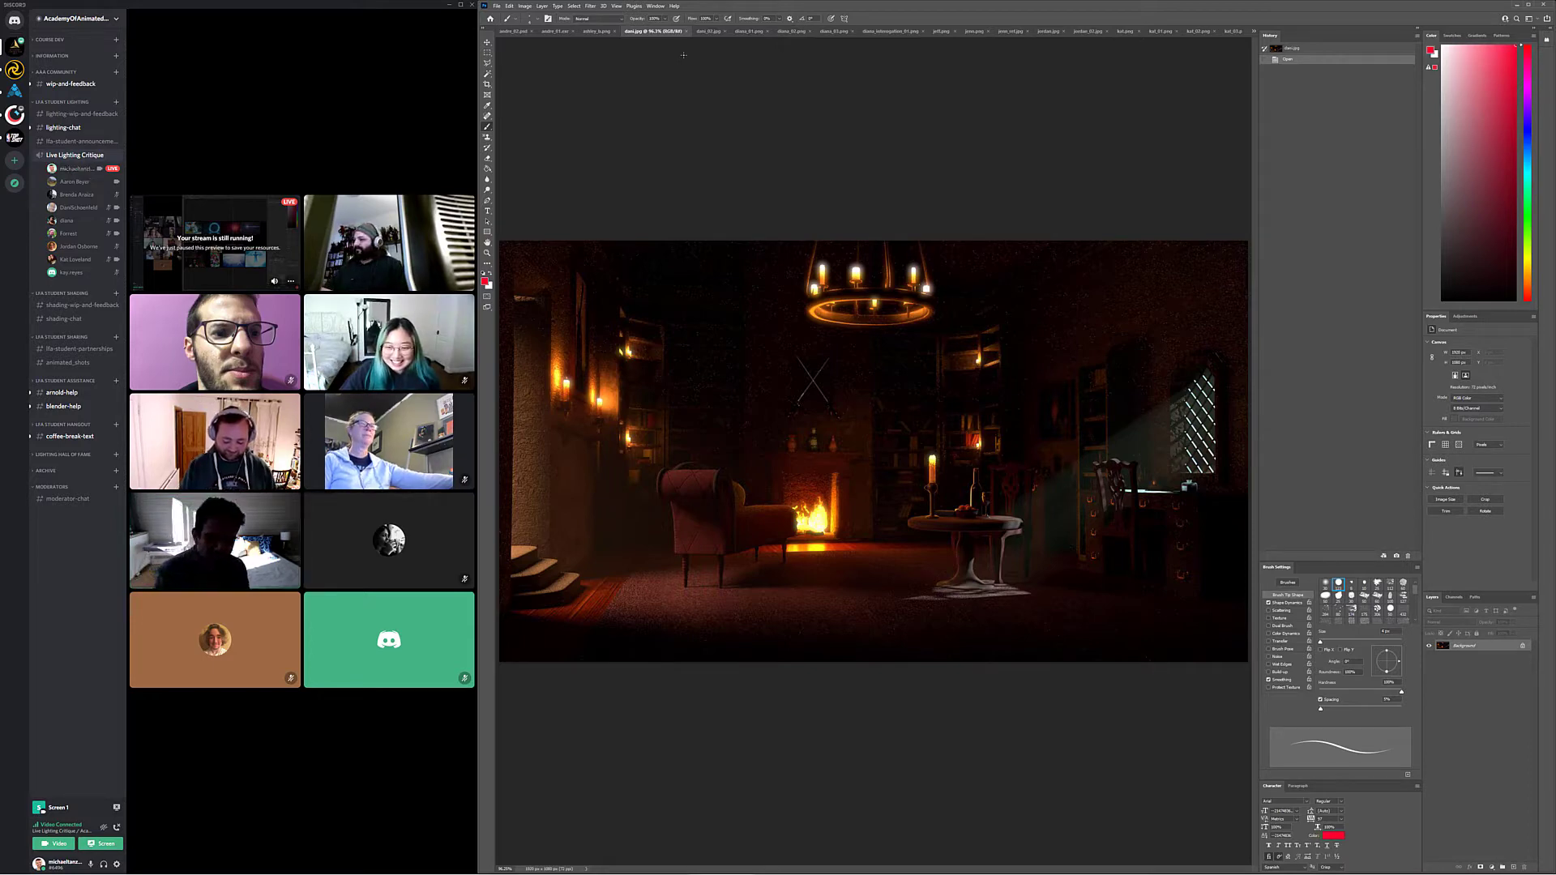
Compare the warm fireplace room render with its green-lit version, alternating between the two documents
click(711, 32)
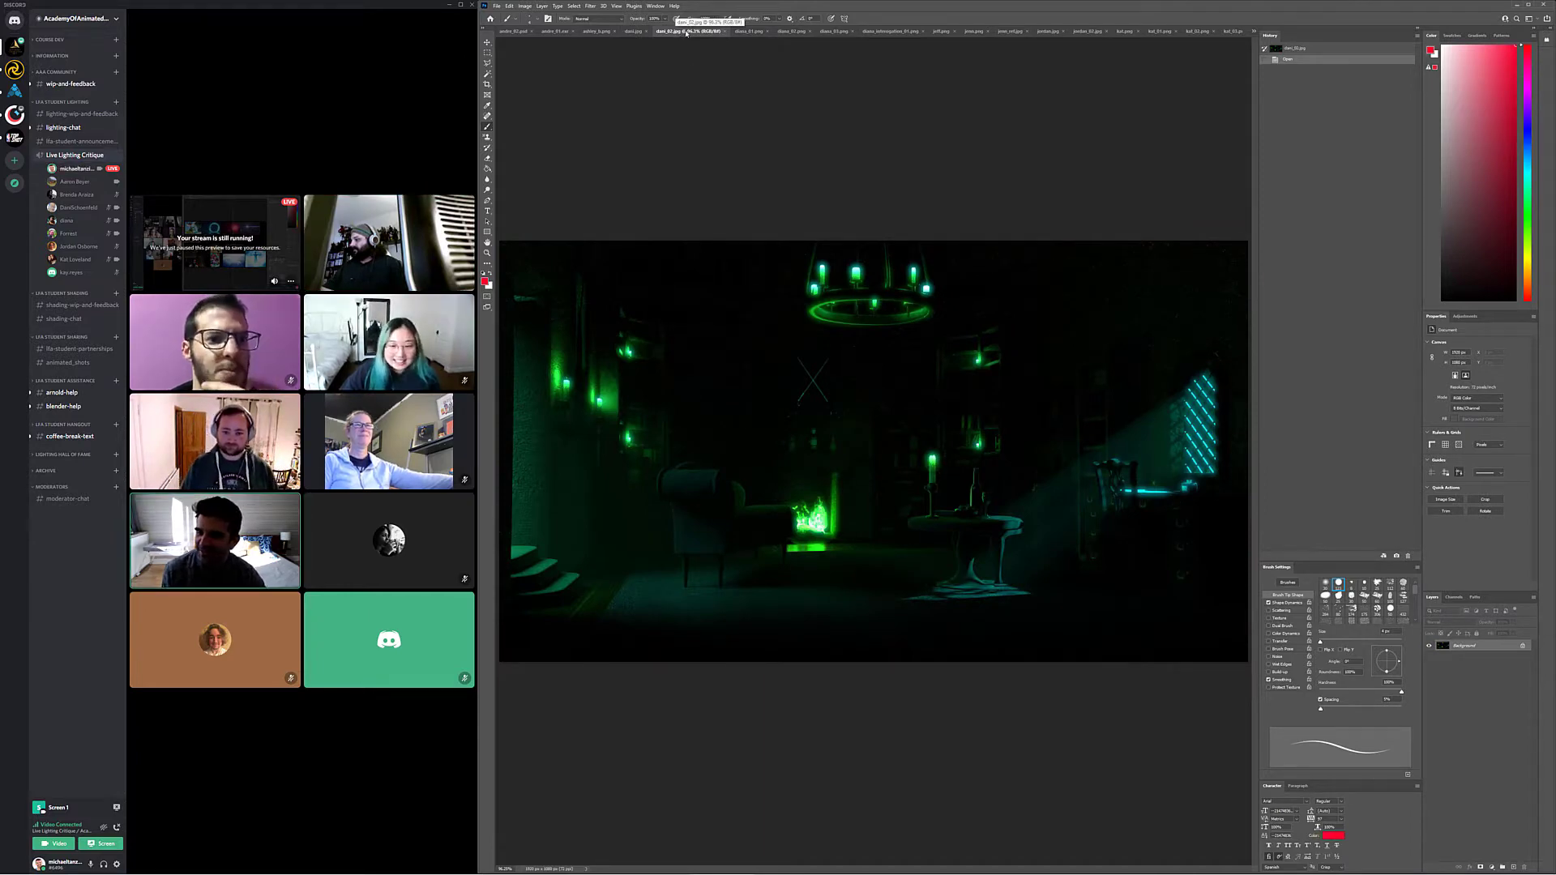
click(640, 33)
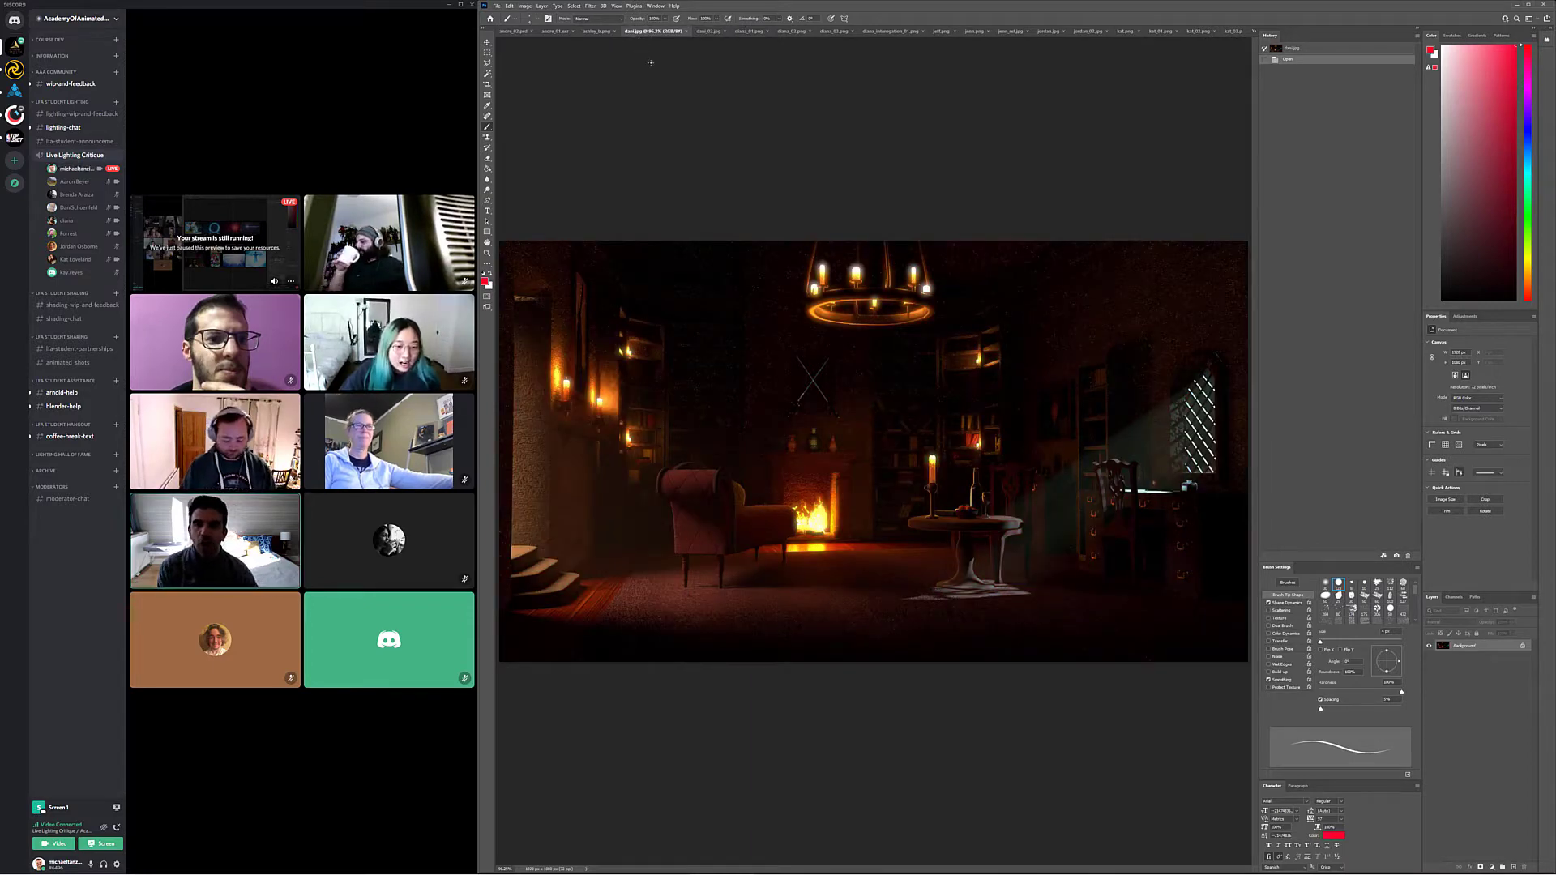
click(706, 31)
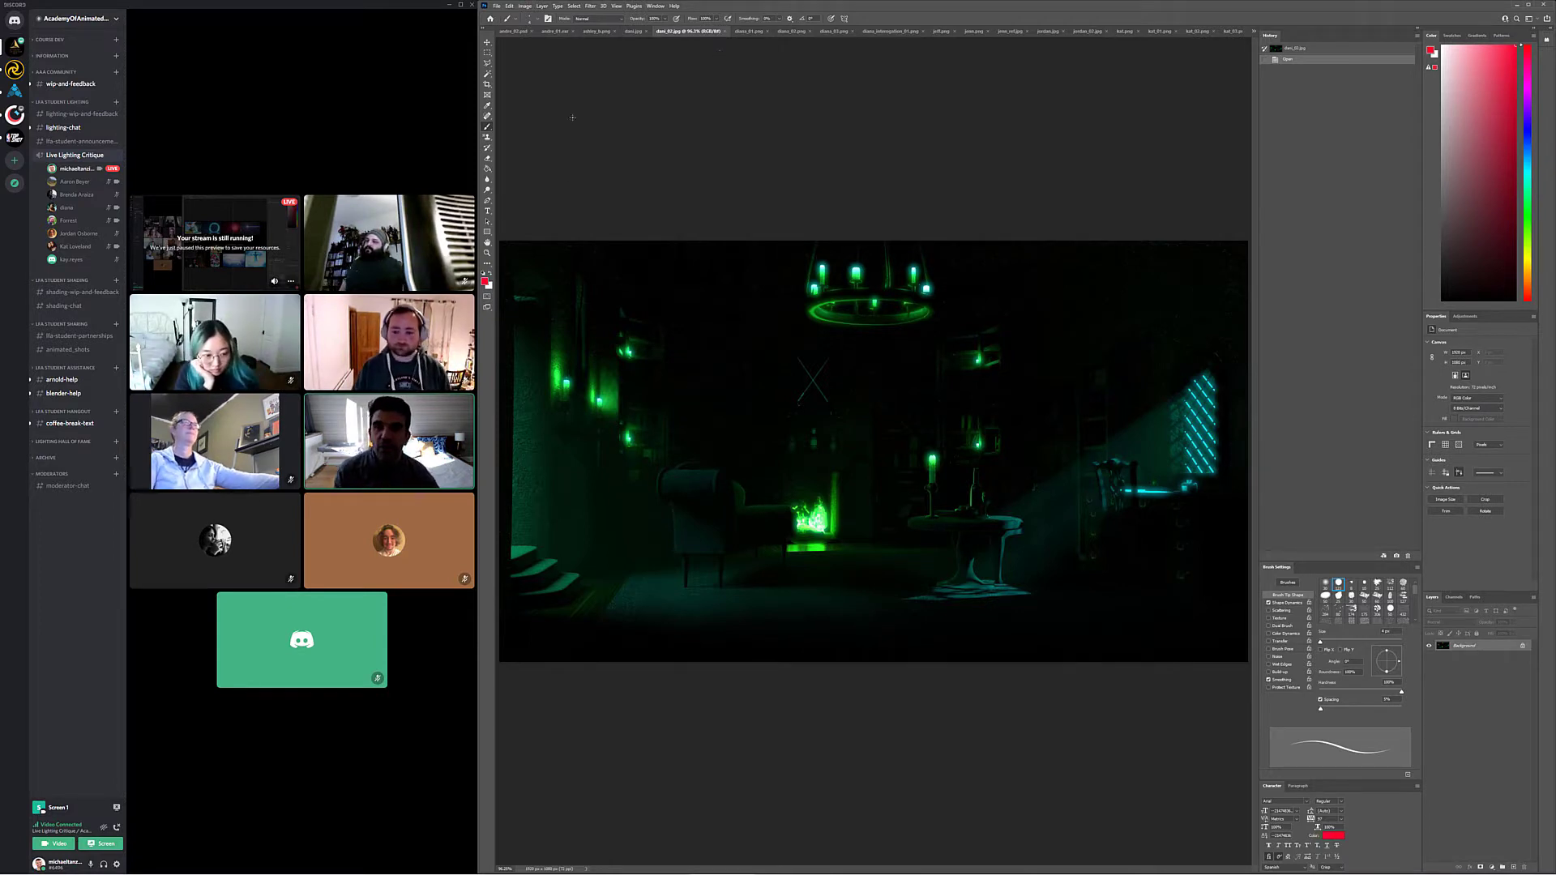
click(636, 31)
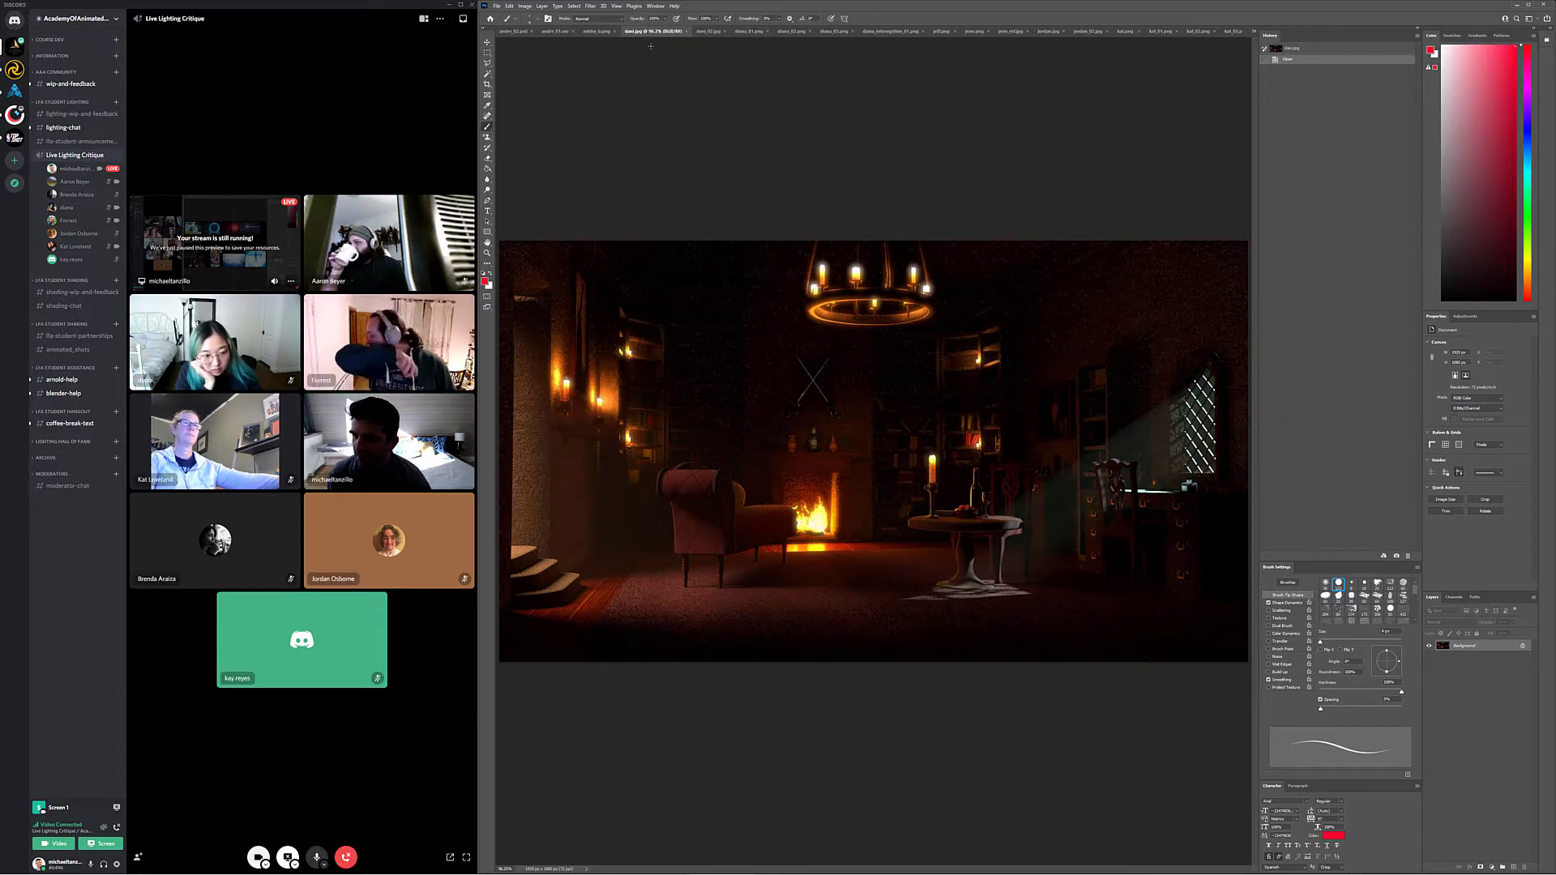
Look through the gem heist renders, from the character holding the gem to the versions with the gem under glass
click(749, 32)
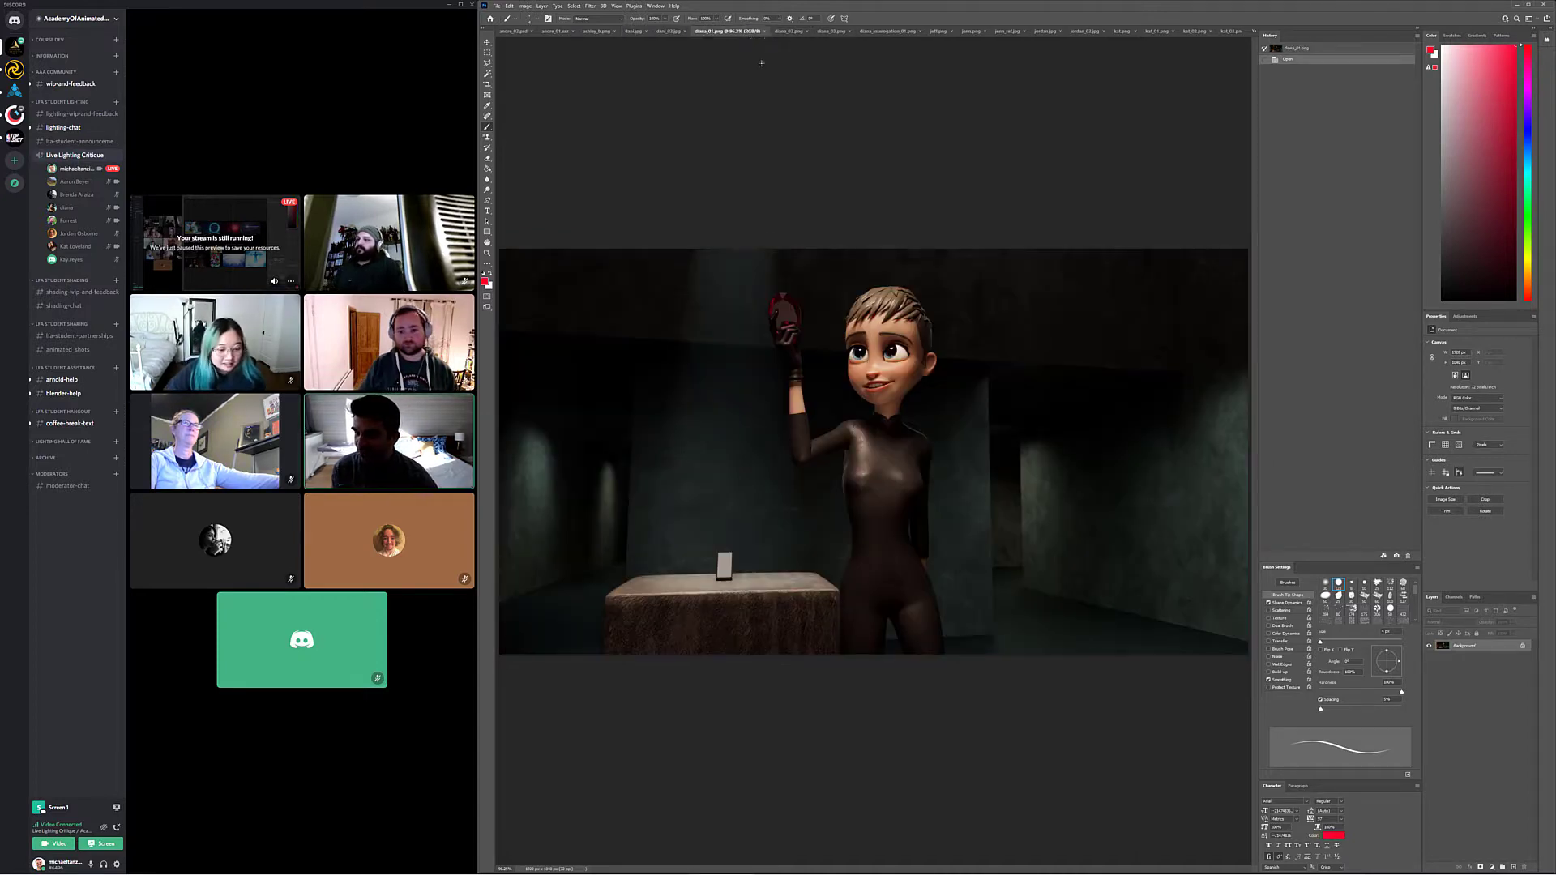
click(790, 32)
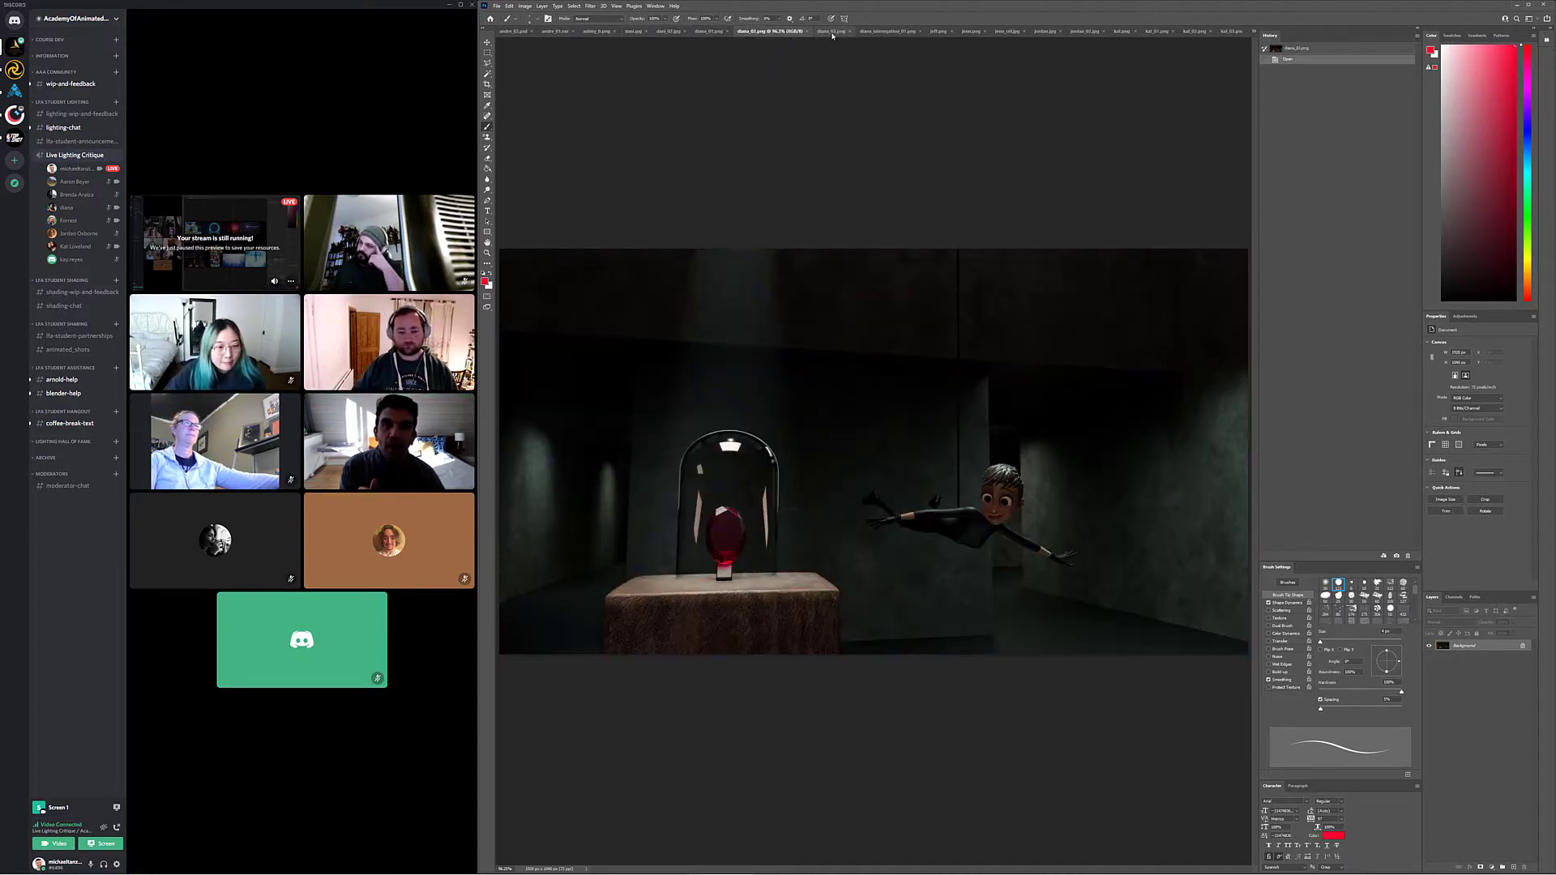
click(832, 32)
click(794, 33)
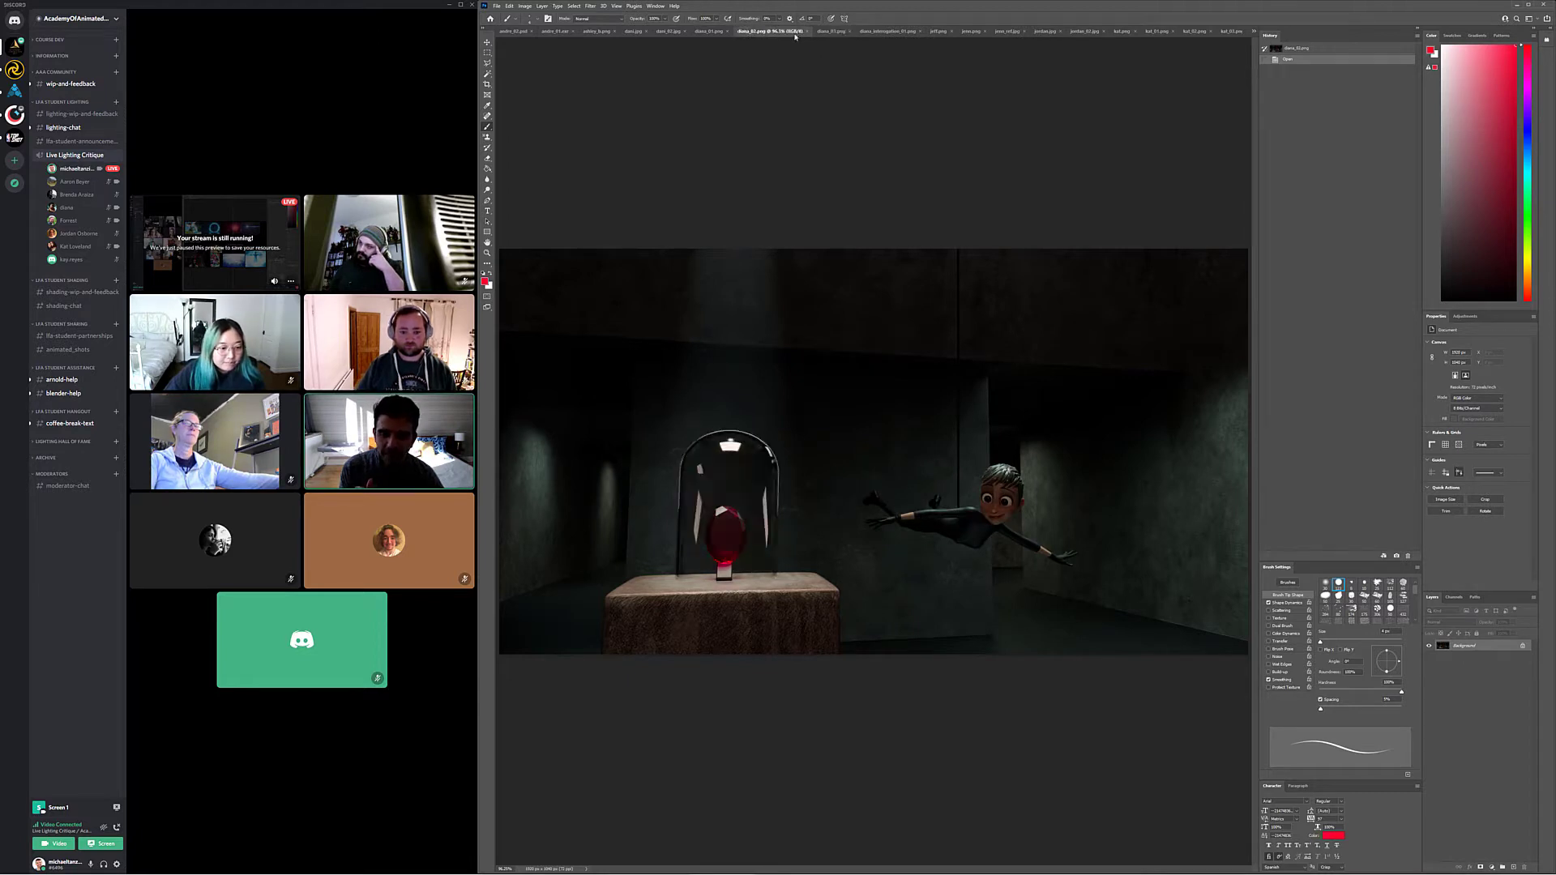
Try a red brush outline around the glass dome in the third gem heist render, and undo it
click(818, 34)
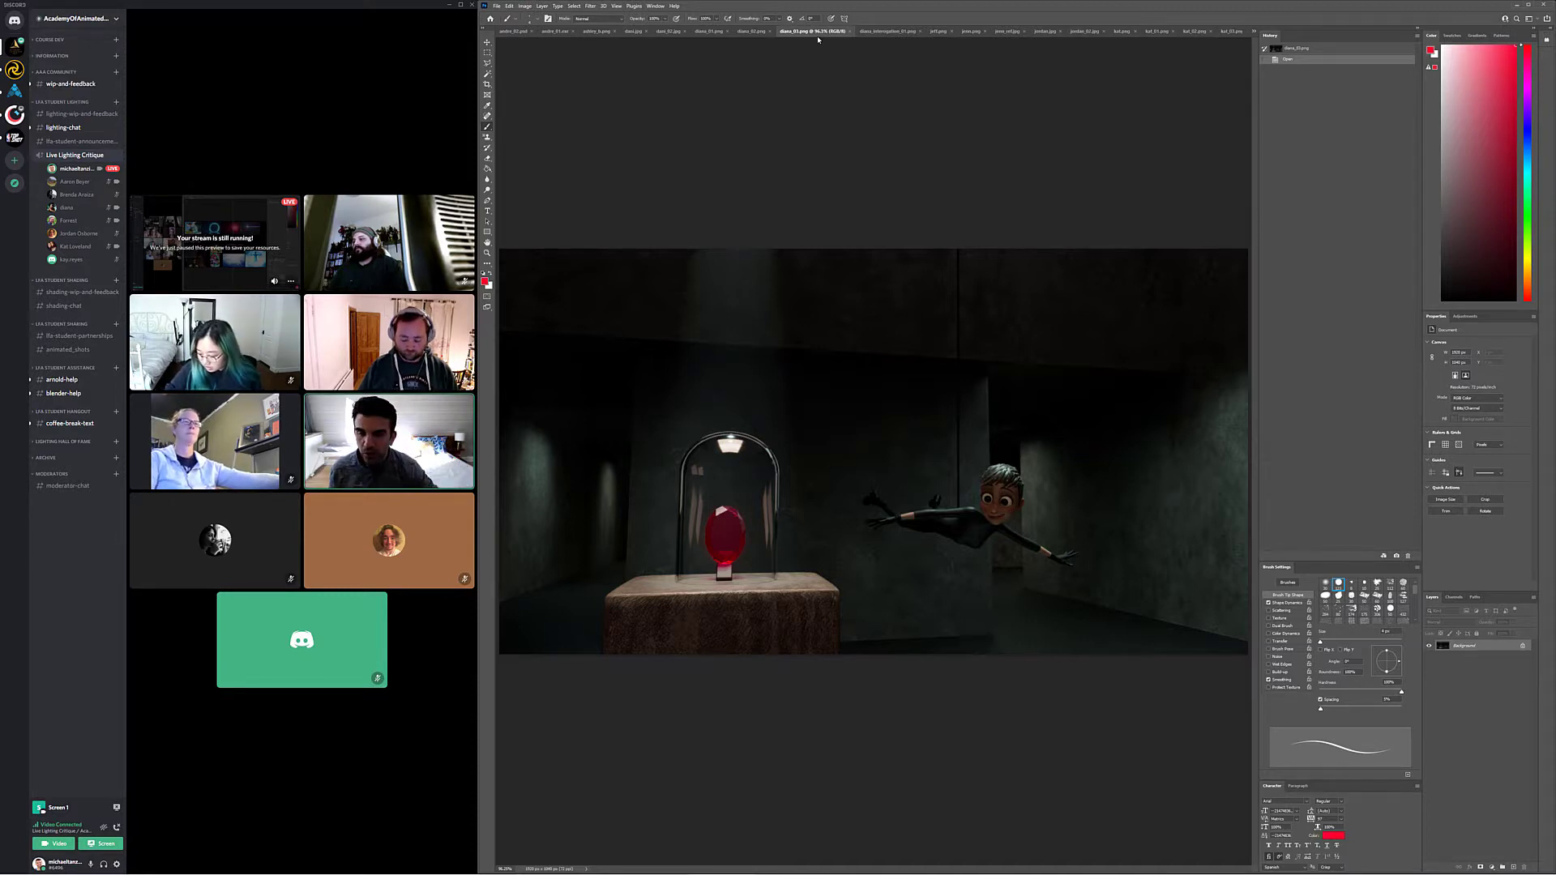
mouse_move(676, 572)
mouse_down()
mouse_move(692, 442)
mouse_move(769, 523)
mouse_up()
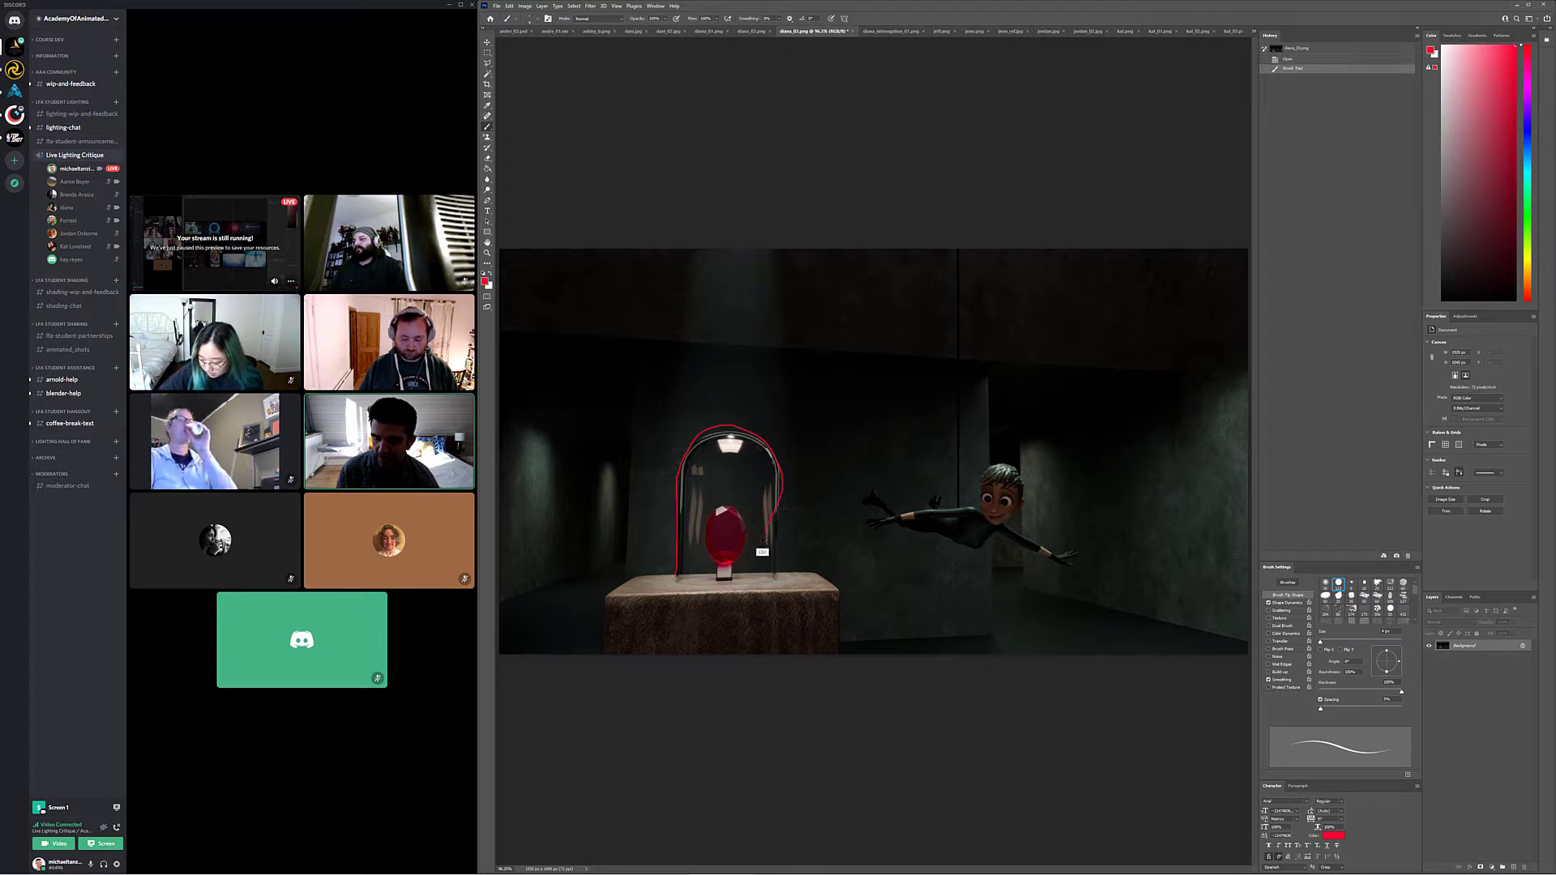
key(ctrl+z)
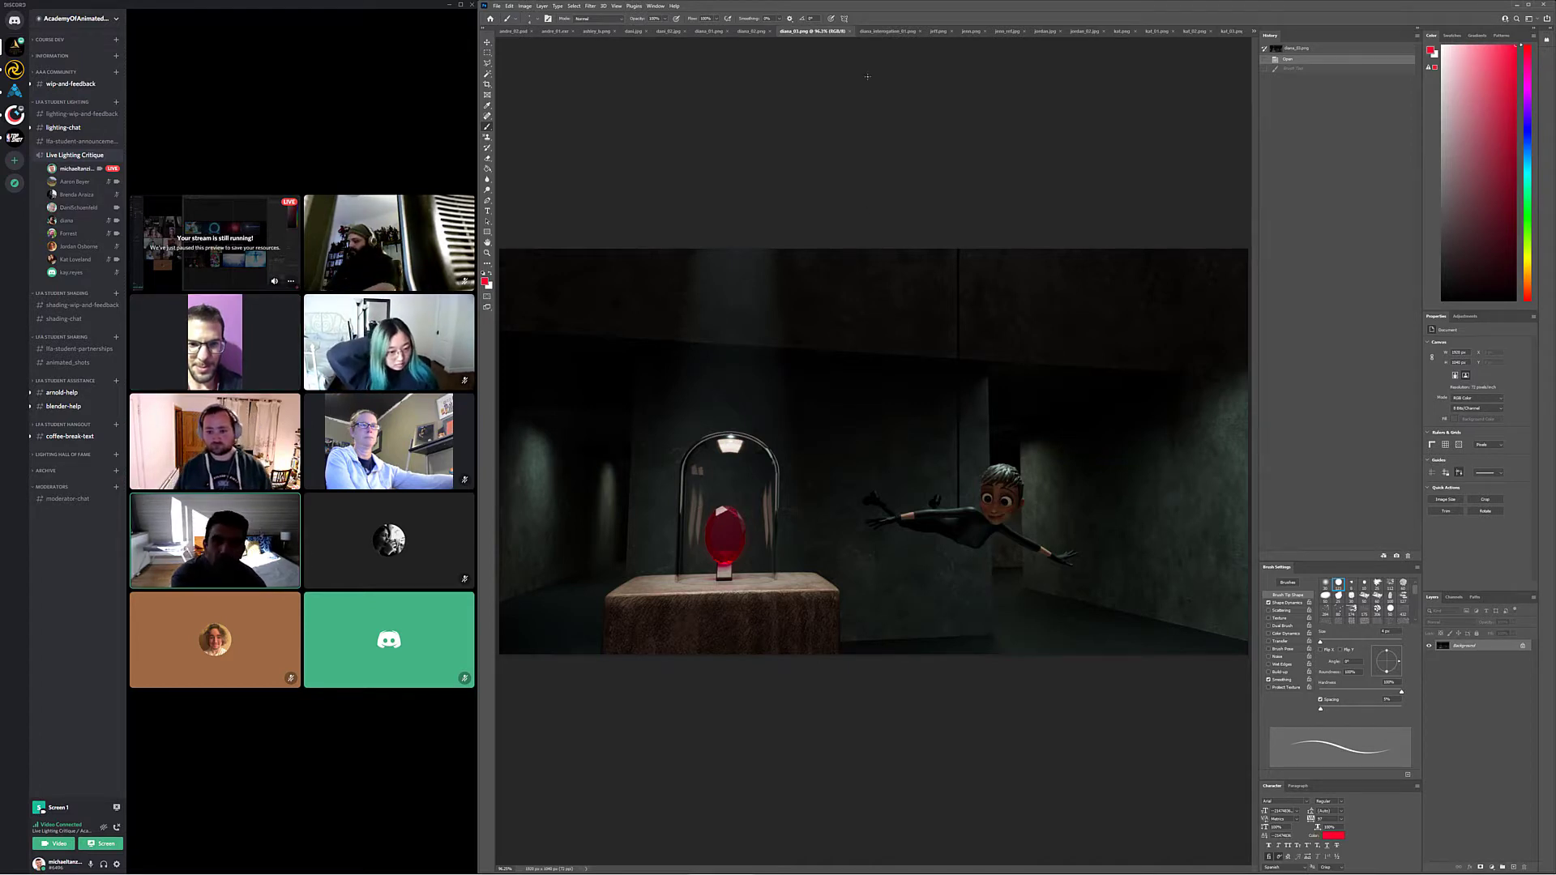
Draw two long red curves on the render of the character holding the gem, one down the dark wall and one across her face and body
click(754, 31)
click(709, 31)
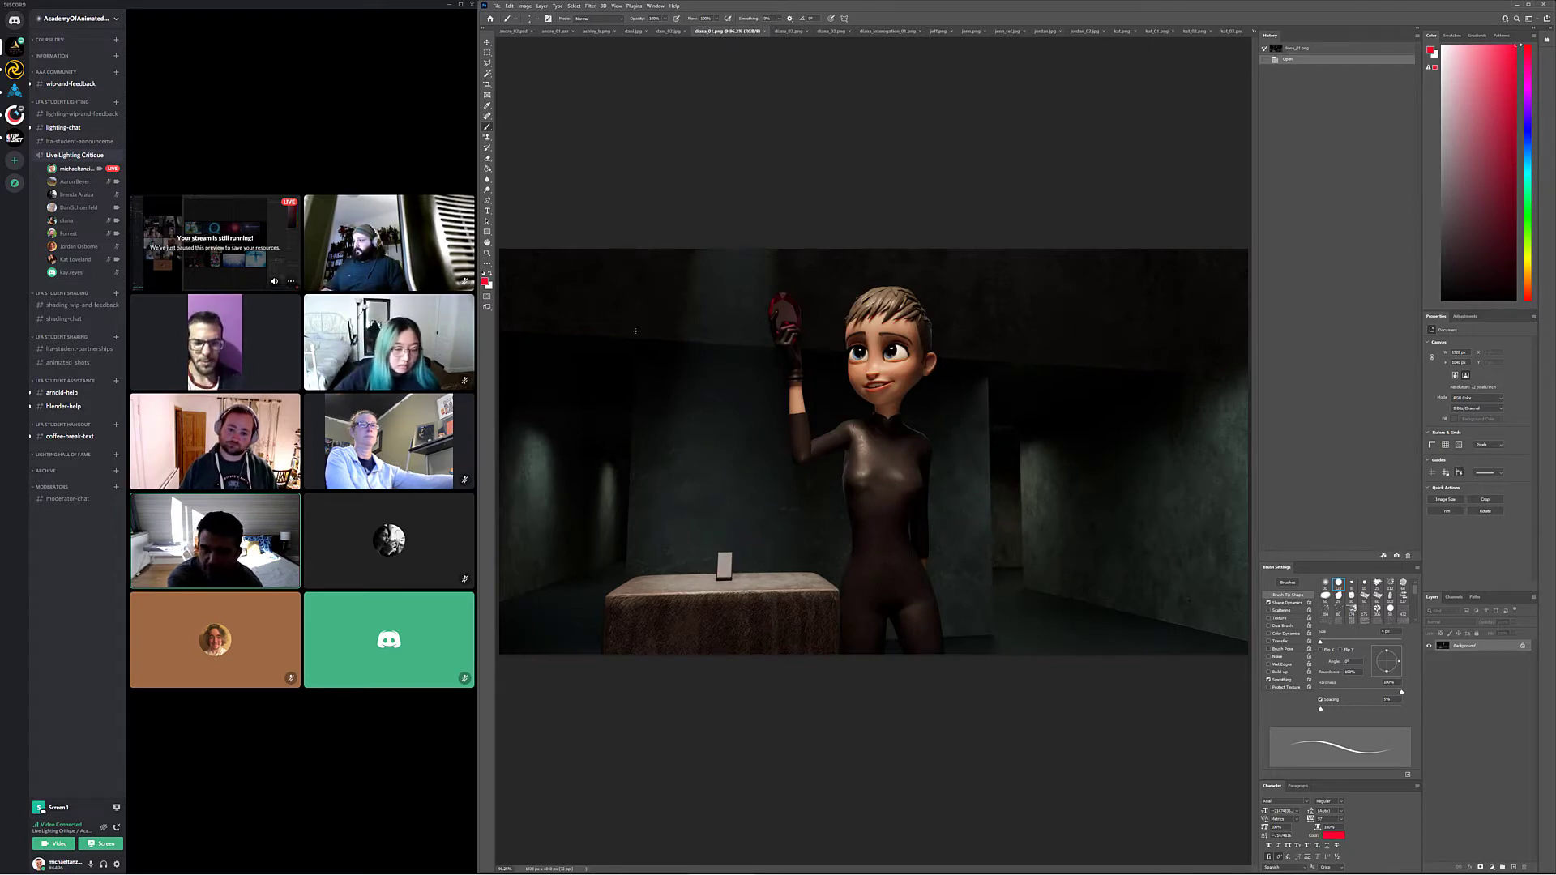
drag(622, 258, 512, 555)
drag(828, 250, 946, 652)
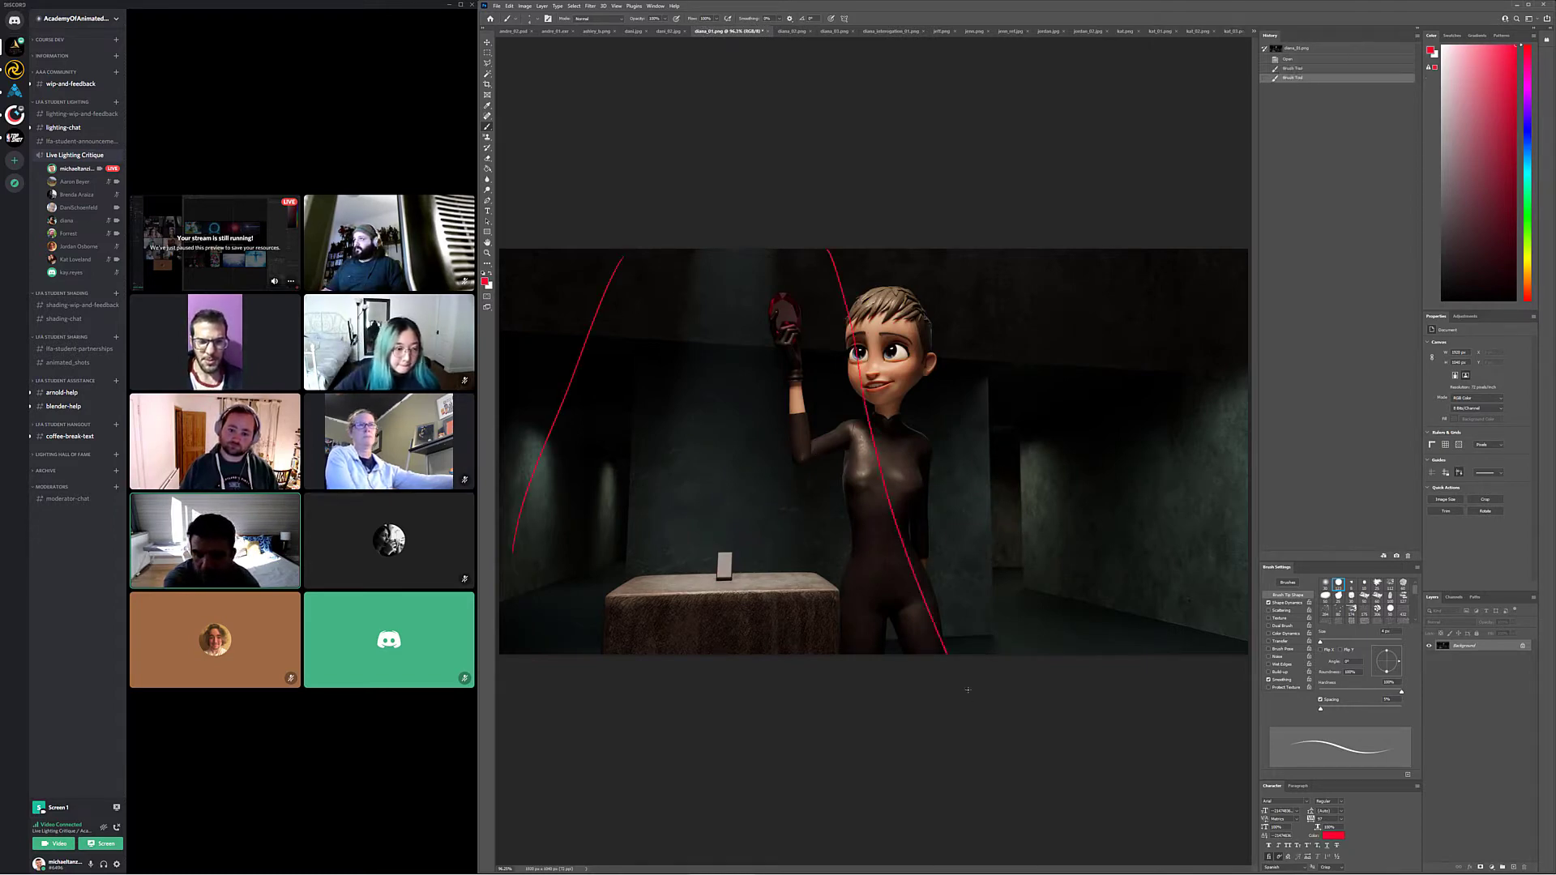
Compare the two renders with the gem under glass, then return to the annotated render of the character holding the gem
click(831, 33)
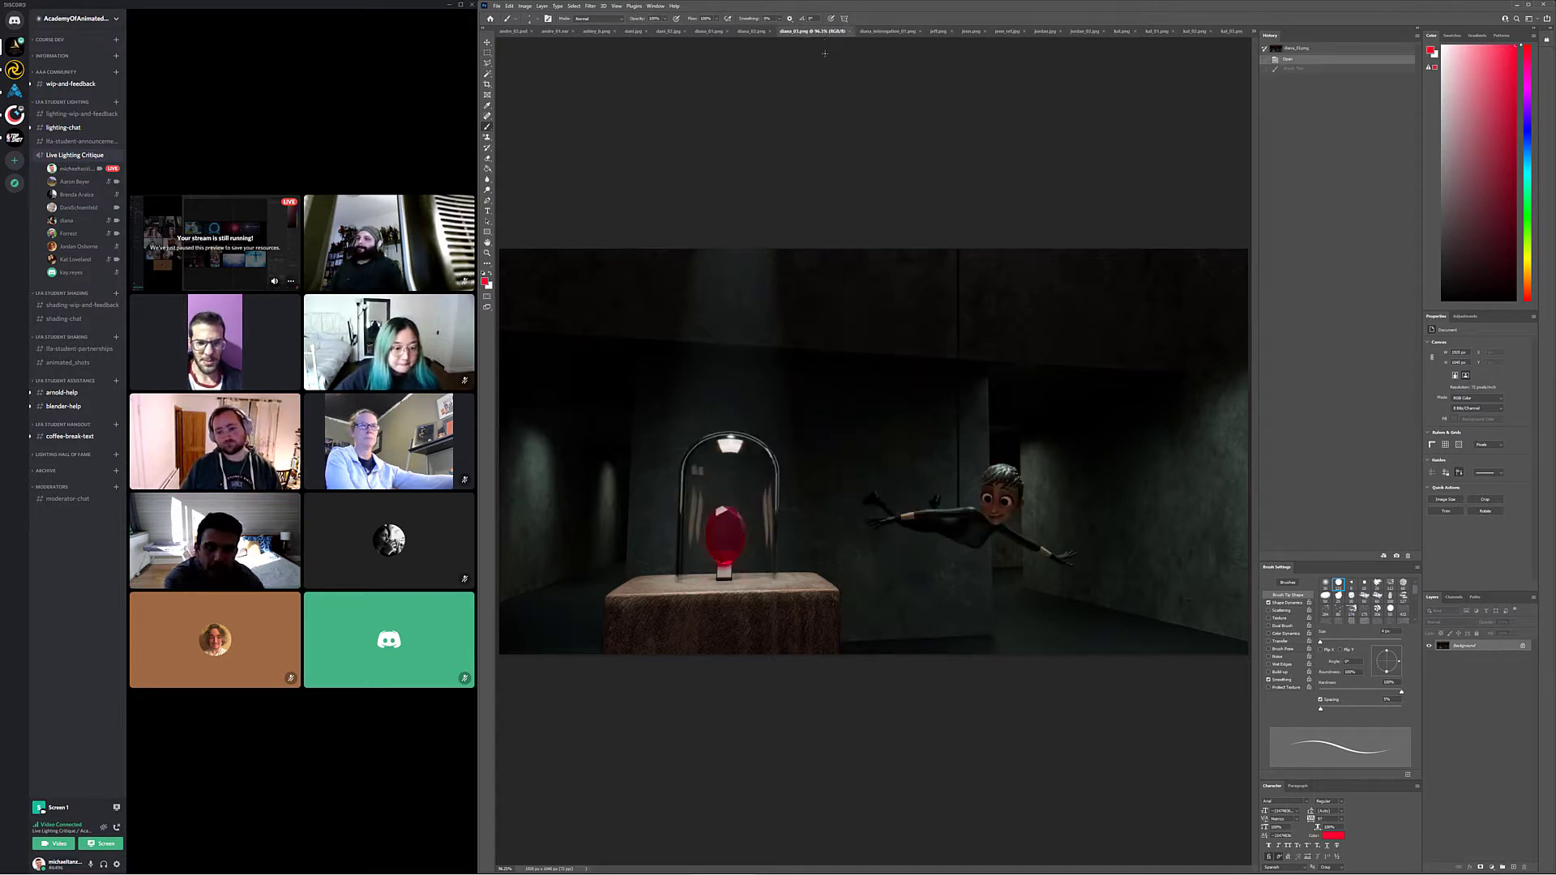
click(744, 33)
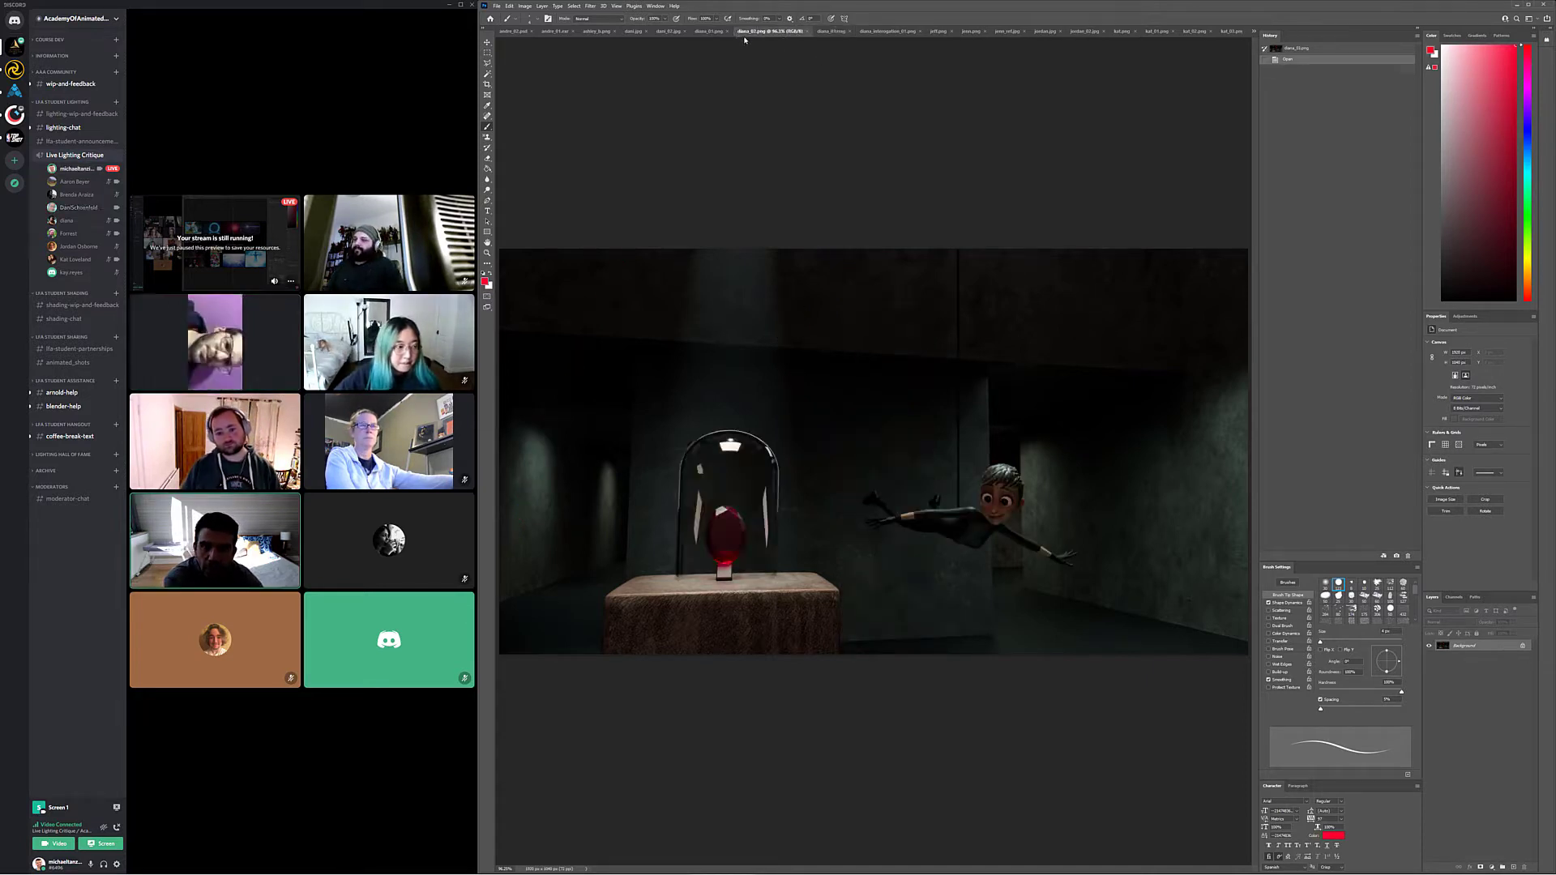
click(826, 32)
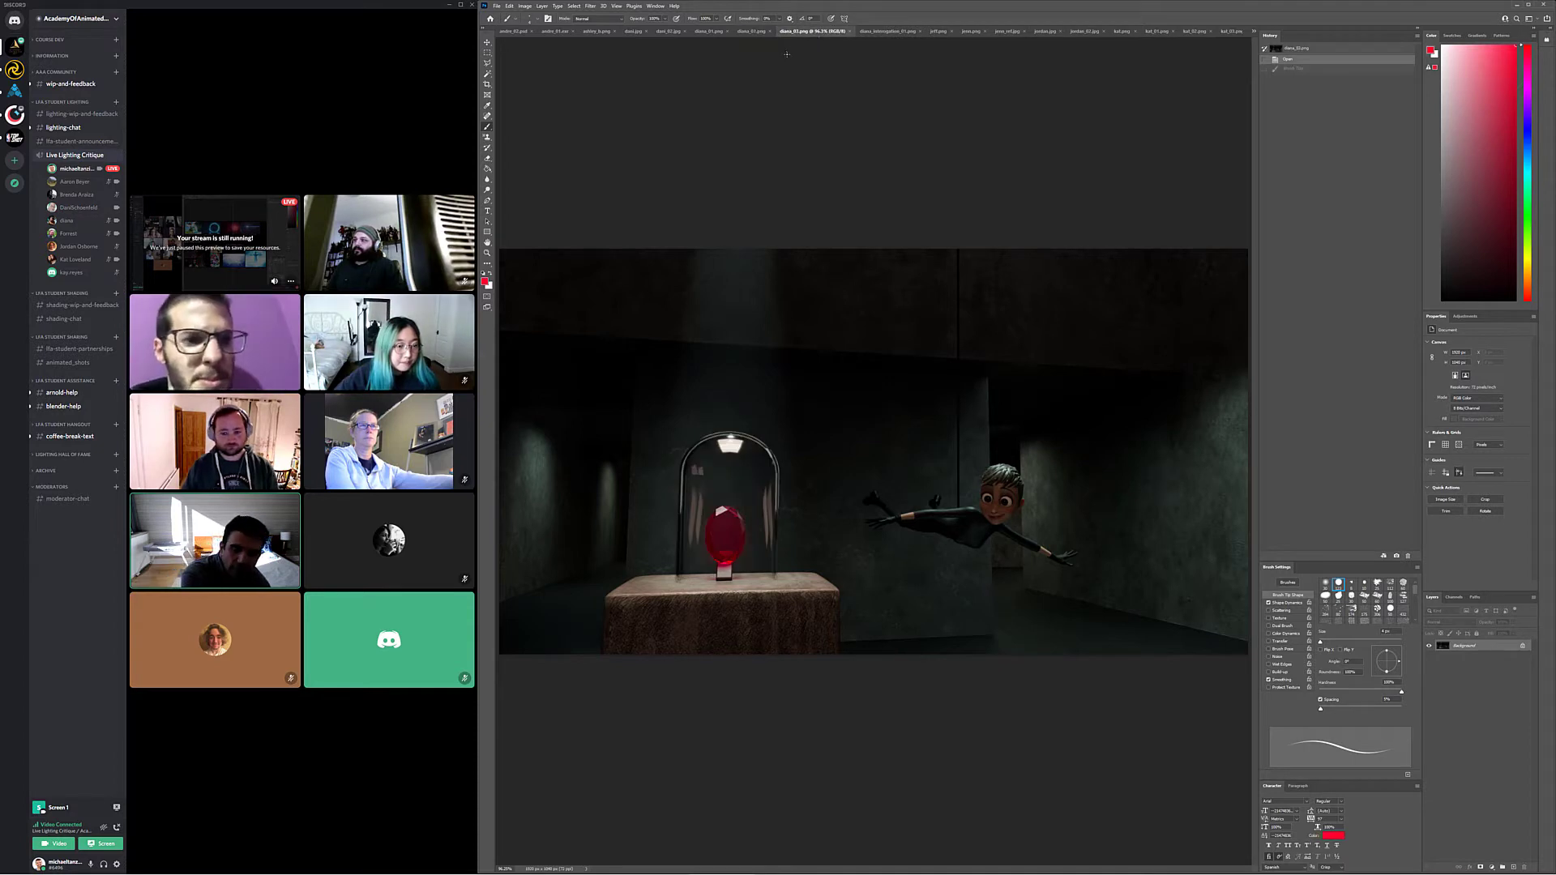
click(706, 34)
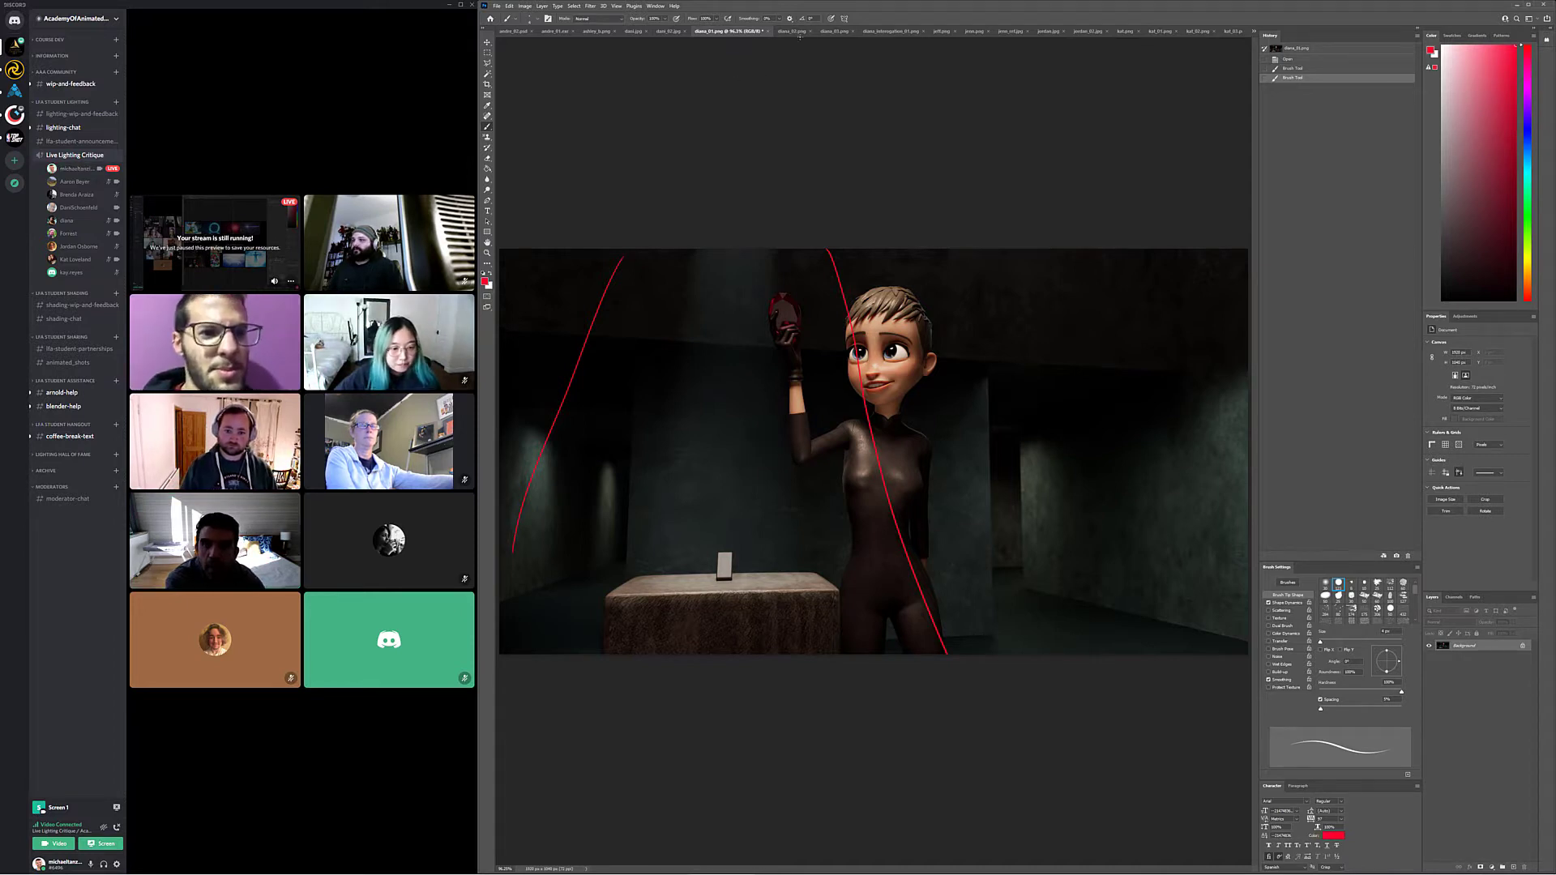
Try red brush outlines around the gem and on the pedestal's front in the third gem heist render, undoing each
click(835, 31)
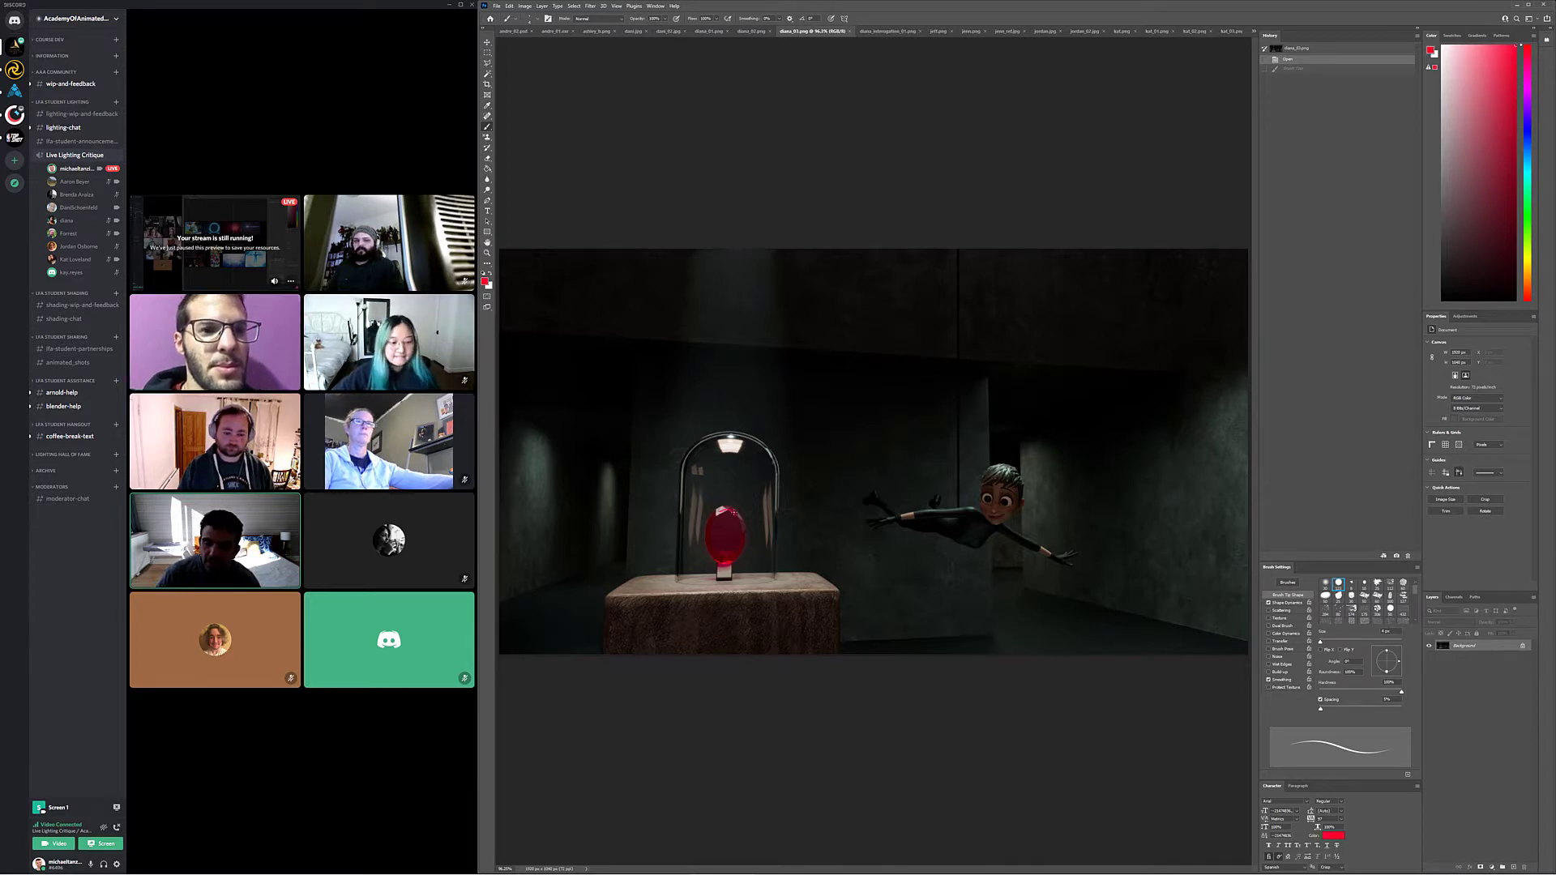
mouse_move(713, 528)
mouse_down()
mouse_move(717, 554)
mouse_move(737, 517)
mouse_up()
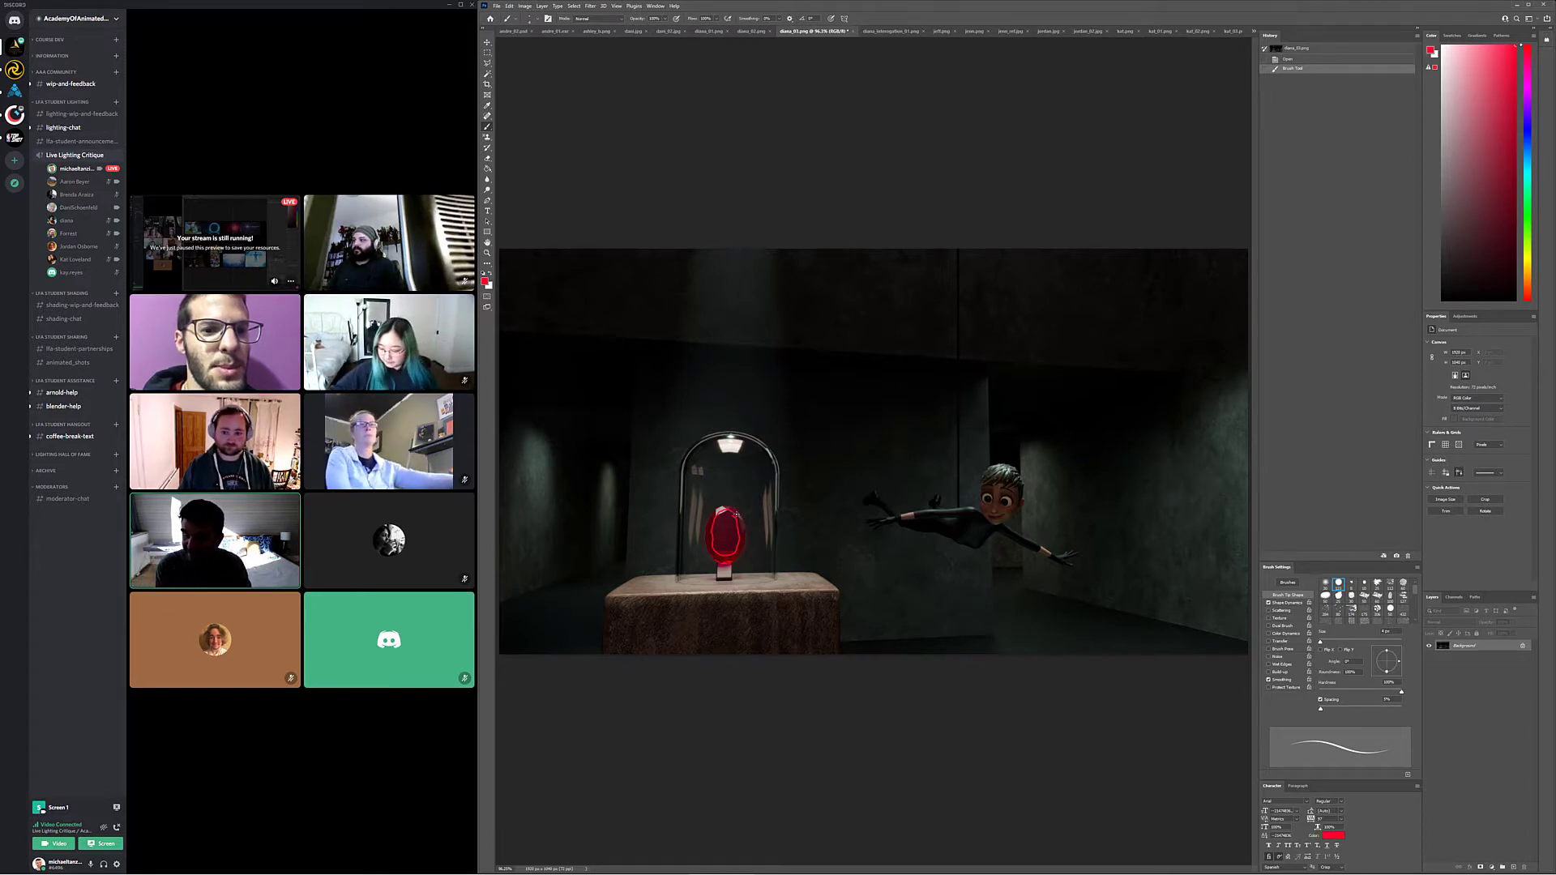
key(ctrl+z)
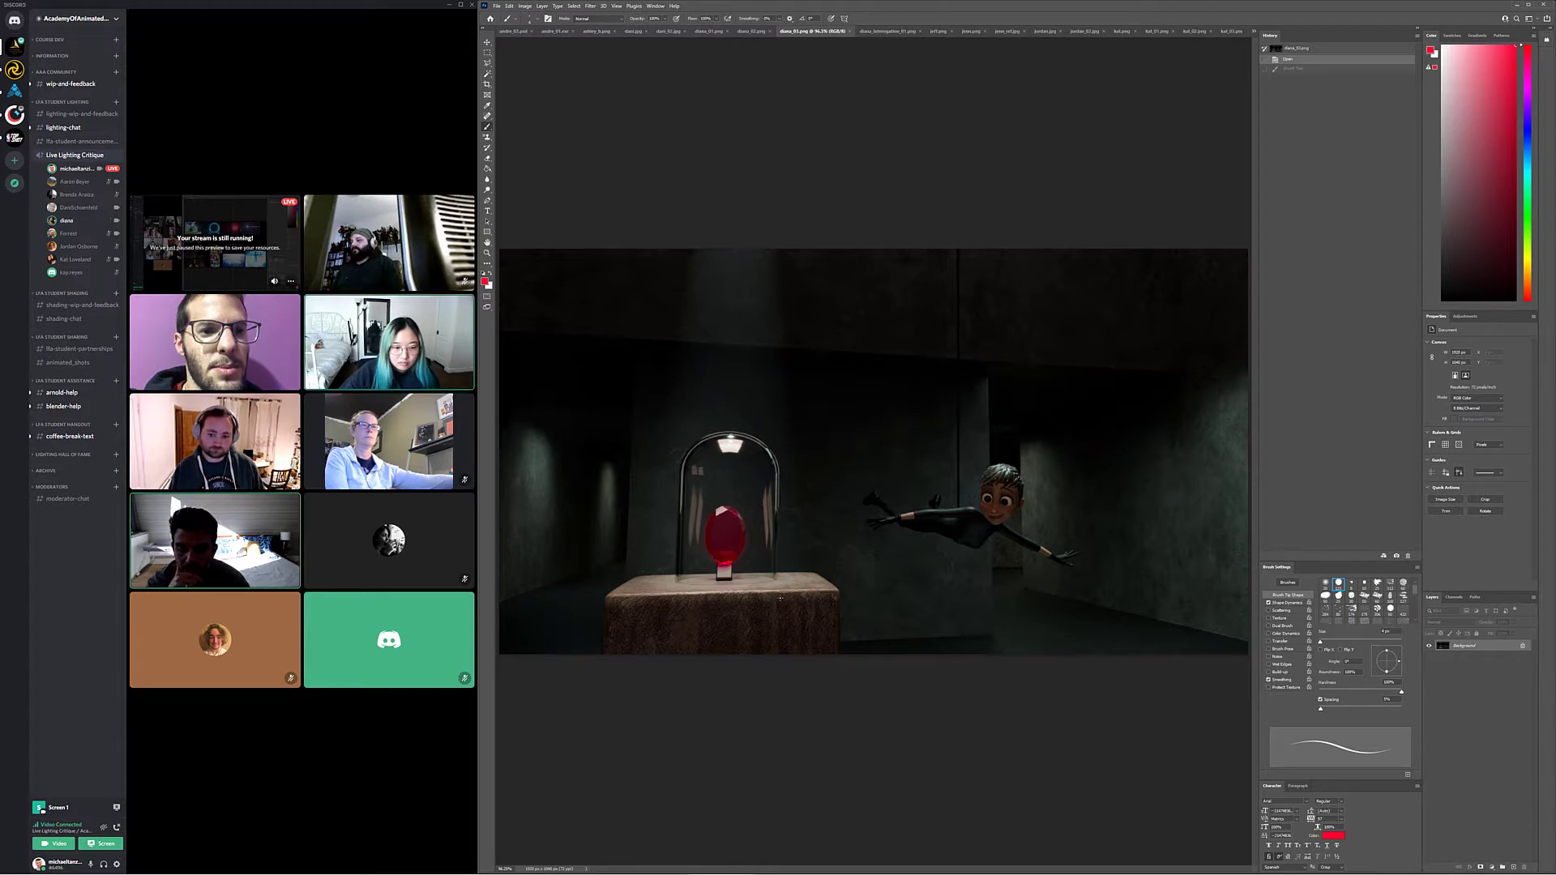
mouse_move(814, 600)
mouse_down()
mouse_move(752, 605)
mouse_move(815, 600)
mouse_up()
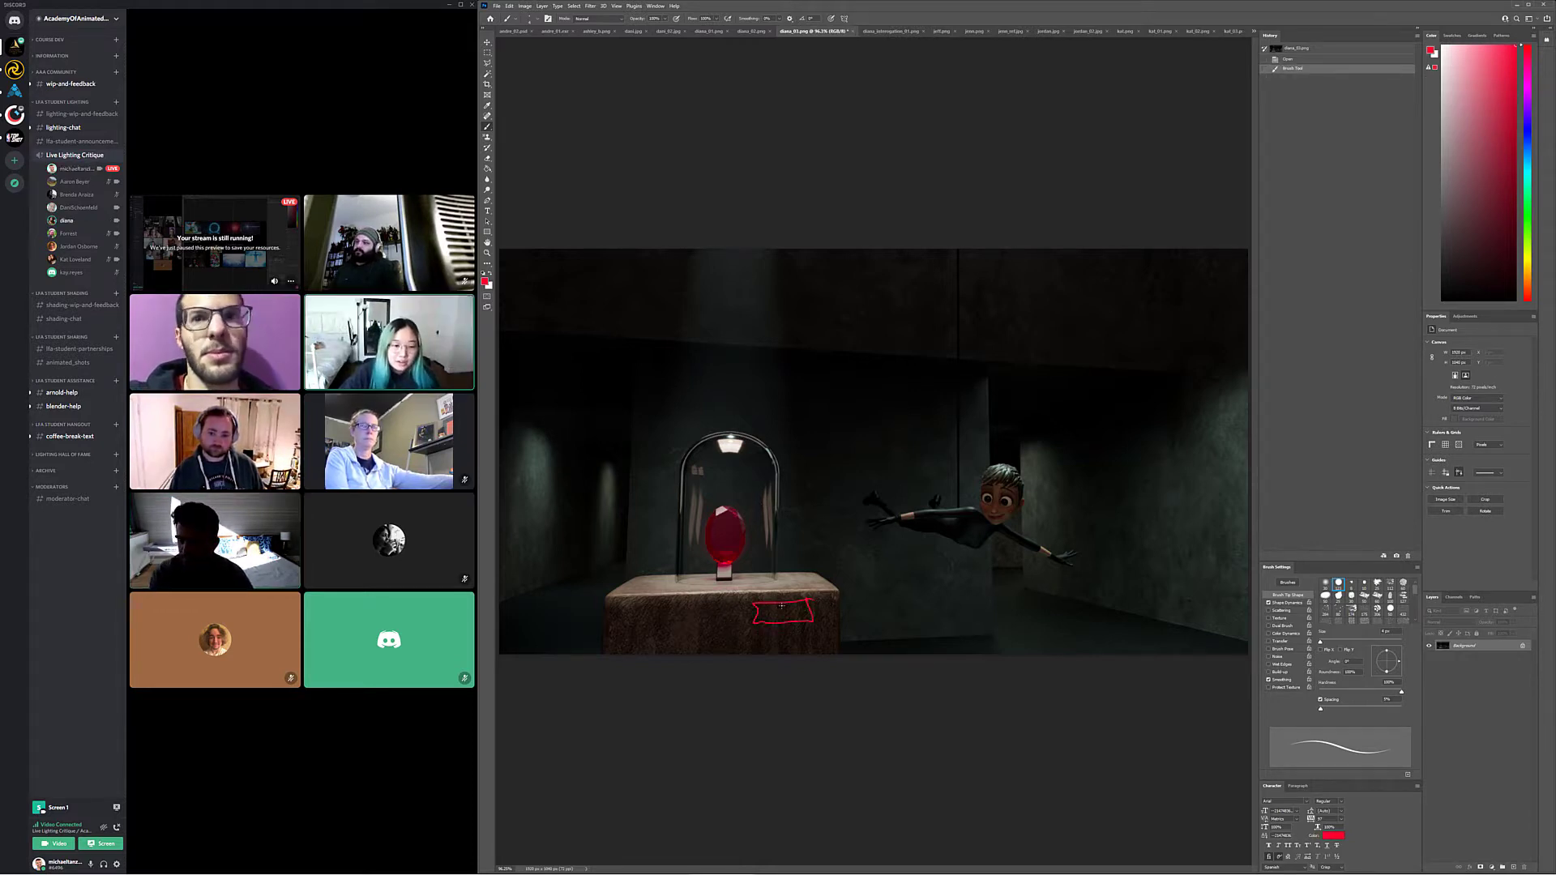
key(ctrl+z)
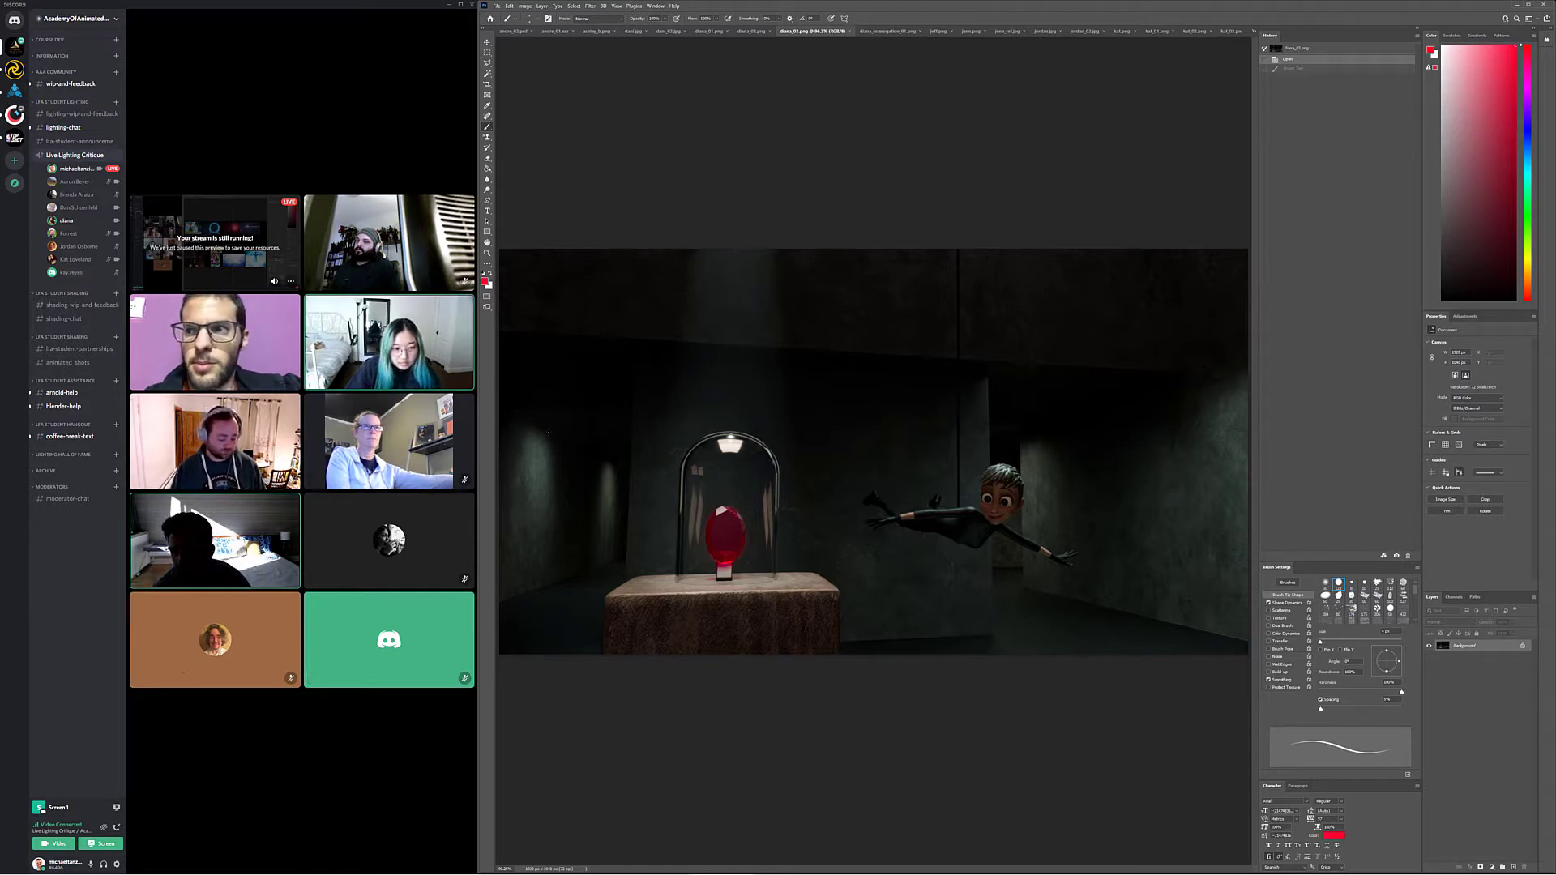
Try red outlines around the two lit wall patches beside the pedestal in the third gem heist render, and undo both
drag(548, 433, 500, 582)
drag(615, 452, 625, 479)
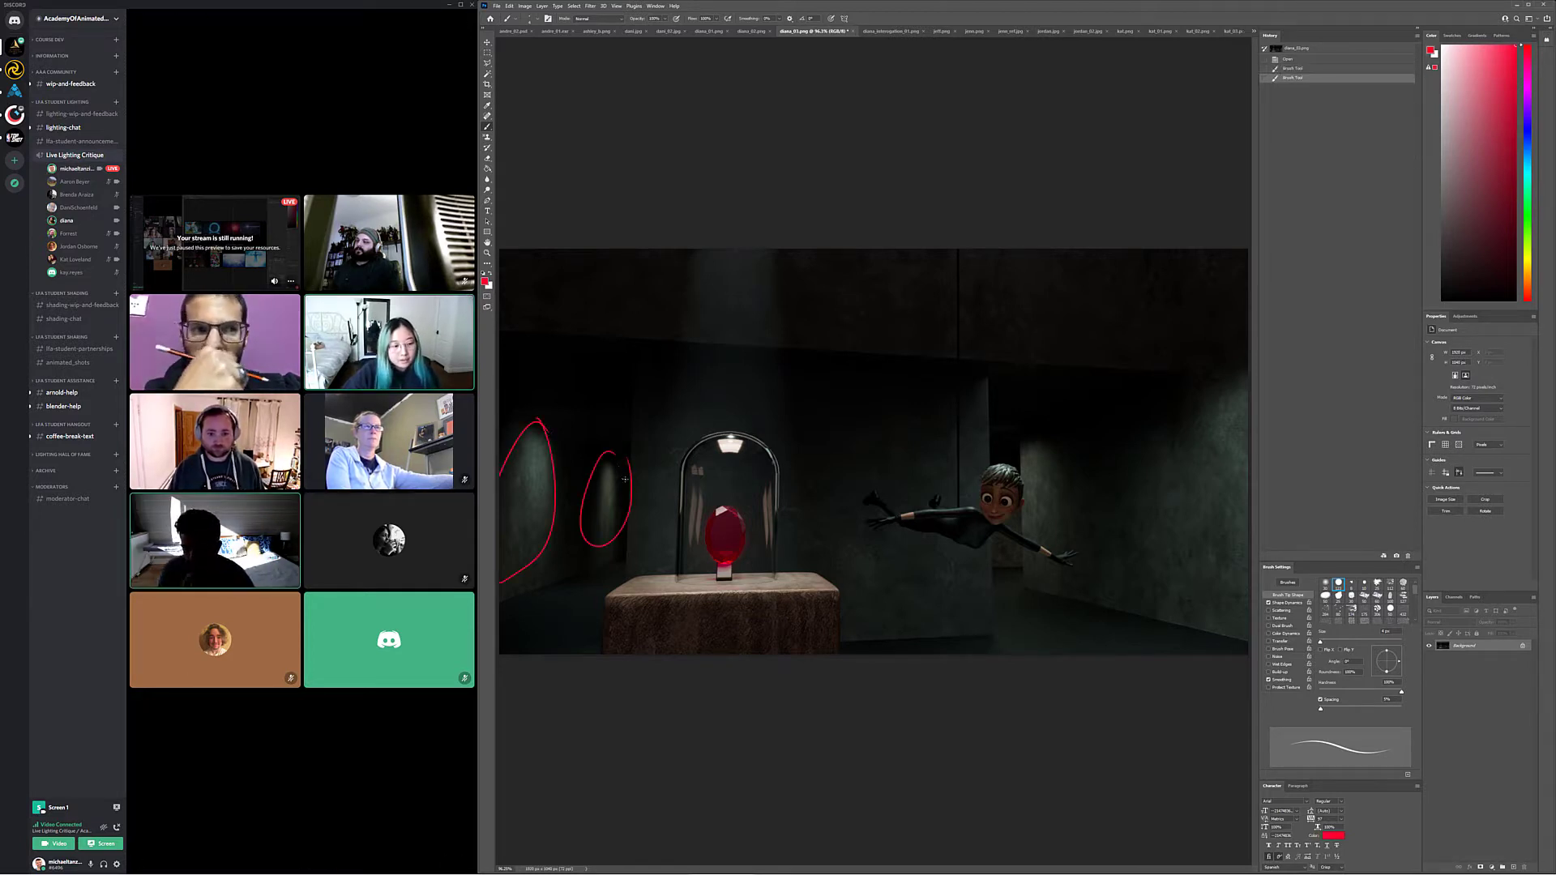
key(ctrl+z)
key(ctrl+z)
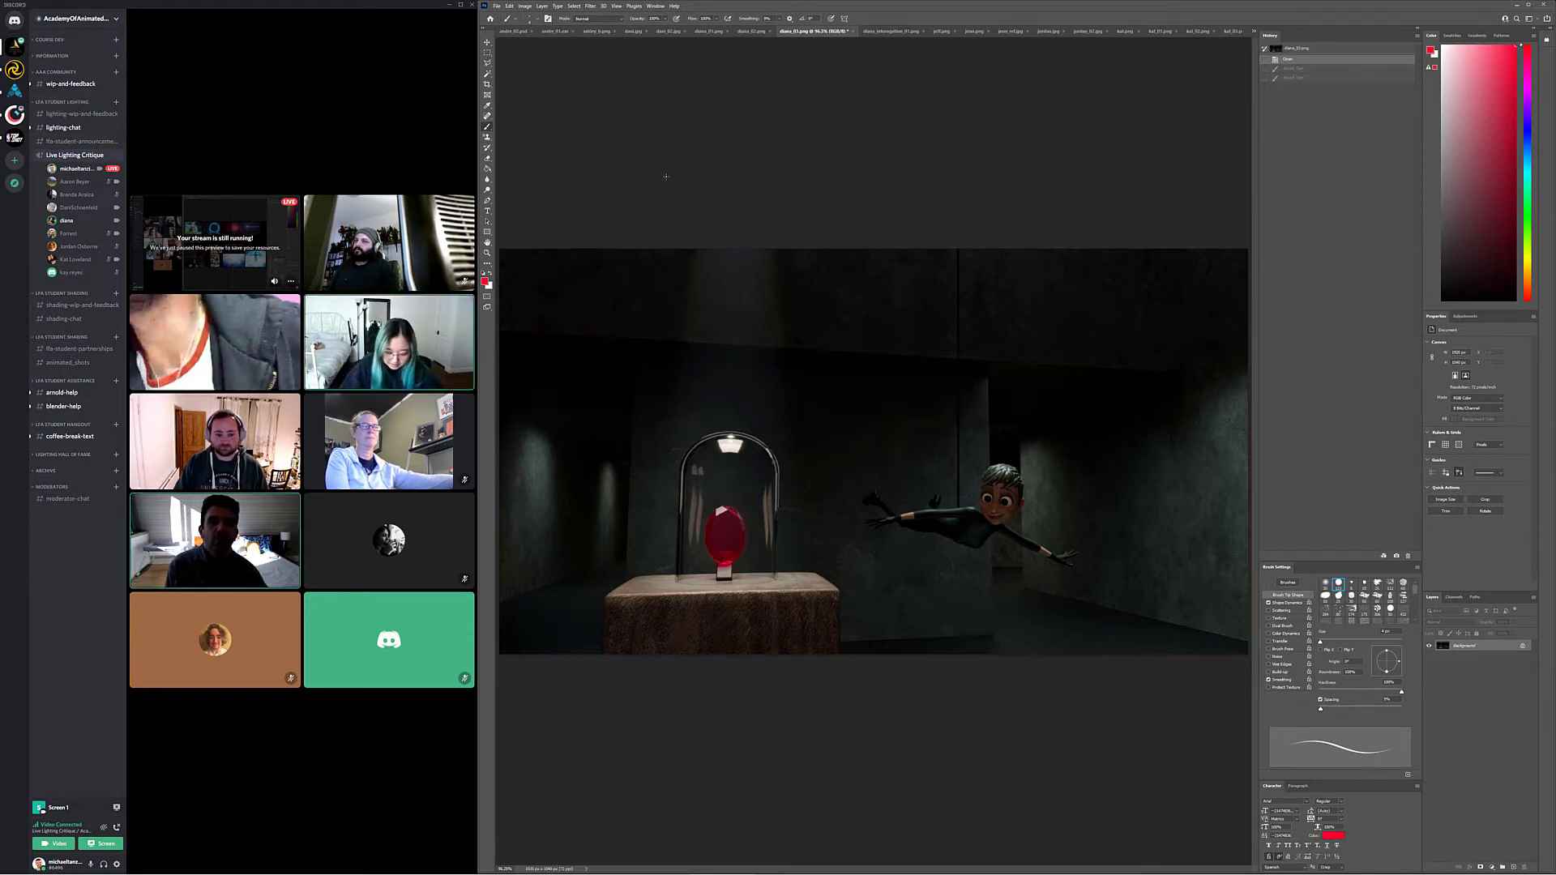
In the interrogation render, try red outlines along the recorder on the table and the character's necklace, undoing each
click(890, 31)
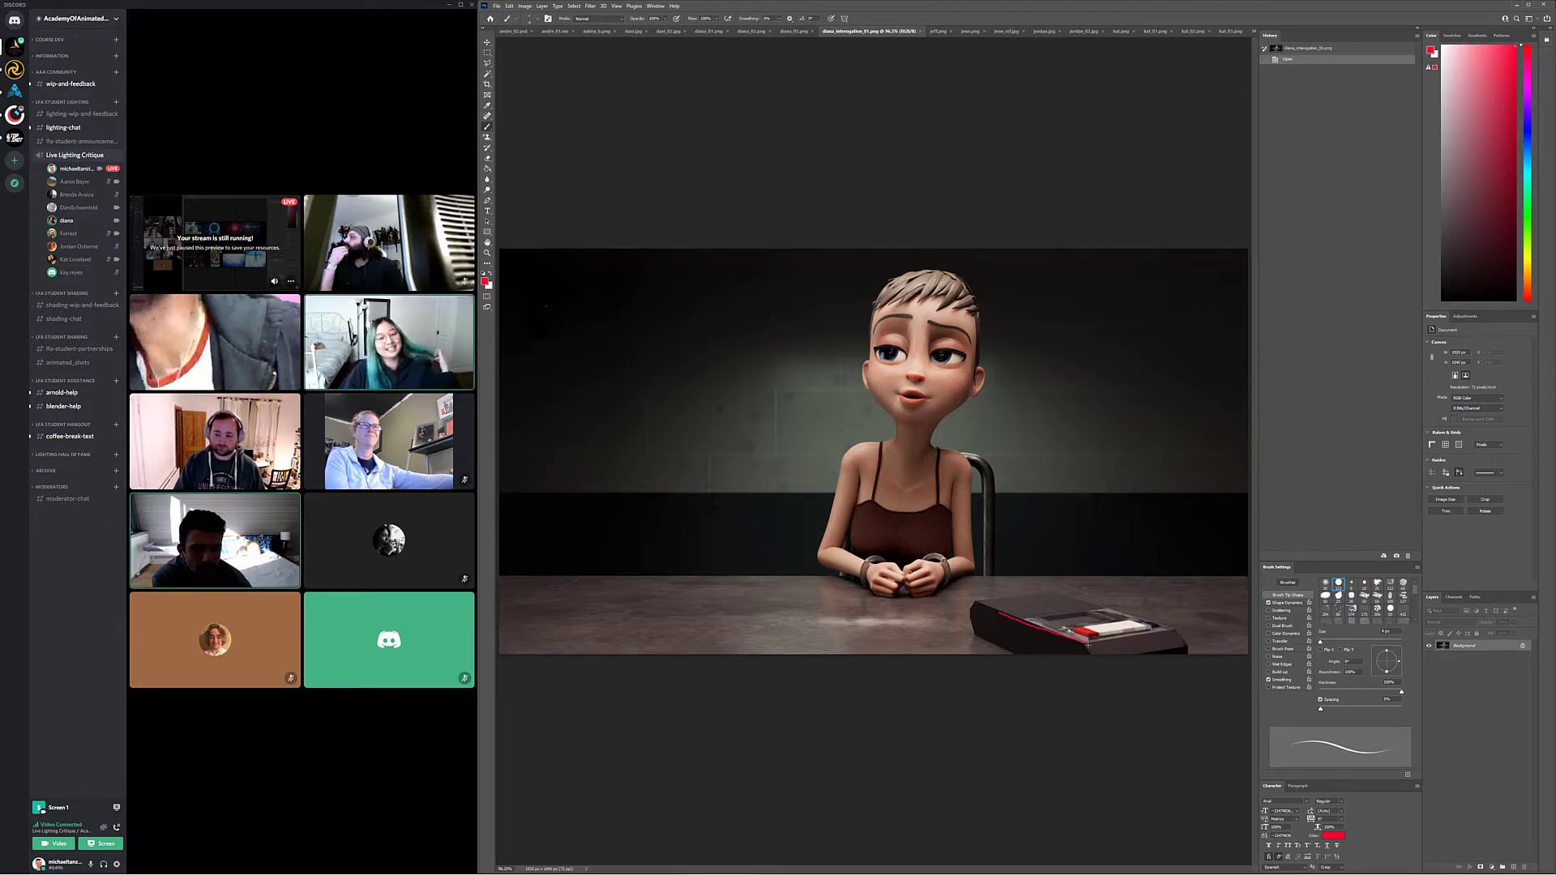
drag(971, 603, 1088, 646)
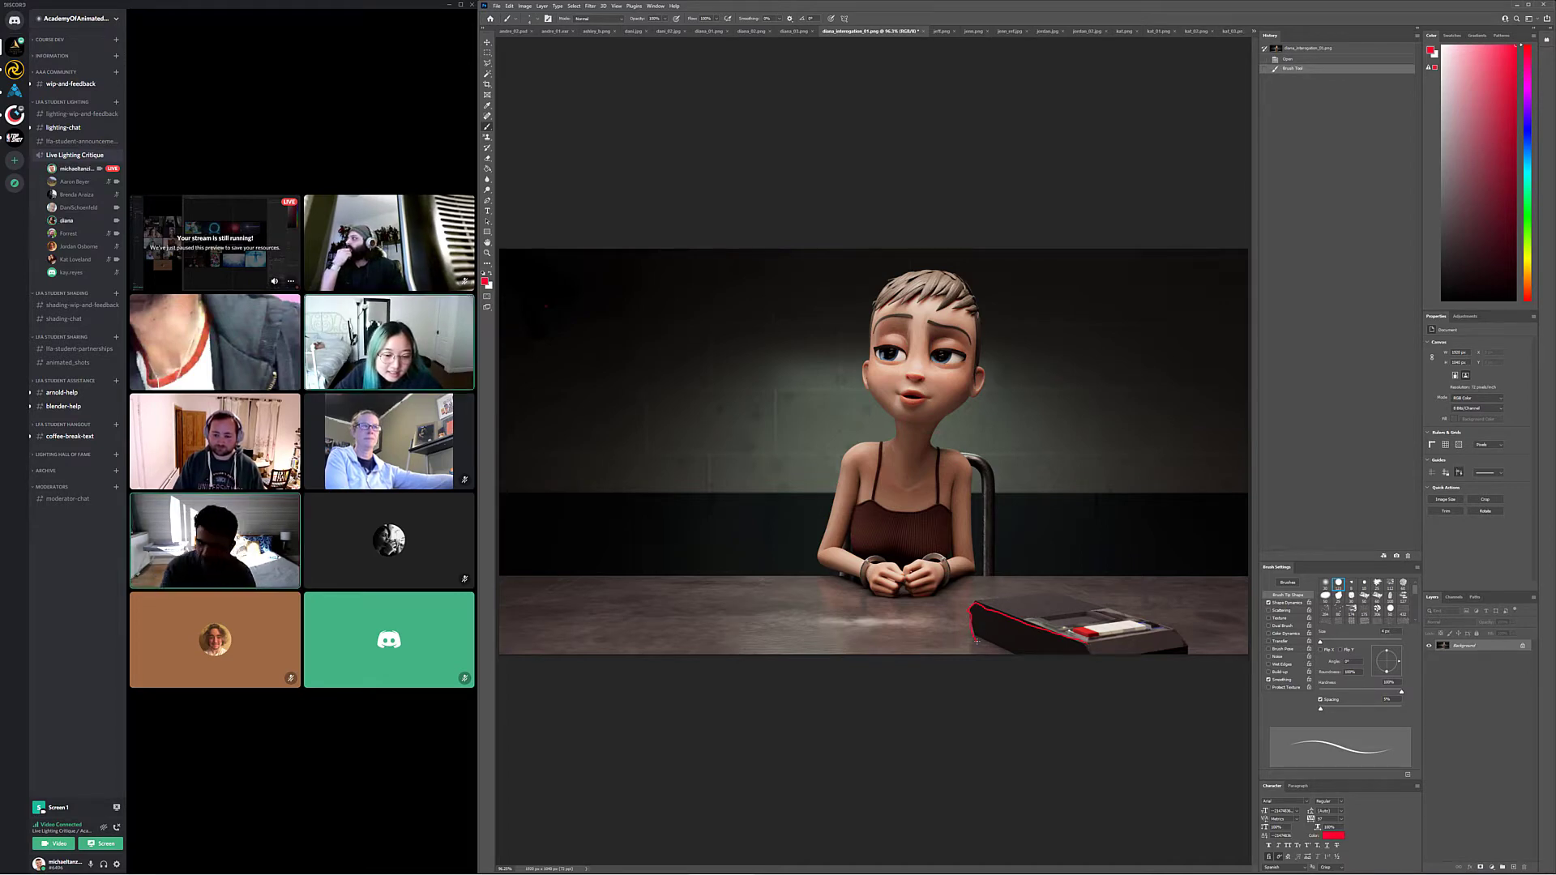
key(ctrl+z)
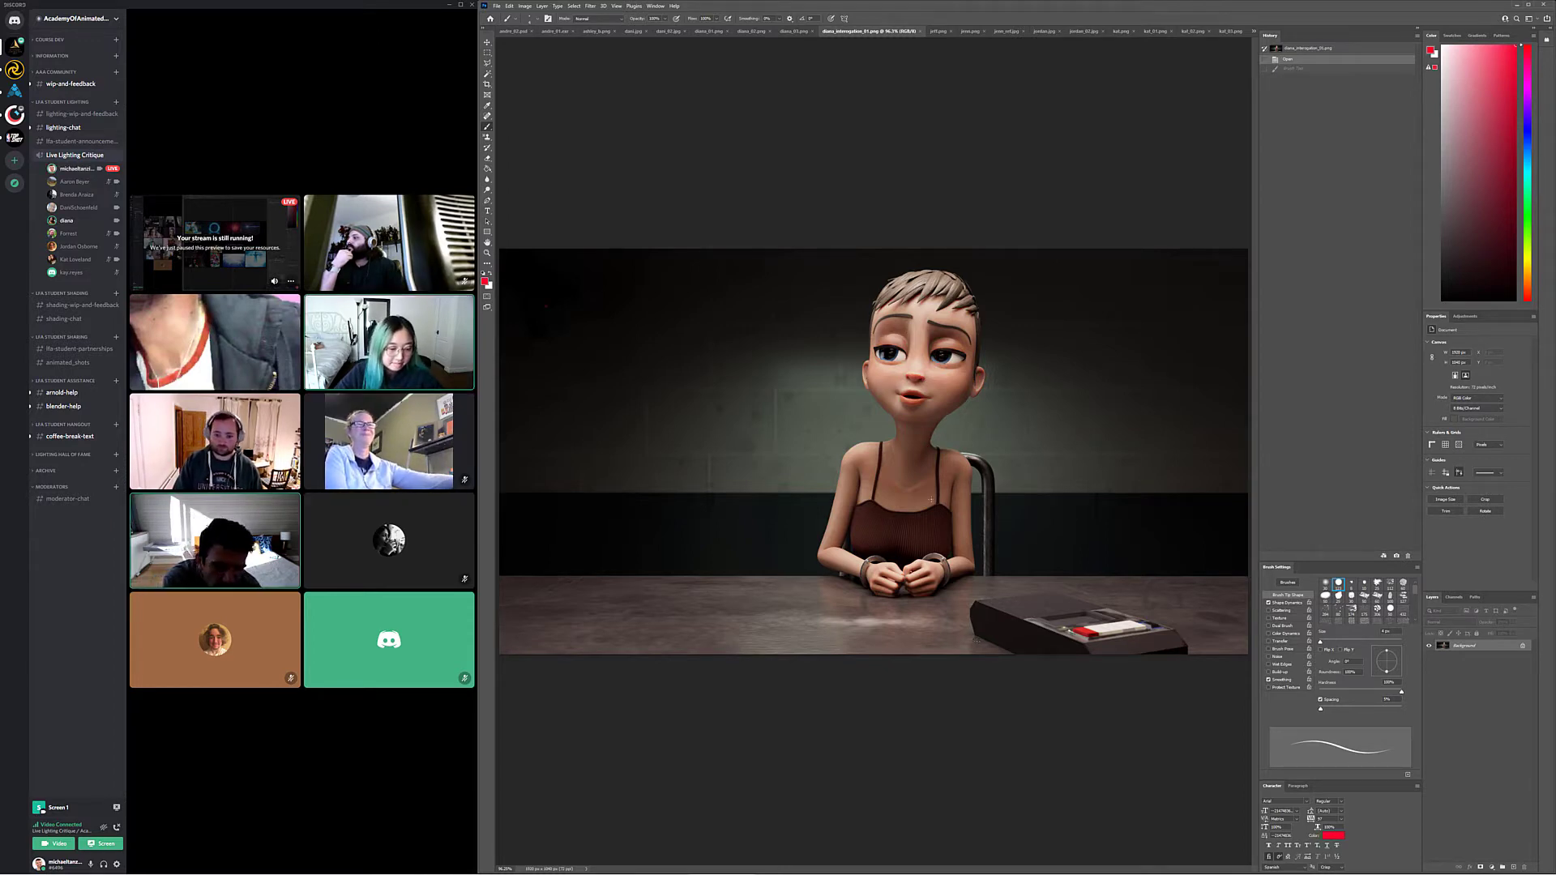
drag(938, 468, 879, 462)
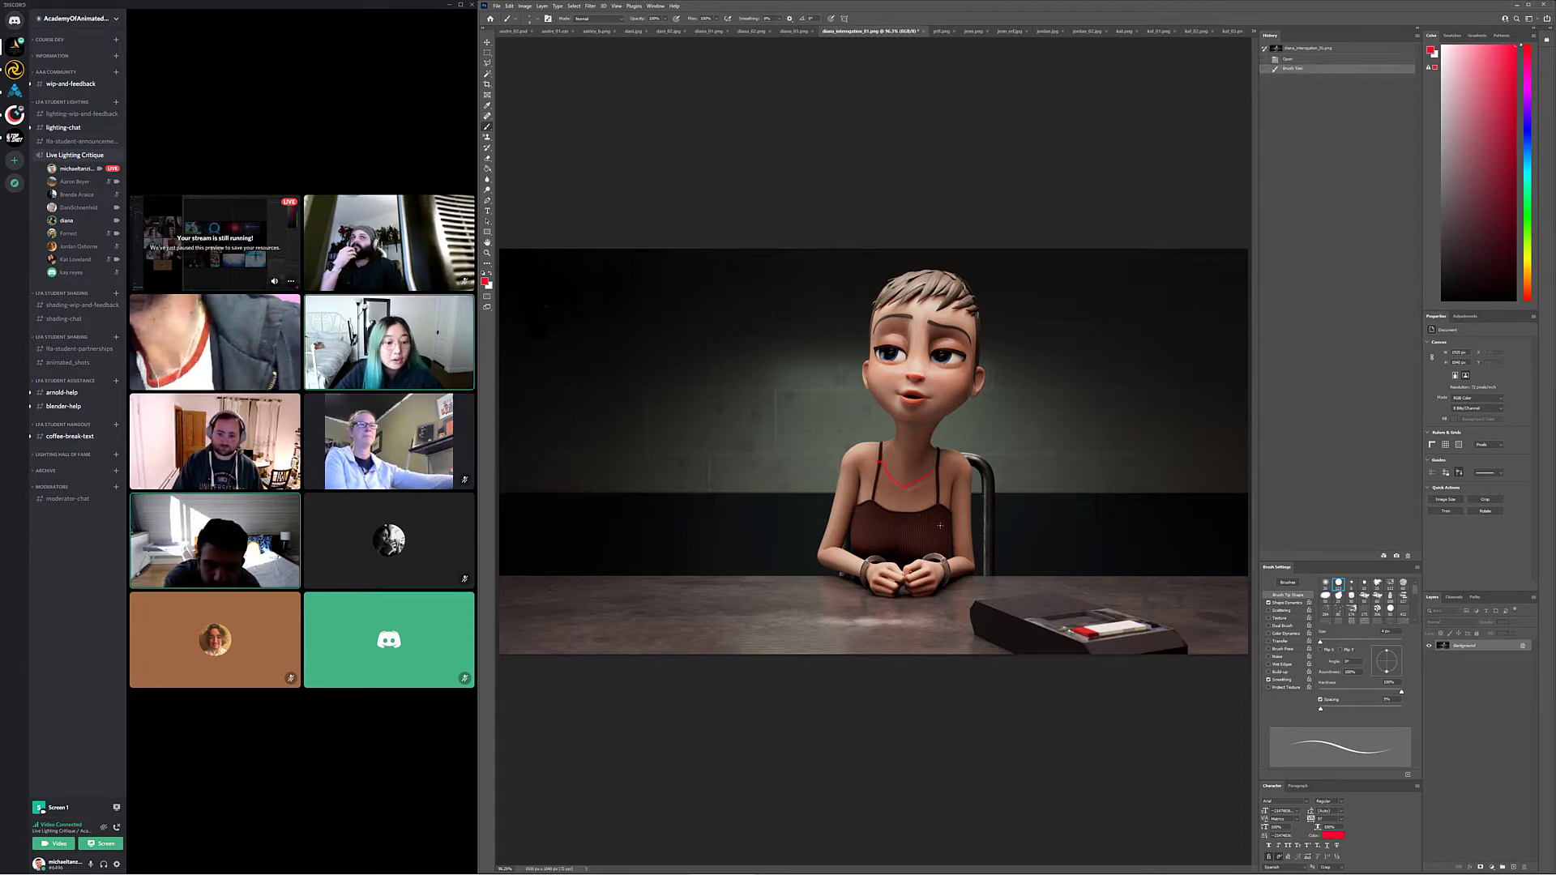
key(ctrl+z)
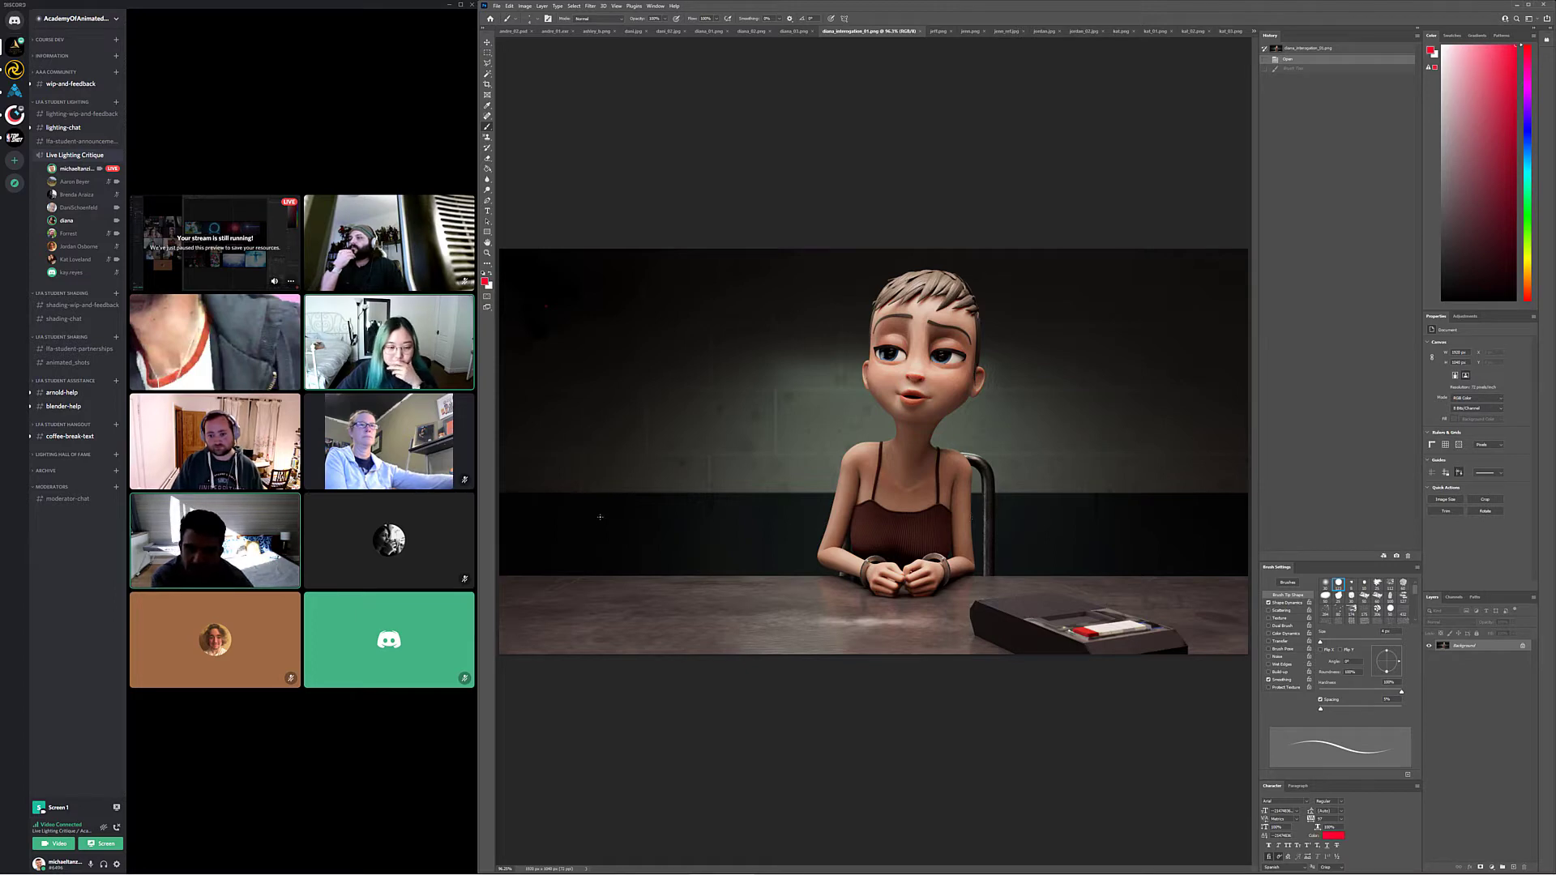
Draw a red arc from the table up to the interrogation character's head, undoing the second arc down to the recorder
mouse_move(685, 585)
mouse_down()
mouse_move(1046, 422)
mouse_move(1064, 621)
mouse_up()
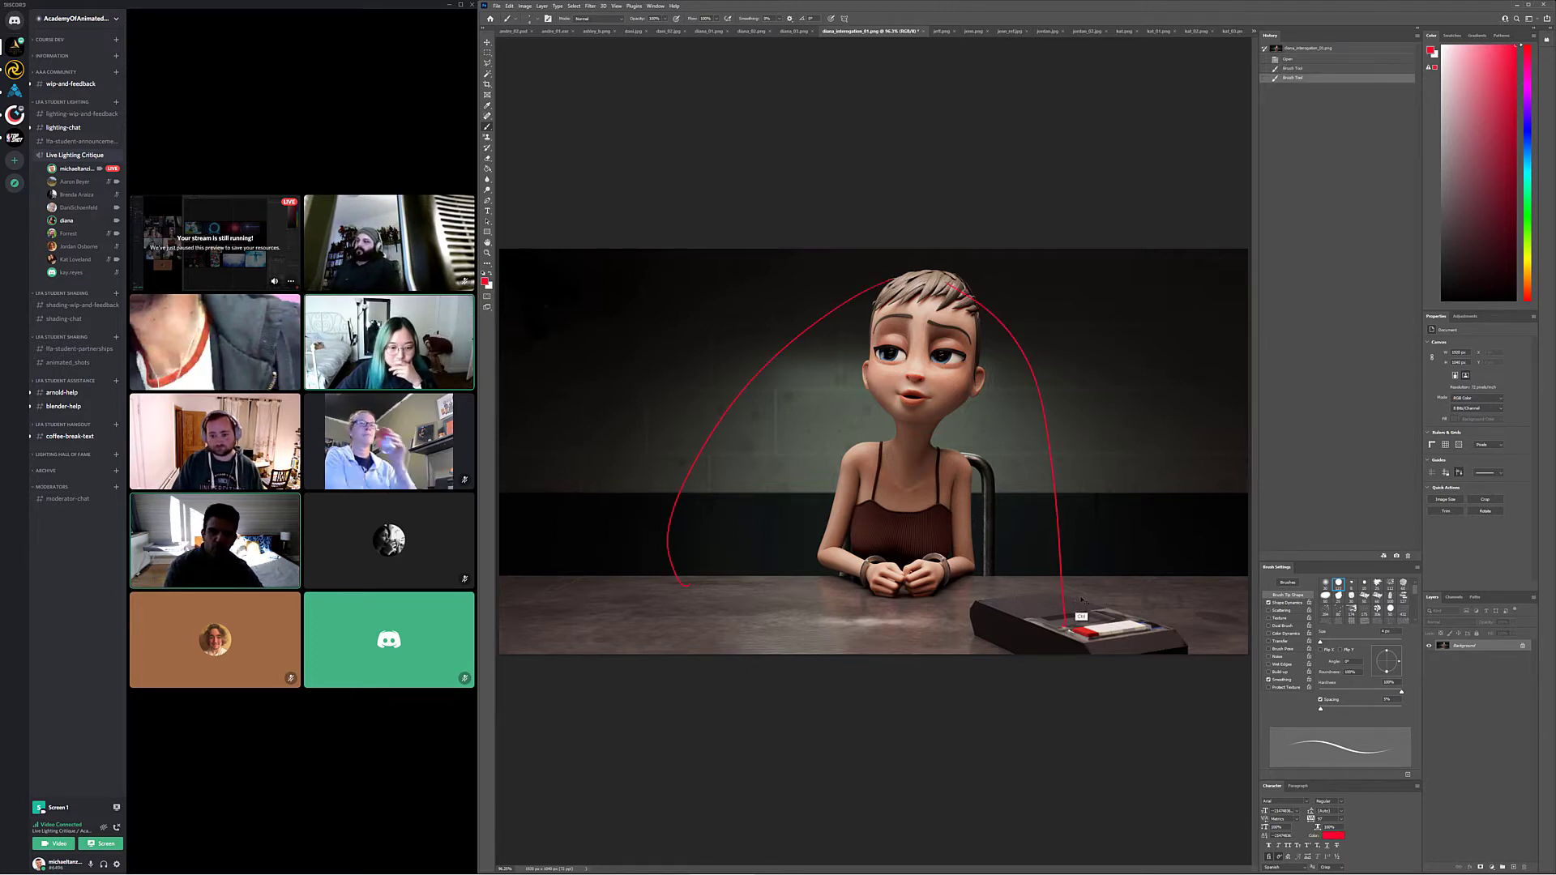
key(ctrl+z)
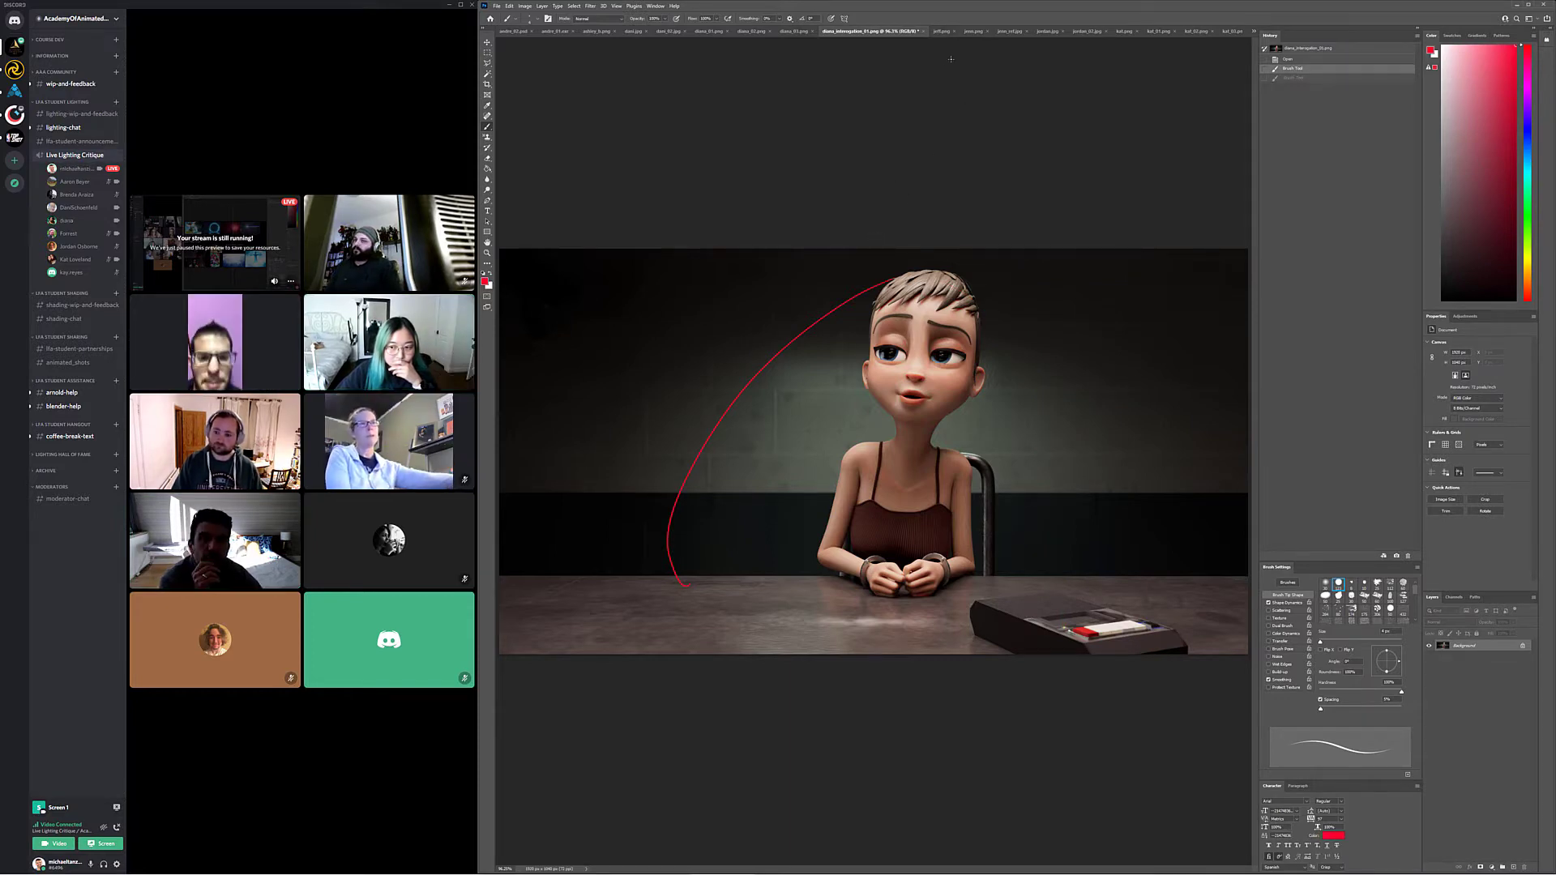
Compare the two versions of the neon city portrait with the pink visor by alternating between them
click(1050, 31)
click(1091, 32)
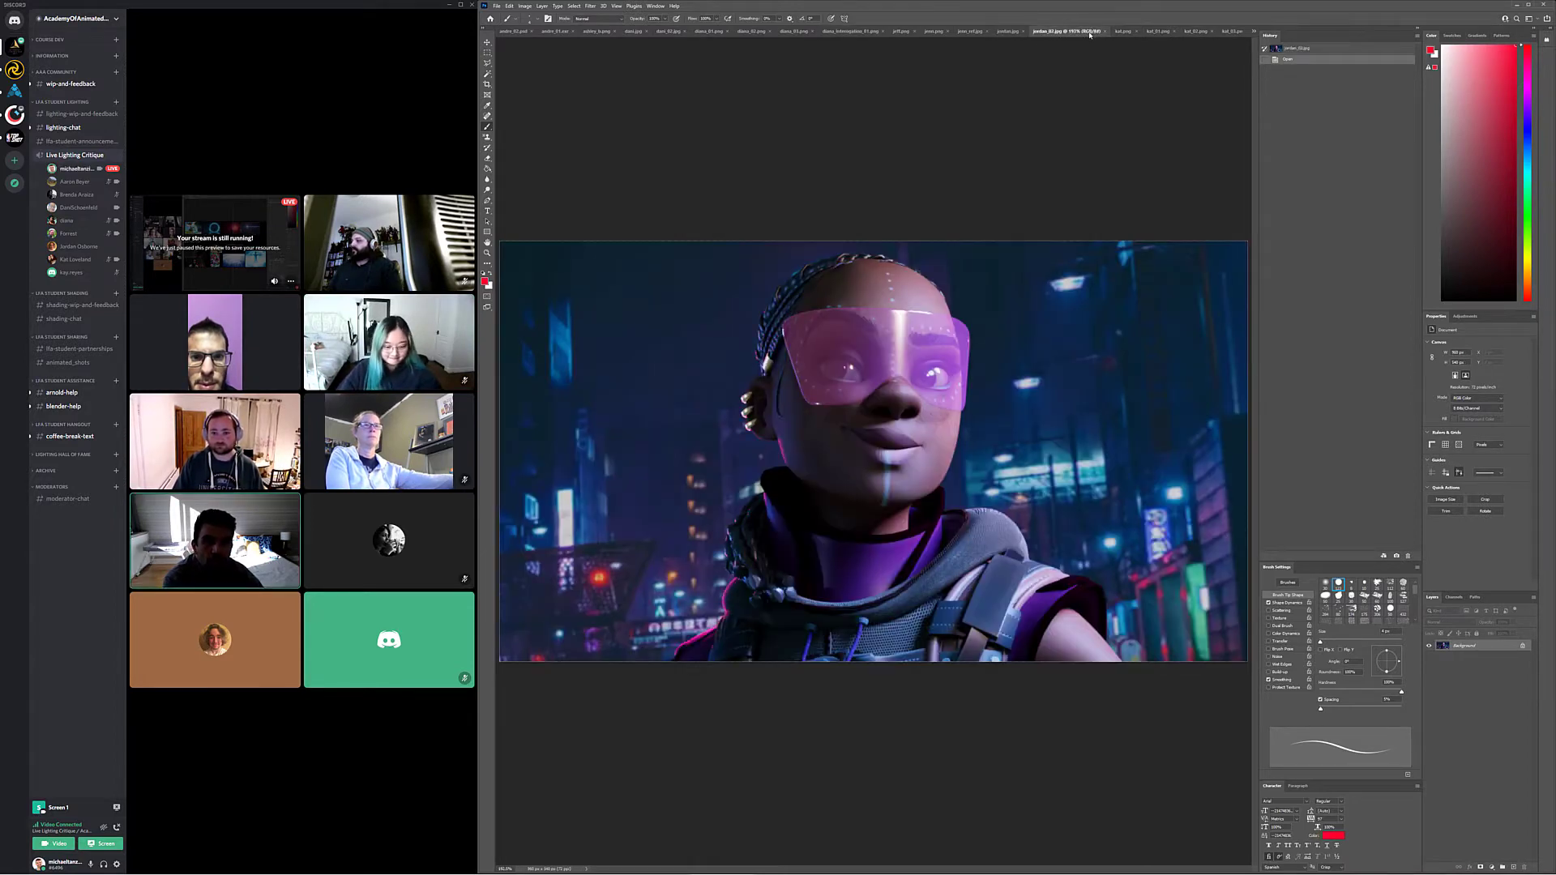
click(1009, 32)
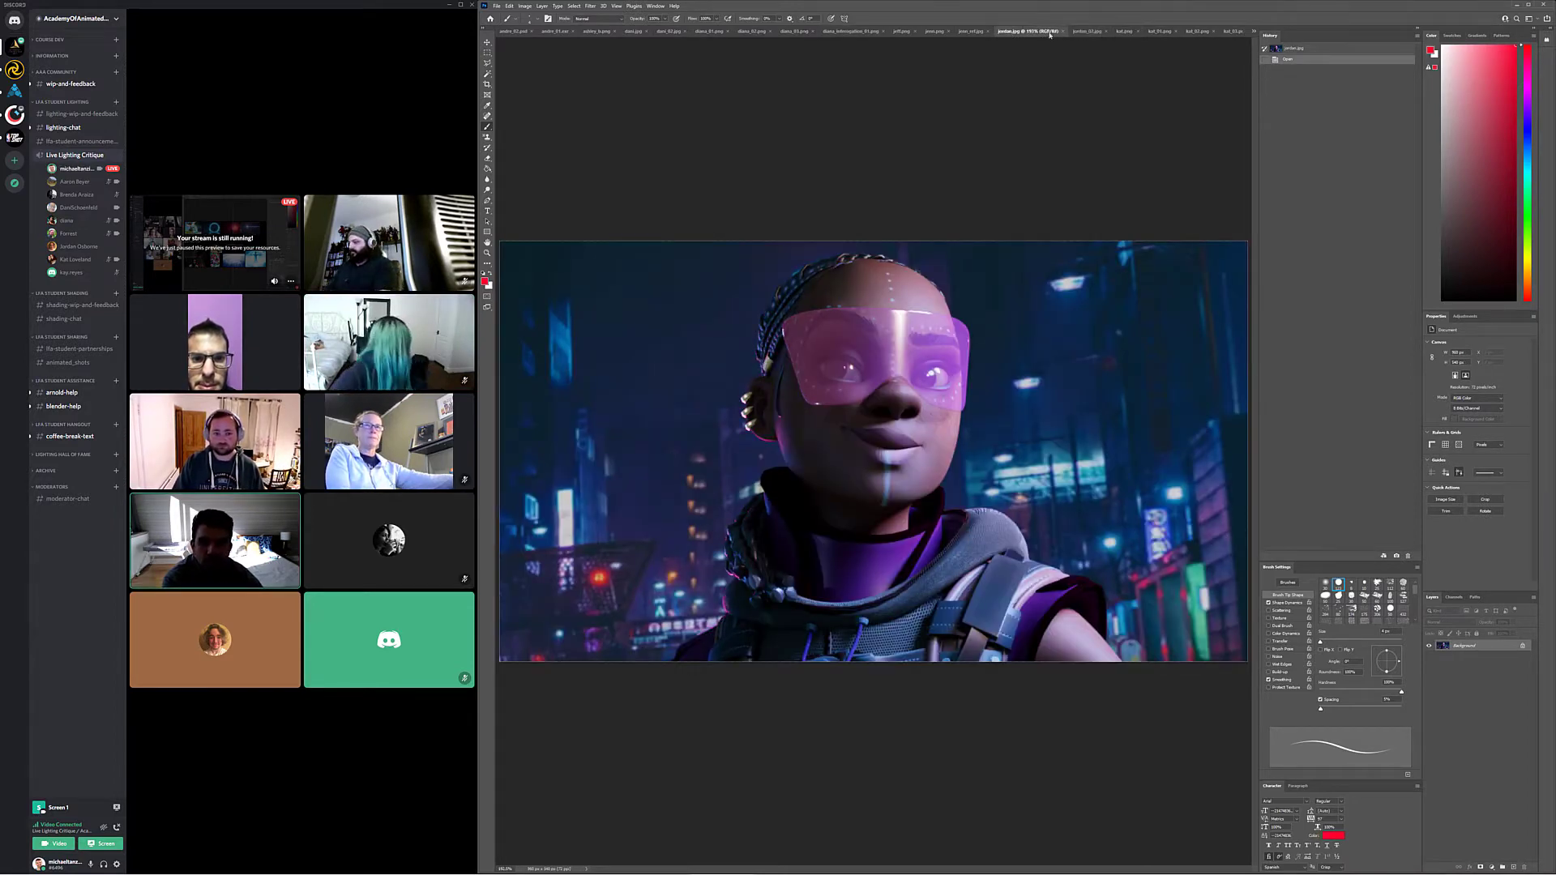
click(1083, 32)
click(1013, 31)
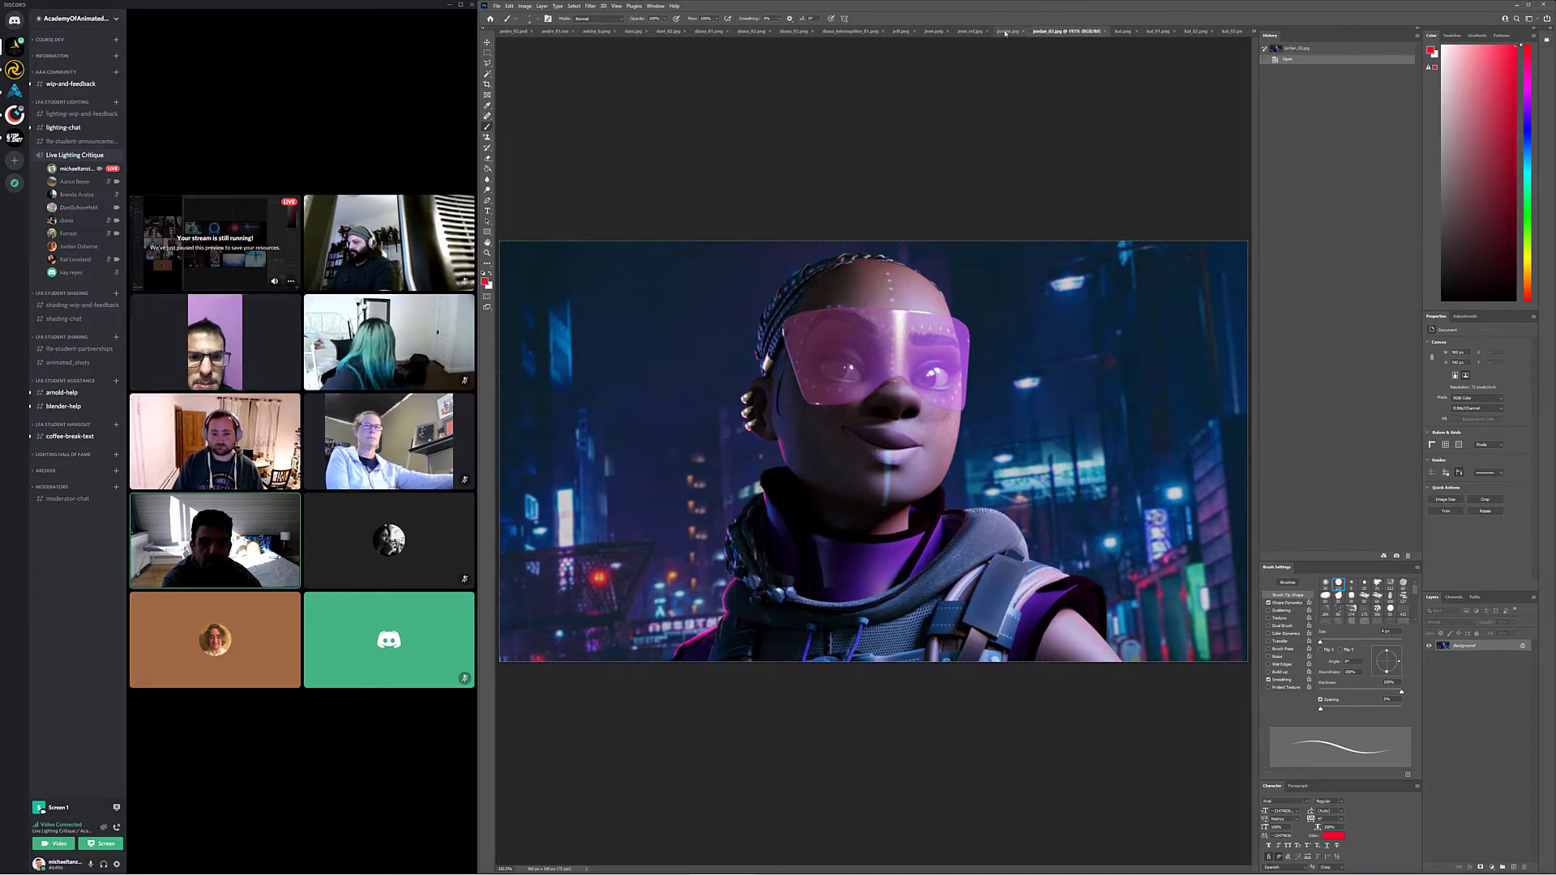
click(1083, 33)
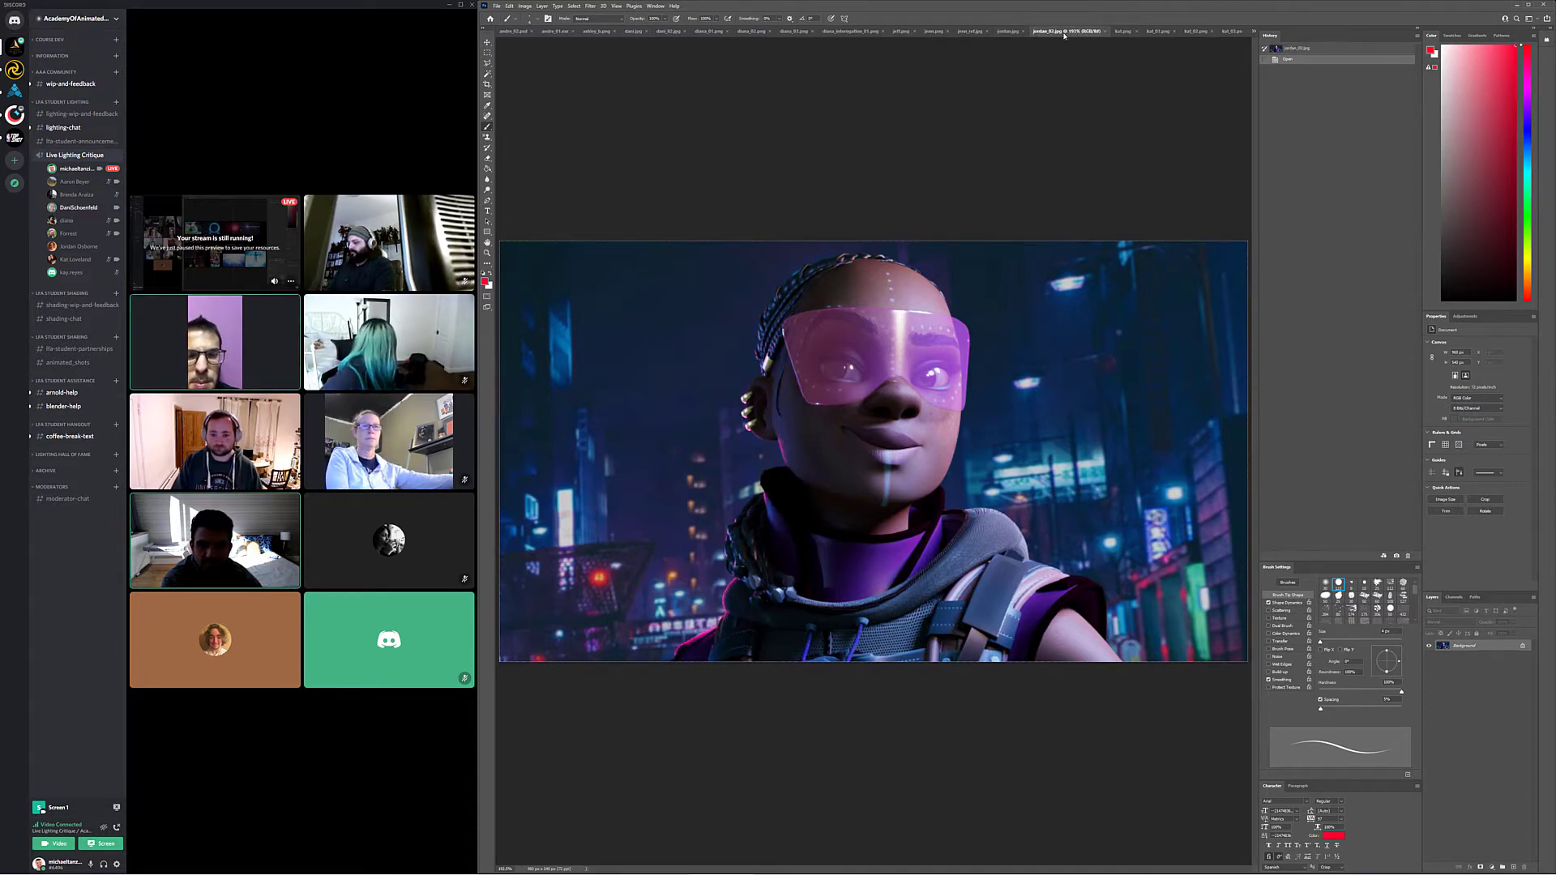
click(1011, 32)
click(1080, 33)
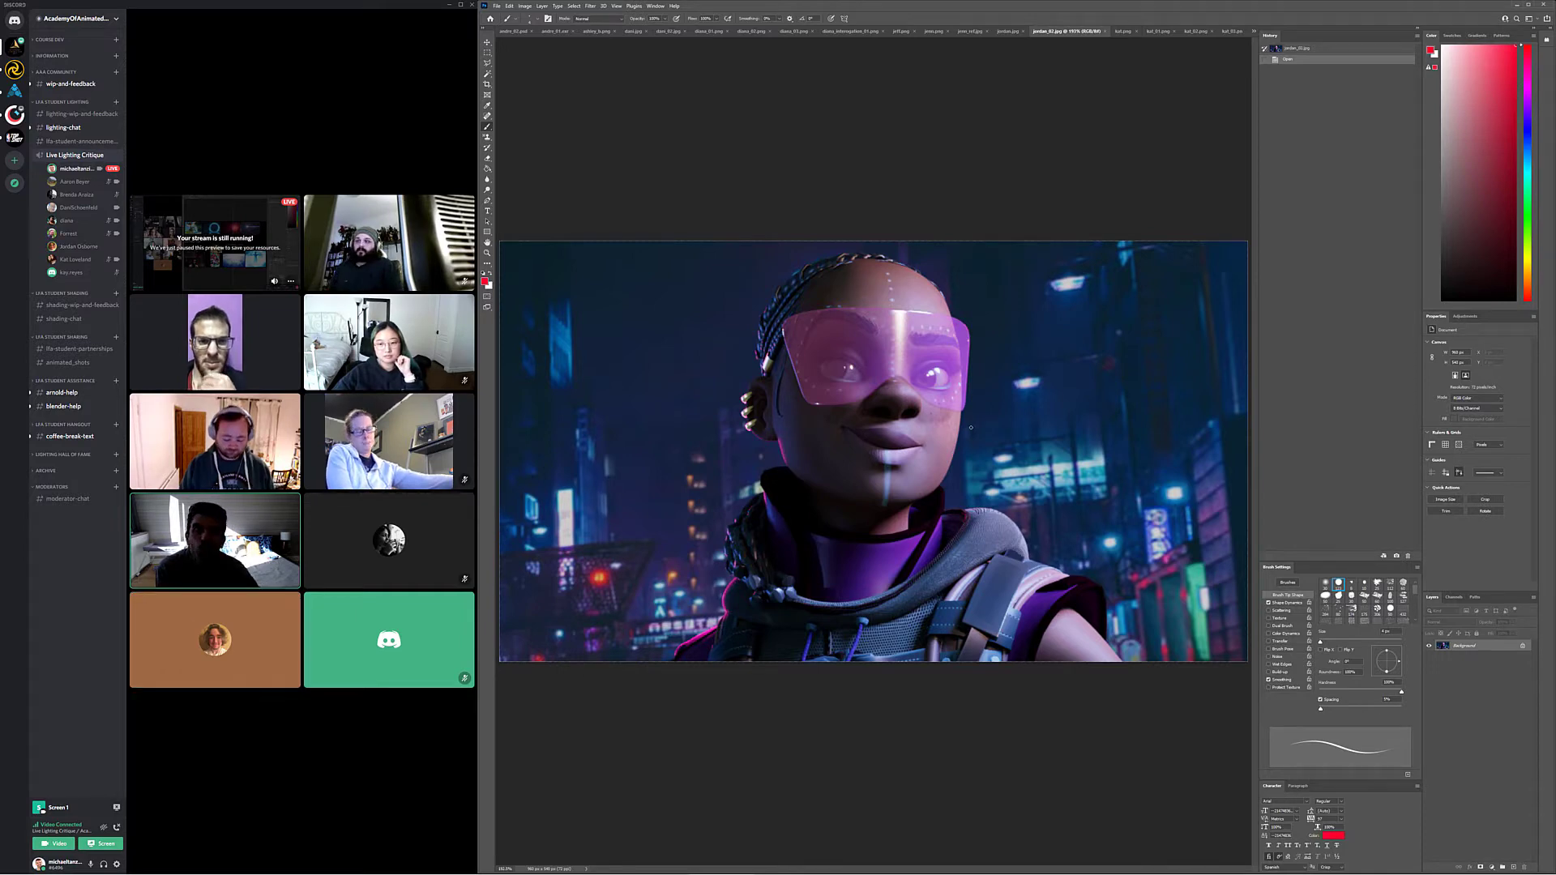
Close the three gem heist renders without saving their changes
click(770, 31)
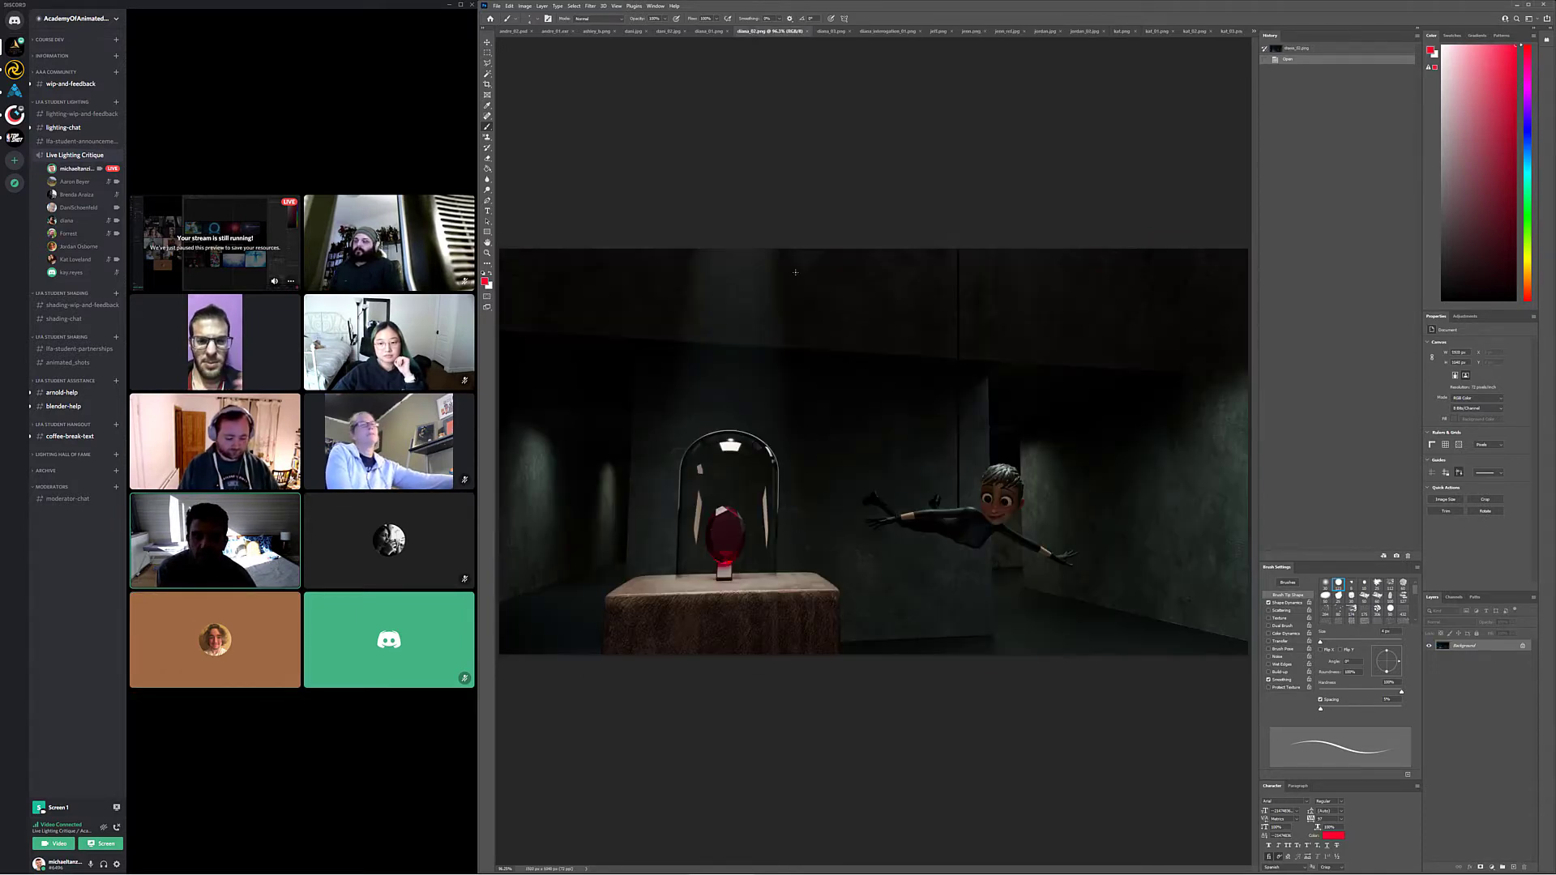
click(709, 30)
click(770, 31)
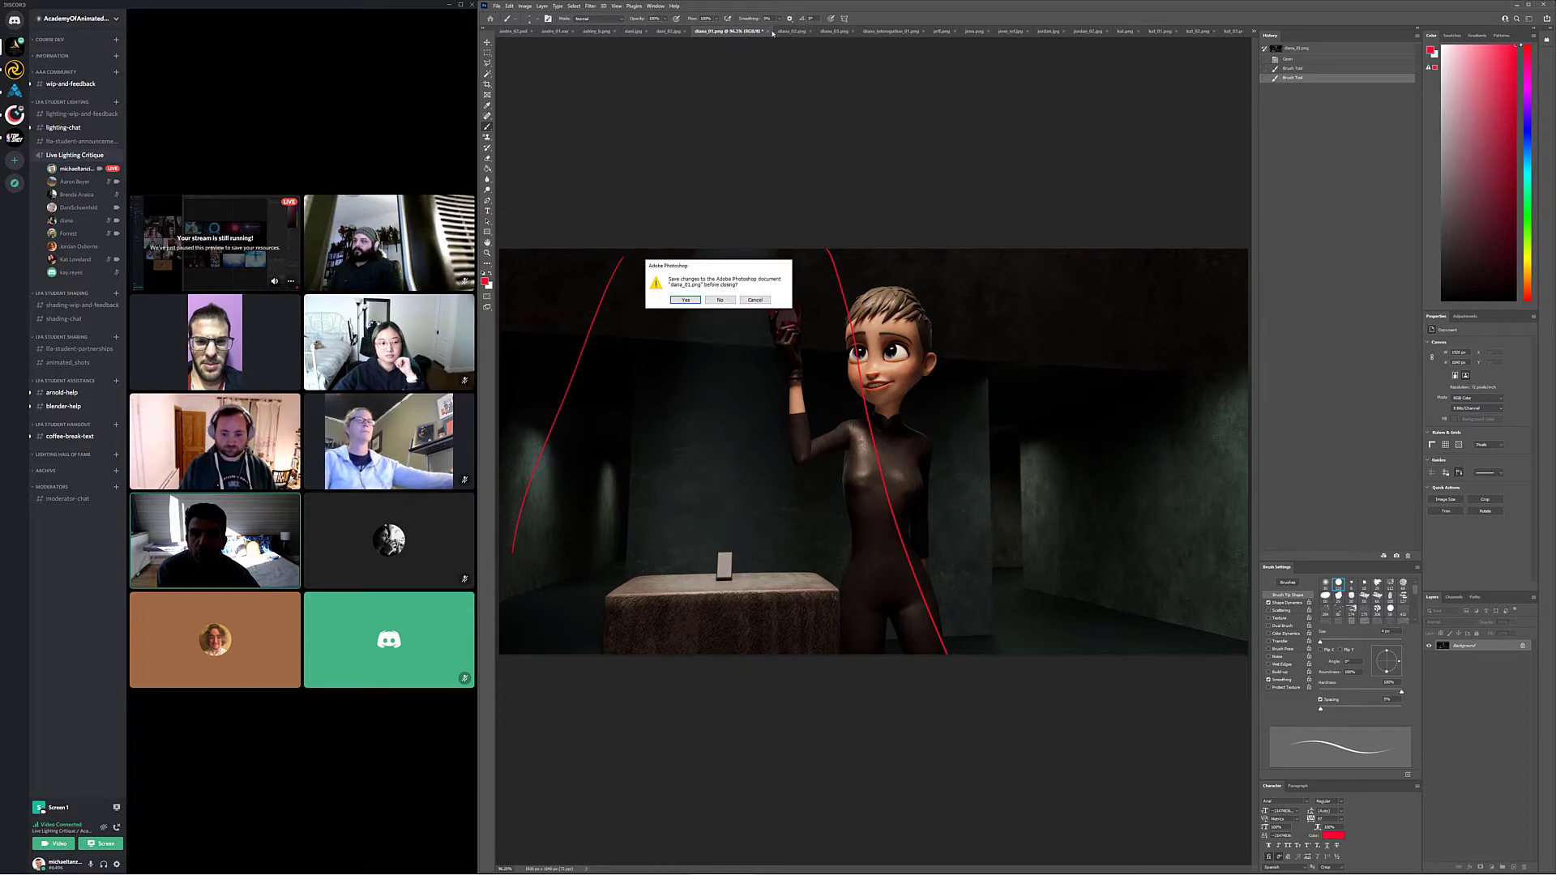
click(721, 302)
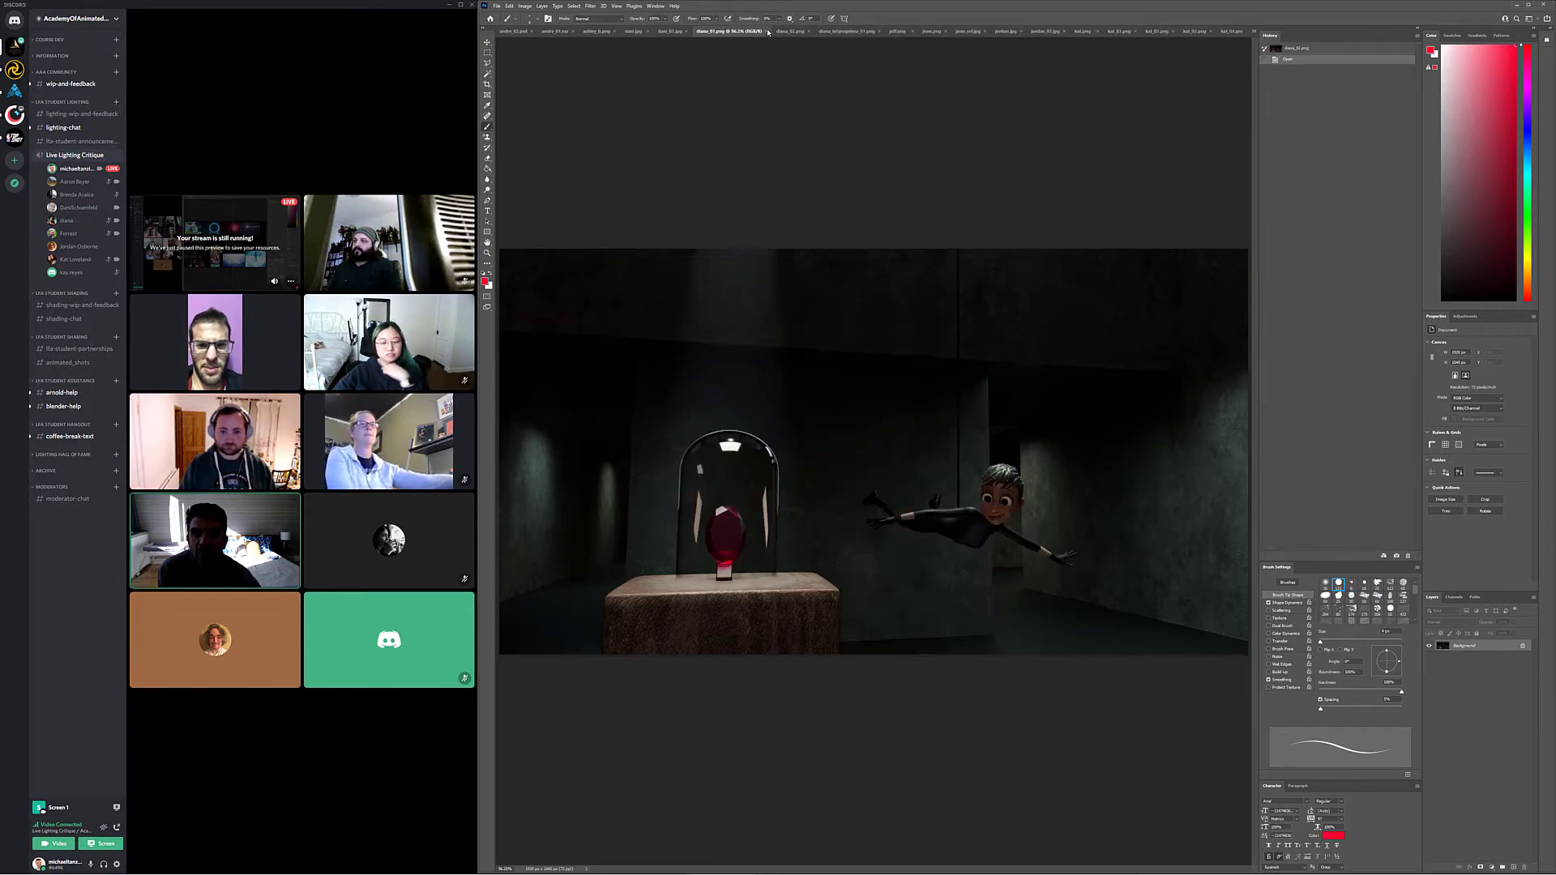
click(768, 30)
click(769, 31)
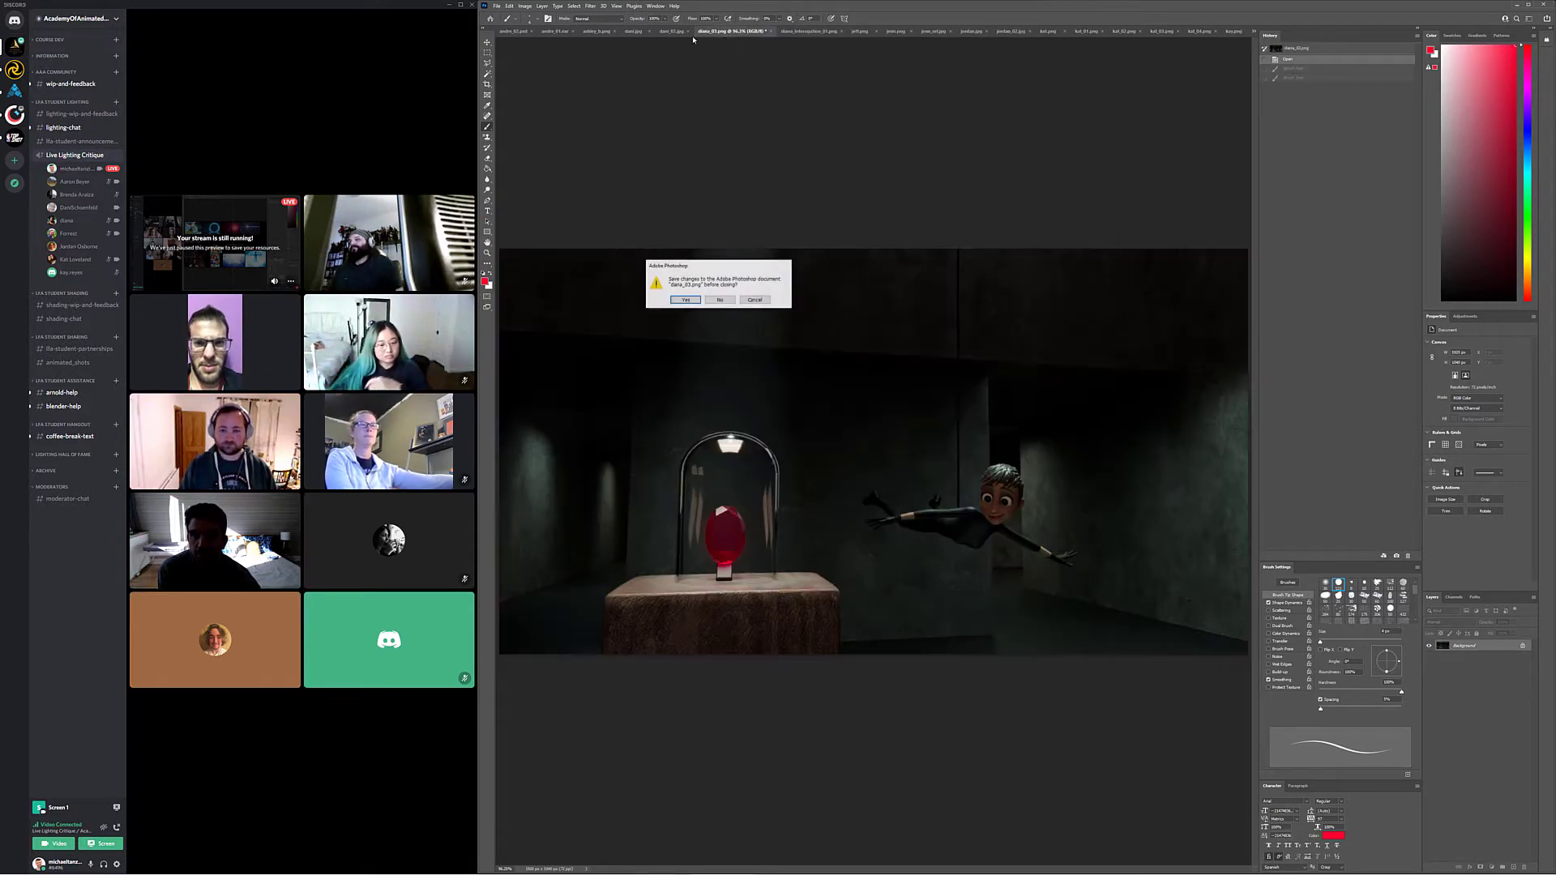
click(720, 300)
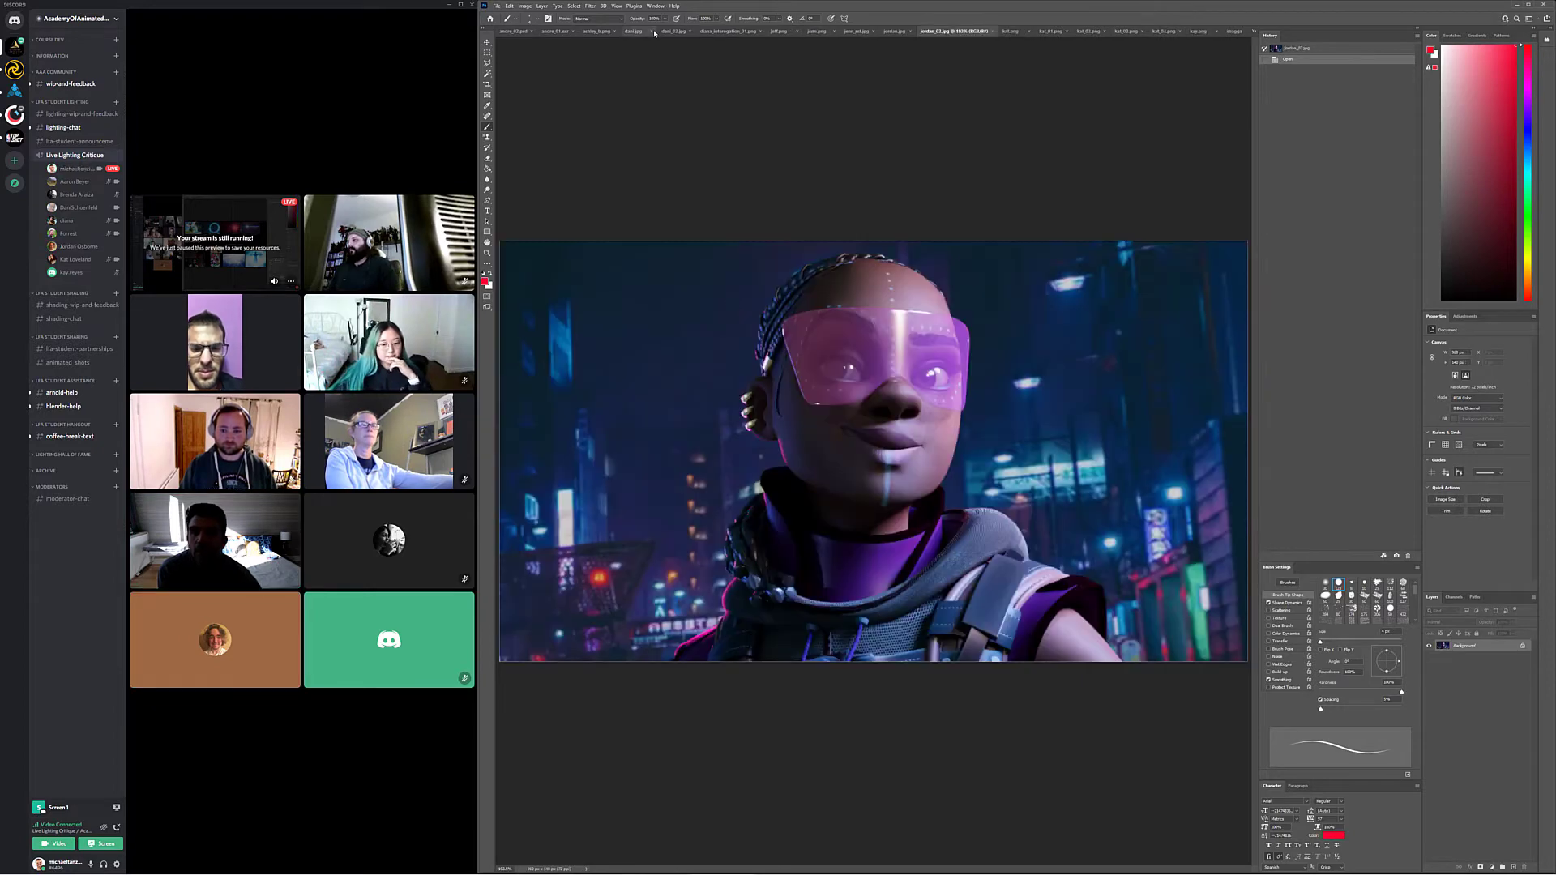
Close the two fireplace room renders
click(655, 32)
click(597, 31)
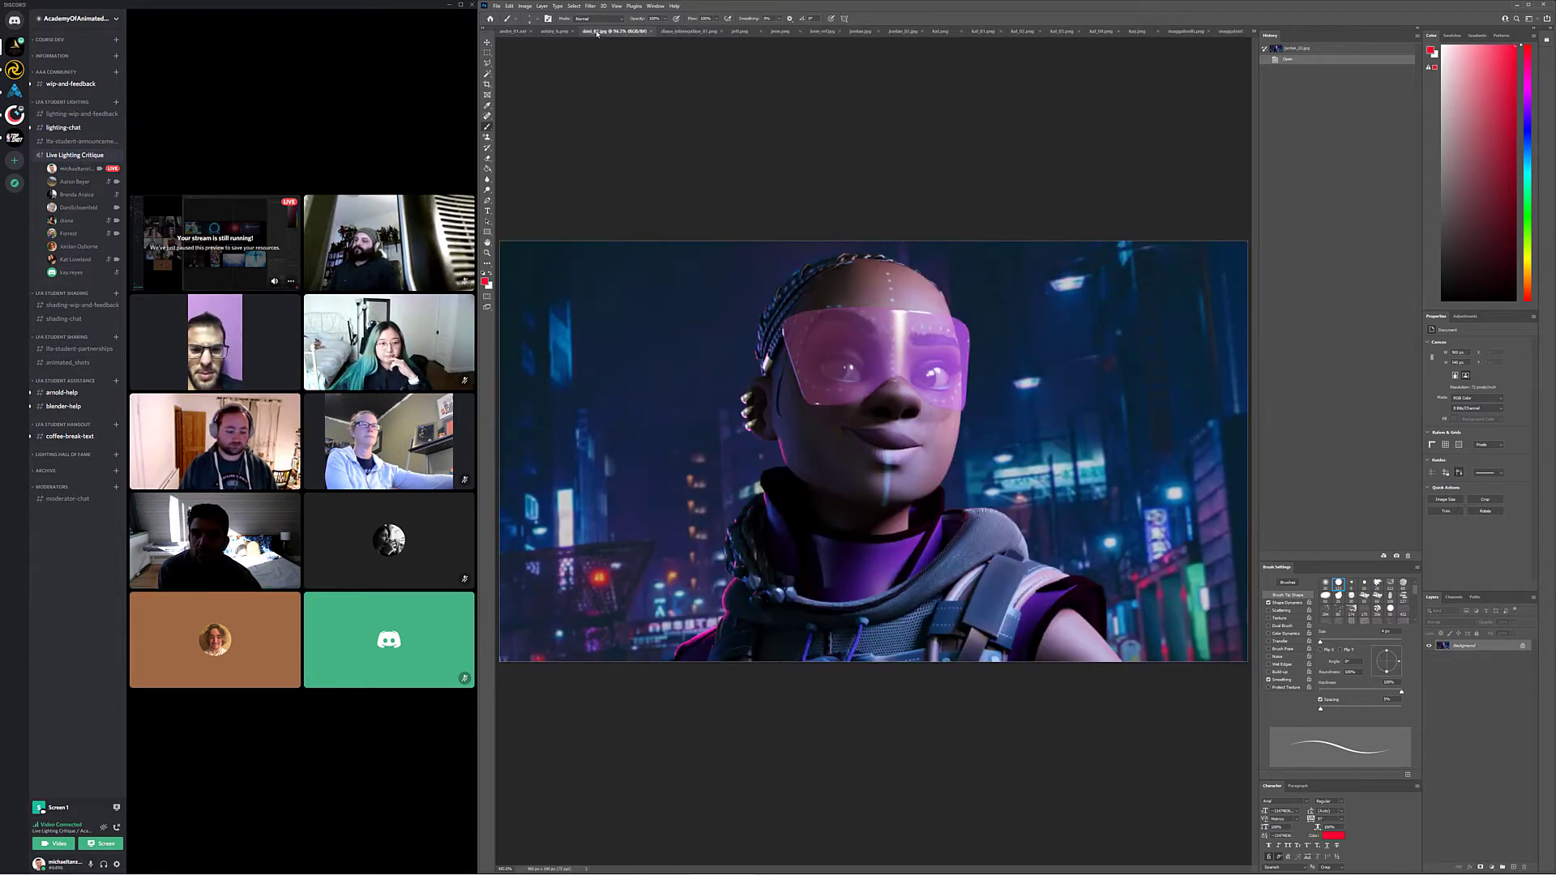
click(651, 31)
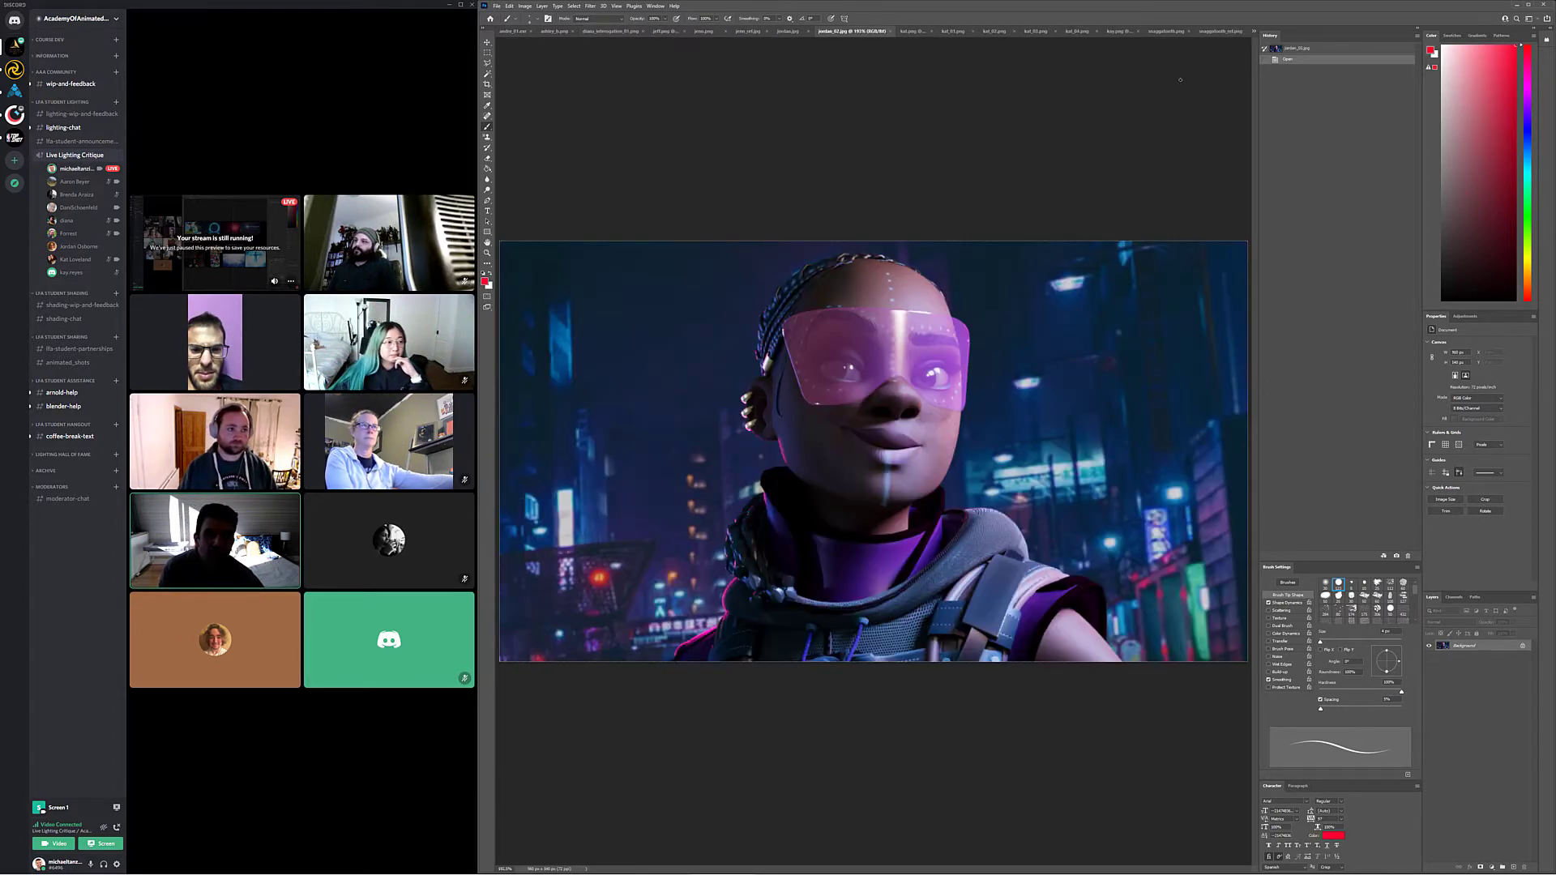
Reopen the green and the warm fireplace room renders from the recent files
click(496, 7)
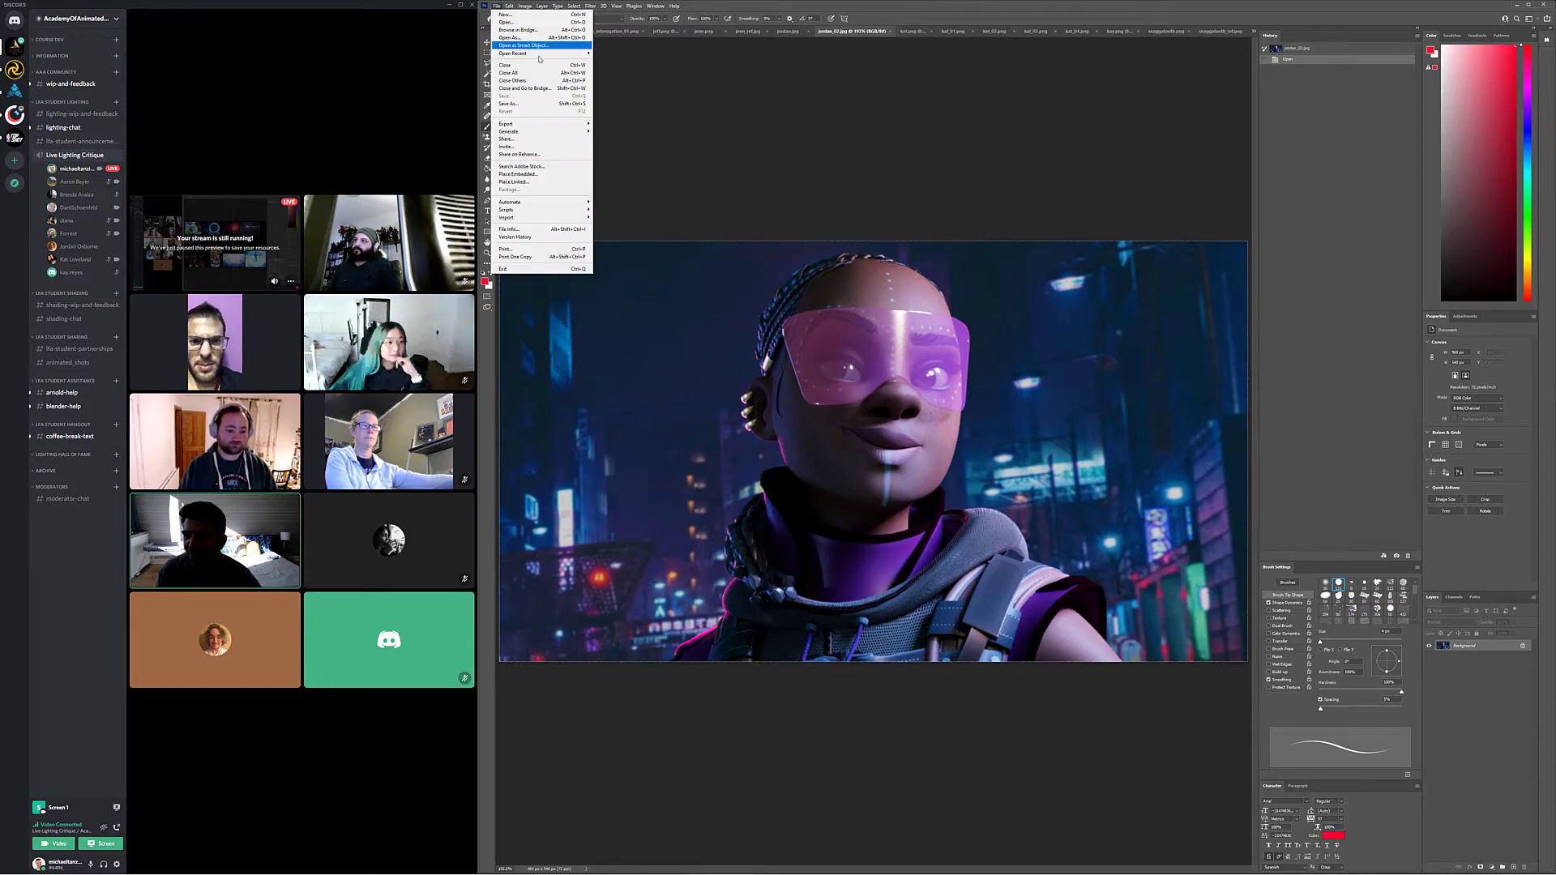
mouse_move(527, 52)
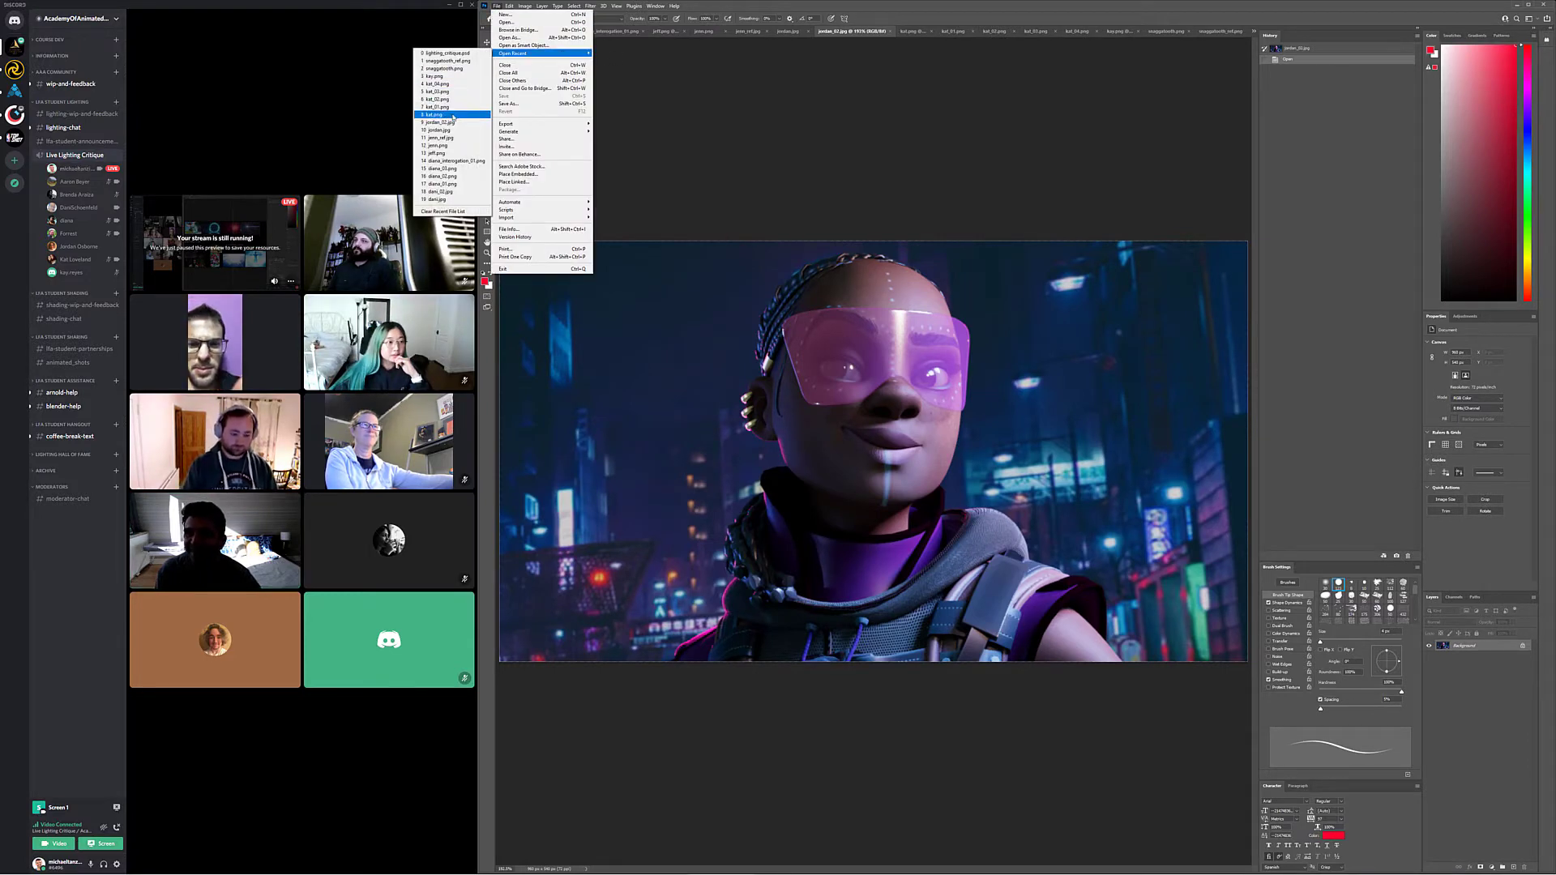
click(442, 192)
click(497, 7)
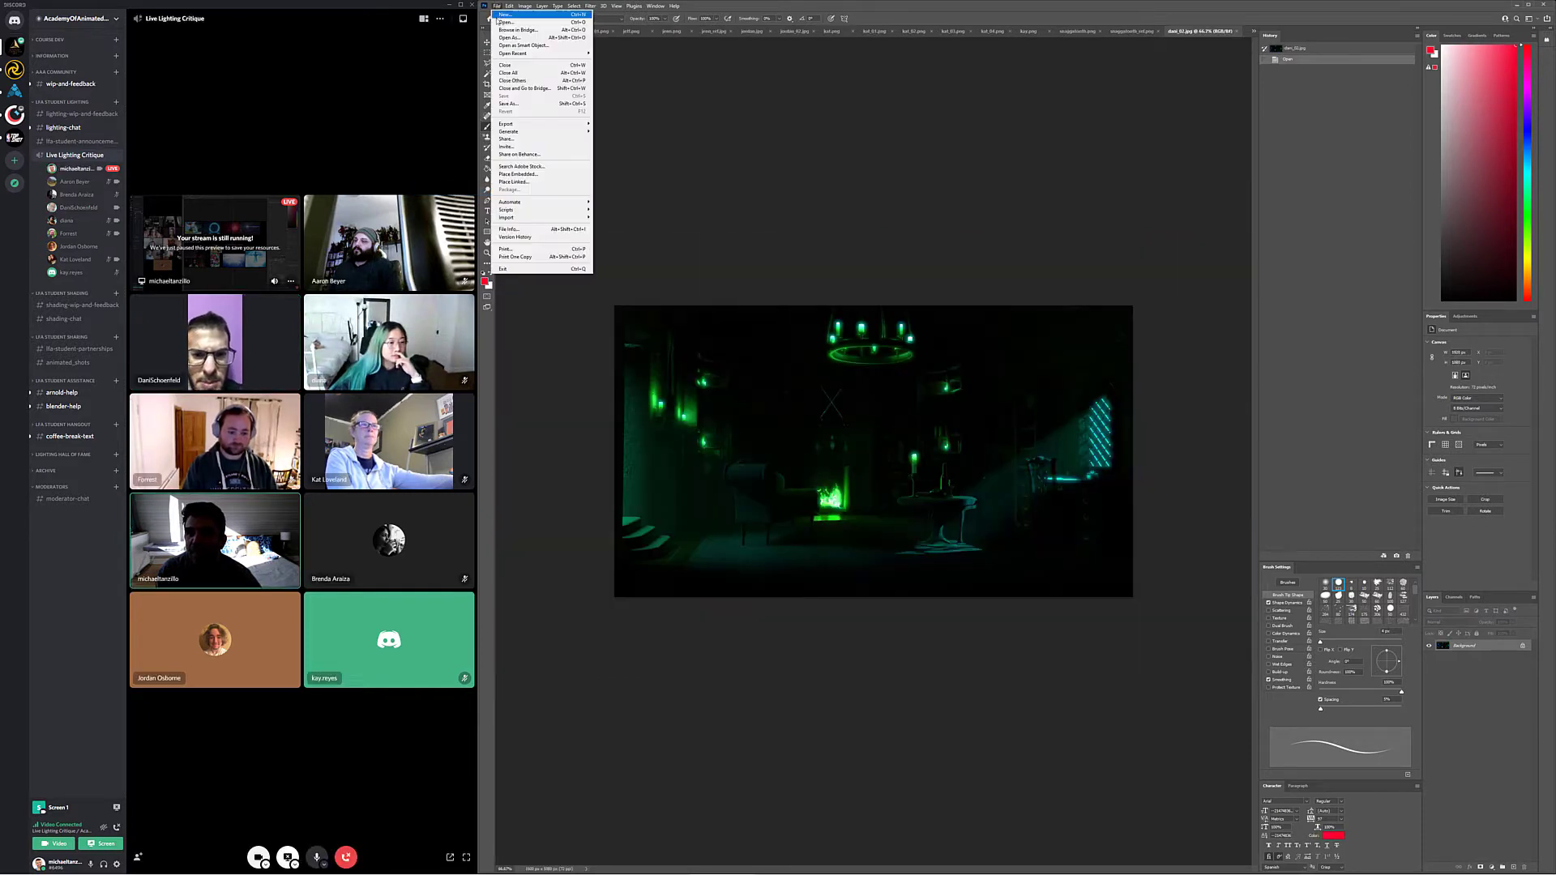
mouse_move(527, 53)
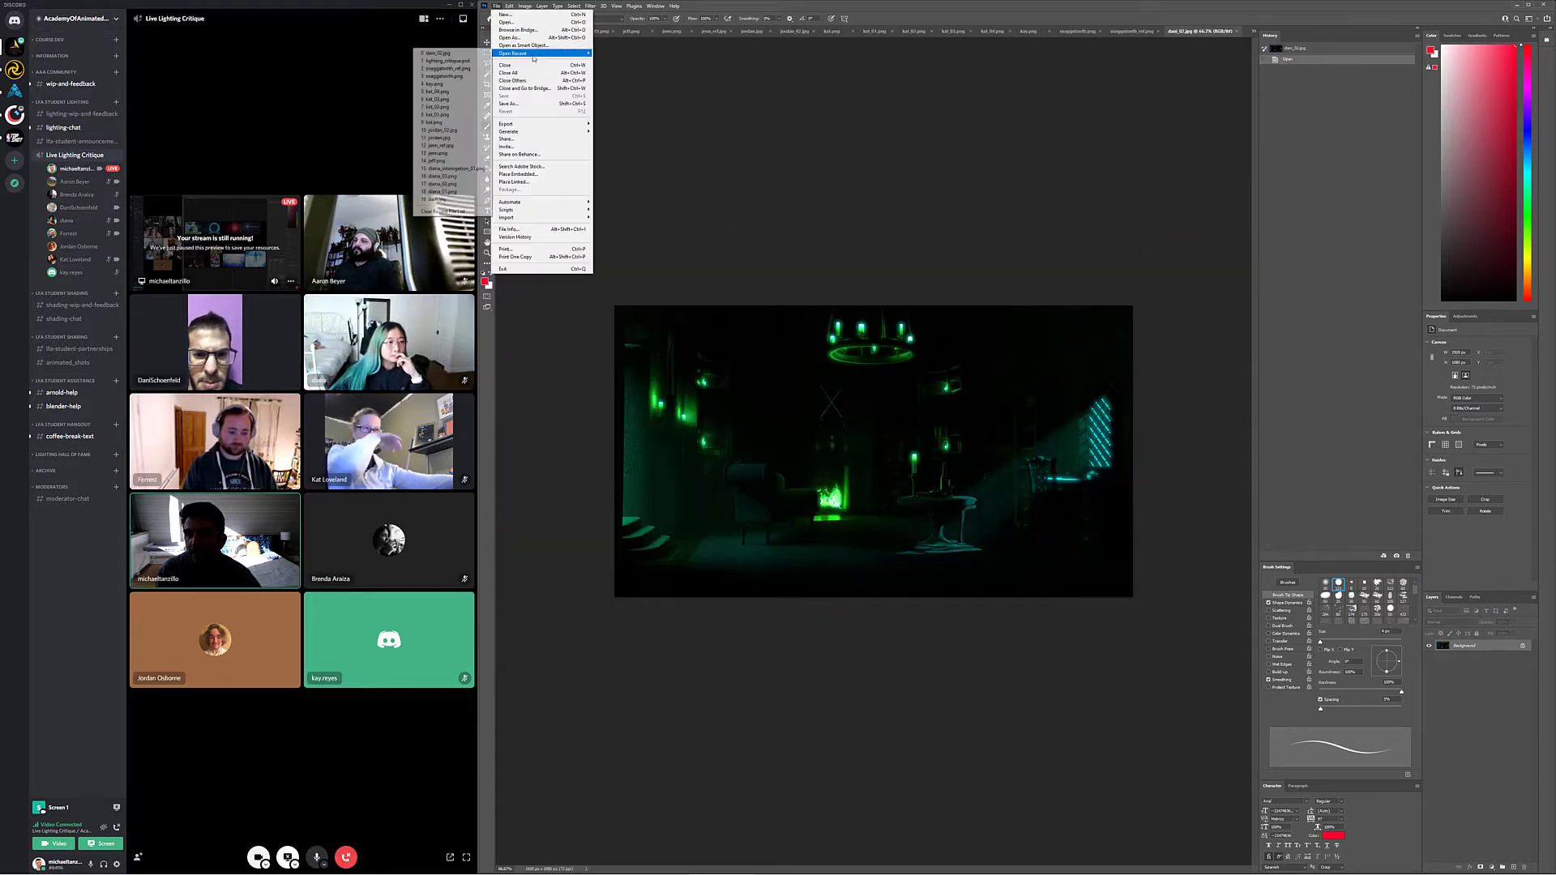
click(438, 198)
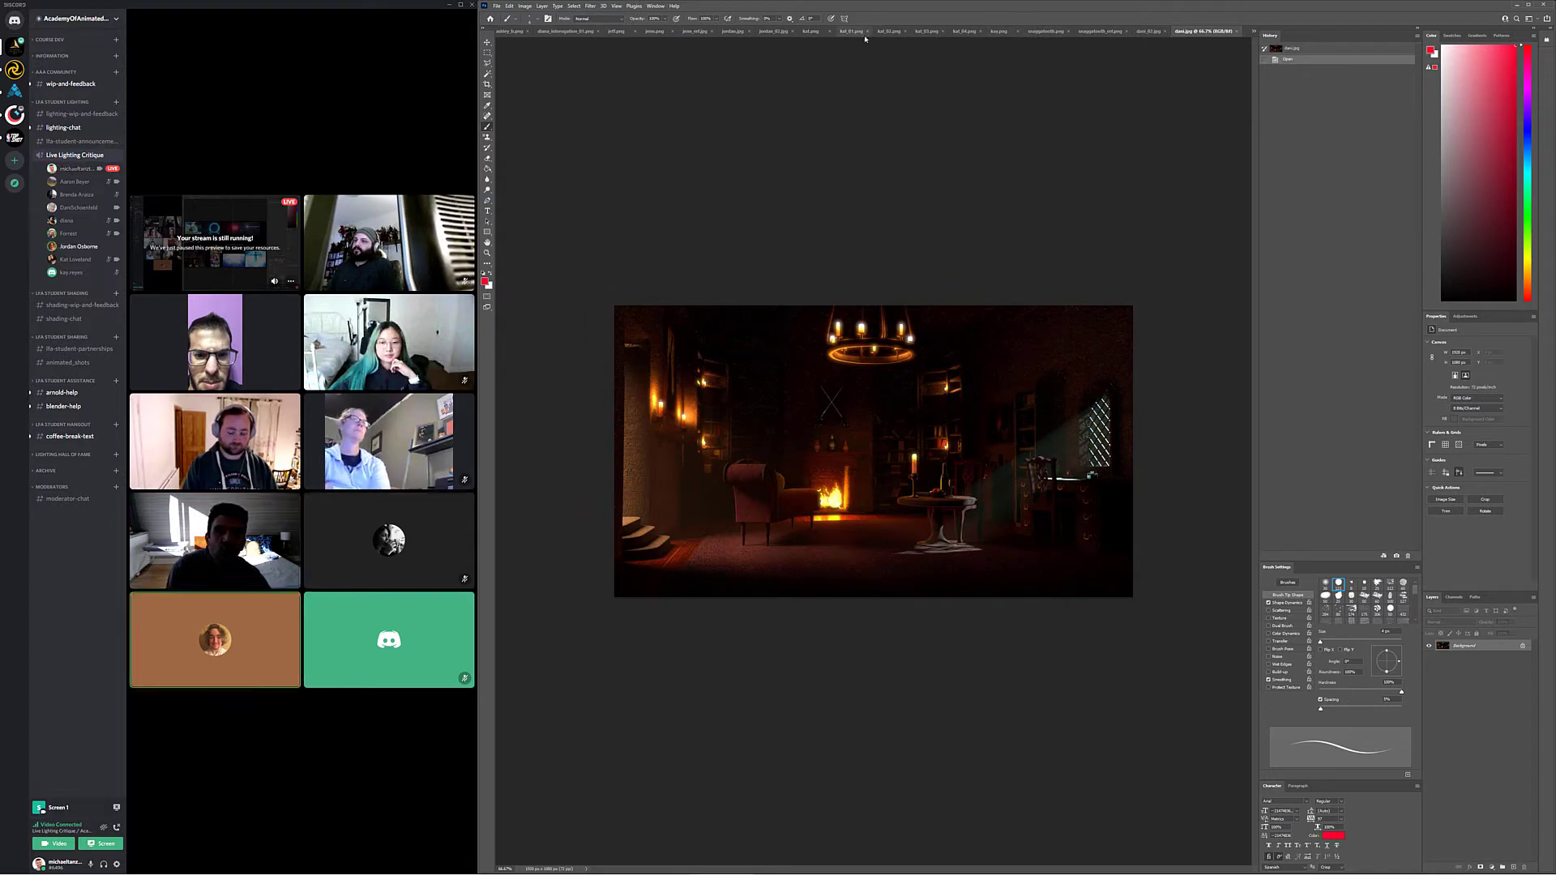
In the first visor portrait, try red circles below the character's ear and around a background city light, and undo them all
click(731, 32)
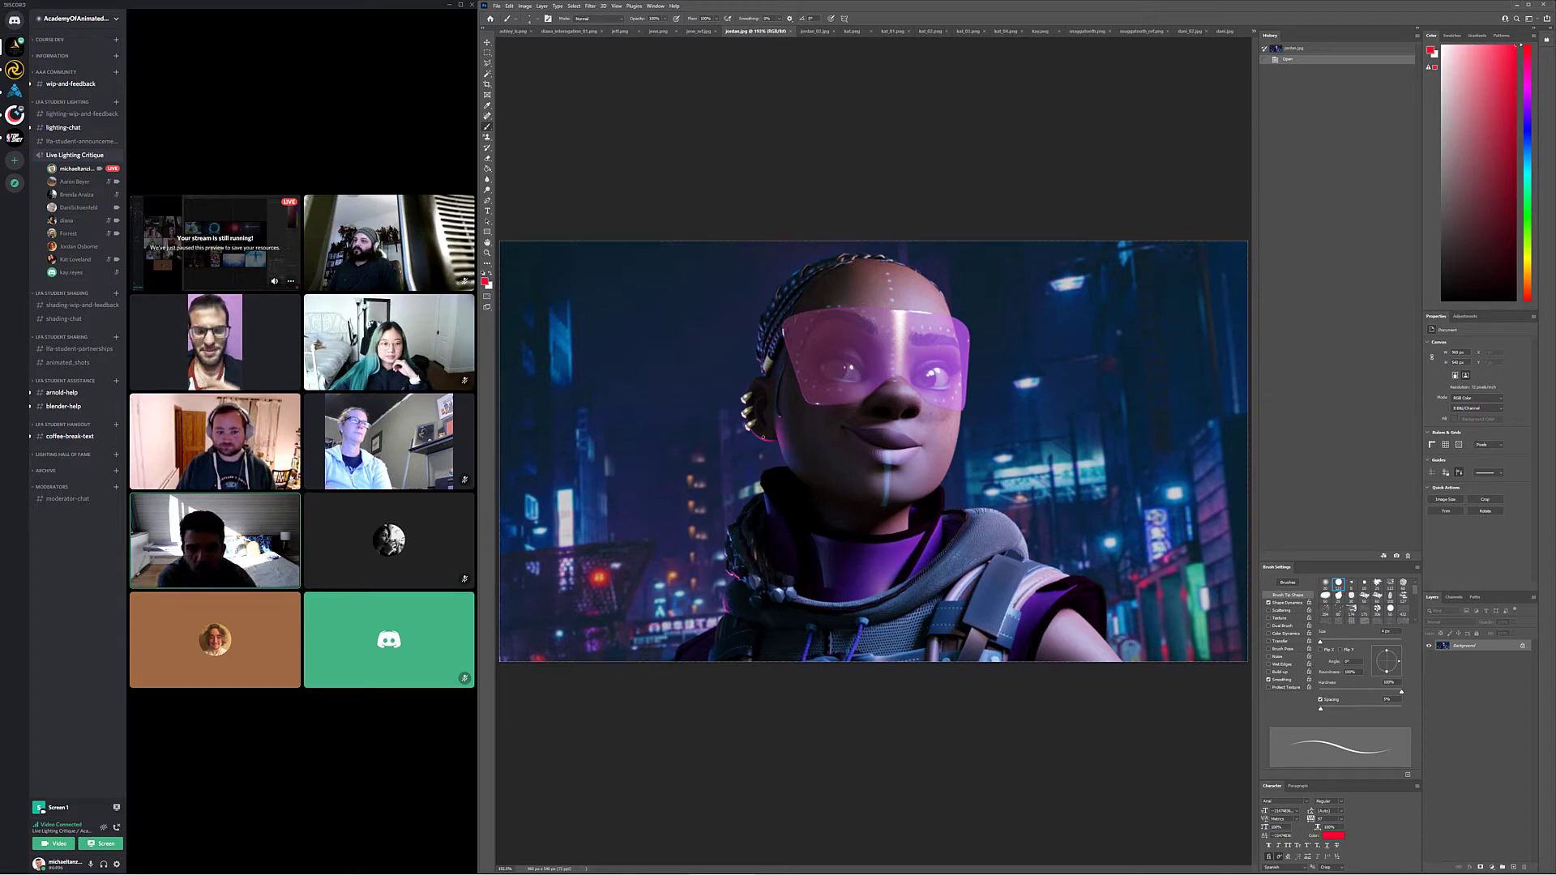
drag(785, 417, 767, 438)
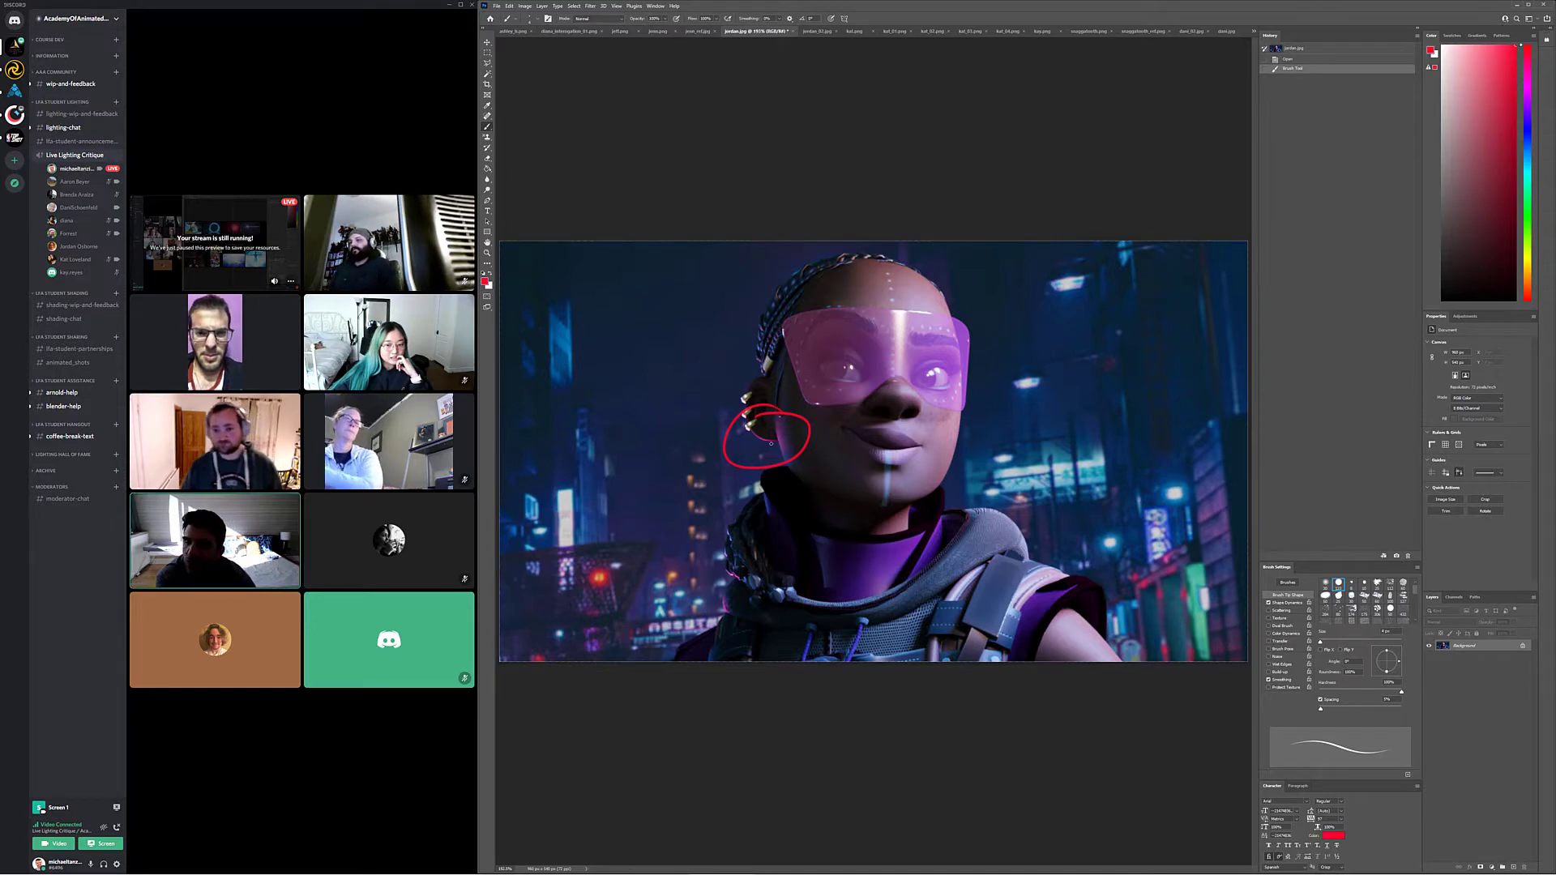
click(606, 619)
mouse_move(604, 616)
mouse_down()
mouse_move(572, 628)
mouse_move(606, 621)
mouse_up()
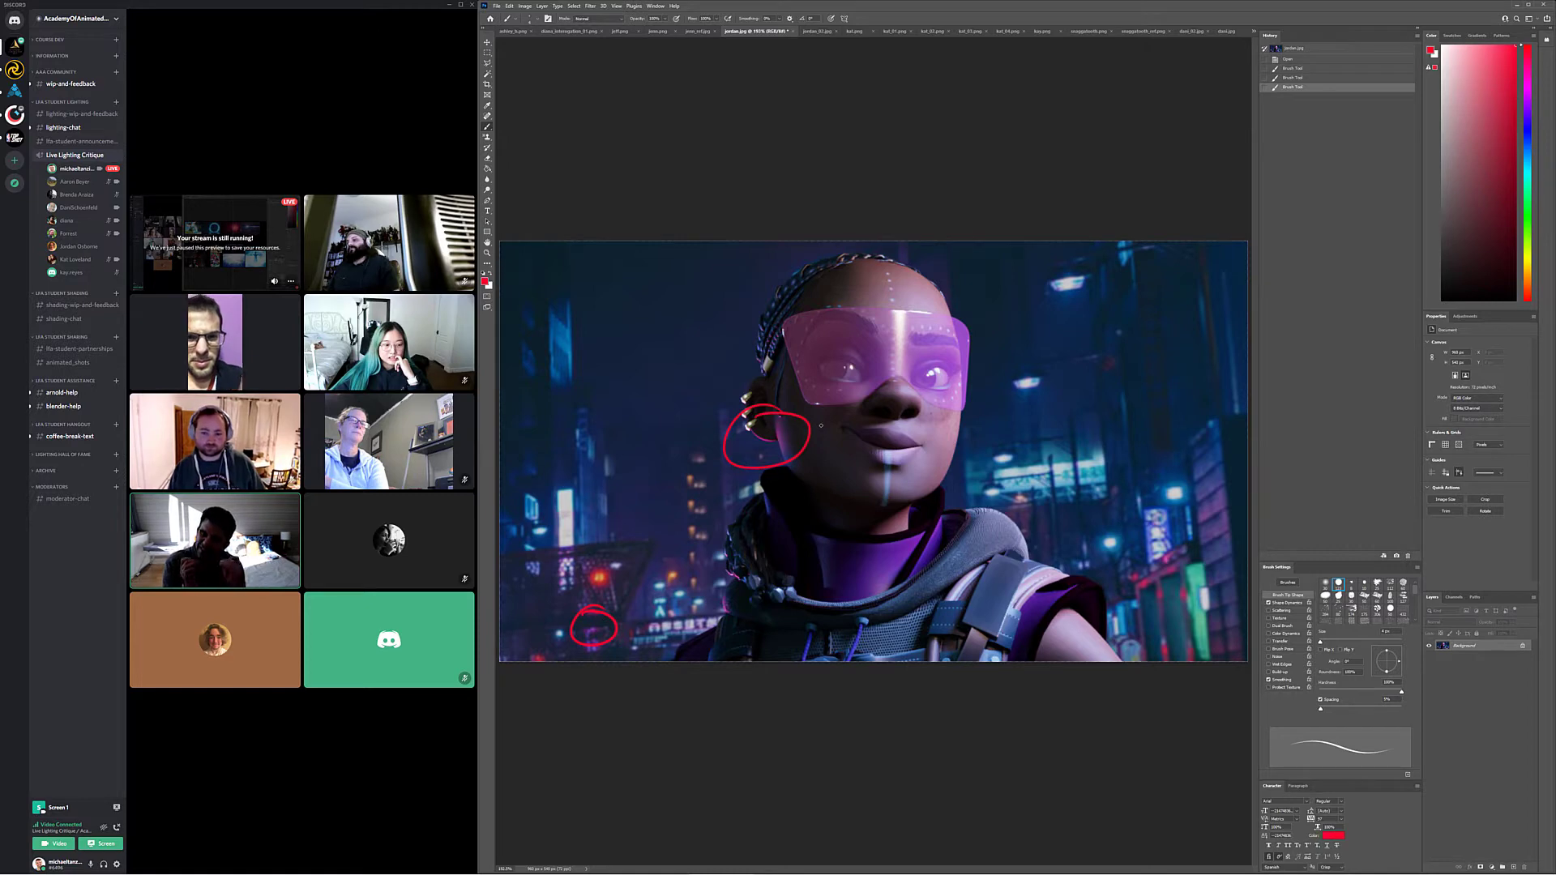
key(ctrl+z)
key(ctrl+z)
key(ctrl+z)
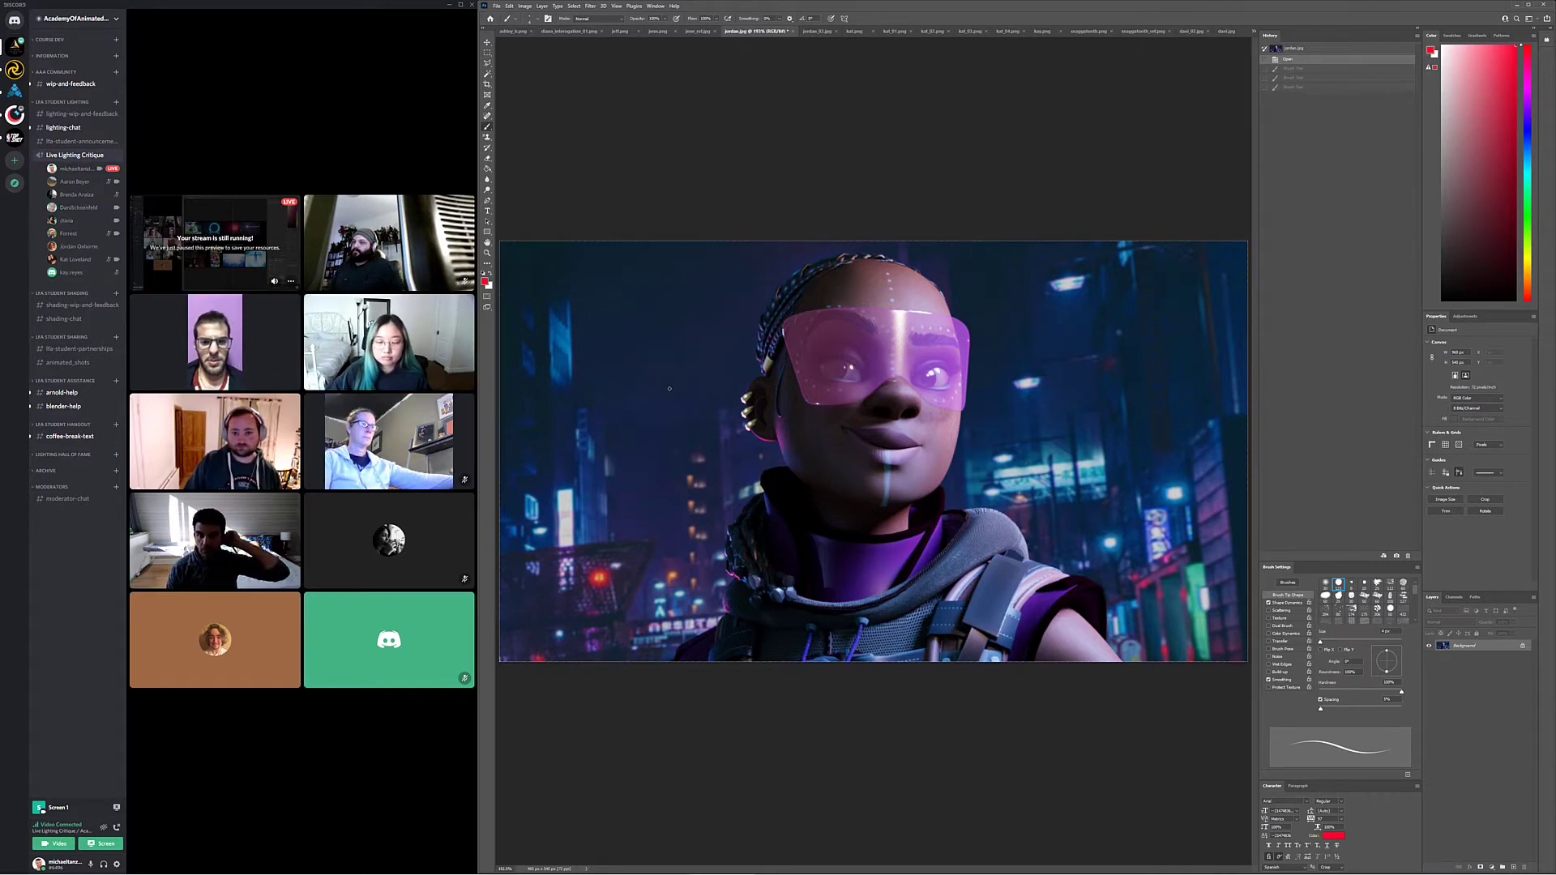
In the second visor portrait, try red outlines over the character's pink visor and undo them all
click(817, 30)
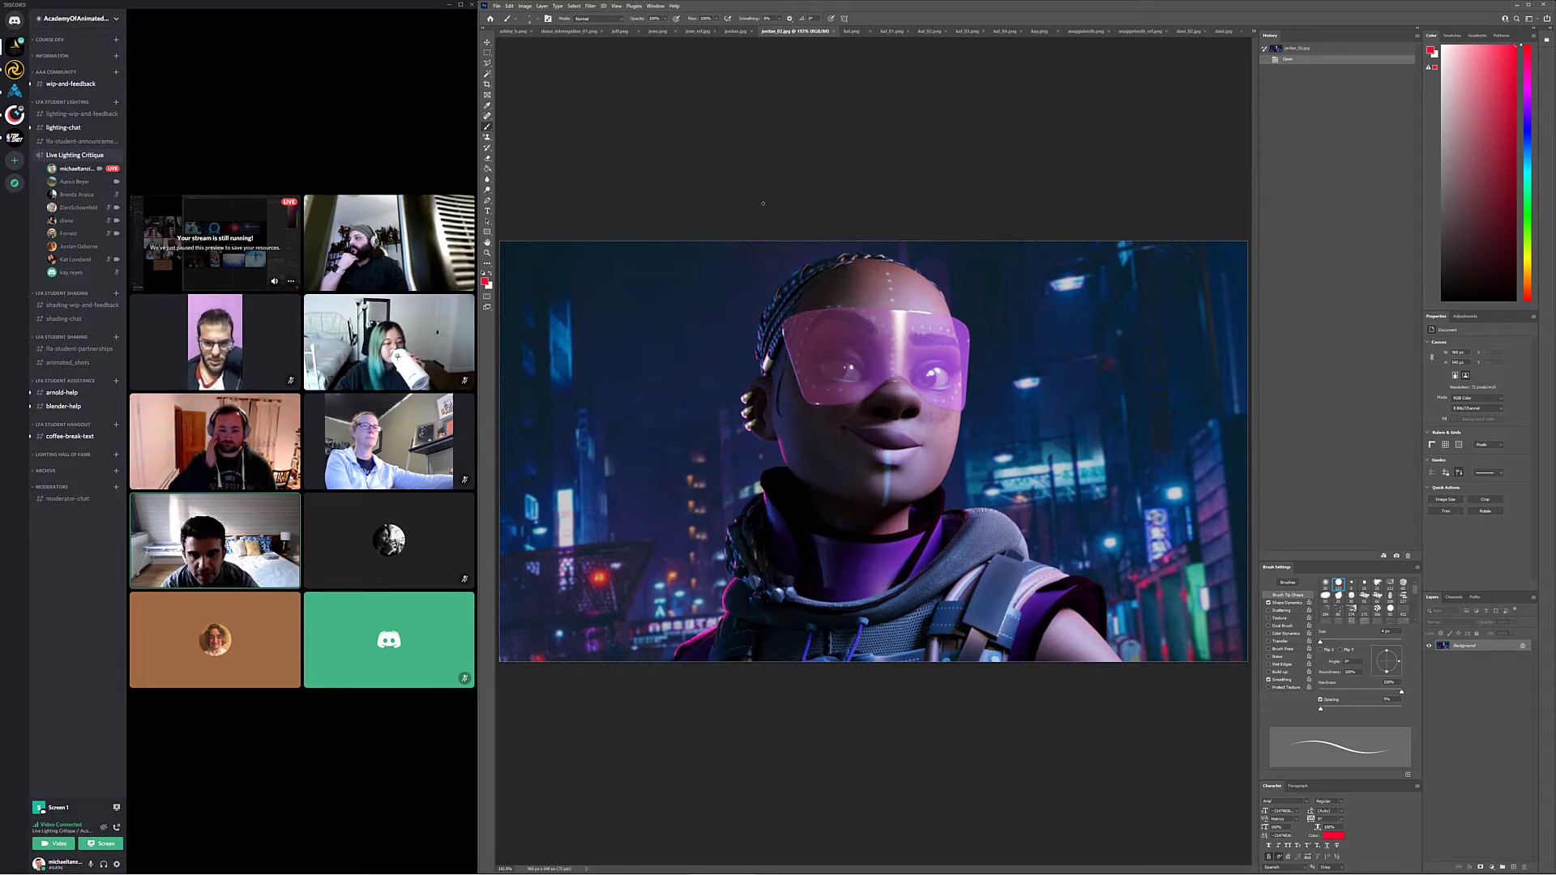
mouse_move(801, 371)
mouse_down()
mouse_move(862, 392)
mouse_move(886, 370)
mouse_move(957, 400)
mouse_move(965, 353)
mouse_move(810, 355)
mouse_move(874, 351)
mouse_up()
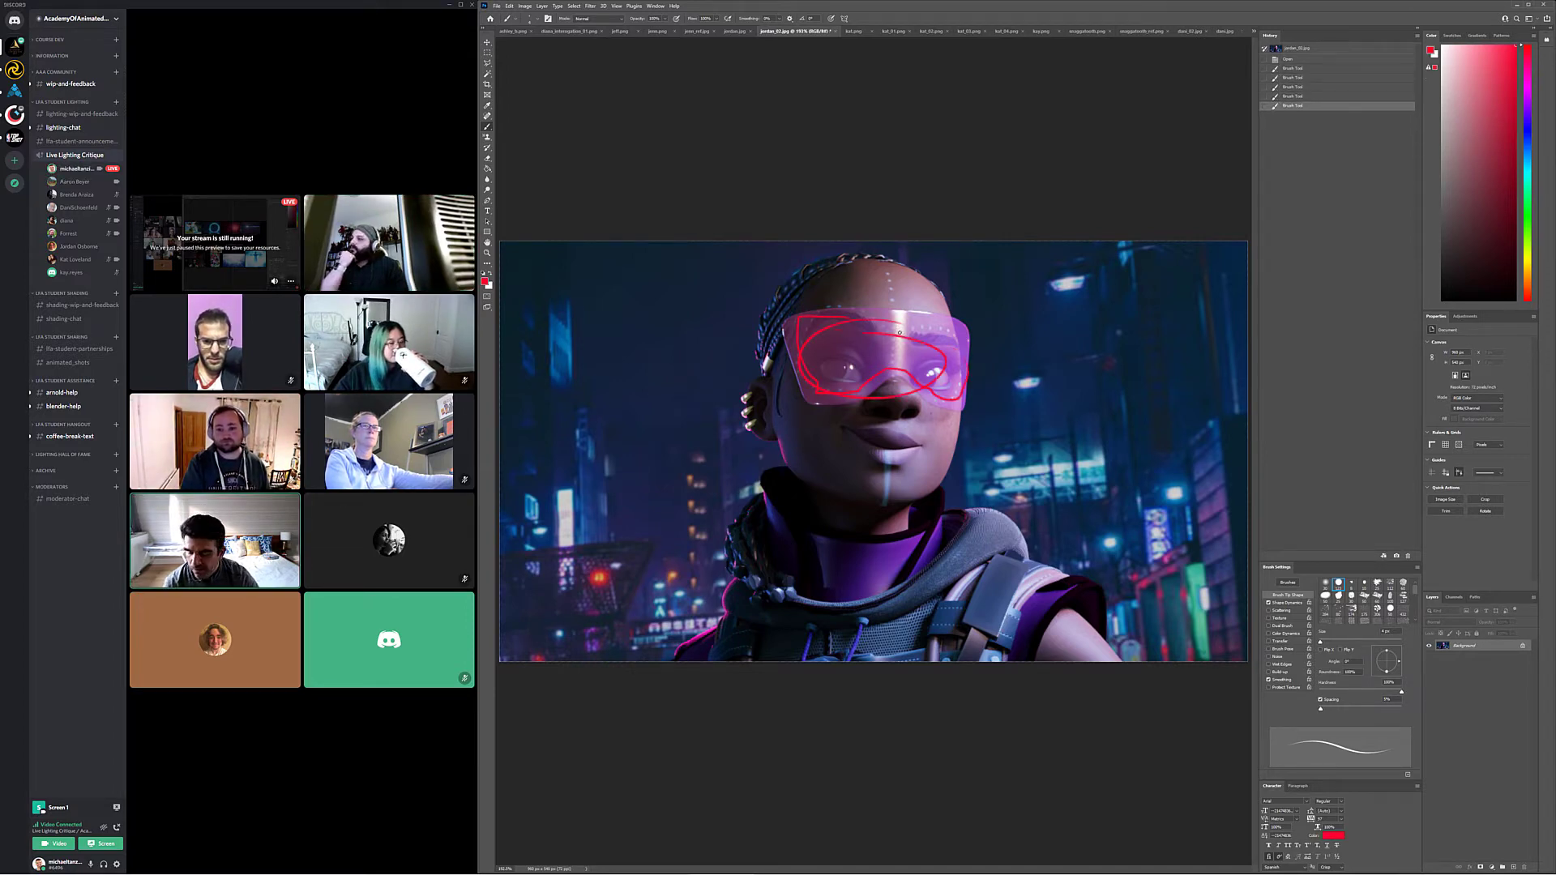
key(ctrl+z)
key(ctrl+z)
key(ctrl+z)
key(ctrl+z)
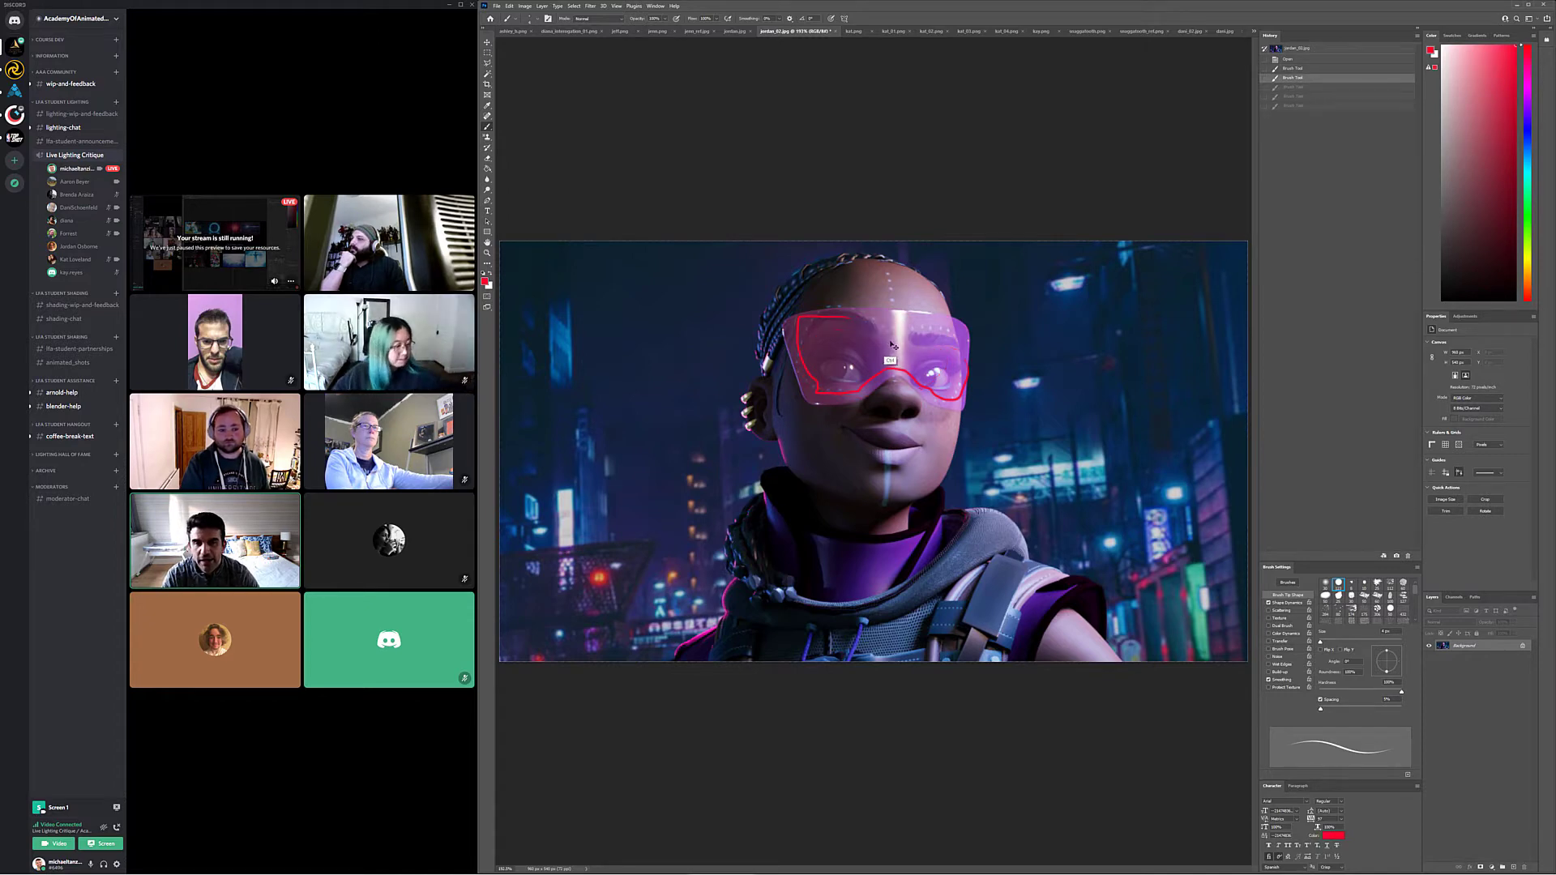
key(ctrl+z)
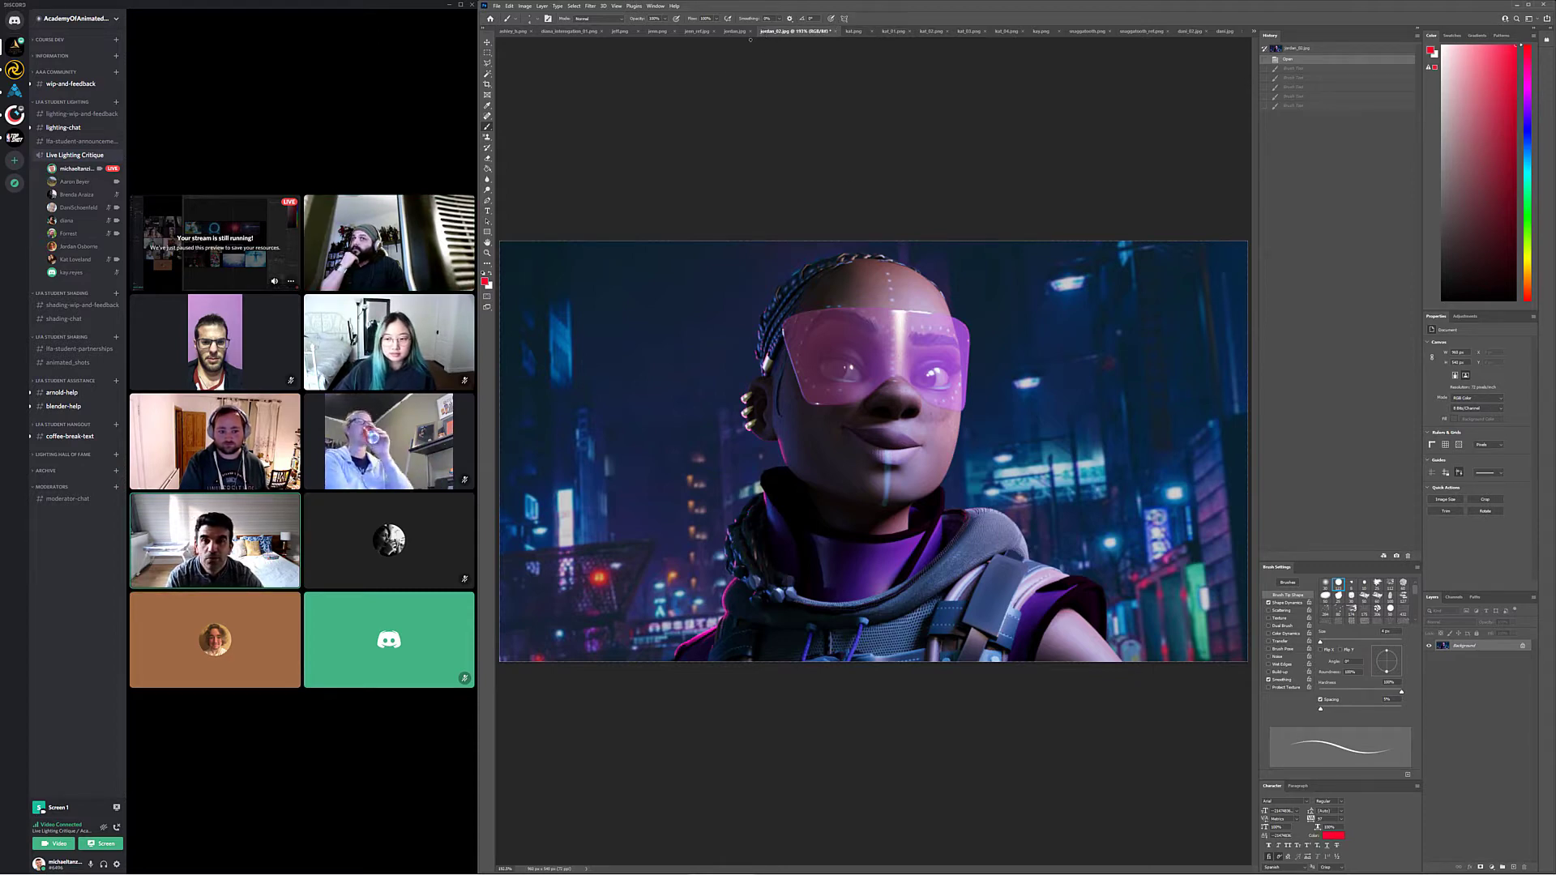
Close both pink visor portraits without saving their changes
click(749, 31)
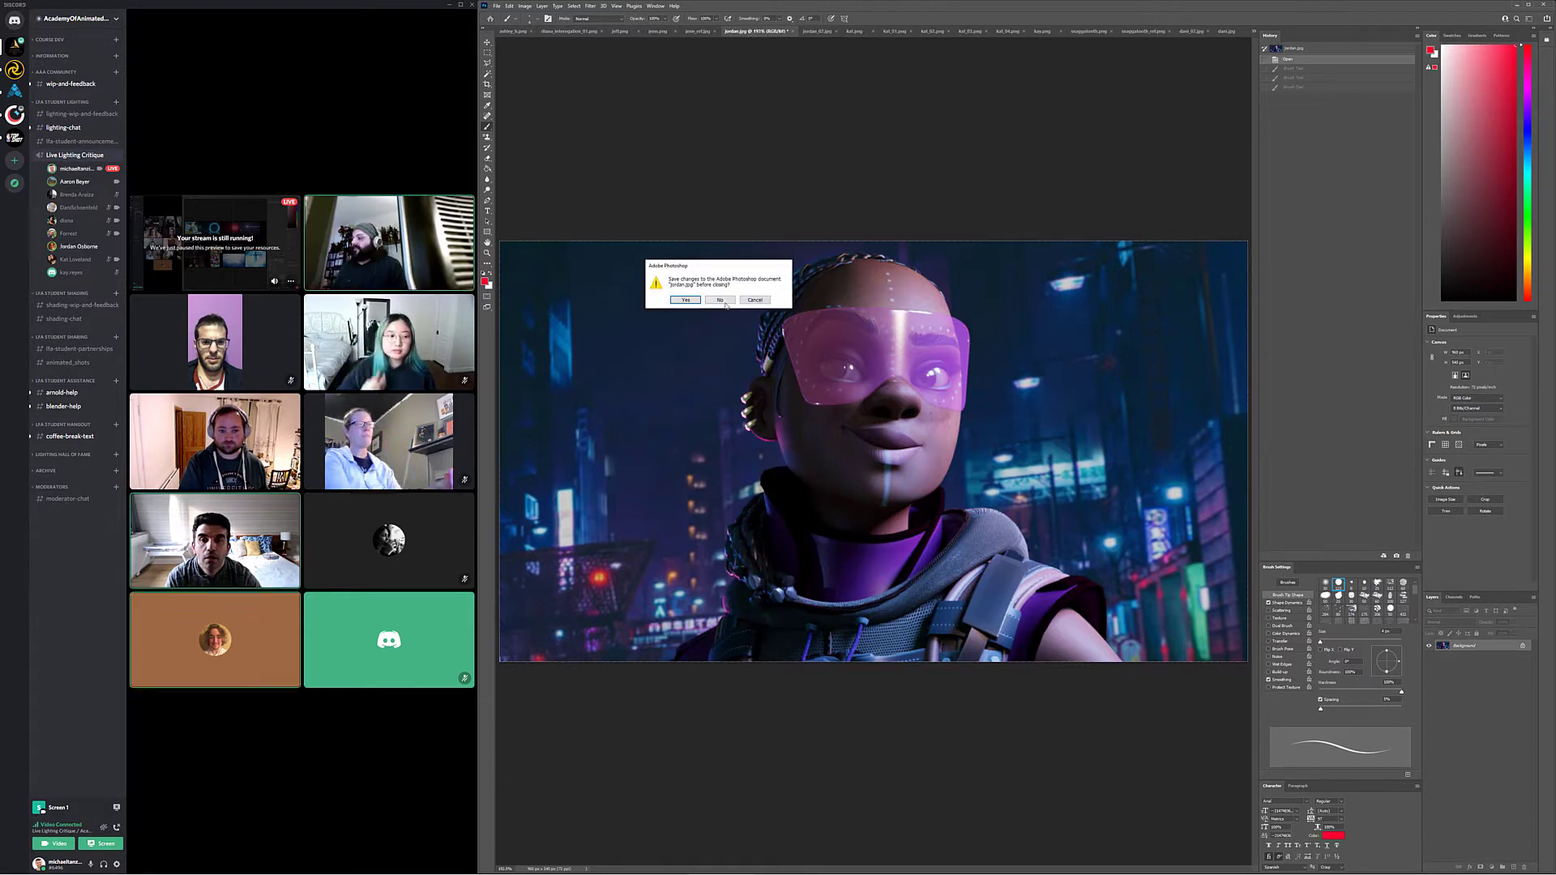
click(720, 299)
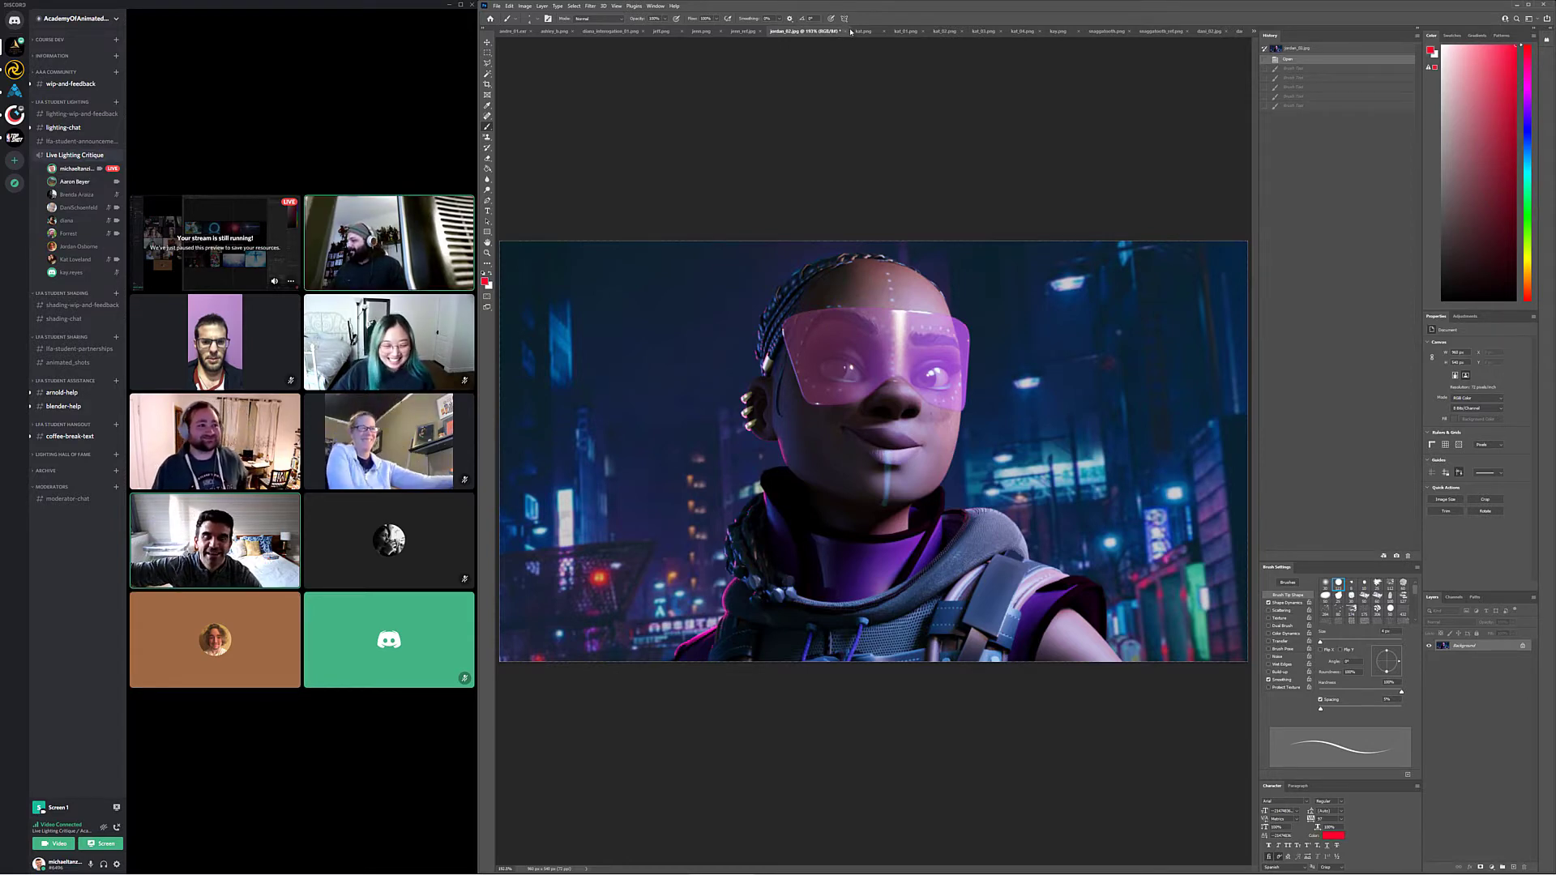
click(843, 30)
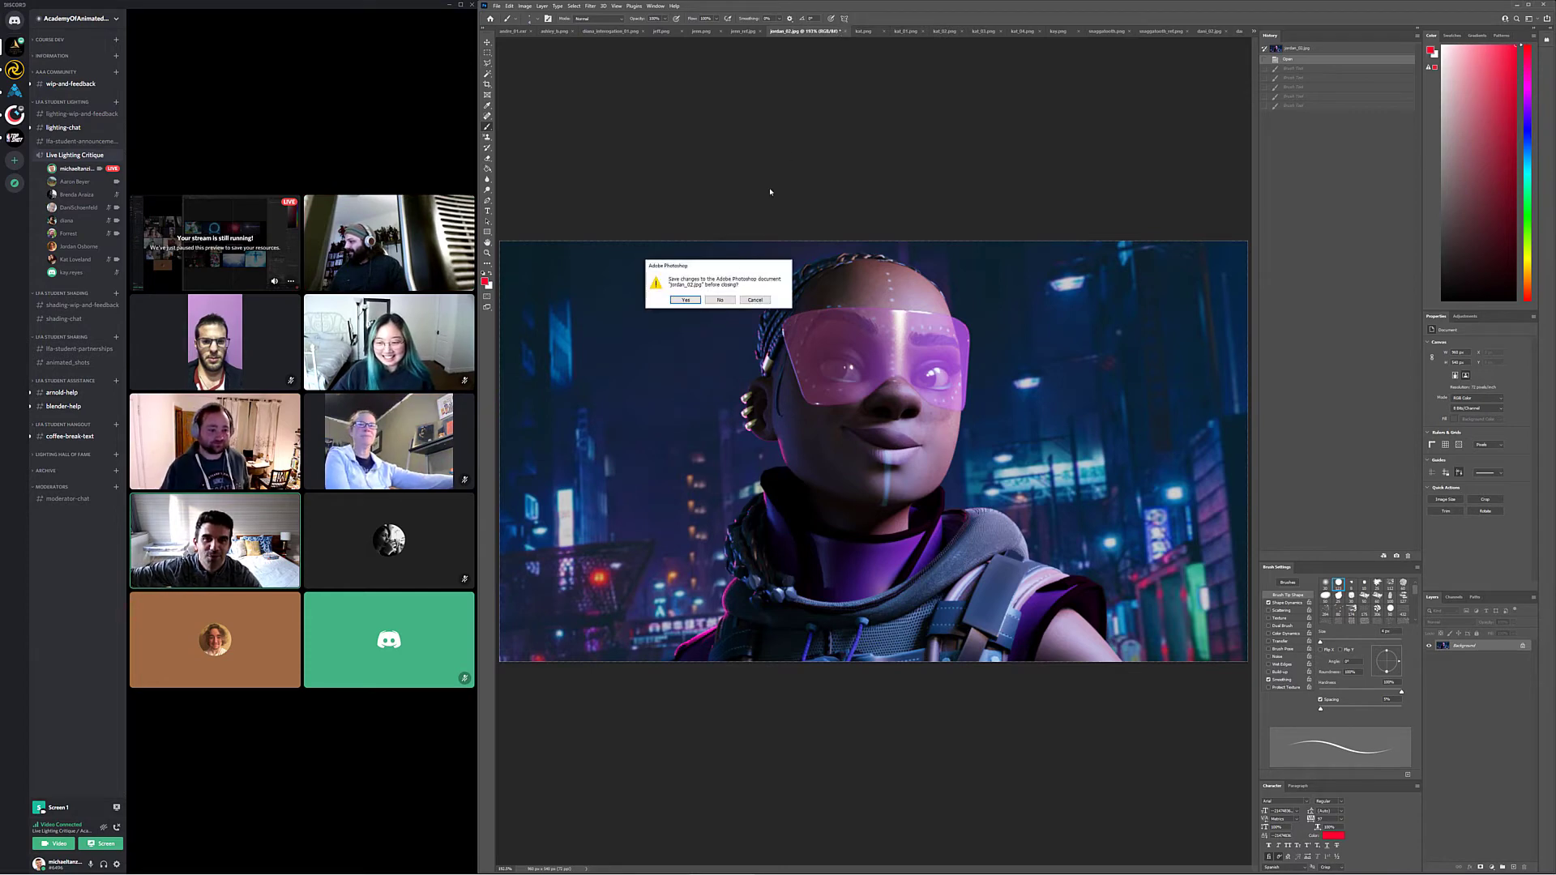
click(728, 297)
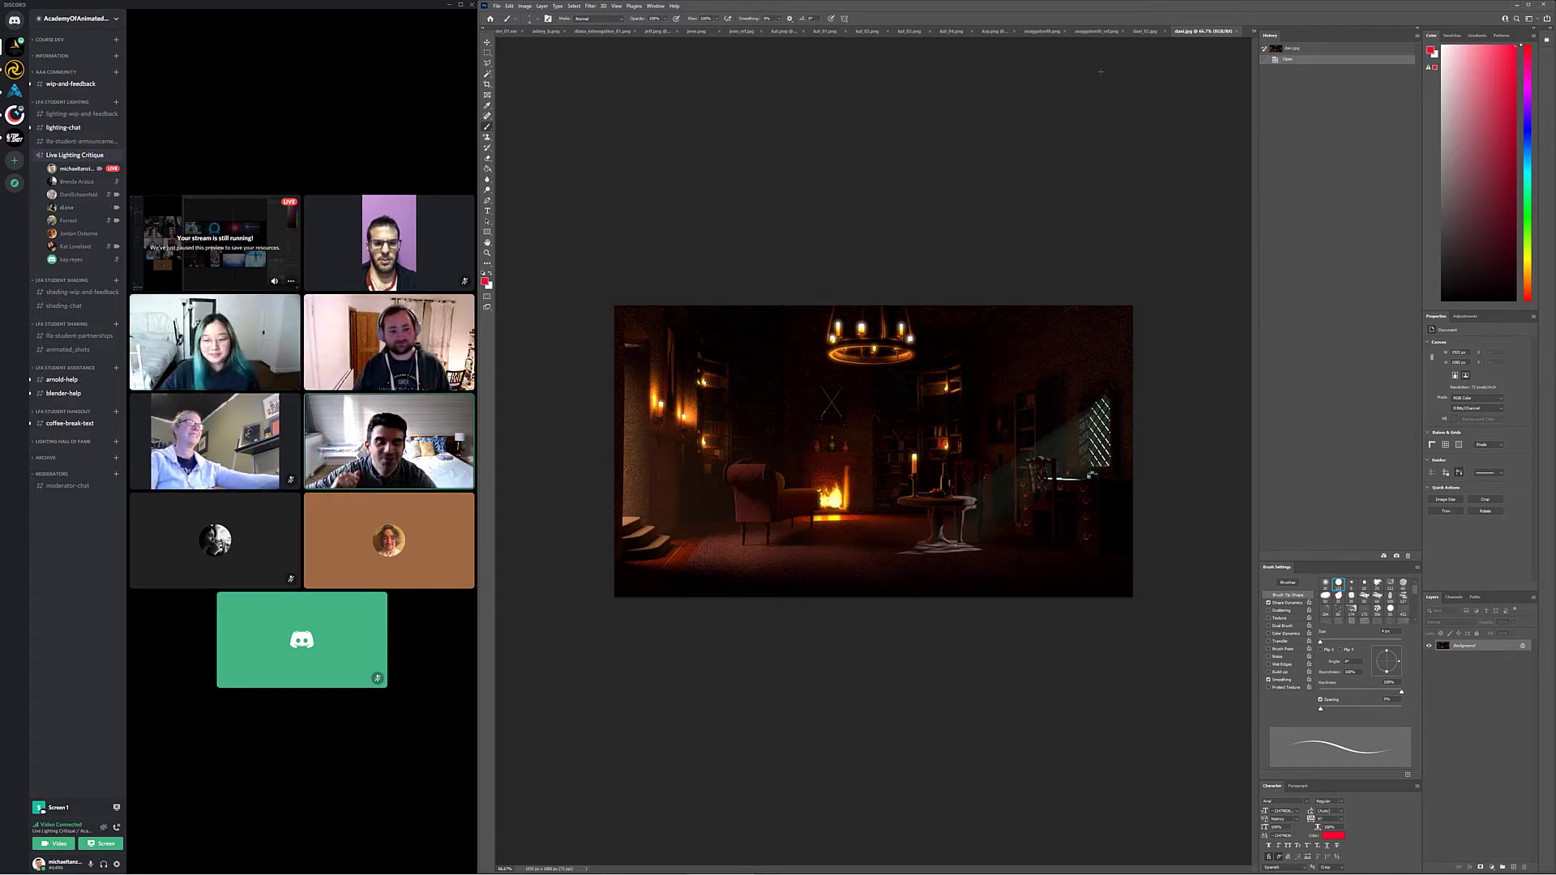
Compare the green and the warm fireplace room renders, examining how the lighting differs between them
click(1145, 31)
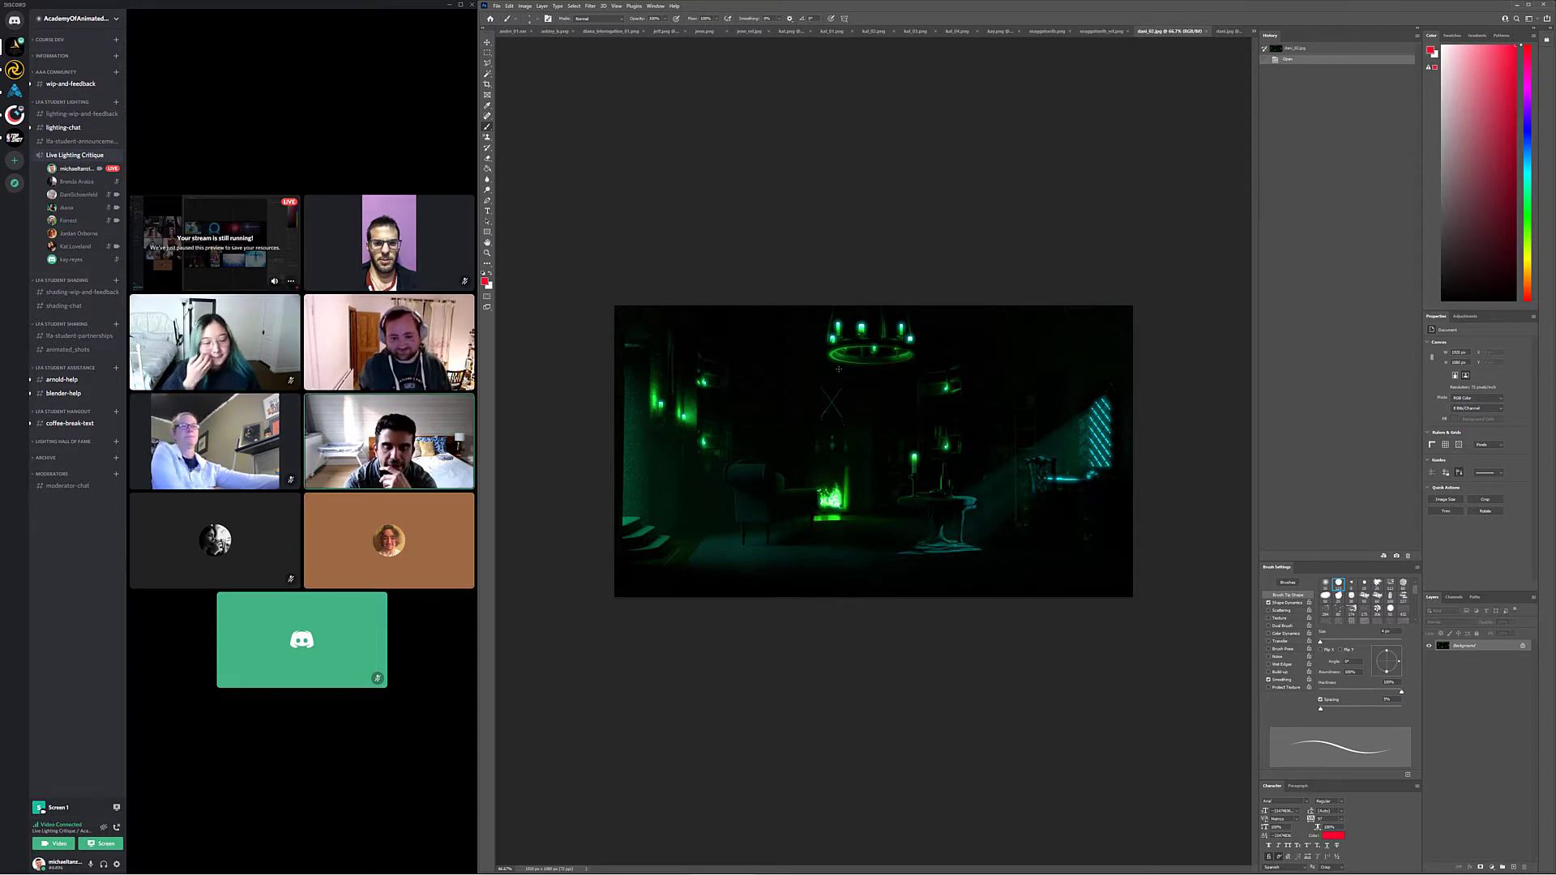
key(ctrl+Tab)
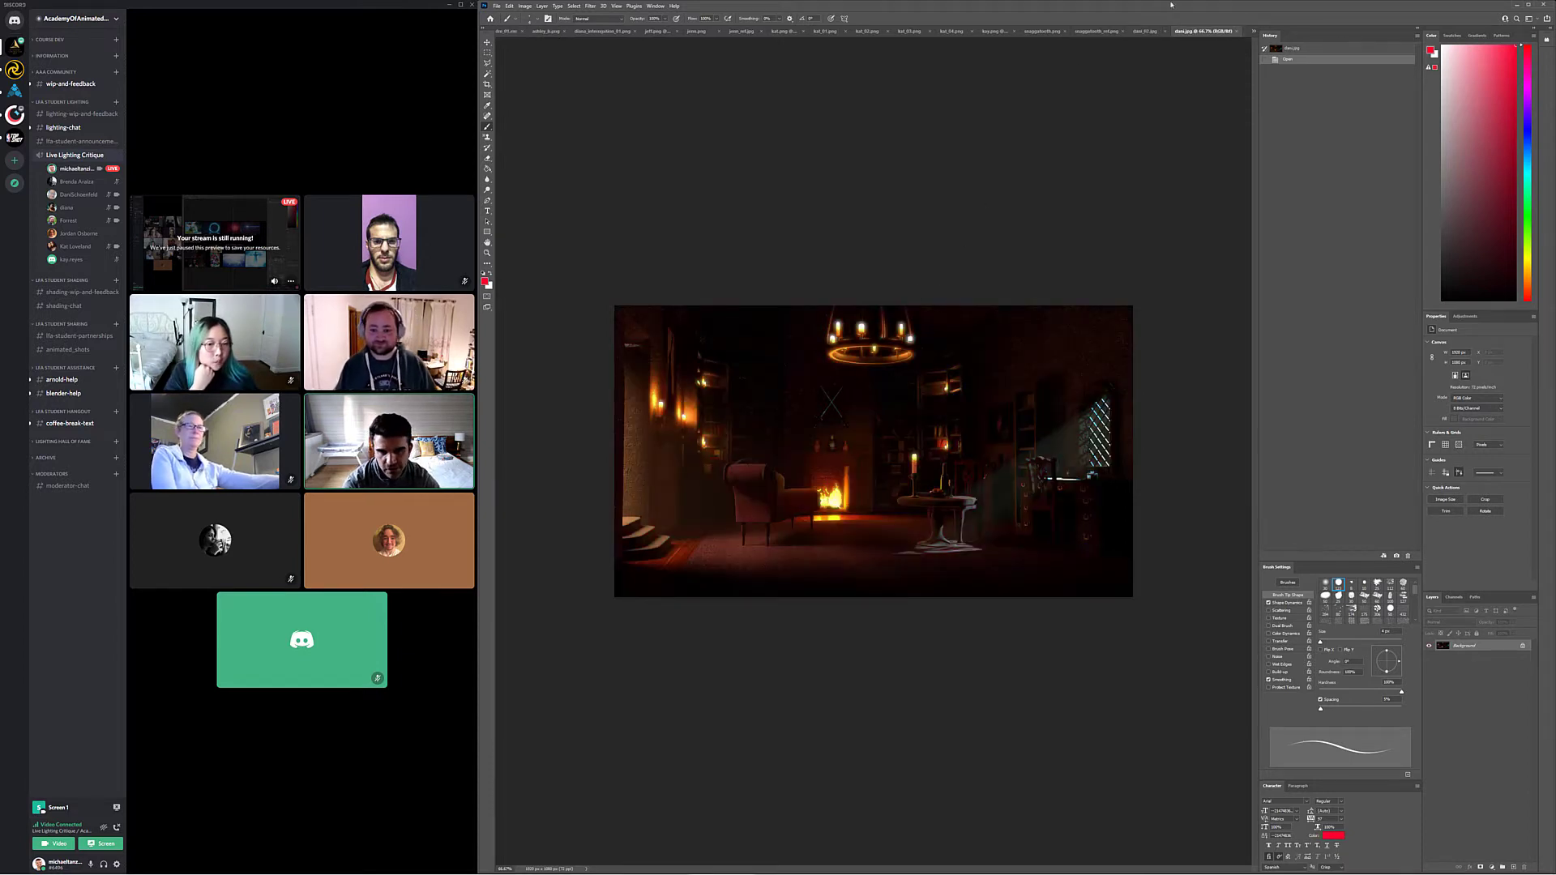
click(1146, 32)
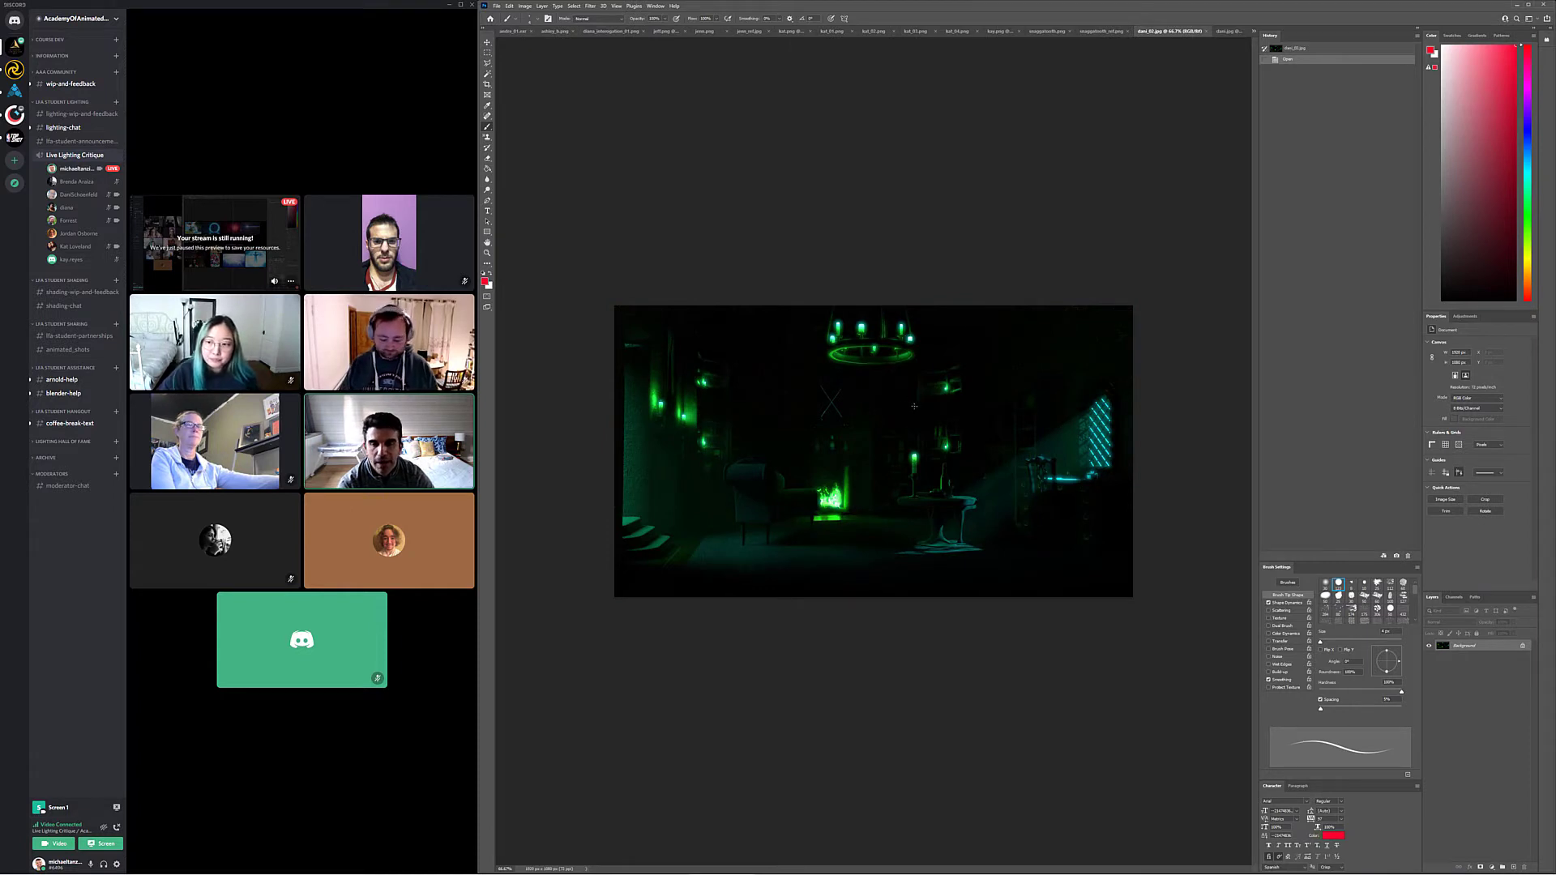
click(1227, 31)
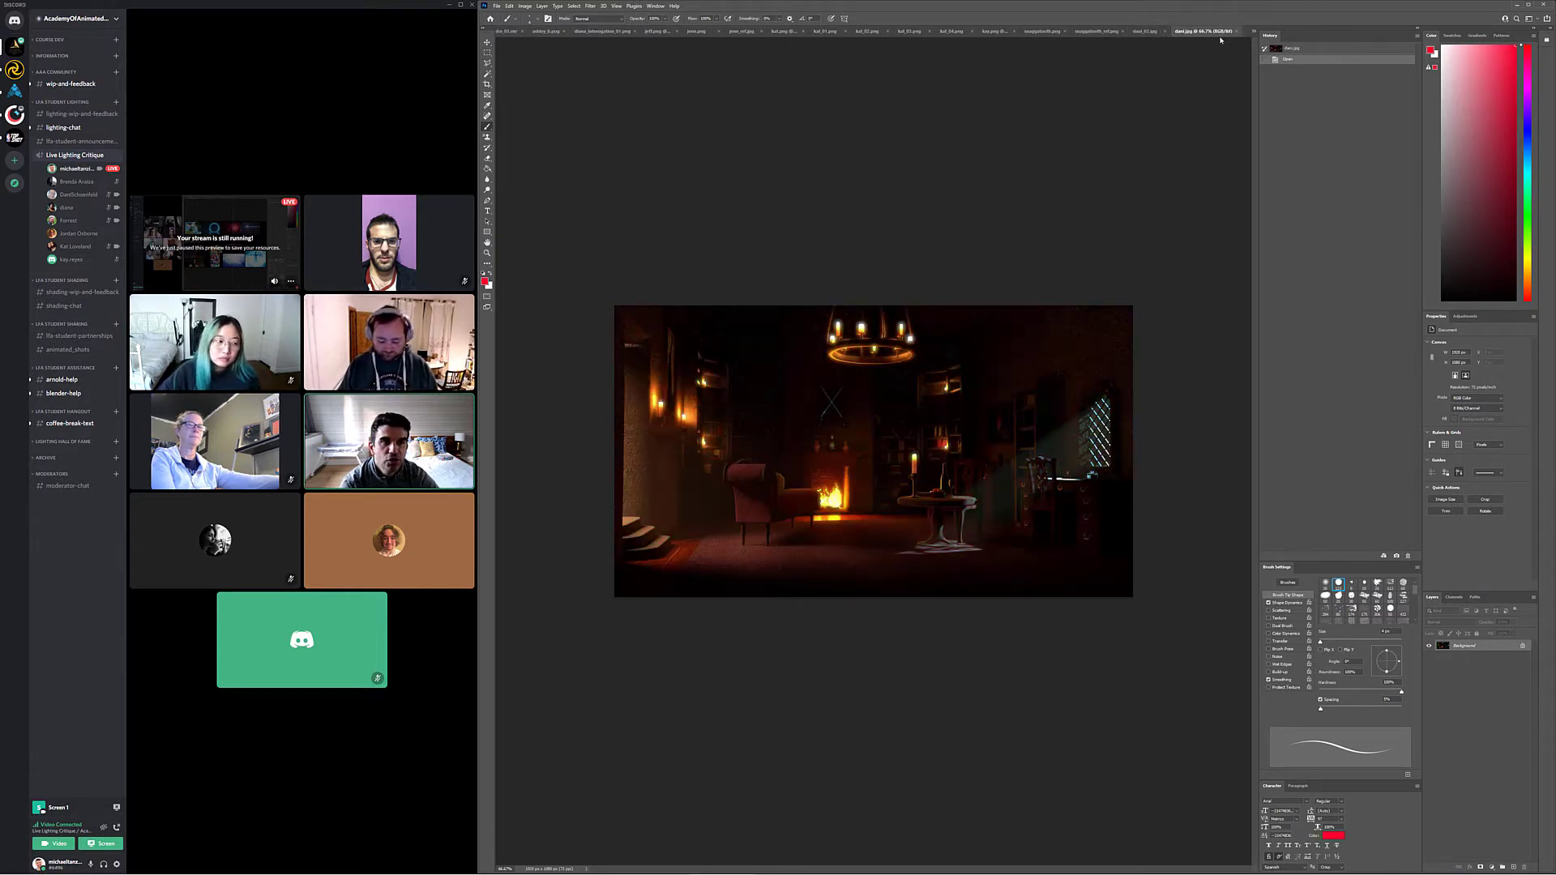
click(1146, 33)
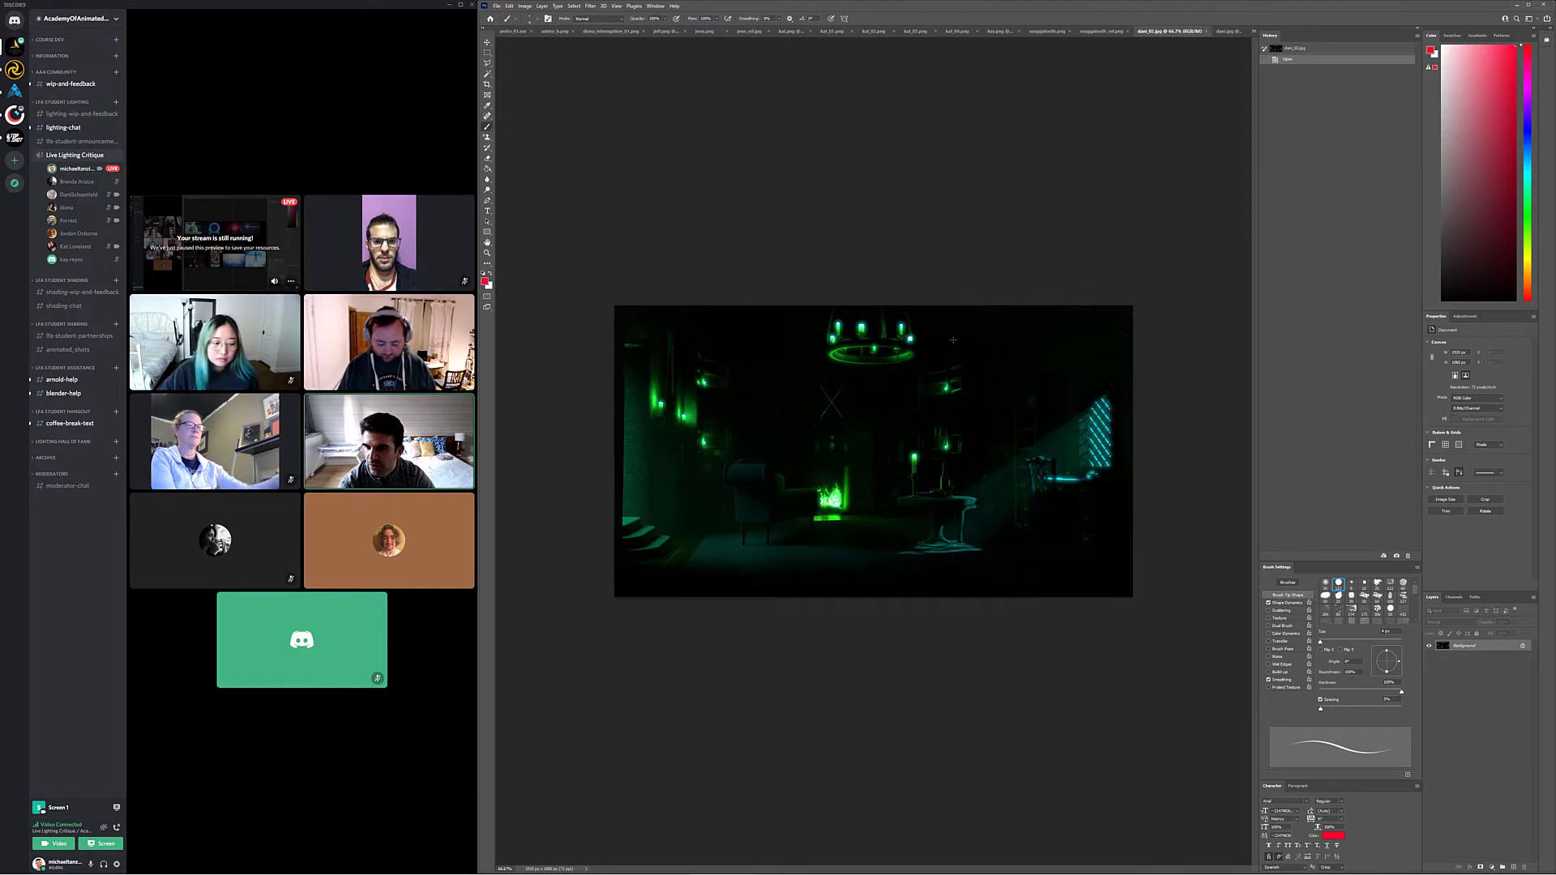
click(1227, 31)
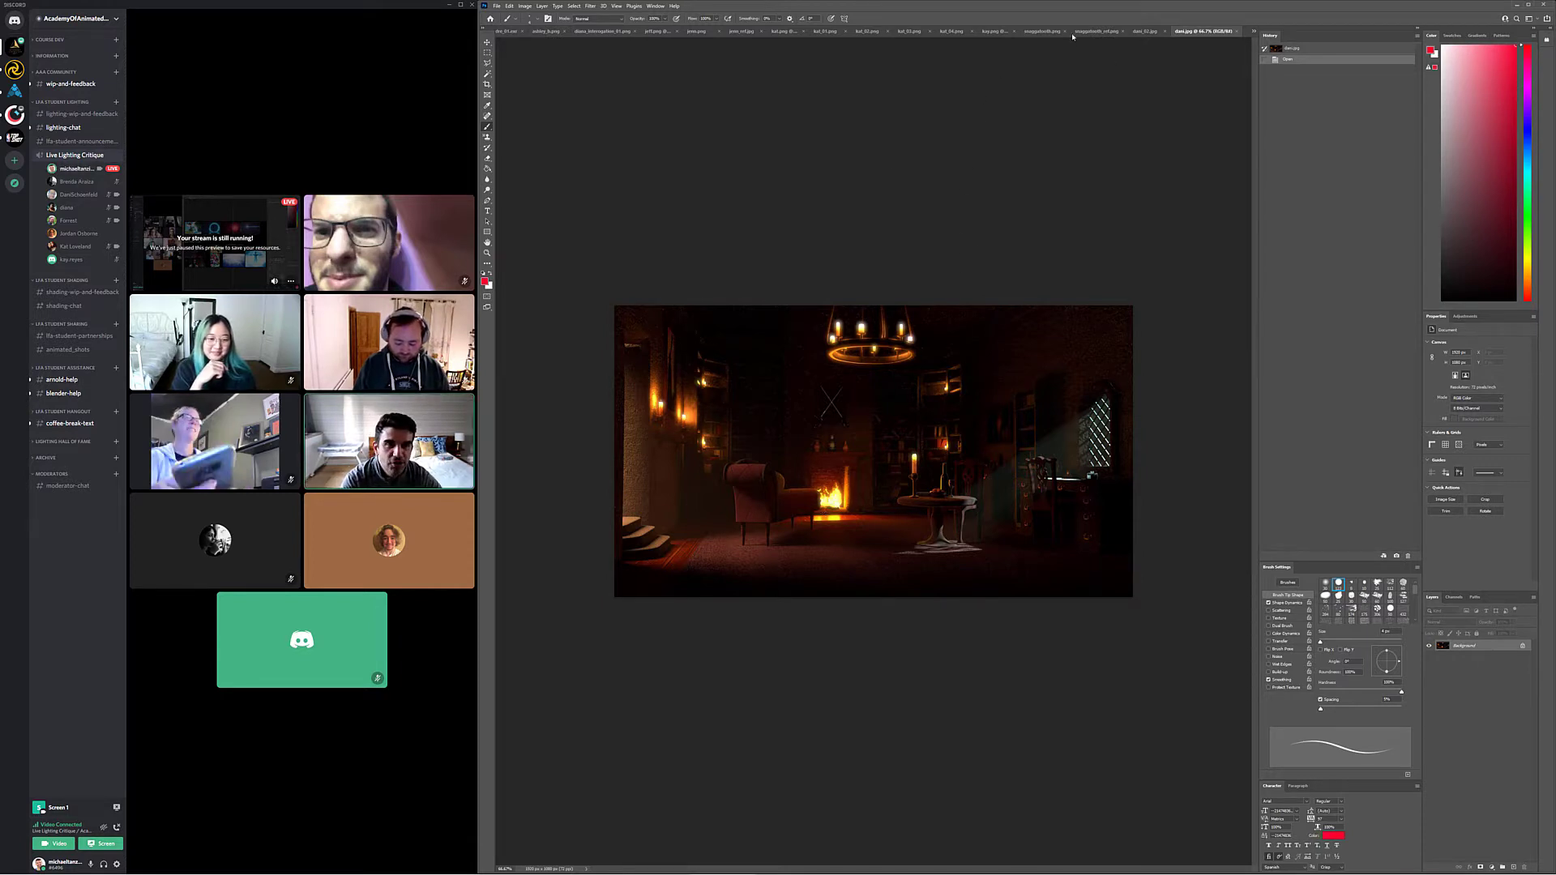
click(1144, 31)
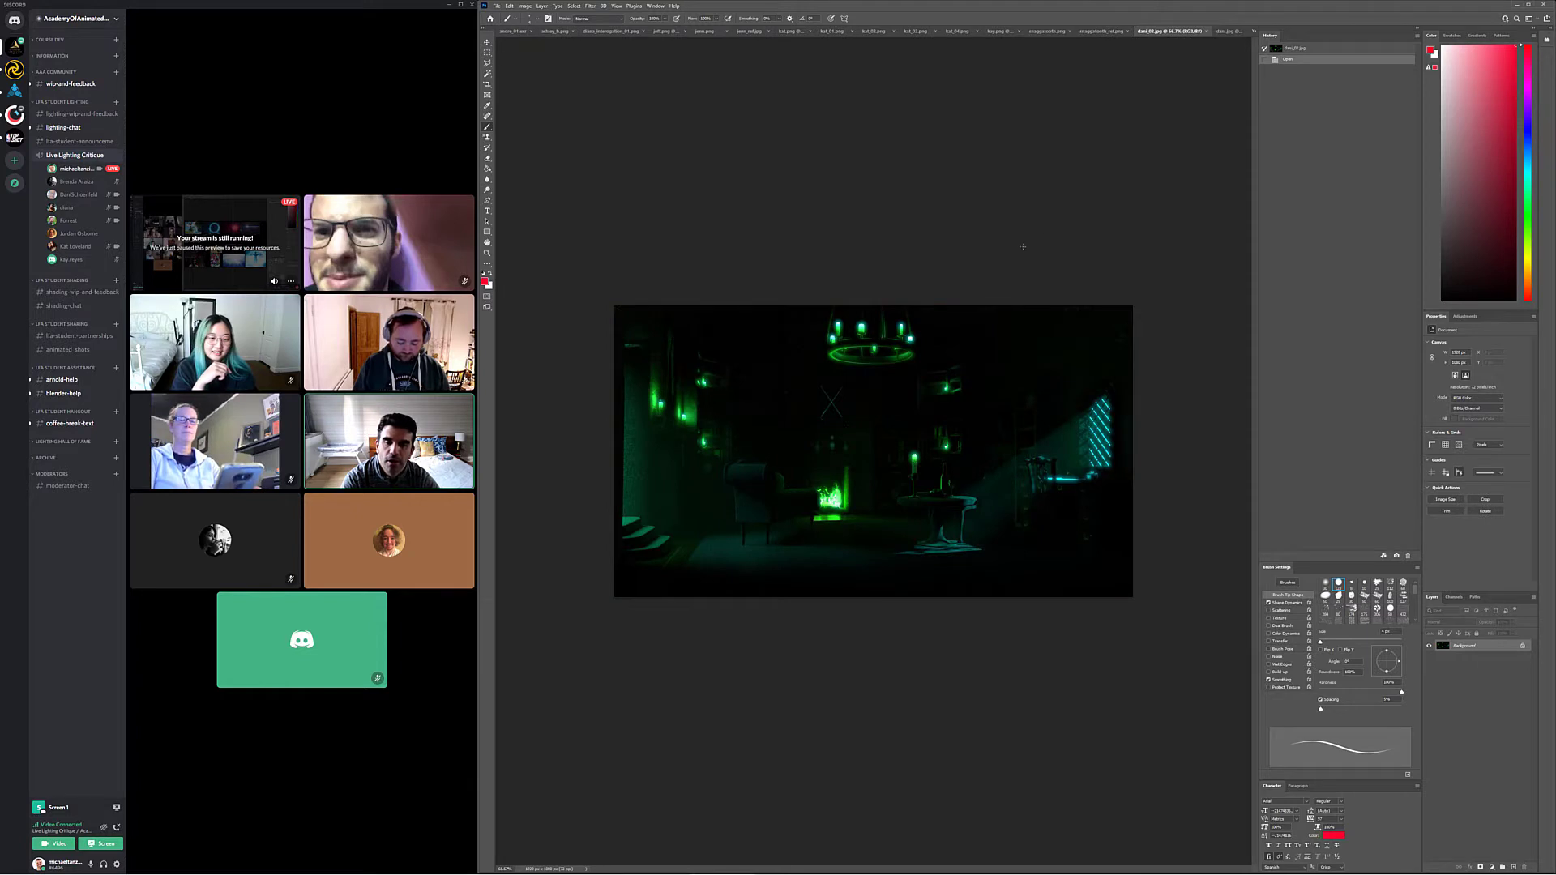
click(1227, 31)
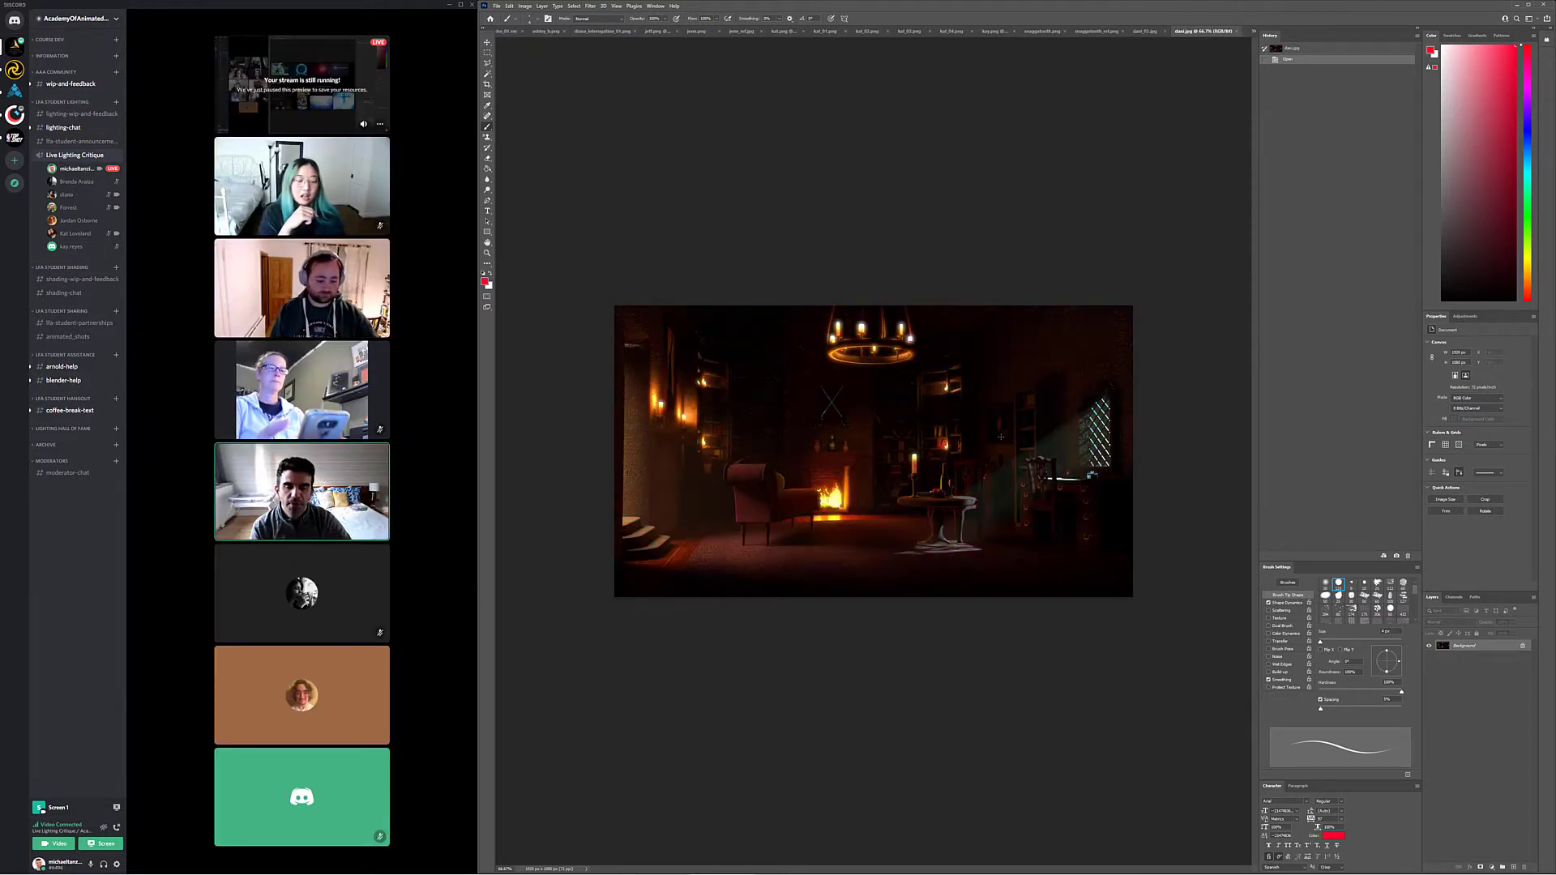
In the warm fireplace render, try red marks around the base of the round table and undo them
scroll(1001, 437, up, 4)
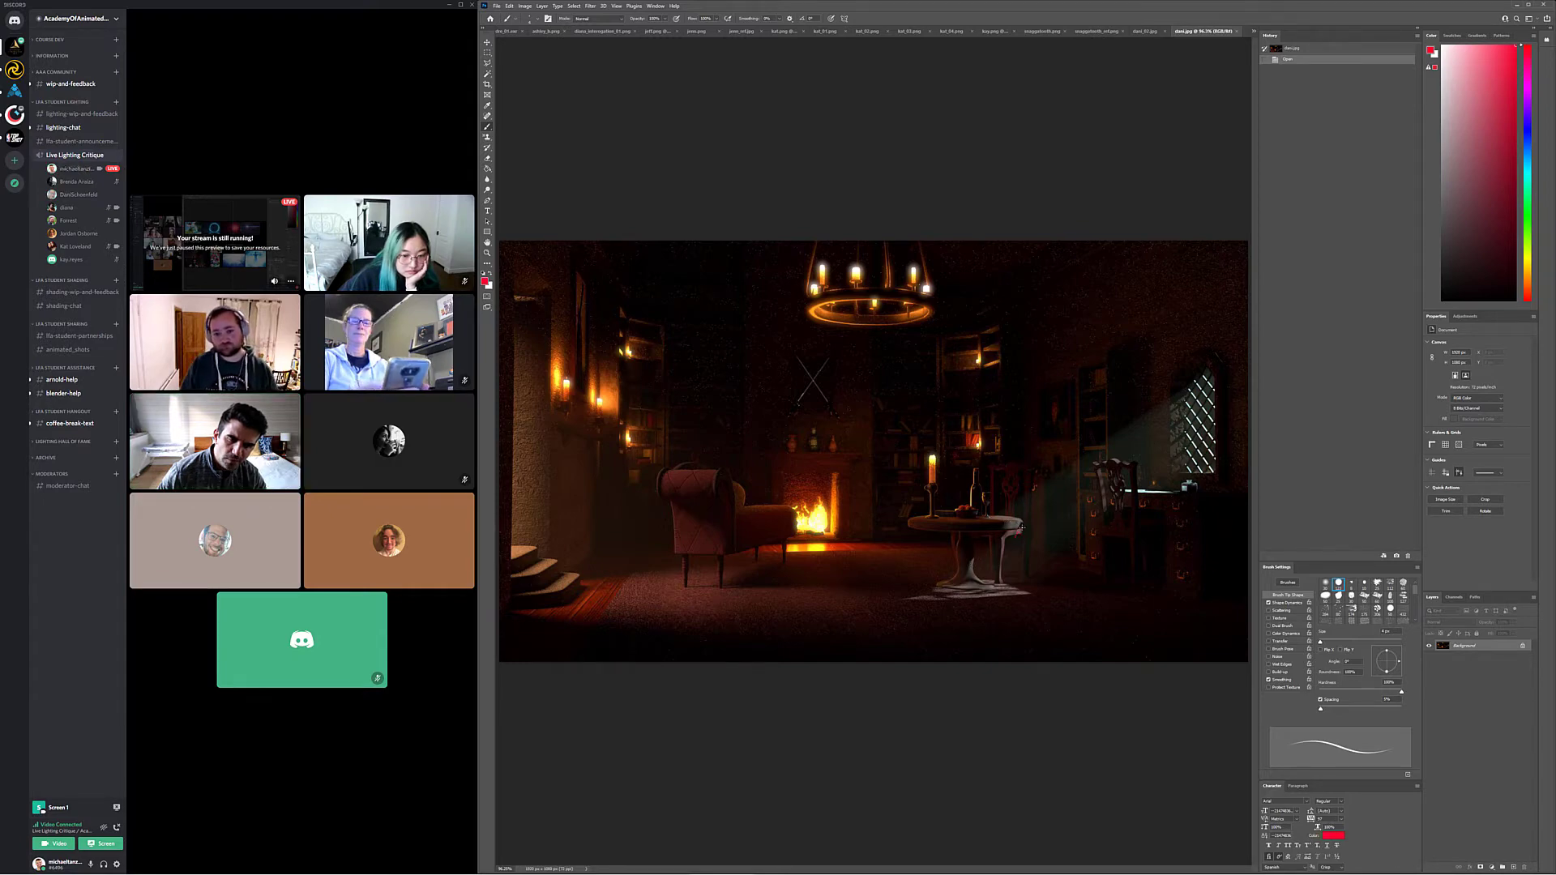
mouse_move(993, 567)
mouse_down()
mouse_move(1021, 528)
mouse_move(954, 601)
mouse_move(946, 584)
mouse_up()
key(ctrl+z)
key(ctrl+z)
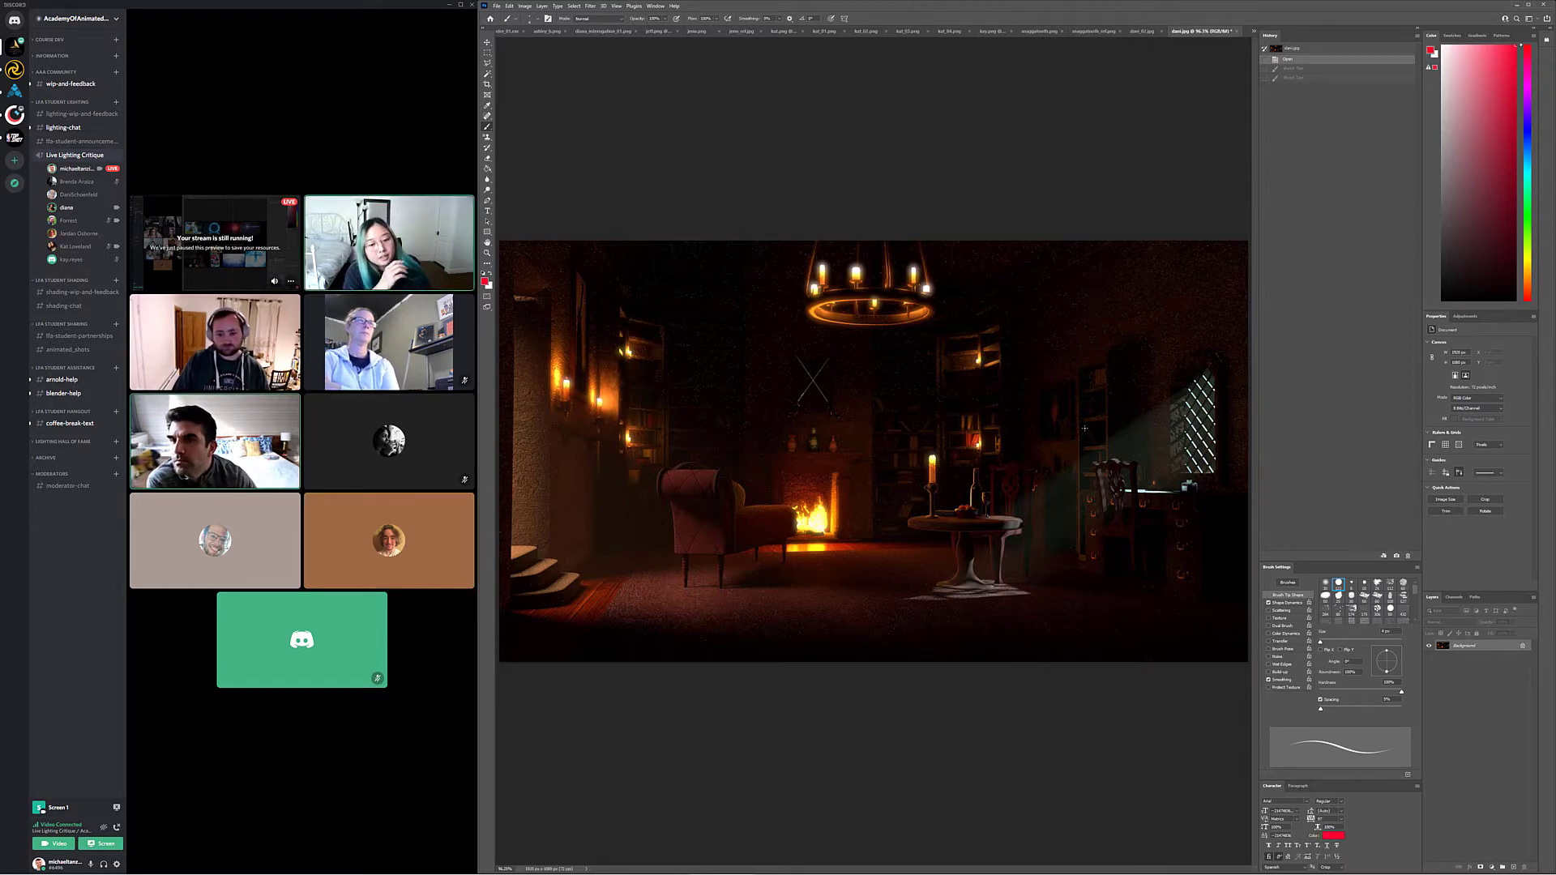
Select the window's light beam down to the round table with the Polygonal Lasso and copy it to a new layer
click(487, 63)
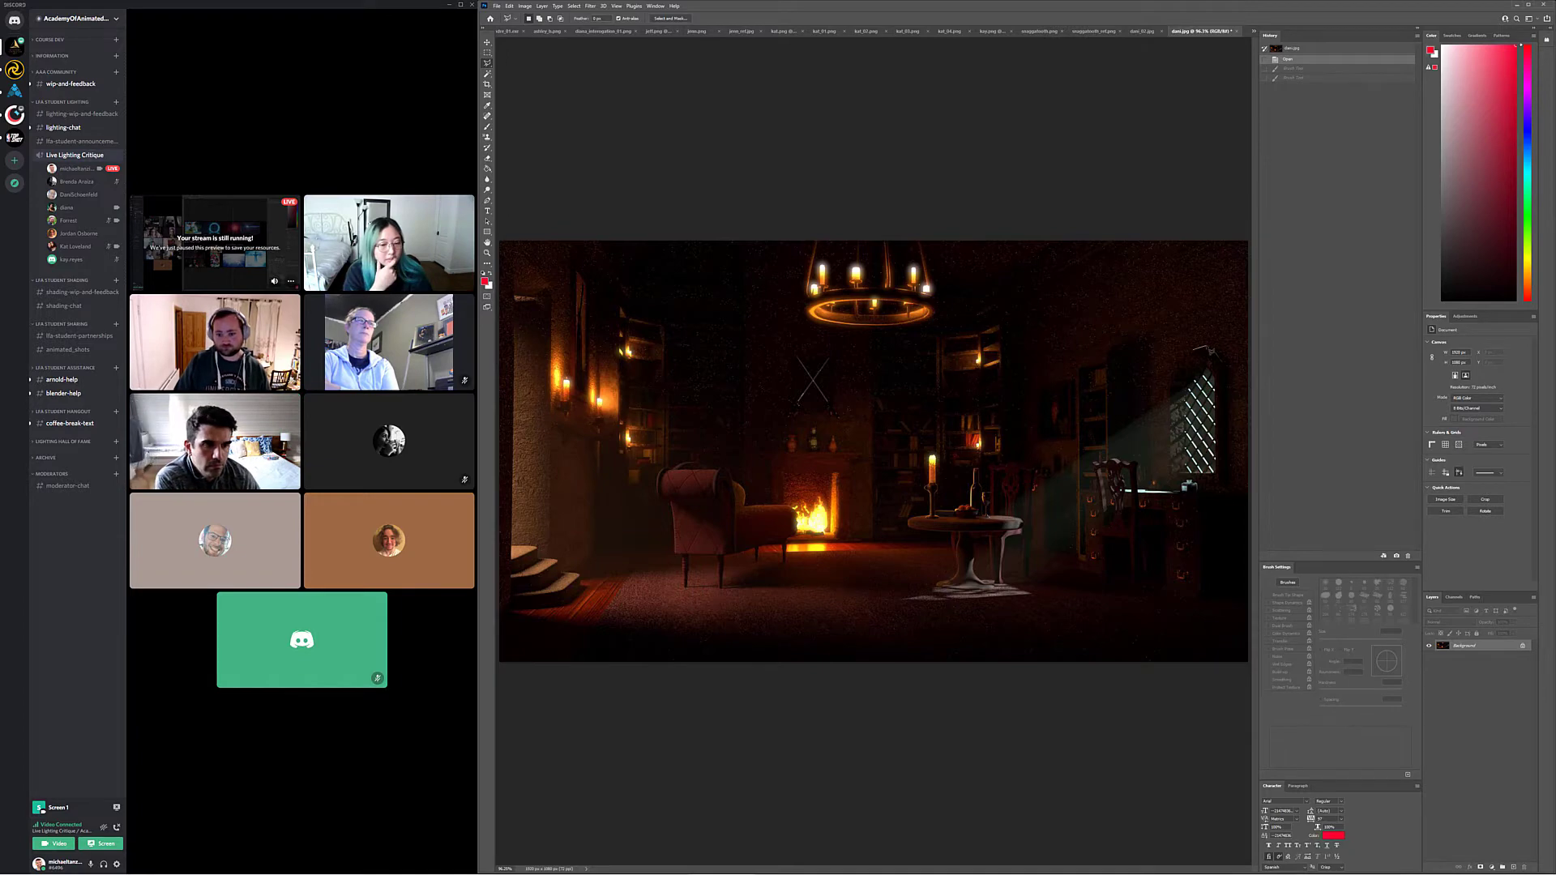
click(1208, 350)
click(845, 581)
click(889, 637)
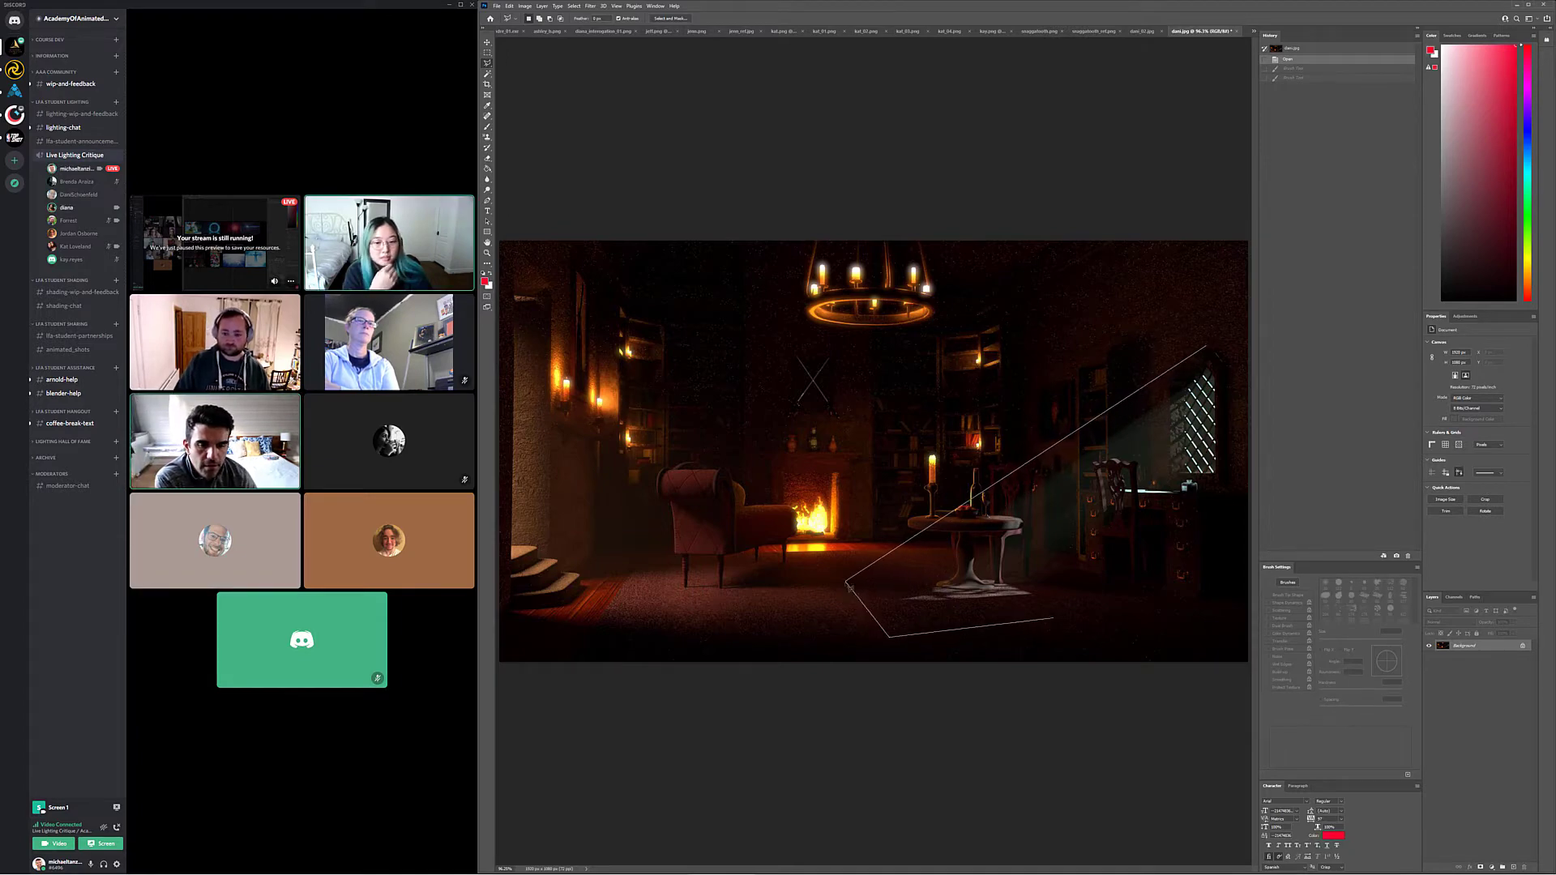
click(1058, 618)
click(1232, 484)
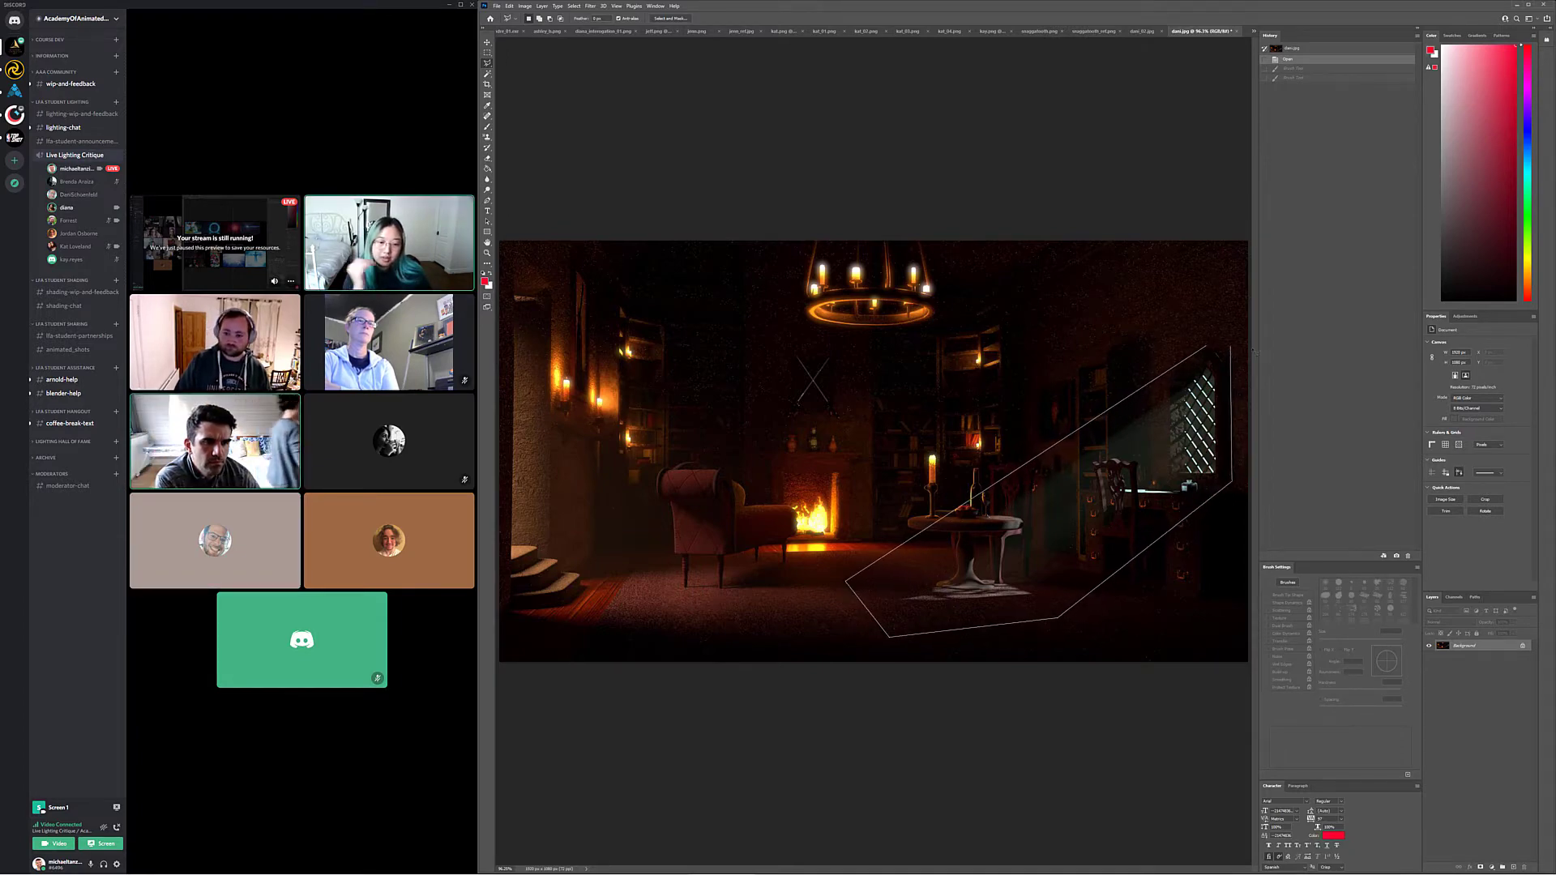
click(1230, 347)
click(1208, 350)
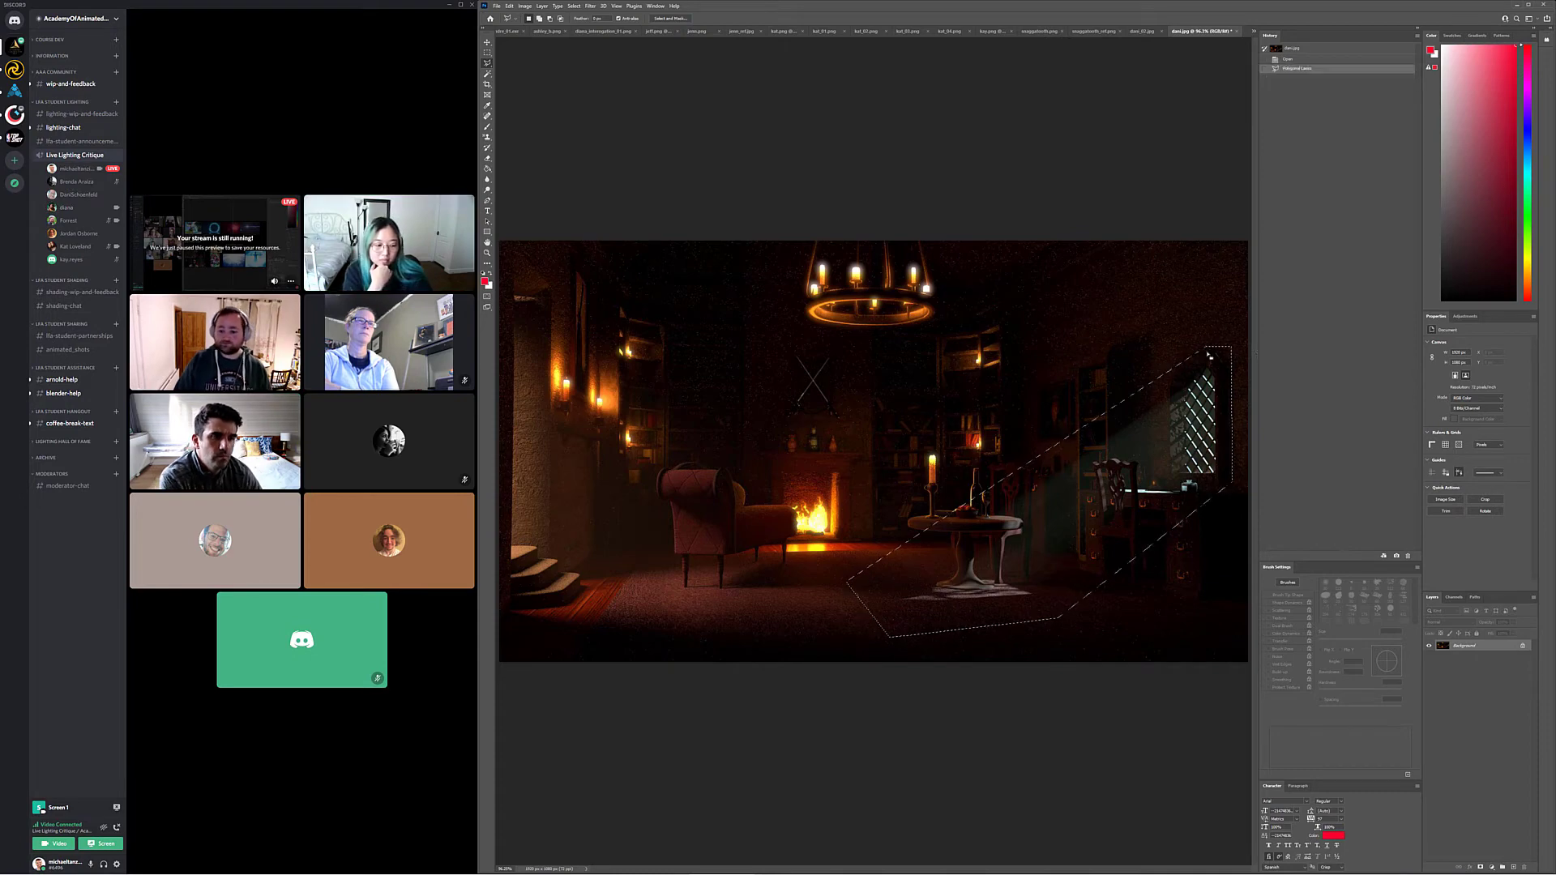
key(ctrl+c)
key(ctrl+v)
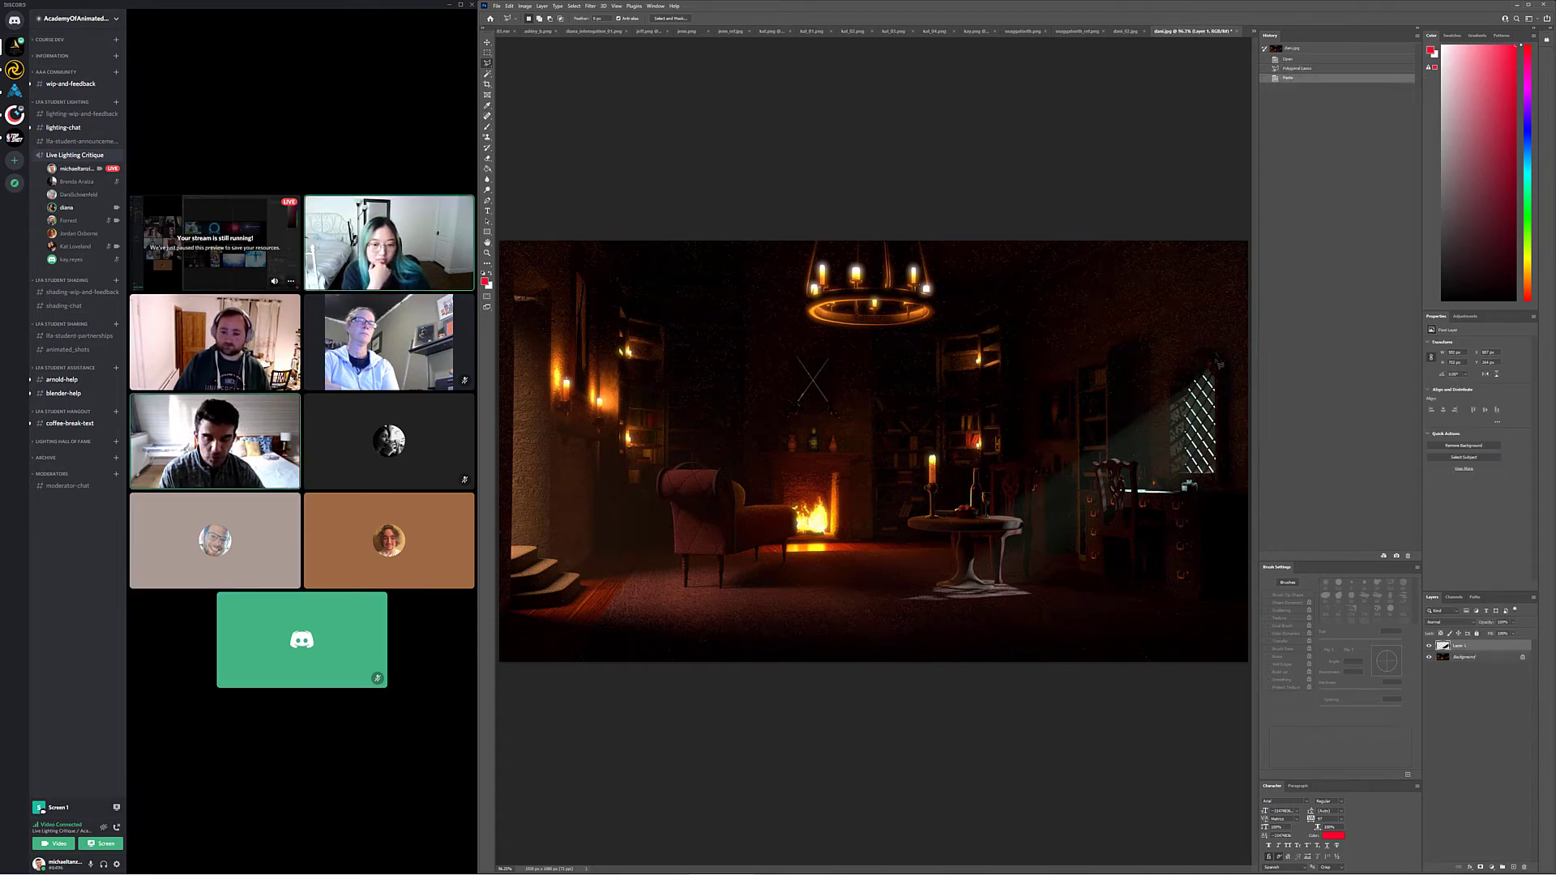
Shift the copied light beam's midtones toward blue and cyan with Color Balance, and blend its edges with a soft eraser
key(ctrl+b)
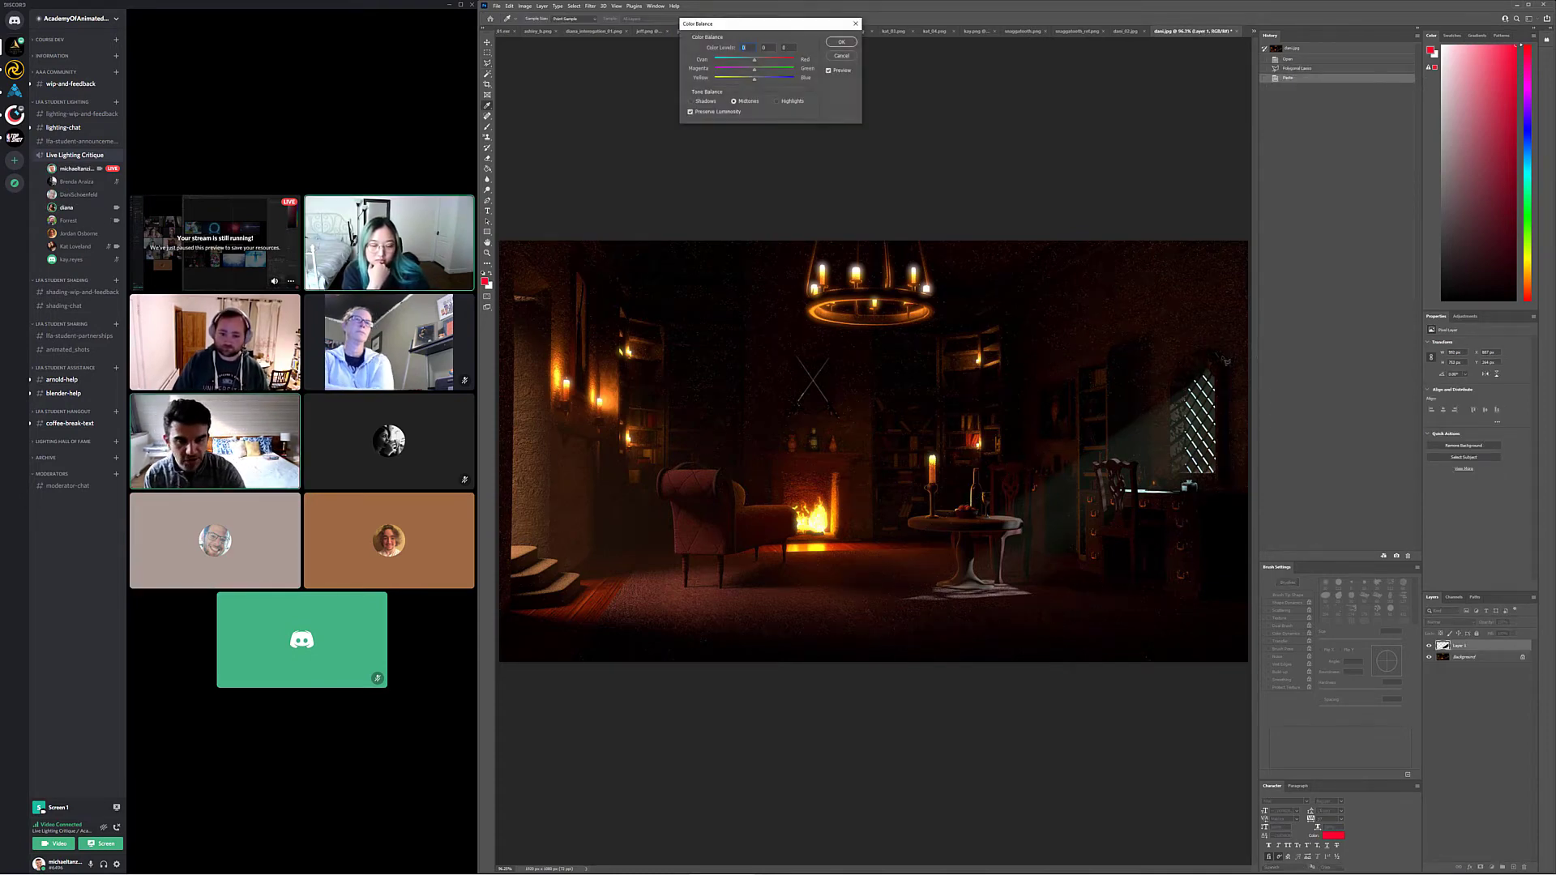
drag(754, 79, 761, 83)
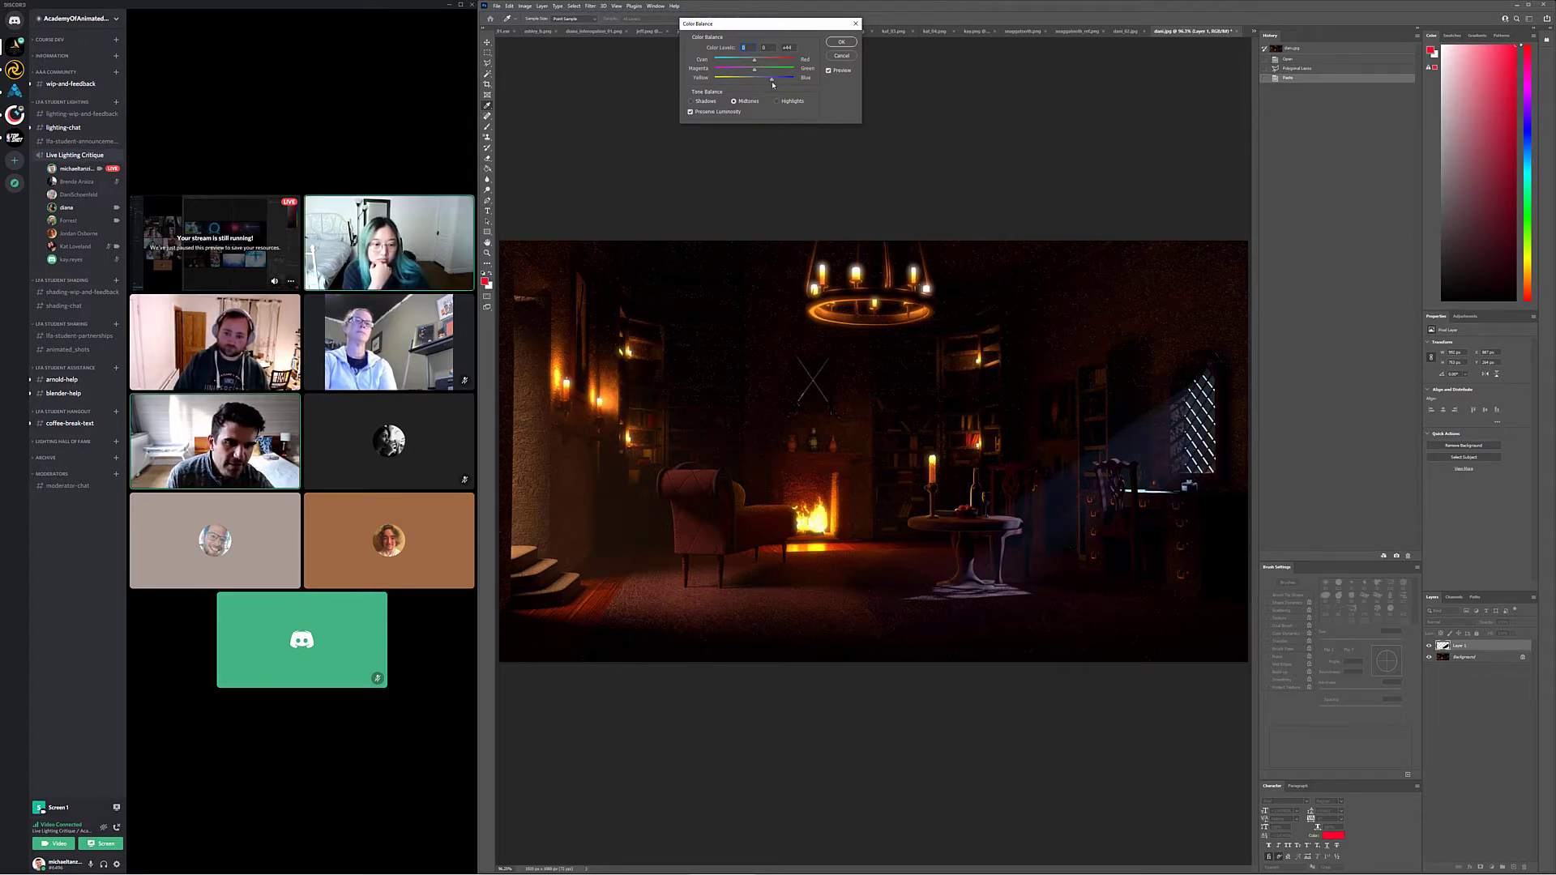
drag(755, 61, 741, 62)
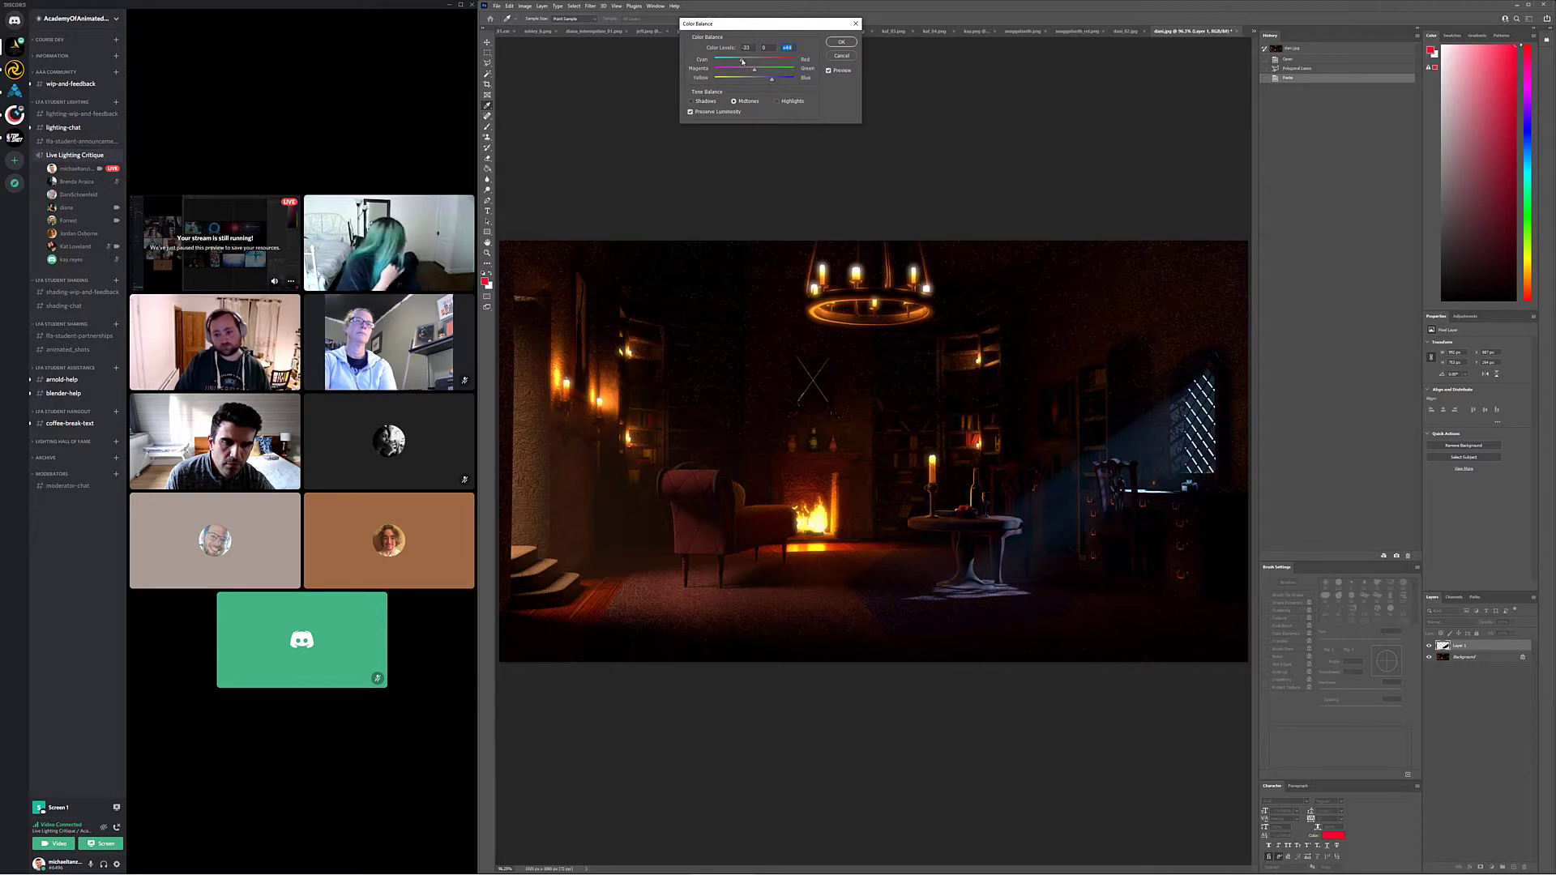
click(841, 42)
click(487, 158)
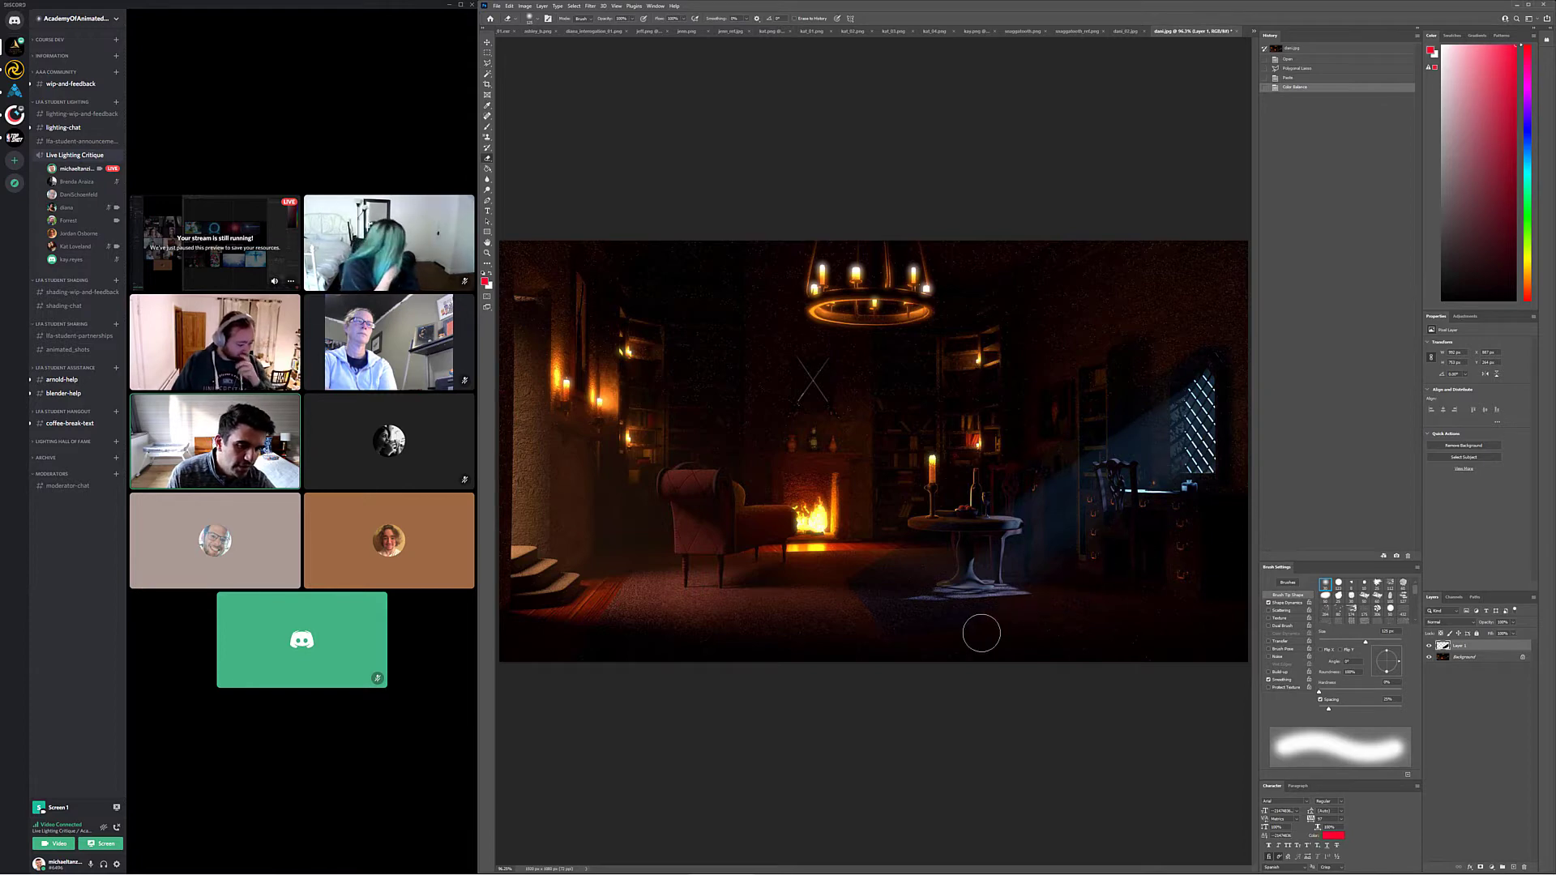
click(1242, 304)
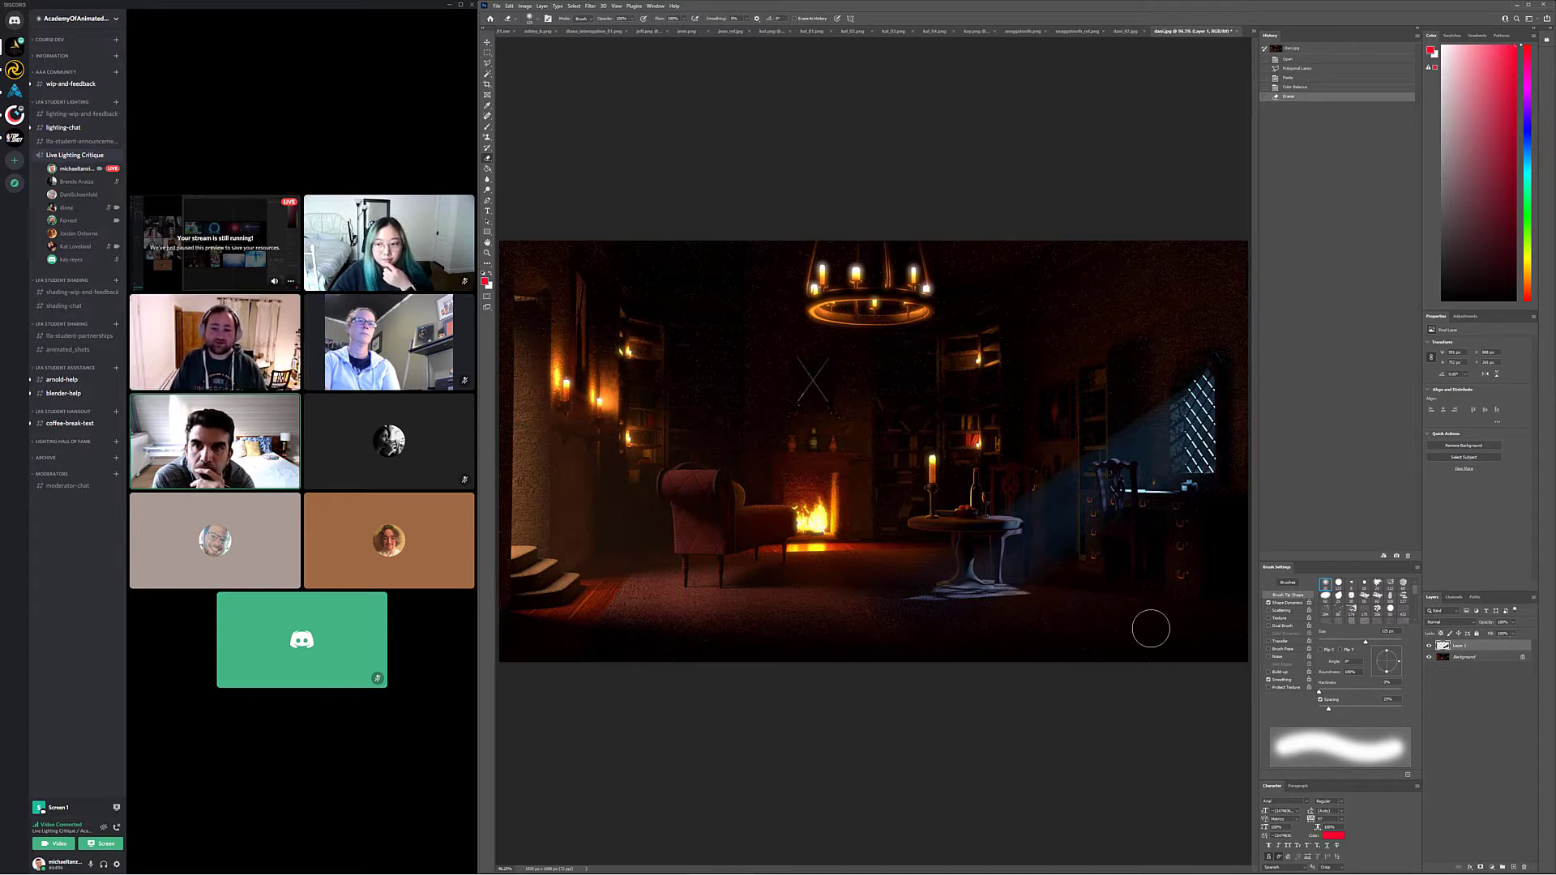
Close the interrogation render without saving its changes
click(628, 32)
click(732, 299)
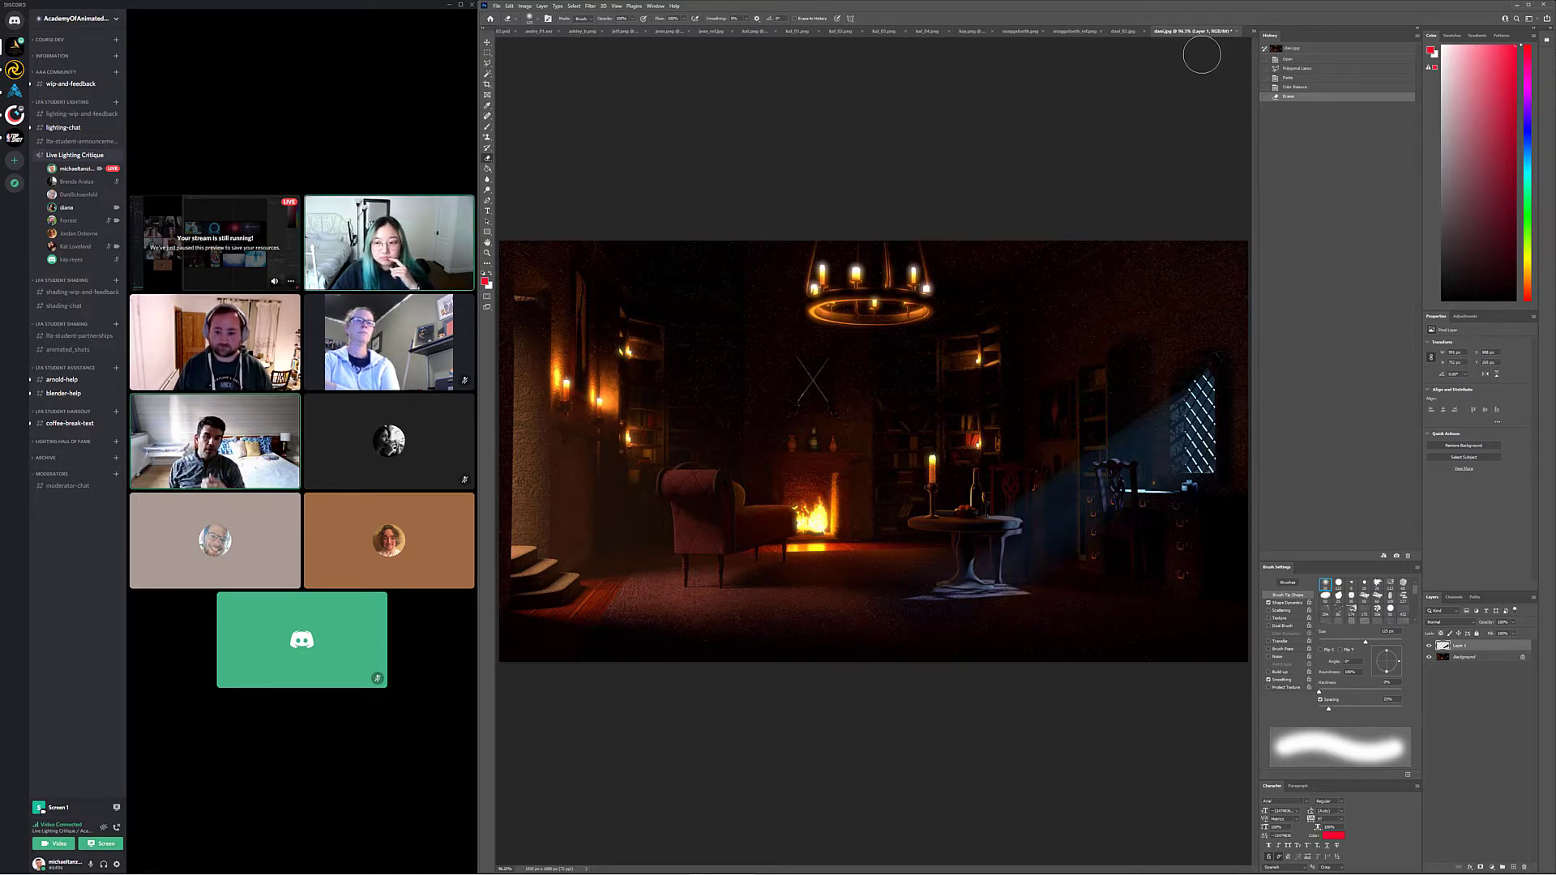
click(592, 387)
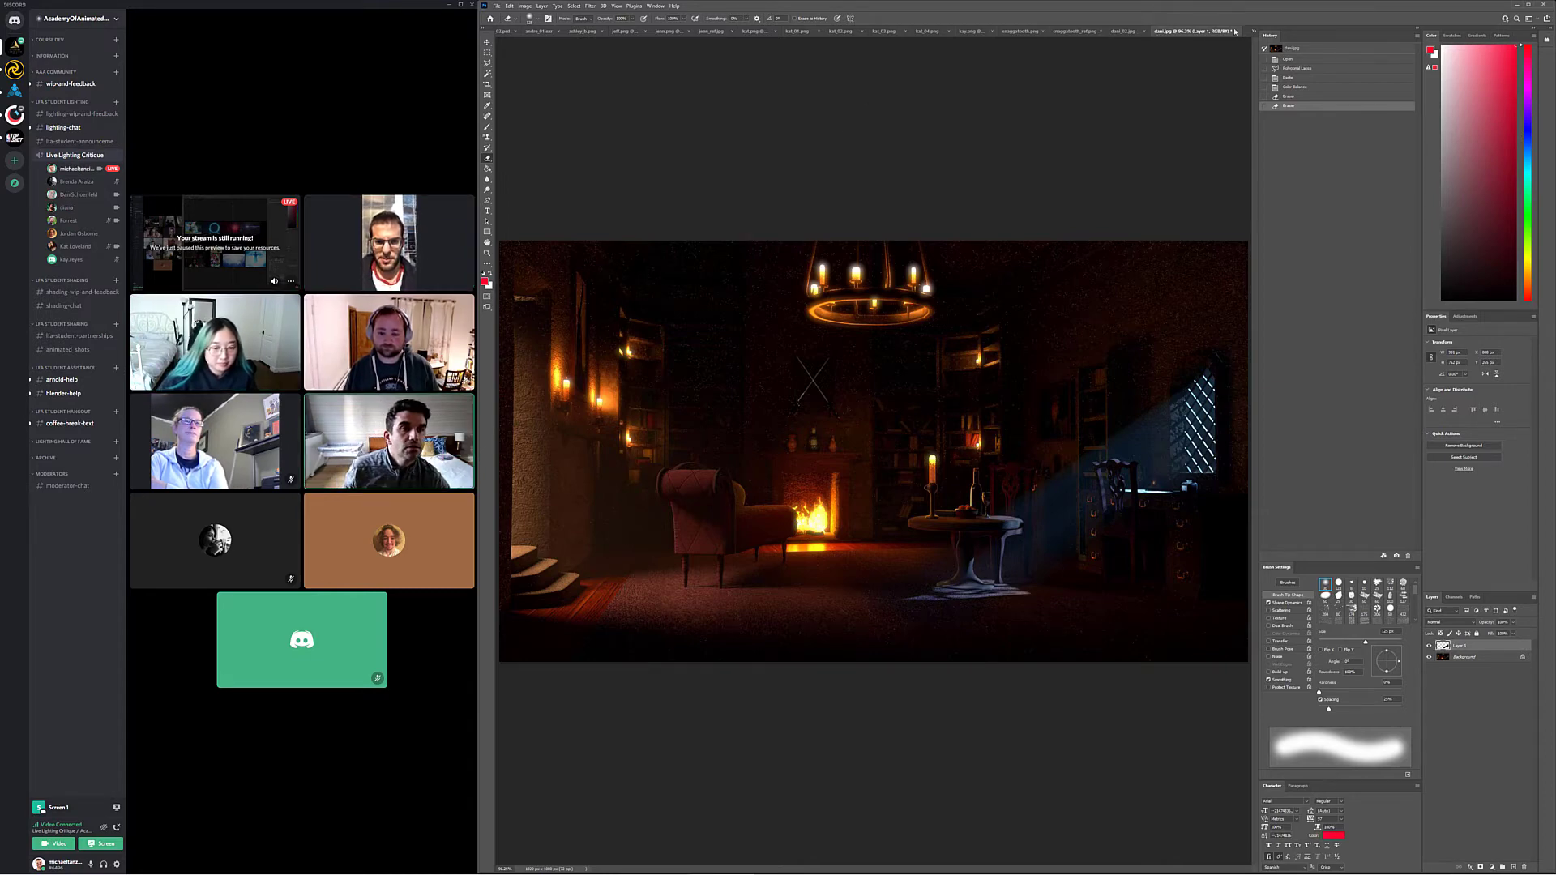
Close the warm fireplace render without saving its changes, and close the green version
key(ctrl+w)
click(720, 300)
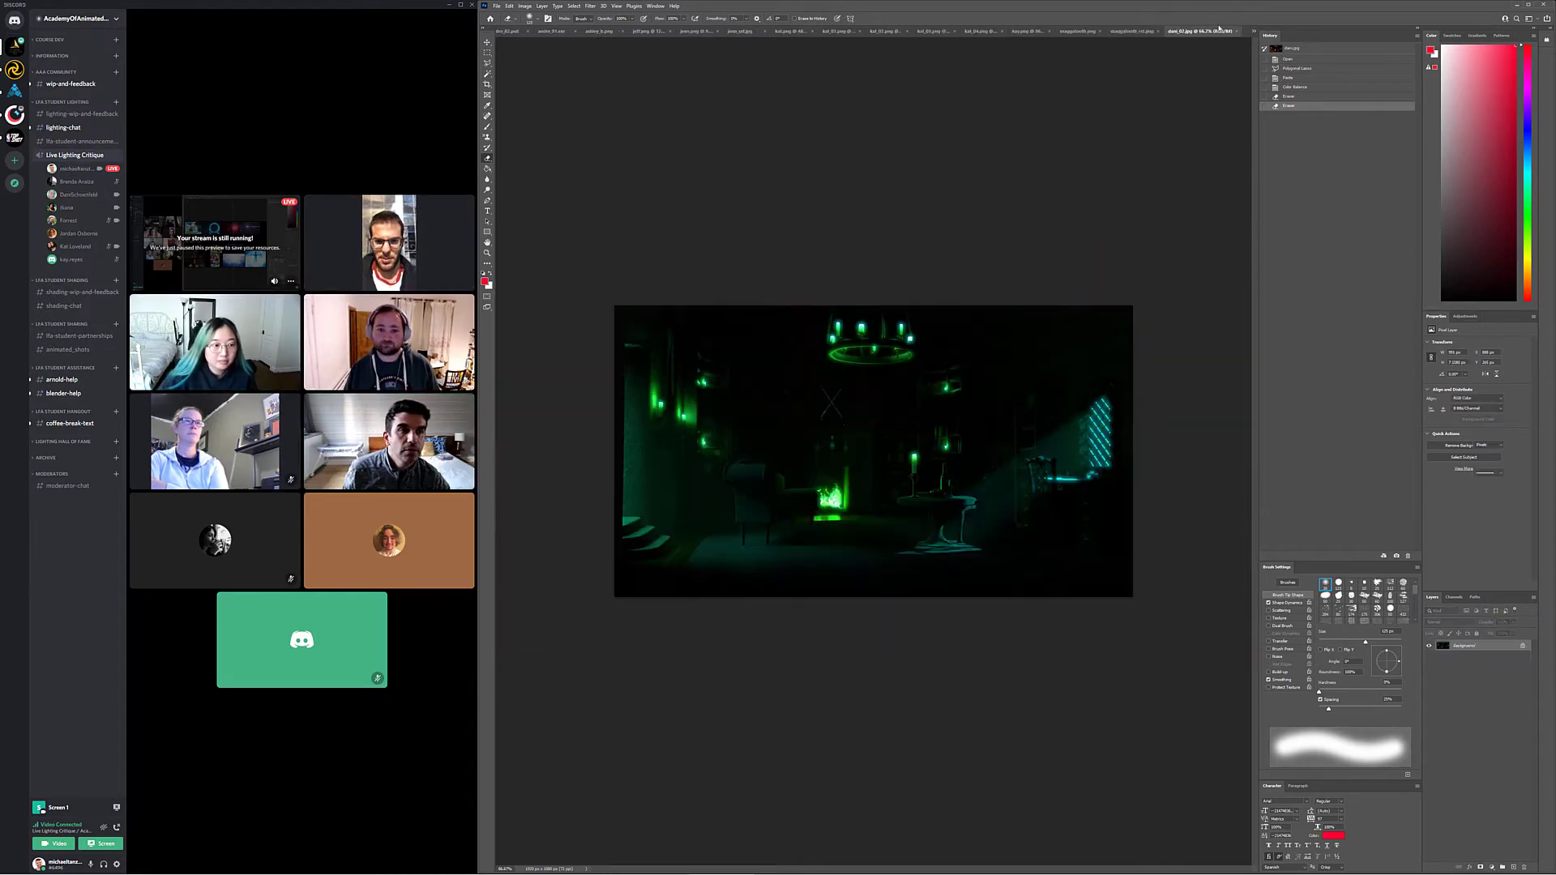
click(1238, 31)
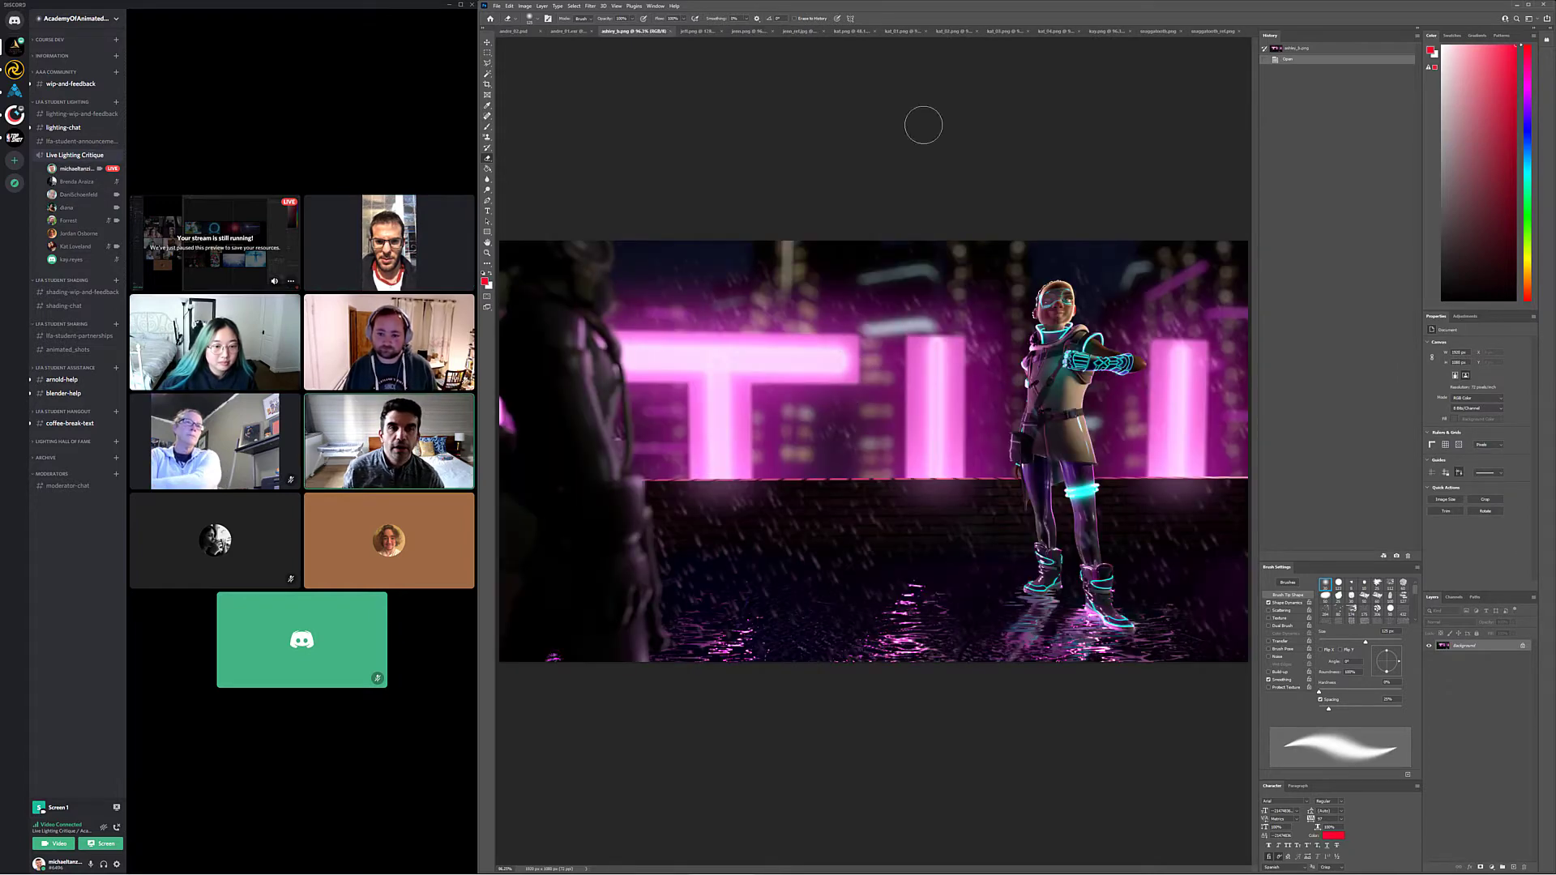
Bring up the neon motorcycle render for critique after a brief look at the pointing man in the red hat
click(850, 32)
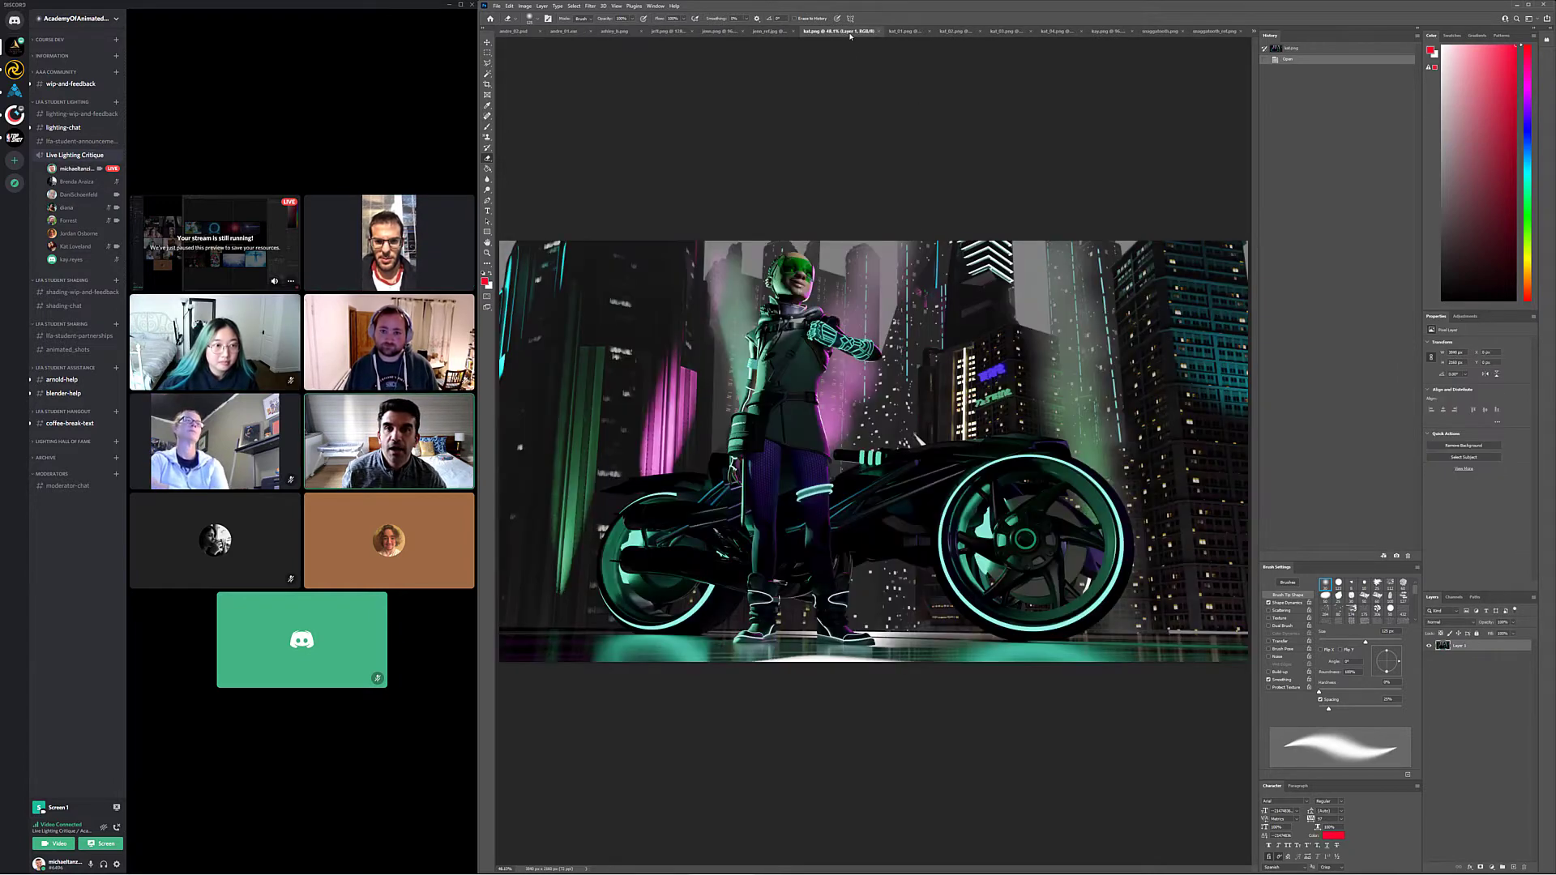
click(904, 32)
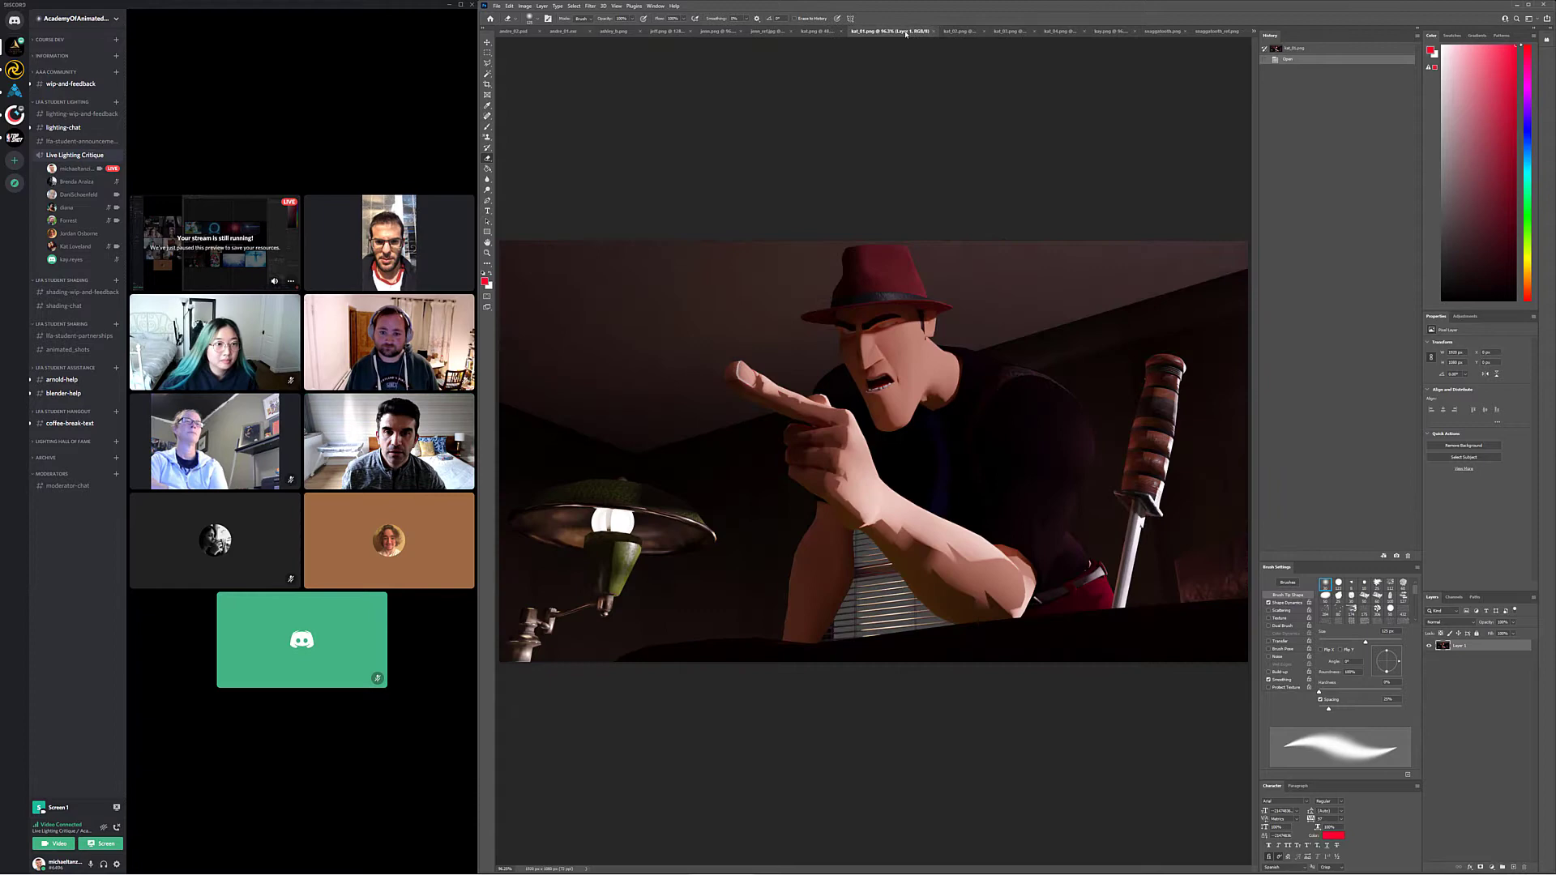
click(827, 32)
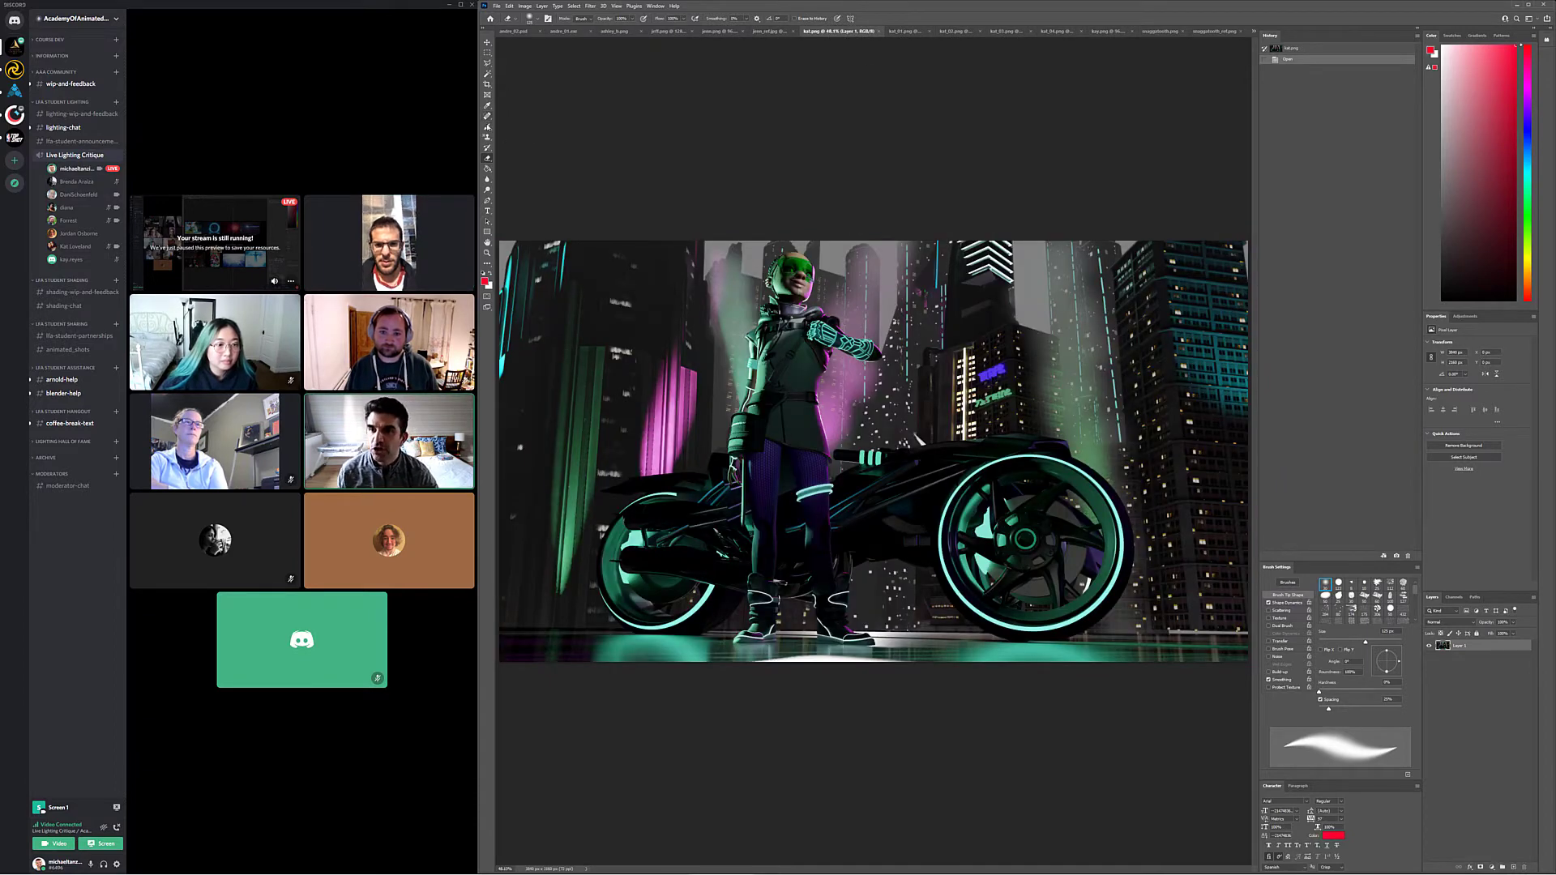
Circle the teal-lit building behind the motorcycle with a red brush stroke, undoing the trial strokes beside the character
key(b)
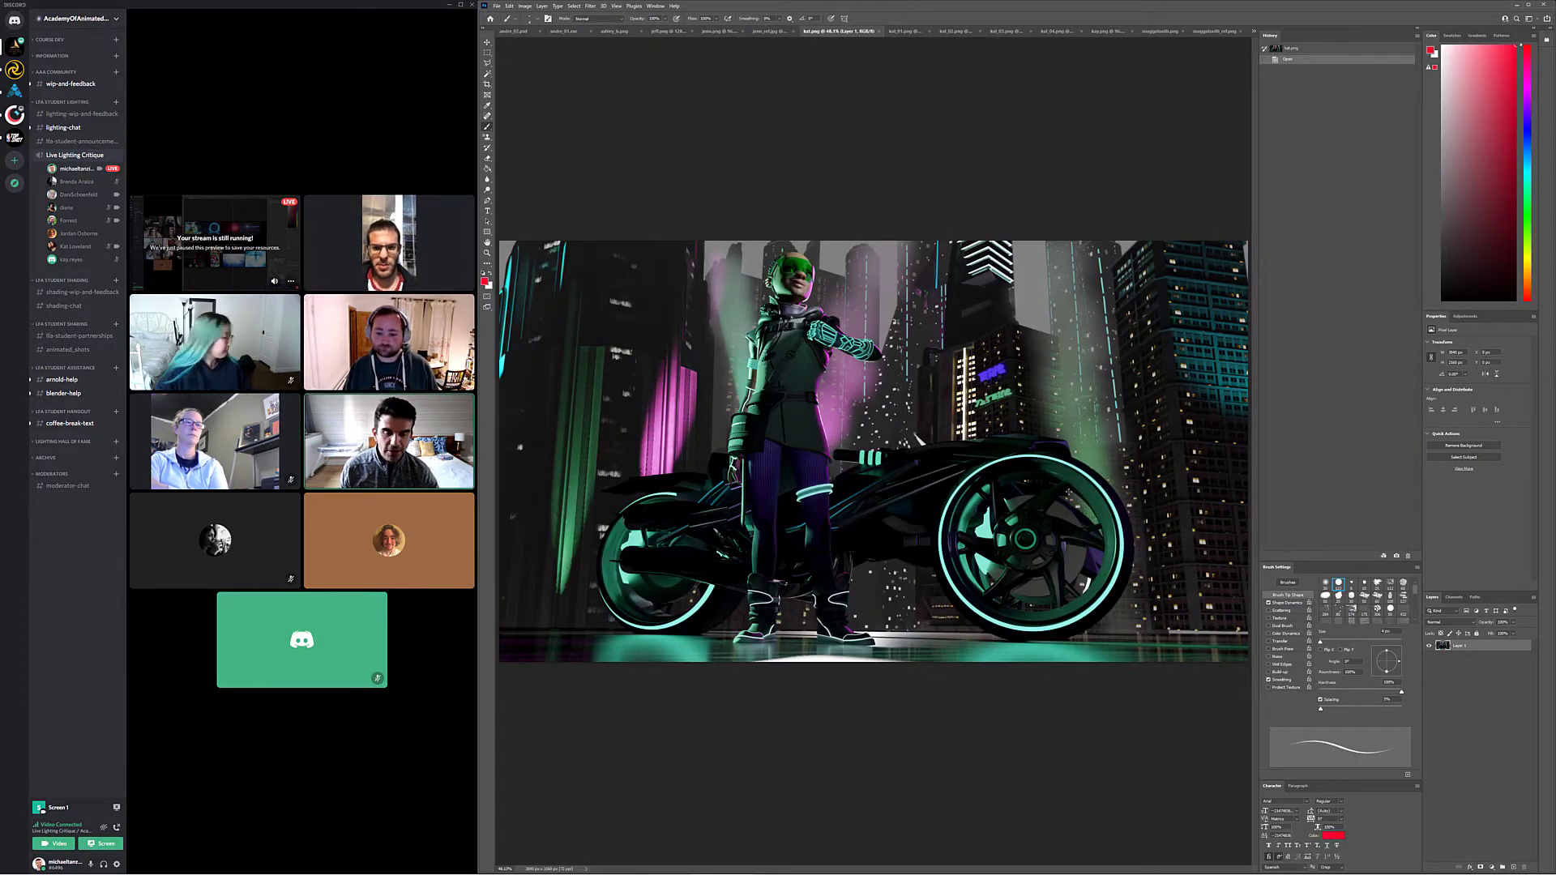
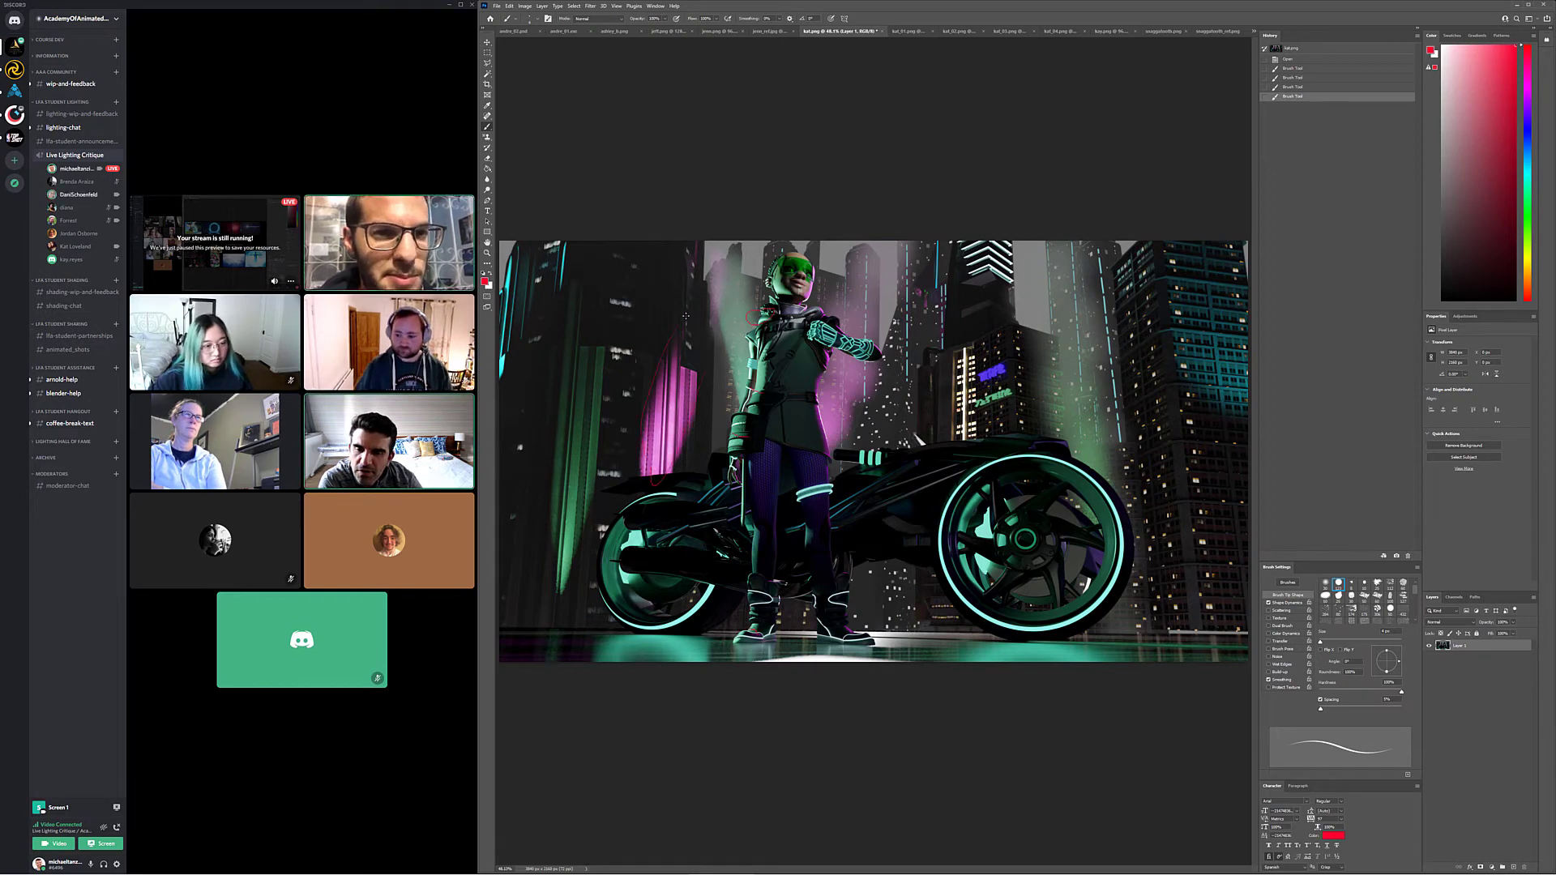
mouse_move(686, 316)
mouse_down()
mouse_move(698, 378)
mouse_move(684, 325)
mouse_move(667, 339)
mouse_move(684, 443)
mouse_move(701, 381)
mouse_up()
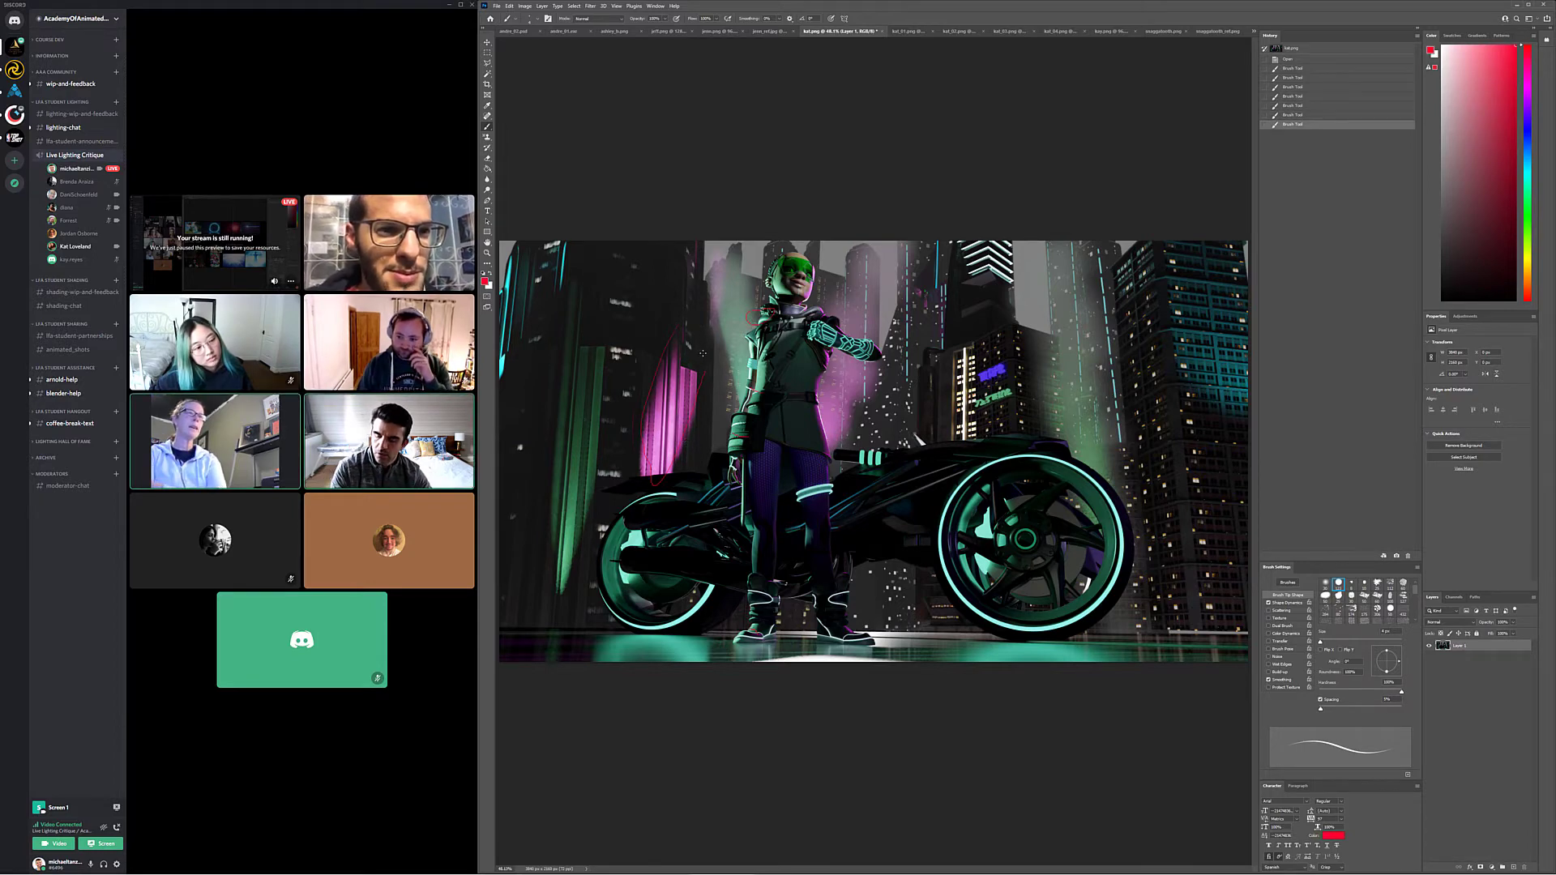
key(ctrl+z)
key(ctrl+z)
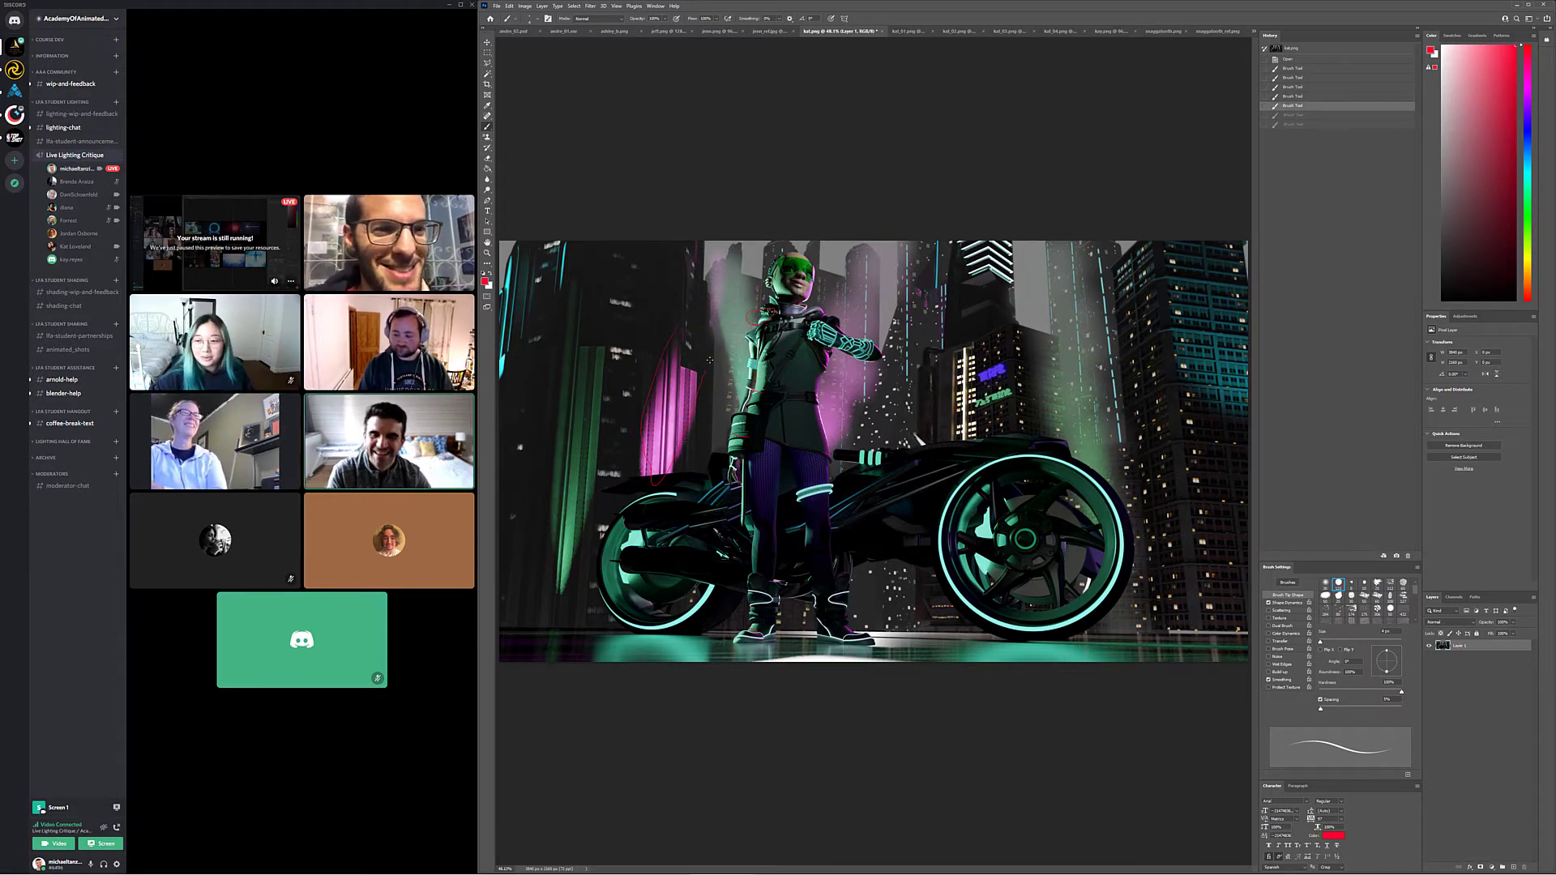
key(ctrl+z)
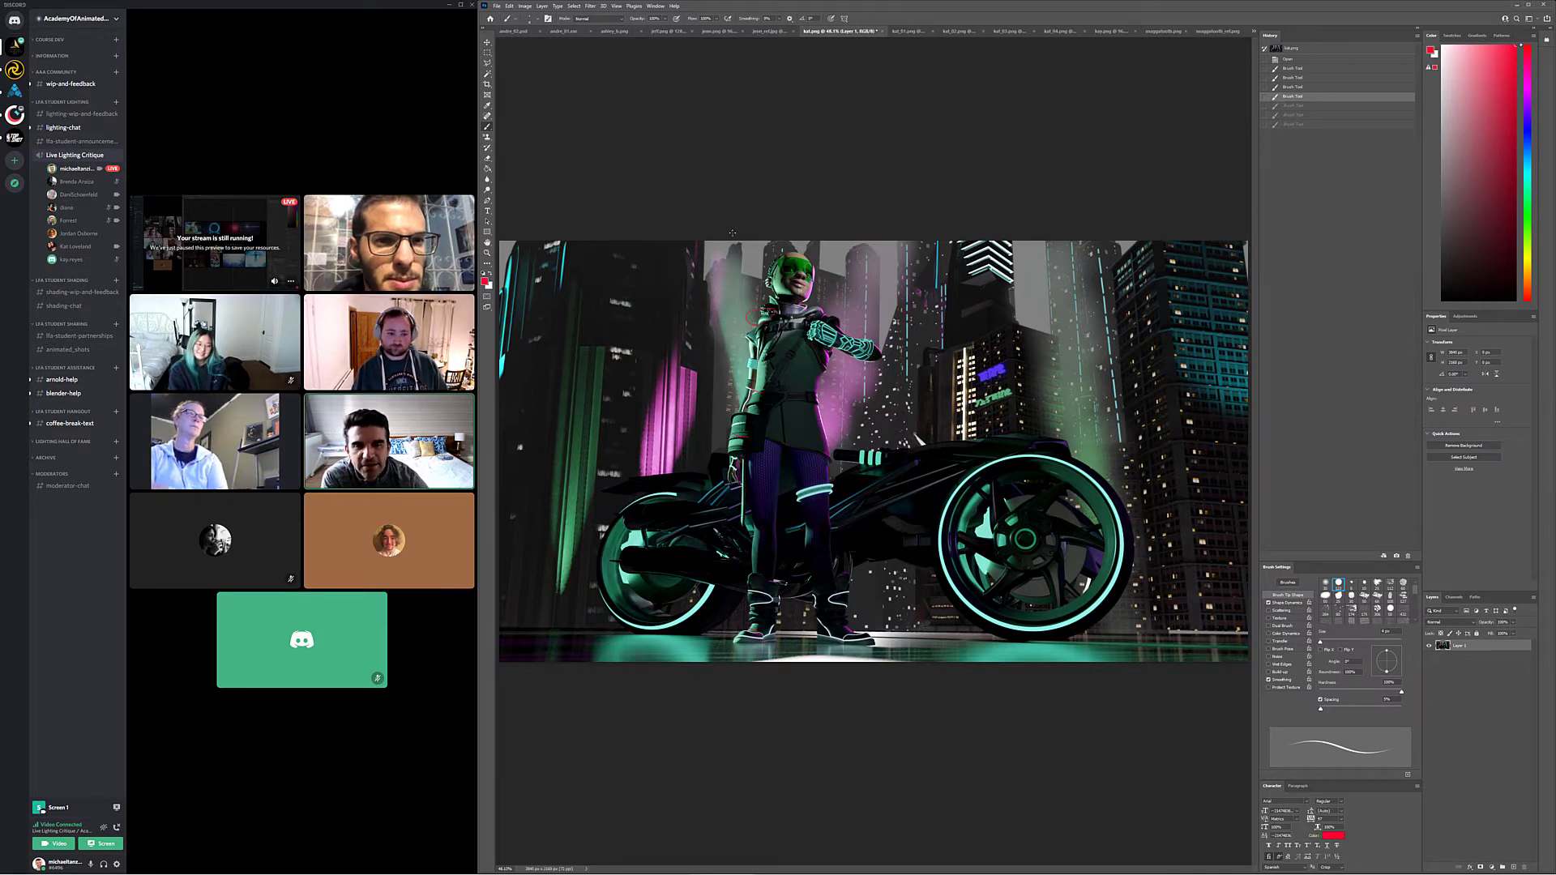
drag(1123, 357, 1155, 426)
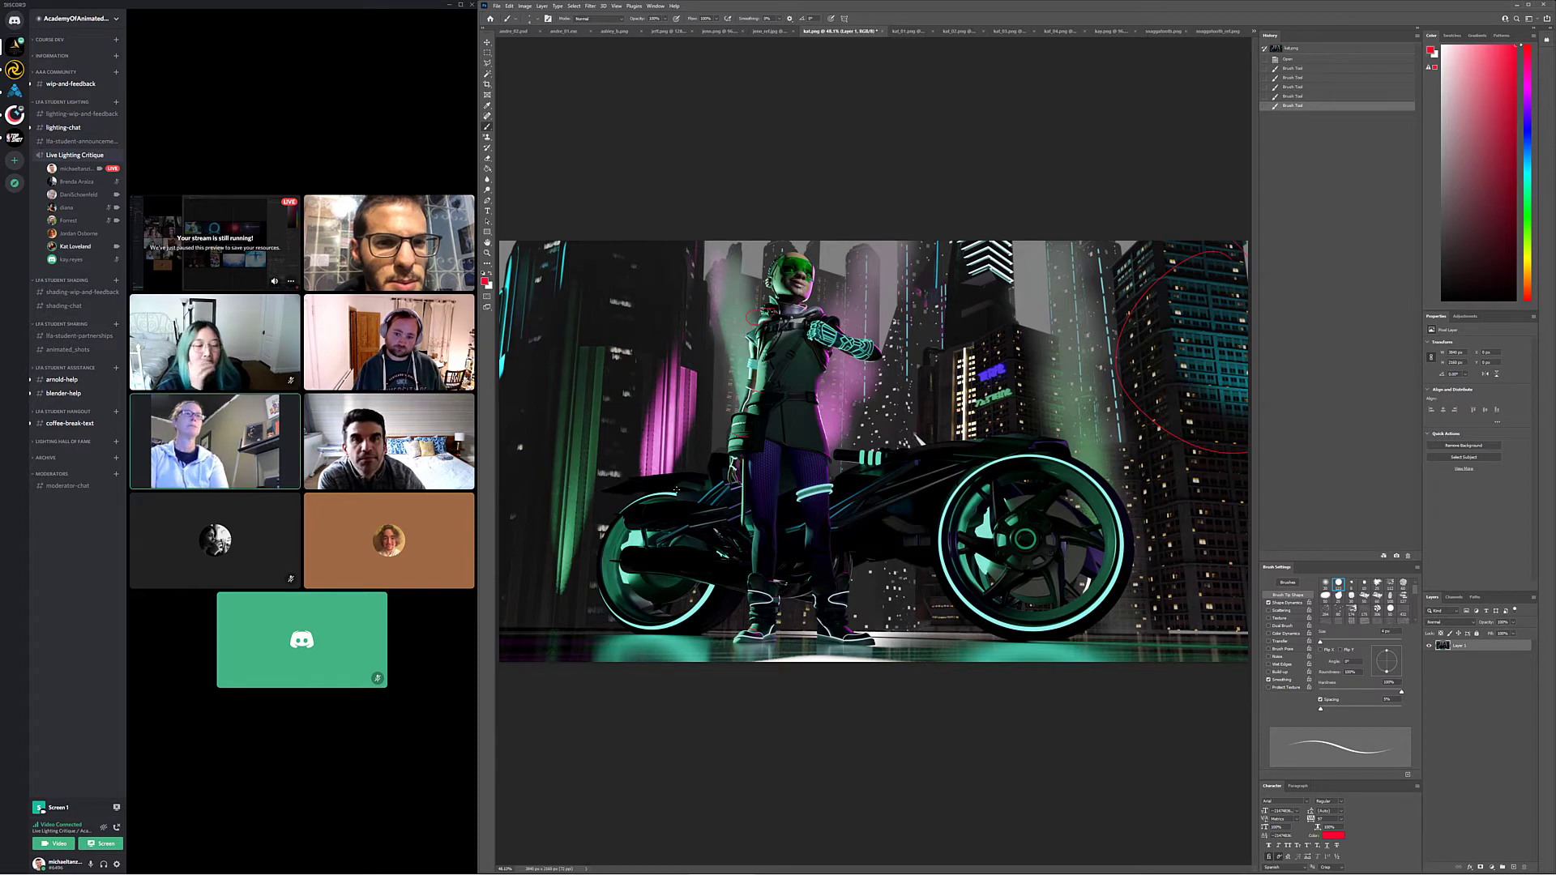
Preview the frames of the man in the red hat, and close the neon motorcycle render without saving its changes
click(908, 32)
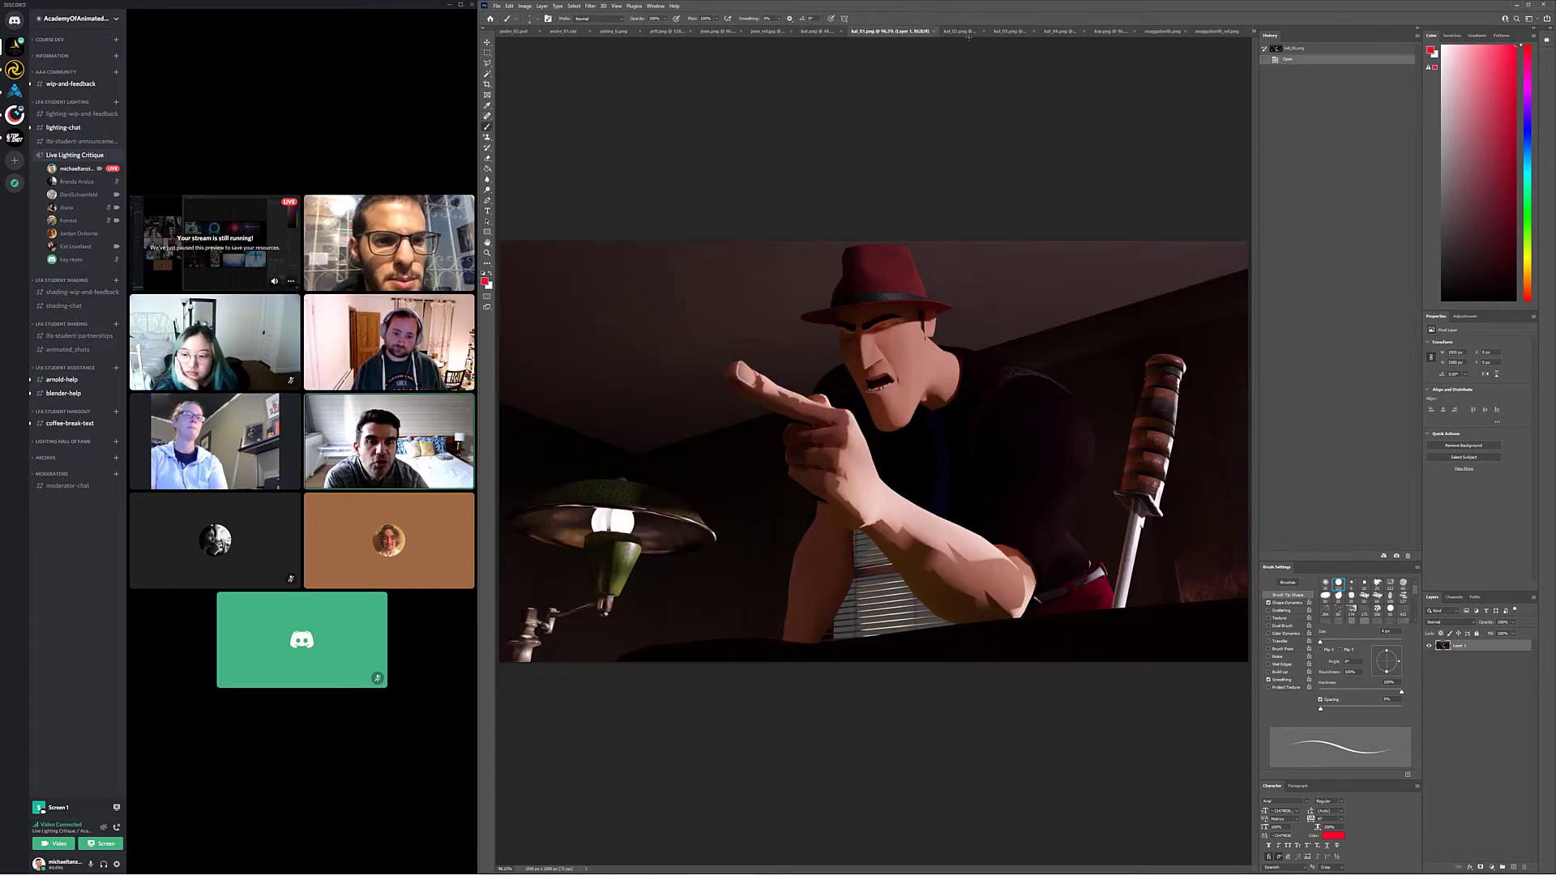
click(962, 32)
click(1009, 32)
click(1058, 32)
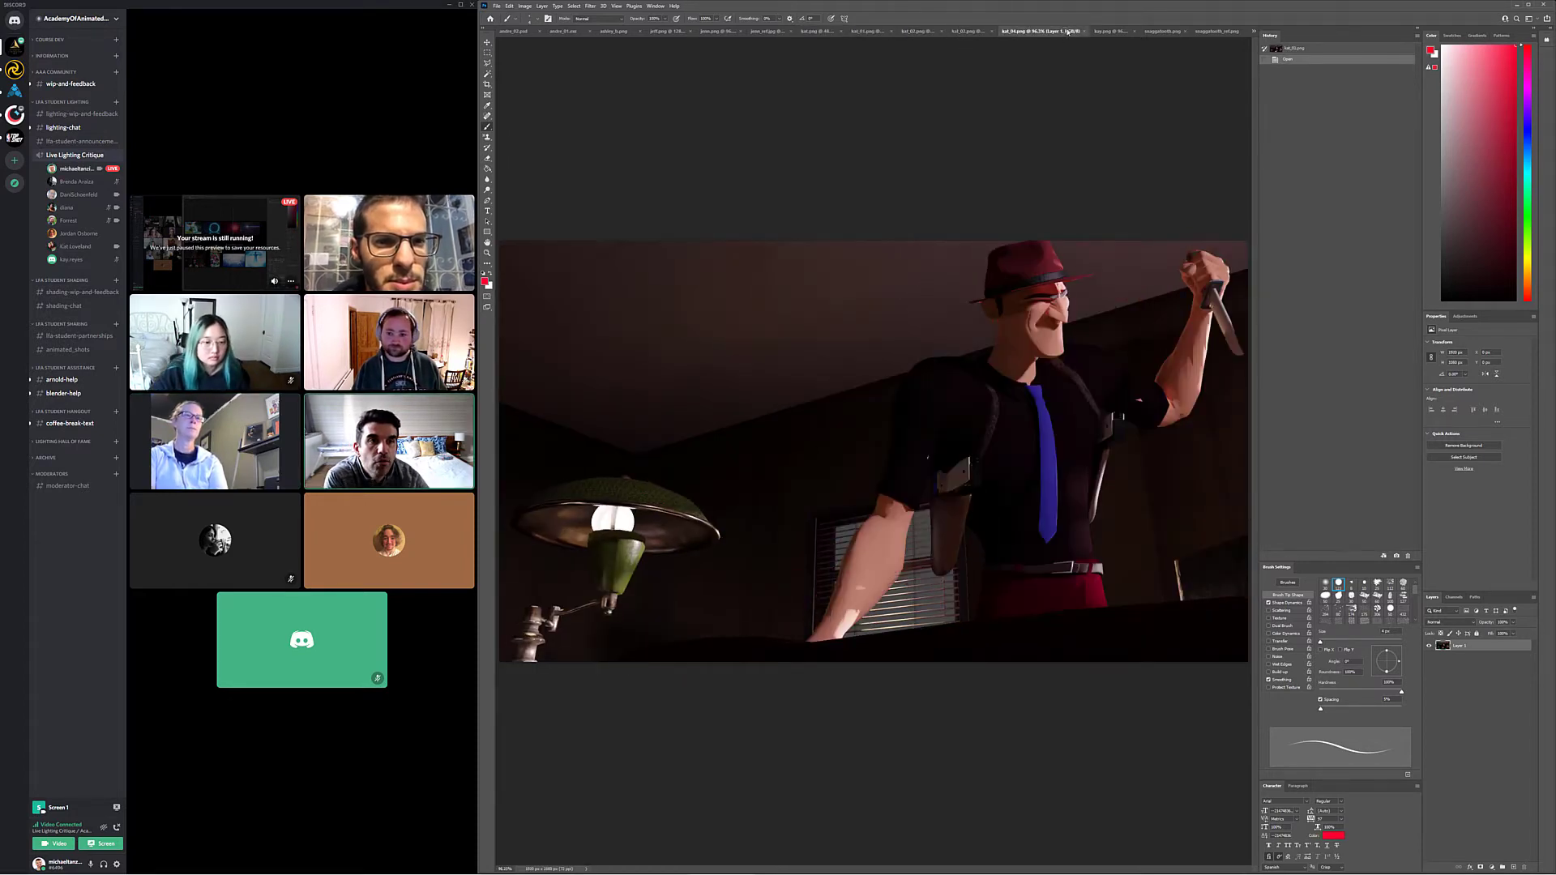
click(868, 32)
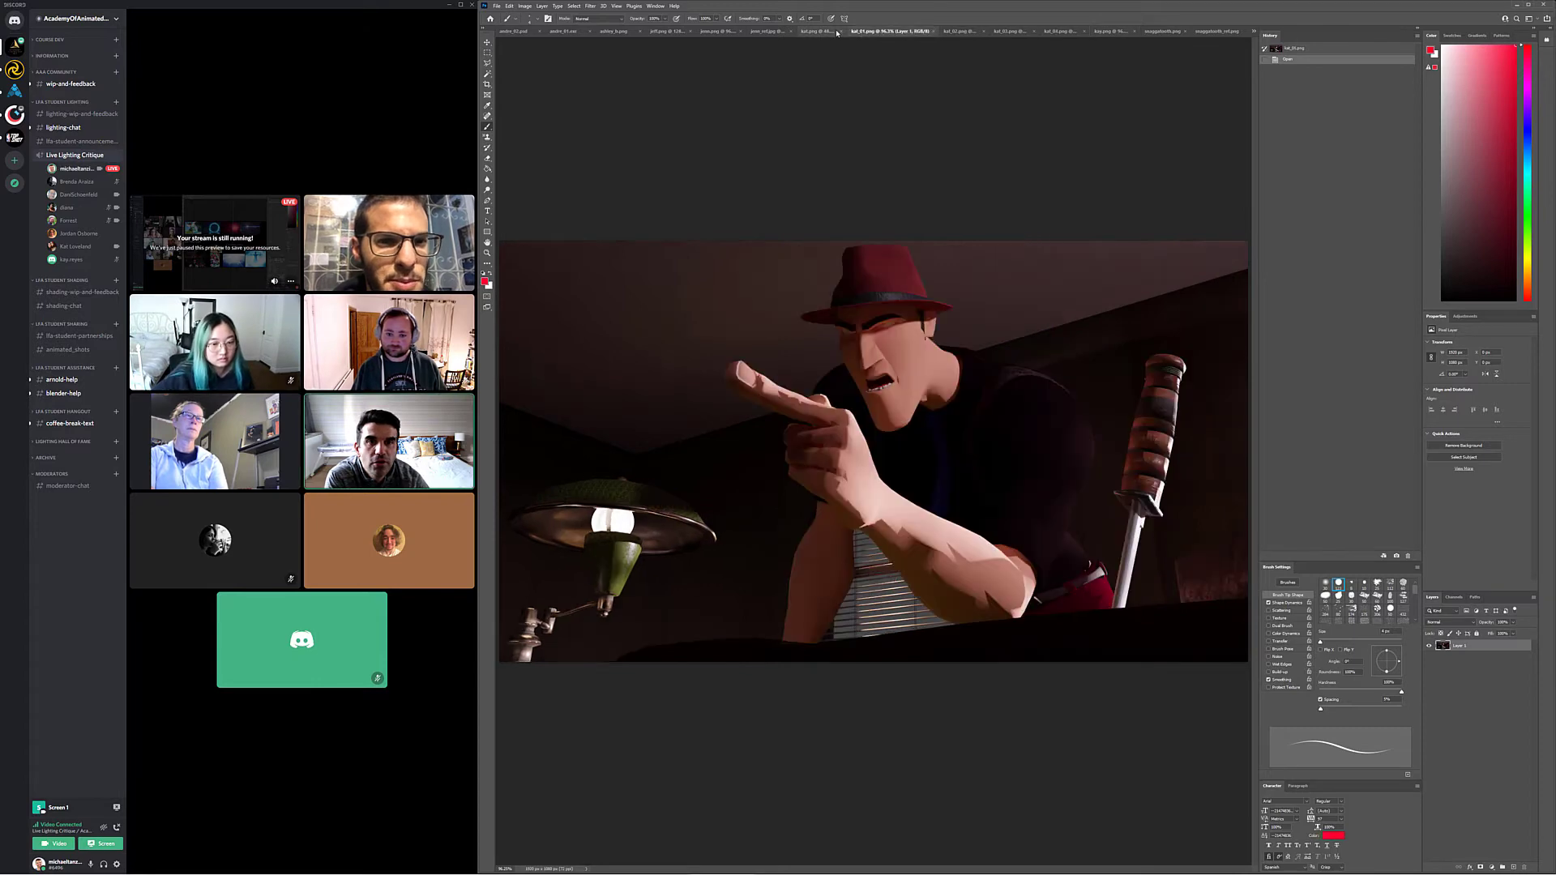
click(838, 32)
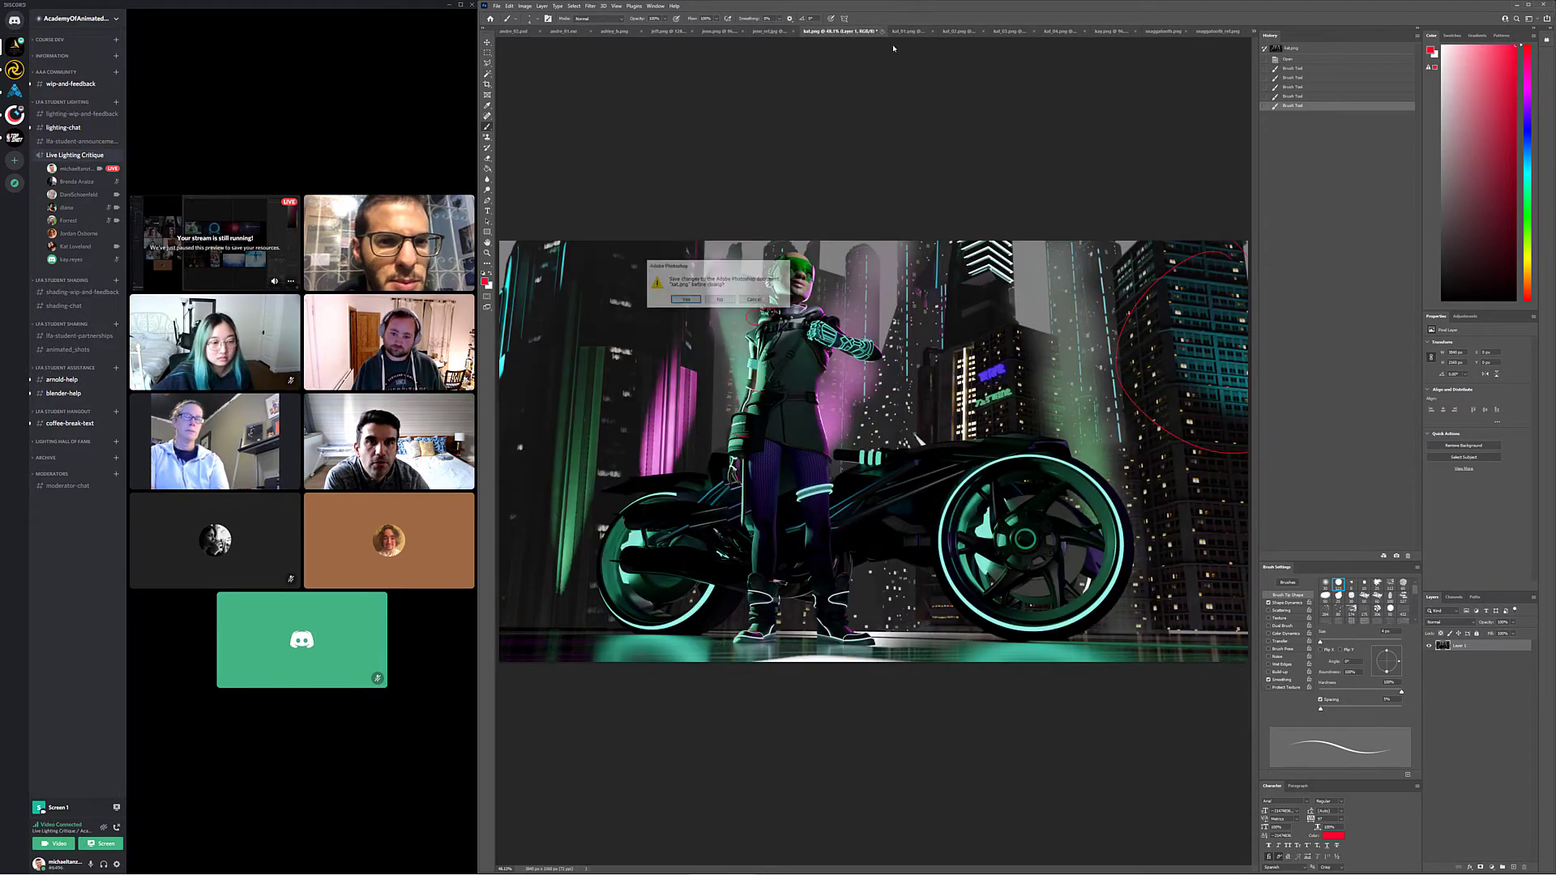
click(720, 300)
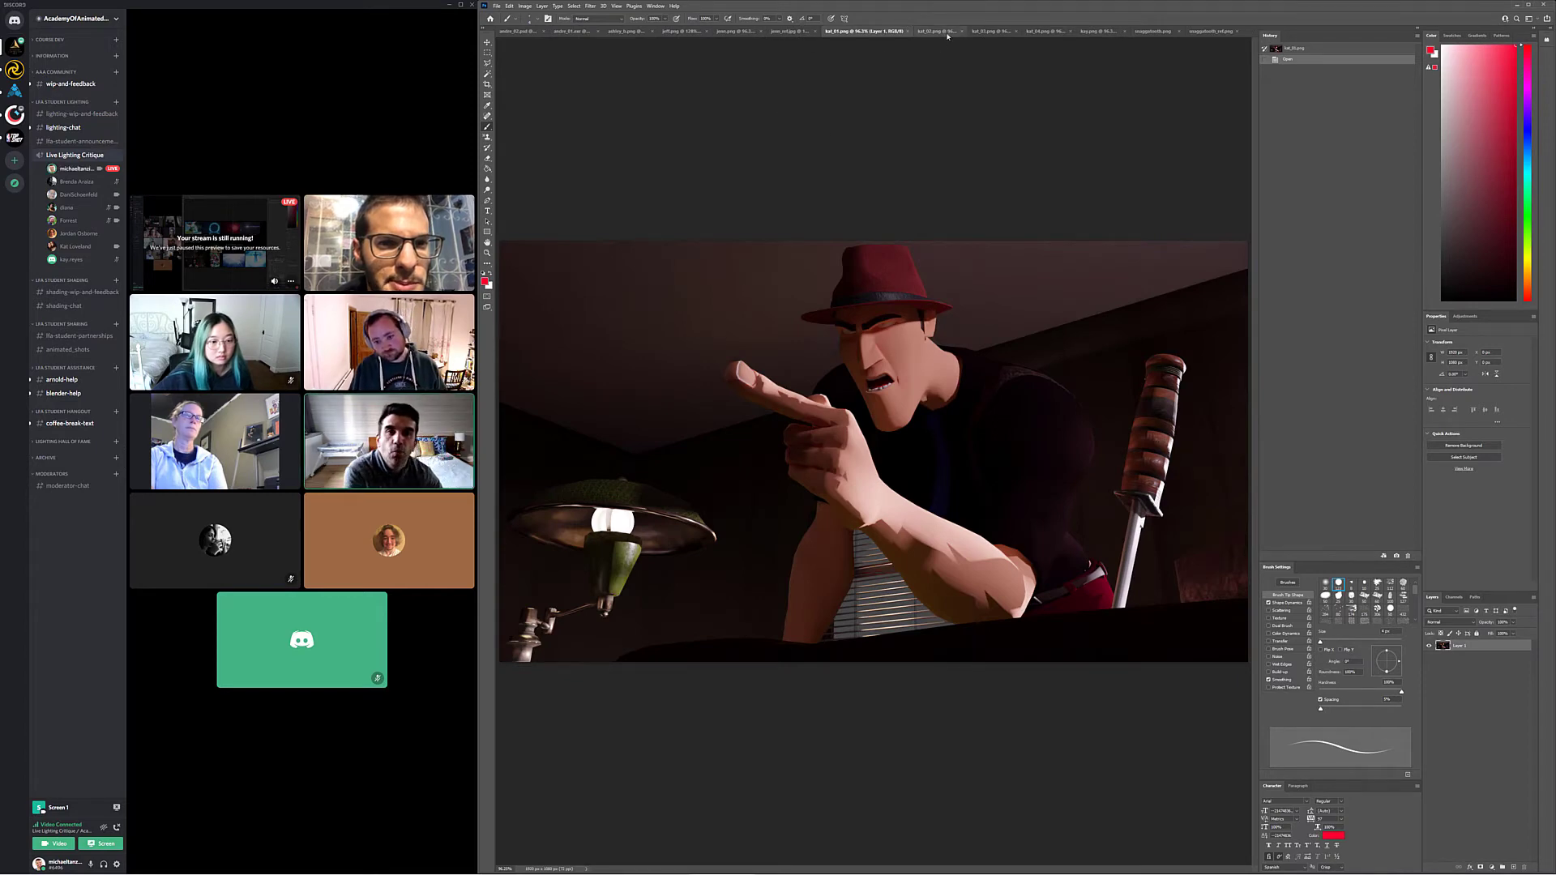
Look through the four red-hat frames in sequence and return to the pointing pose
click(937, 32)
click(1000, 33)
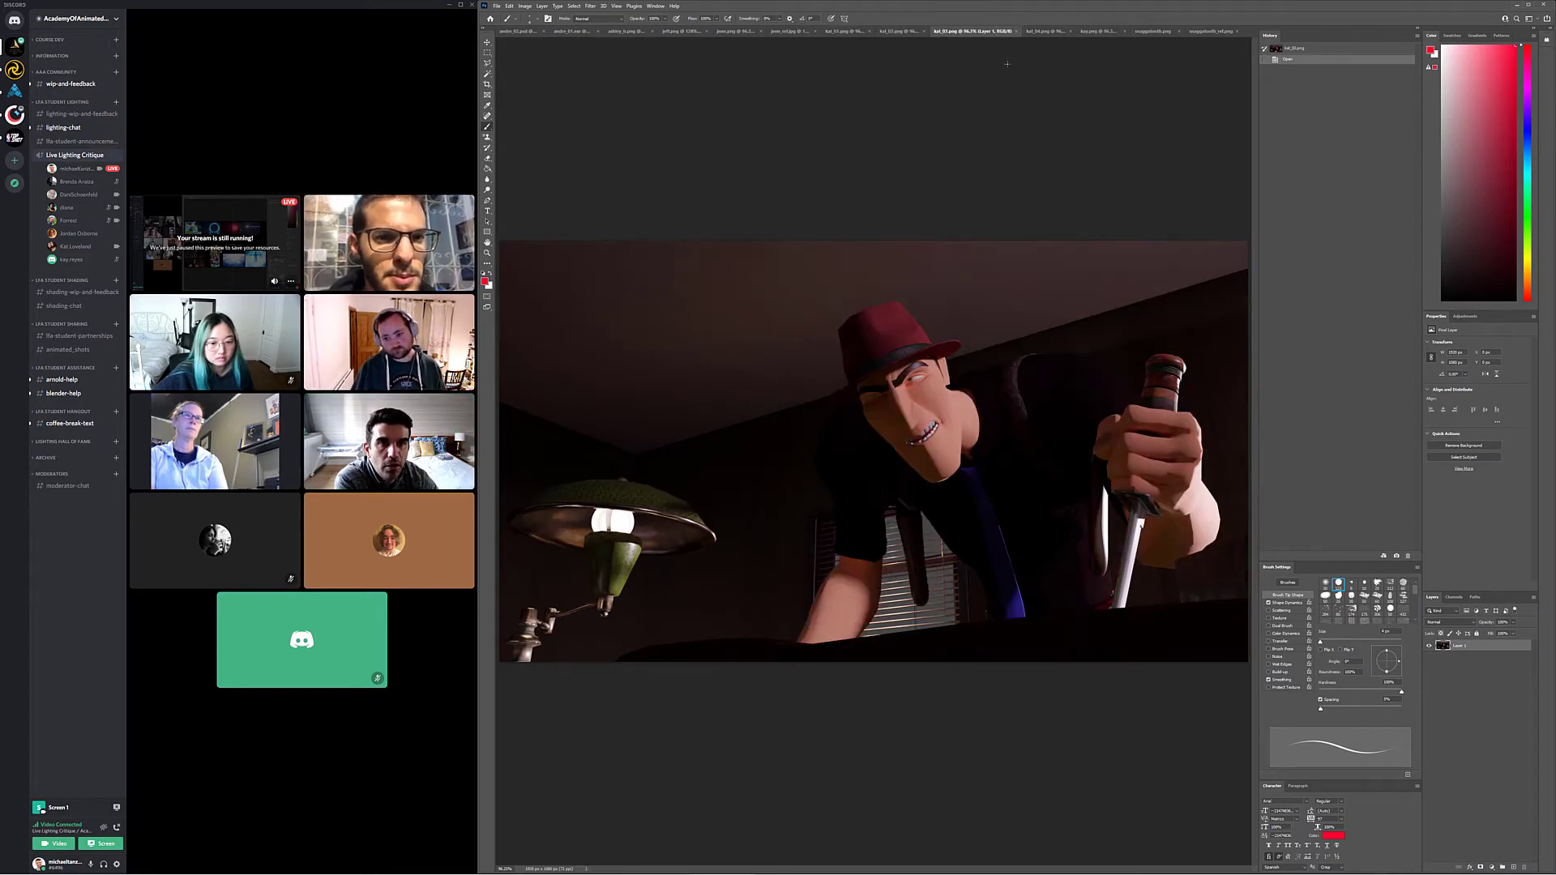
click(1051, 34)
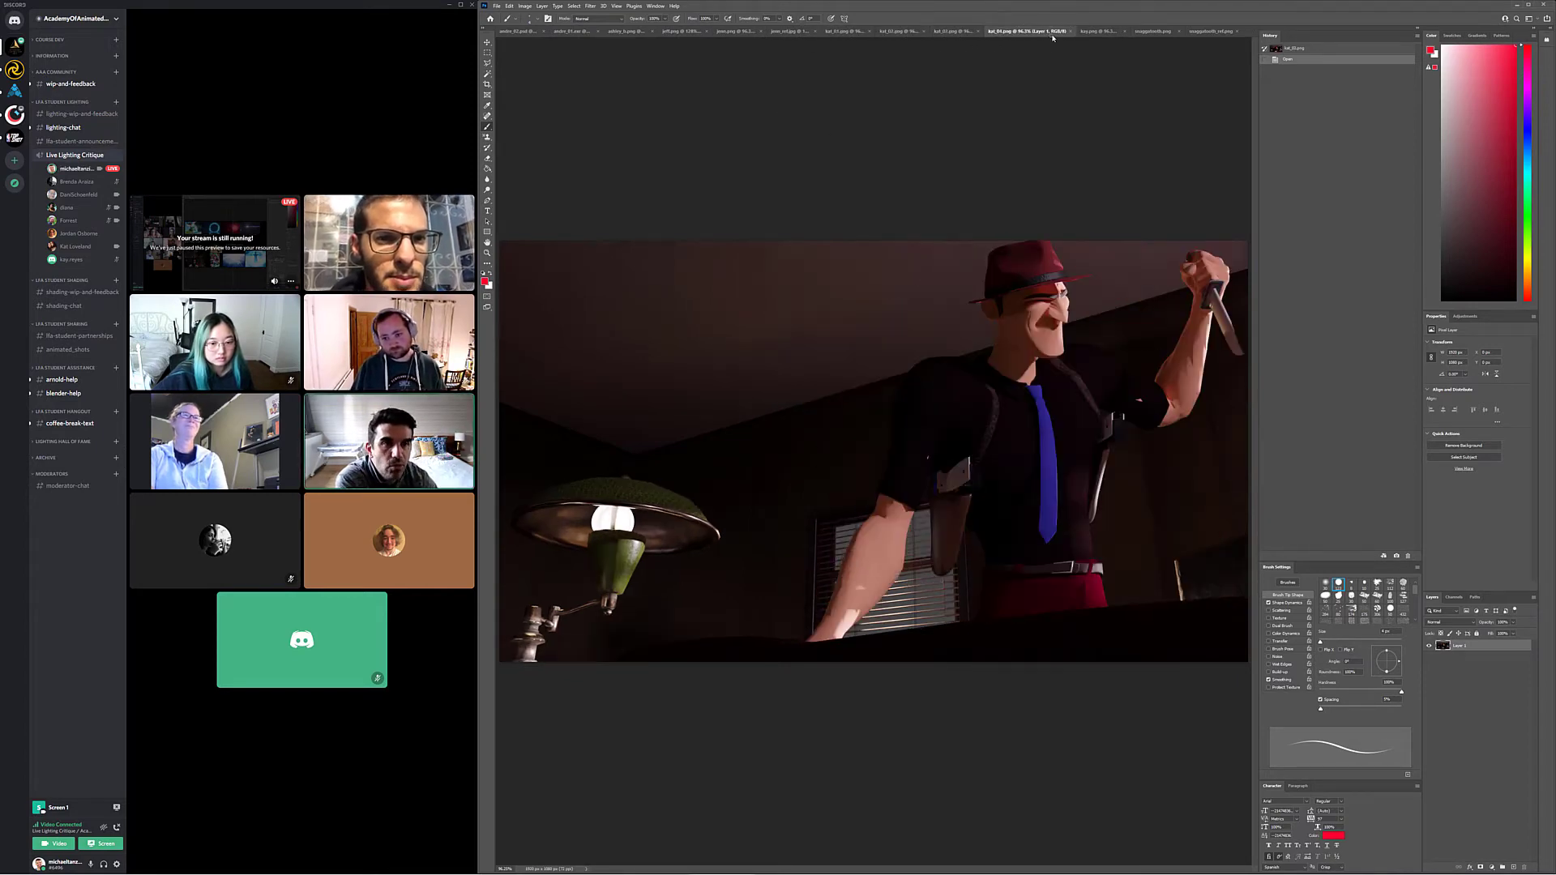
click(861, 32)
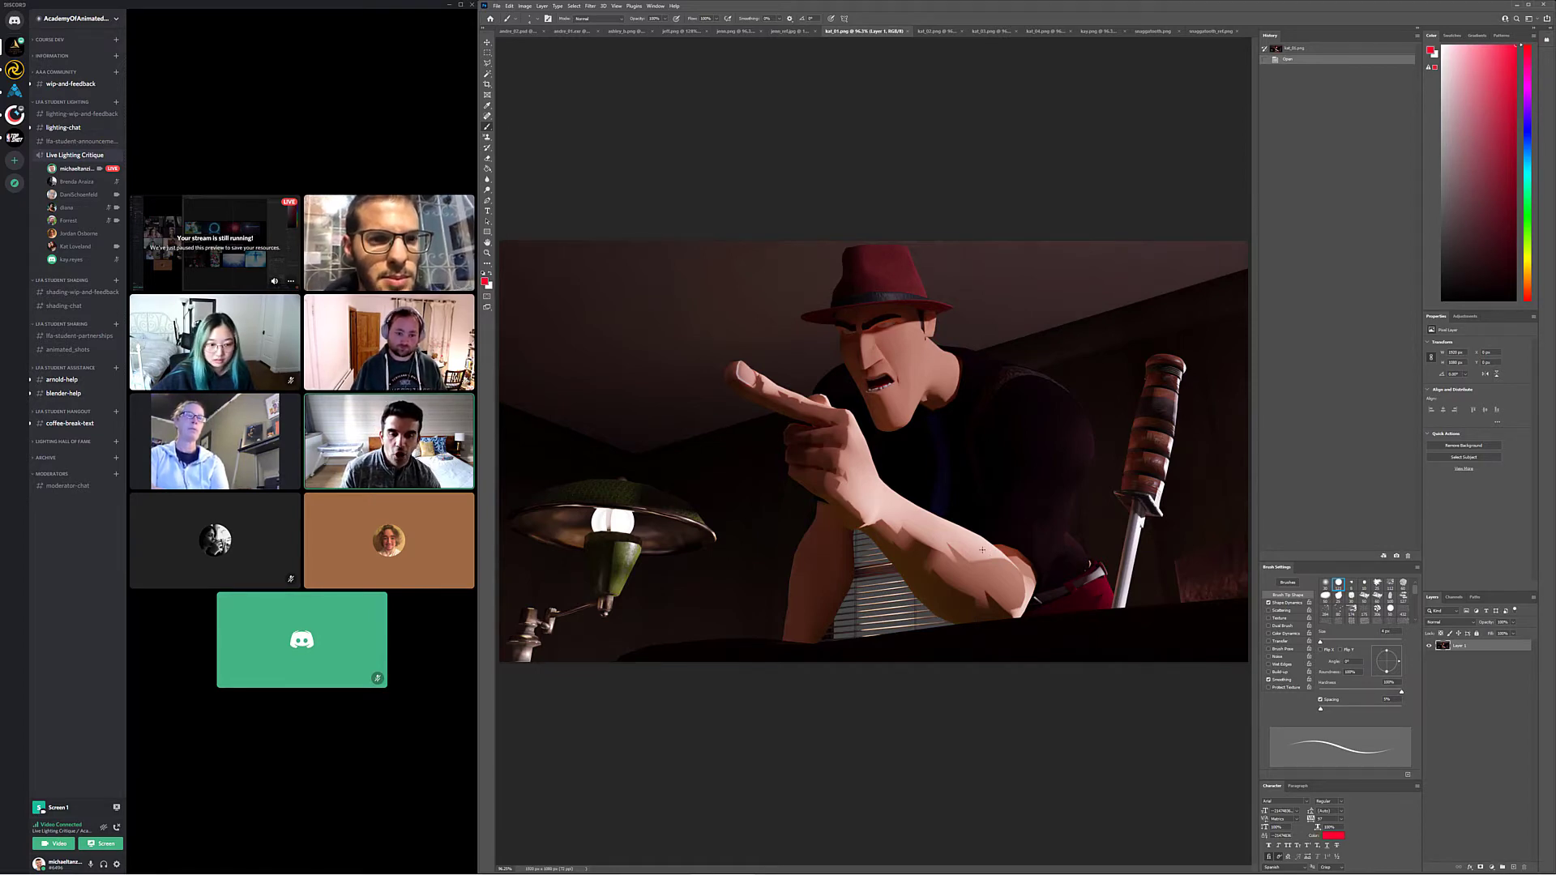
Sketch red guide lines along the pointing man's forearm and dark sleeve, and undo both strokes
drag(979, 548, 887, 501)
drag(1072, 420, 1034, 549)
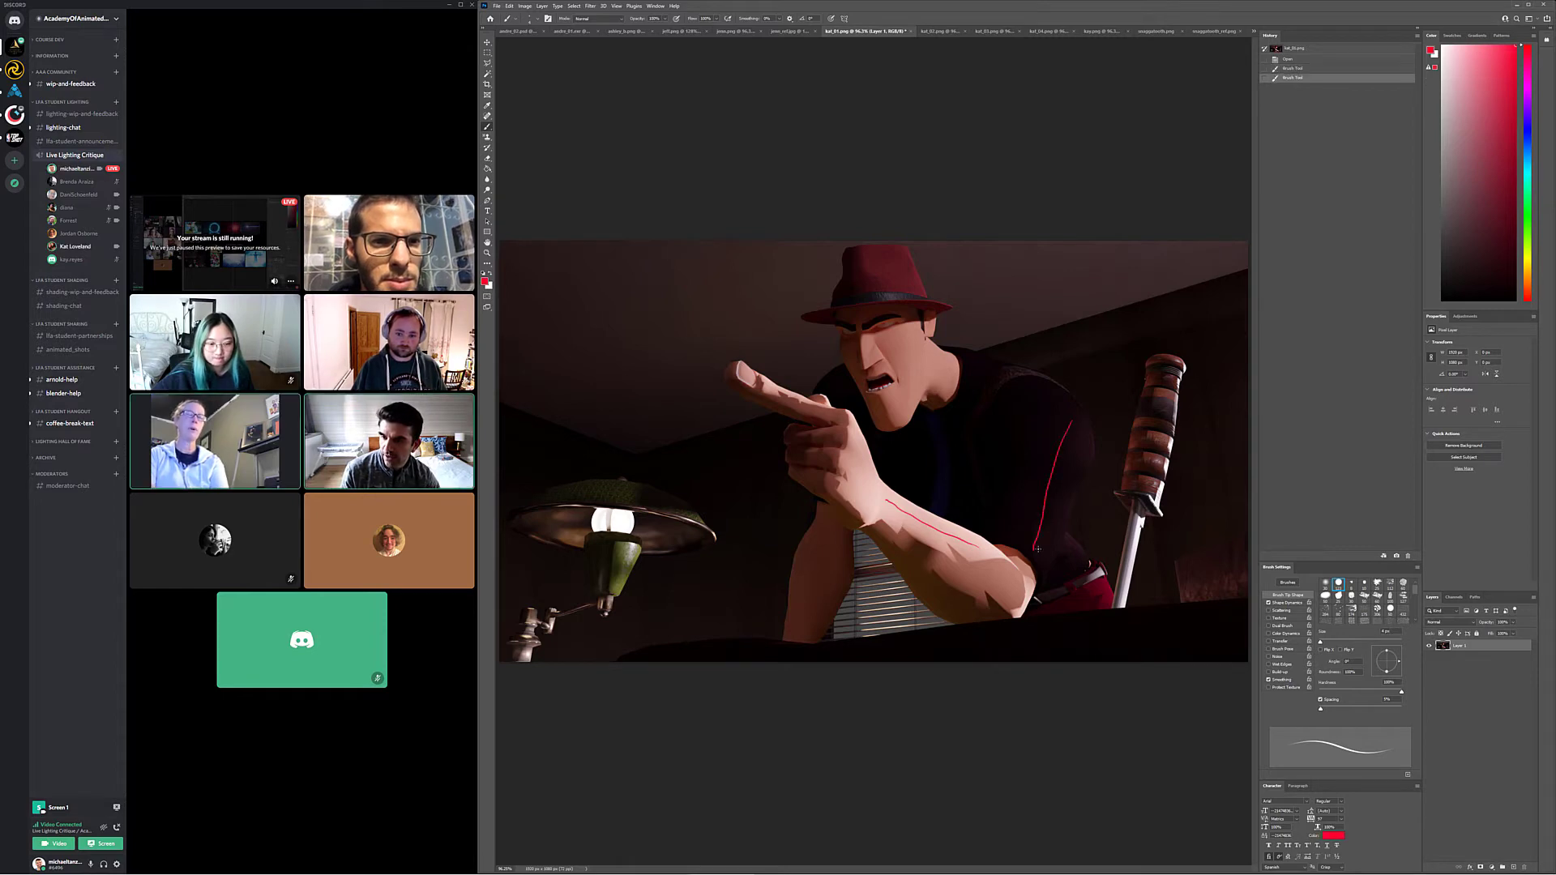
key(ctrl+z)
key(ctrl+z)
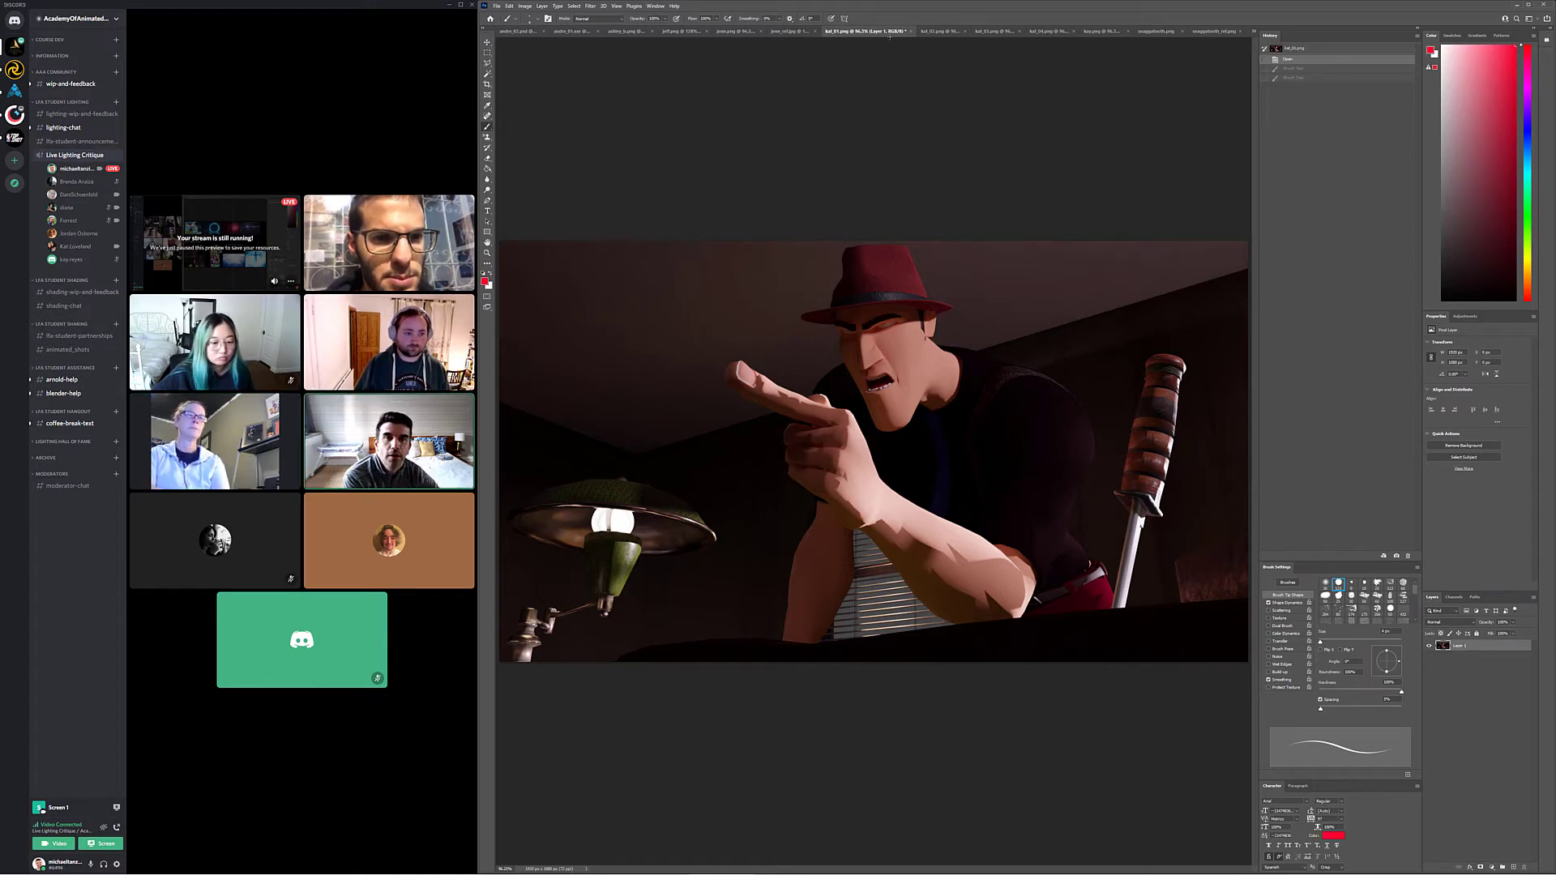
Compare the lighting on the man across the pointing, leaning and raised-knife frames, ending on the raised-knife pose
click(943, 31)
click(996, 32)
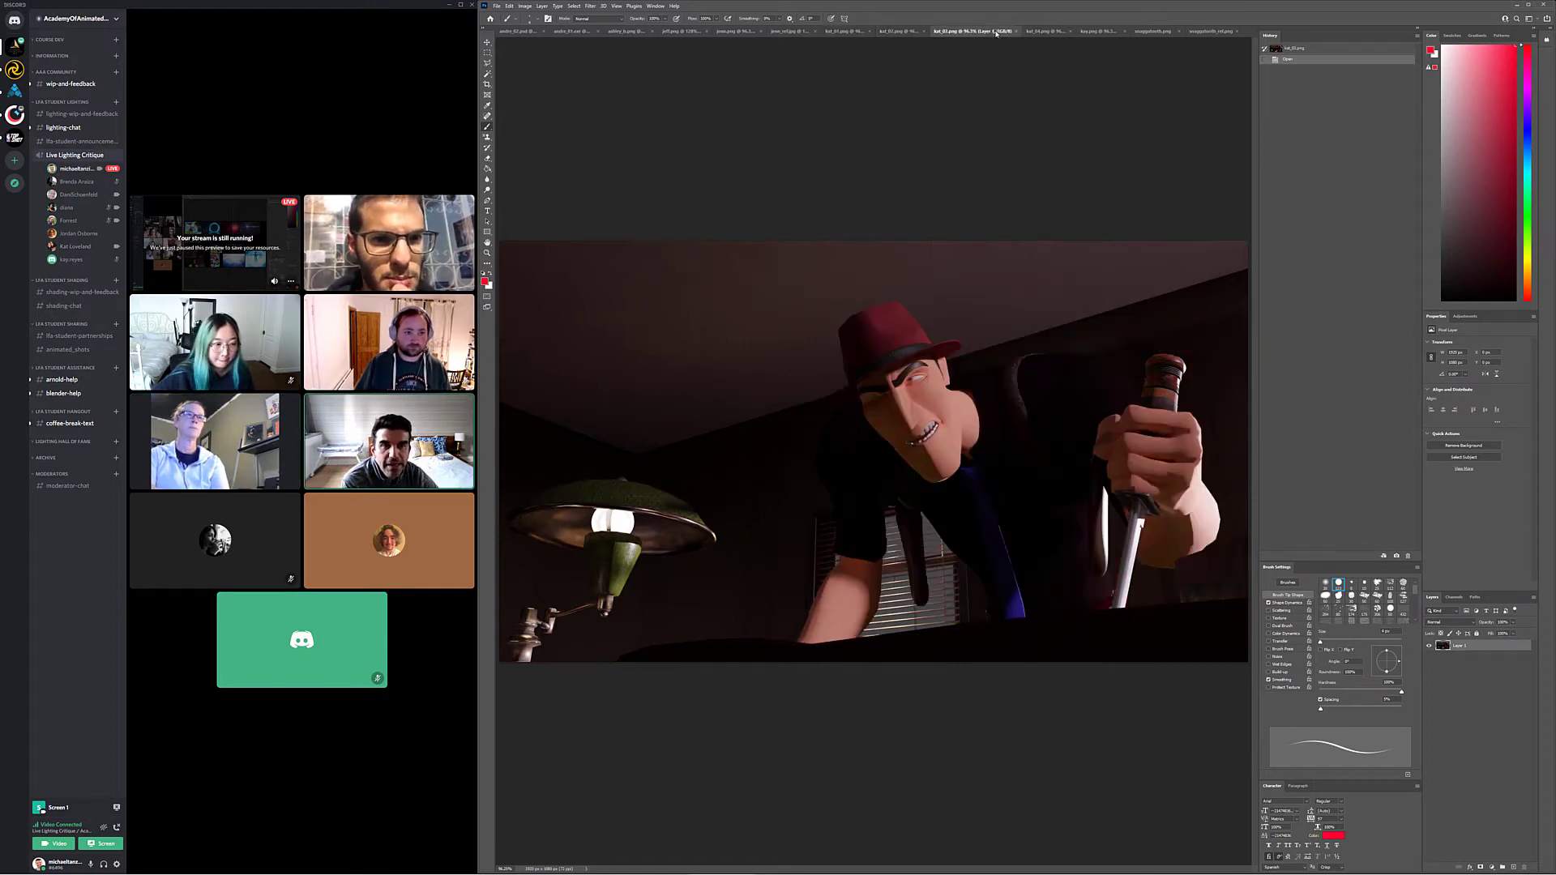
click(1052, 33)
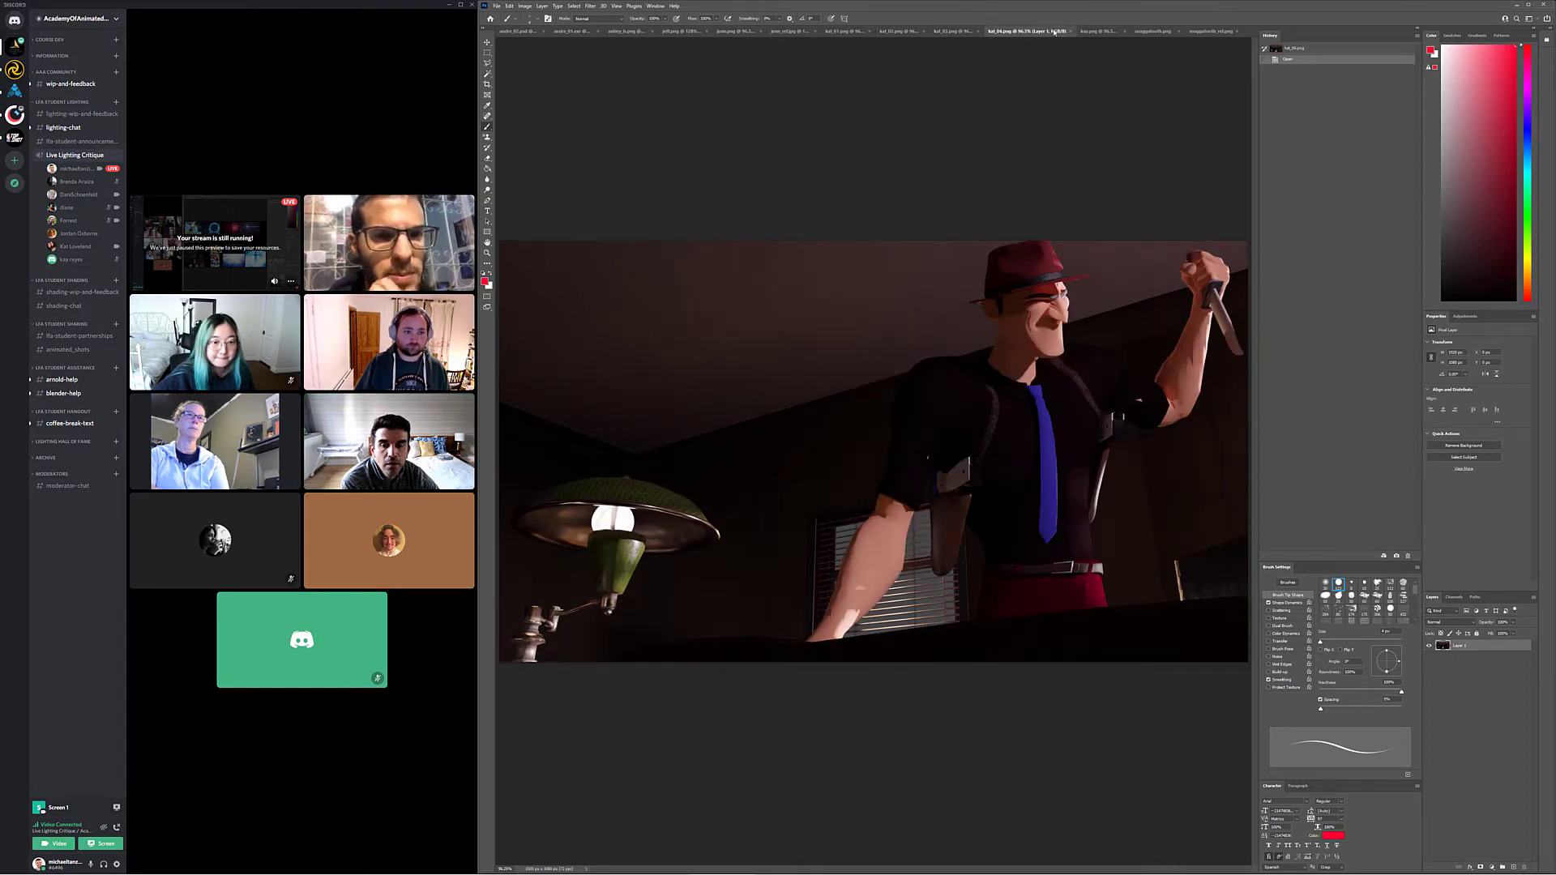
click(855, 32)
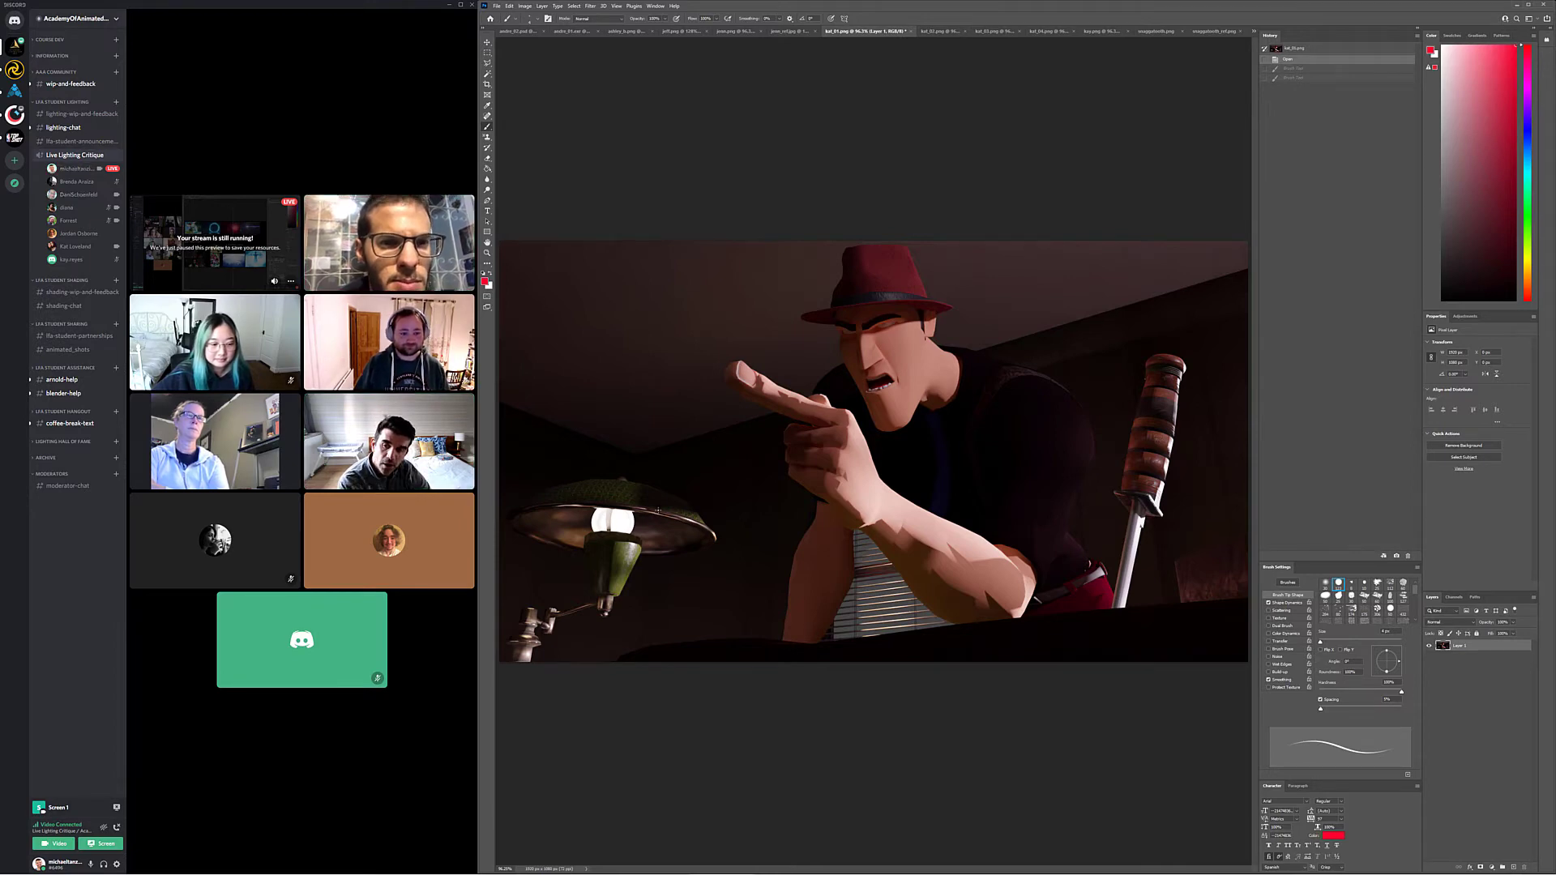
click(934, 30)
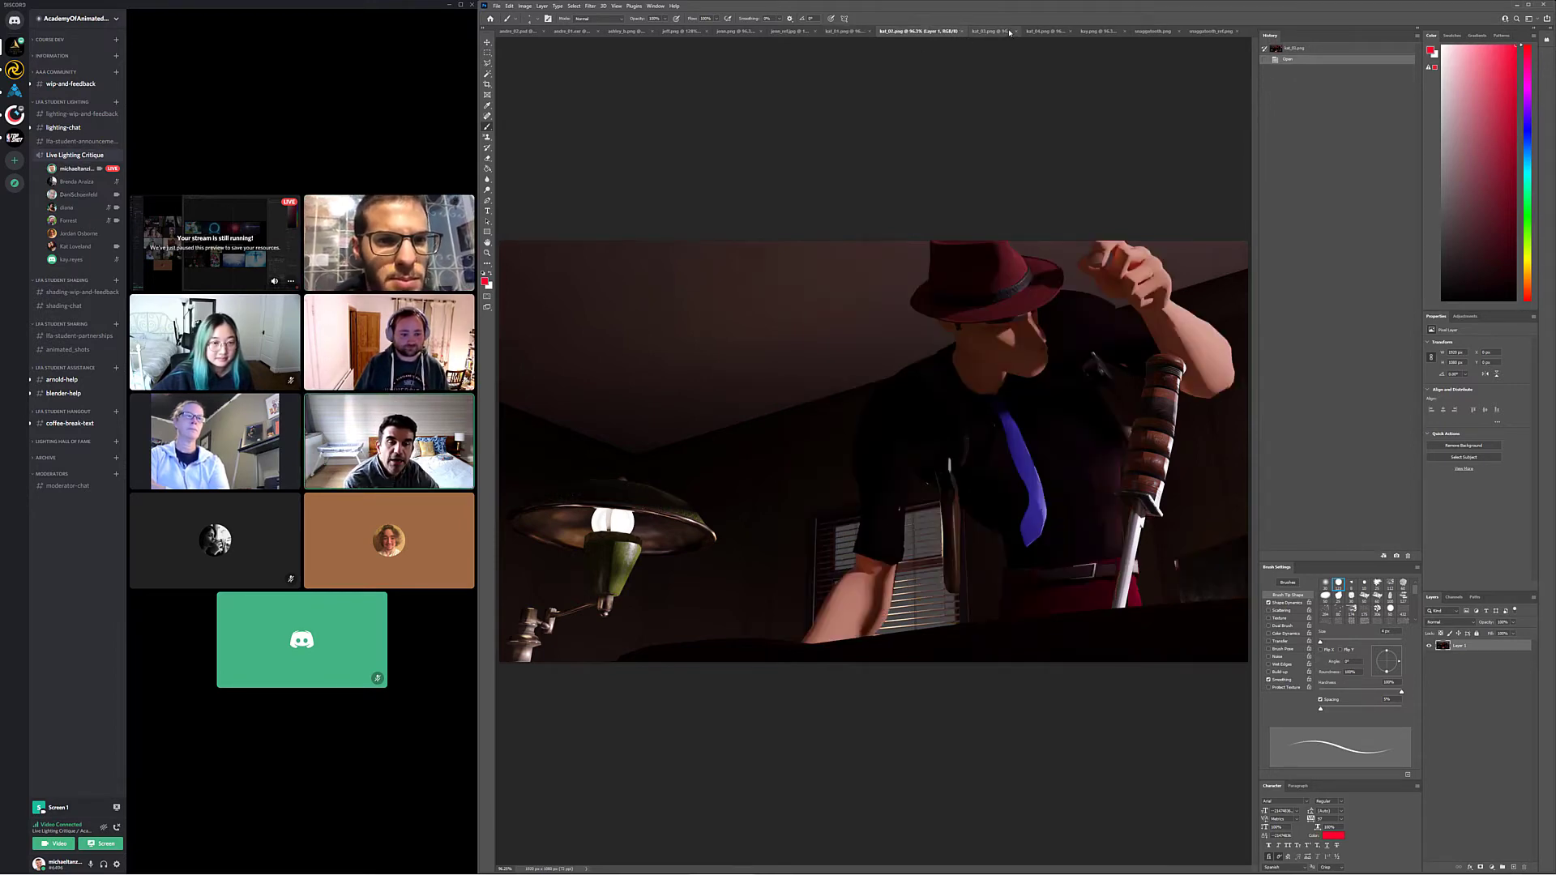
click(850, 31)
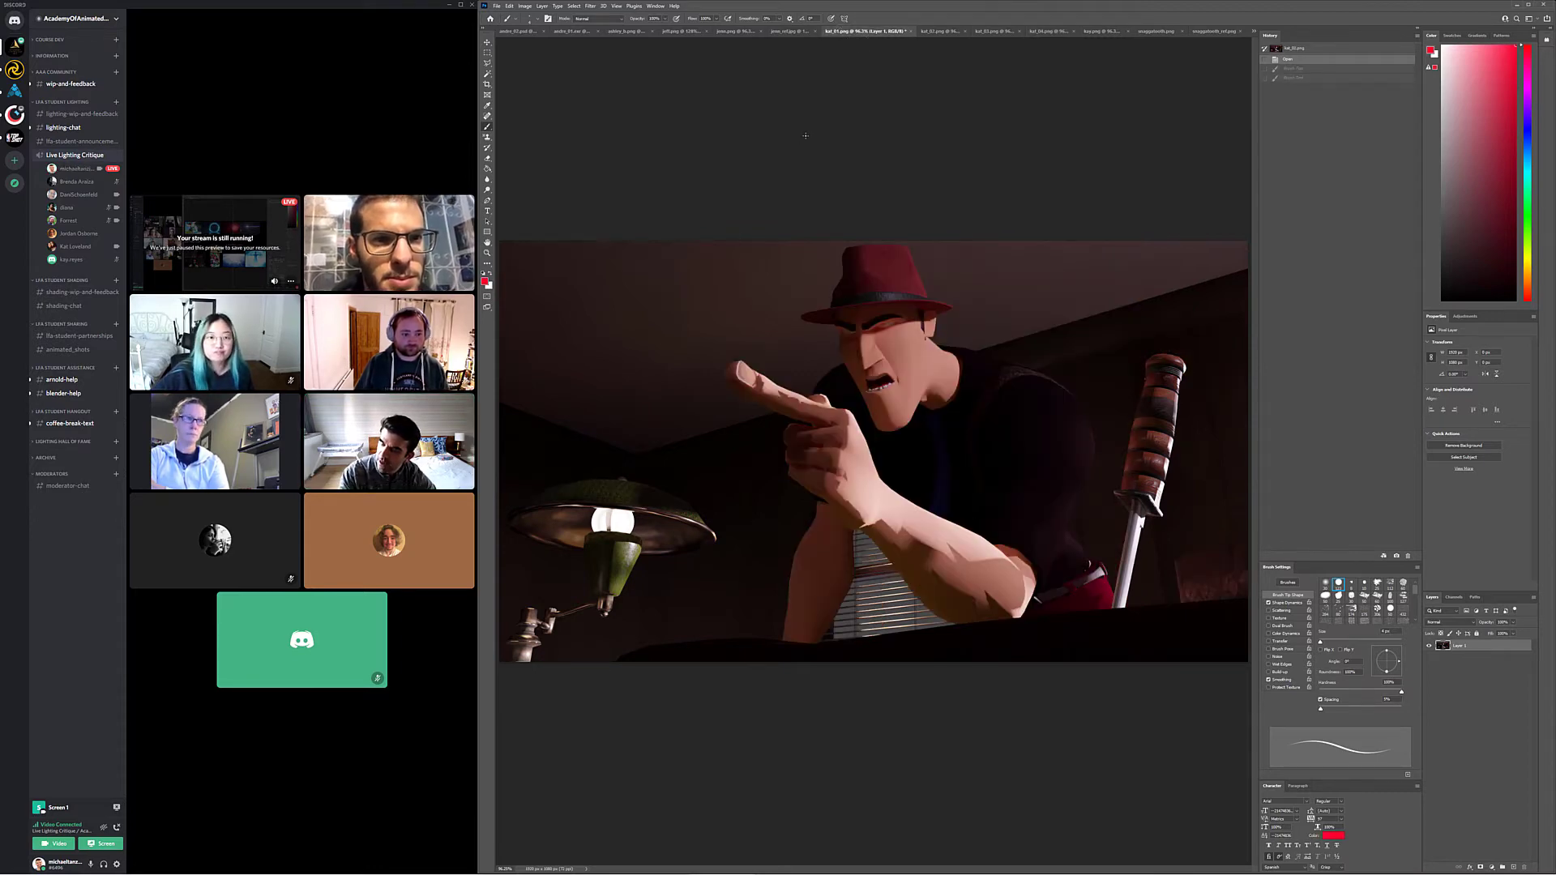
click(940, 32)
click(1003, 32)
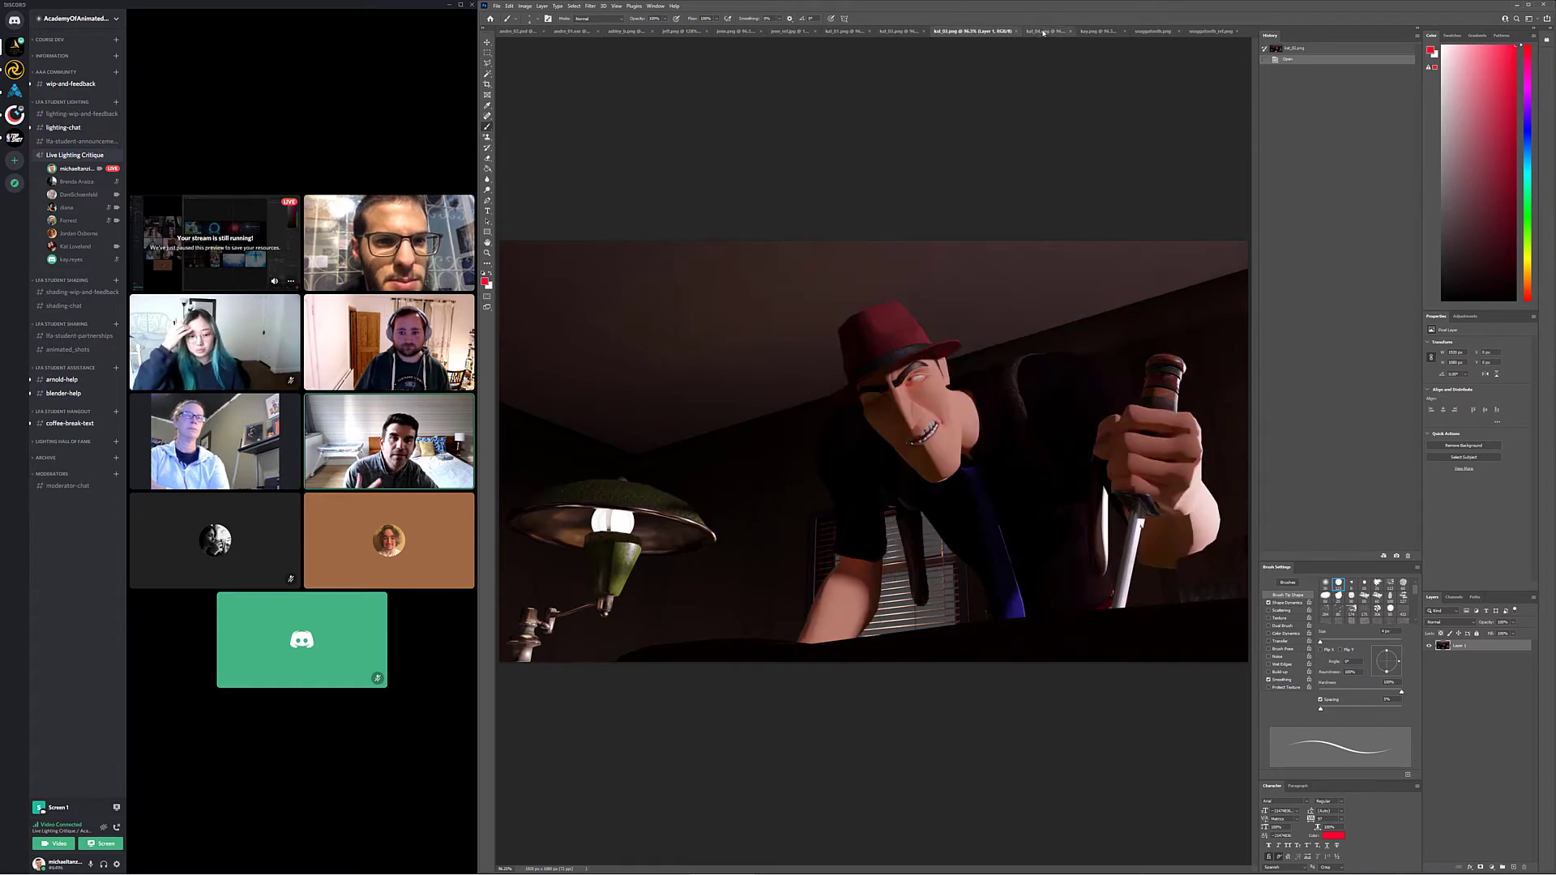
click(1042, 33)
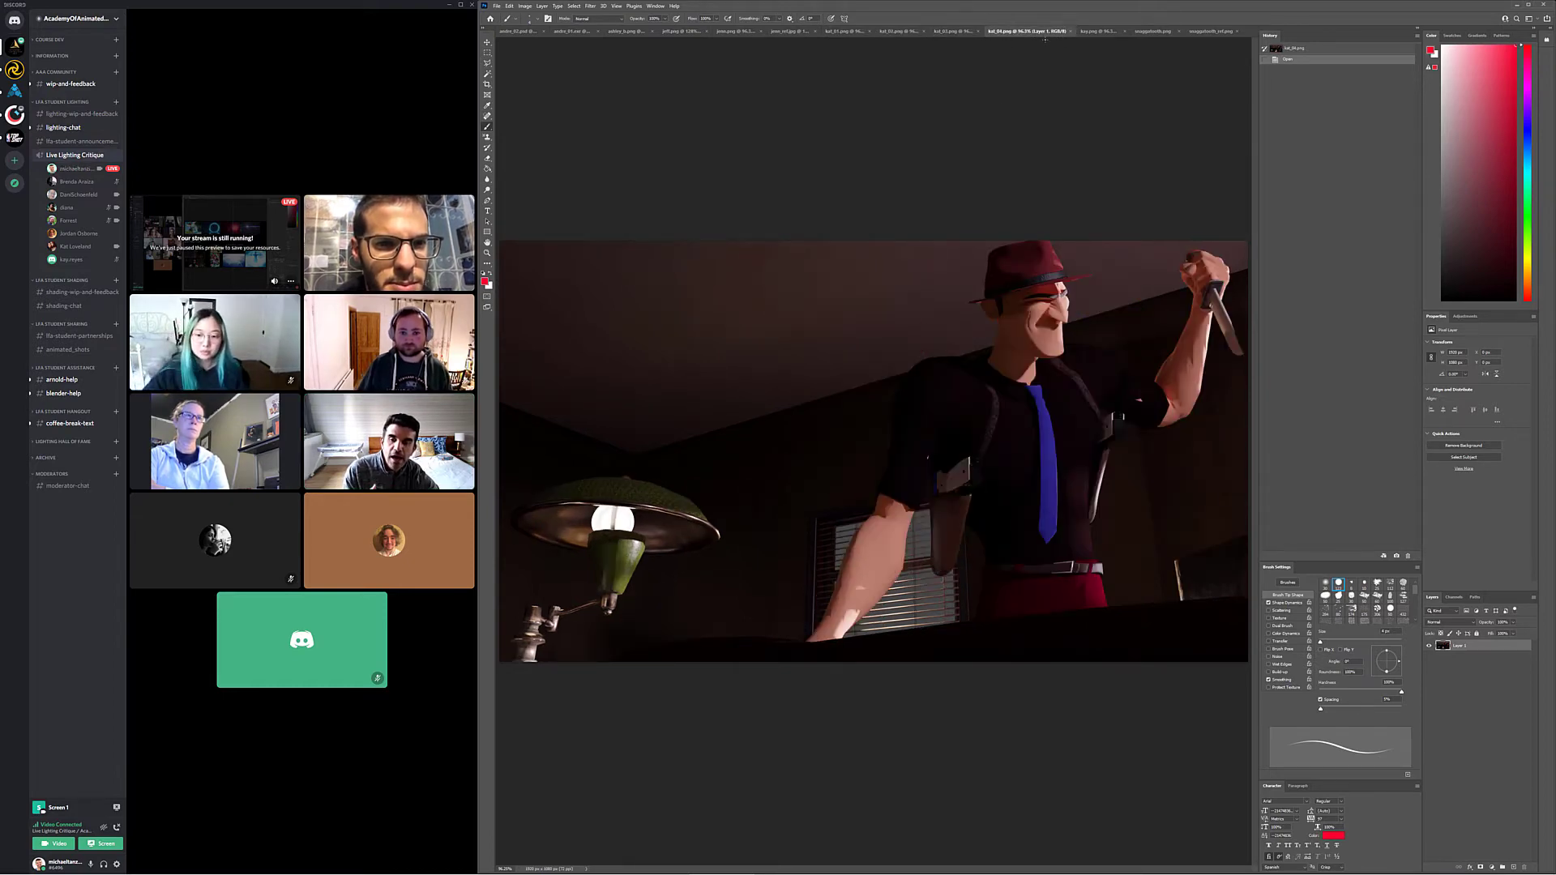
Circle the desk lamp in red, undo it, and try a light-direction stroke from the bulb before undoing that too
drag(642, 420, 624, 377)
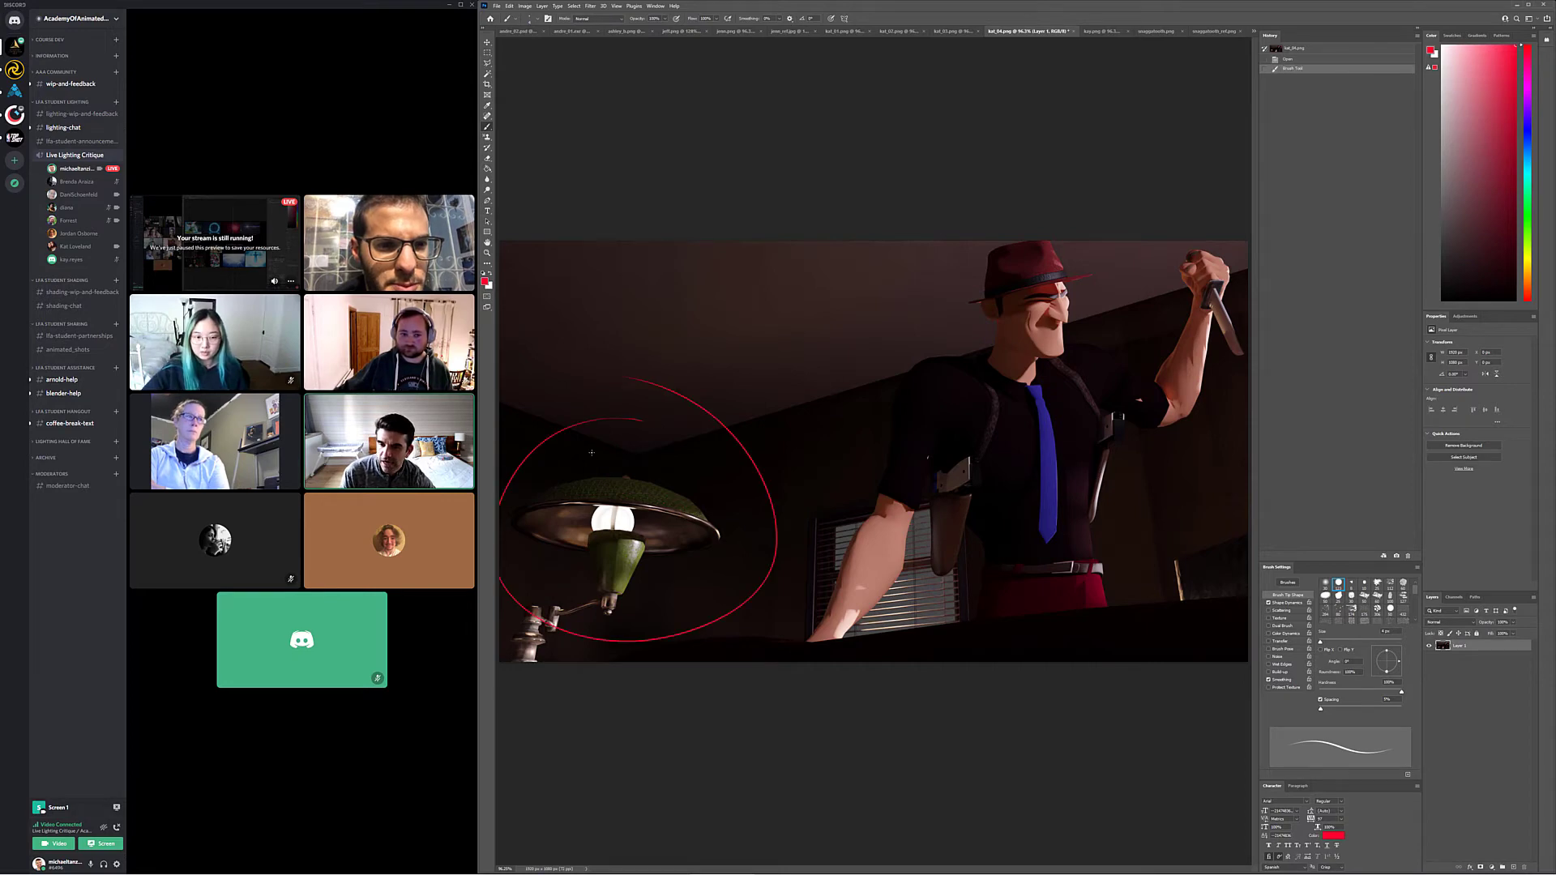
key(ctrl+z)
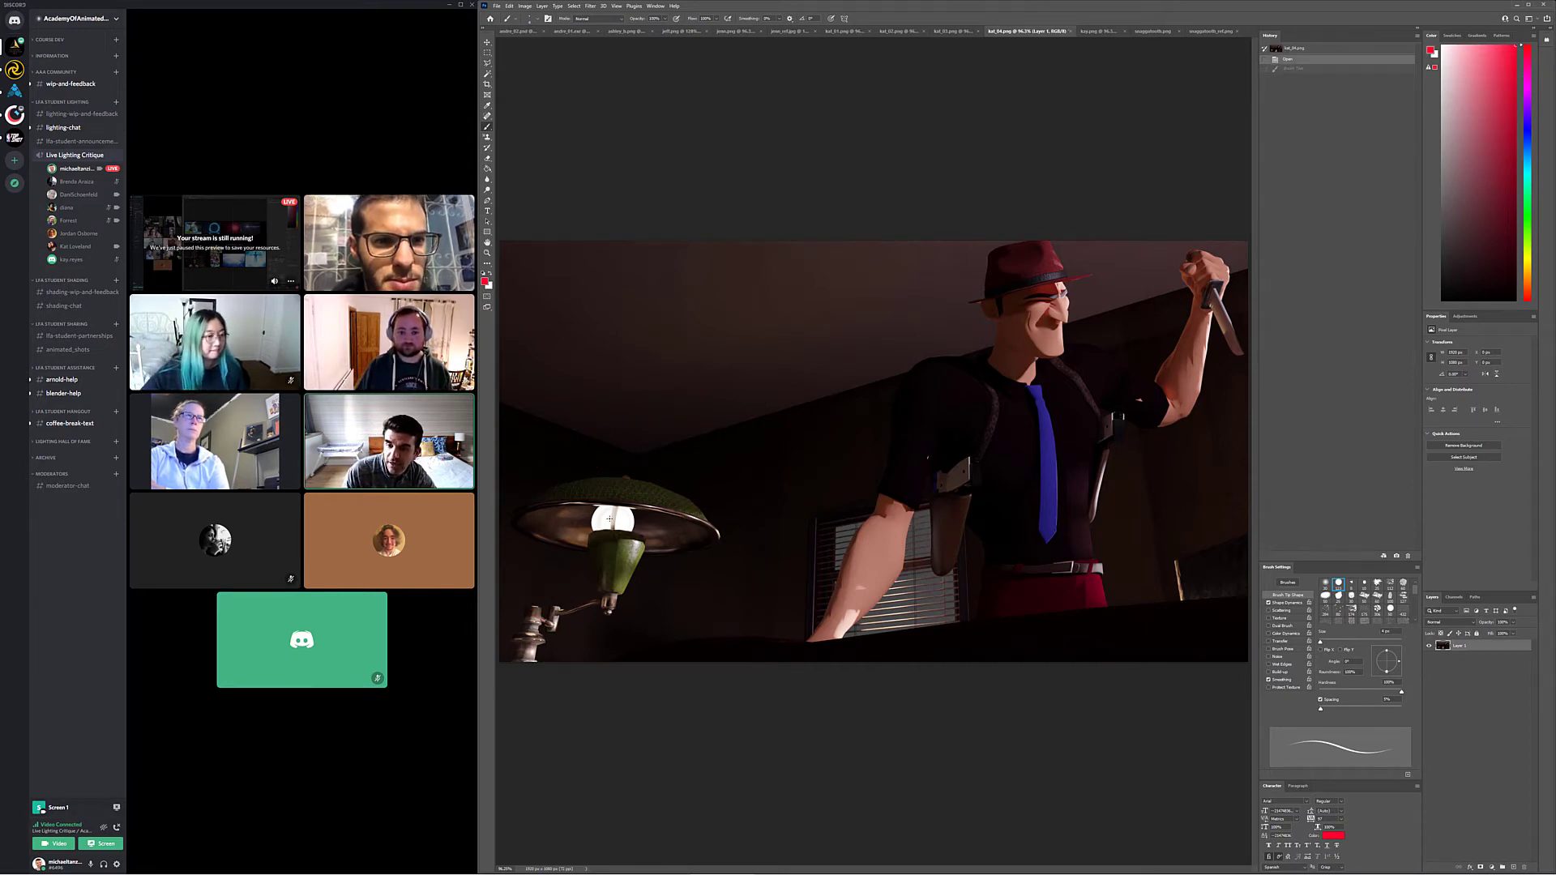
mouse_move(609, 519)
mouse_down()
mouse_move(653, 650)
mouse_move(763, 448)
mouse_up()
key(ctrl+z)
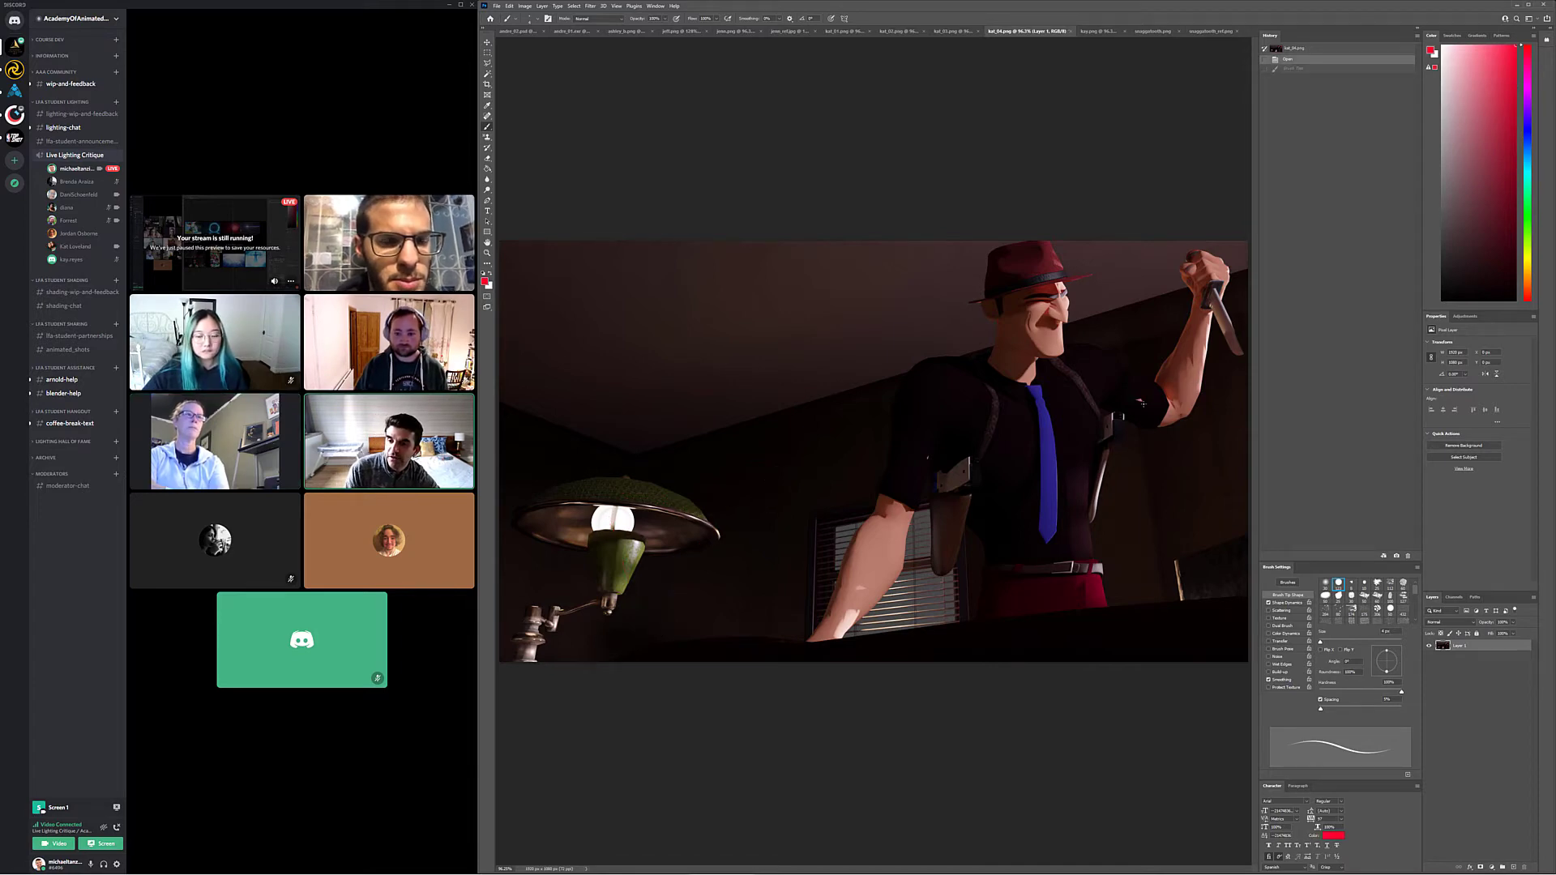
Draw a red curve across the face of the man in the pointing frame
click(866, 30)
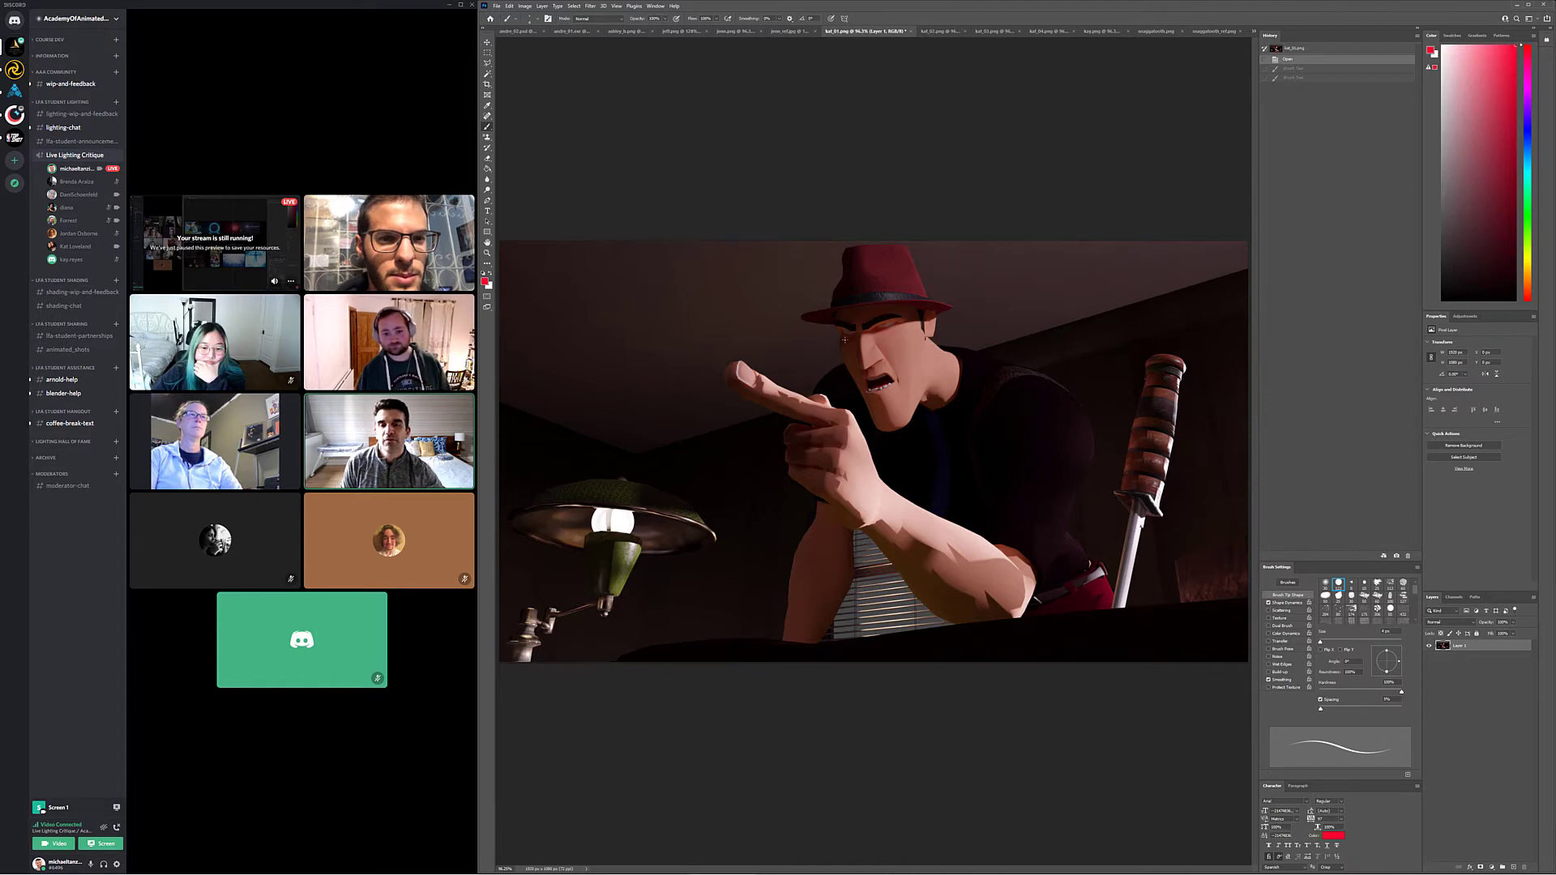
drag(840, 382, 940, 344)
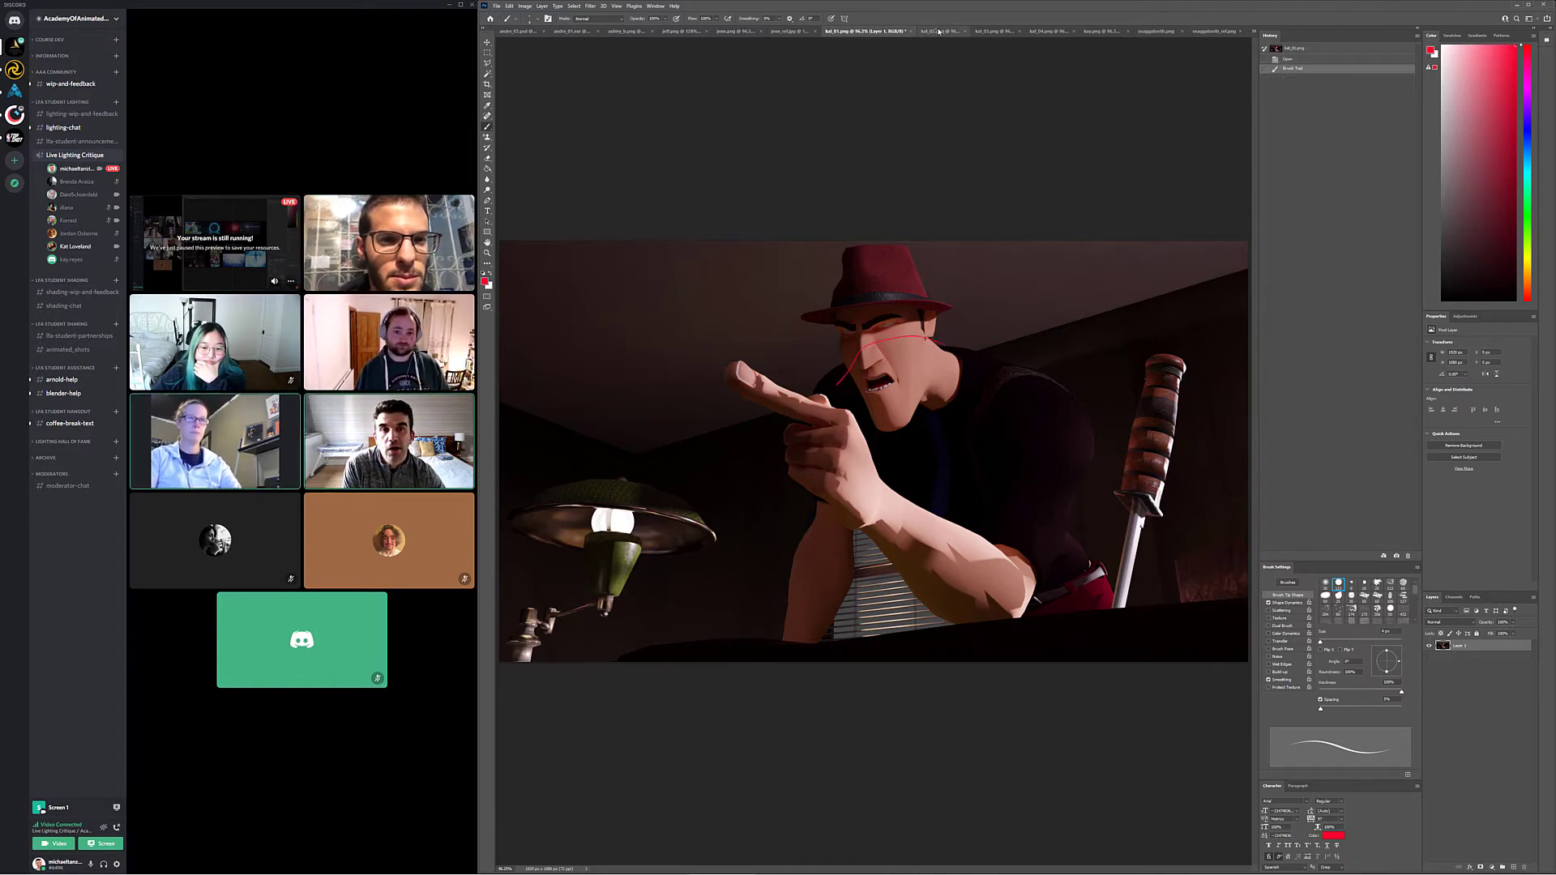
Outline the lamp-facing edge of the man's hat, neck, shoulder and arm in red on the raised-knife frame
click(938, 30)
click(993, 31)
click(1048, 30)
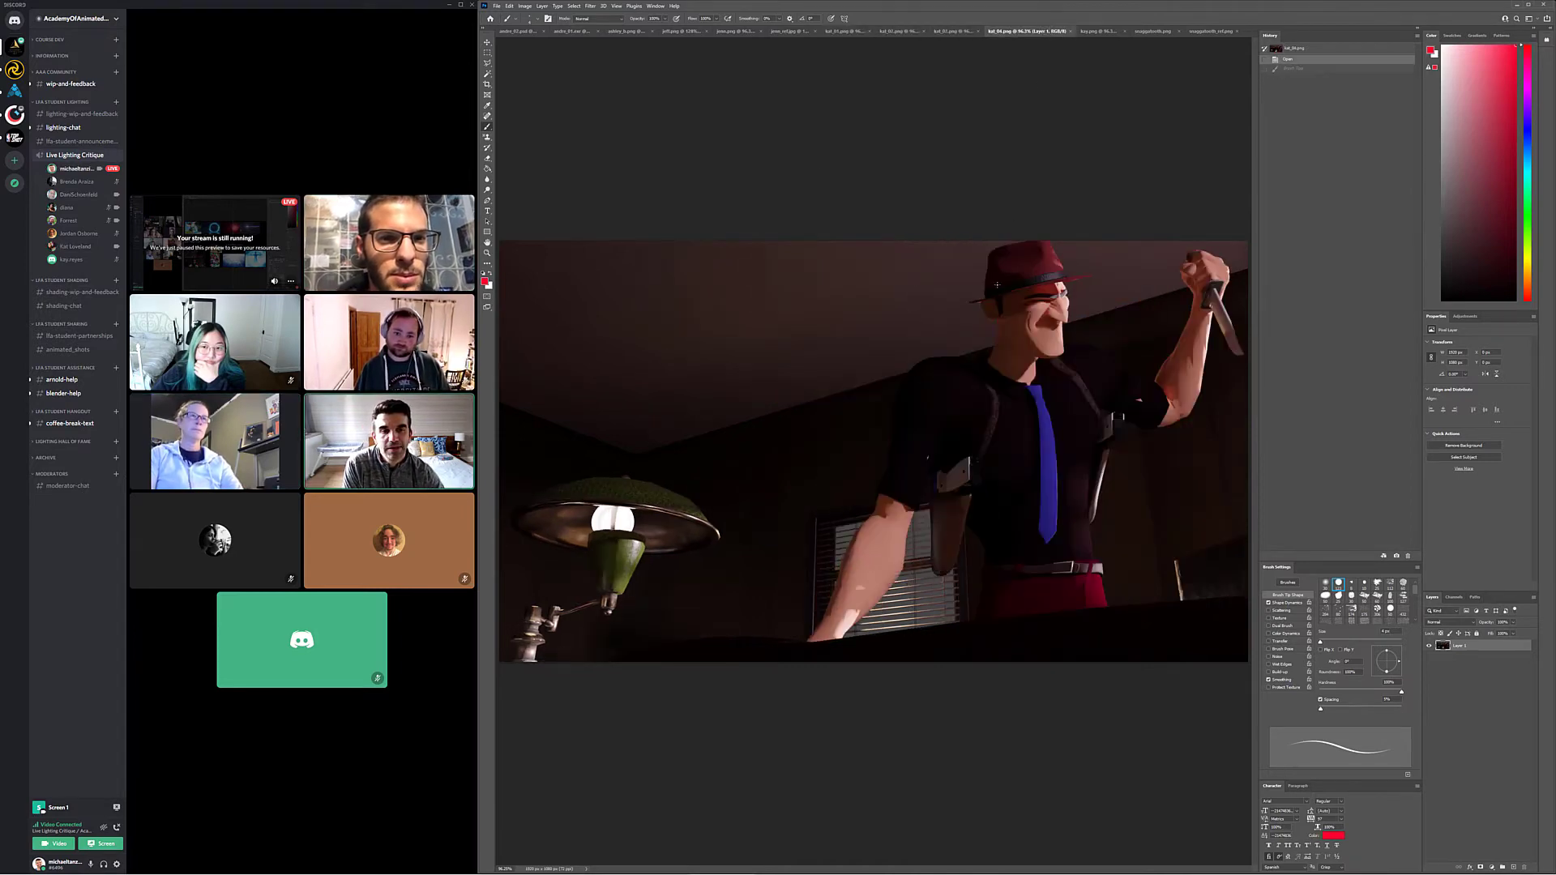
drag(996, 280, 979, 340)
mouse_move(982, 345)
mouse_down()
mouse_move(949, 354)
mouse_move(864, 474)
mouse_move(856, 559)
mouse_move(814, 614)
mouse_up()
click(956, 646)
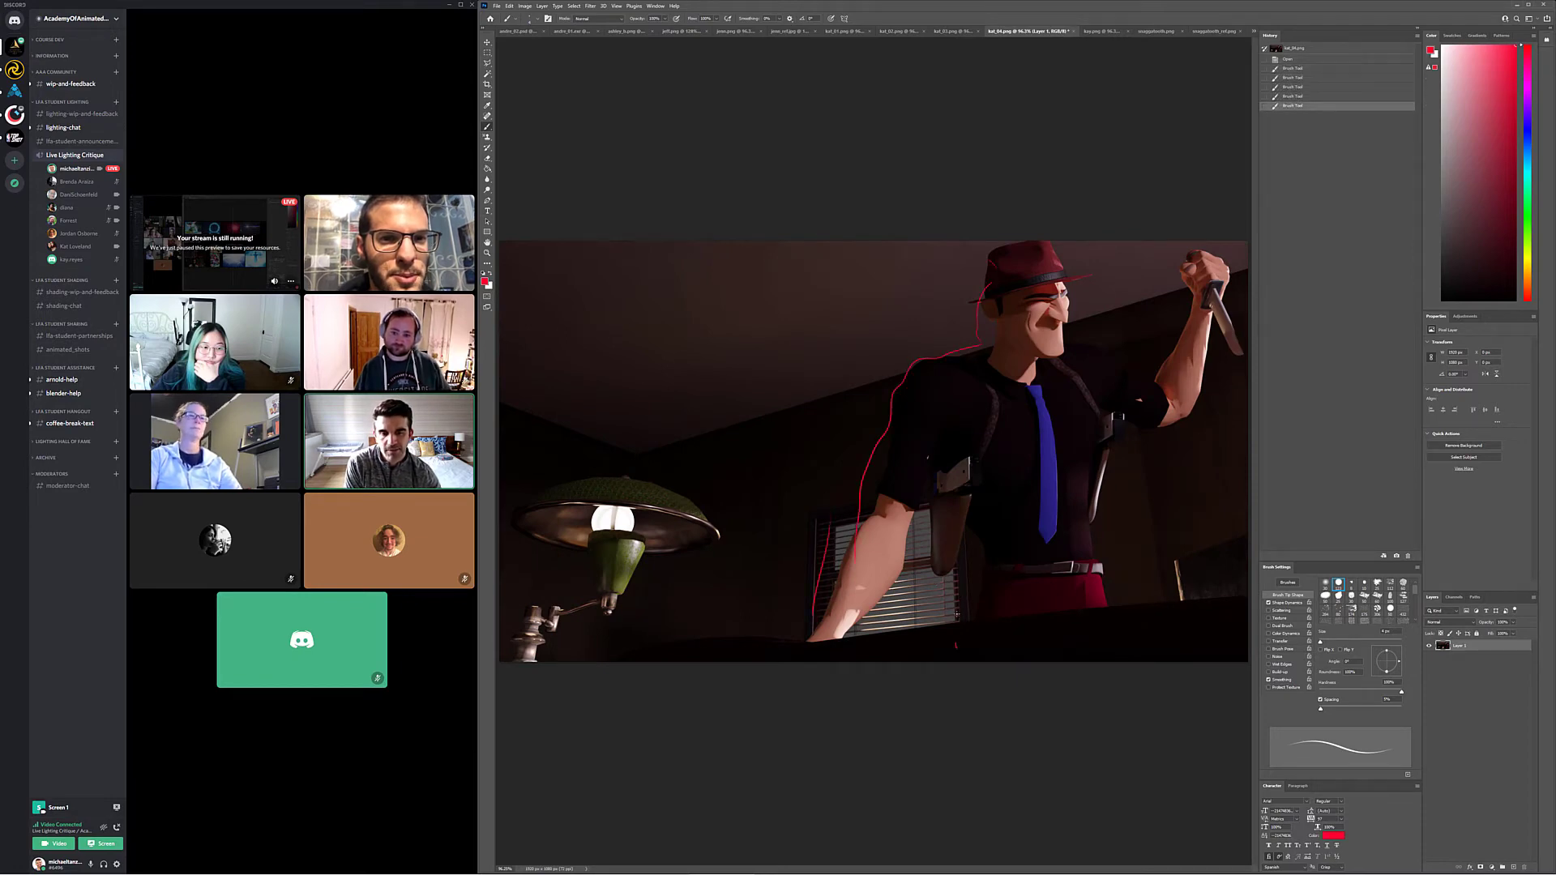
Hatch diagonal red strokes across the man's face, chest and waist on the raised-knife frame
drag(1013, 308, 1090, 276)
drag(979, 345, 1086, 304)
drag(915, 454, 1086, 350)
drag(954, 491, 1116, 397)
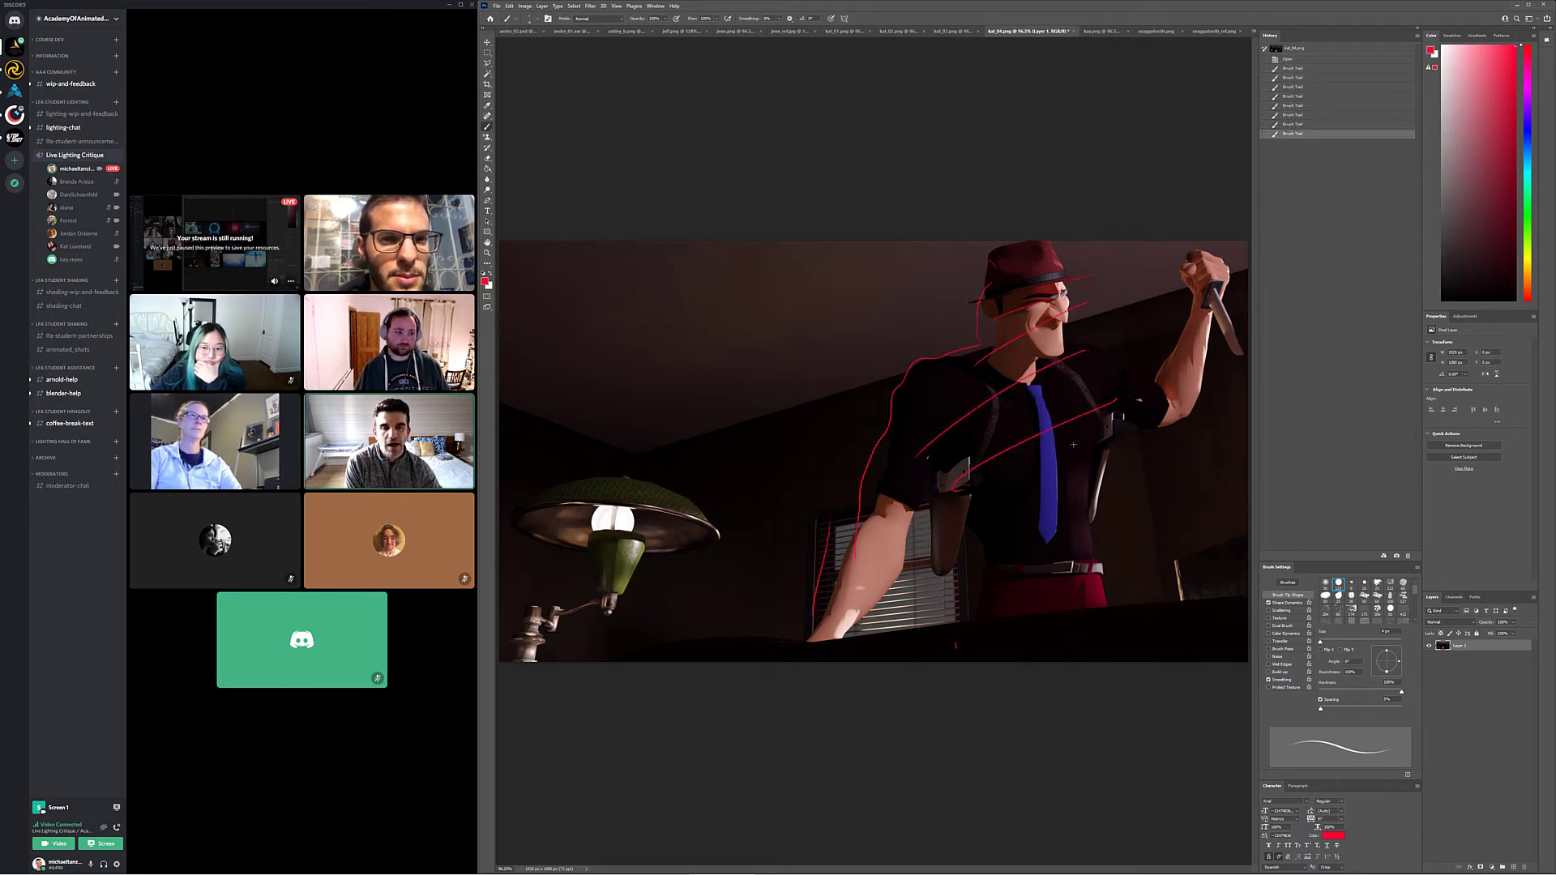
drag(957, 535, 1106, 444)
drag(973, 596, 1078, 523)
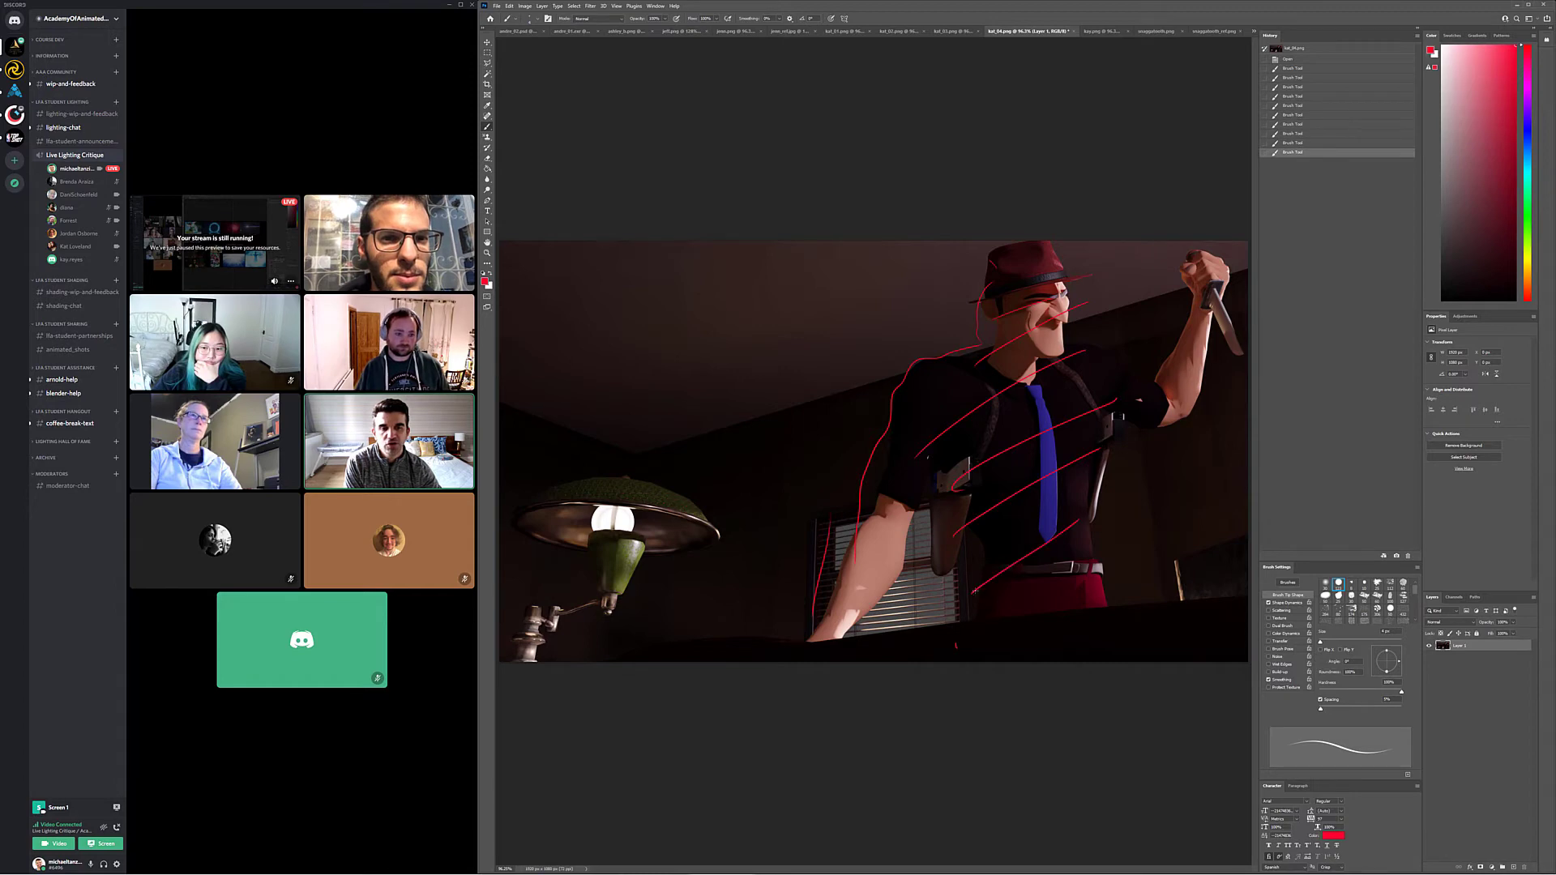
Close the pointing frame without saving its changes, and bring up the frame with the raised hand beside the upright knife
click(844, 31)
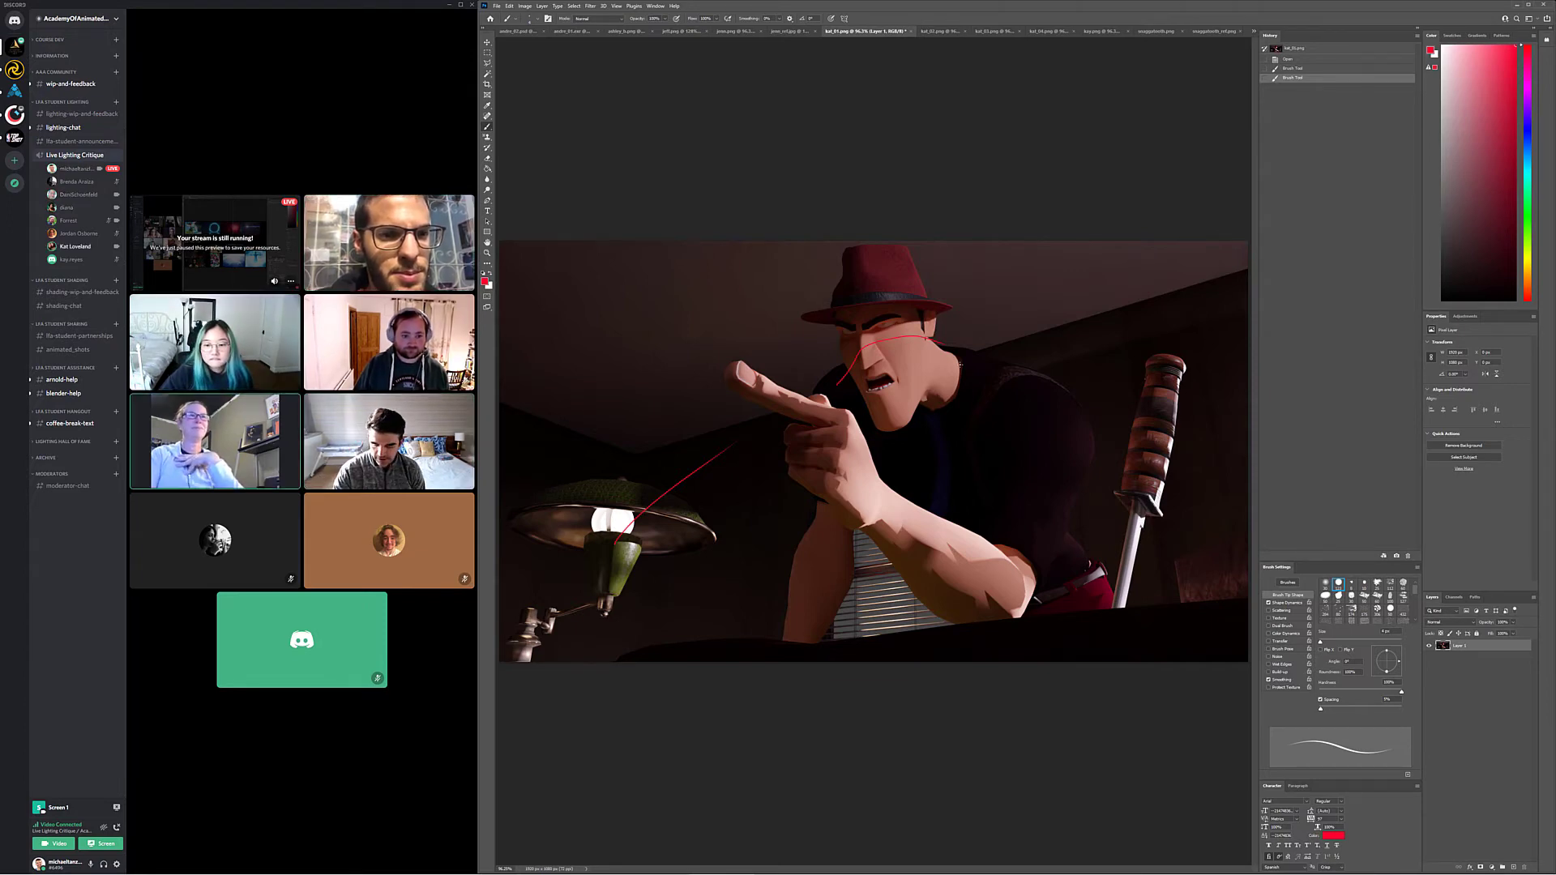
click(909, 30)
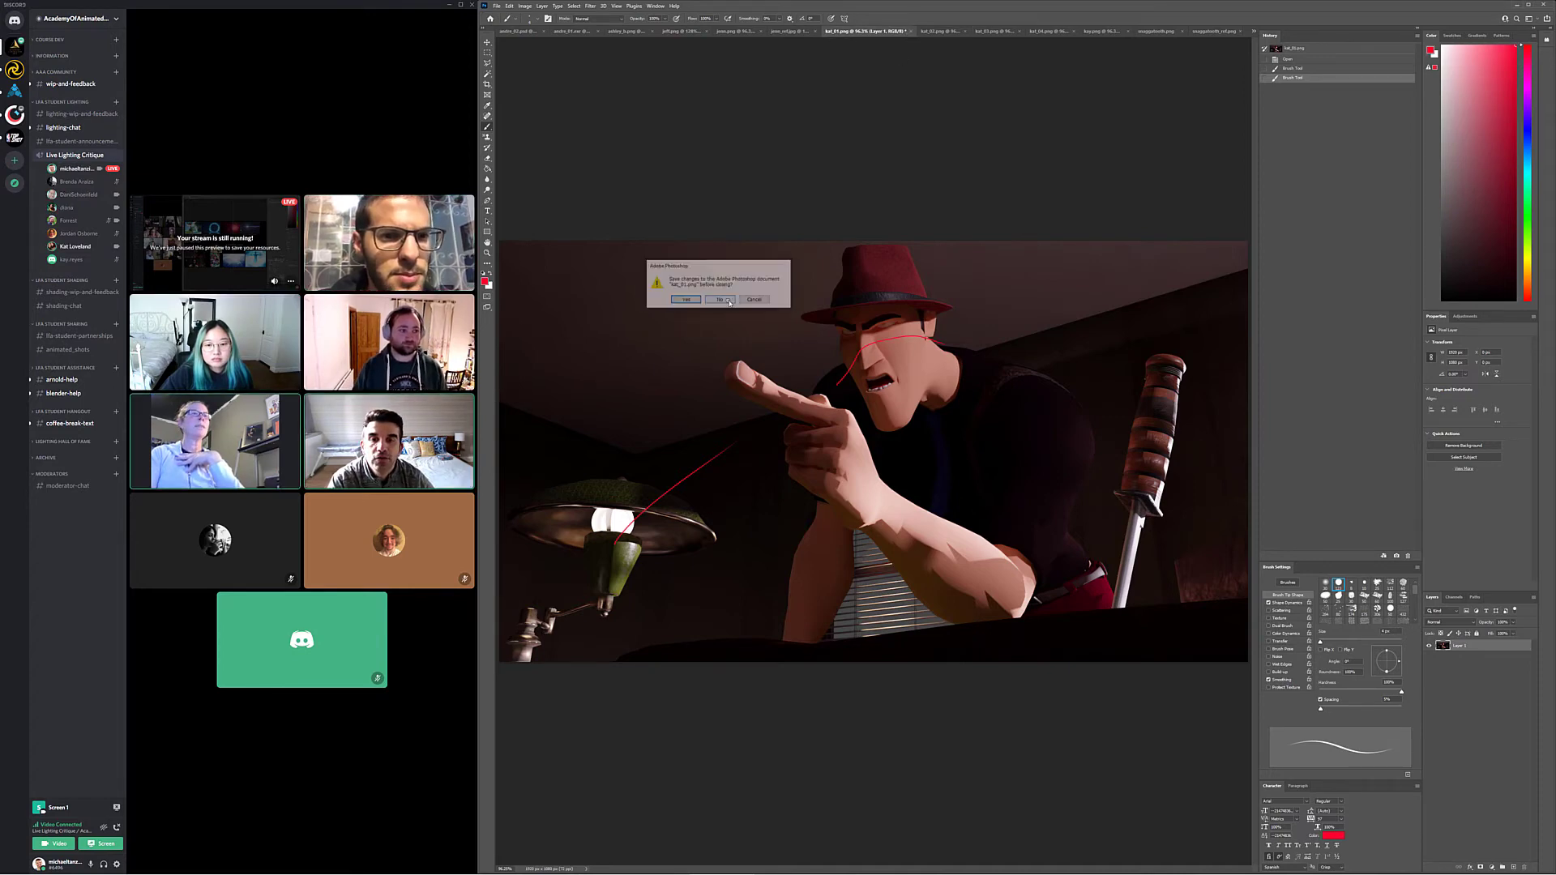
click(721, 300)
click(871, 32)
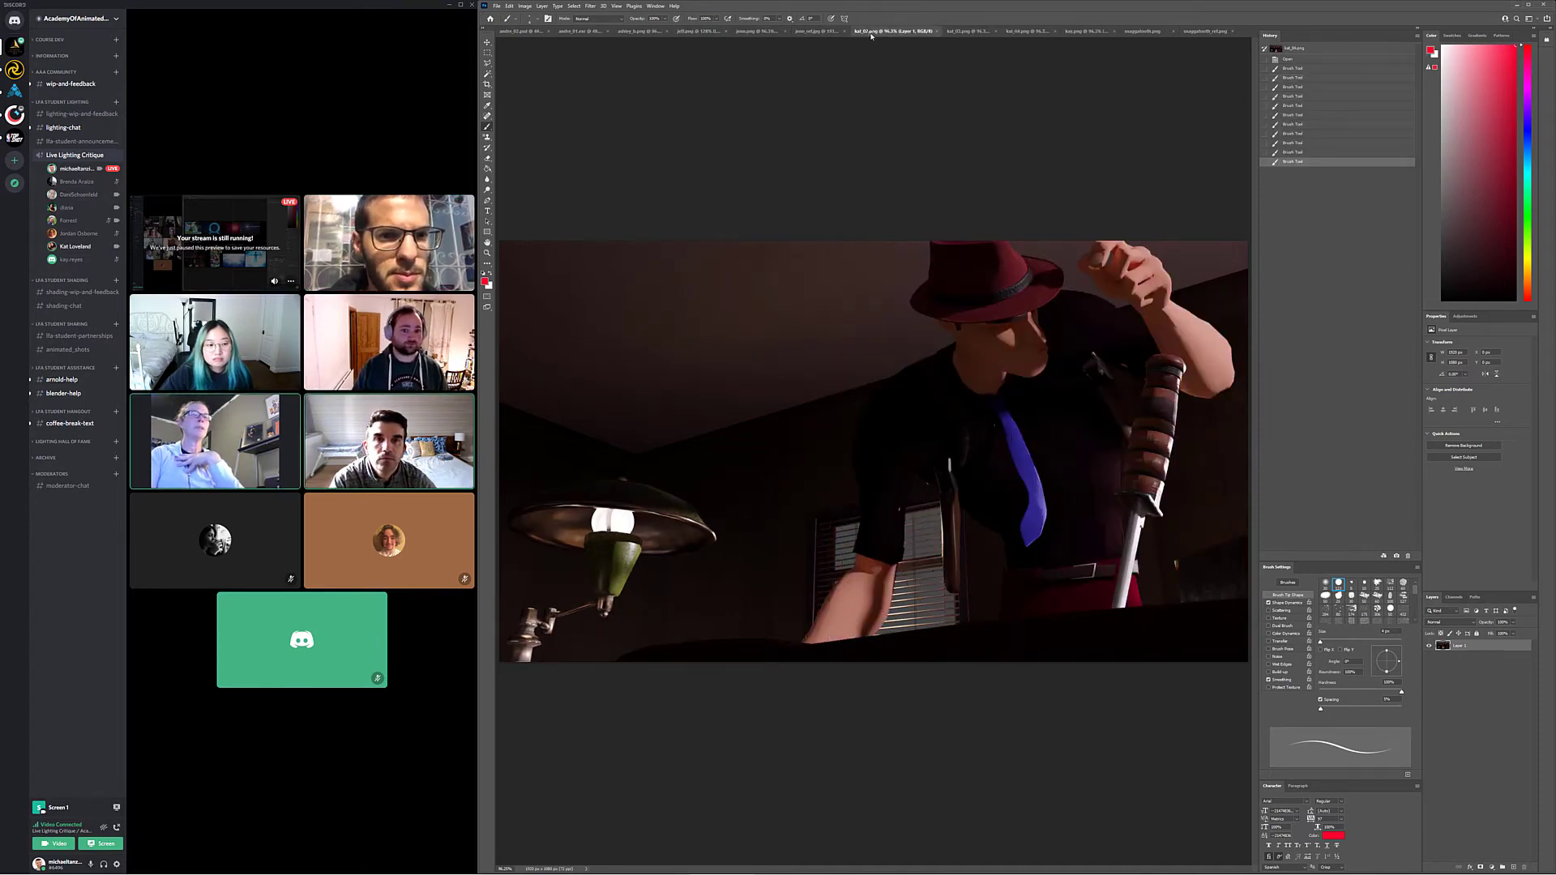
Circle the raised hand and knife in red on the raised-knife frame, and close the open red-hat man frames without saving changes
click(942, 31)
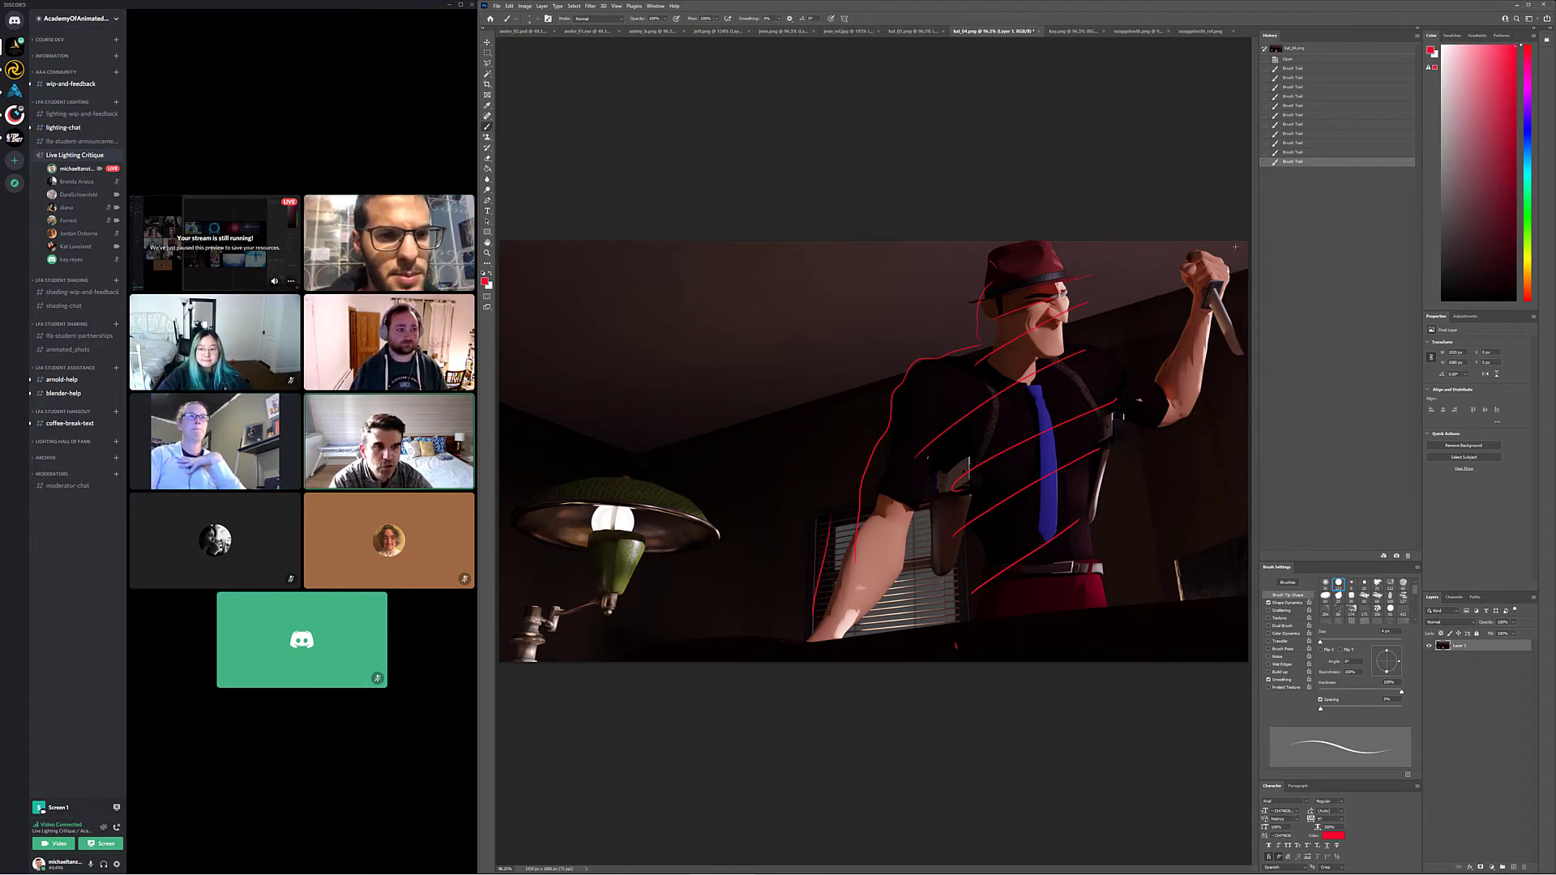
drag(1216, 243, 1248, 334)
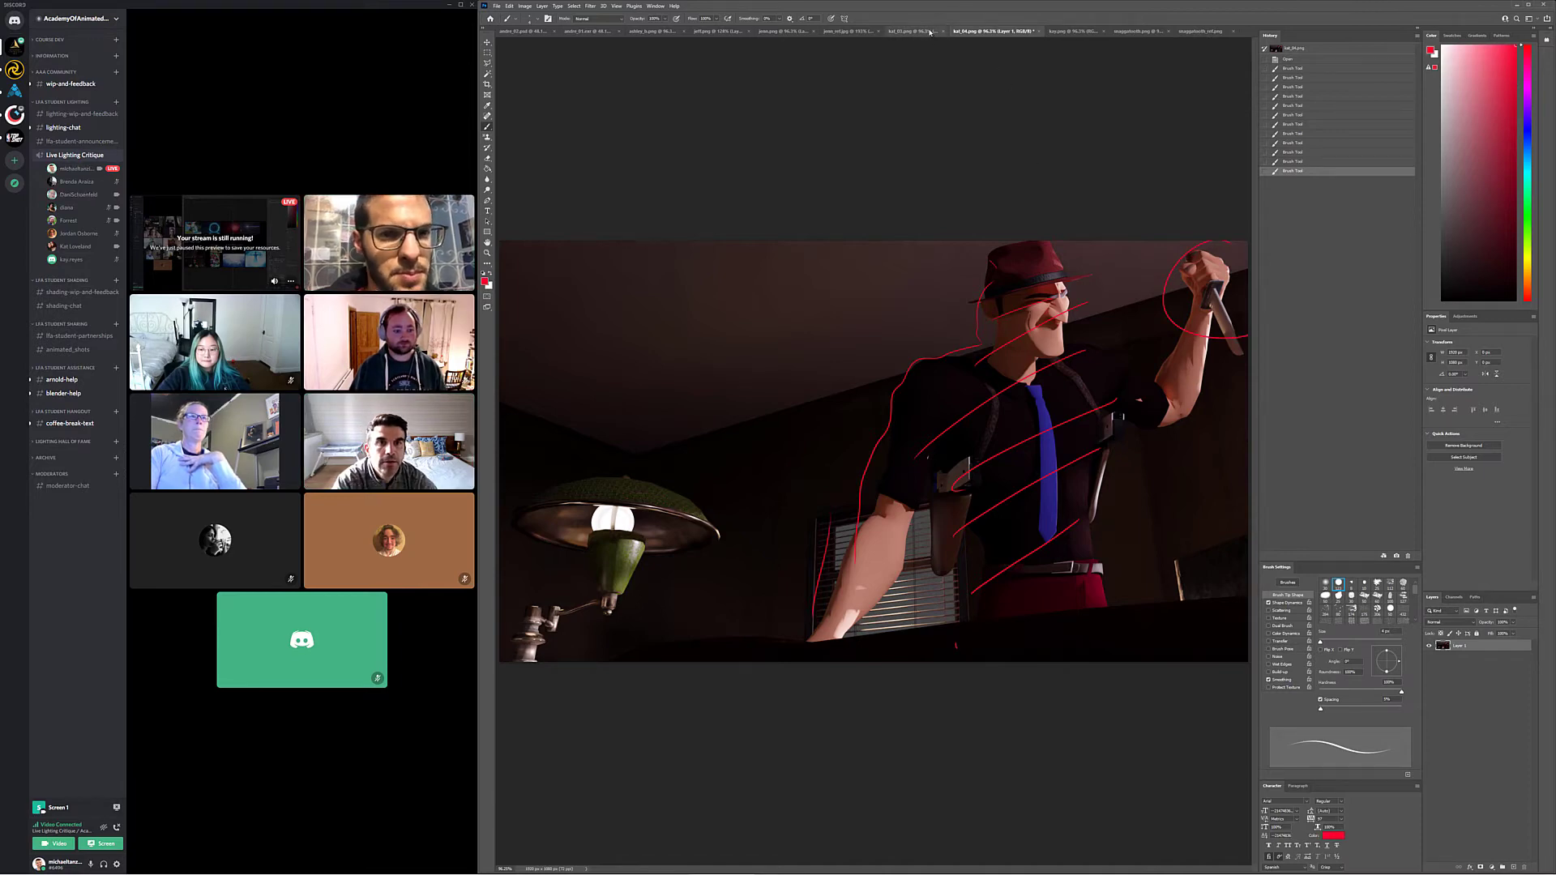
click(942, 32)
click(1023, 31)
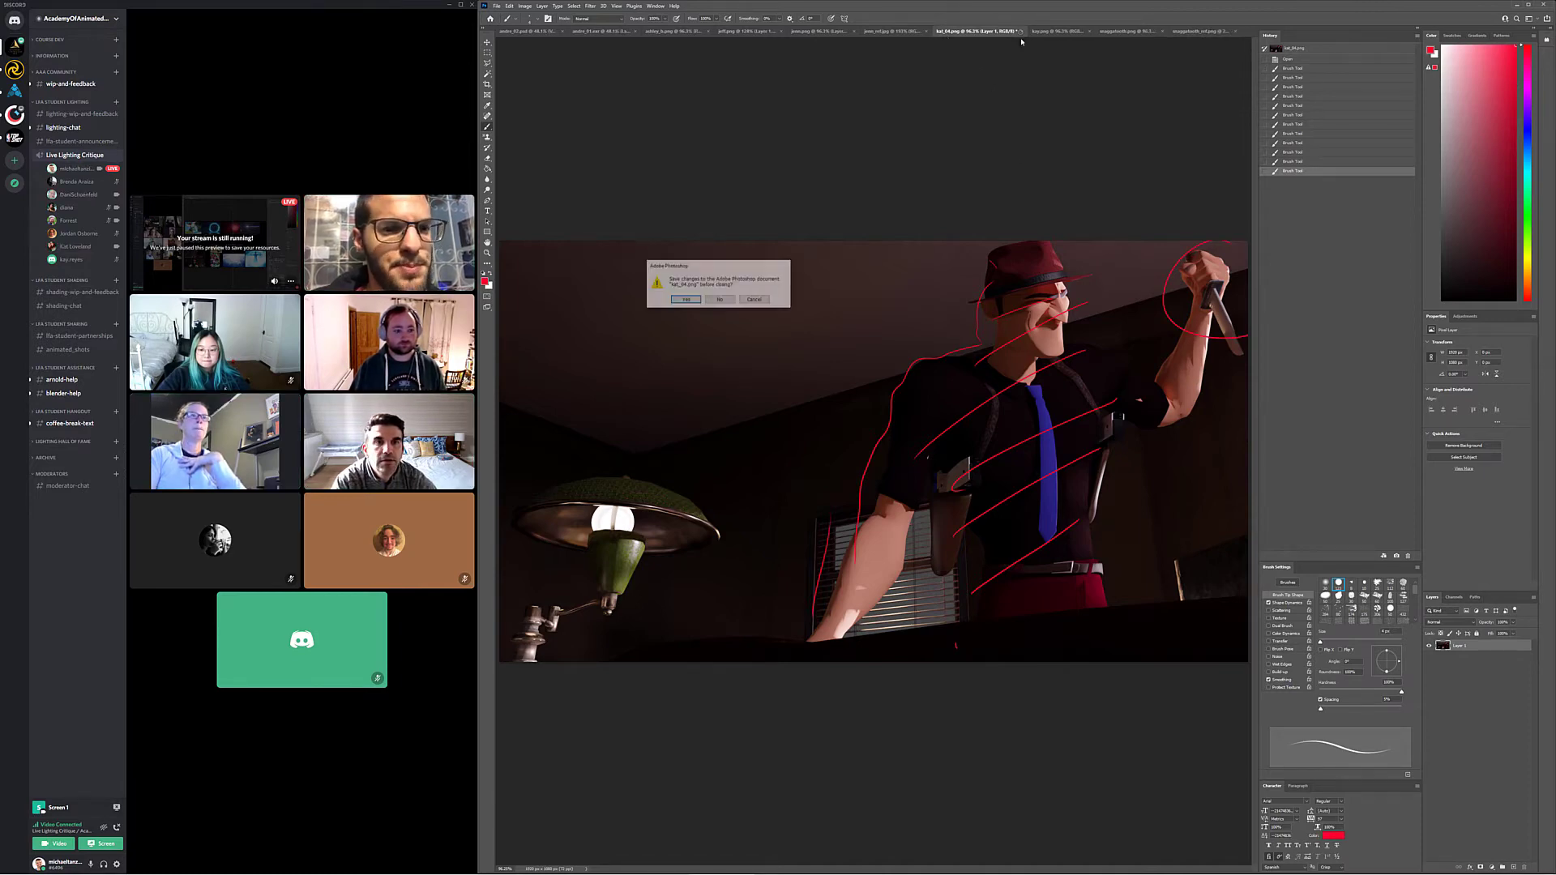
click(719, 300)
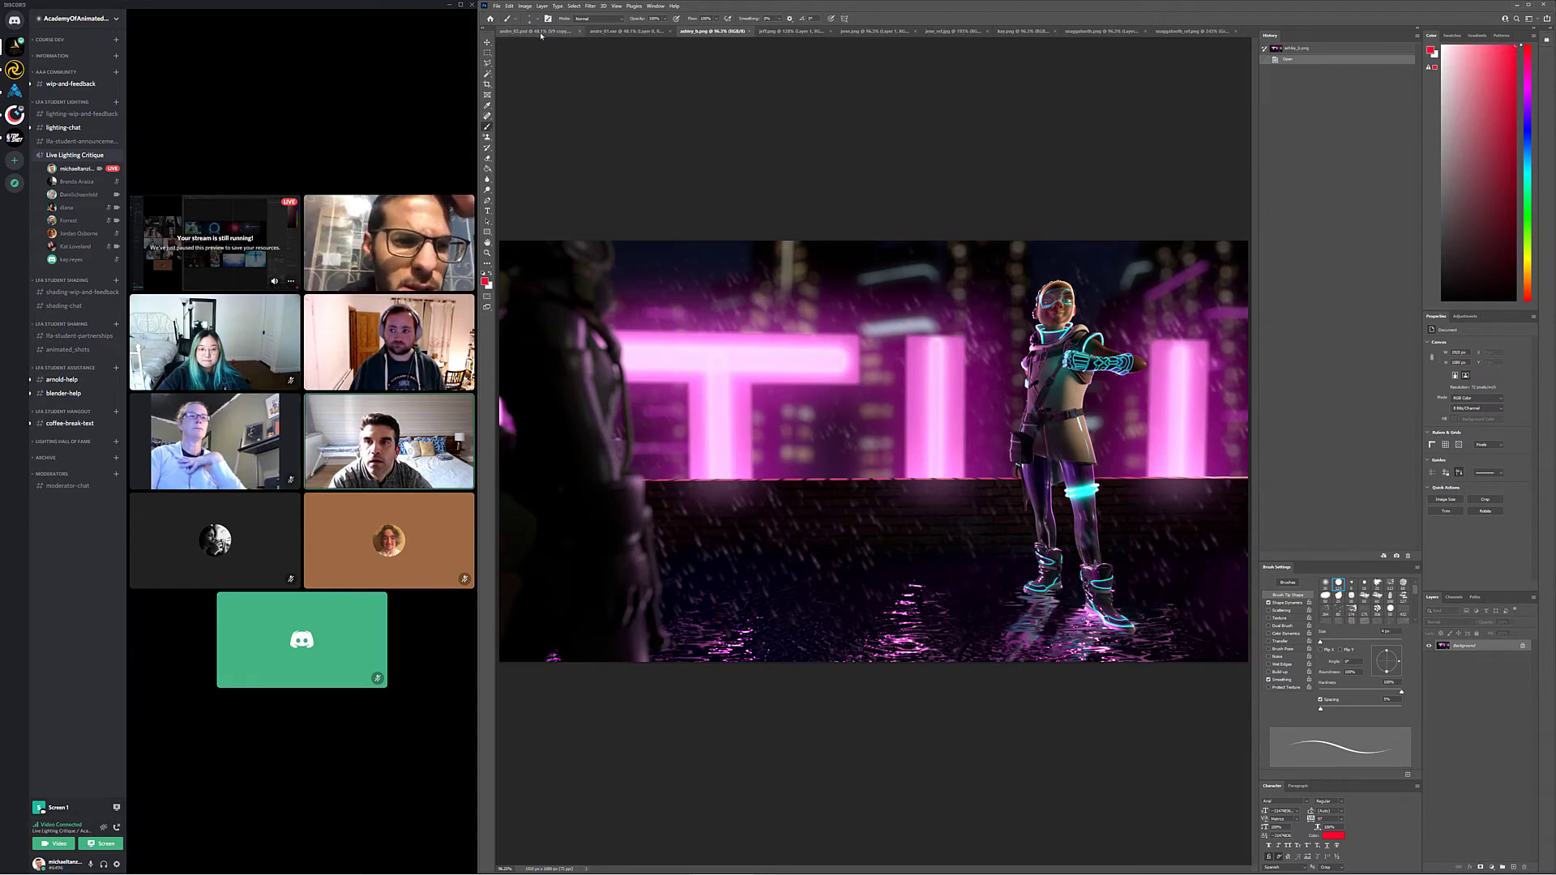
Reopen the recent file kat_04.png and circle the man's planted forearm in red, undoing that mark
click(661, 32)
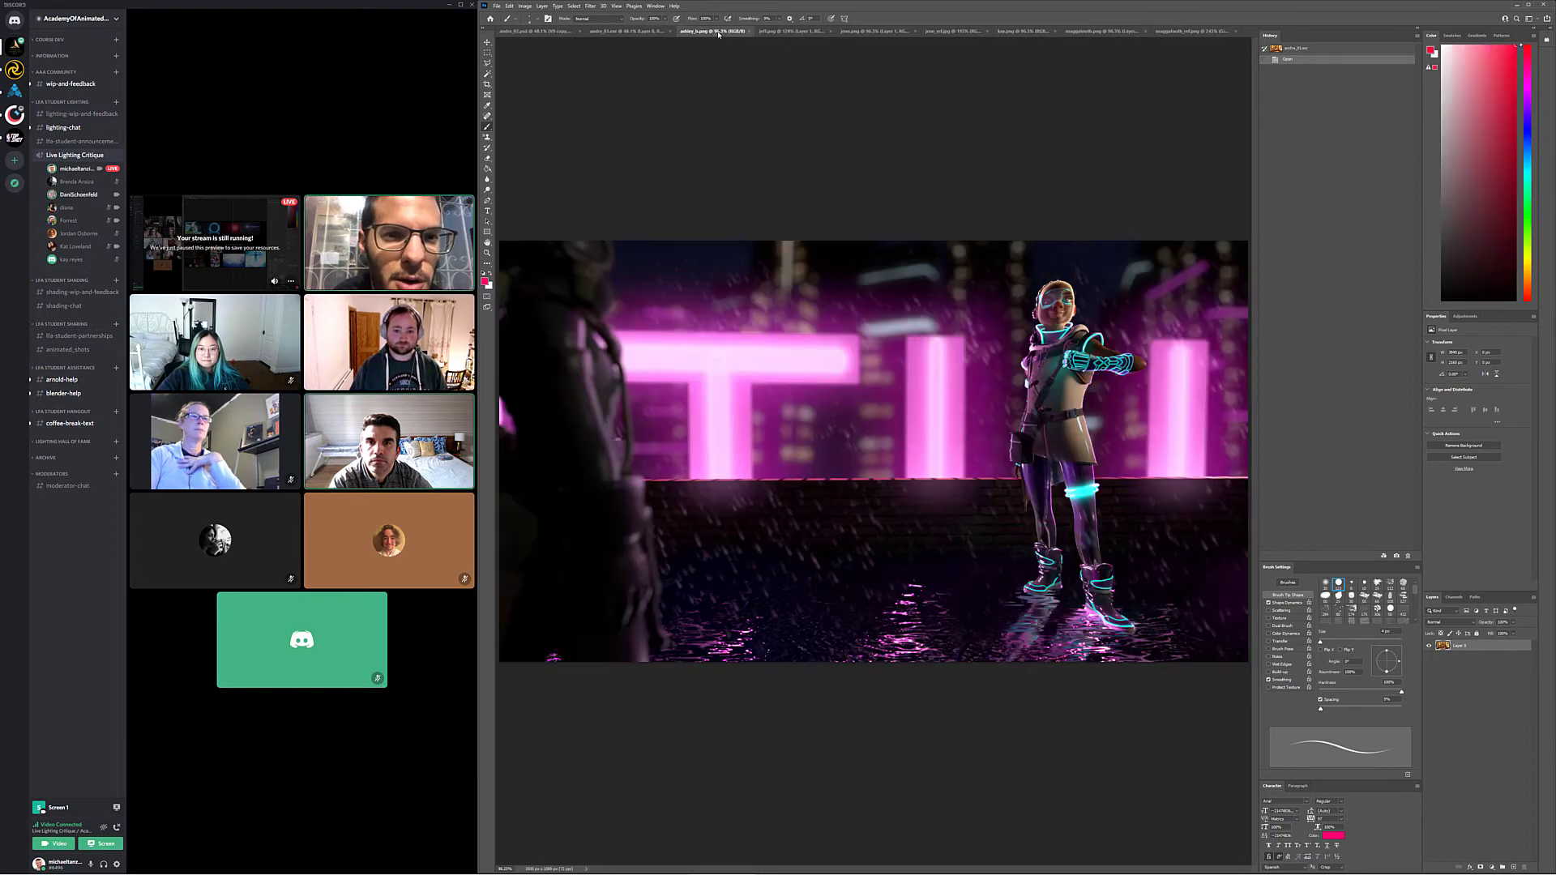
click(718, 31)
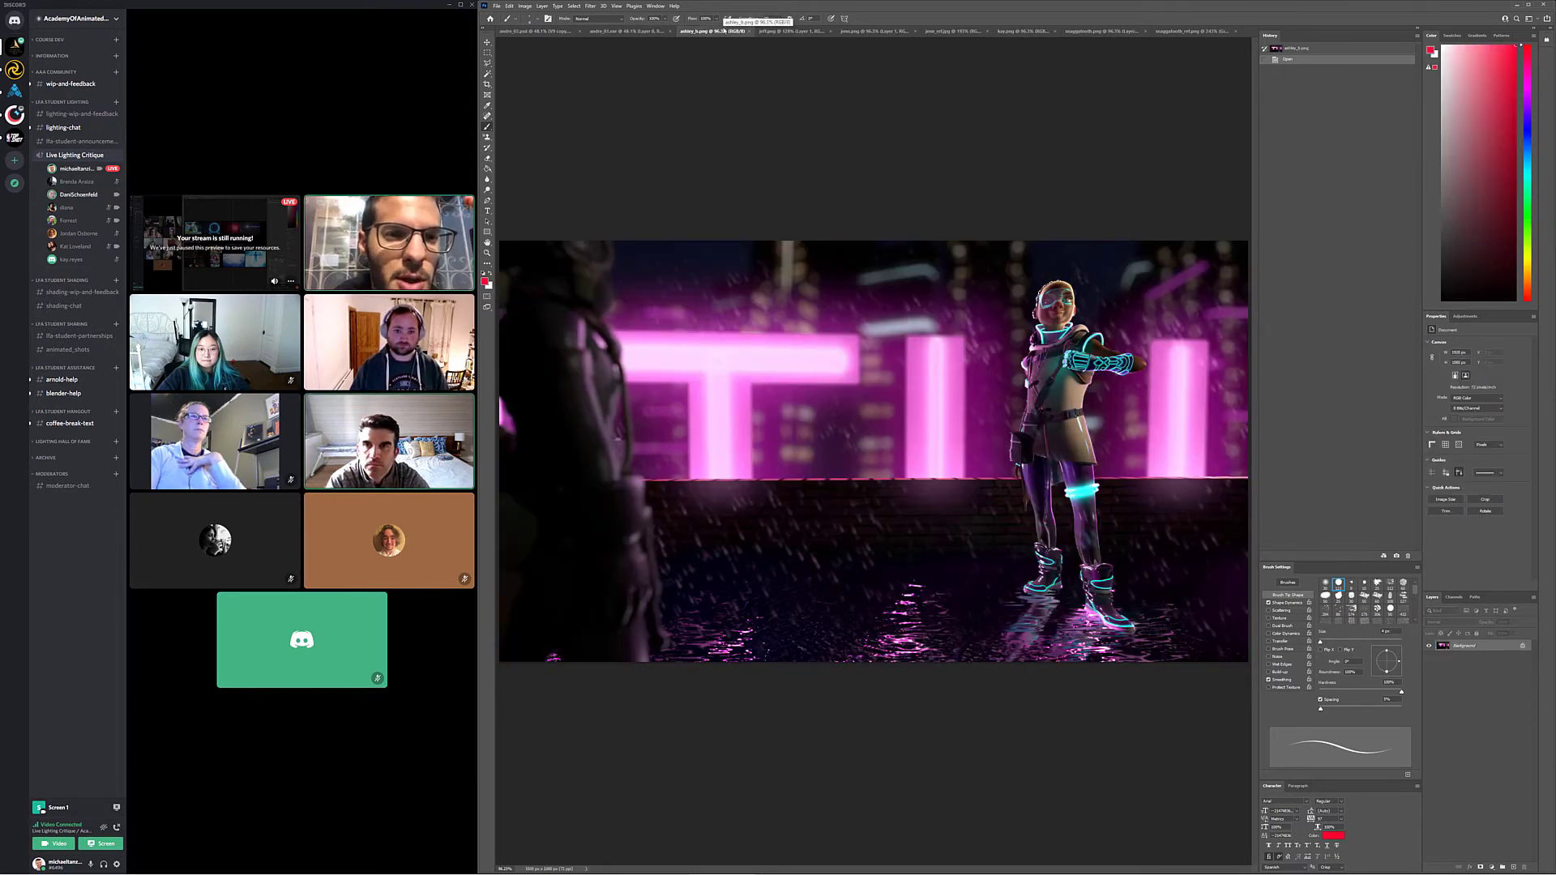
click(498, 5)
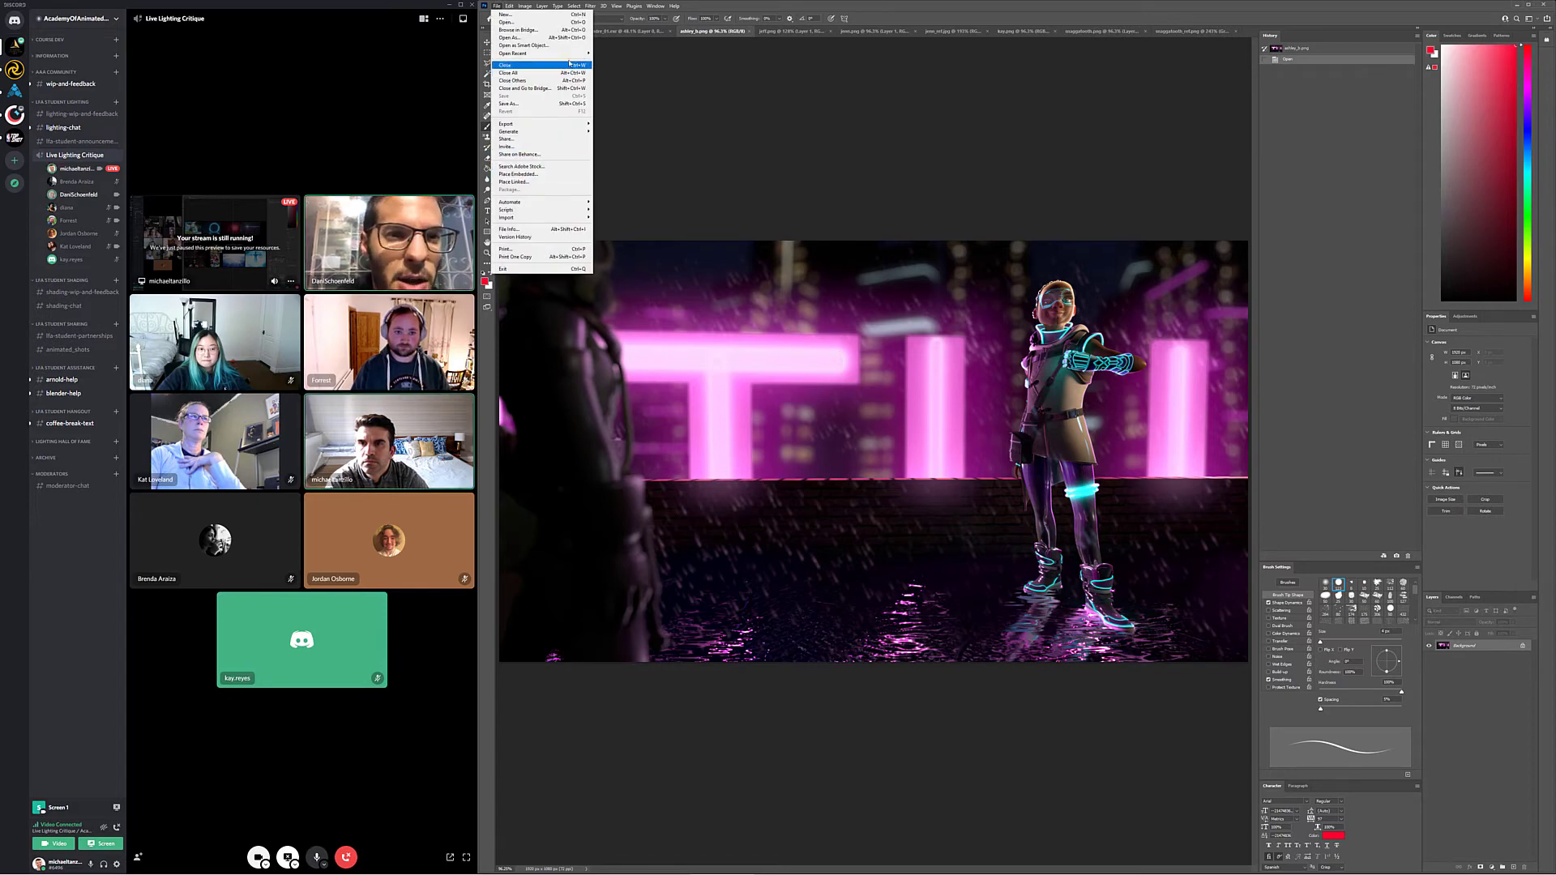
mouse_move(576, 54)
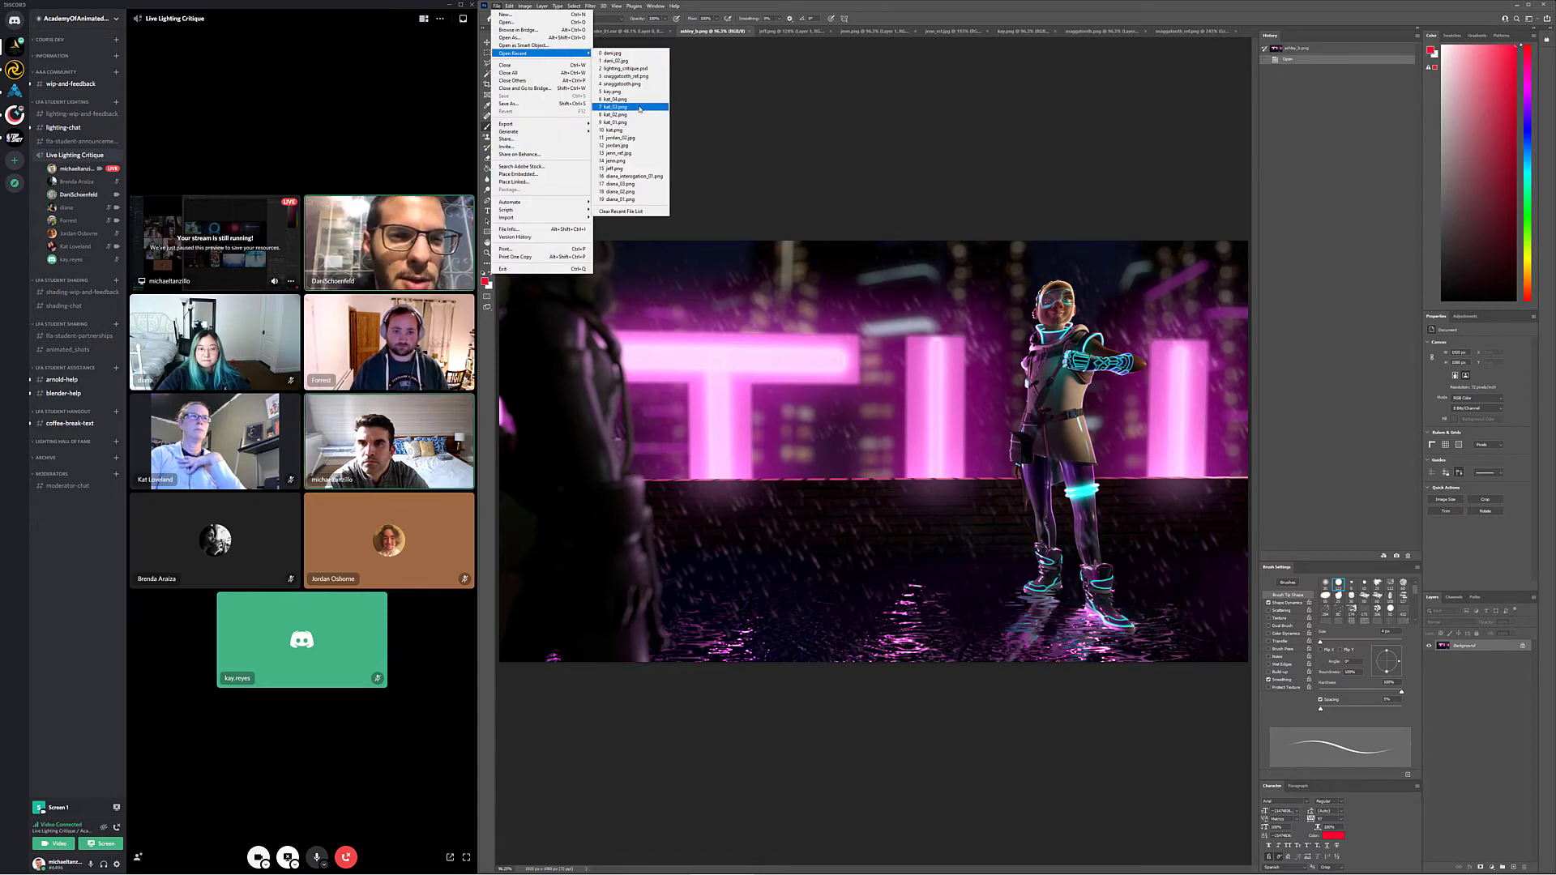
click(640, 99)
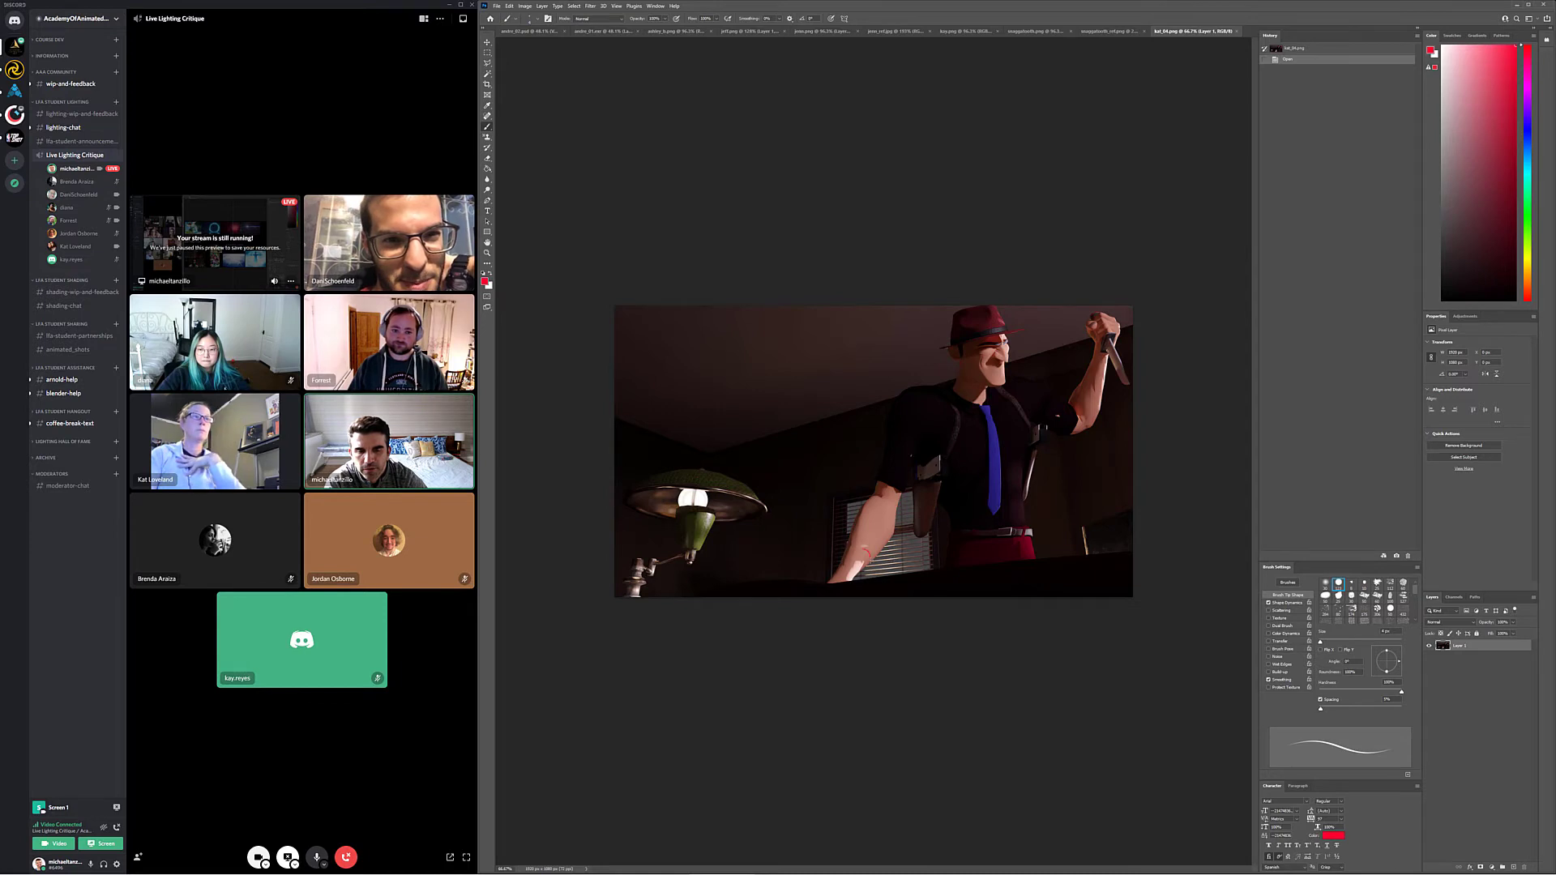
drag(863, 551, 833, 582)
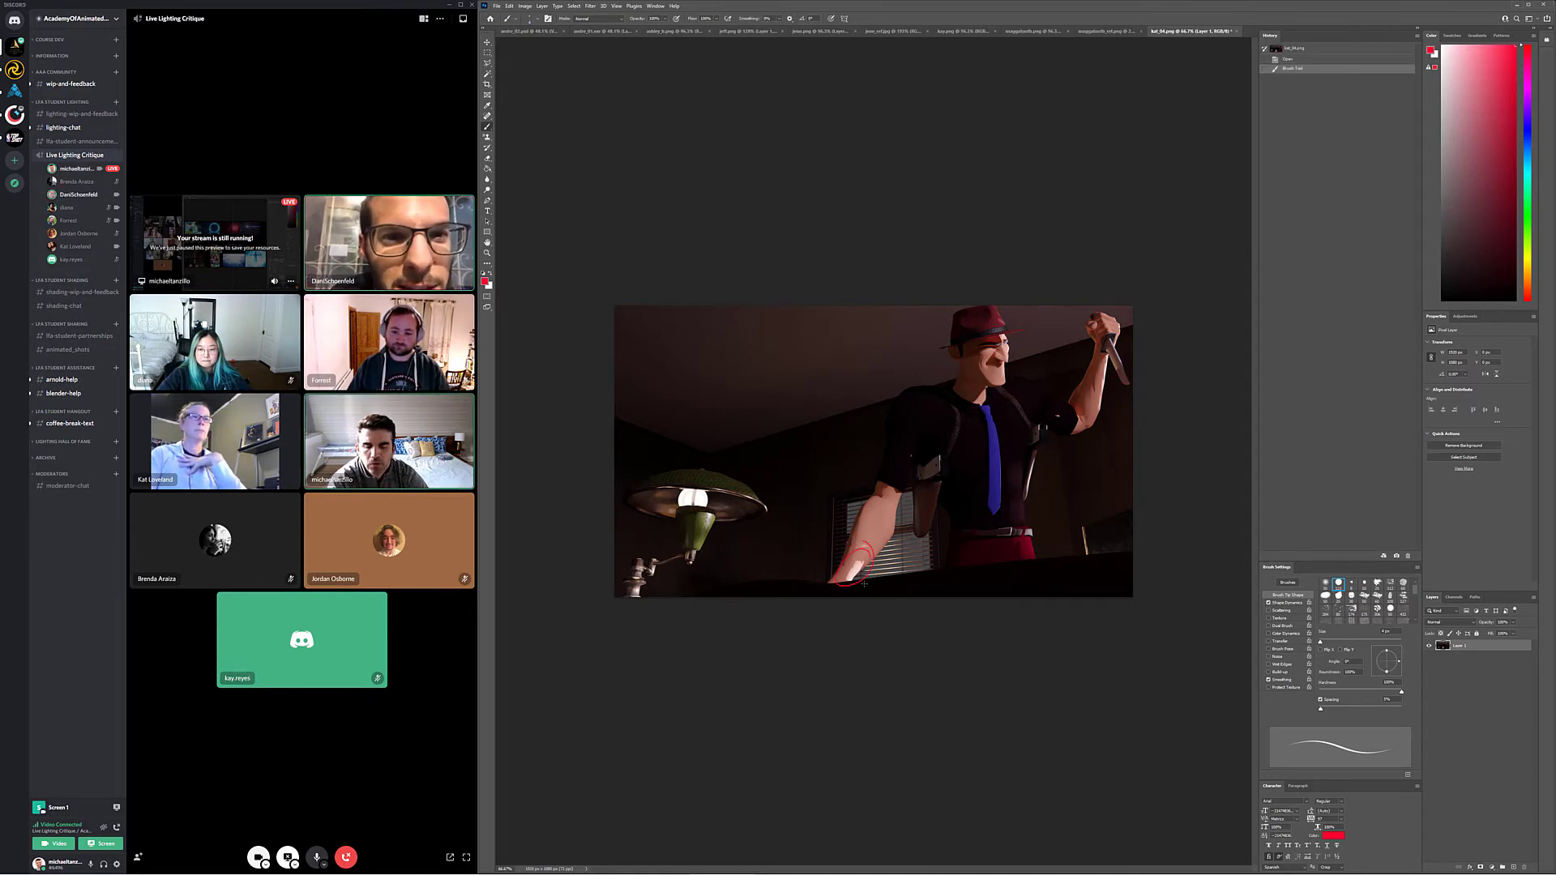
key(ctrl+z)
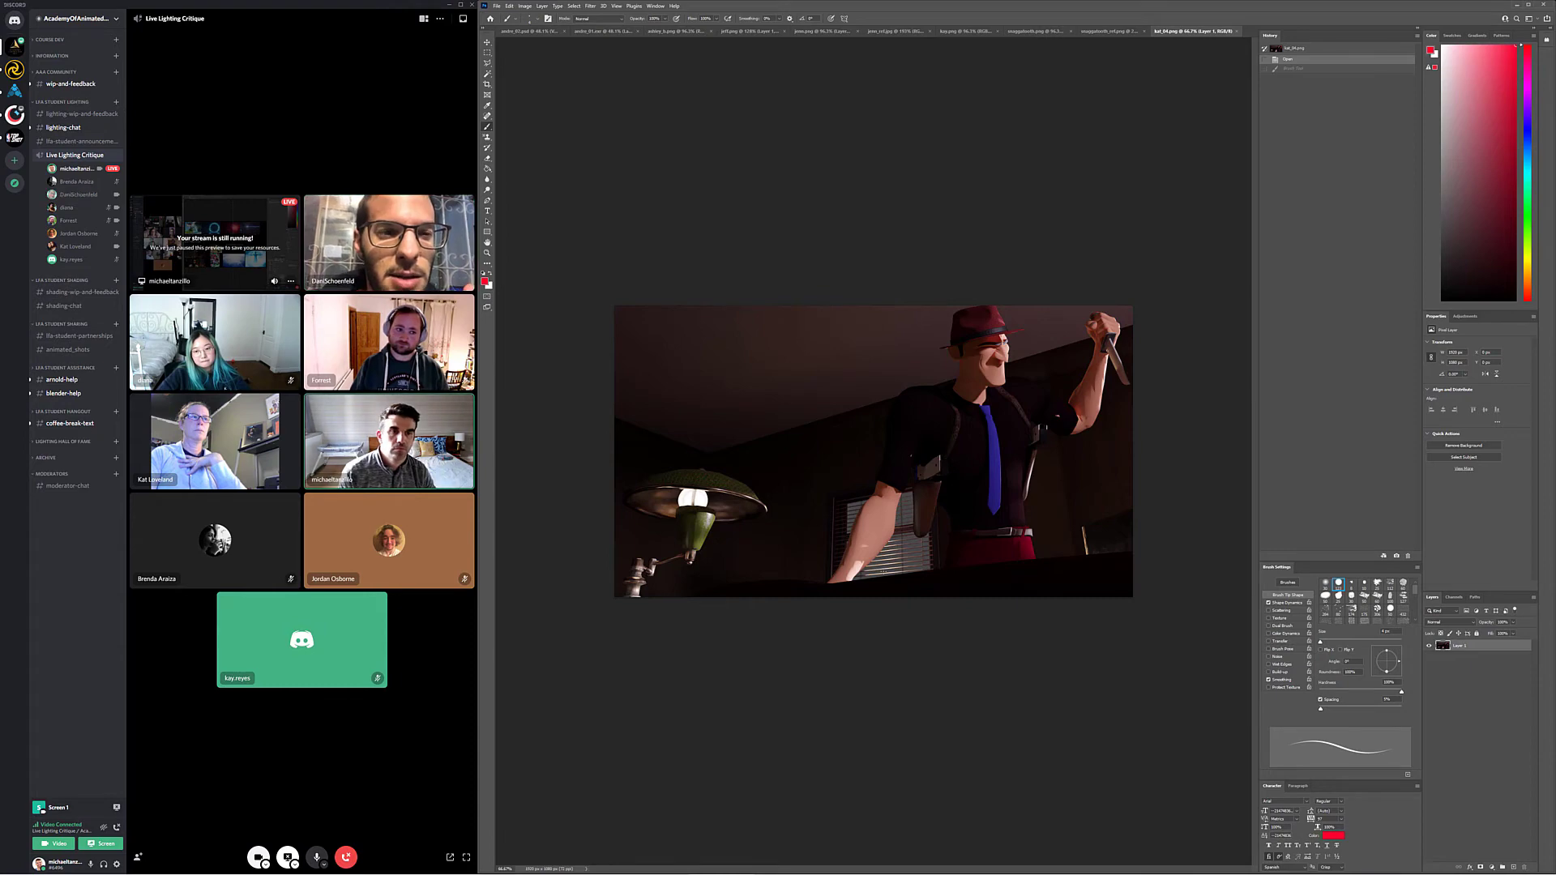
Open the frames kat_01.png through kat_04.png together from the tuesday folder
key(ctrl+o)
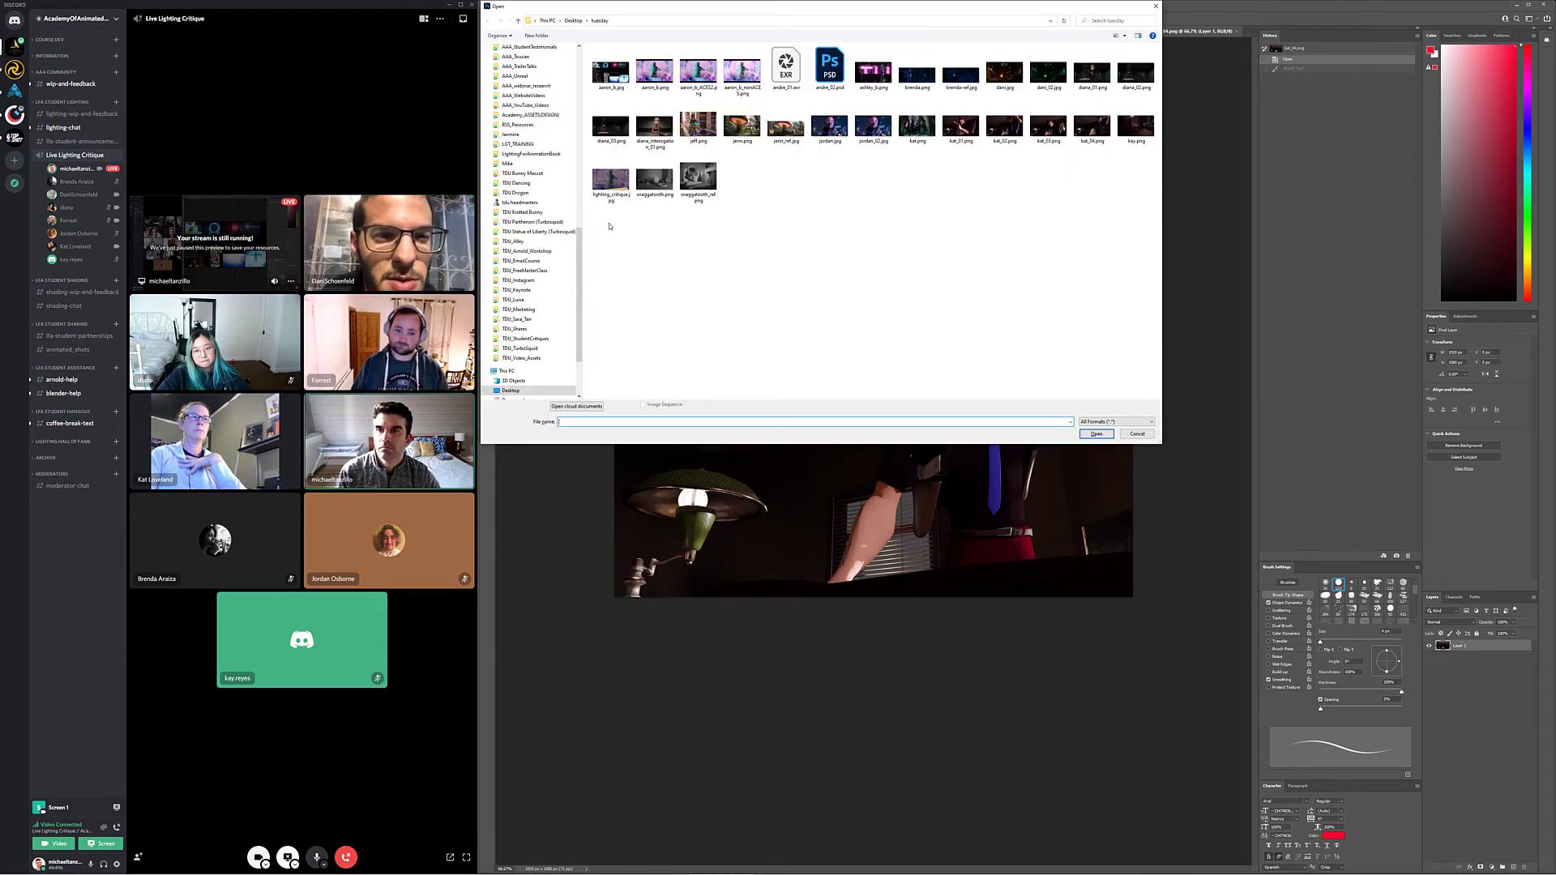
click(960, 125)
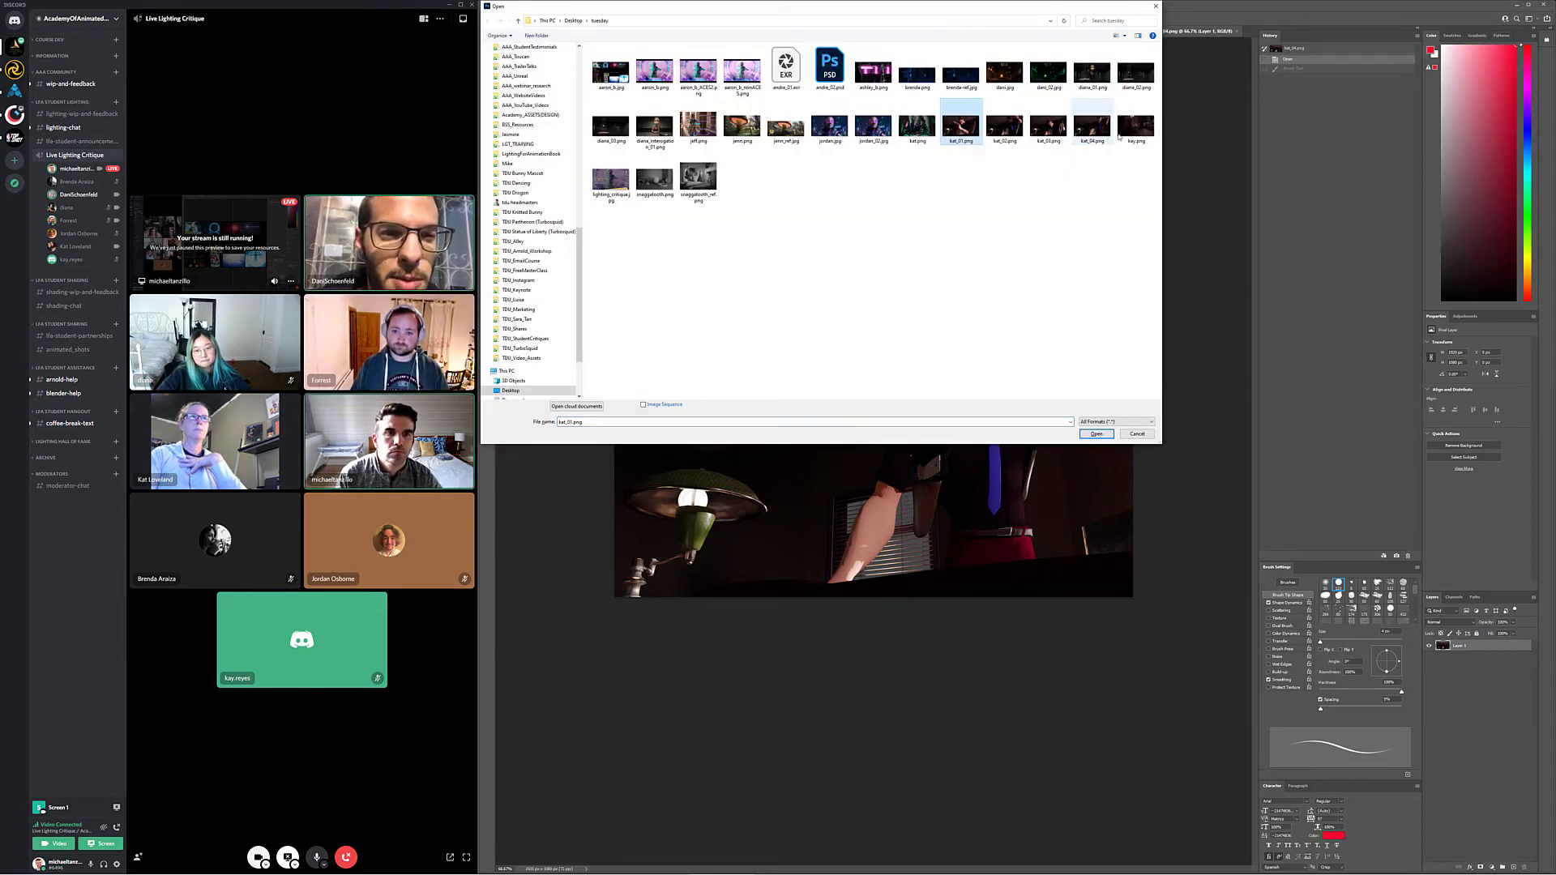
shift+click(1091, 125)
click(1095, 433)
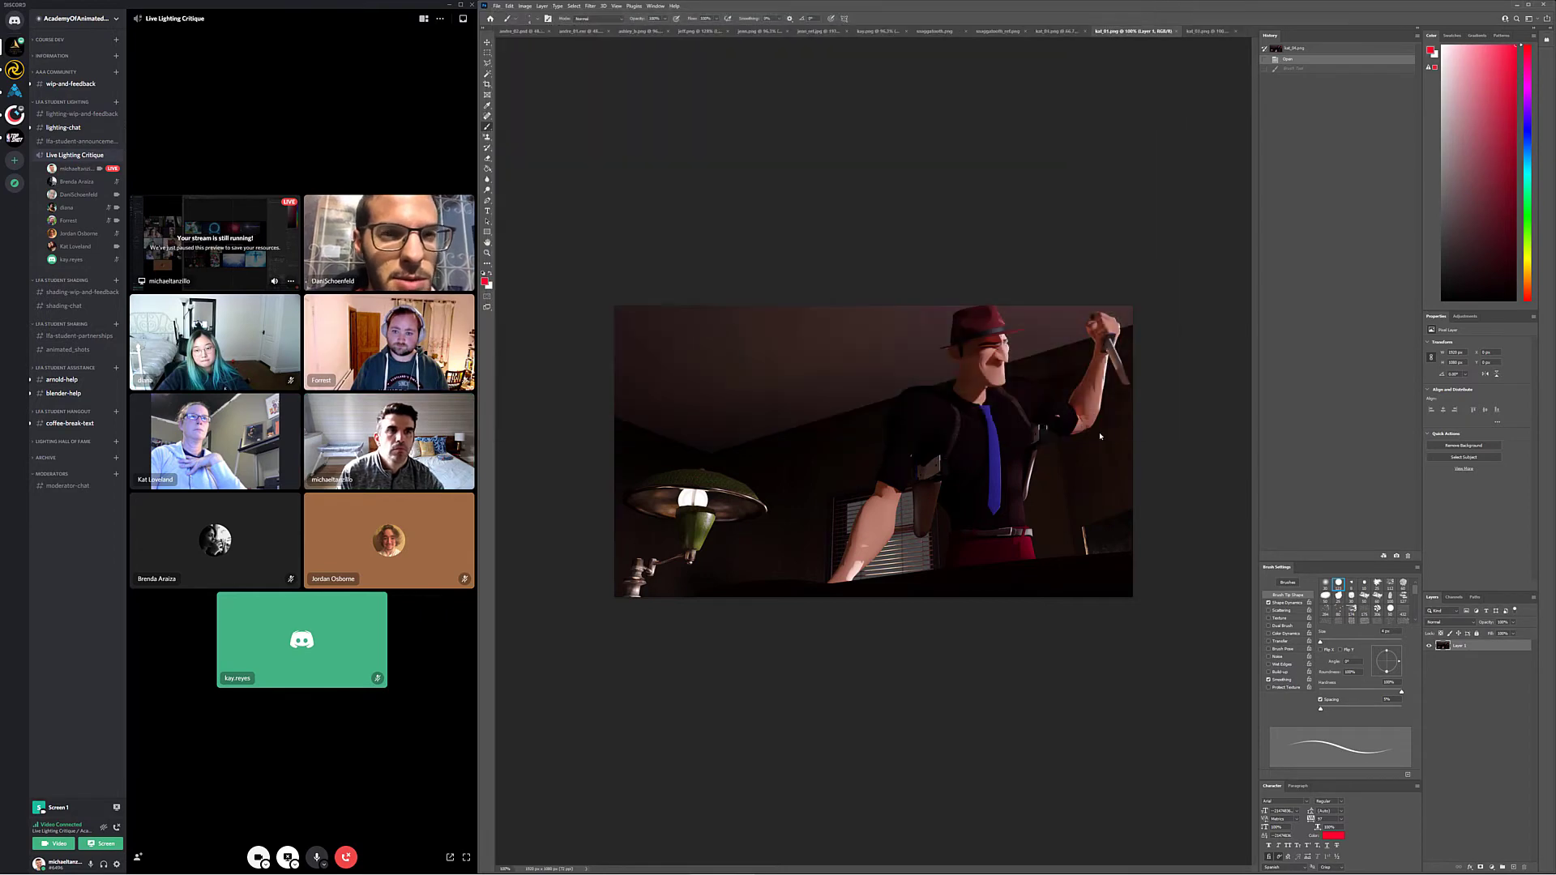
Compare the reopened red-hat man frames and circle the hand and forearm gripping the knife in red on kat_03.png
click(1098, 32)
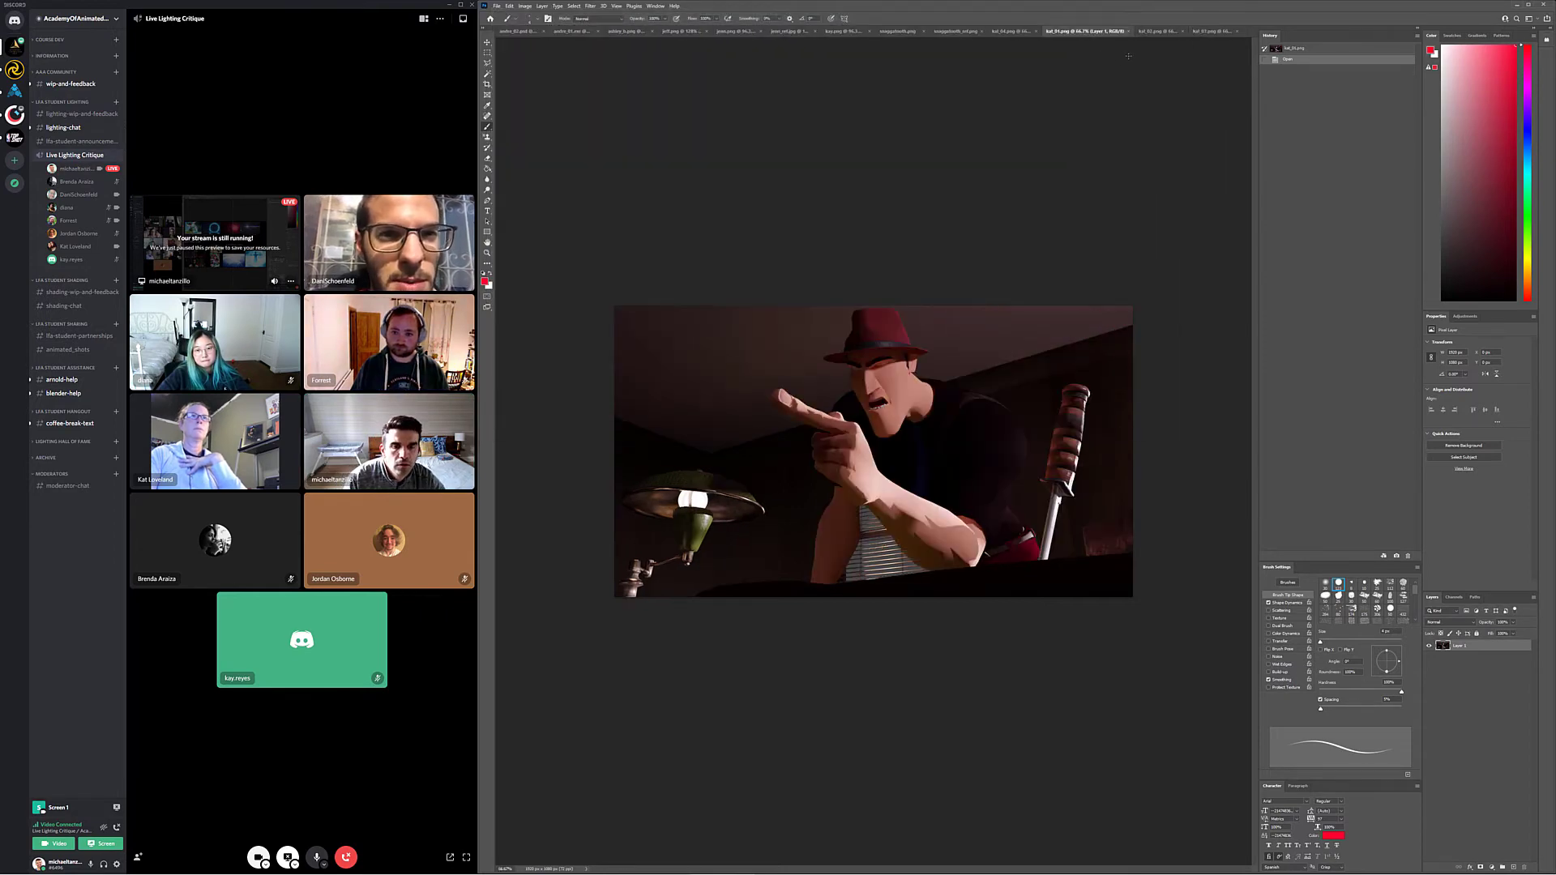
click(1167, 31)
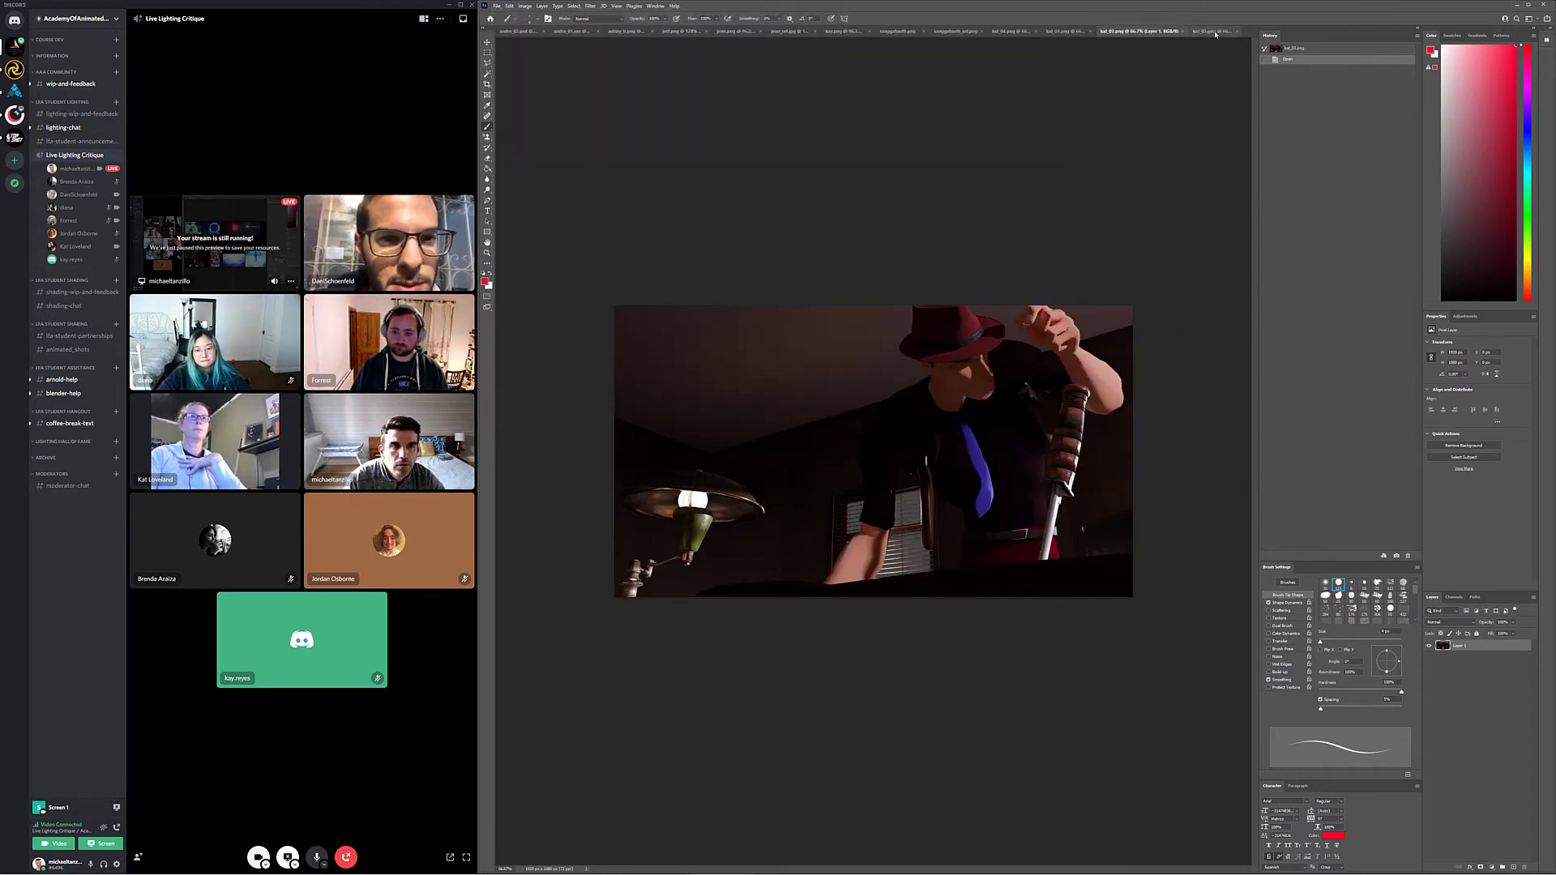
click(1204, 32)
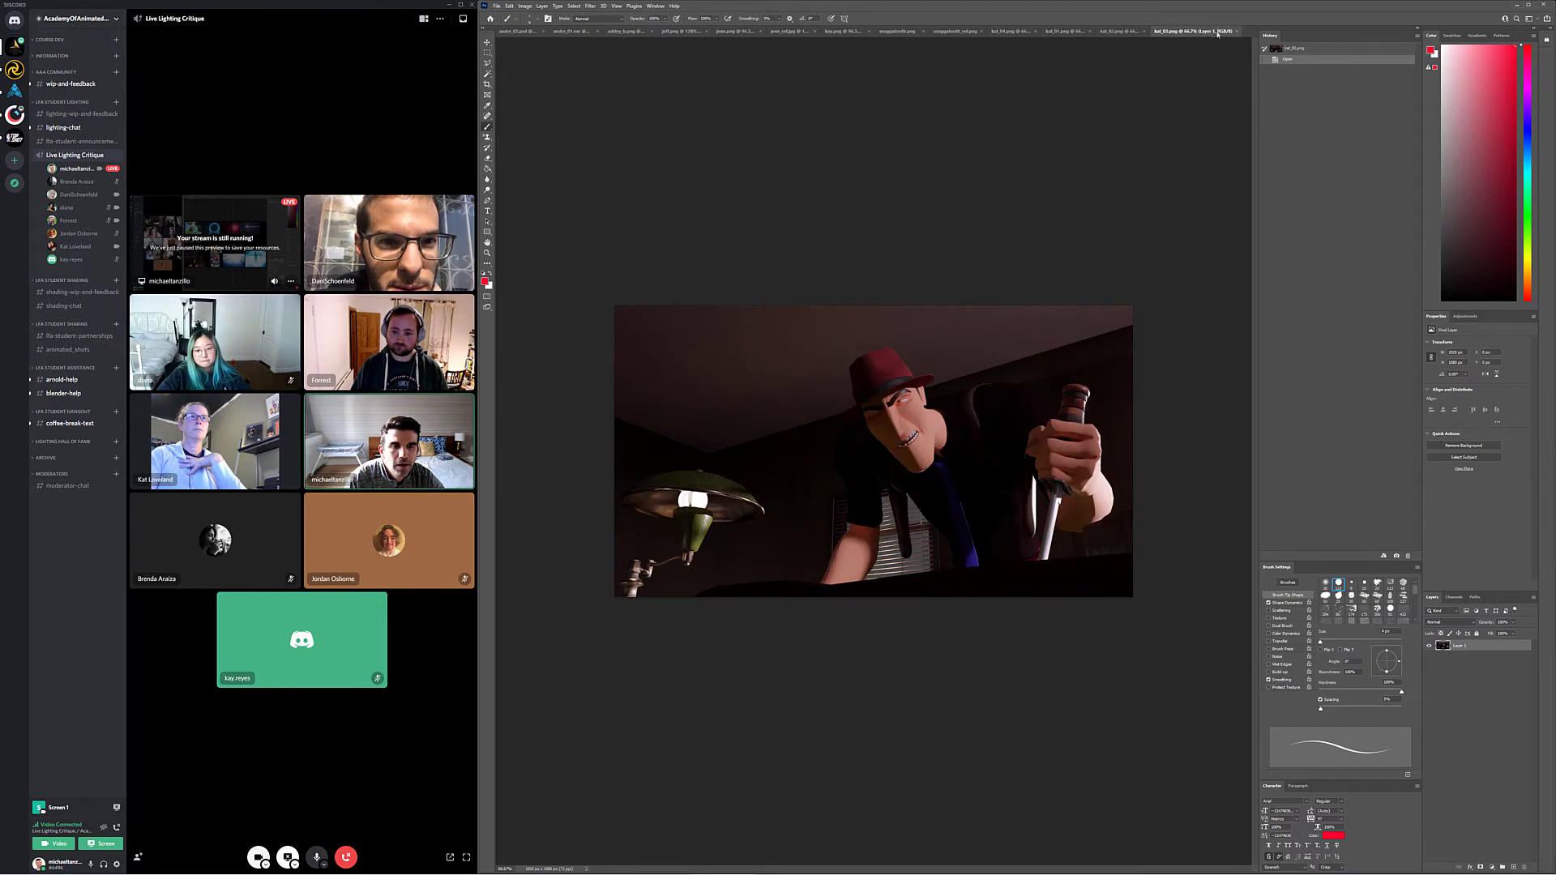
click(1128, 32)
click(1204, 31)
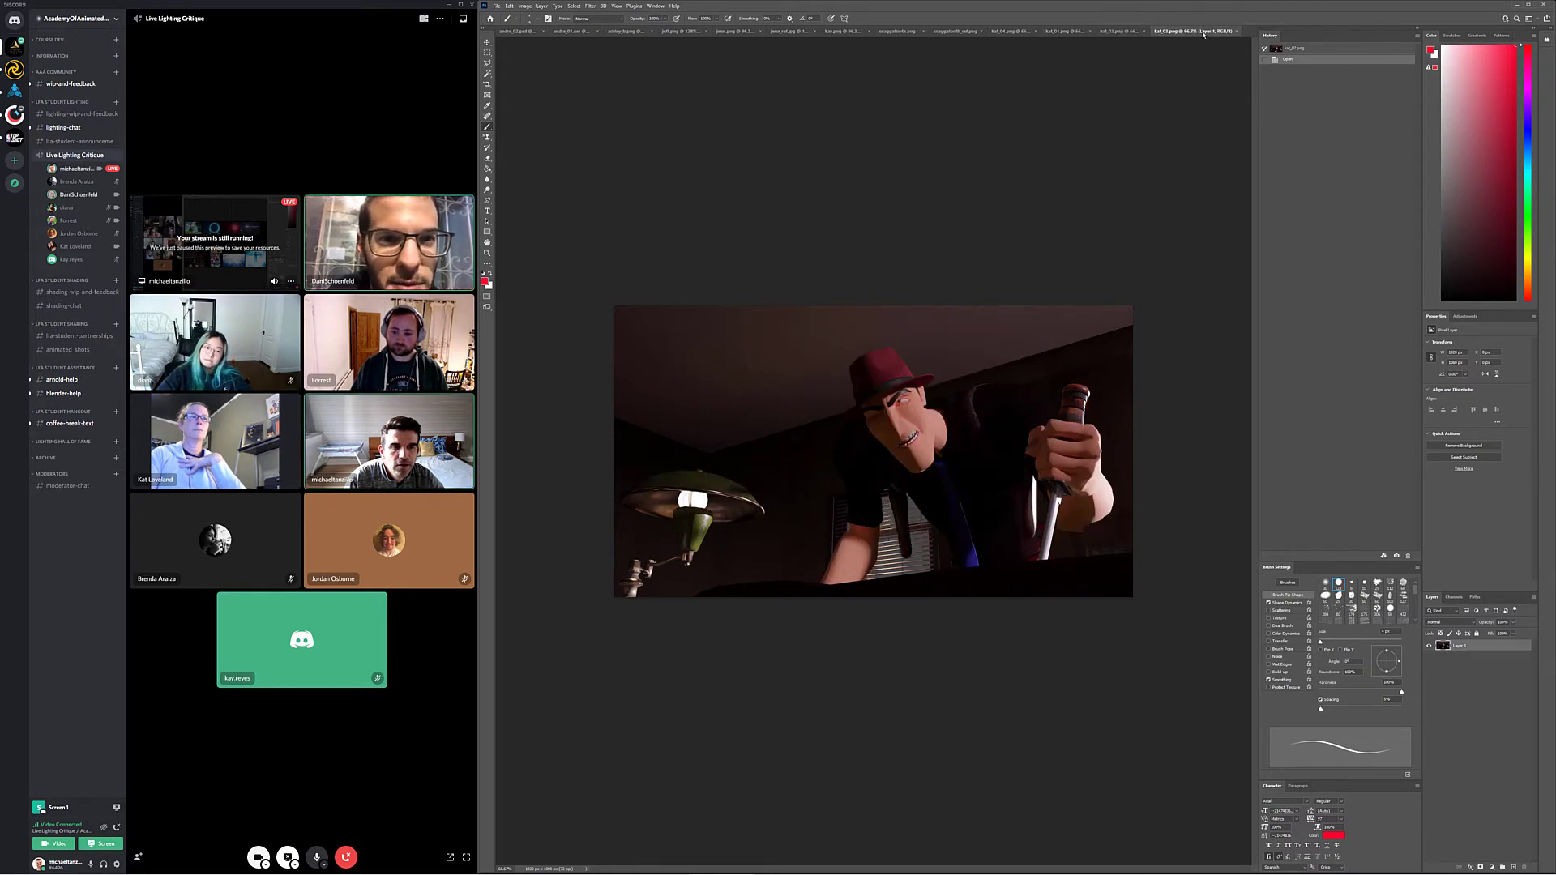
drag(1121, 462, 1074, 436)
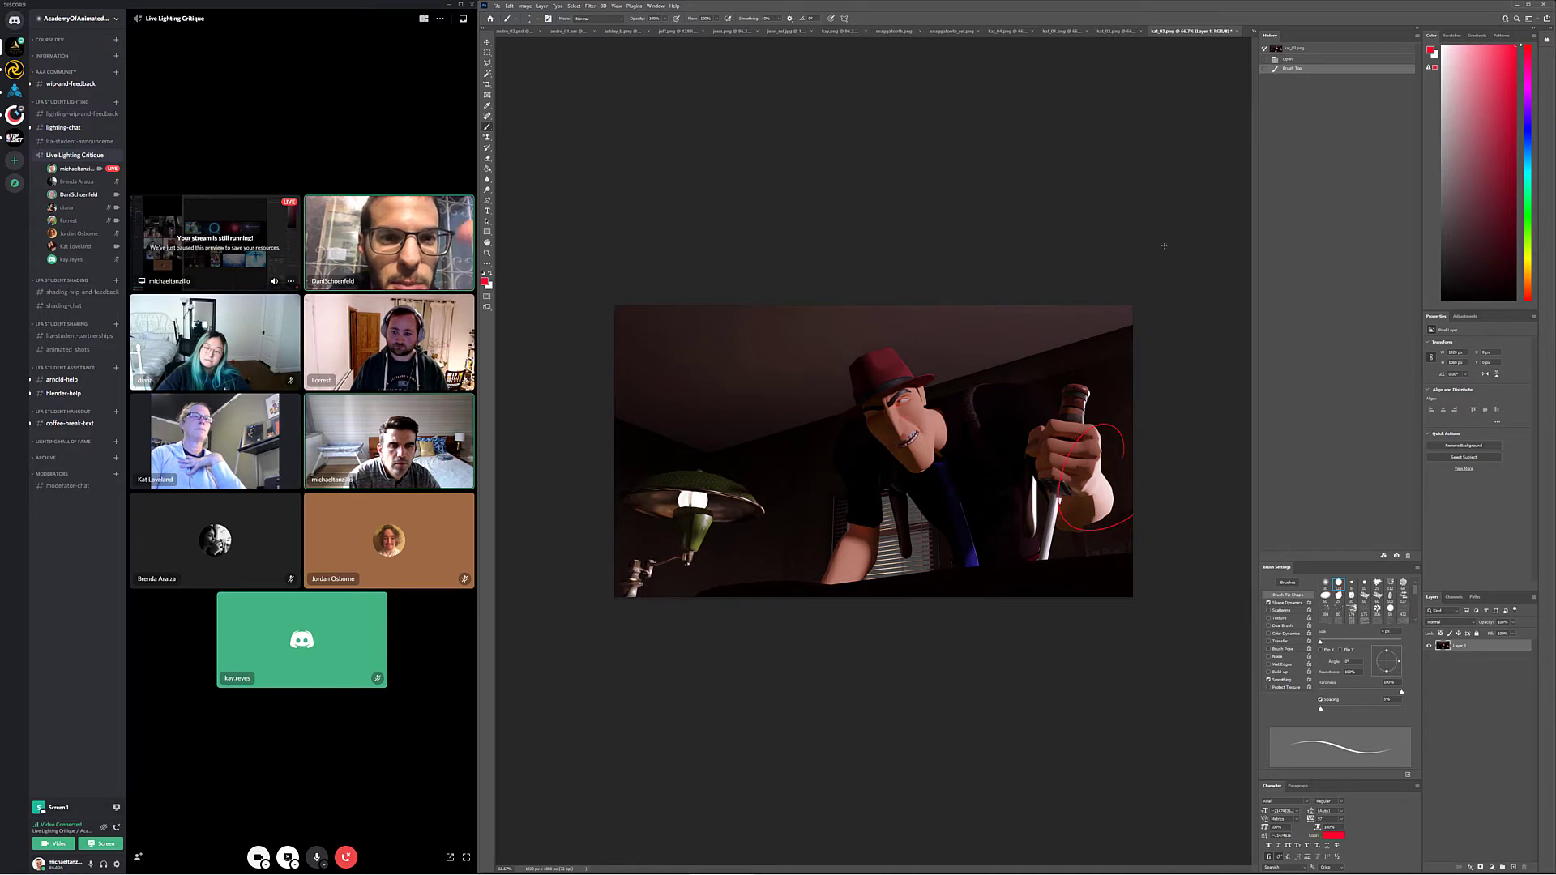
Close all the red-hat man frames without saving changes, and bring up the night alley render kay.png
click(1115, 31)
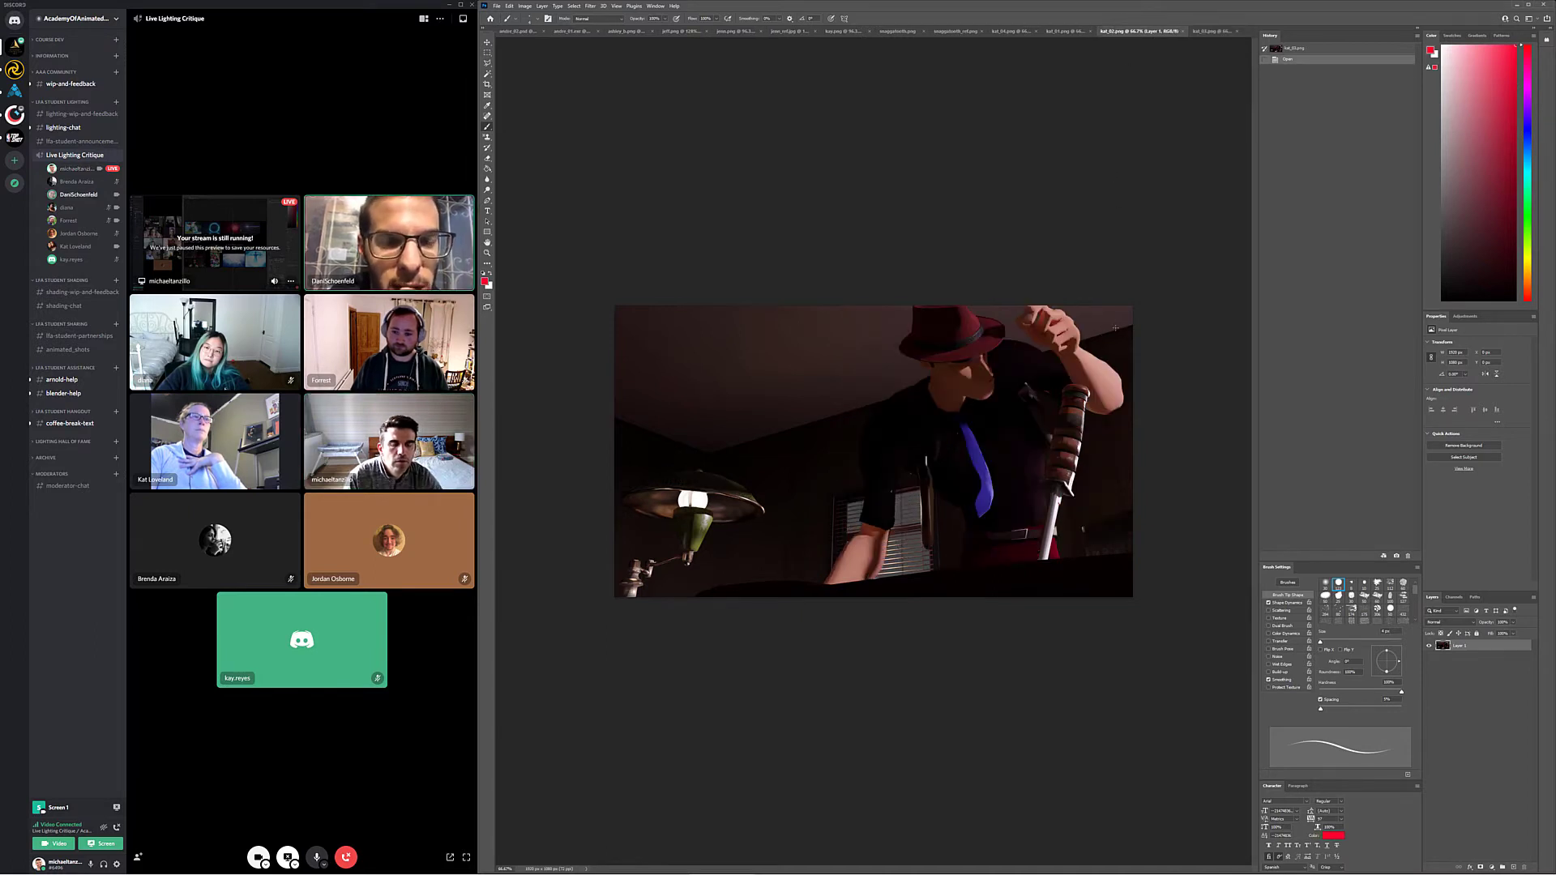
click(1213, 32)
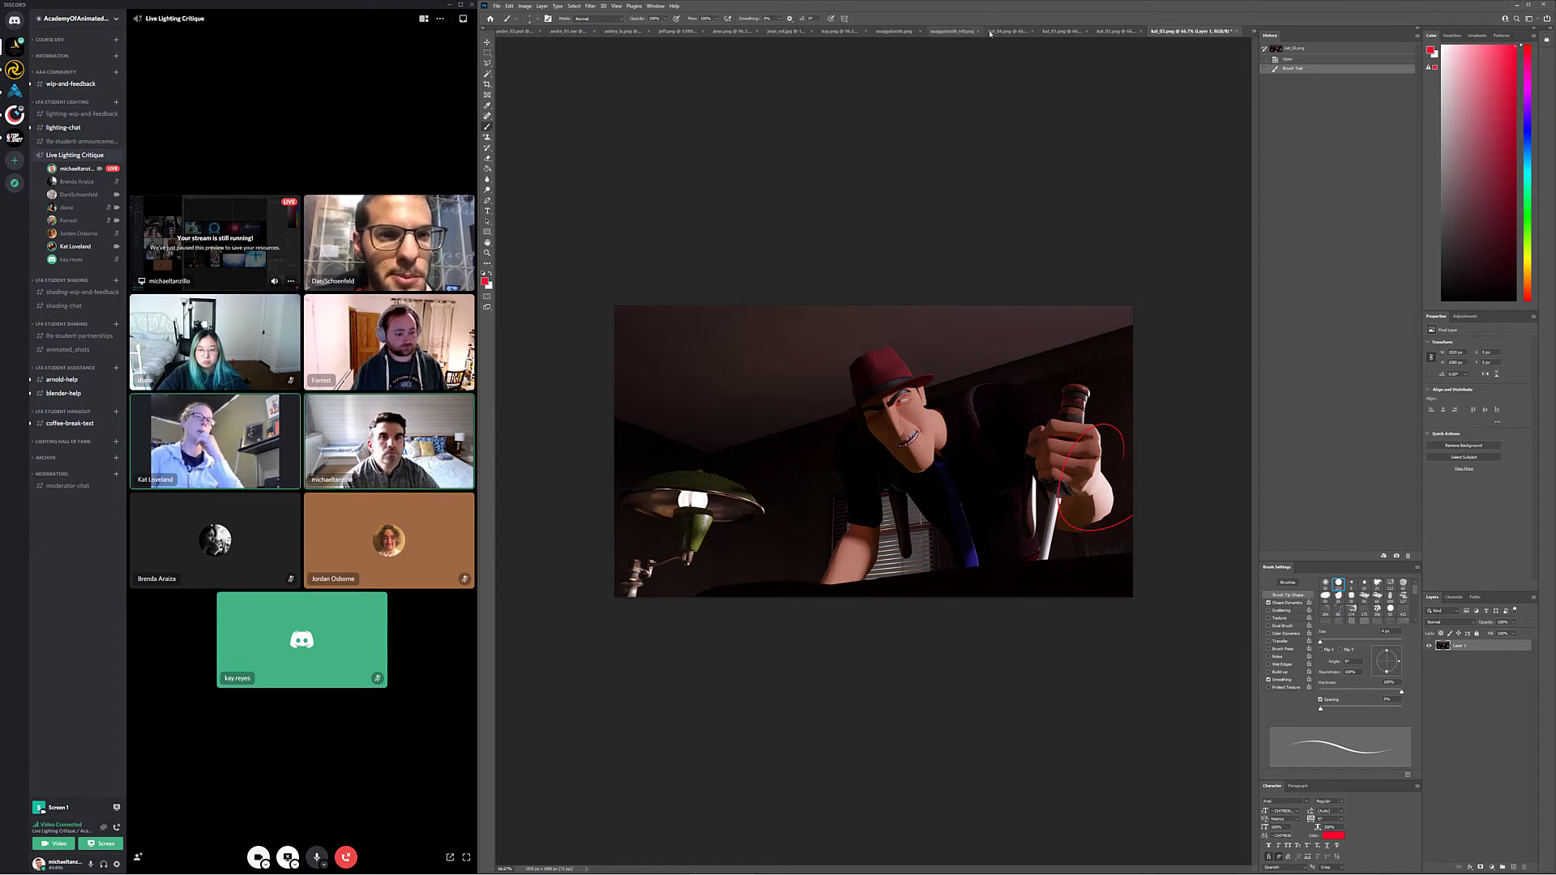
click(1033, 34)
click(1081, 32)
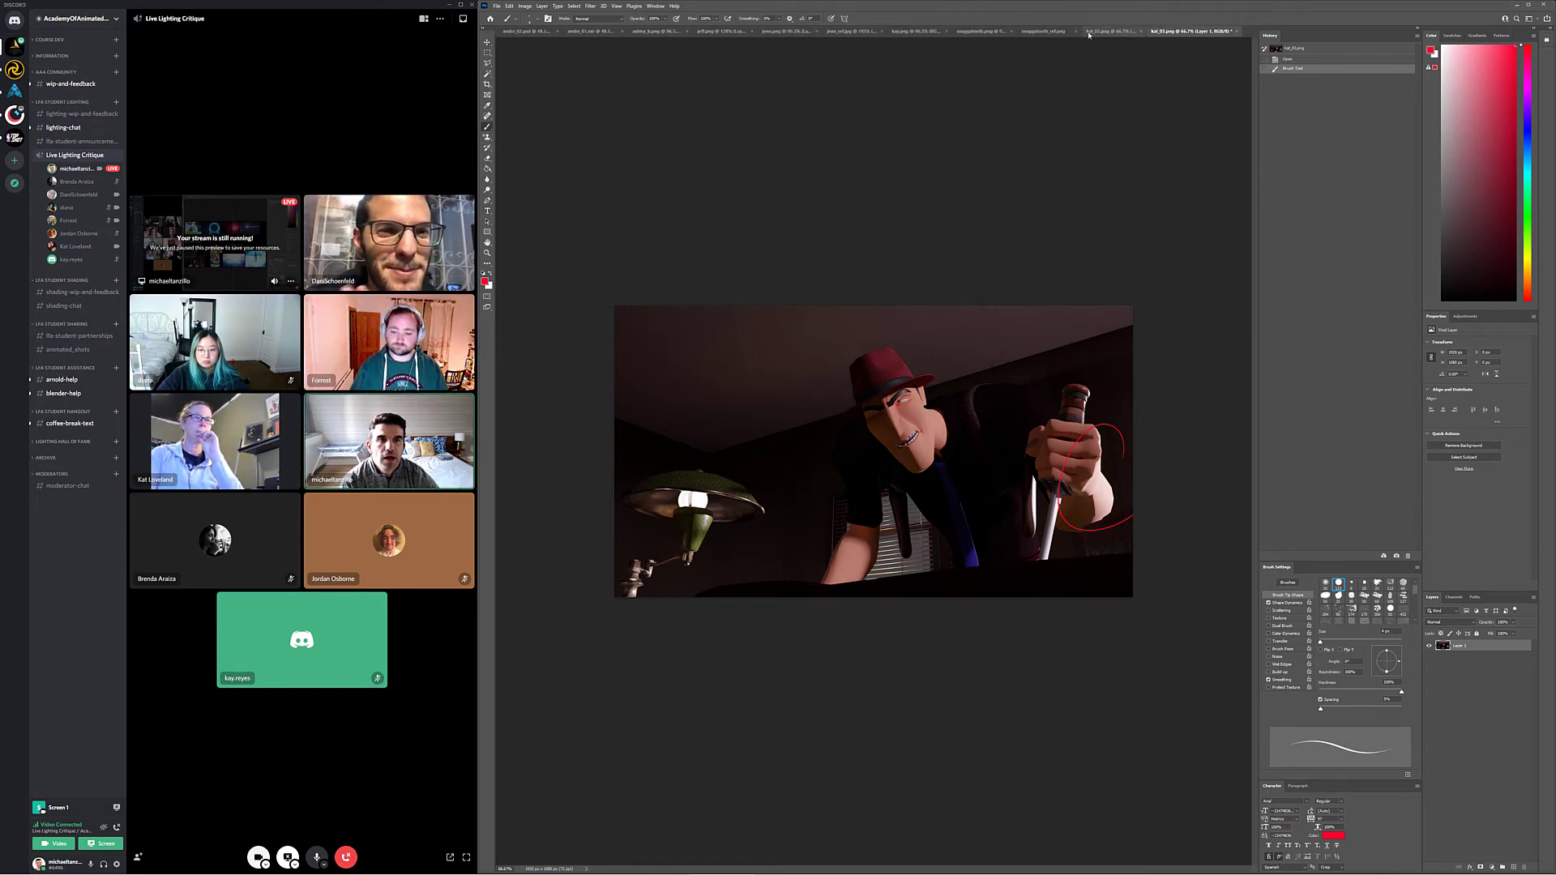
click(1141, 32)
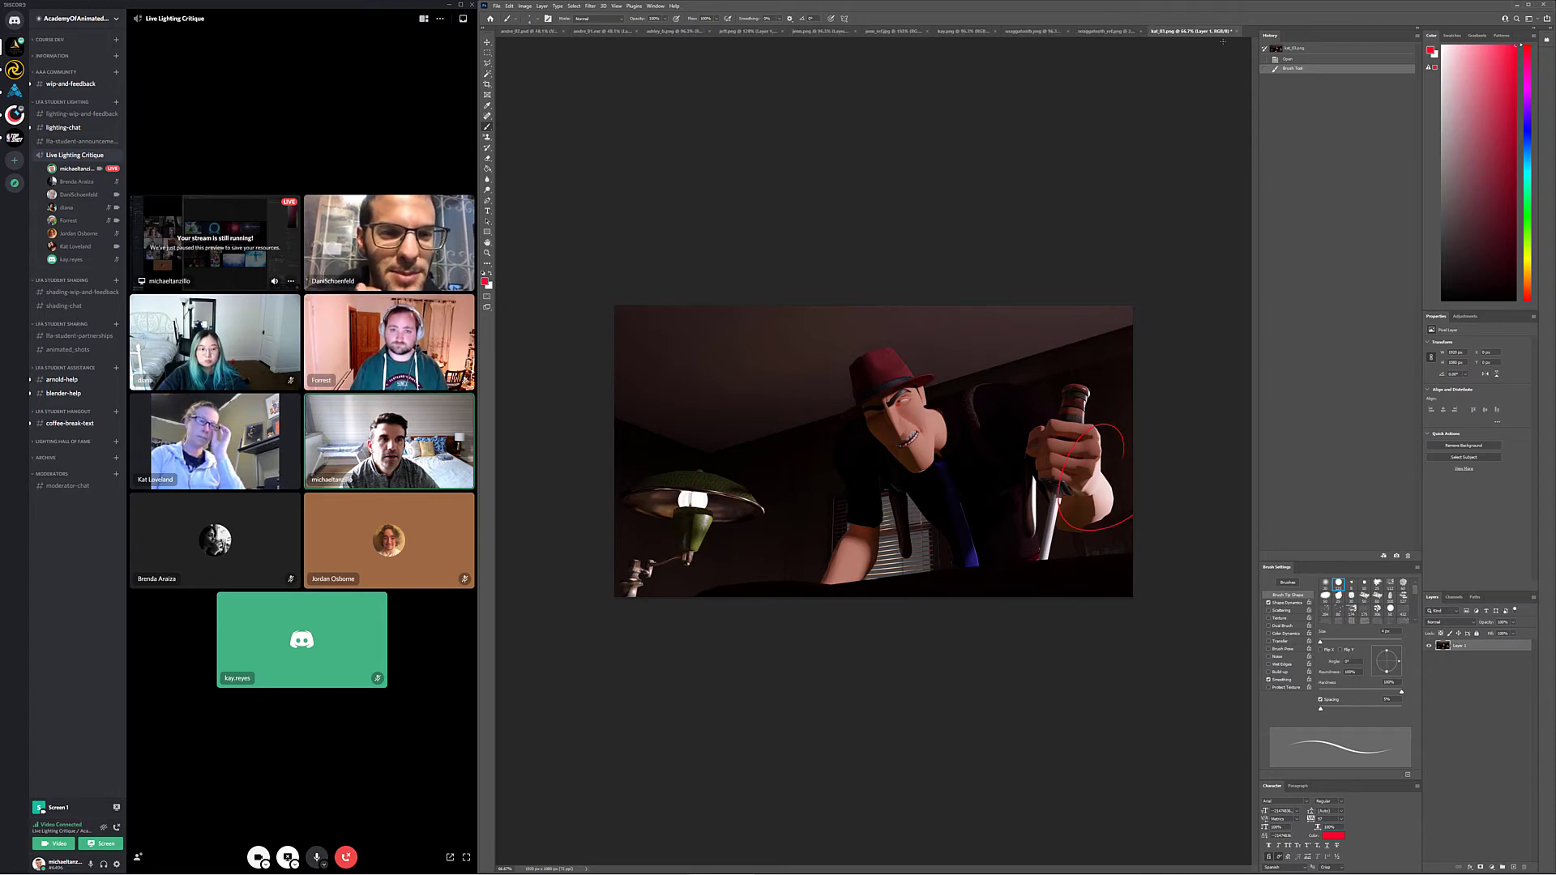
click(1236, 31)
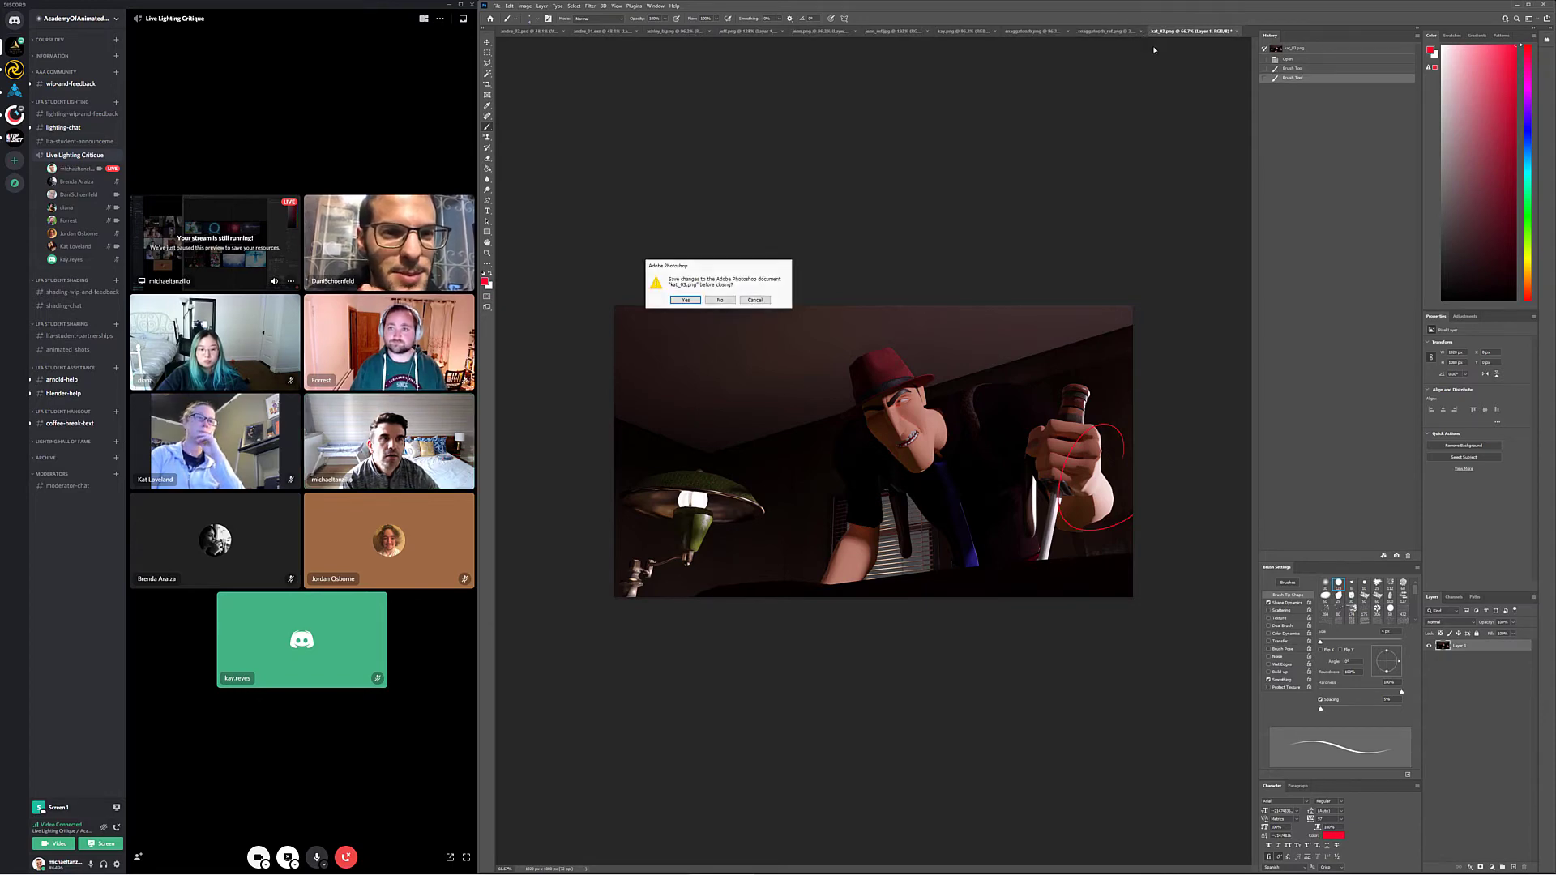
click(720, 299)
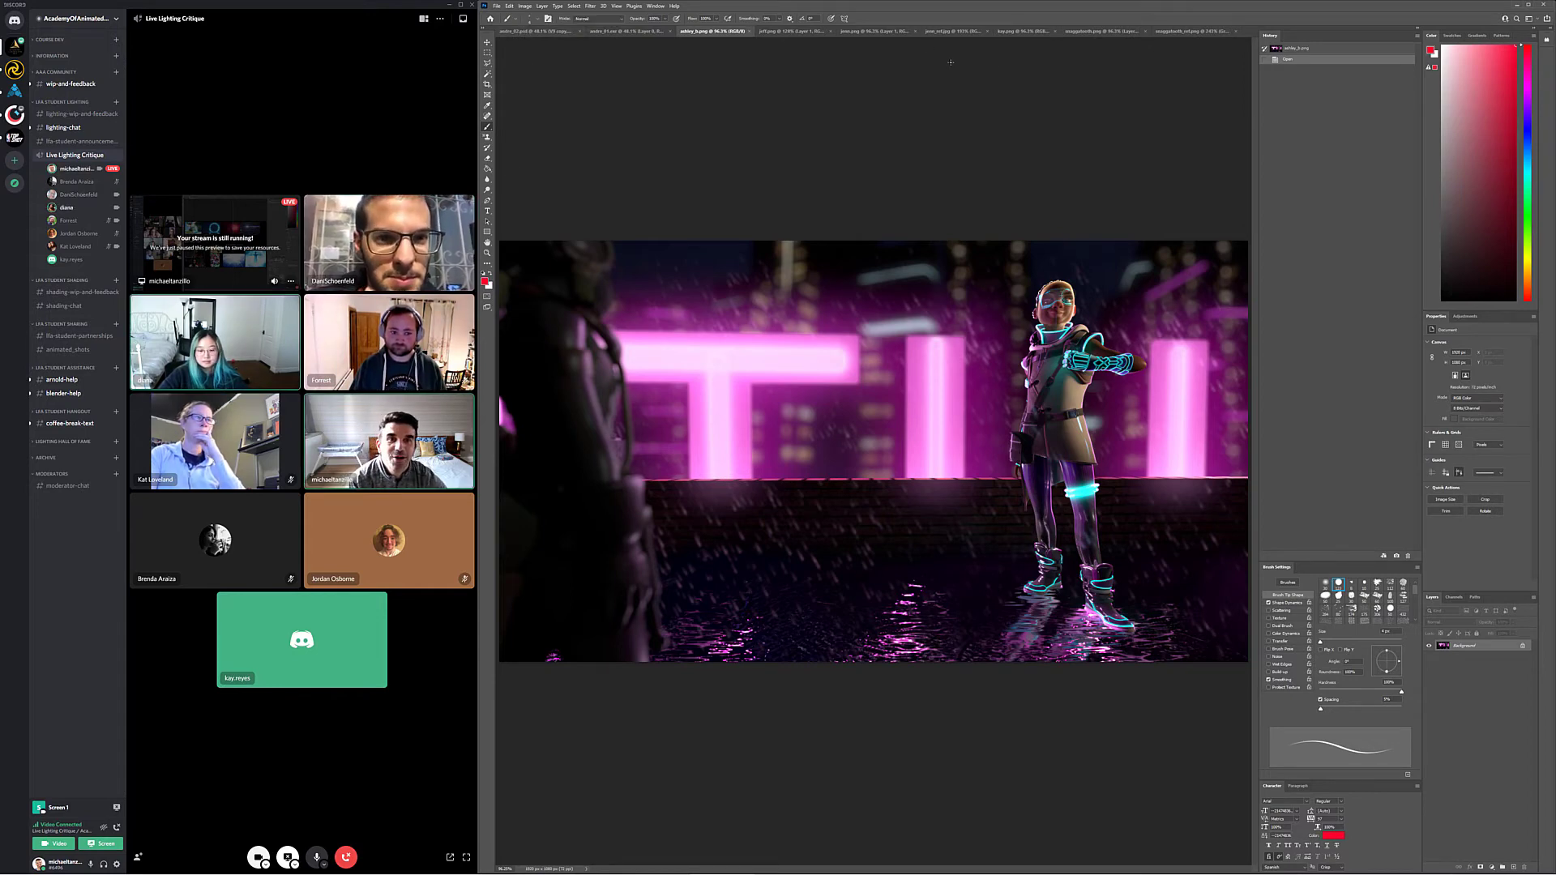
click(1031, 33)
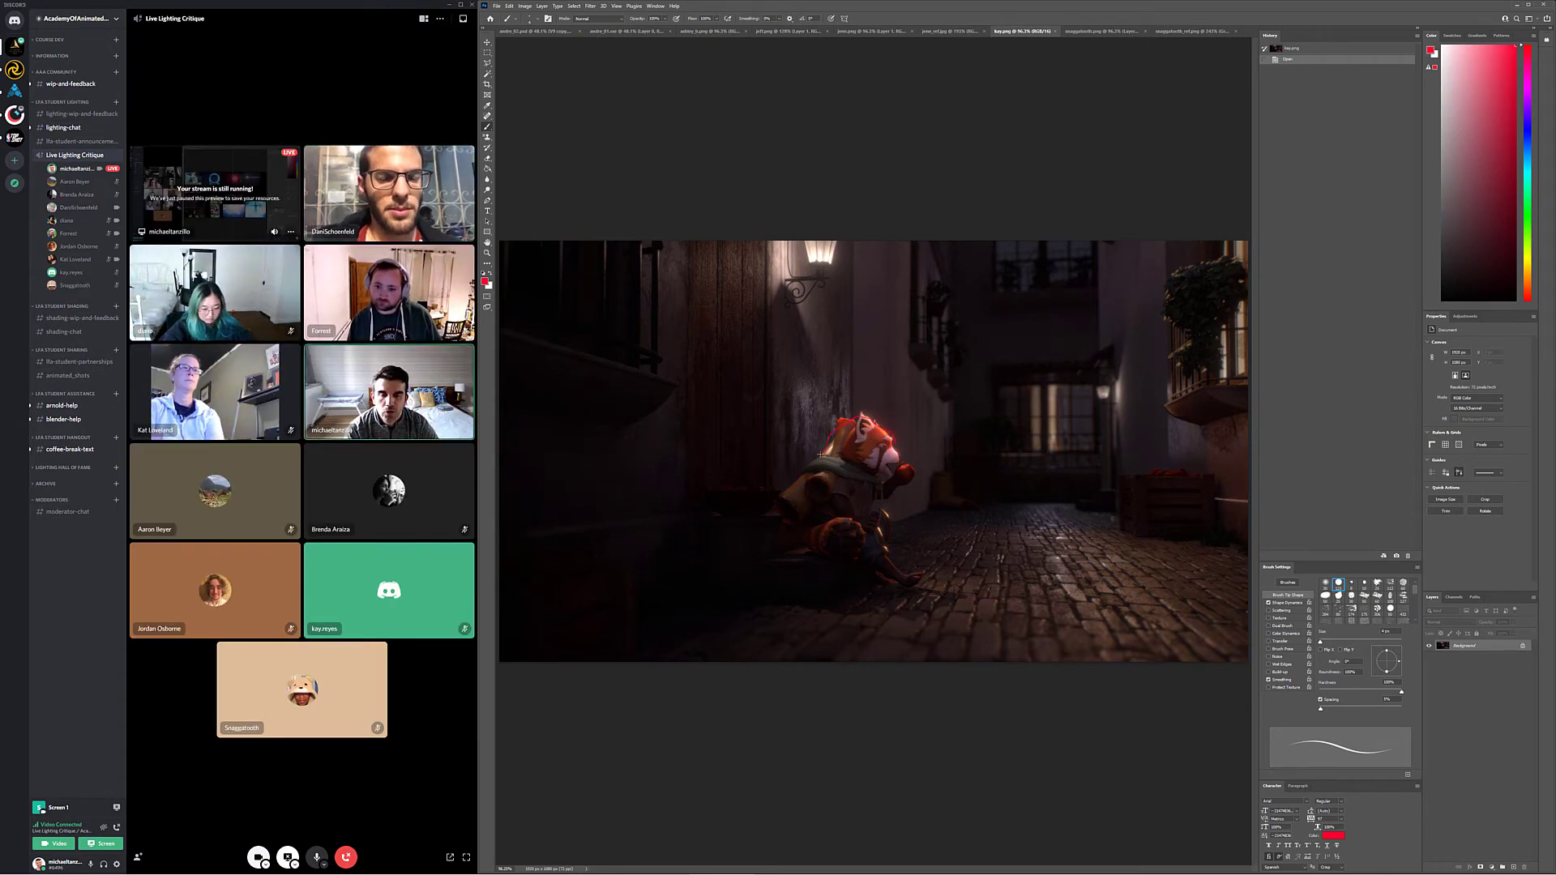
Trace red strokes over the head and face of the seated animal character in the alley, and undo them all
mouse_move(823, 450)
mouse_down()
mouse_move(875, 435)
mouse_move(898, 452)
mouse_up()
mouse_move(895, 448)
mouse_down()
mouse_move(909, 470)
mouse_move(884, 478)
mouse_up()
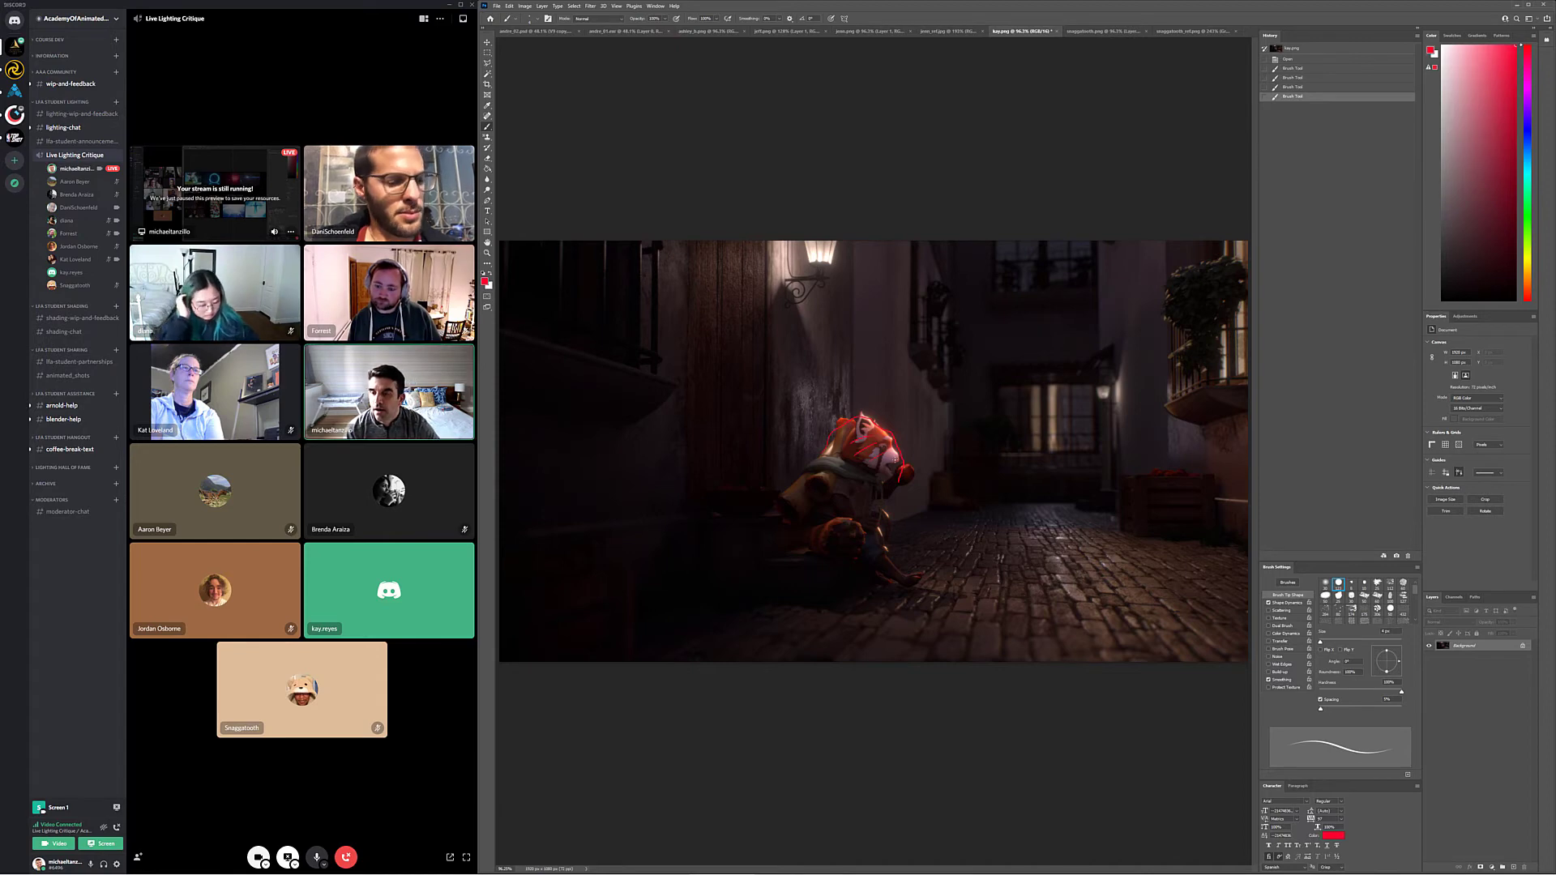
key(ctrl+z)
key(ctrl+z)
key(ctrl+z)
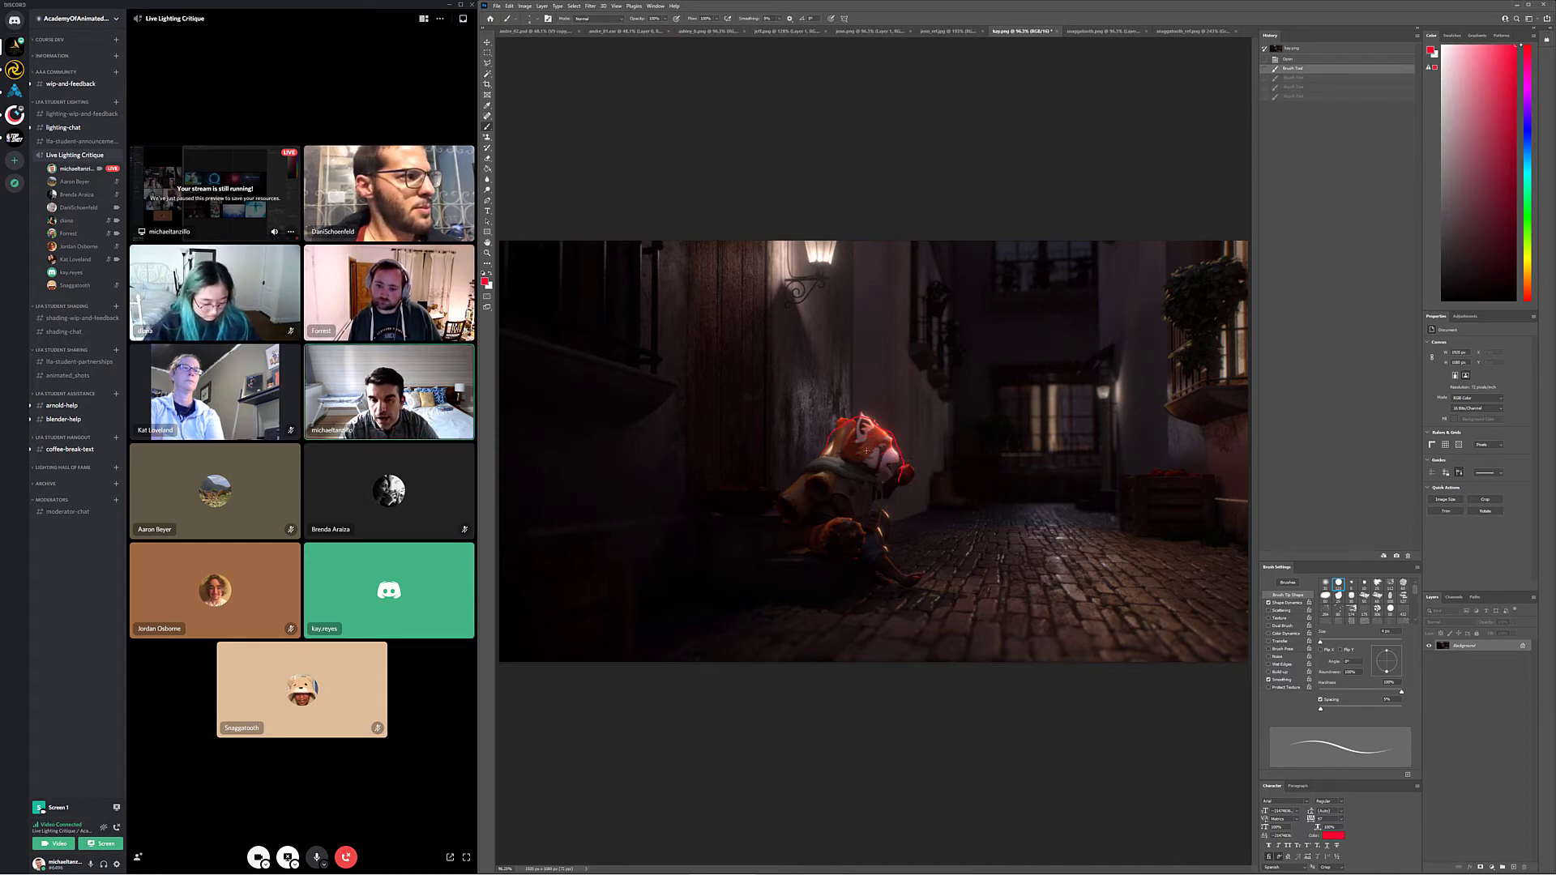
key(ctrl+z)
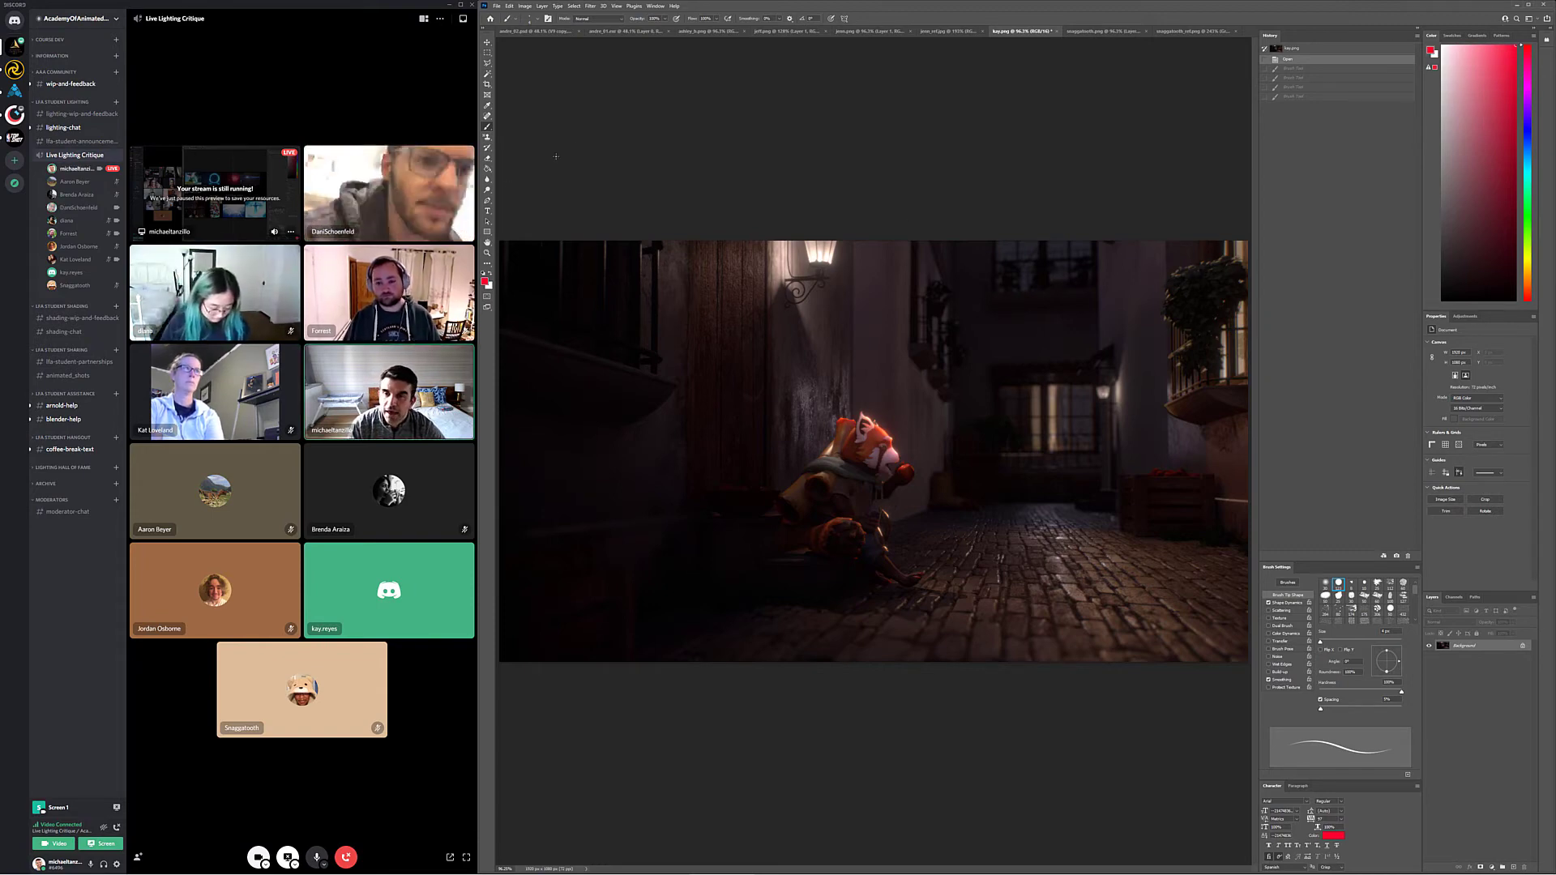
Copy a rectangular area around the seated character onto its own layer
key(m)
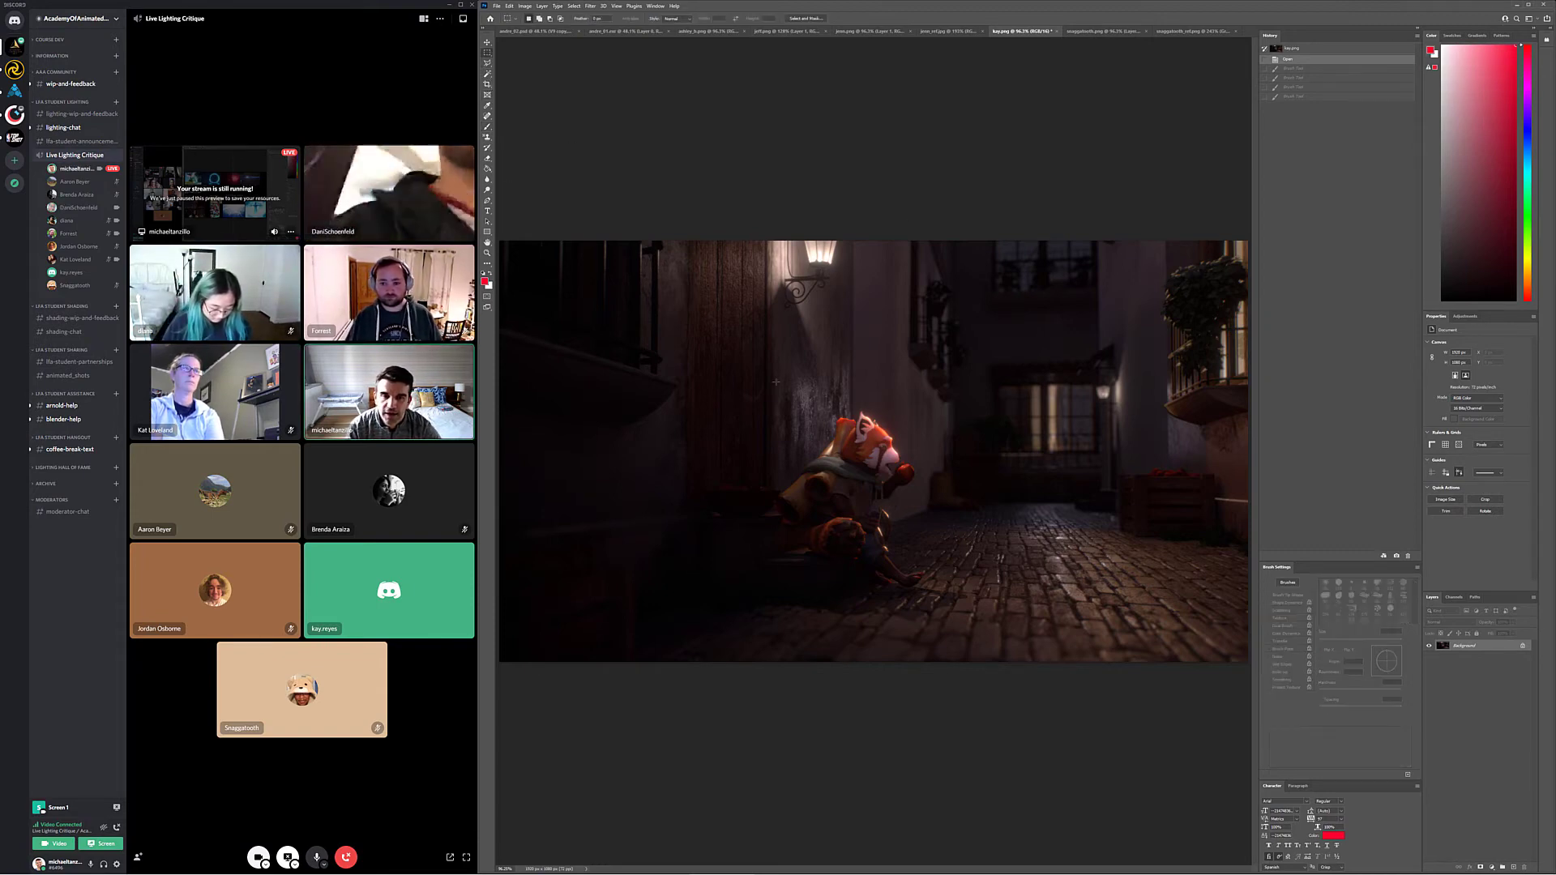
drag(762, 383, 1027, 629)
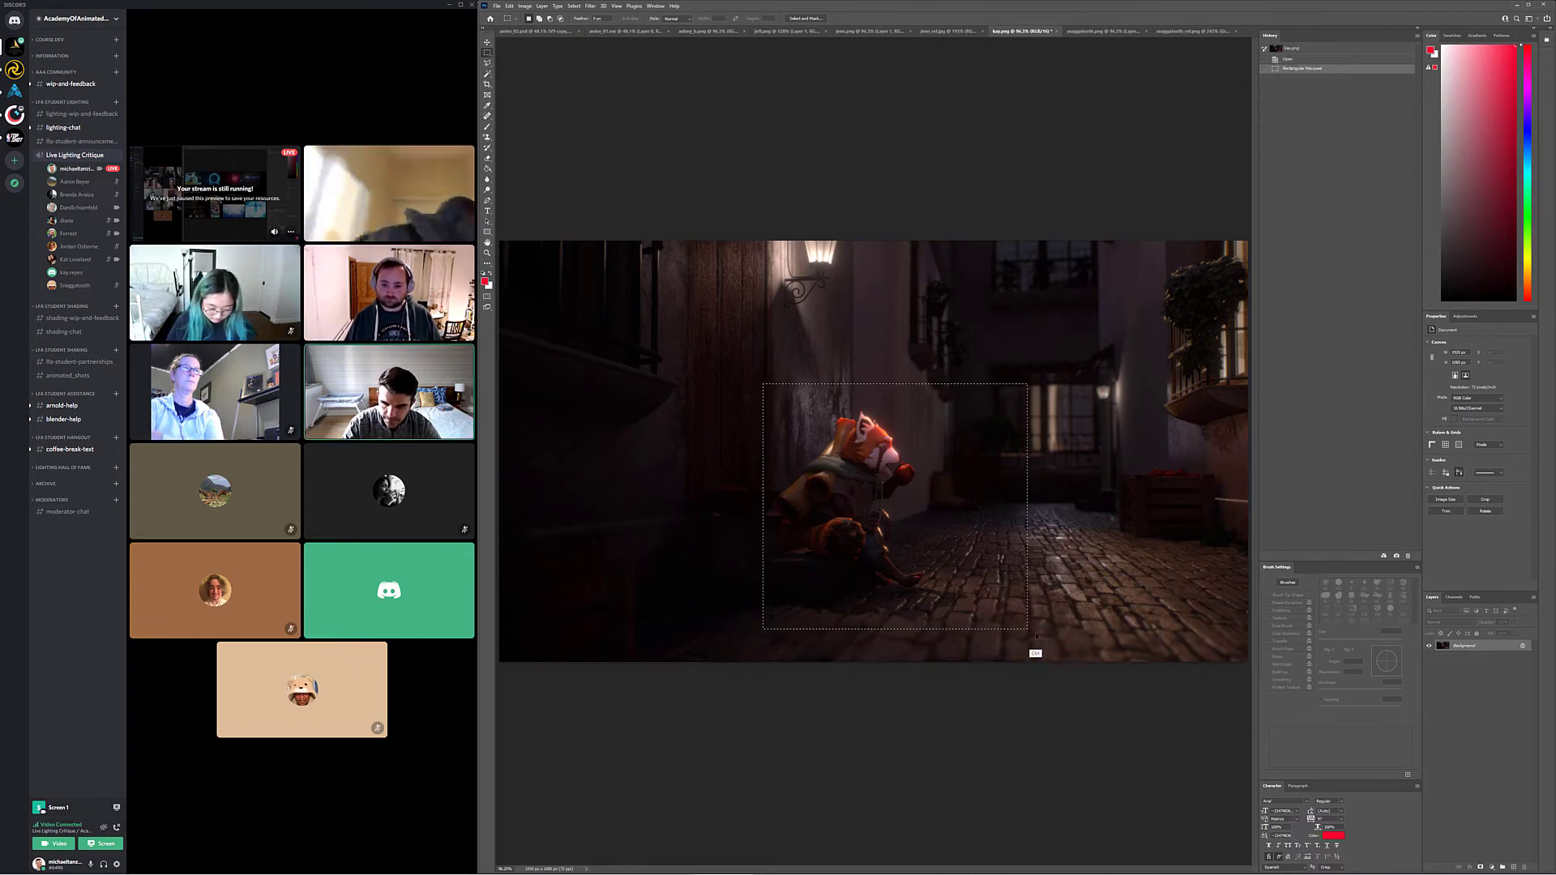
key(ctrl+c)
key(ctrl+v)
Brighten the copied character layer with Levels by lowering the white input level
key(ctrl+l)
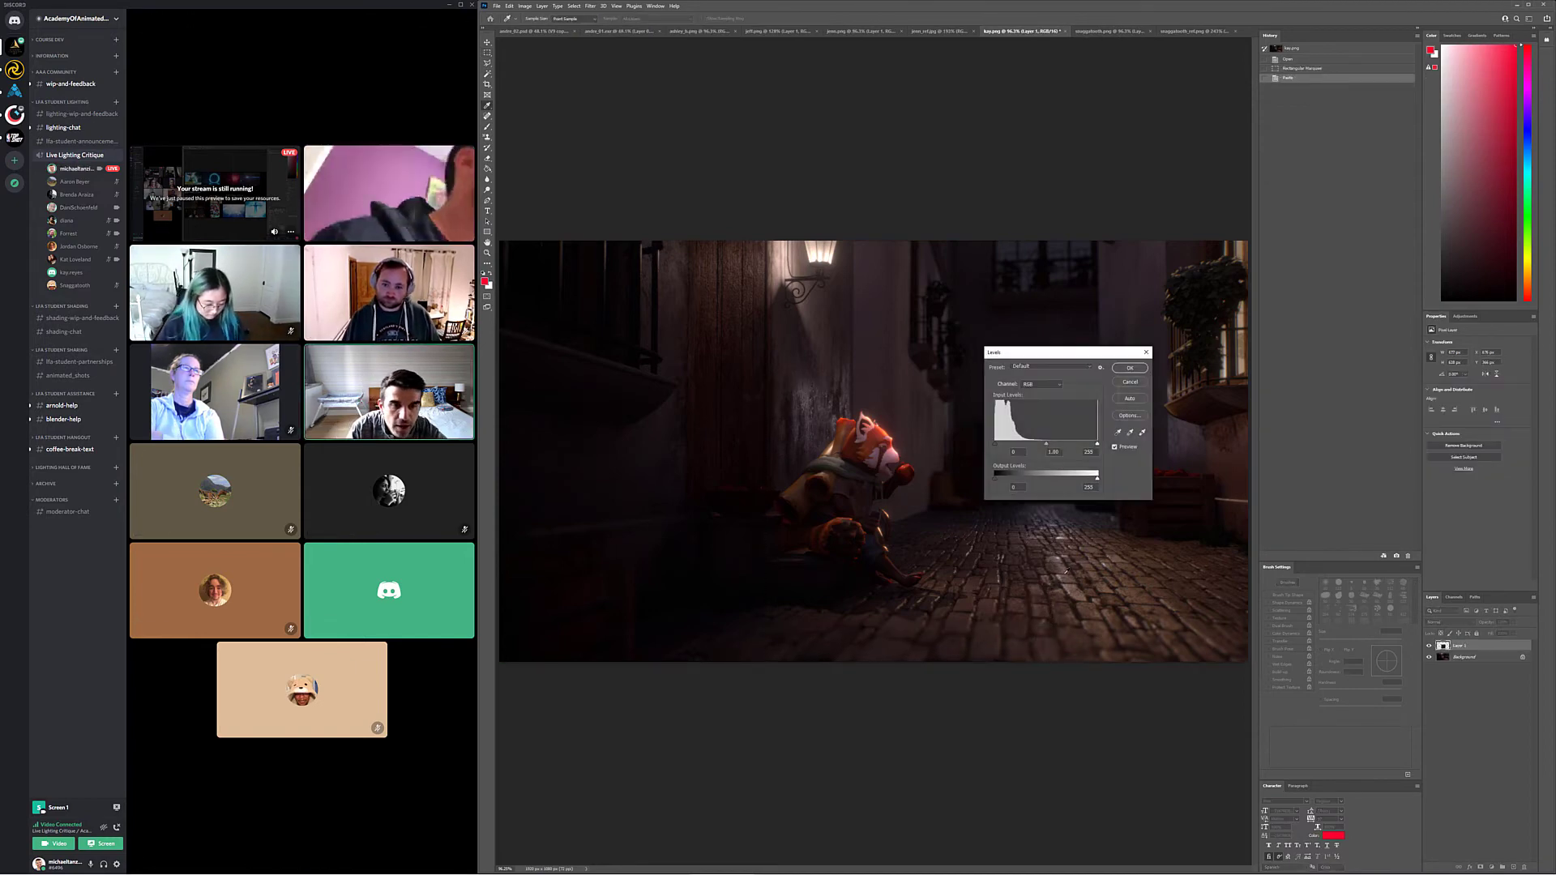
drag(1096, 444, 1043, 459)
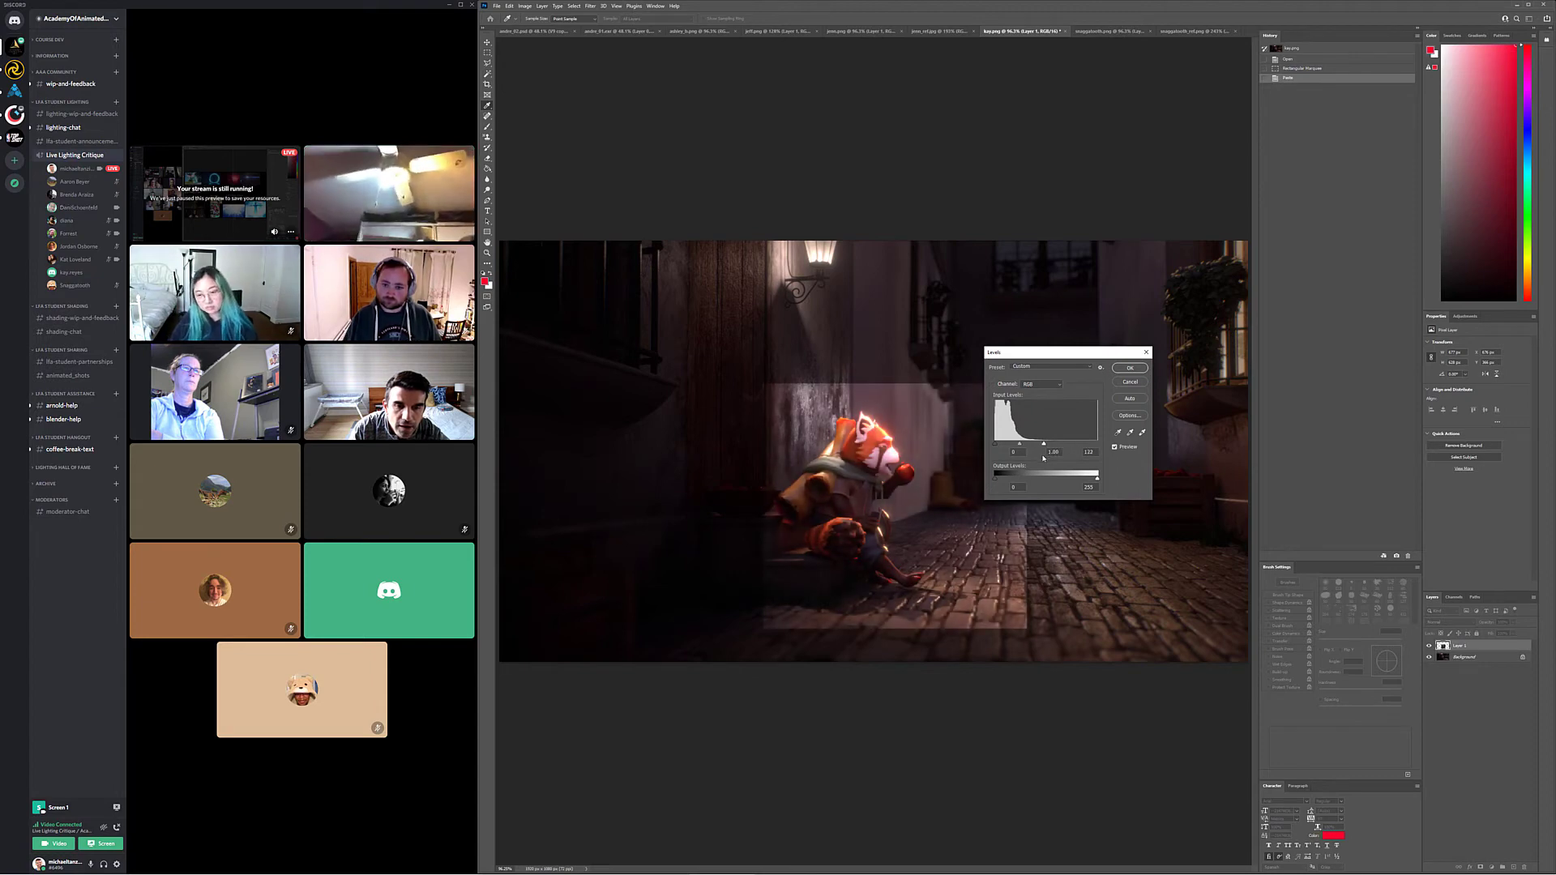
click(1130, 368)
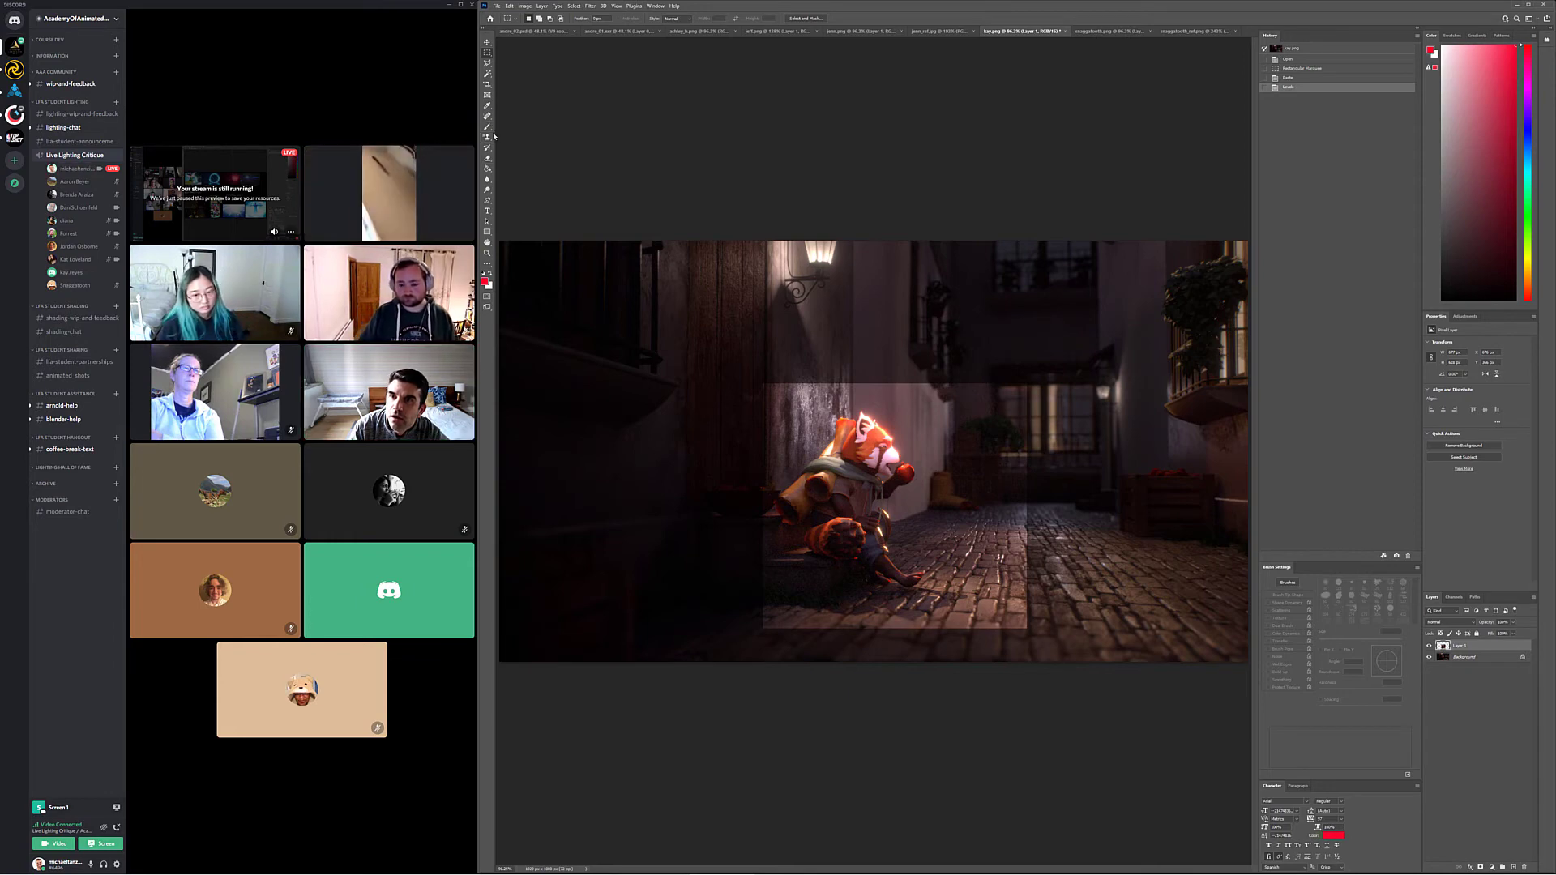
Erase the hard edges of the brightened character layer with an enlarged soft eraser so it blends into the alley
click(487, 157)
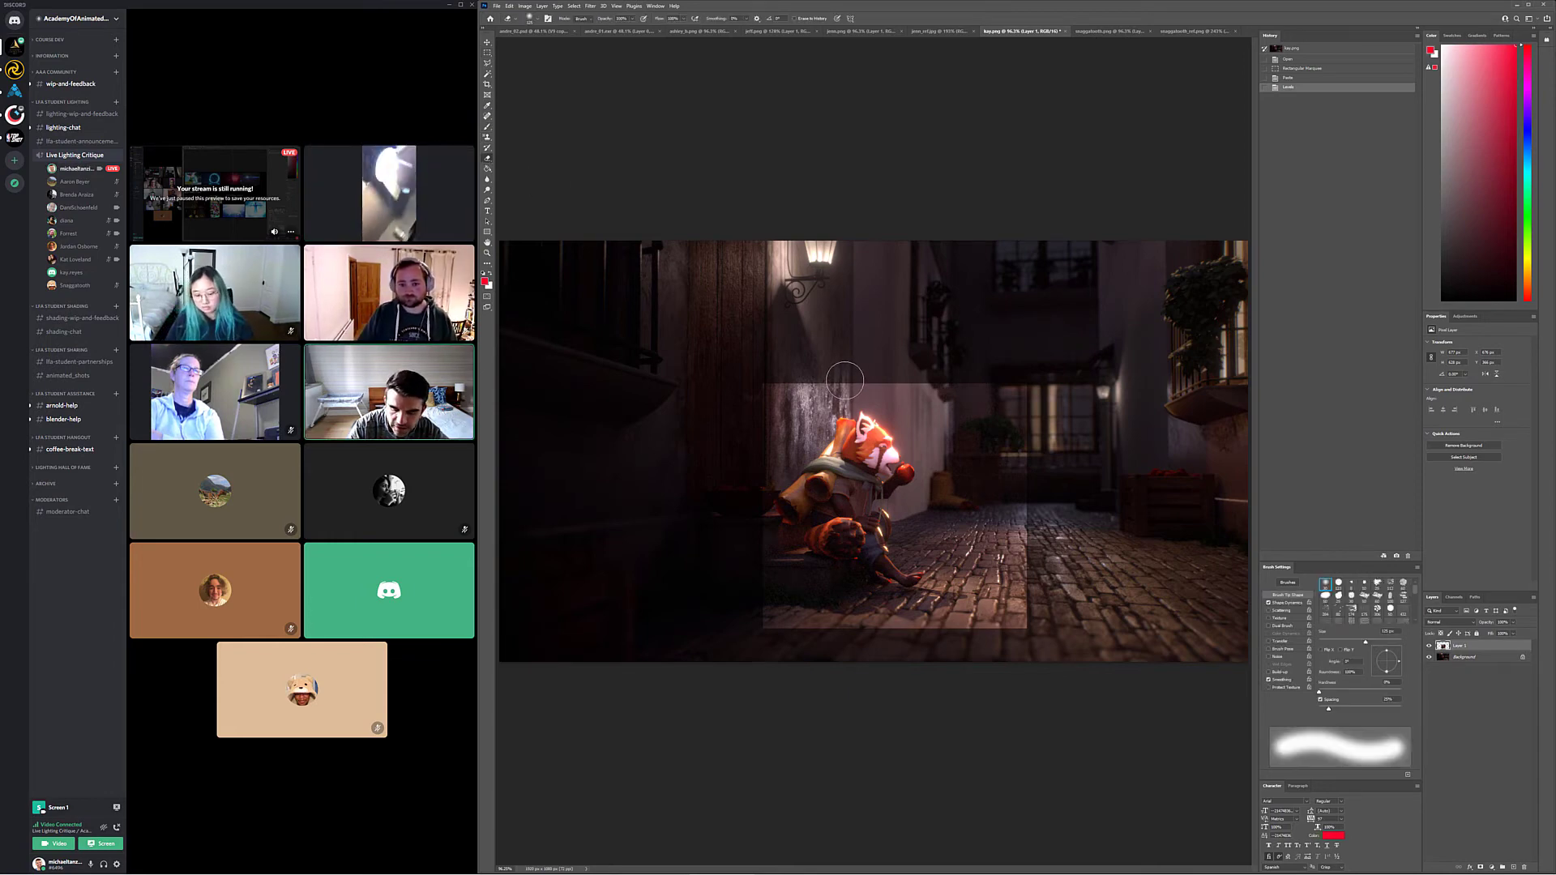
key(bracketright)
key(bracketright)
key(bracketright)
key(bracketright)
mouse_move(843, 381)
mouse_down()
mouse_move(810, 412)
mouse_move(860, 362)
mouse_move(811, 361)
mouse_move(943, 316)
mouse_move(903, 362)
mouse_move(970, 450)
mouse_move(899, 372)
mouse_move(982, 403)
mouse_move(1130, 624)
mouse_move(1049, 527)
mouse_move(996, 523)
mouse_move(1022, 651)
mouse_move(1068, 636)
mouse_move(746, 646)
mouse_up()
drag(746, 559, 740, 538)
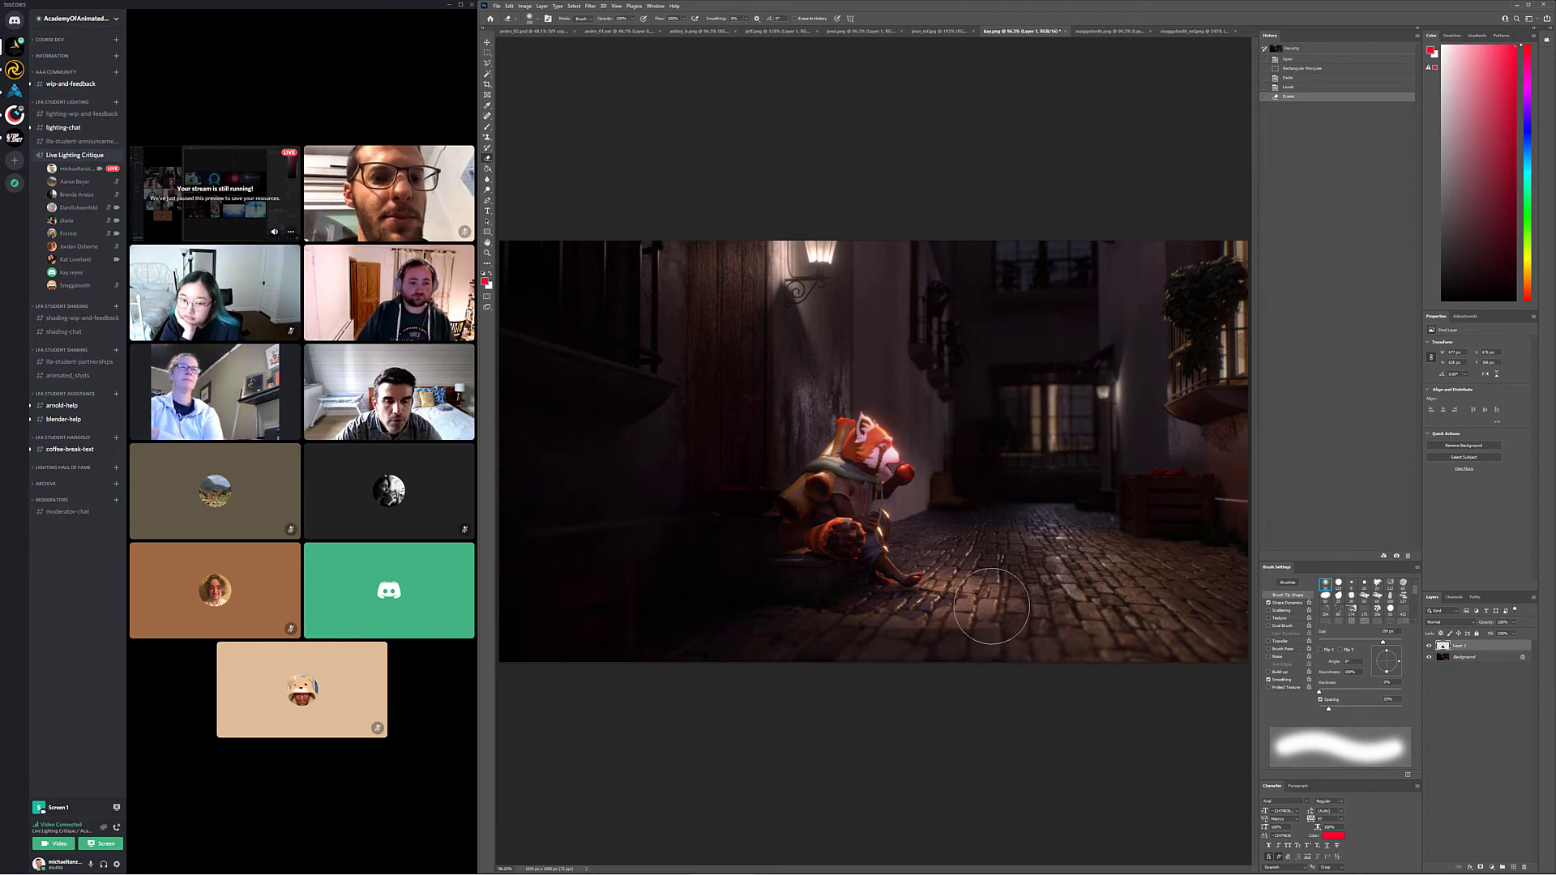
click(885, 671)
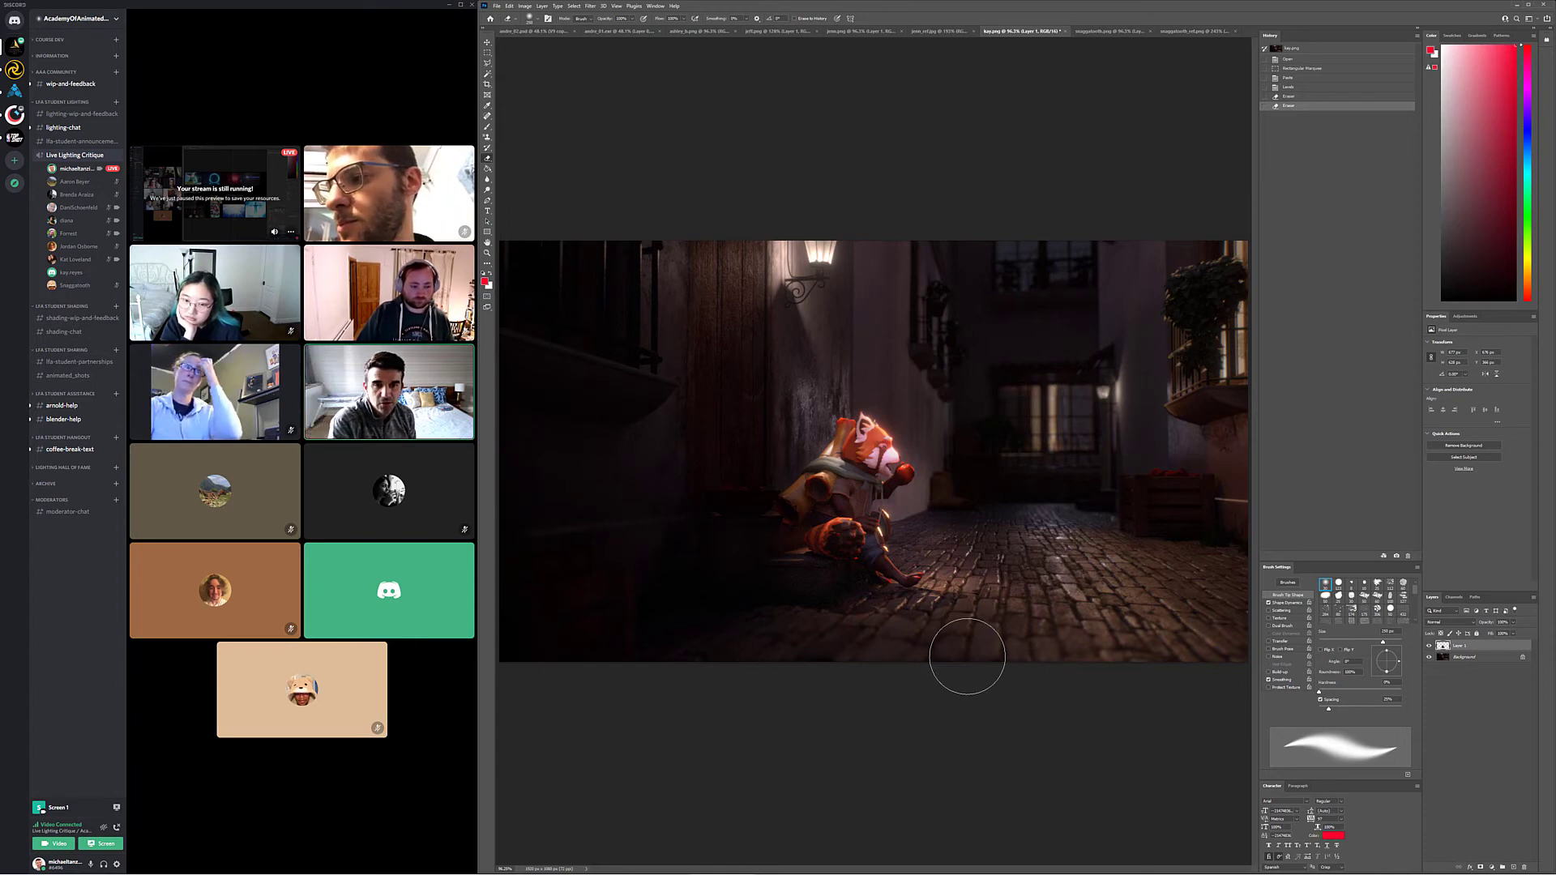
Circle the far balcony and both lanterns in red, and draw a vertical red line on the wall on either side of the character
click(489, 127)
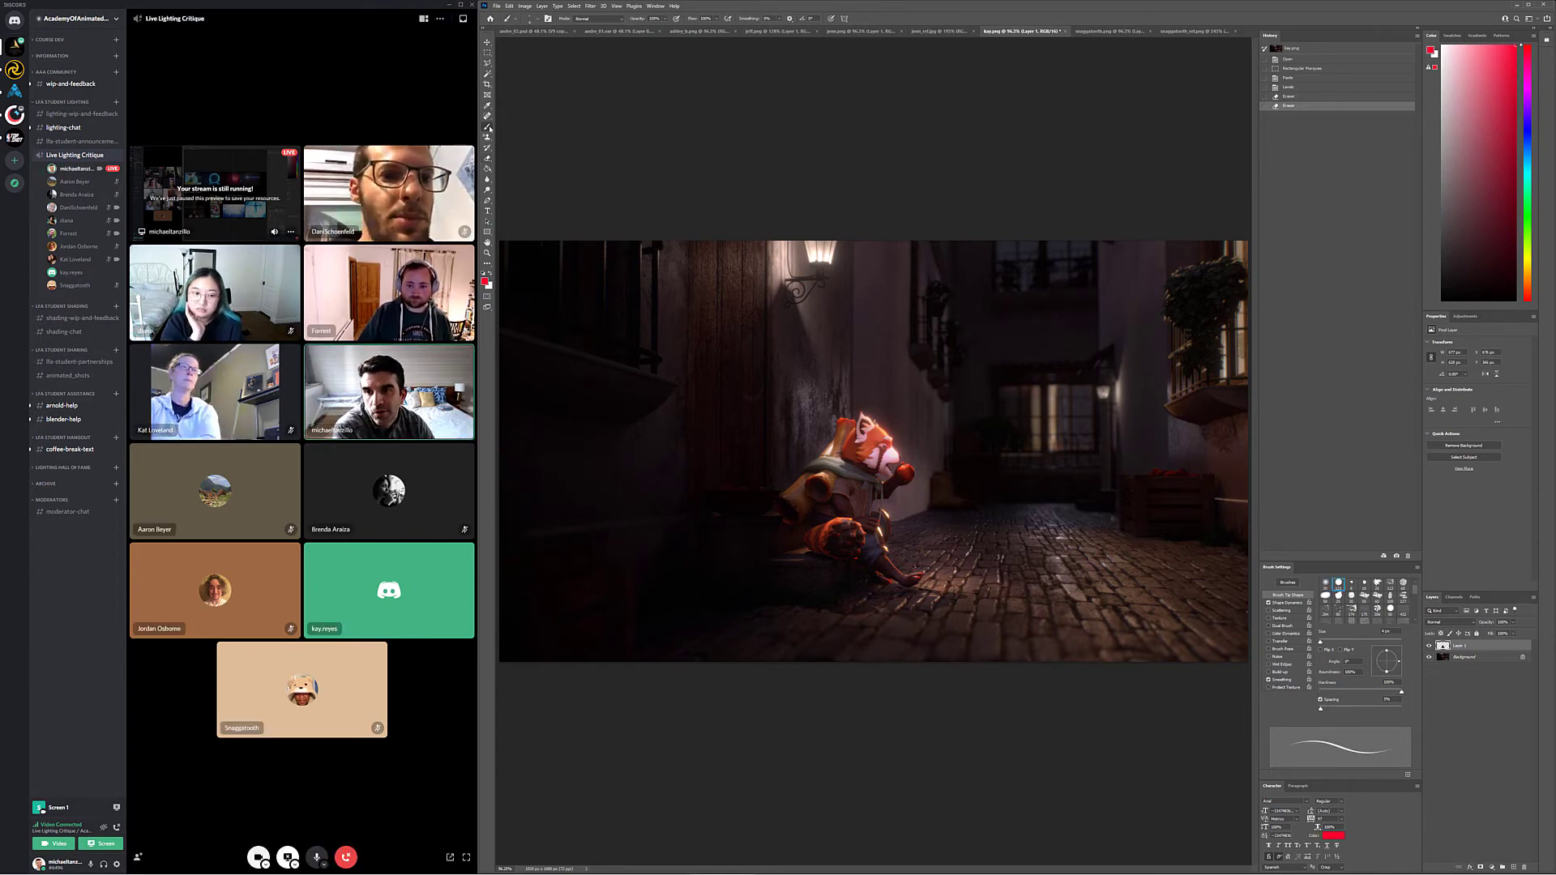
drag(1093, 239, 1090, 244)
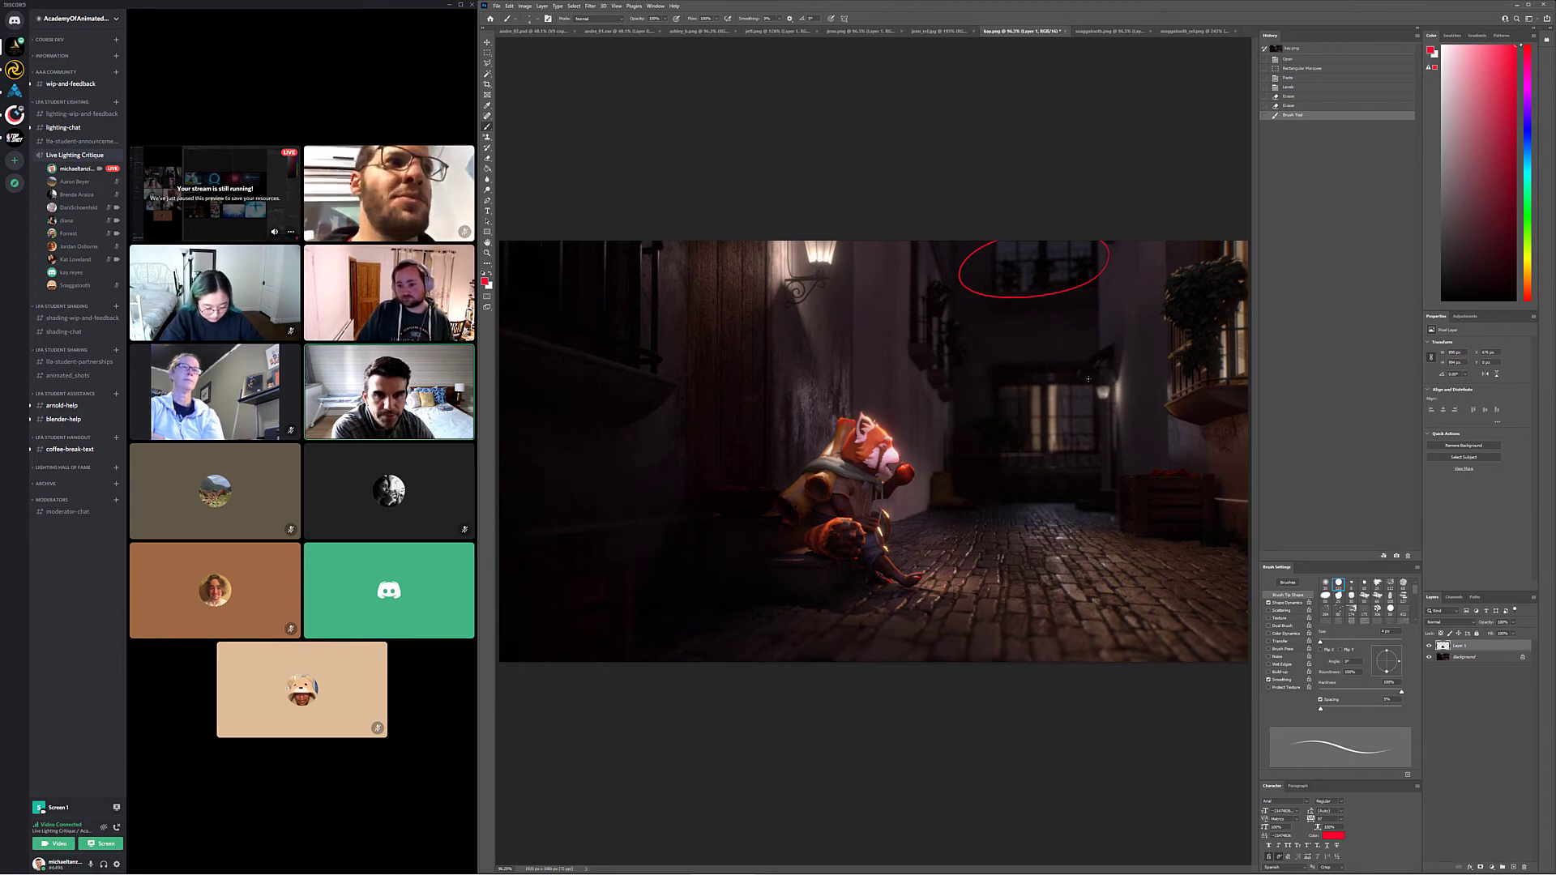
drag(845, 243, 805, 272)
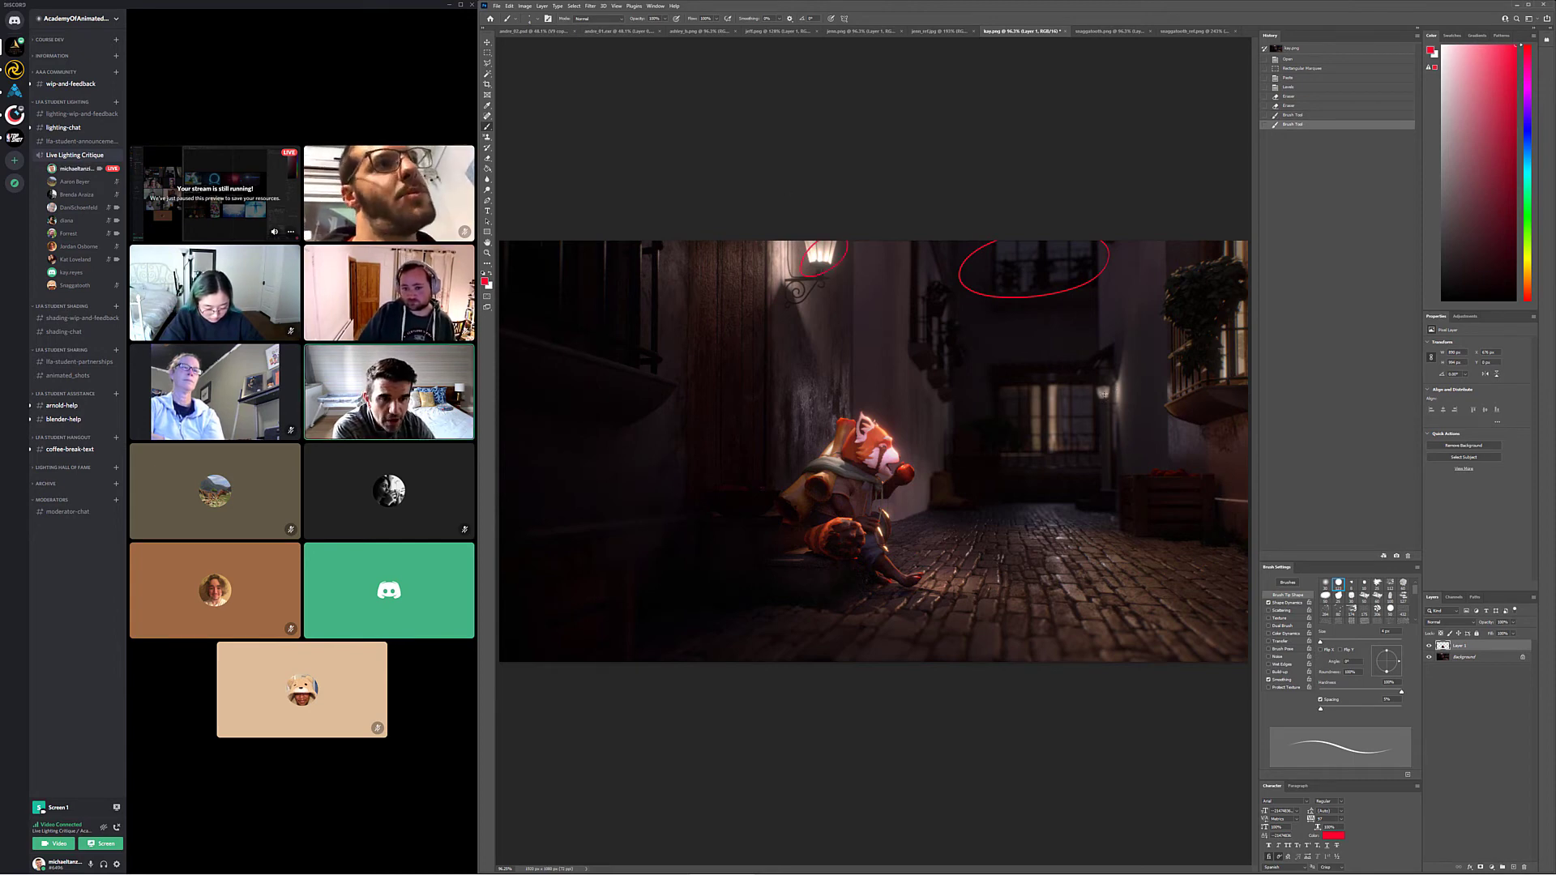
drag(1105, 393, 1110, 400)
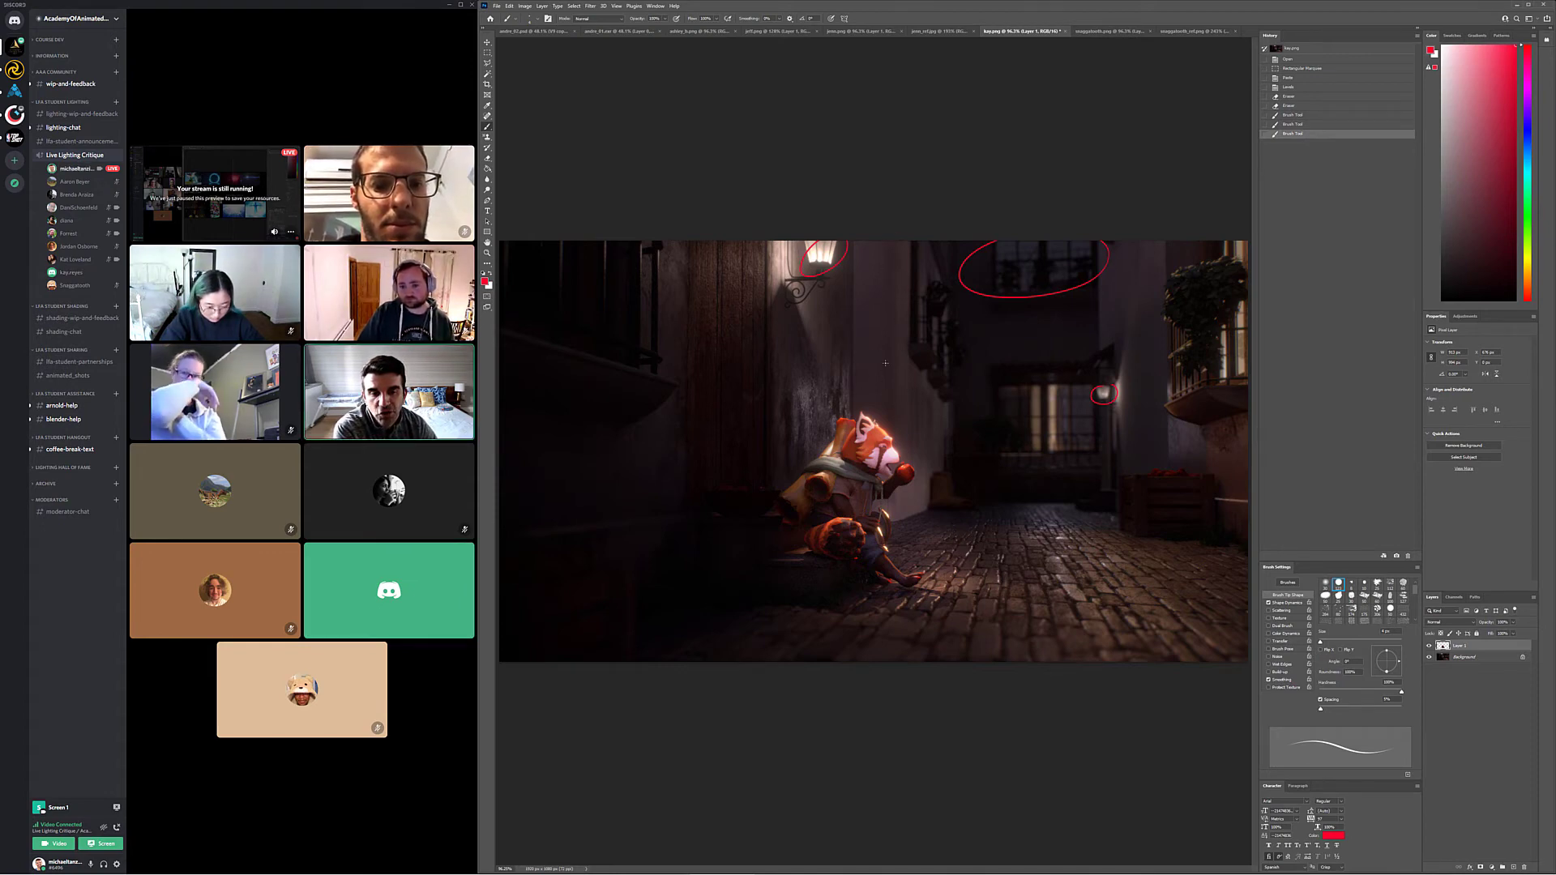
mouse_move(793, 395)
mouse_down()
mouse_move(788, 325)
mouse_move(793, 418)
mouse_up()
drag(918, 430, 918, 372)
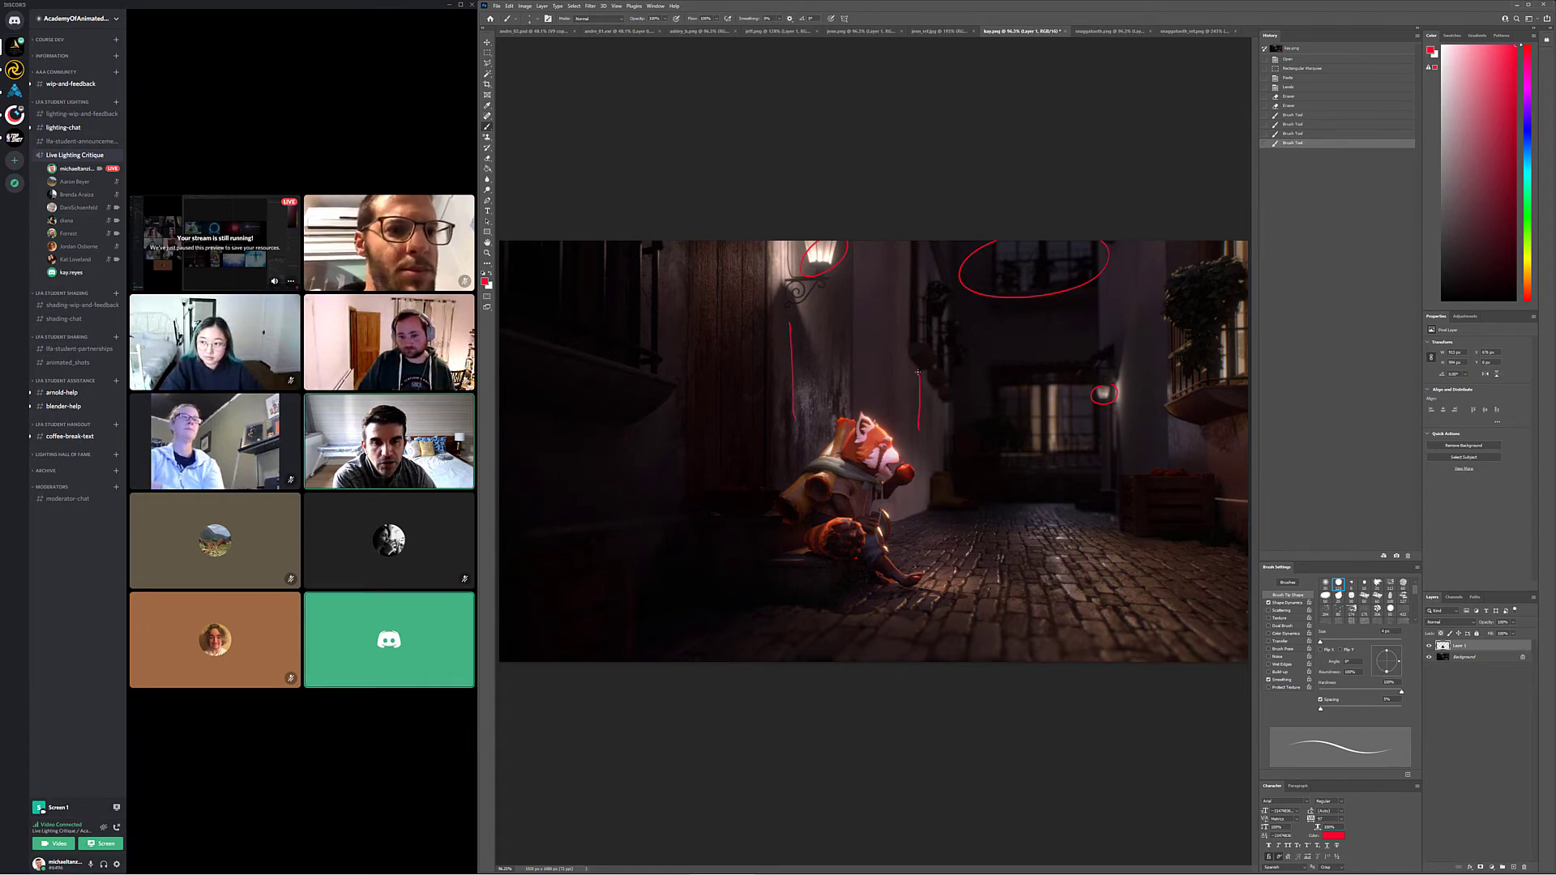
drag(856, 243, 884, 241)
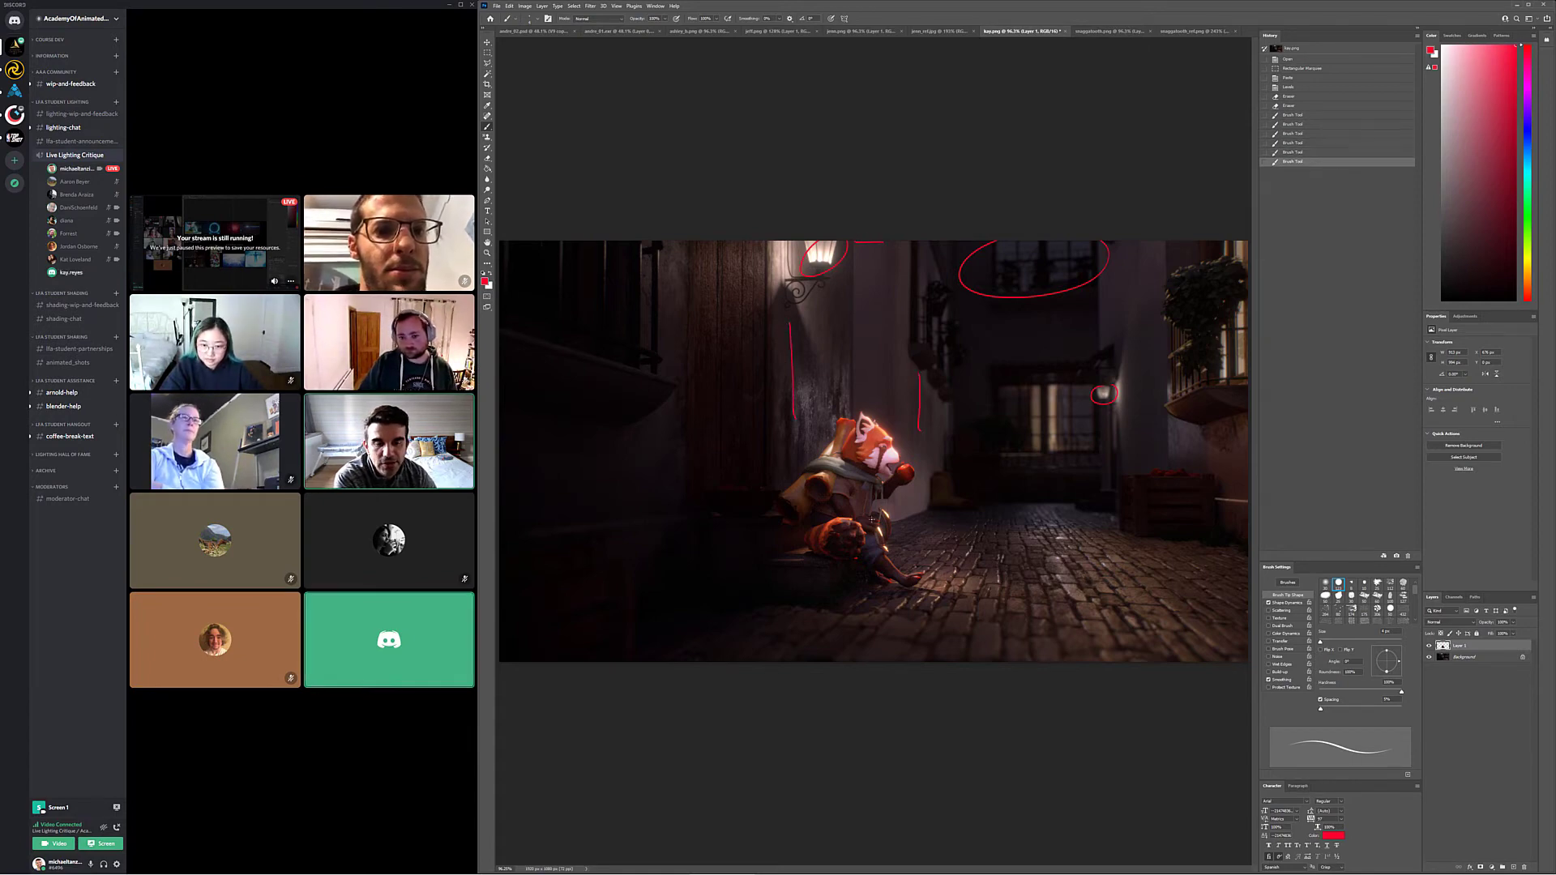
drag(872, 519, 890, 514)
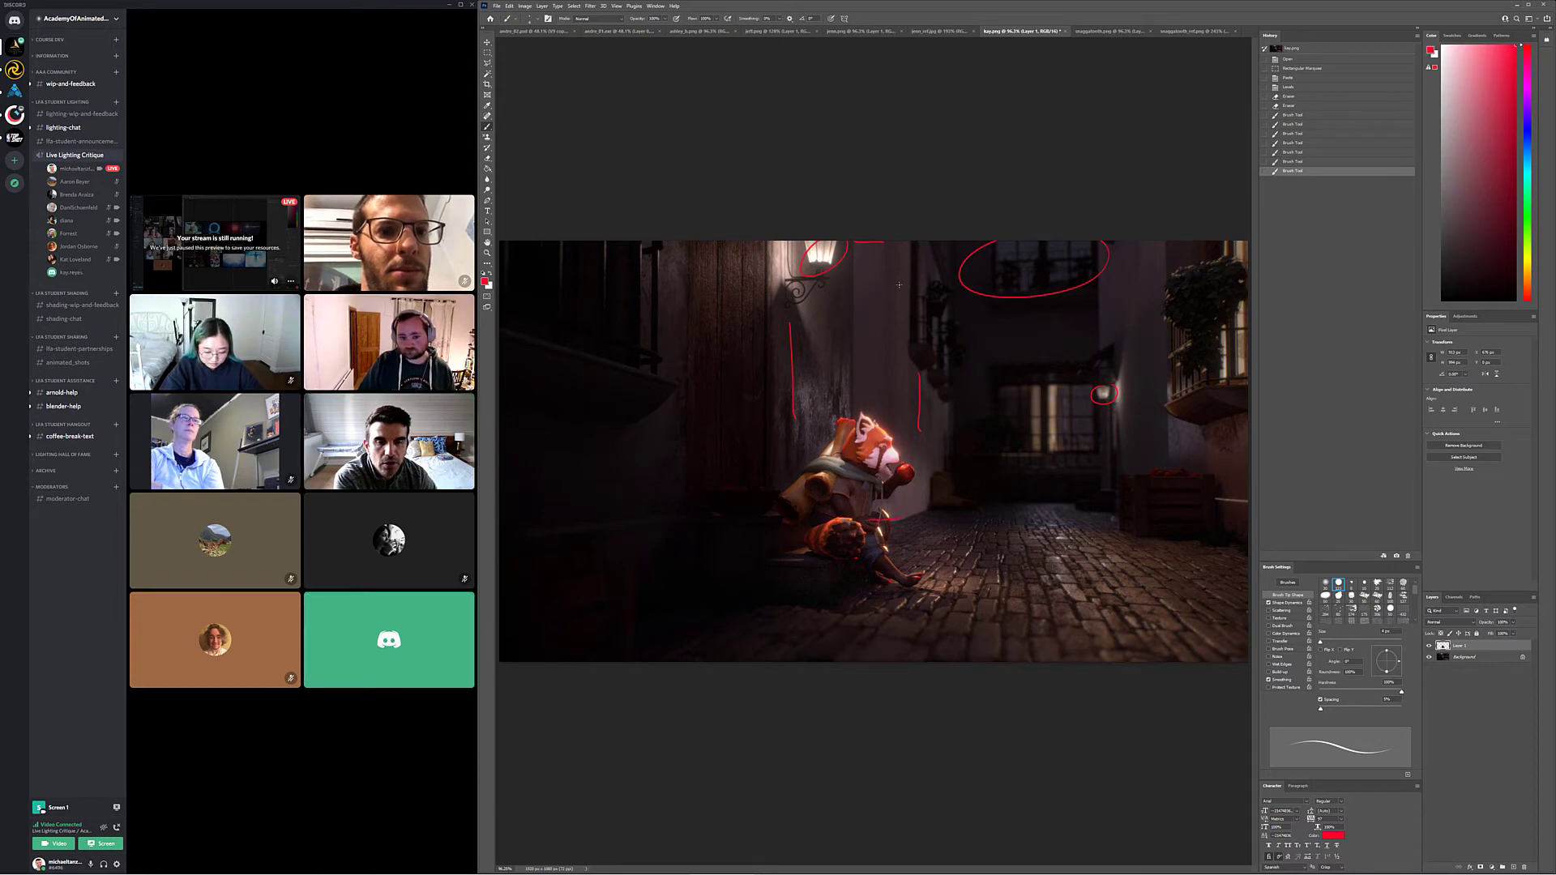
click(892, 239)
drag(892, 244, 897, 508)
key(ctrl+z)
key(ctrl+z)
key(ctrl+z)
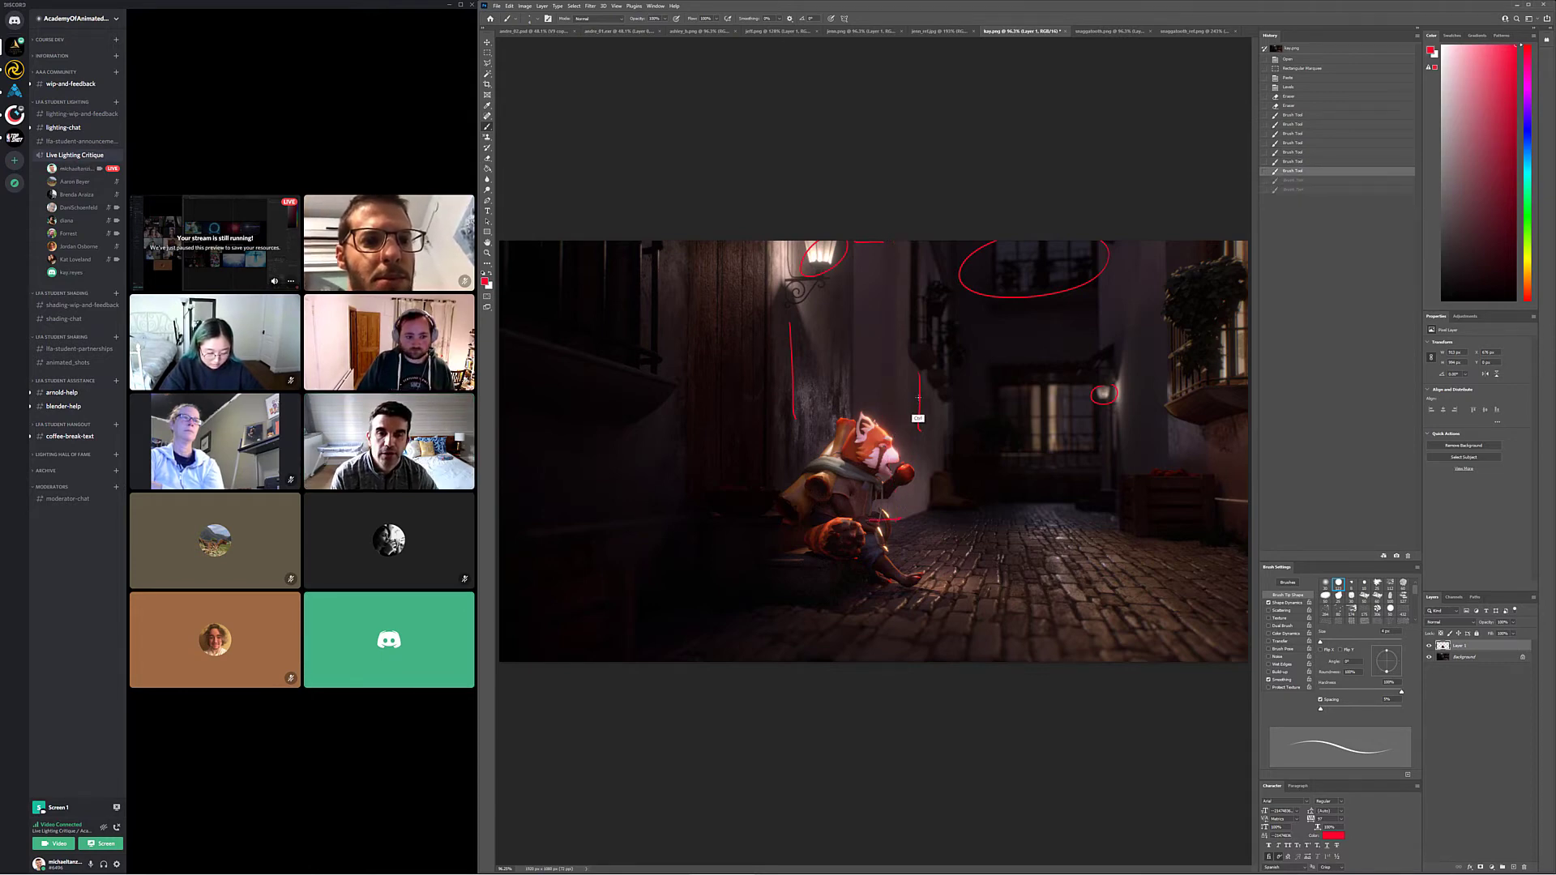
key(ctrl+z)
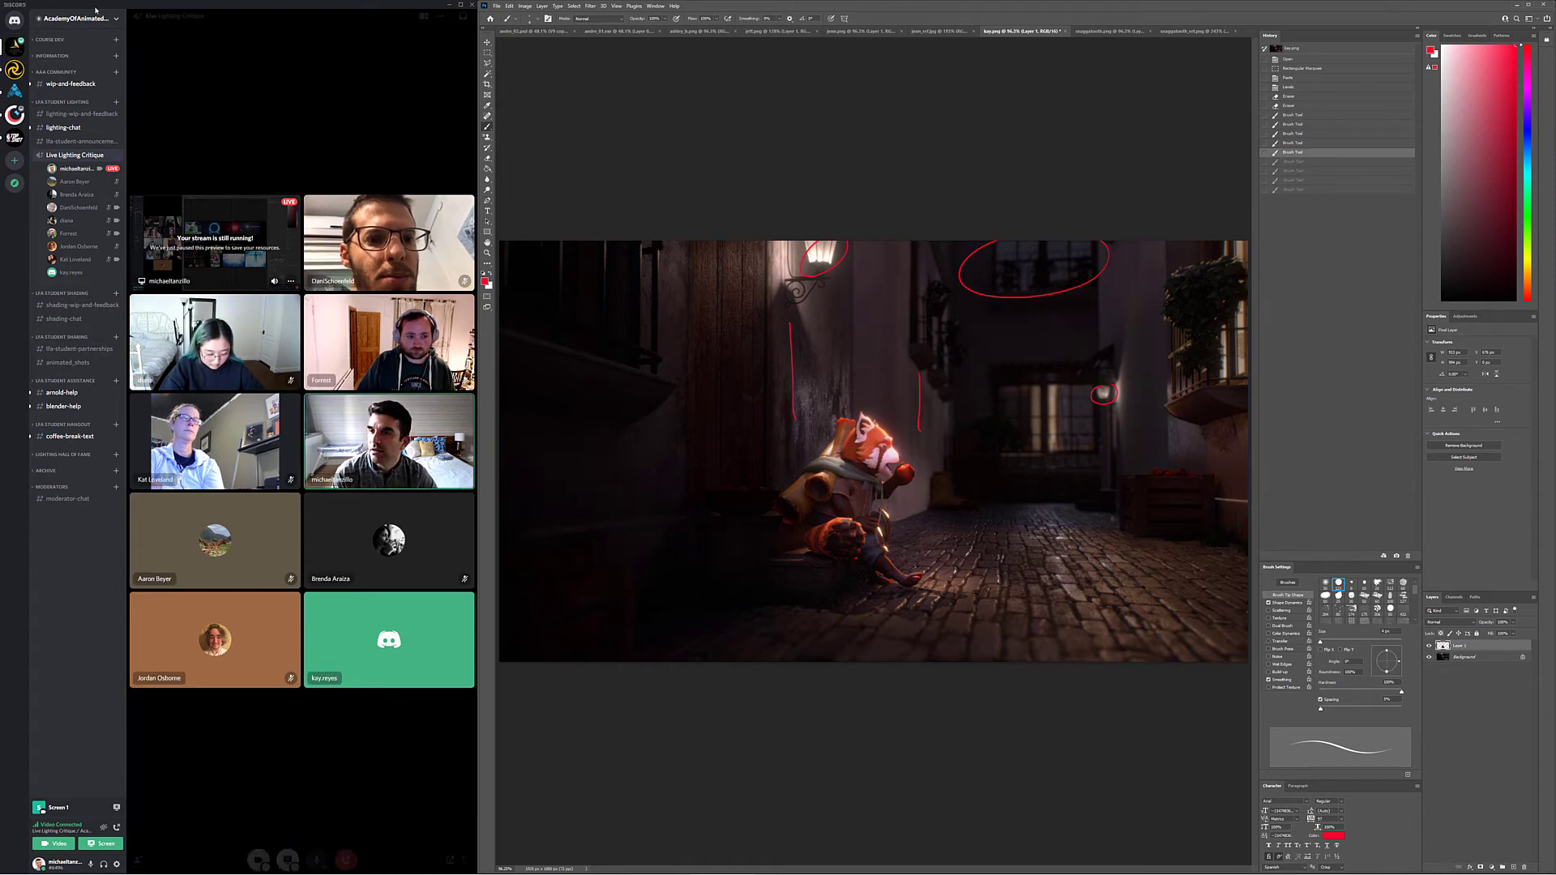
Copy a narrow vertical strip of wall running down through the character from the Background layer onto its own layer
click(487, 53)
drag(852, 228, 898, 527)
drag(897, 522, 897, 522)
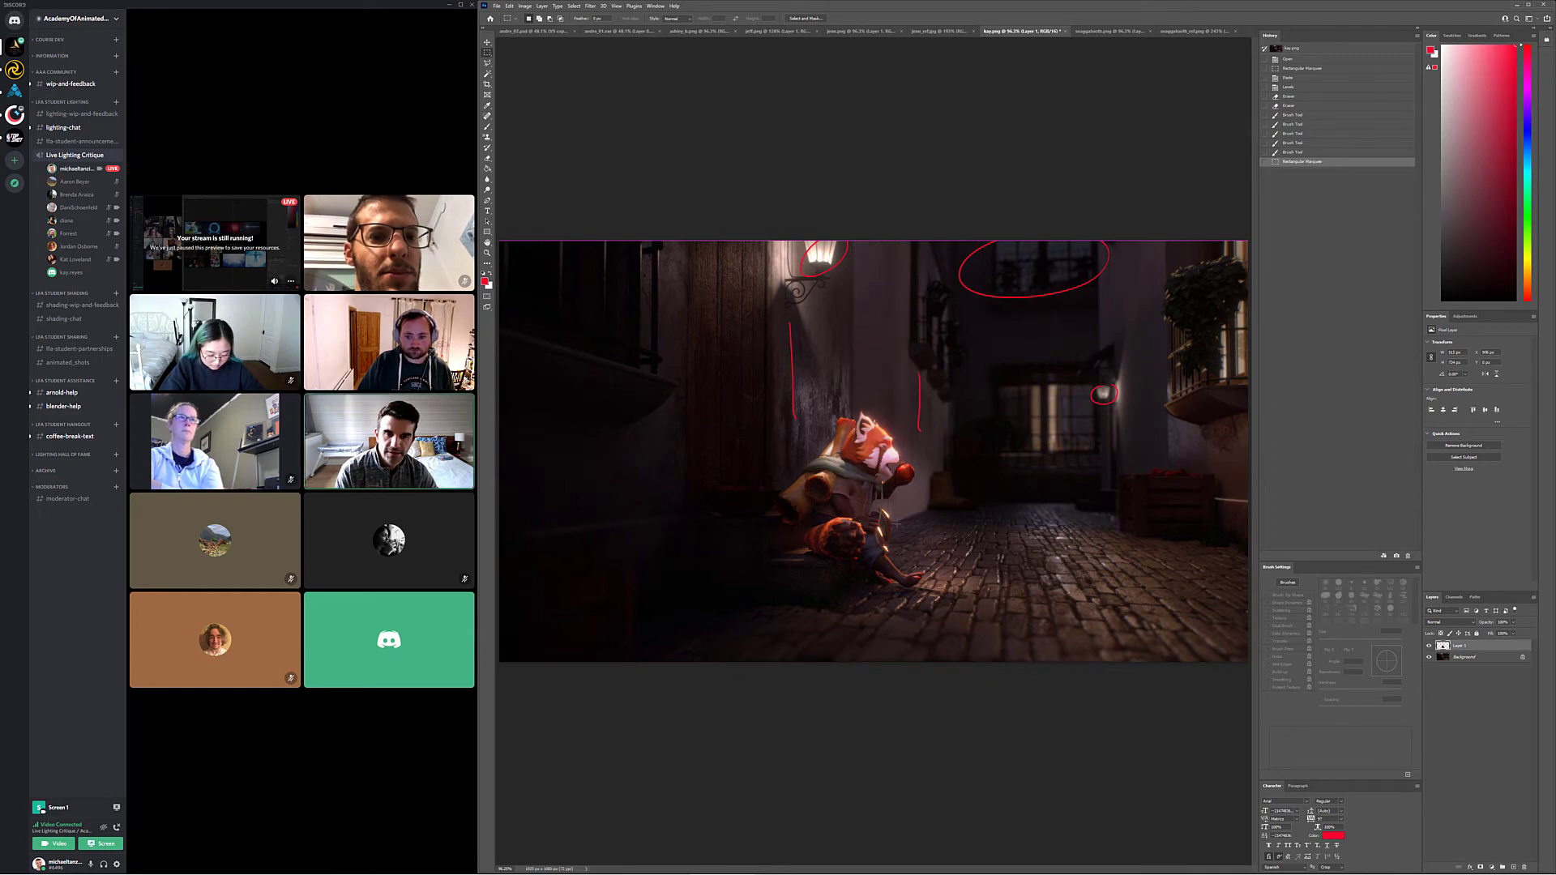
key(ctrl+c)
key(ctrl+v)
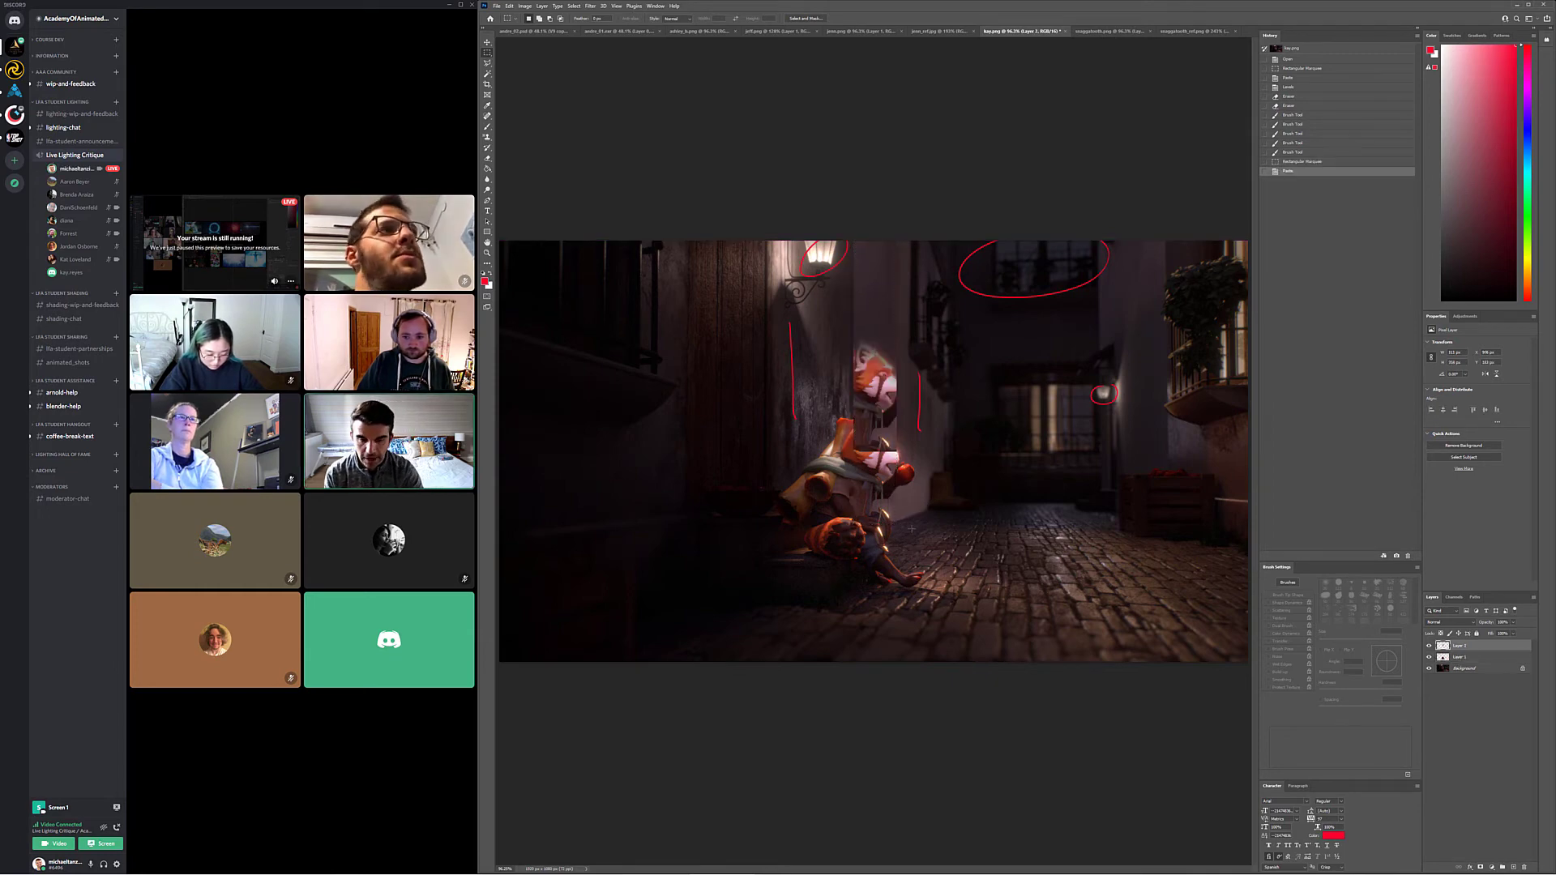
key(ctrl+z)
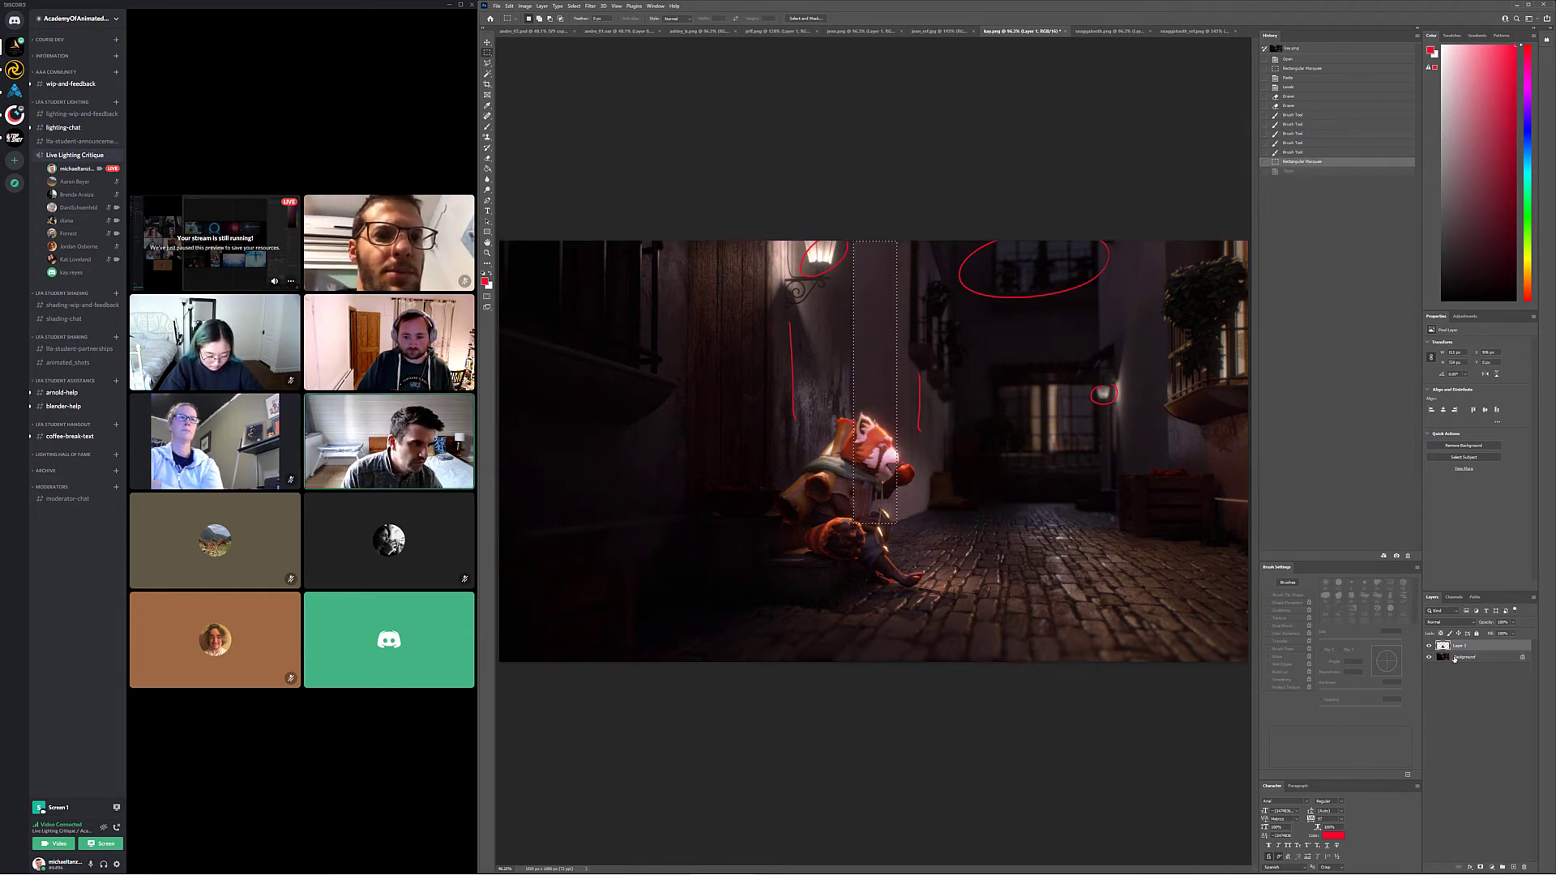
key(ctrl+shift+z)
Darken the copied wall strip with Levels by shifting the midtone input level
key(ctrl+l)
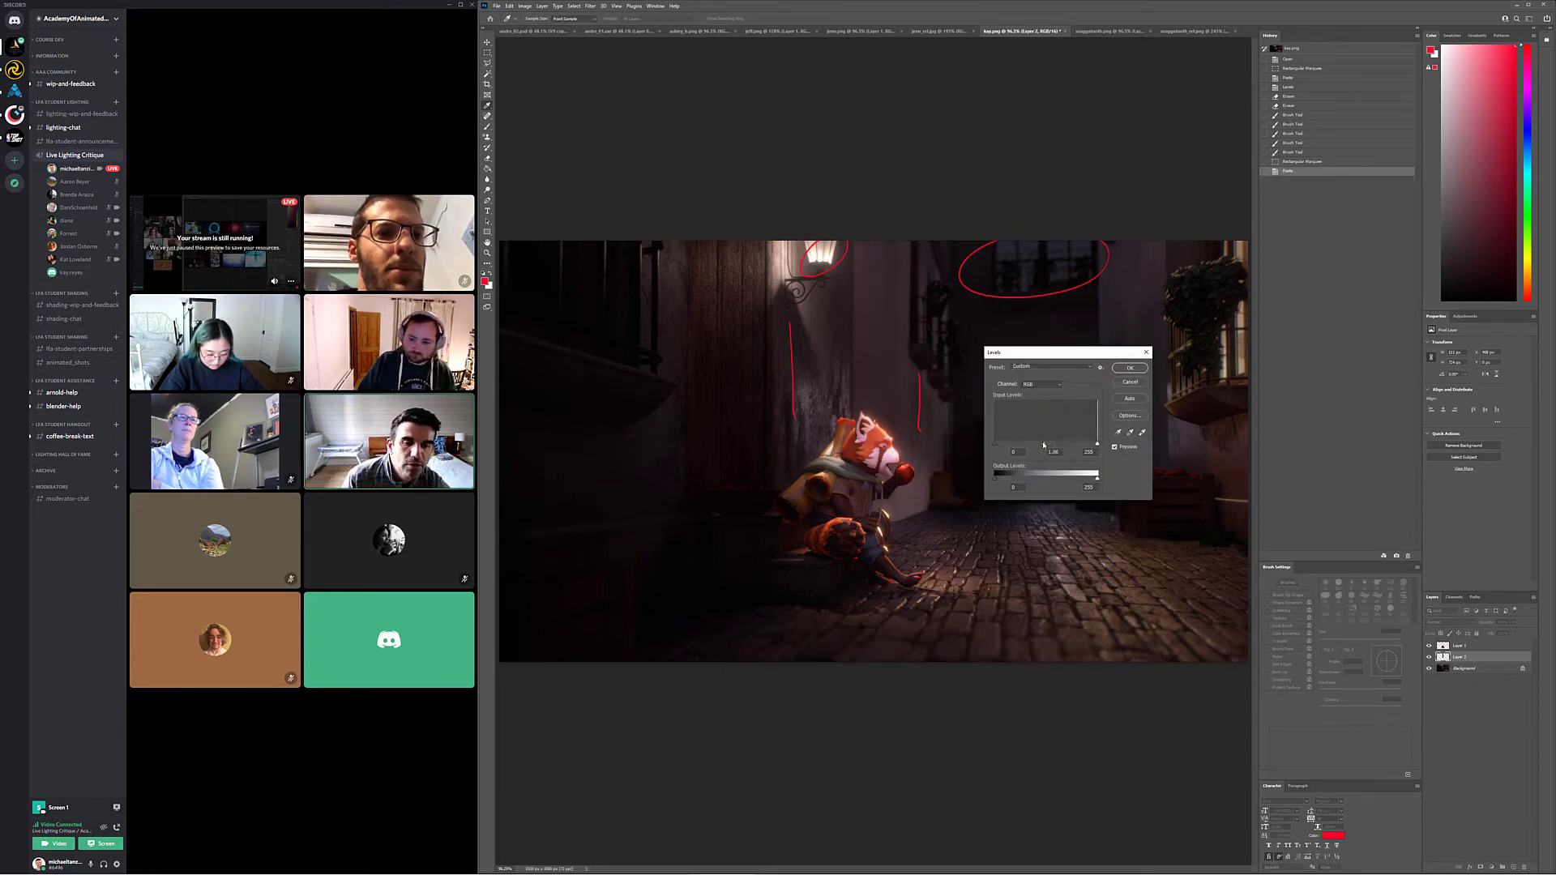
drag(1043, 445, 1058, 446)
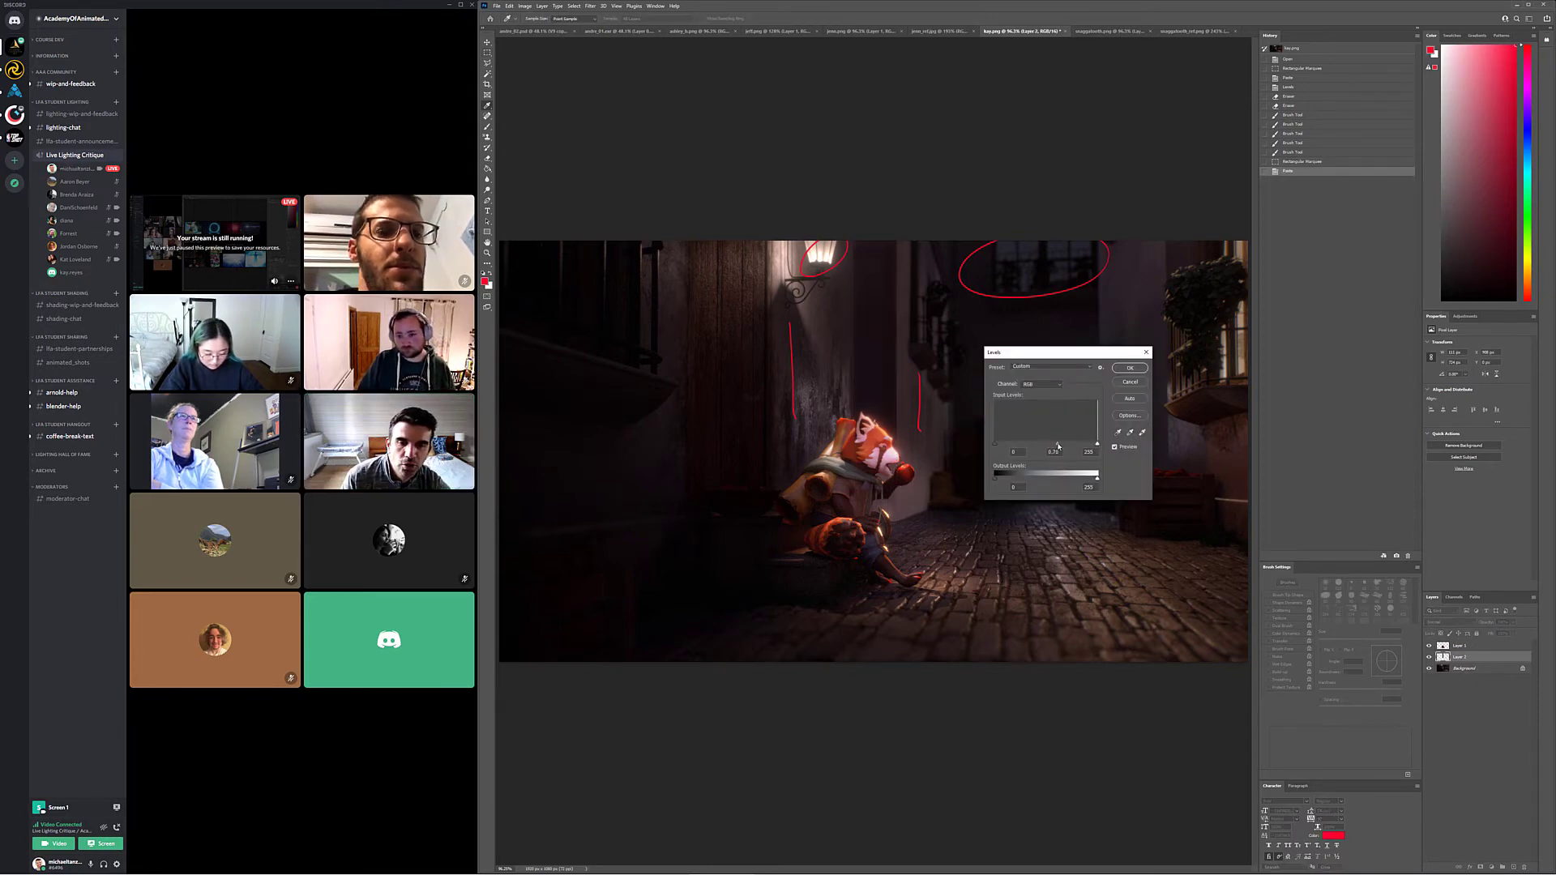
click(1130, 368)
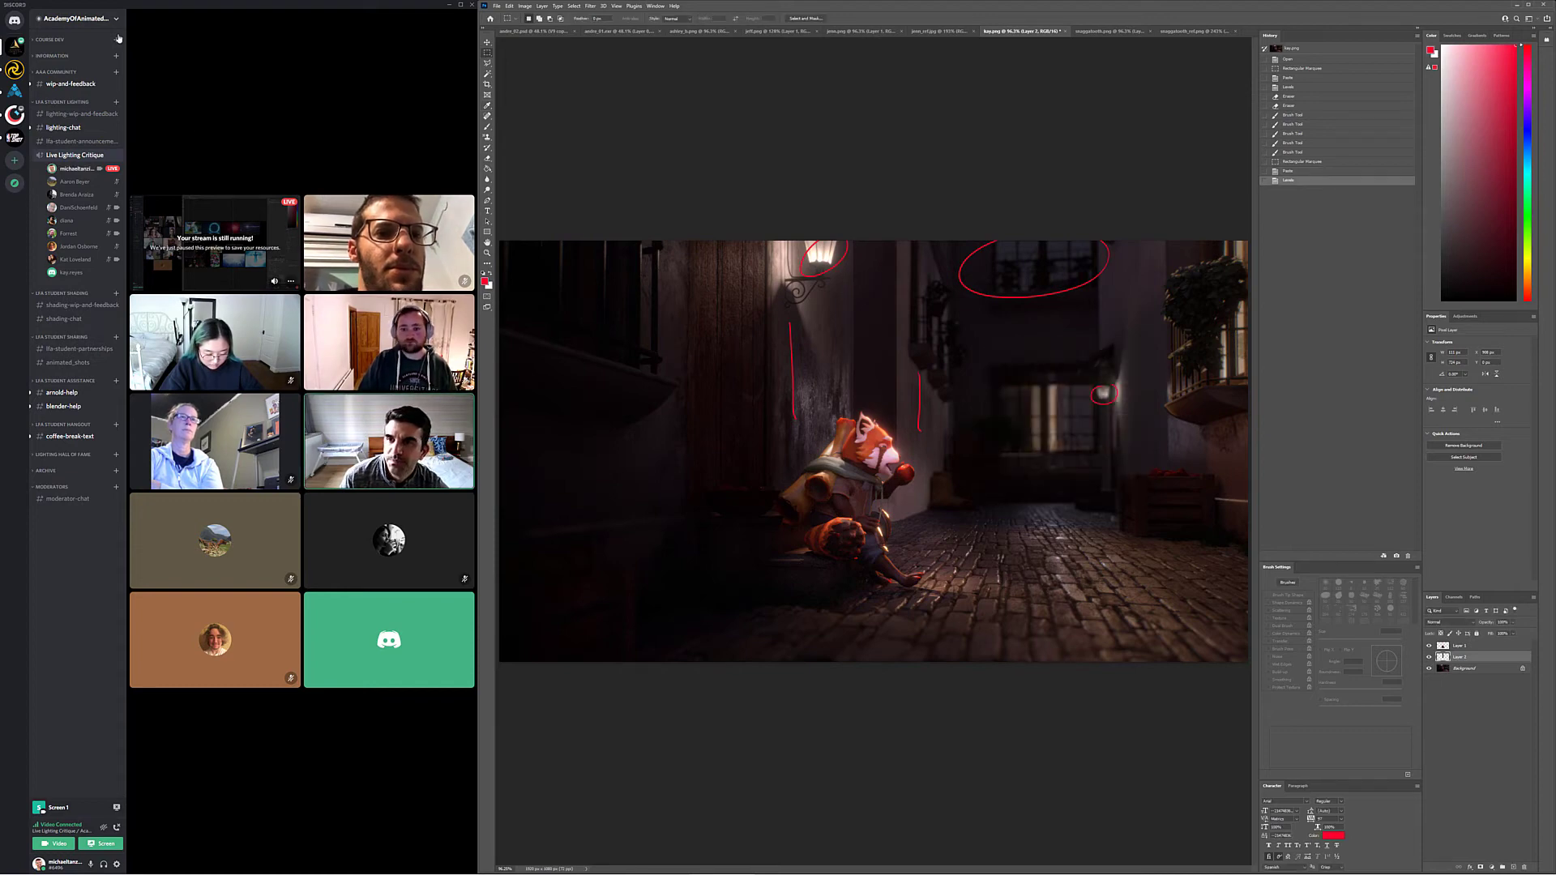
Erase the darkened strip around the character's head and body with a smaller soft eraser, undoing one stroke along the way
key(b)
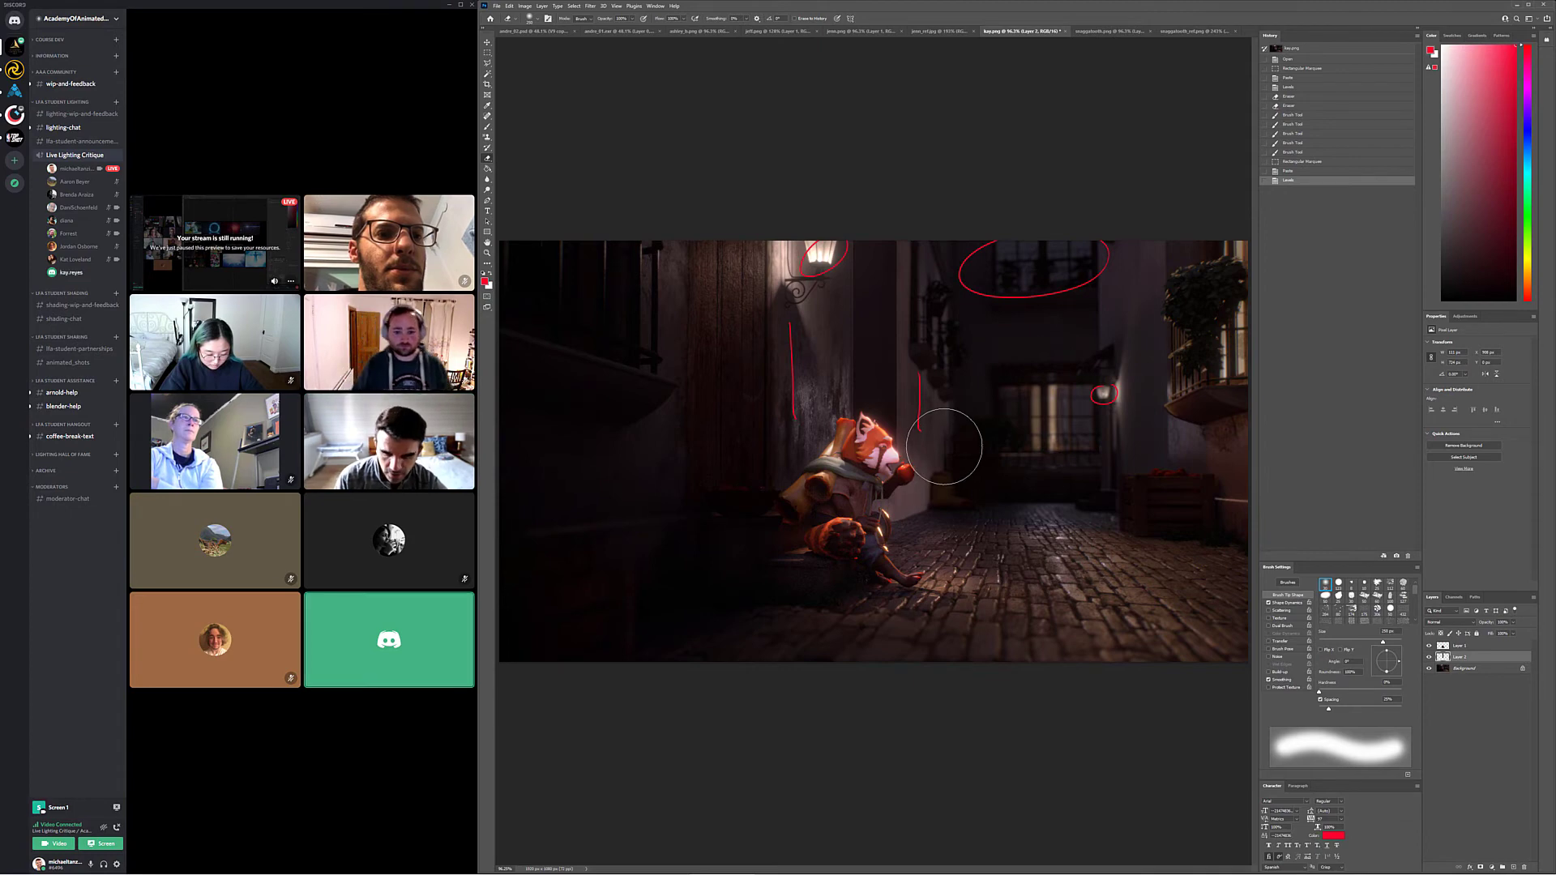
key(bracketleft)
key(bracketleft)
key(bracketleft)
key(bracketleft)
key(bracketleft)
key(bracketleft)
key(bracketleft)
key(bracketleft)
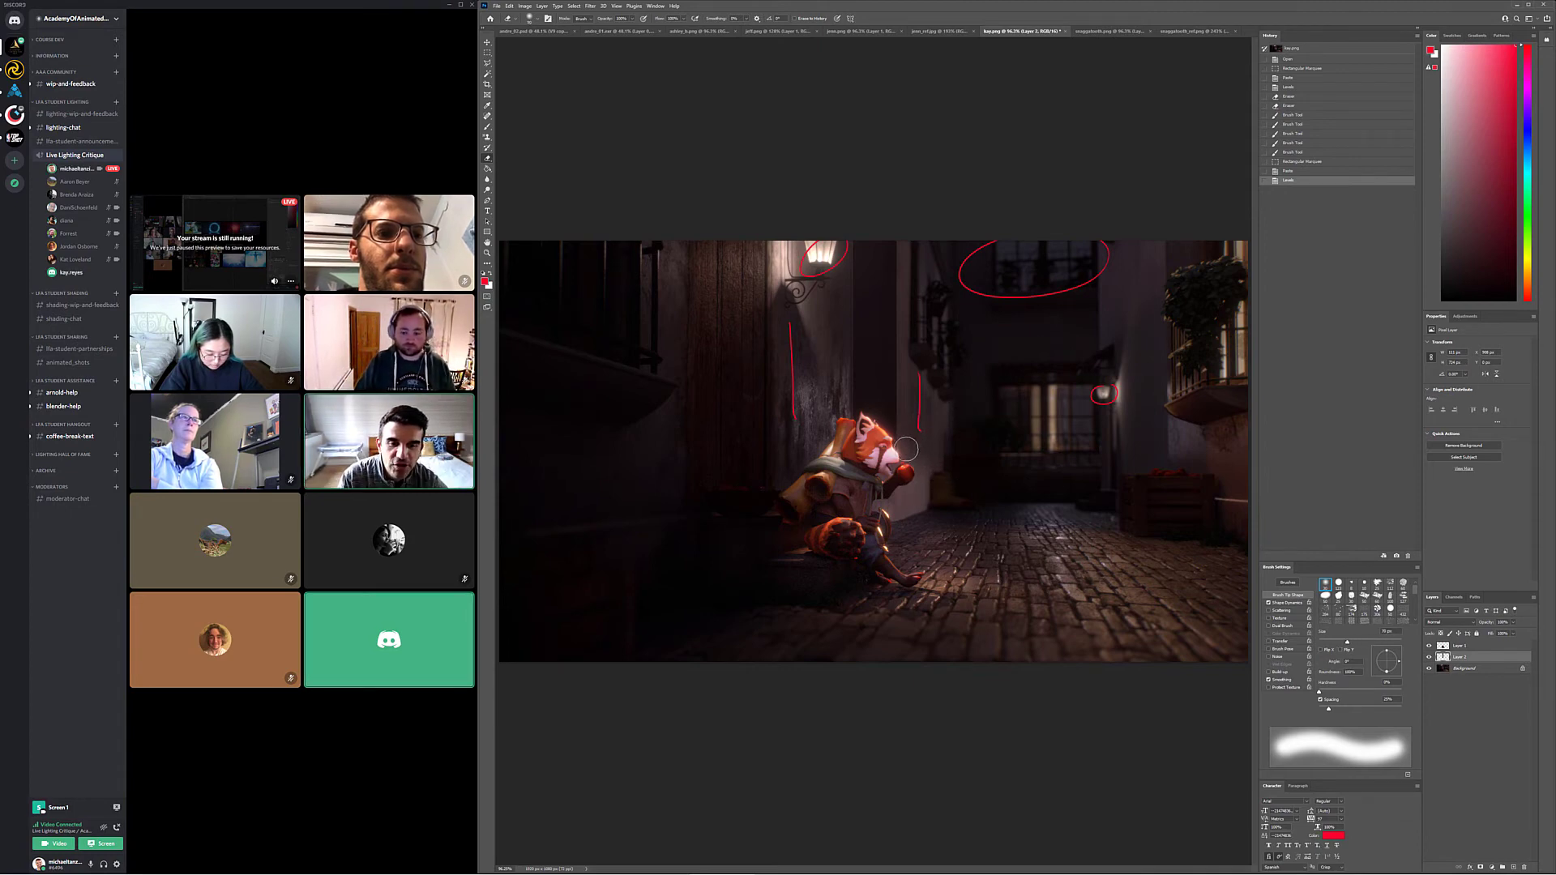
mouse_move(906, 448)
mouse_down()
mouse_move(903, 230)
mouse_move(846, 284)
mouse_move(848, 469)
mouse_up()
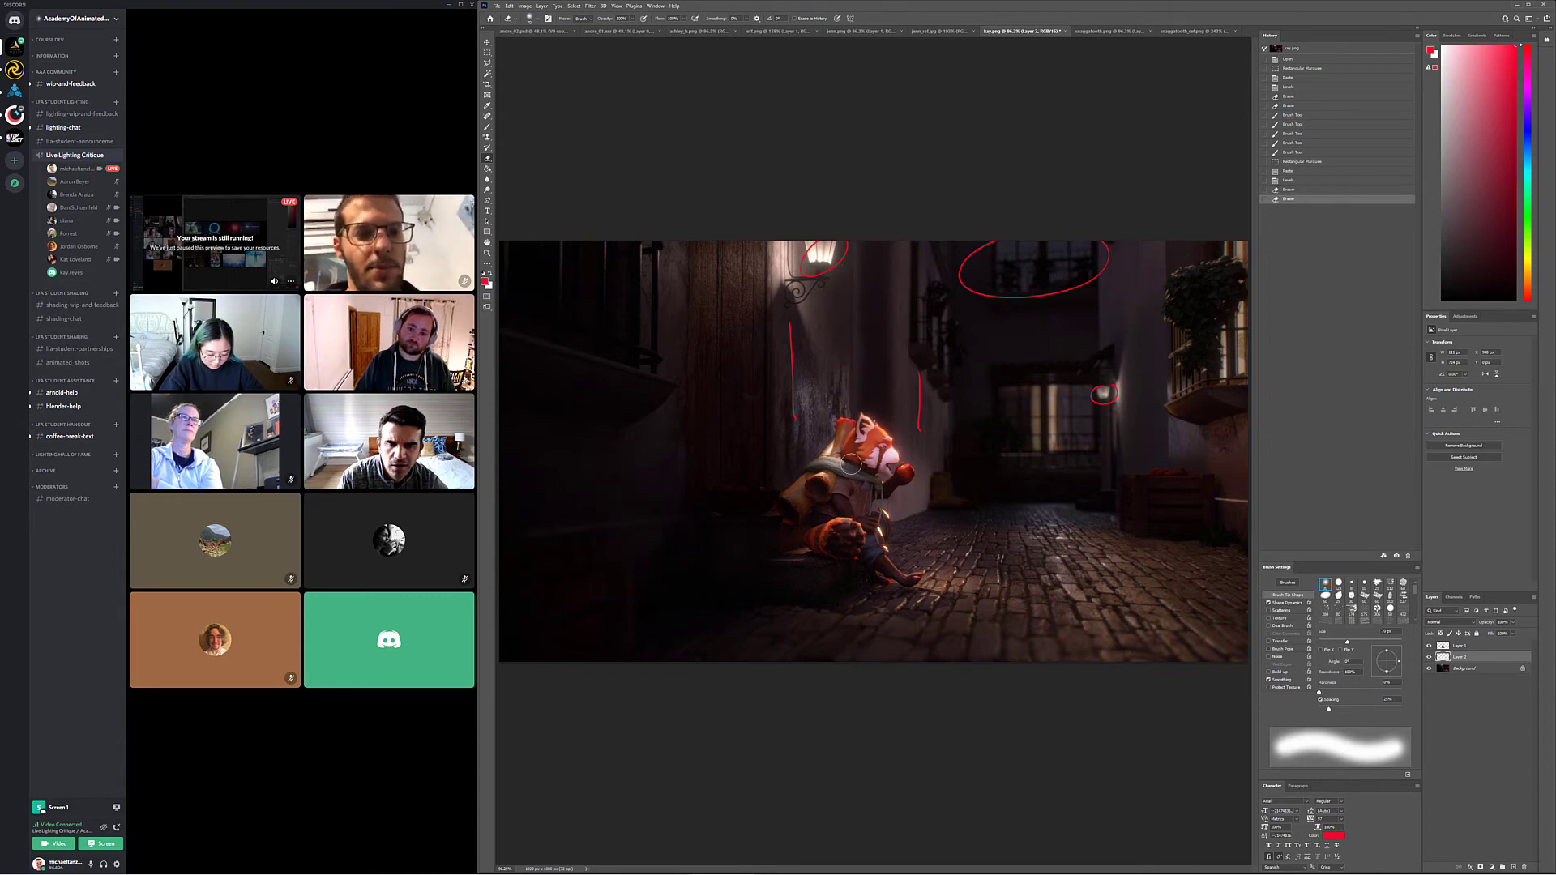
key(ctrl+z)
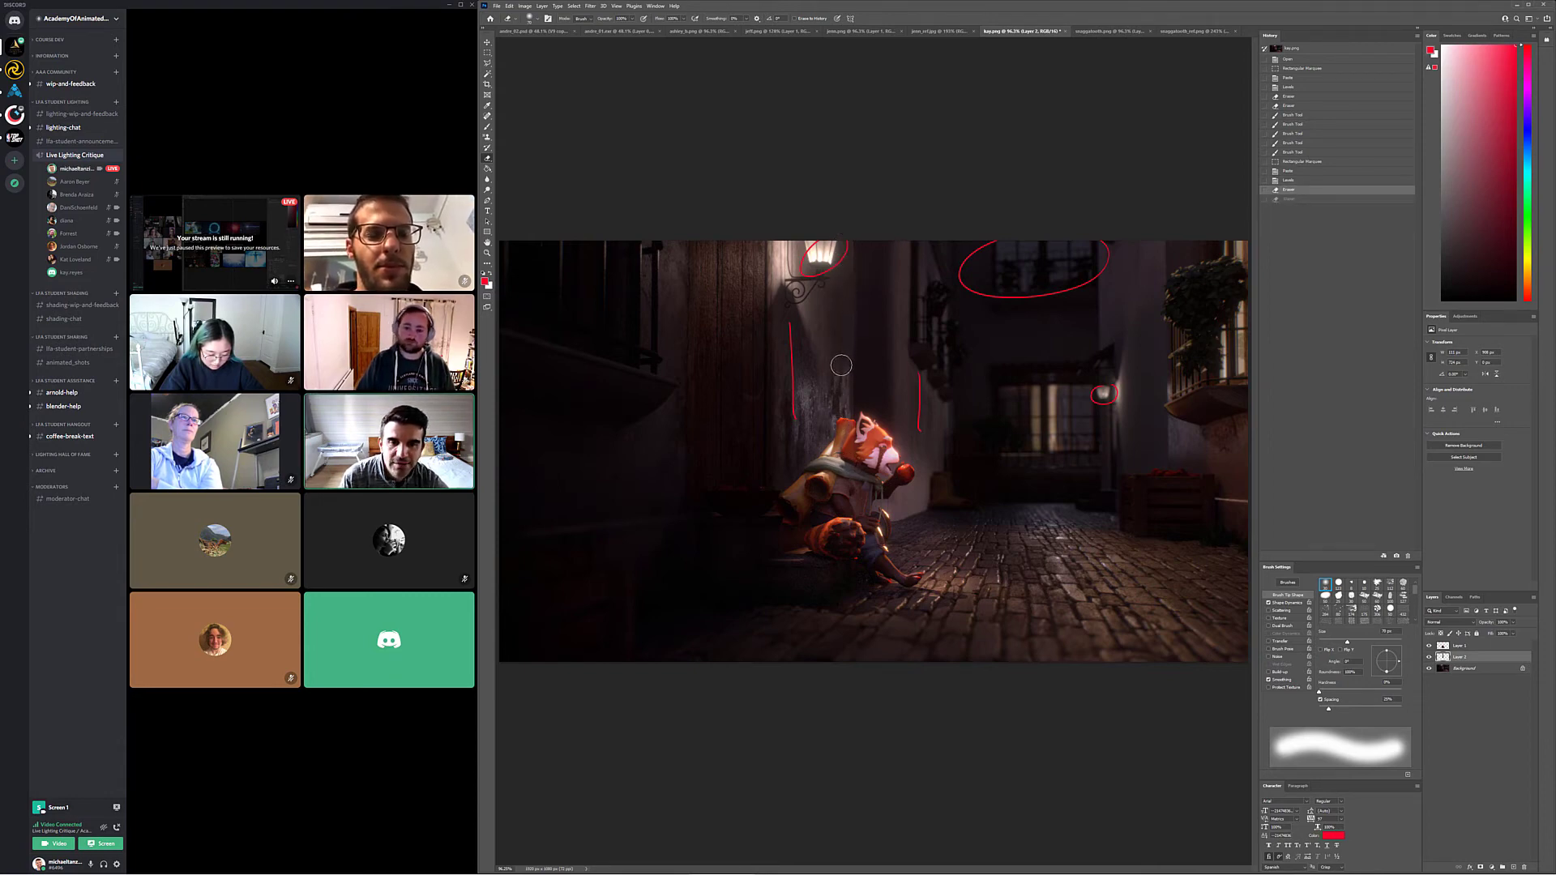
drag(930, 516, 1080, 559)
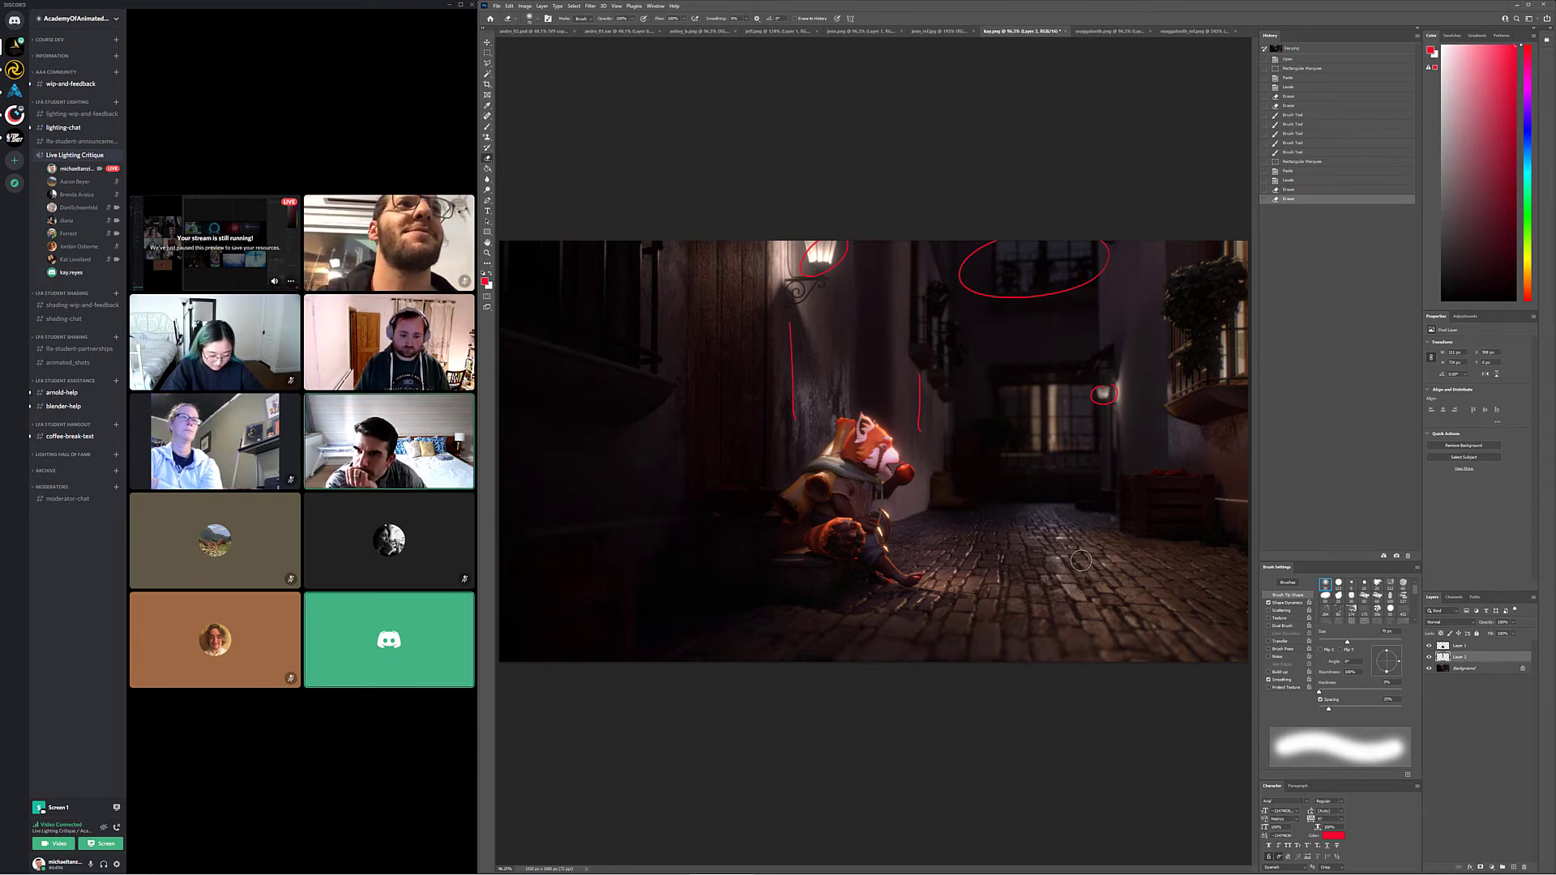
Try a red circle around the balcony plant, undo it, and mark the plant's leaves with short red strokes instead
click(488, 127)
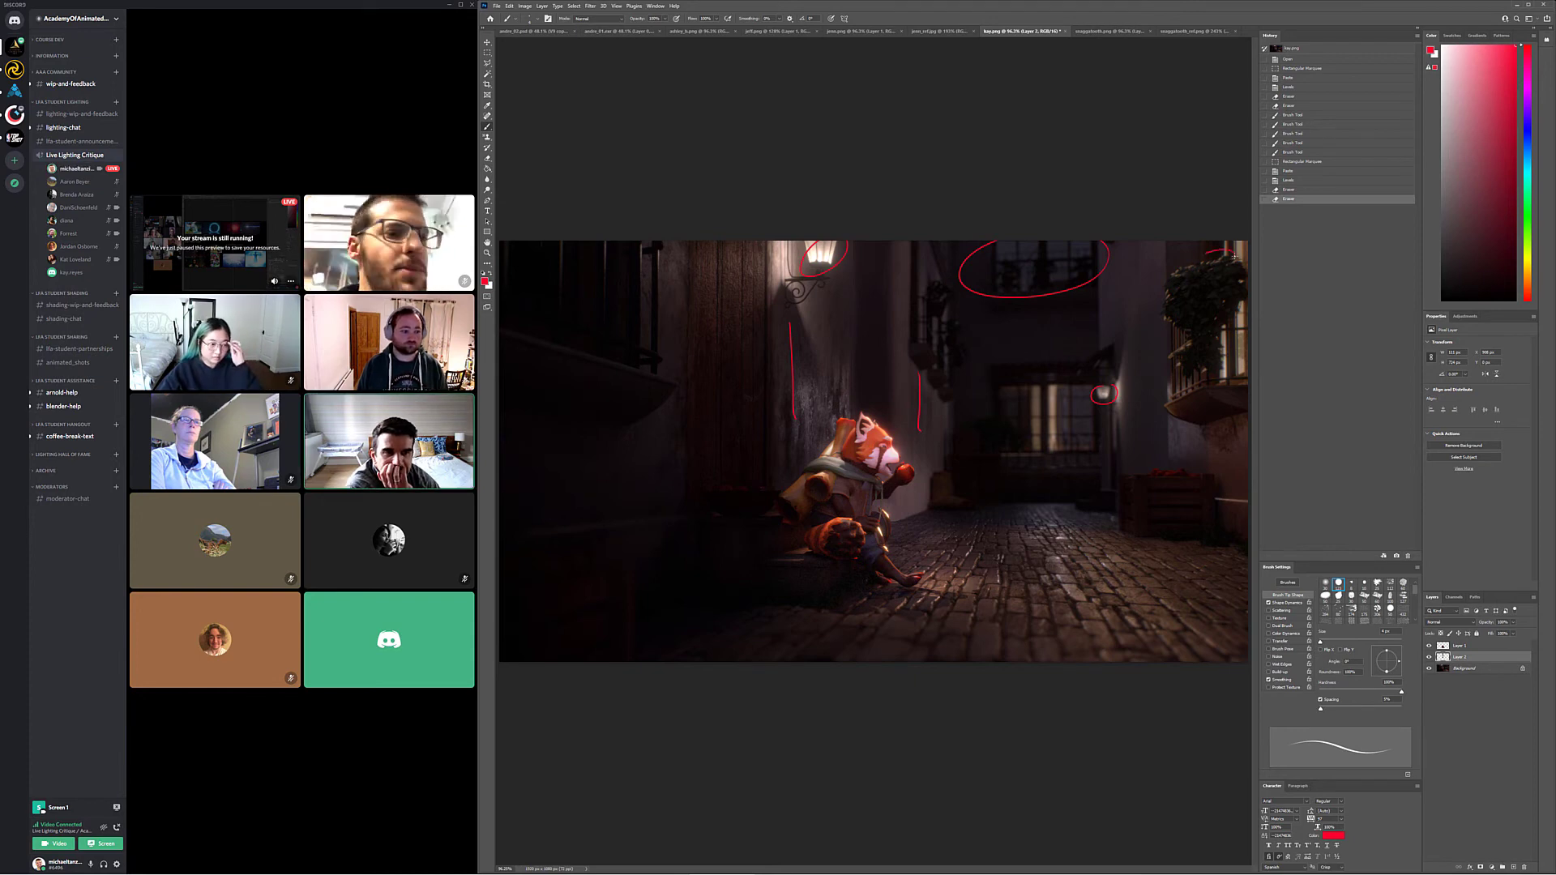
mouse_move(1234, 257)
mouse_down()
mouse_move(1159, 279)
mouse_move(1167, 367)
mouse_move(1227, 345)
mouse_move(1242, 286)
mouse_move(1234, 255)
mouse_up()
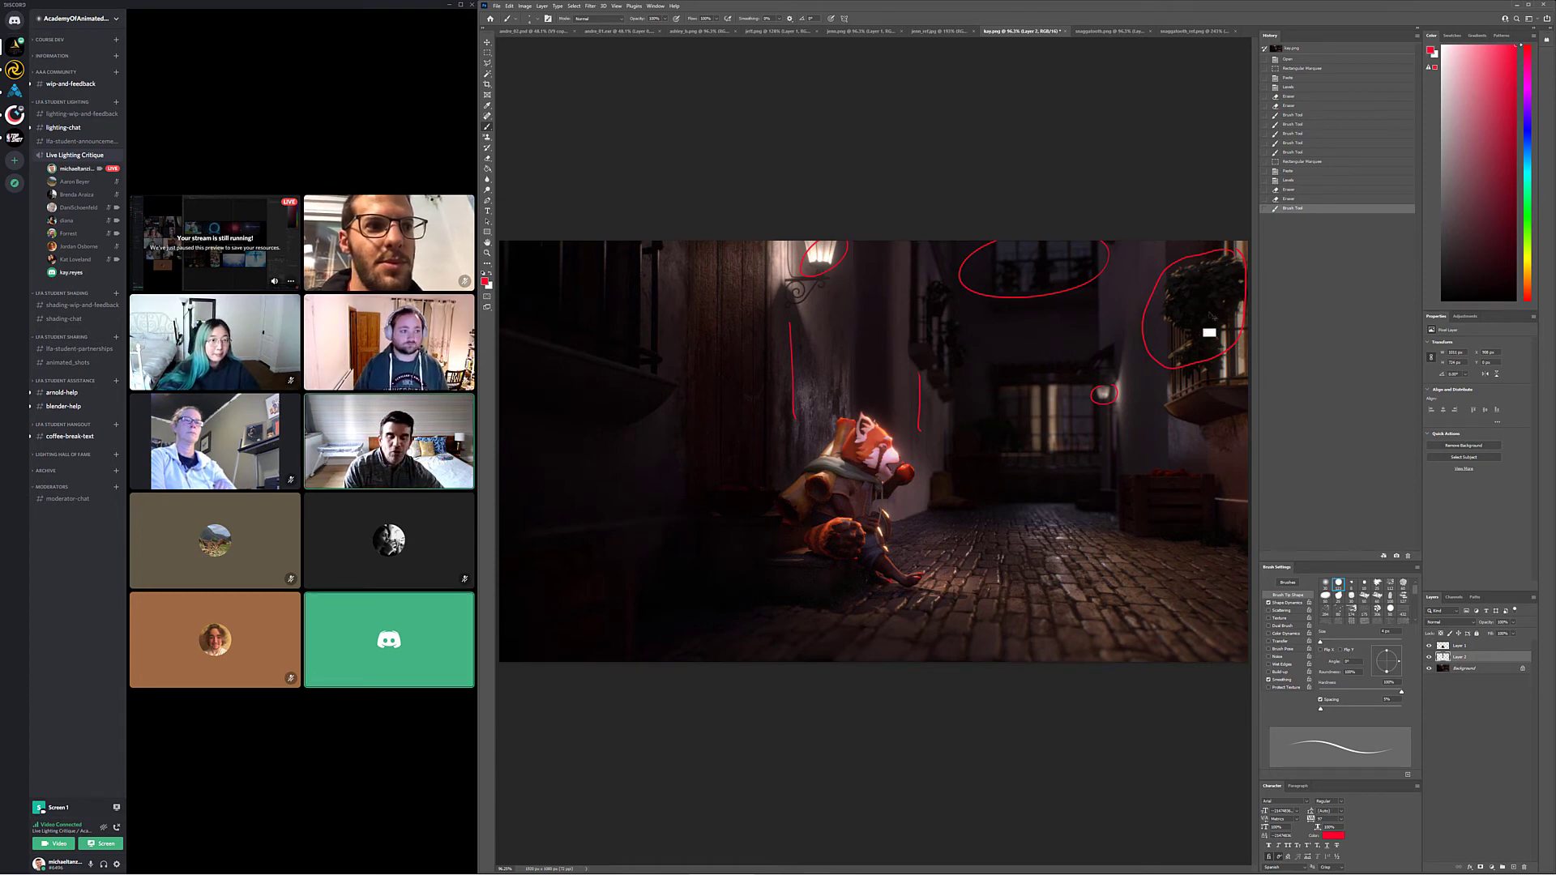
key(ctrl+z)
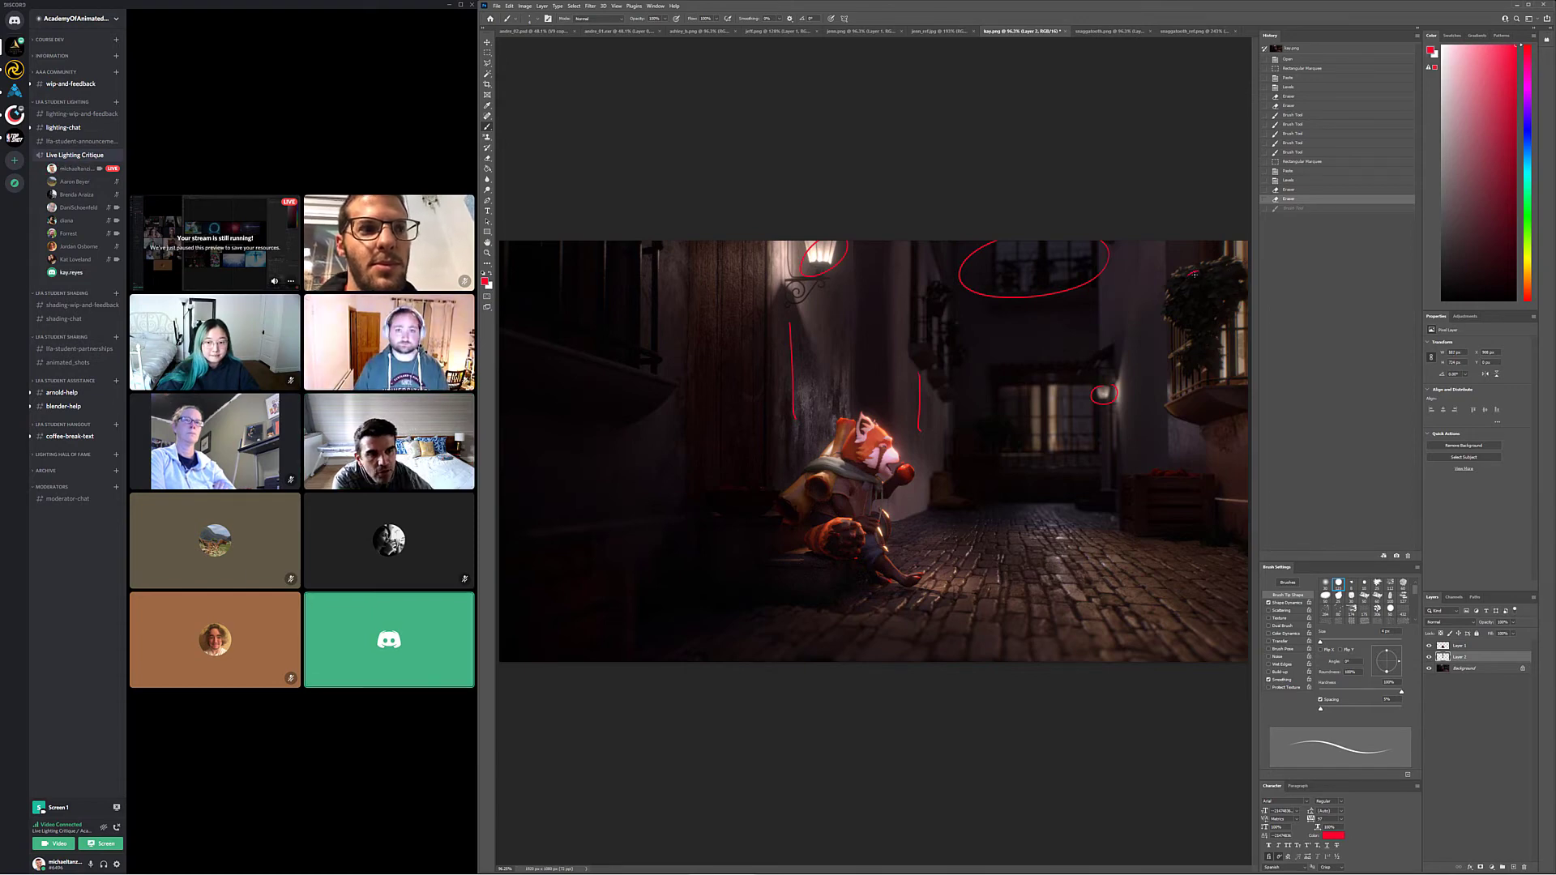
drag(1188, 280, 1199, 273)
mouse_move(1203, 275)
mouse_down()
mouse_move(1218, 291)
mouse_move(1202, 284)
mouse_up()
mouse_move(1209, 294)
mouse_down()
mouse_move(1204, 332)
mouse_move(1201, 300)
mouse_up()
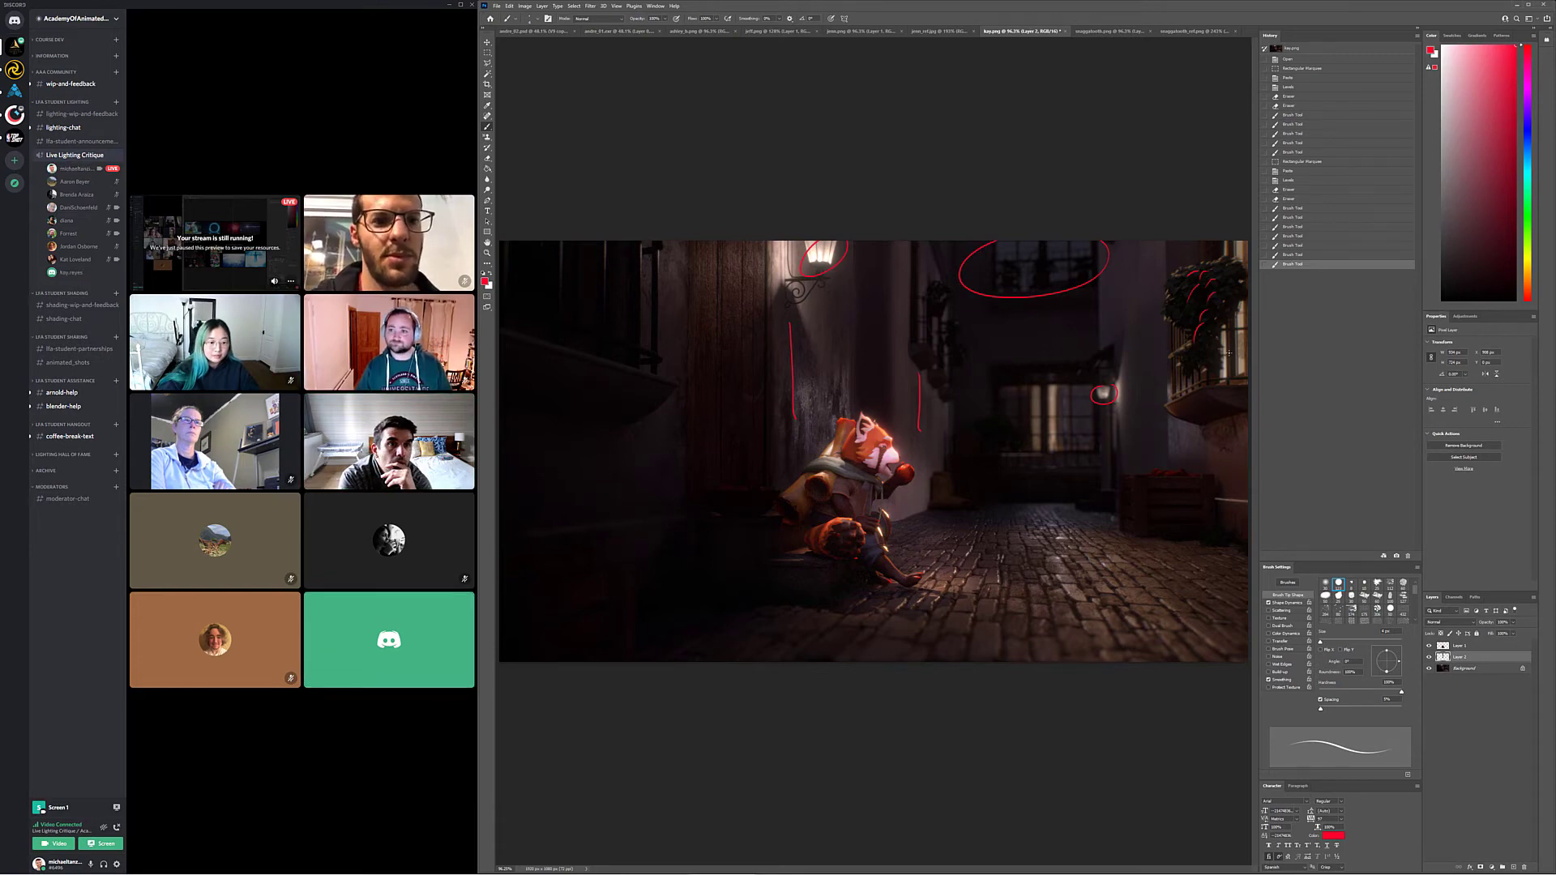
Close kay.png without saving the changes
mouse_move(478, 490)
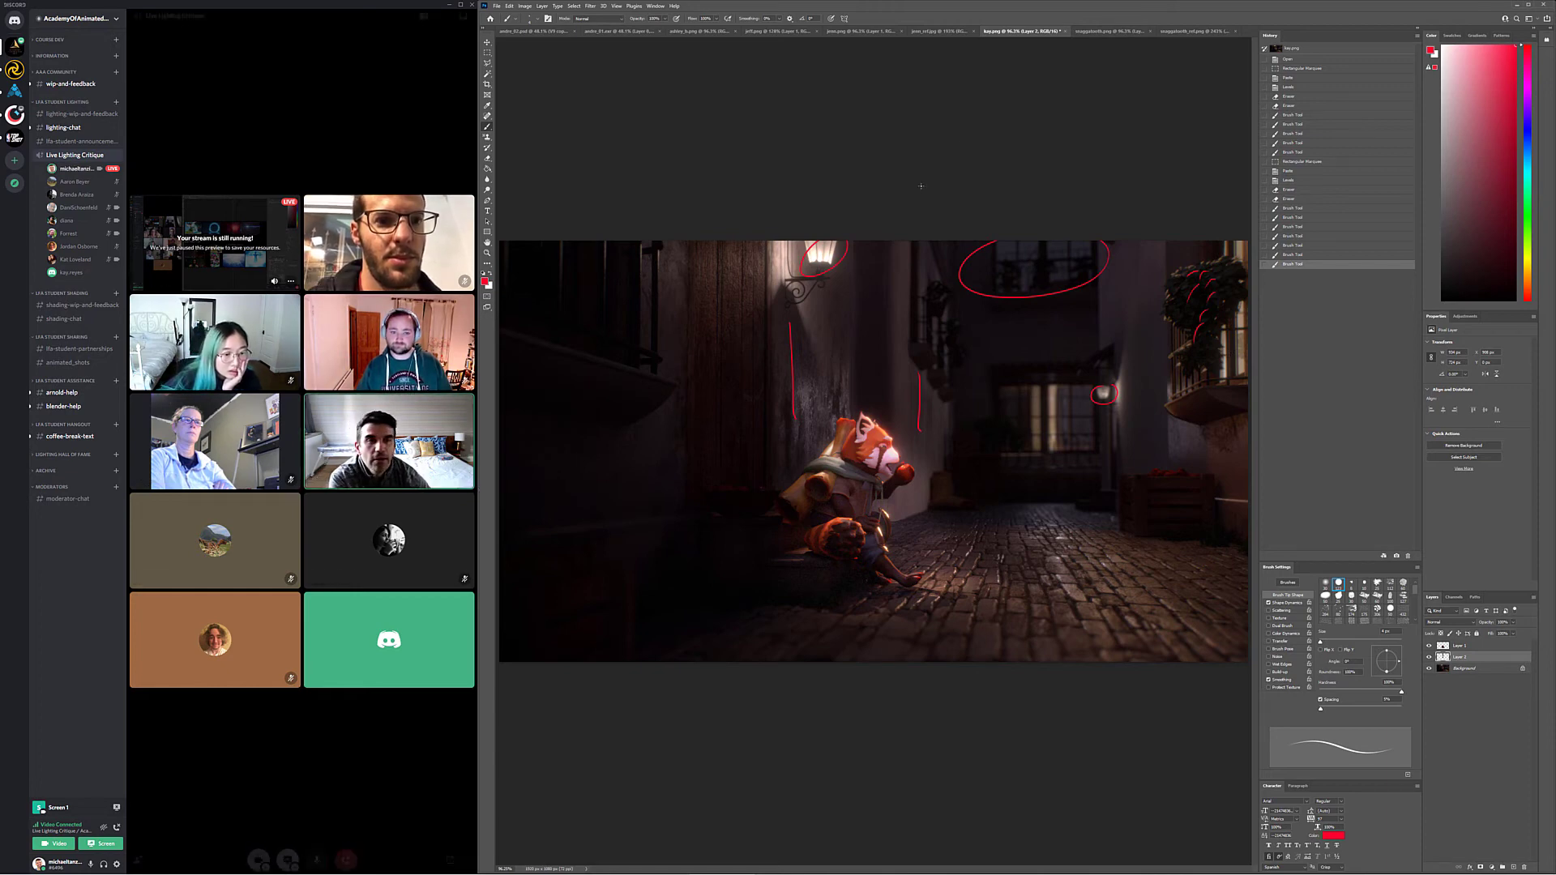
click(1068, 31)
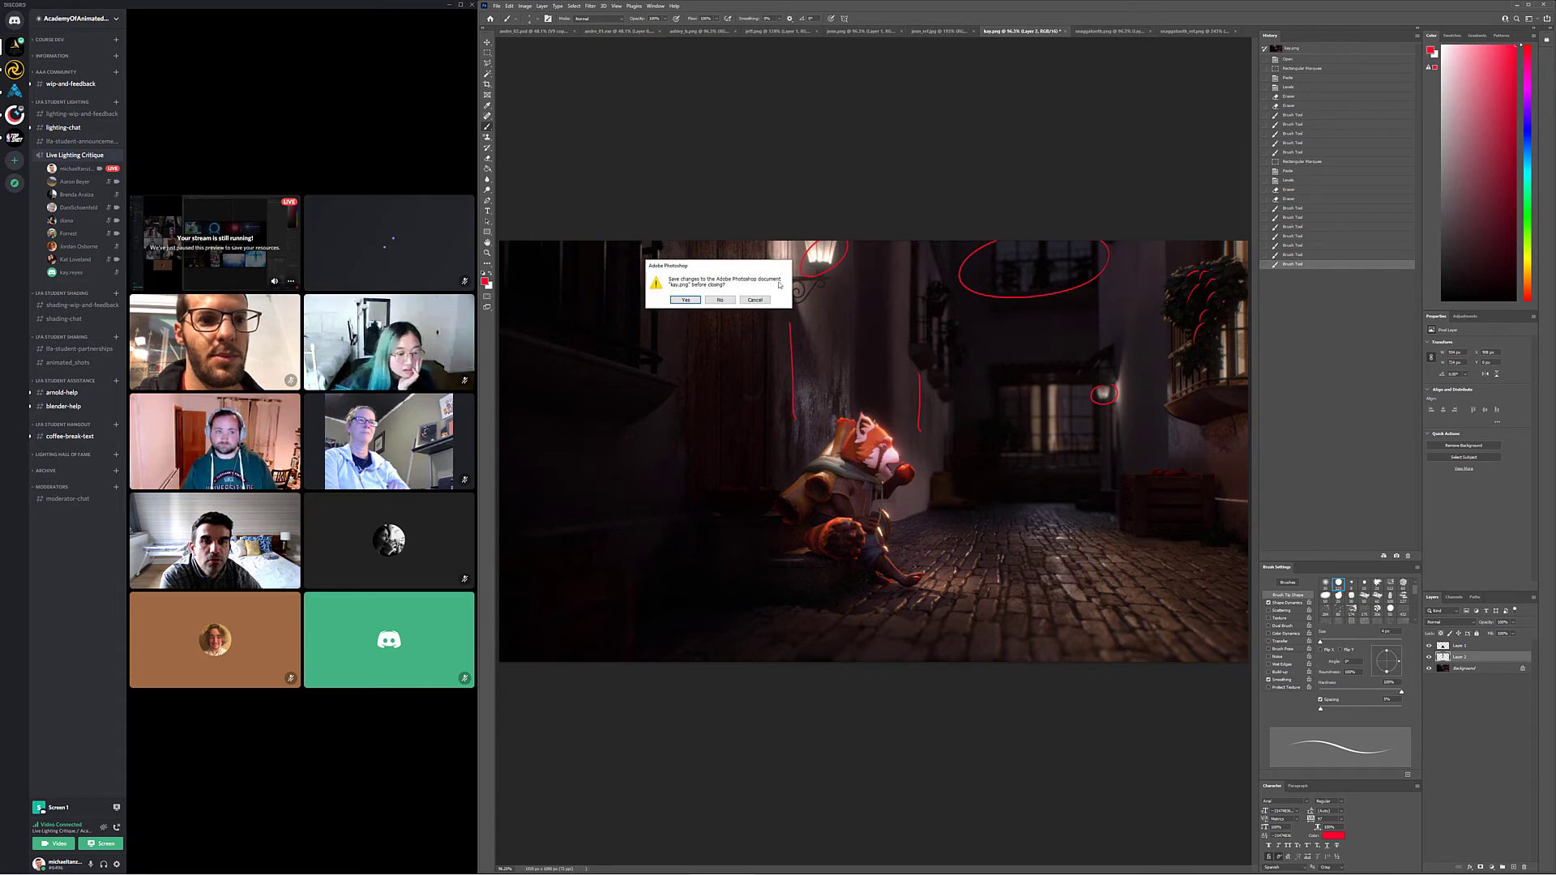
click(719, 300)
Compare the grey shapes render snaggletooth.png with its black-and-white boy reference, alternating between the two images and ending on the render
click(1073, 31)
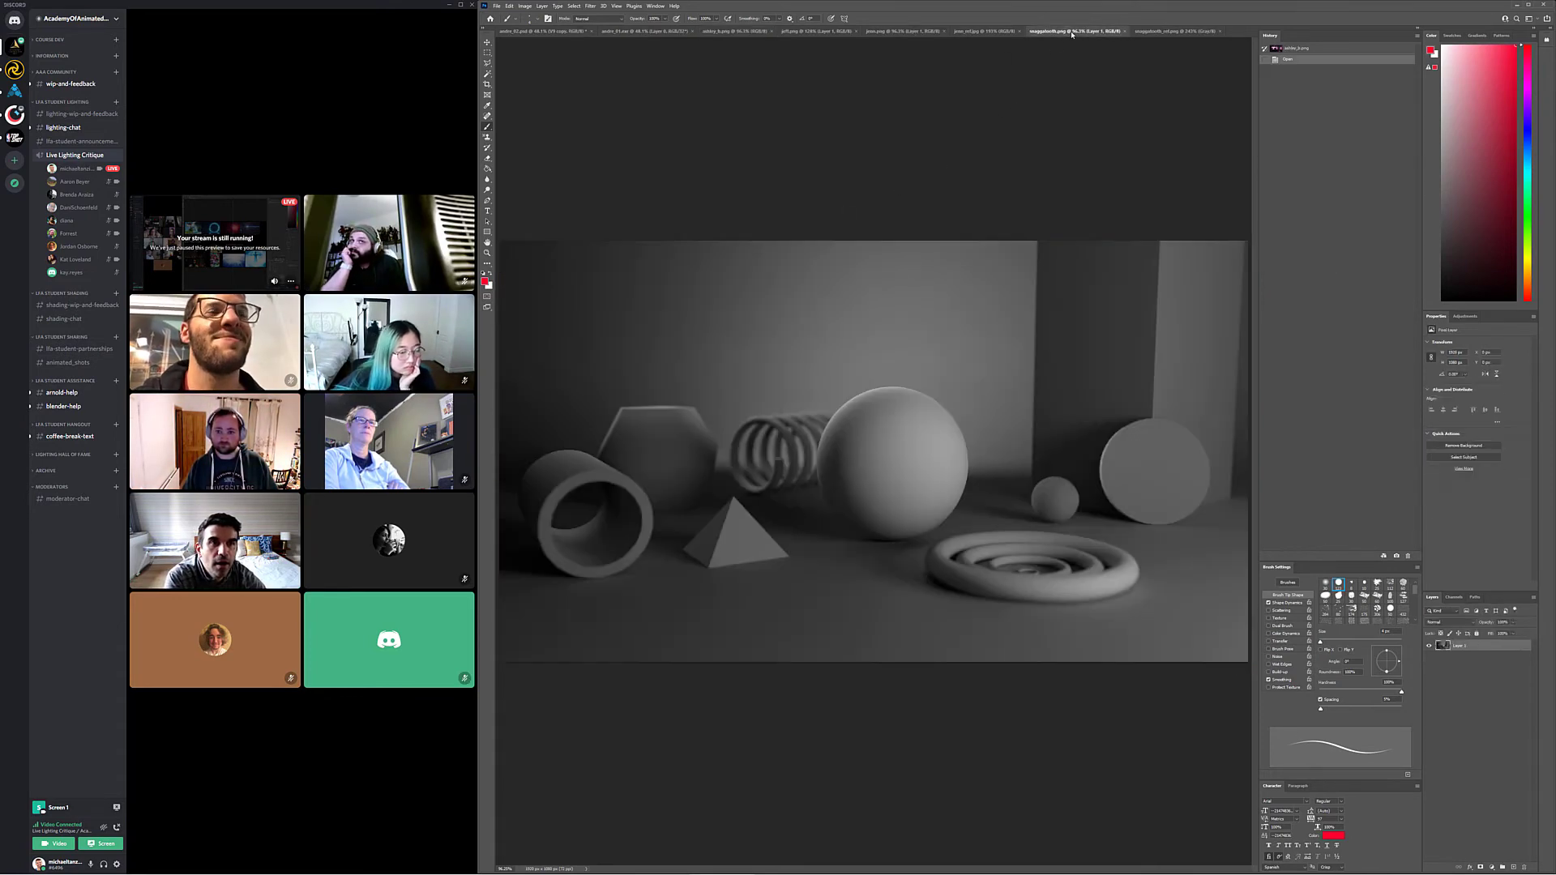
click(1171, 31)
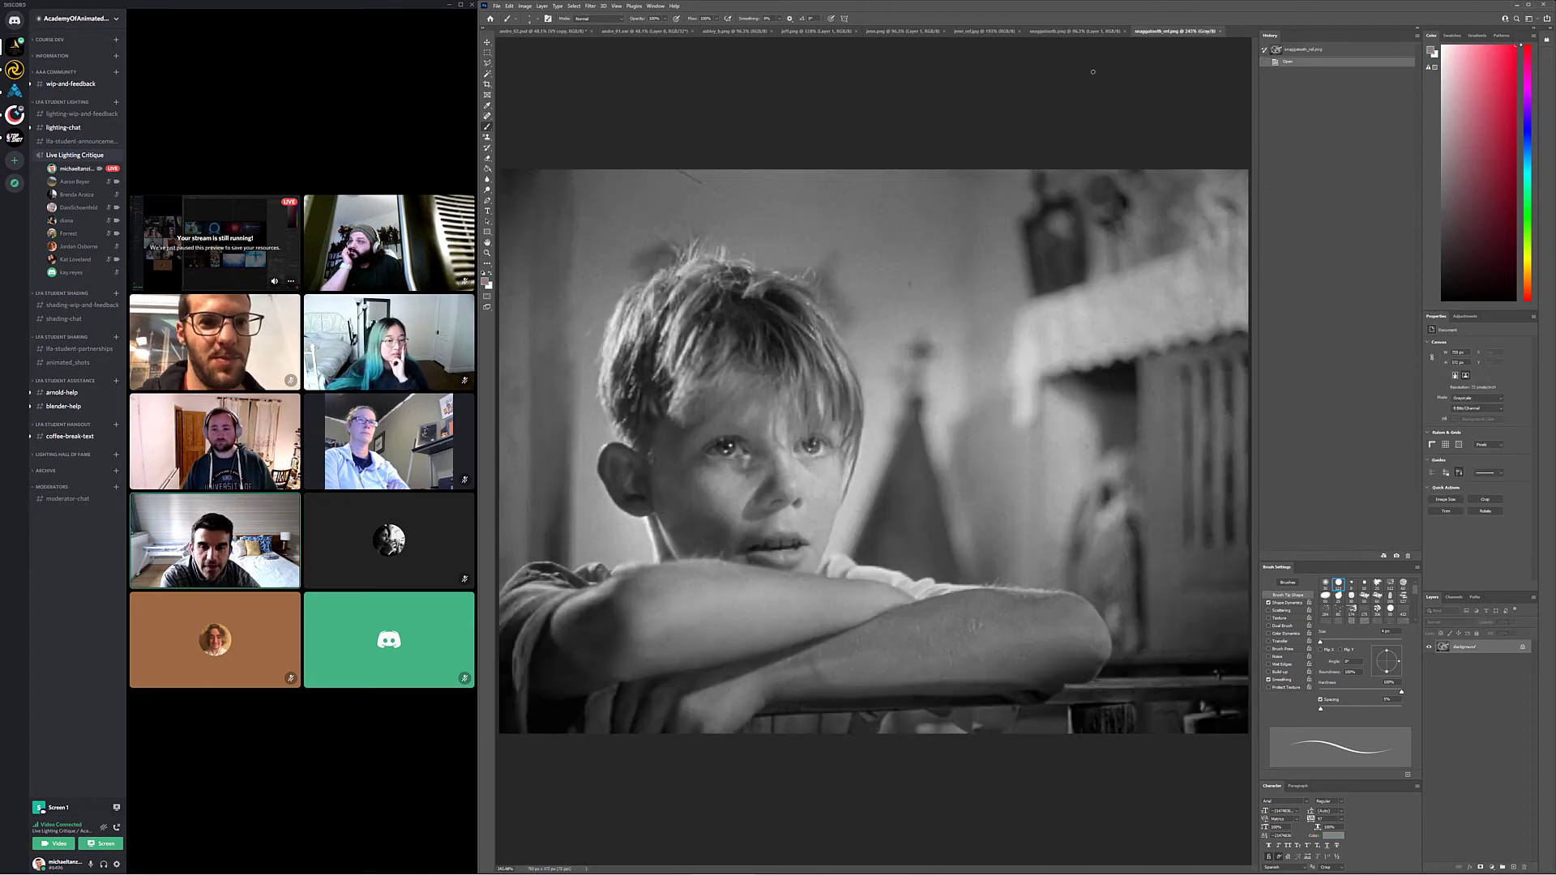
click(1070, 31)
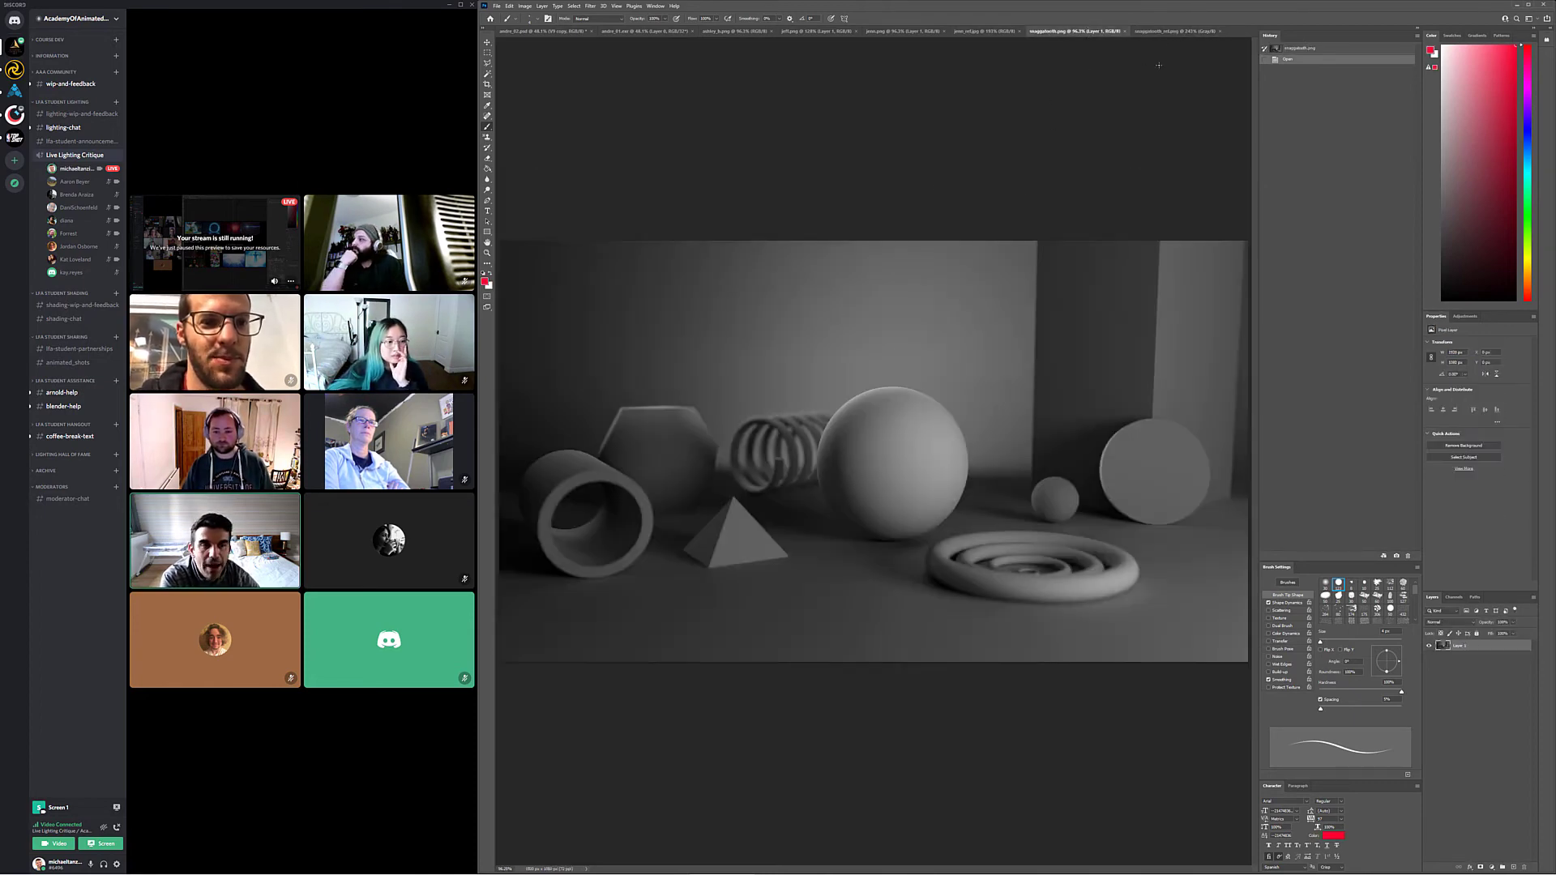
click(1175, 31)
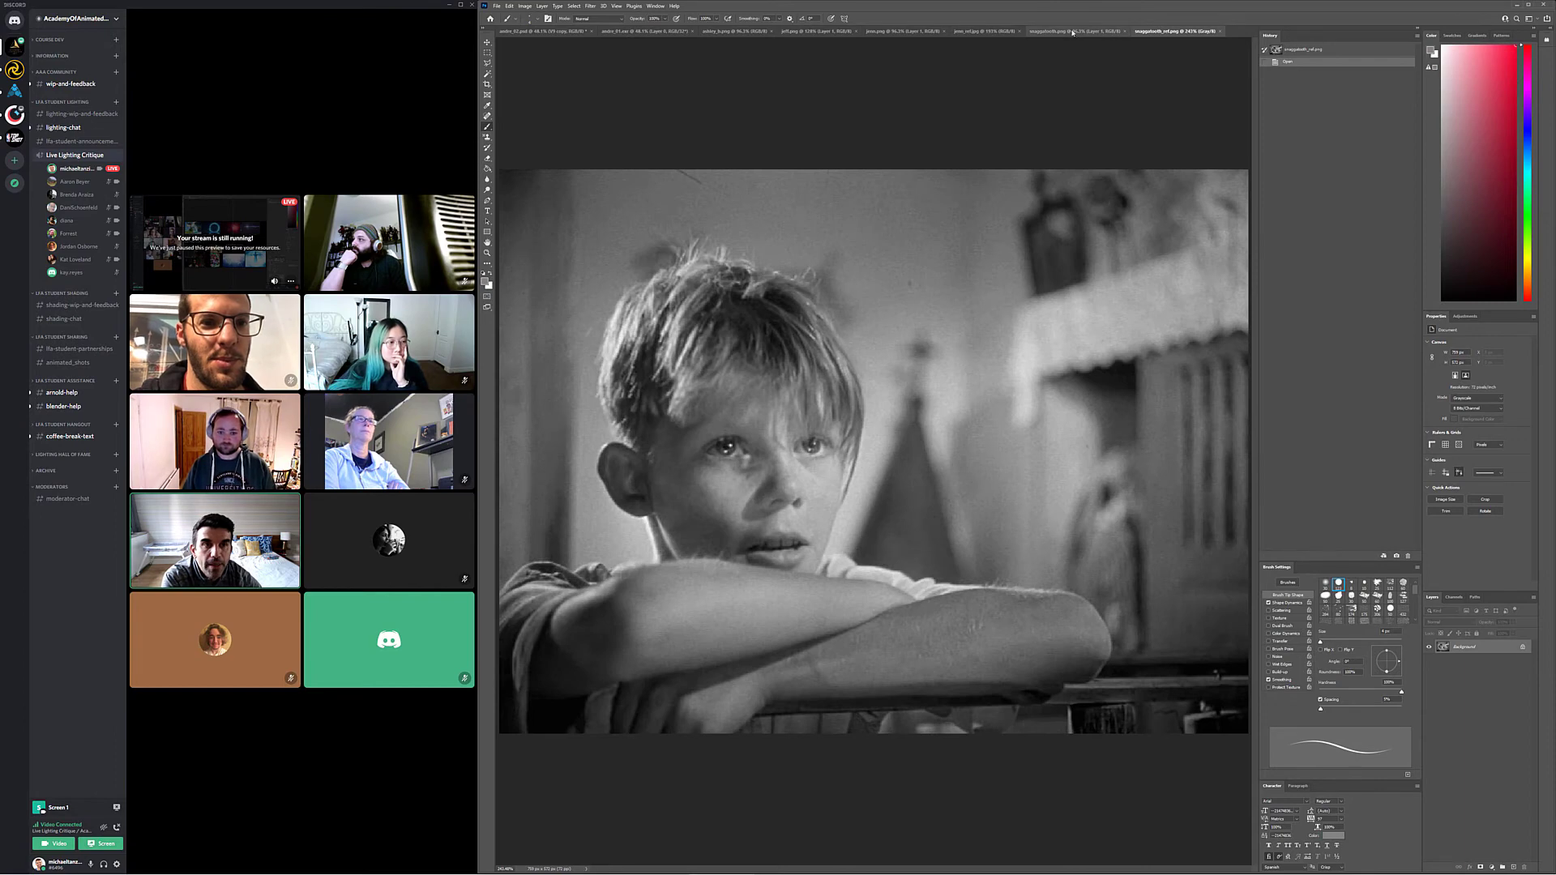
click(1072, 31)
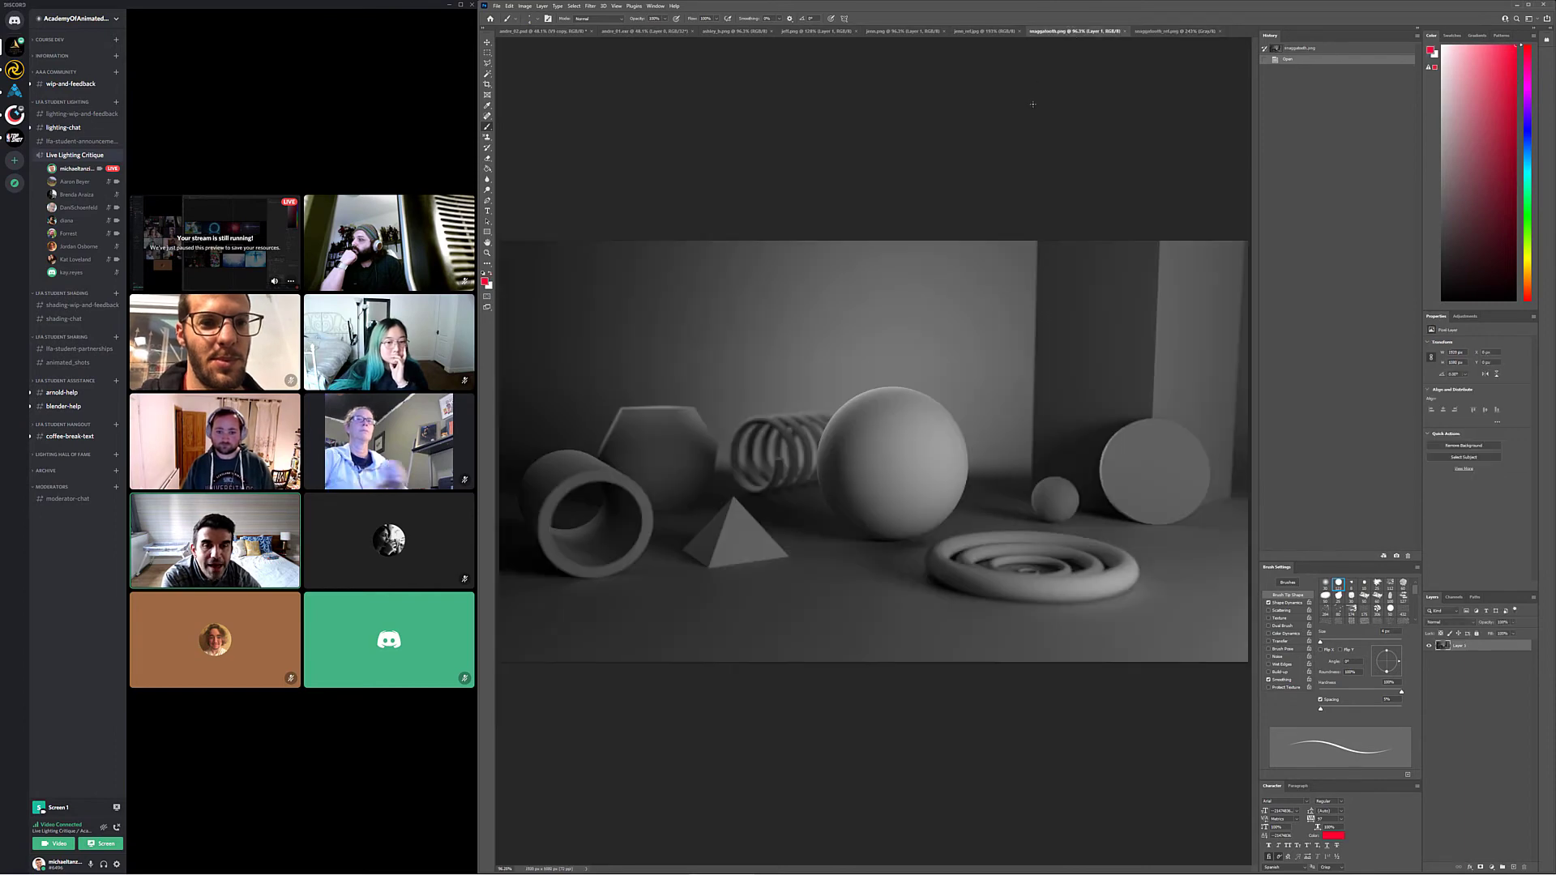
Check the boy reference, and copy the rectangular area around the large sphere and concentric rings of the shapes render onto a new layer
click(487, 52)
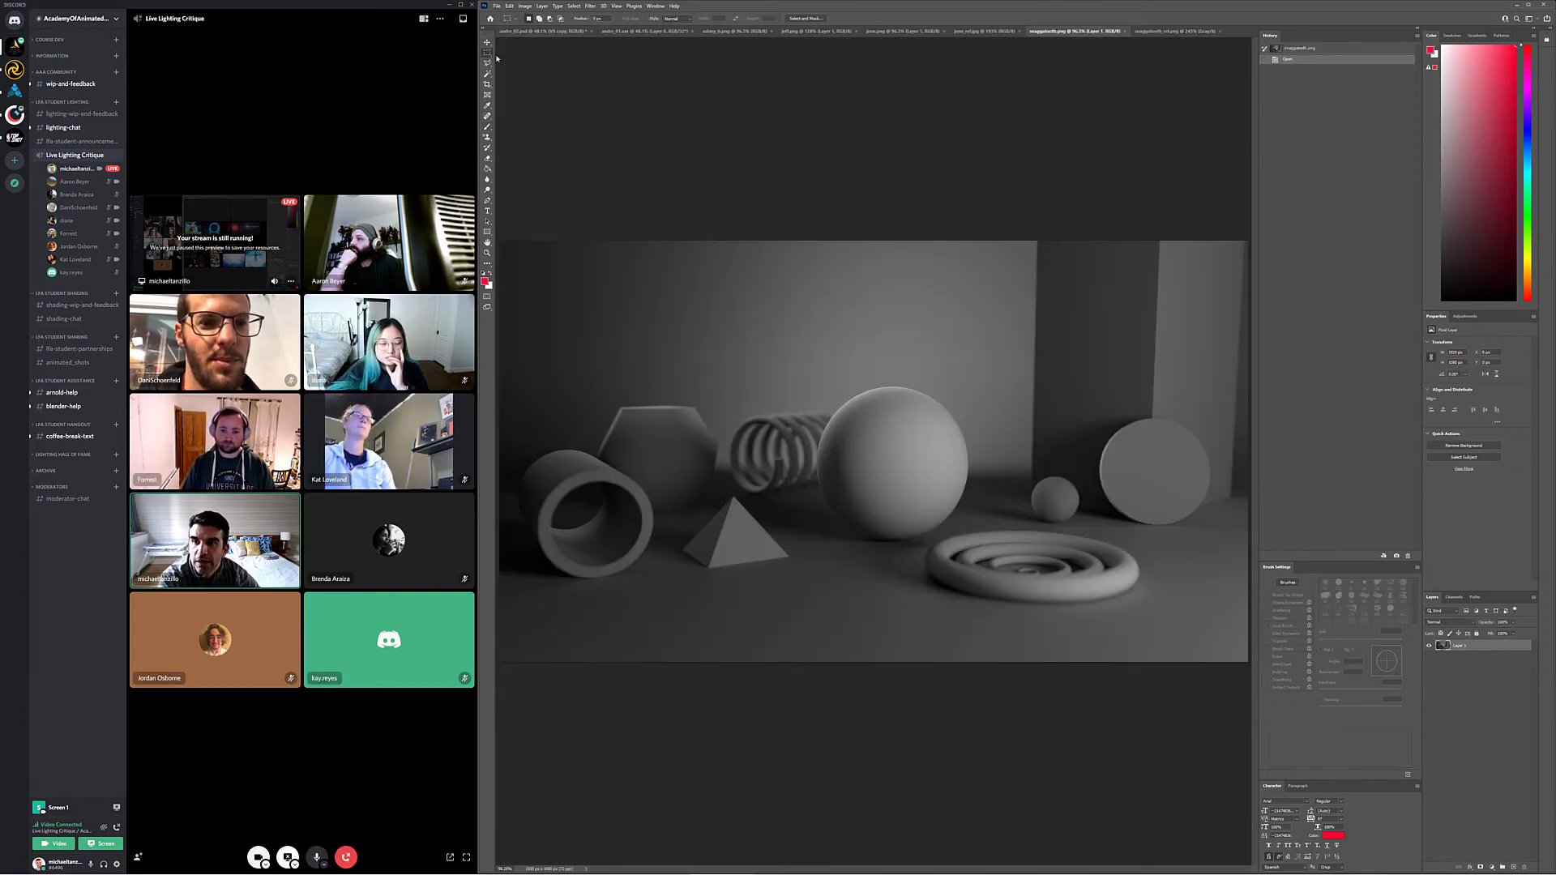
click(1173, 31)
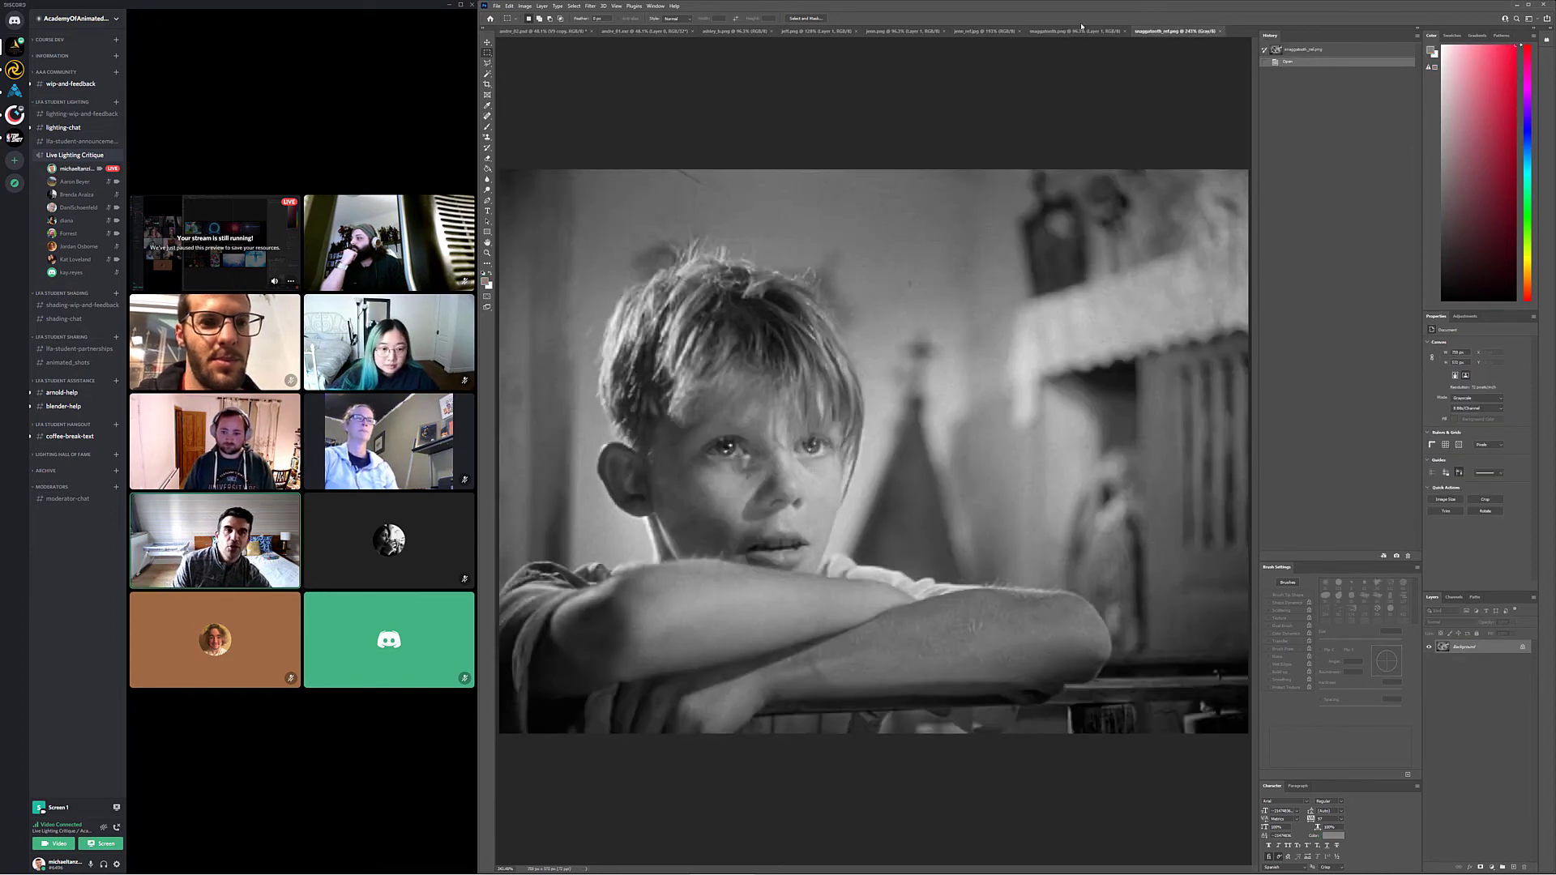
click(1081, 29)
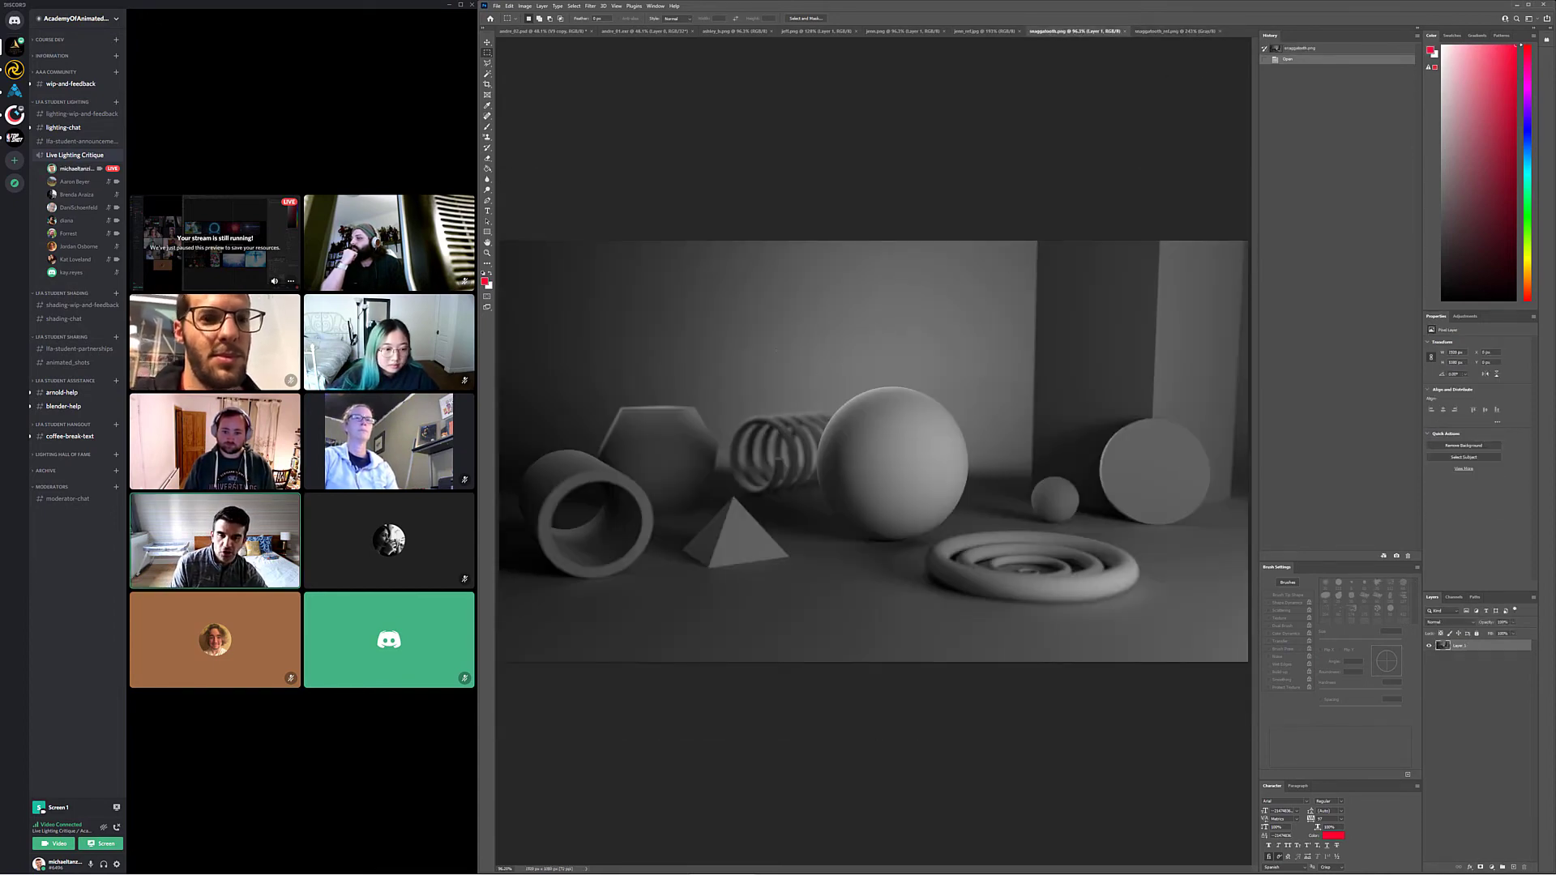
drag(832, 398, 1149, 607)
key(ctrl+c)
key(ctrl+v)
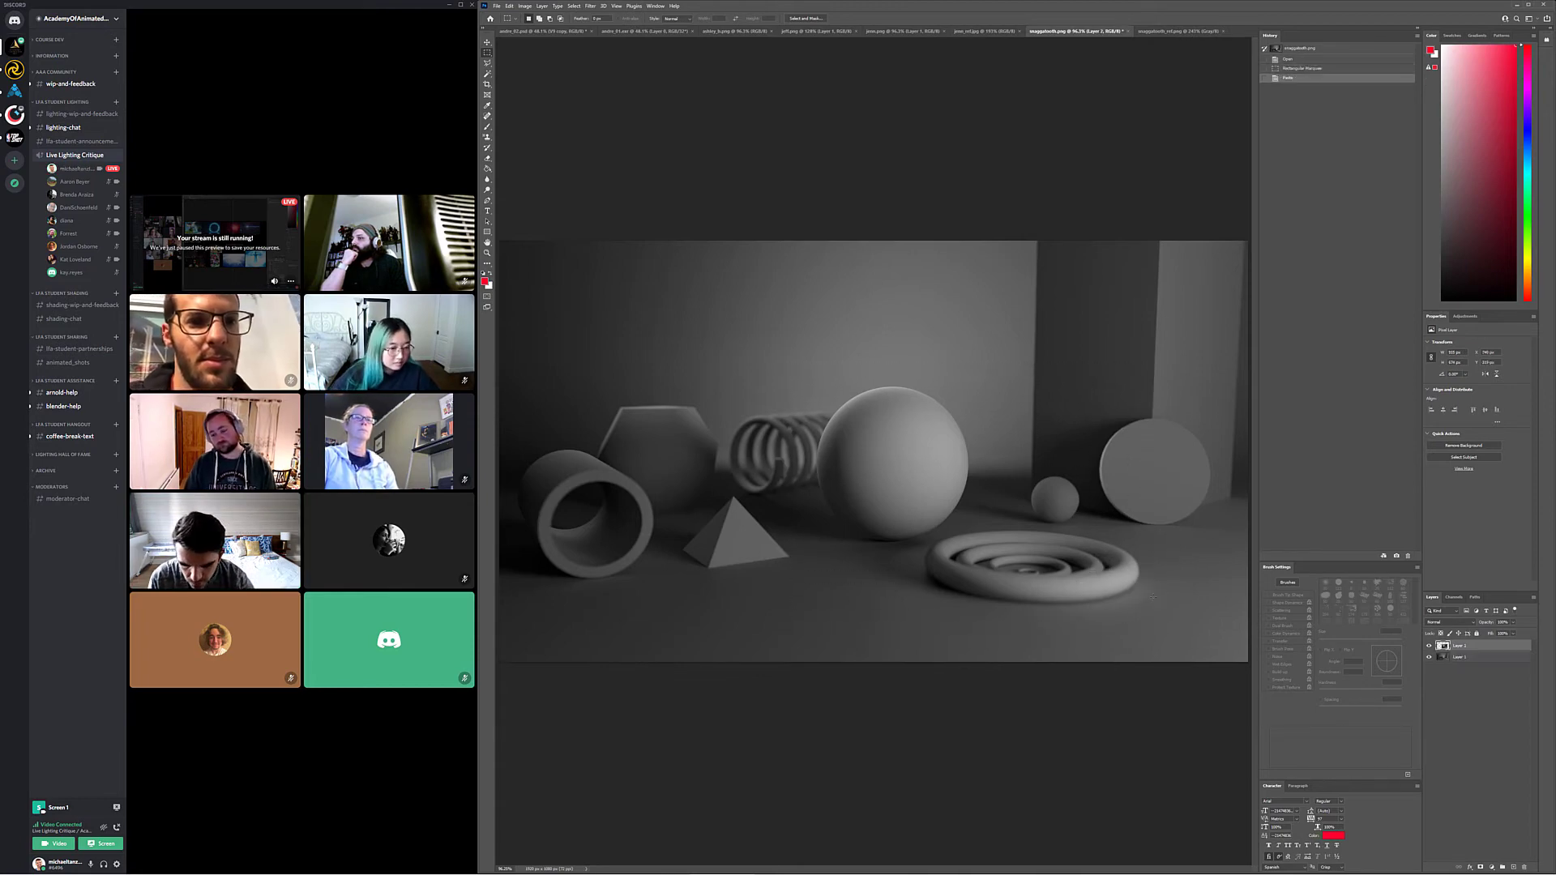
Brighten the copied area with Levels by lowering the white input level to about 187
key(ctrl+l)
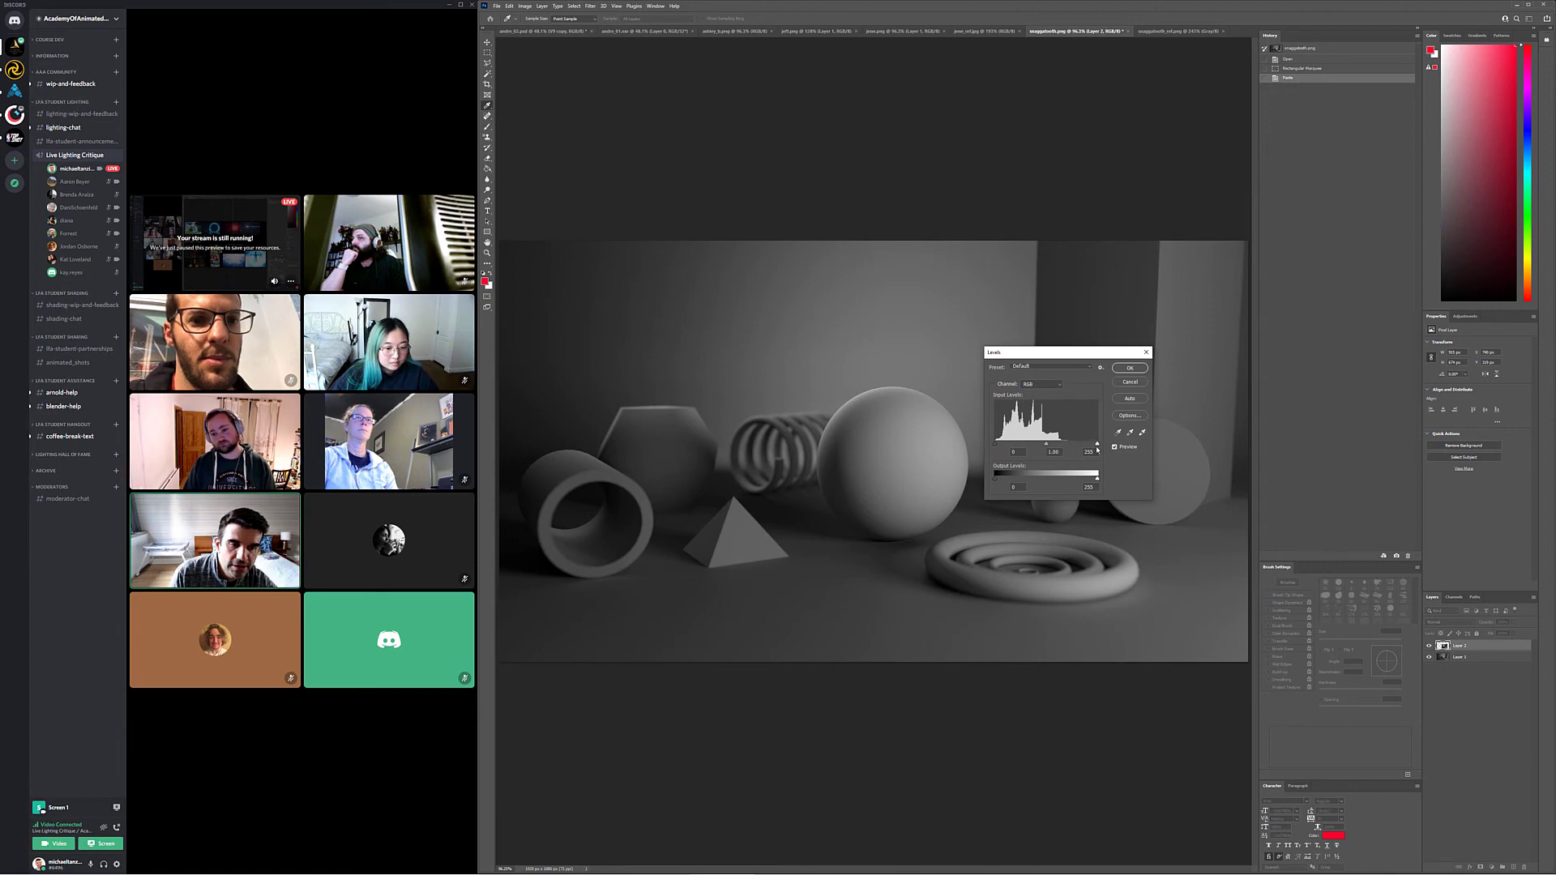
drag(1090, 444, 1071, 450)
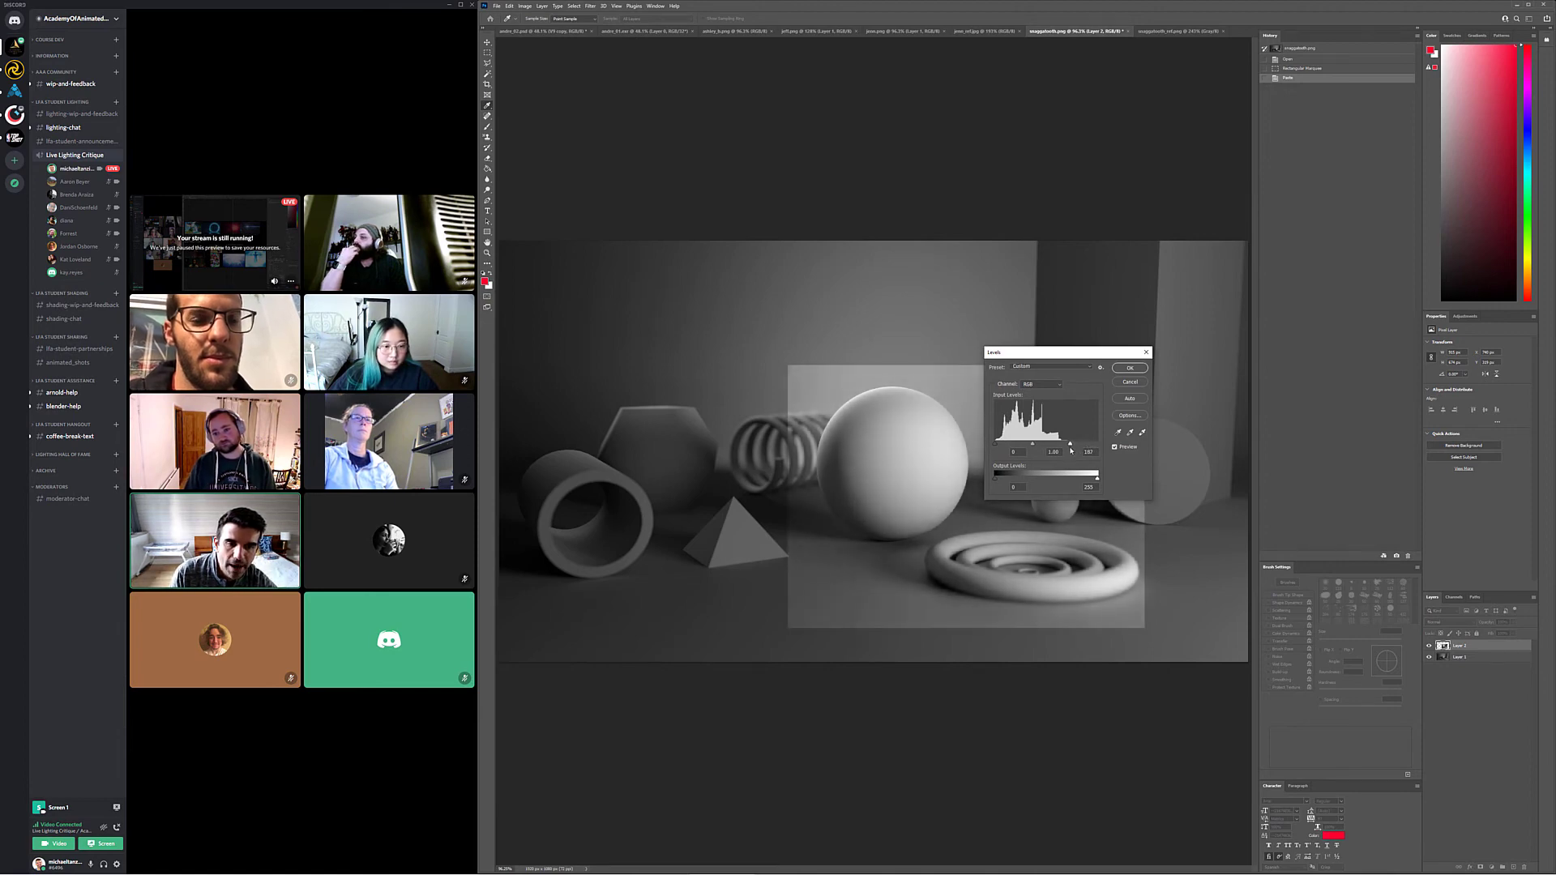
click(1143, 368)
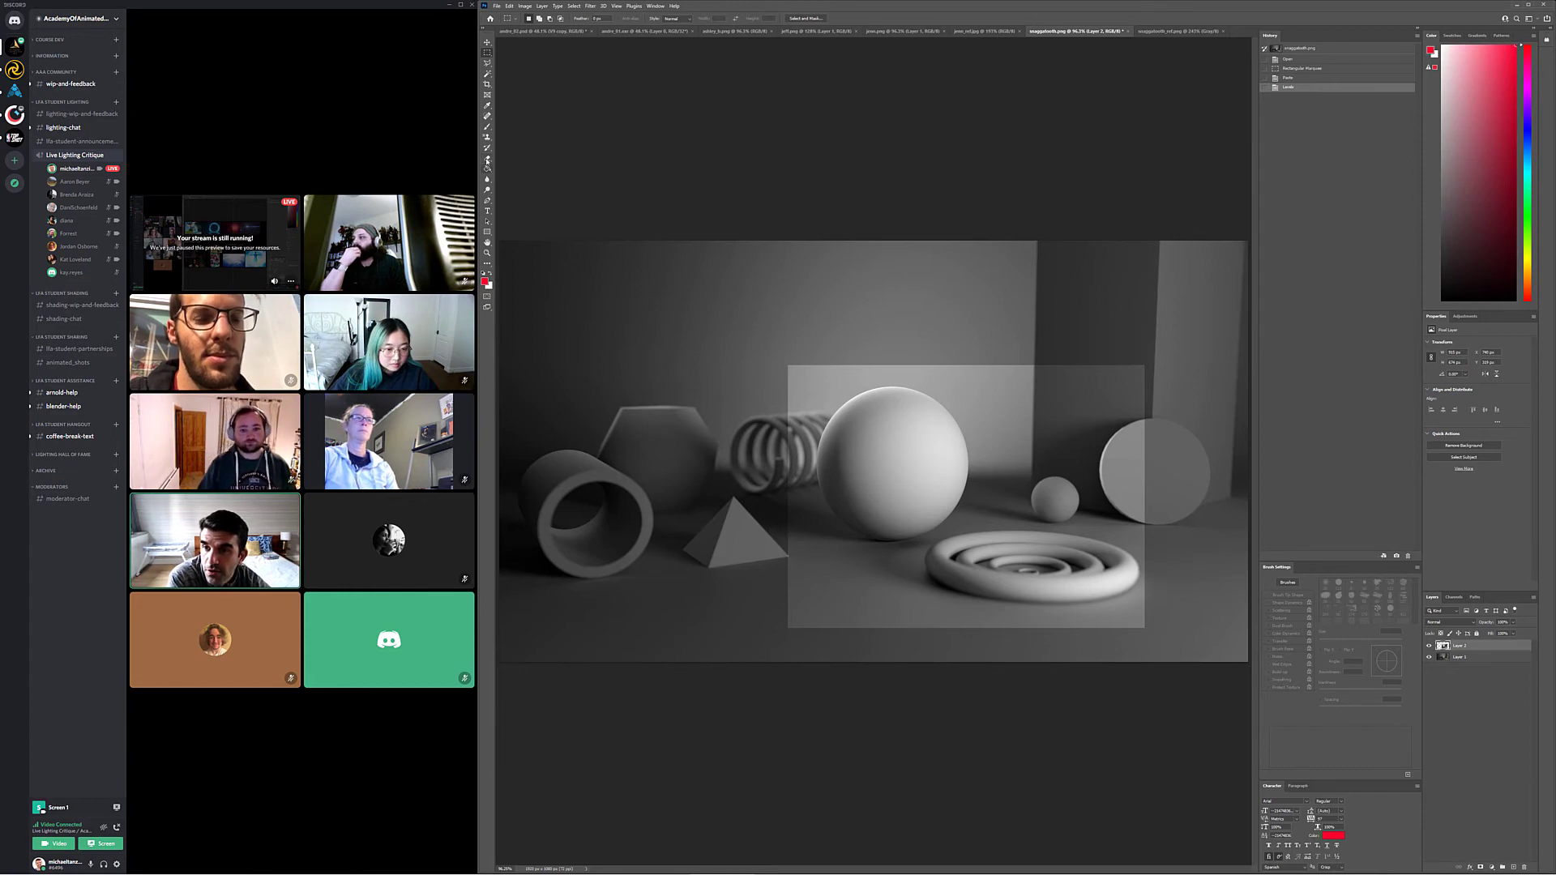
Erase the brightened copy's hard edges over the back wall and column with a large soft eraser, keeping the large sphere bright
click(487, 160)
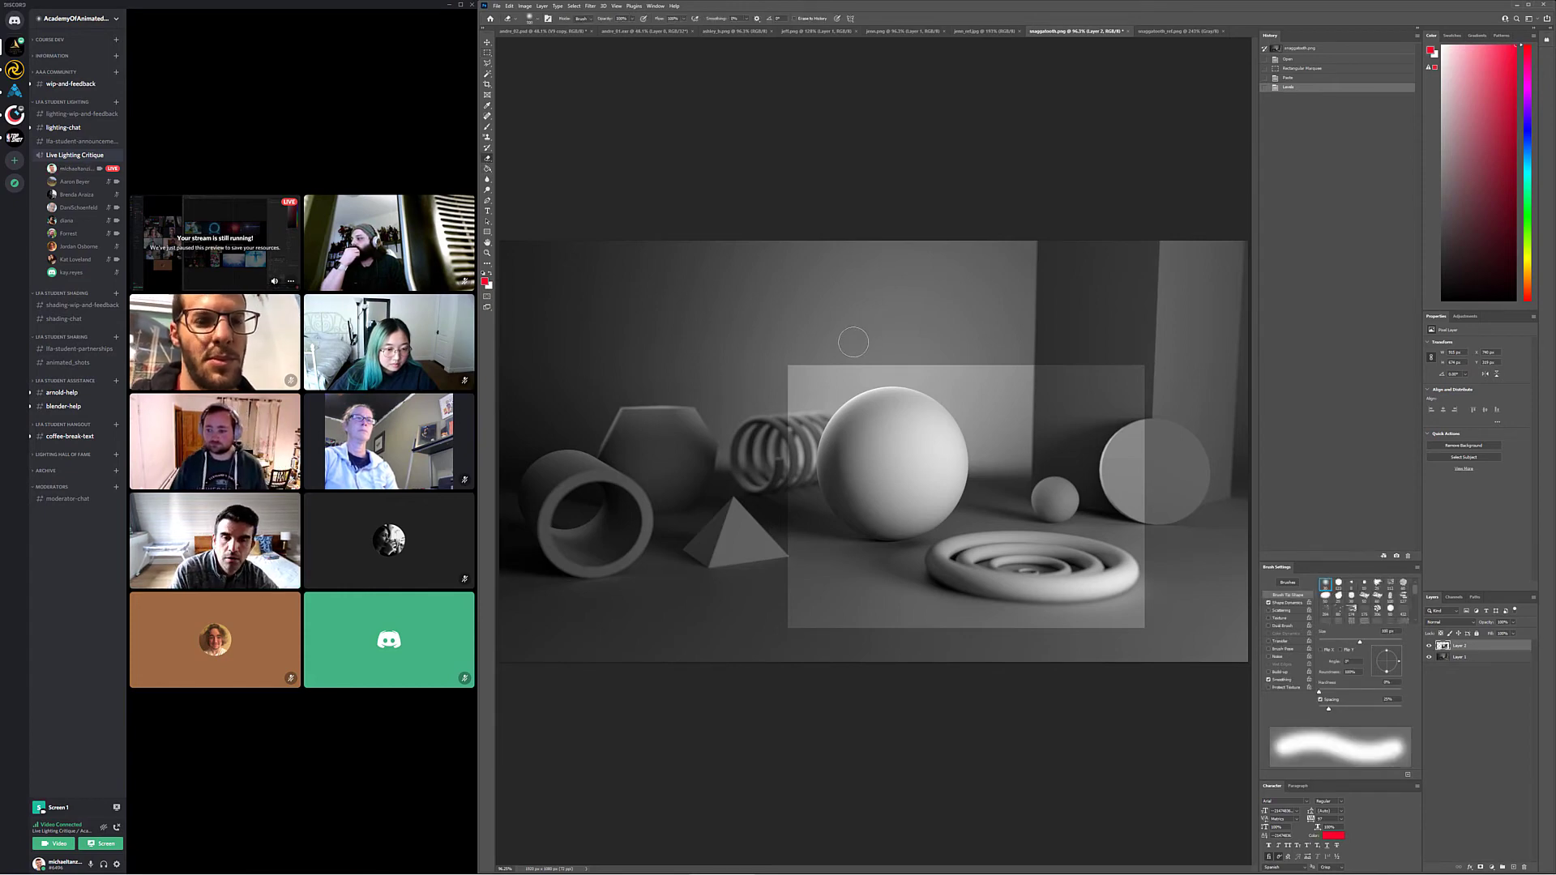
key(bracketright)
key(bracketright)
key(bracketright)
key(bracketright)
key(bracketright)
key(bracketright)
key(bracketright)
key(bracketright)
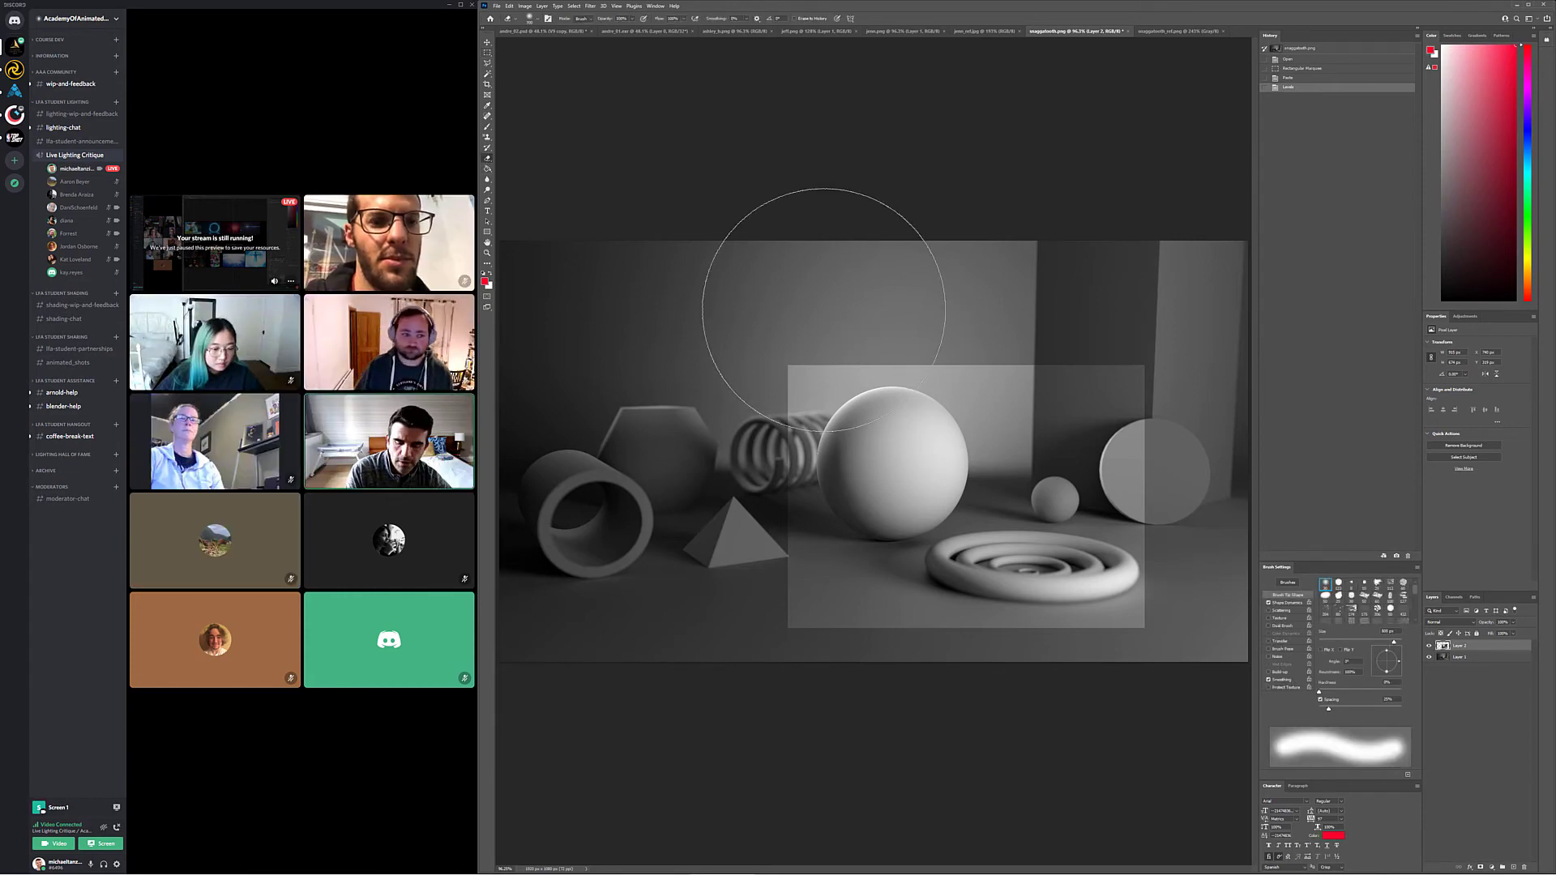
key(bracketleft)
key(bracketleft)
key(bracketleft)
key(bracketleft)
mouse_move(819, 405)
mouse_down()
mouse_move(752, 461)
mouse_move(769, 585)
mouse_move(1192, 585)
mouse_move(1129, 359)
mouse_move(1073, 369)
mouse_move(903, 270)
mouse_move(819, 285)
mouse_up()
drag(961, 312, 968, 306)
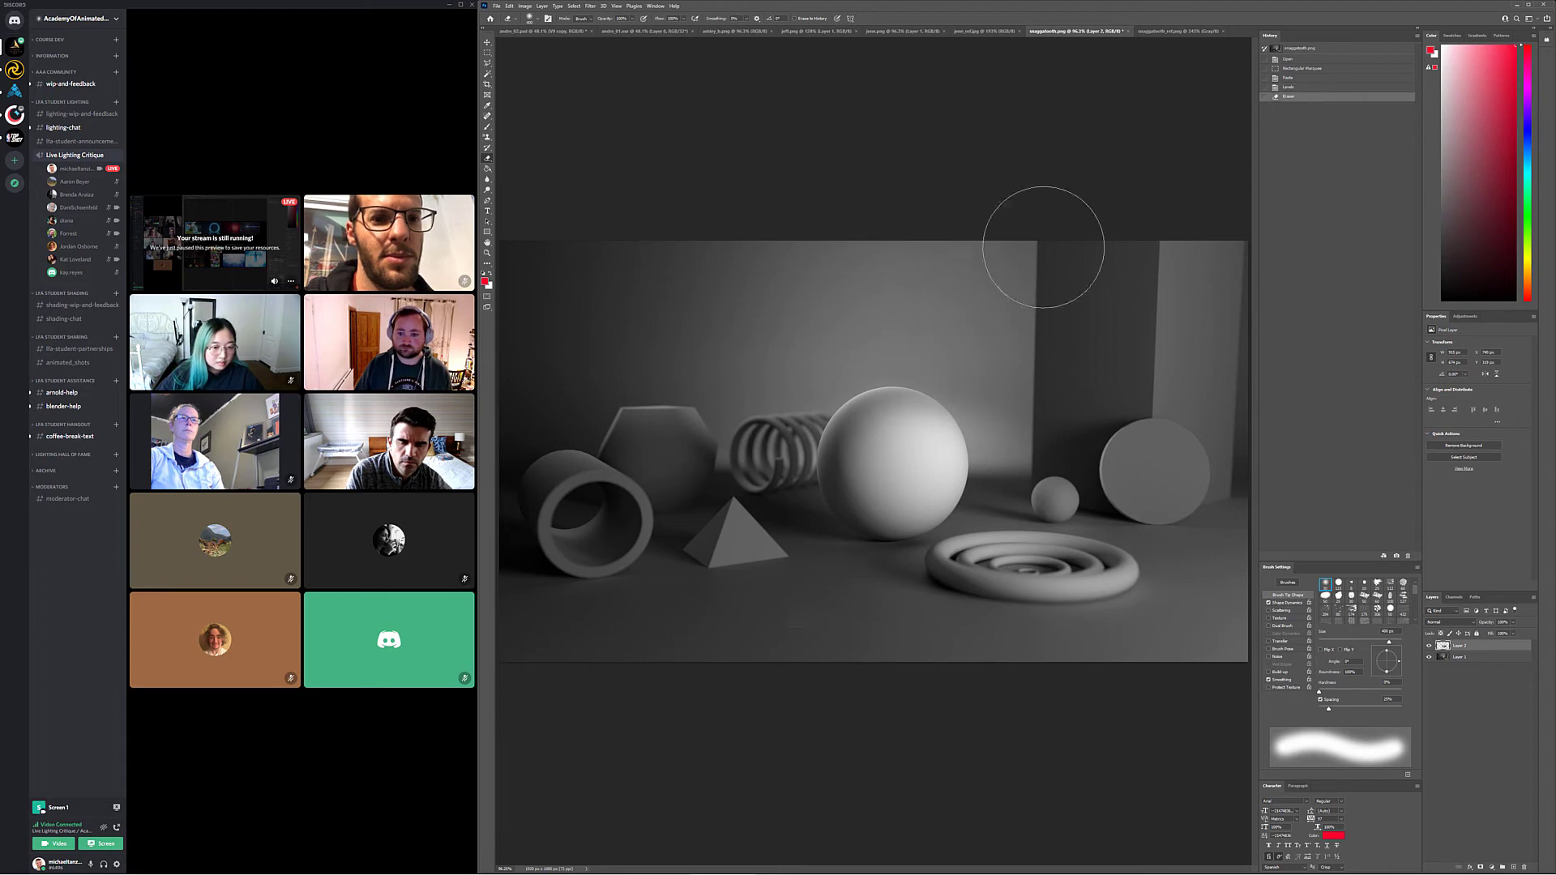
click(1130, 362)
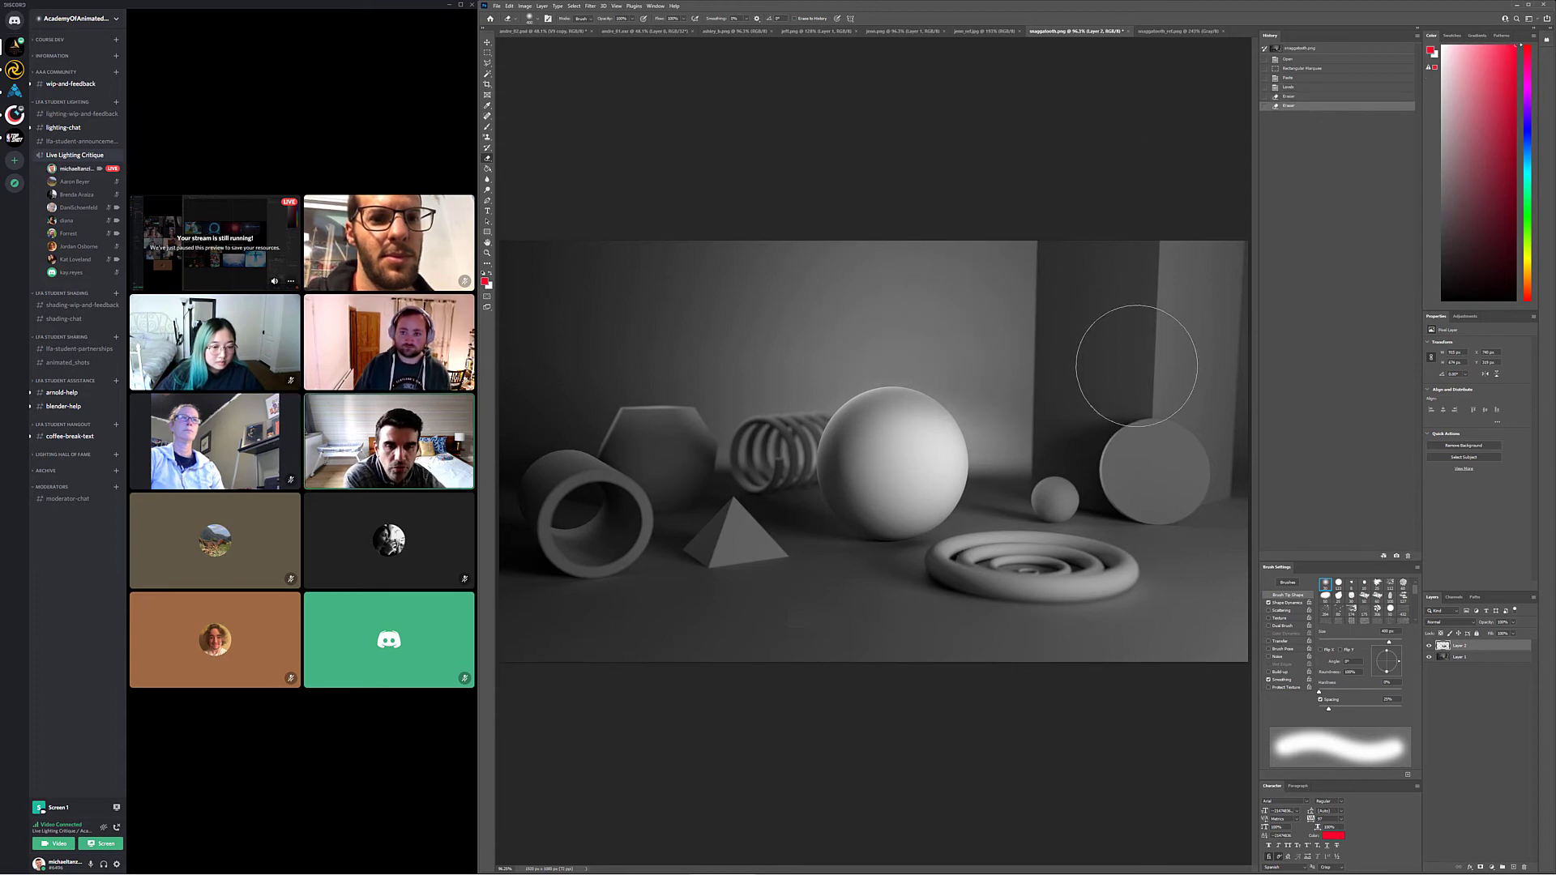
click(1042, 261)
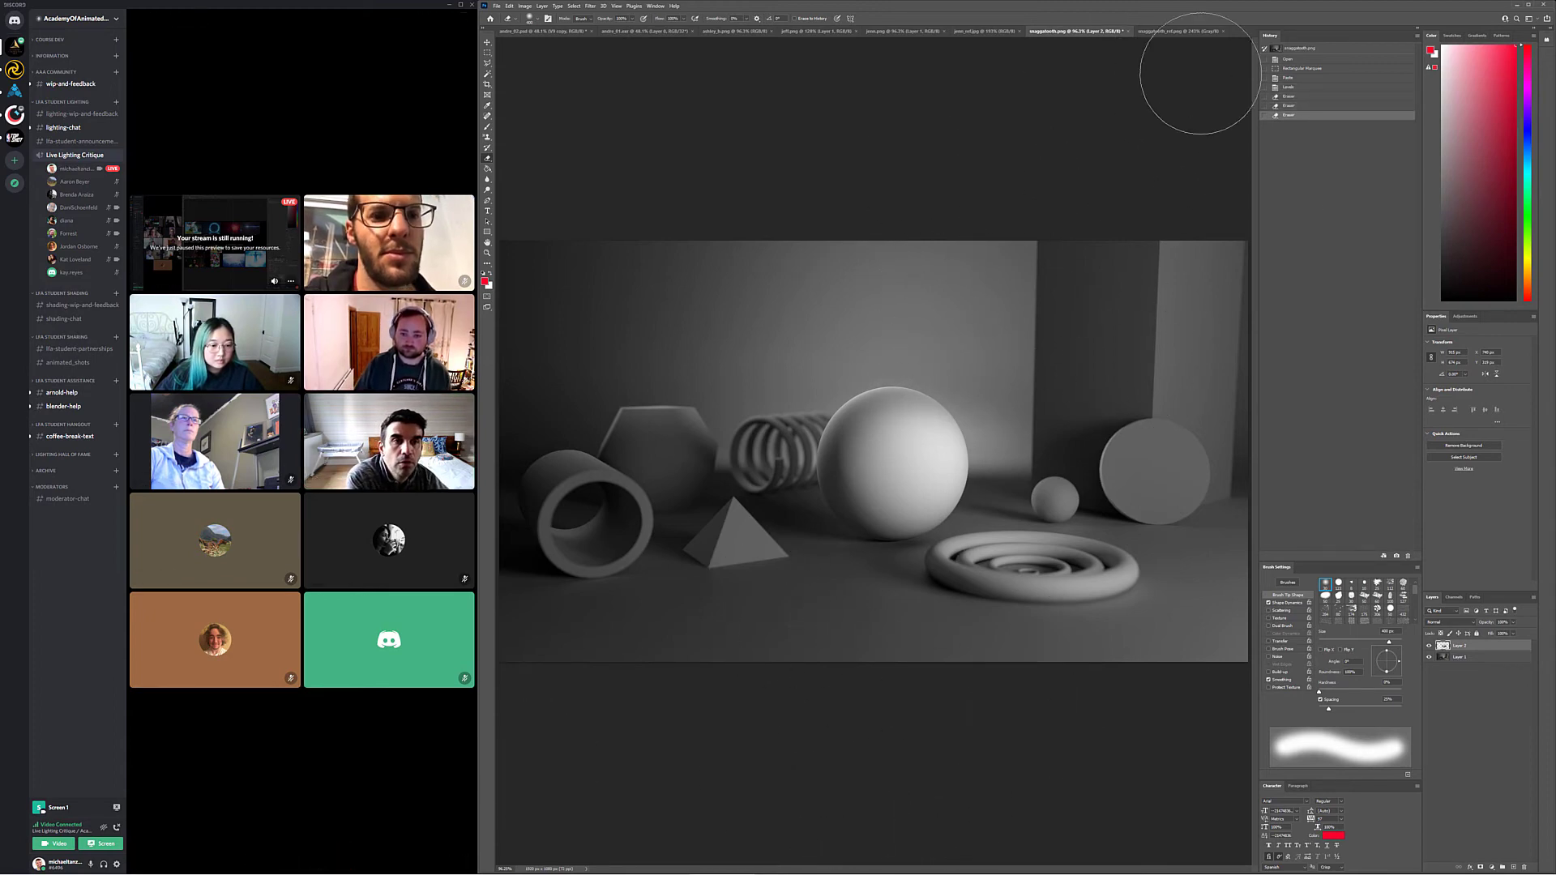
Compare the retouched render with the boy reference, and erase a little more of the brightened copy over the dark column
click(1178, 31)
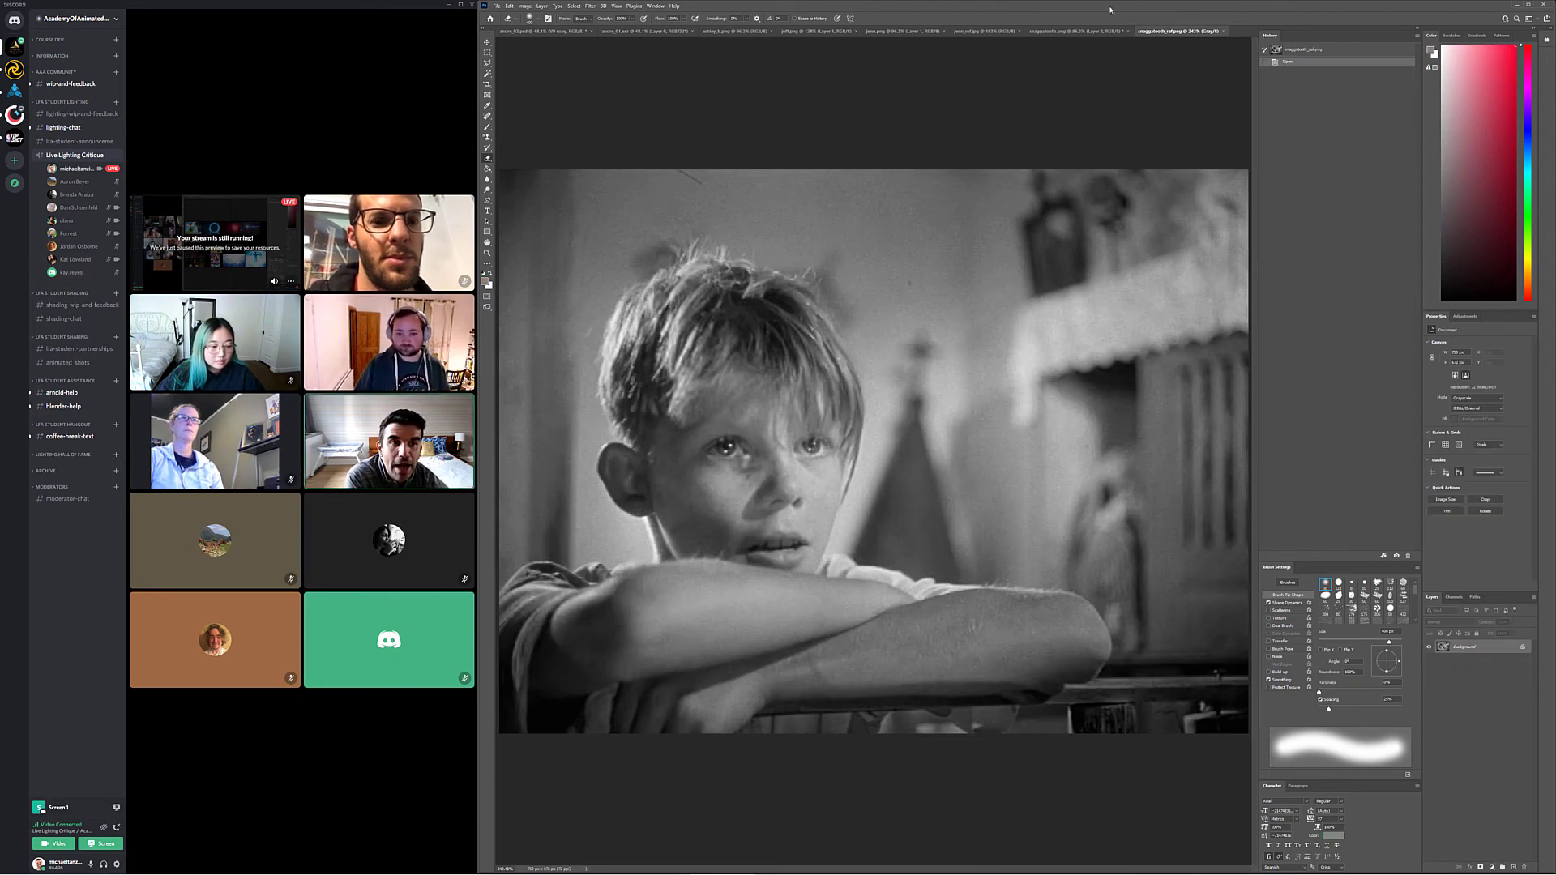
click(1078, 30)
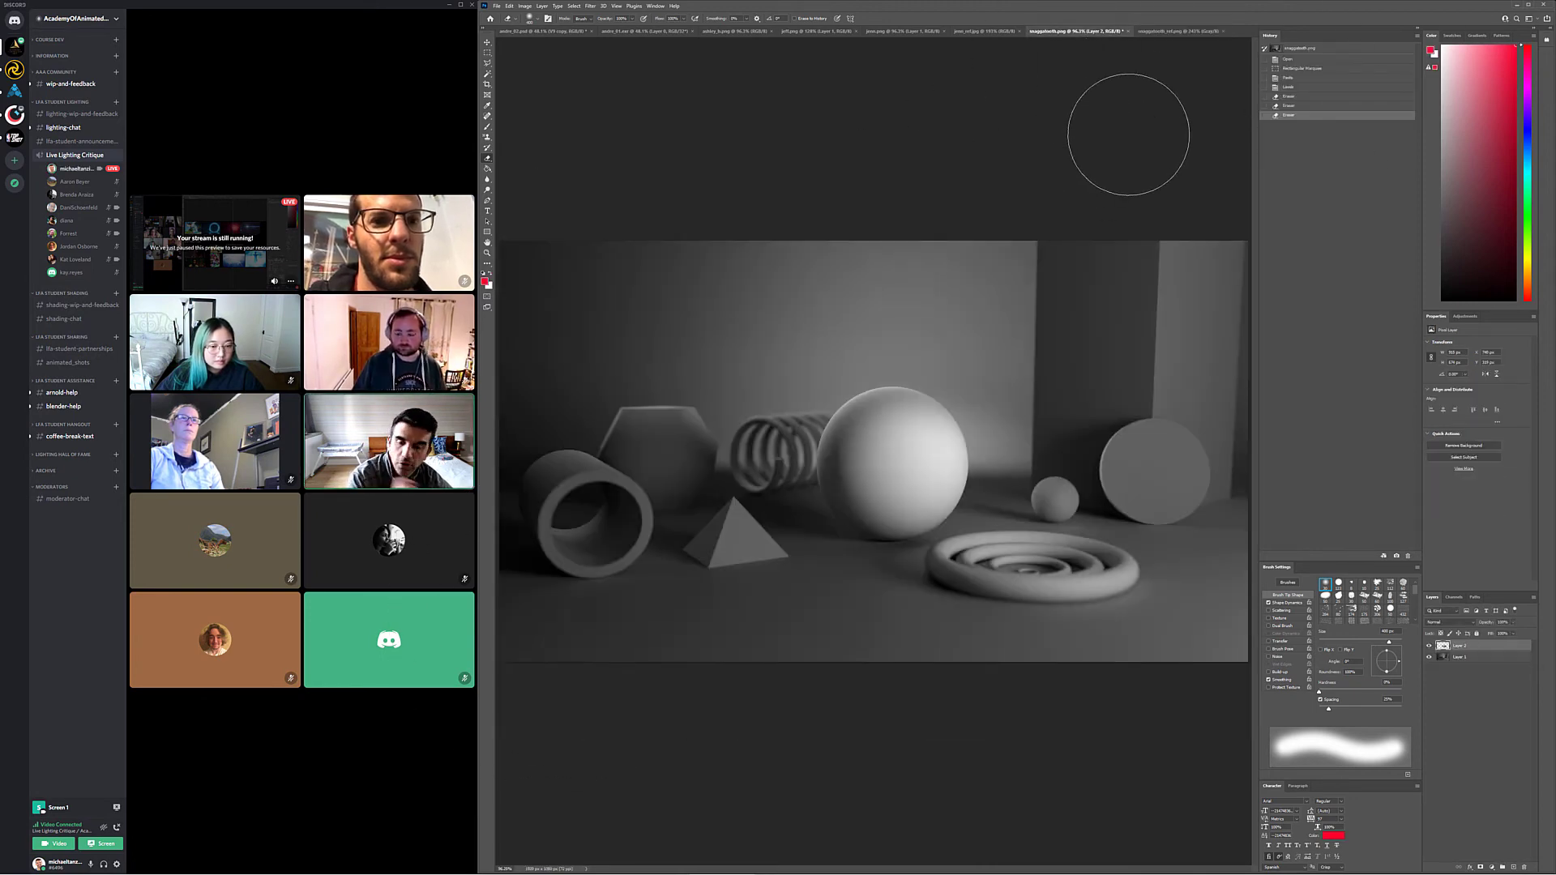
right_click(1071, 434)
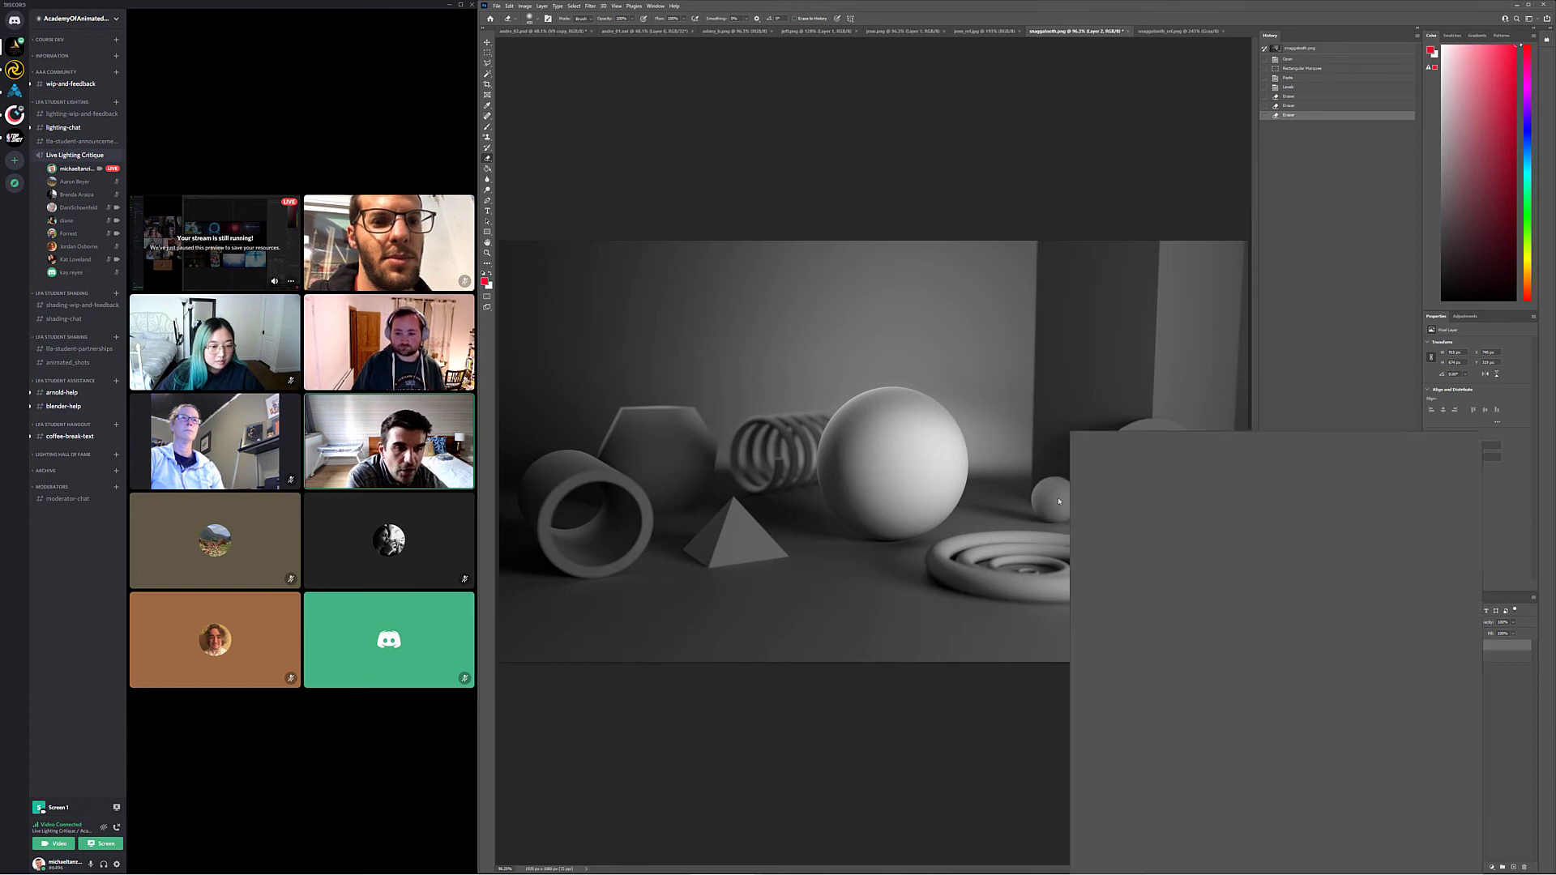
click(1104, 367)
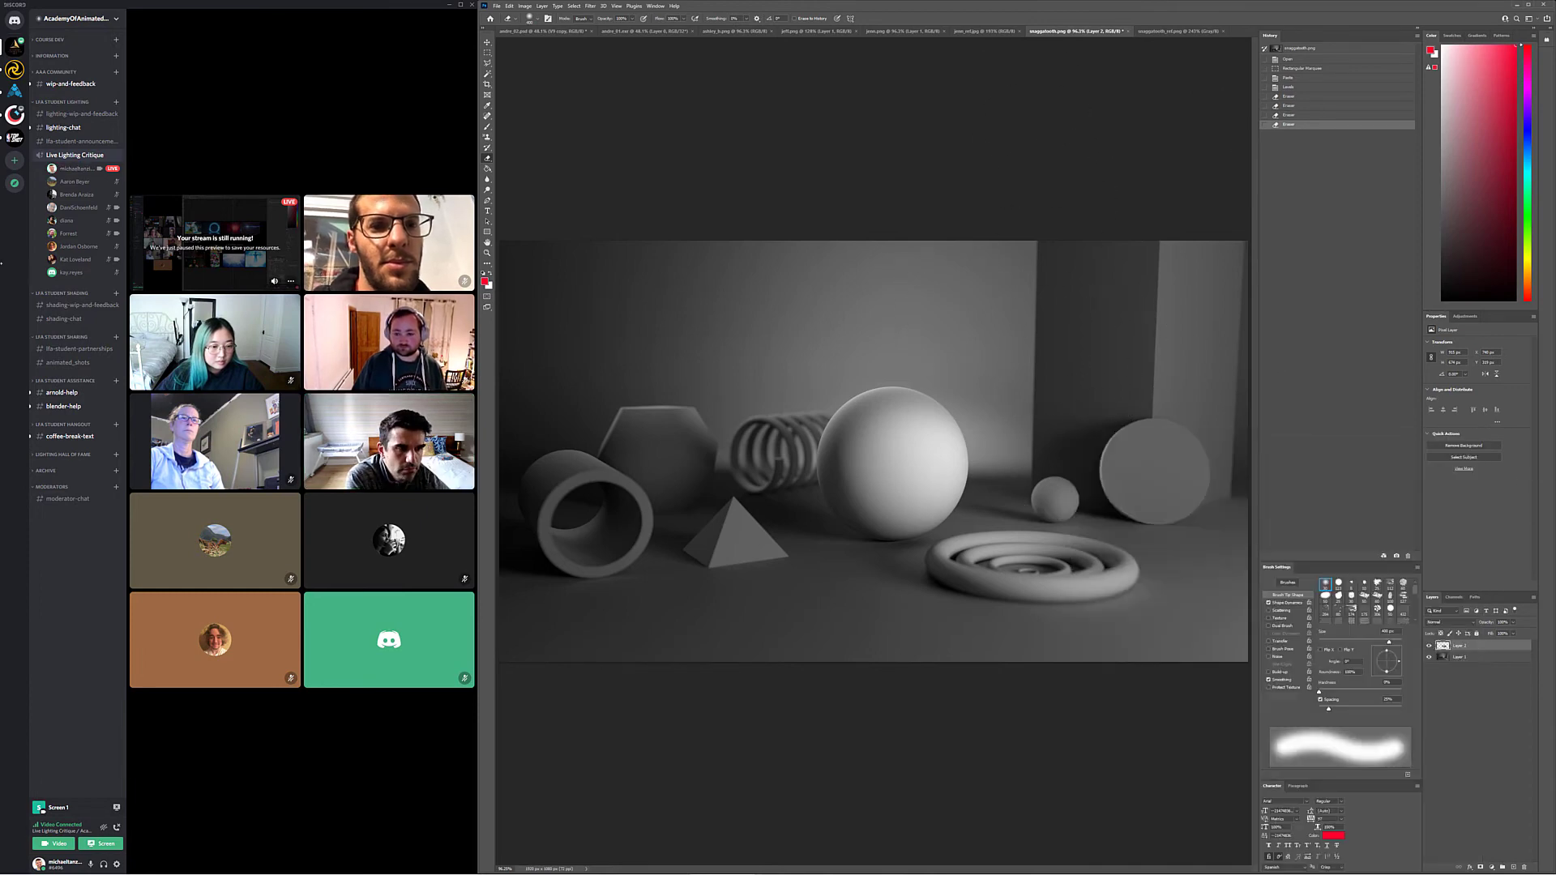
Mark the upper edge of the back cylinder and the height of the dark column with thin red brush strokes
click(487, 127)
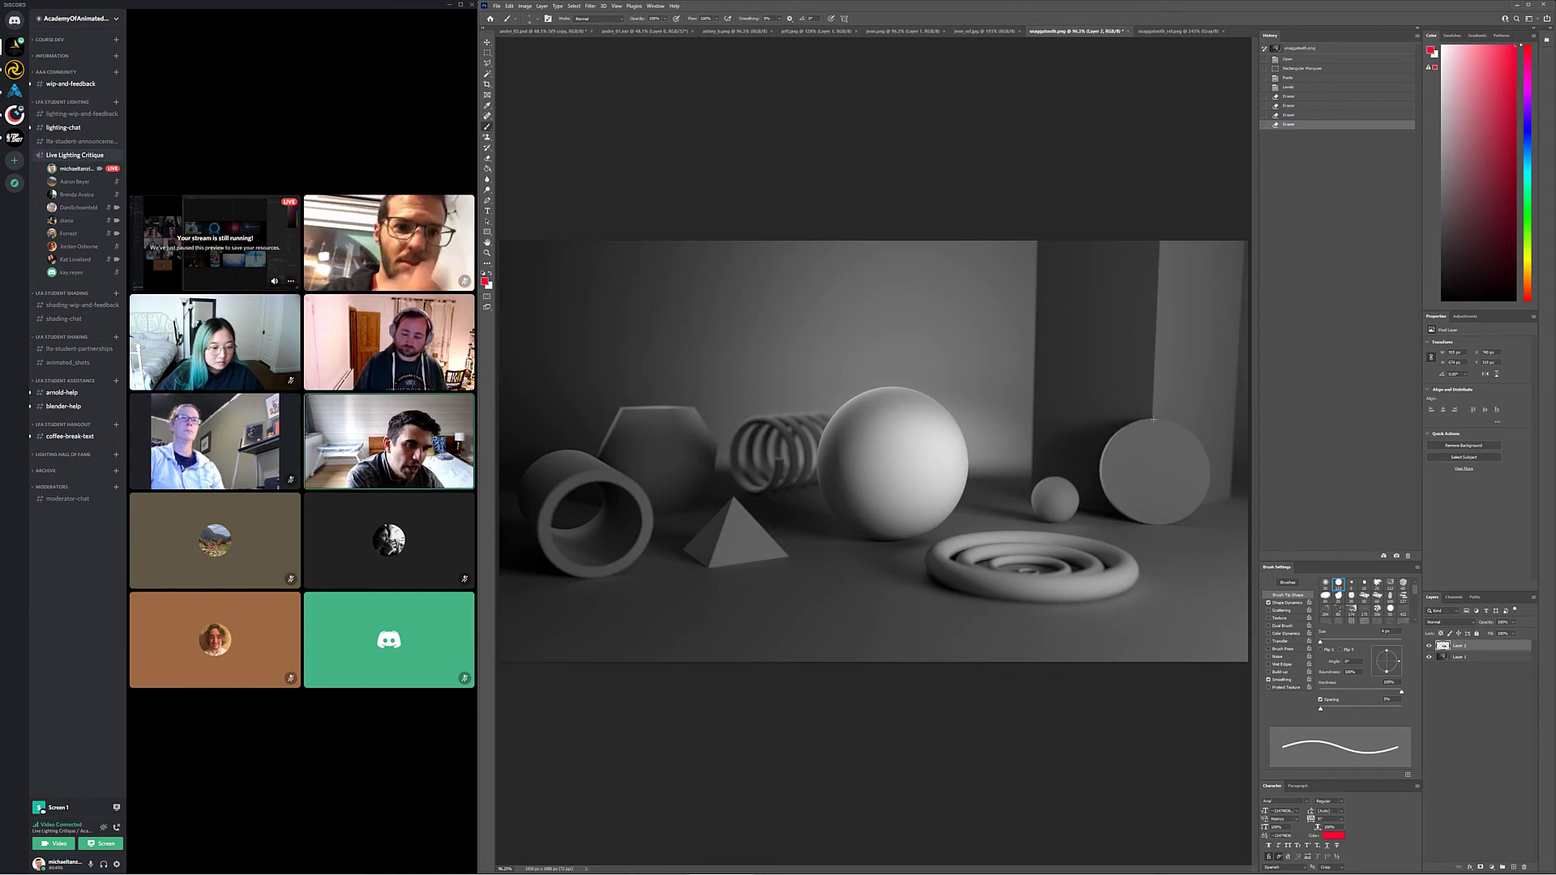
drag(1110, 419, 1038, 444)
drag(1102, 272, 1117, 253)
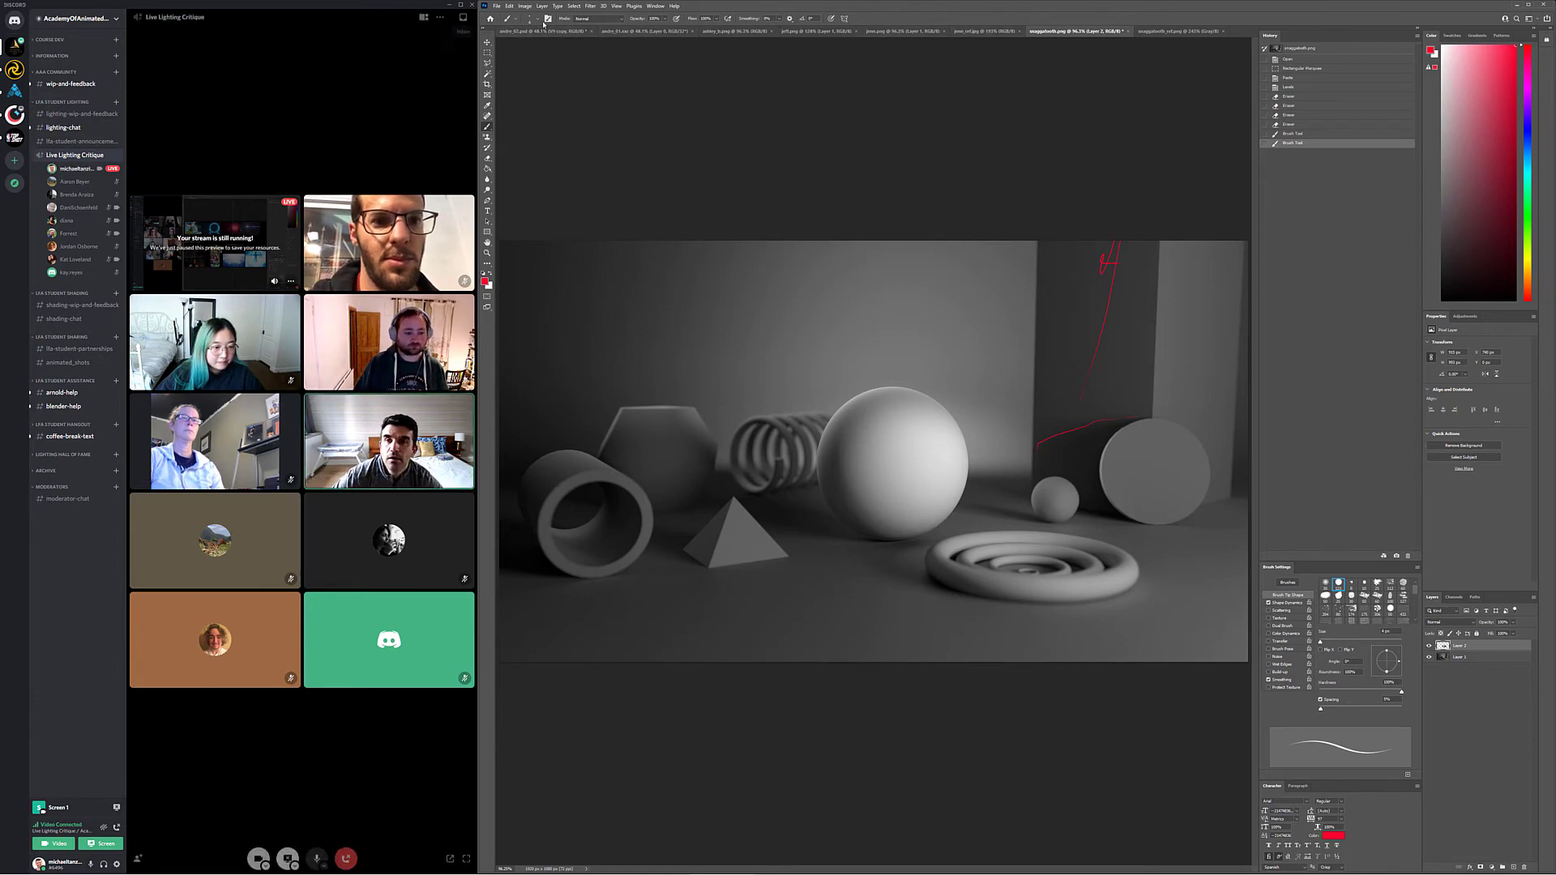
Switch to the coffee shop scene, collapse the History panel, and hide the paint-over layers down to the base render
mouse_move(476, 433)
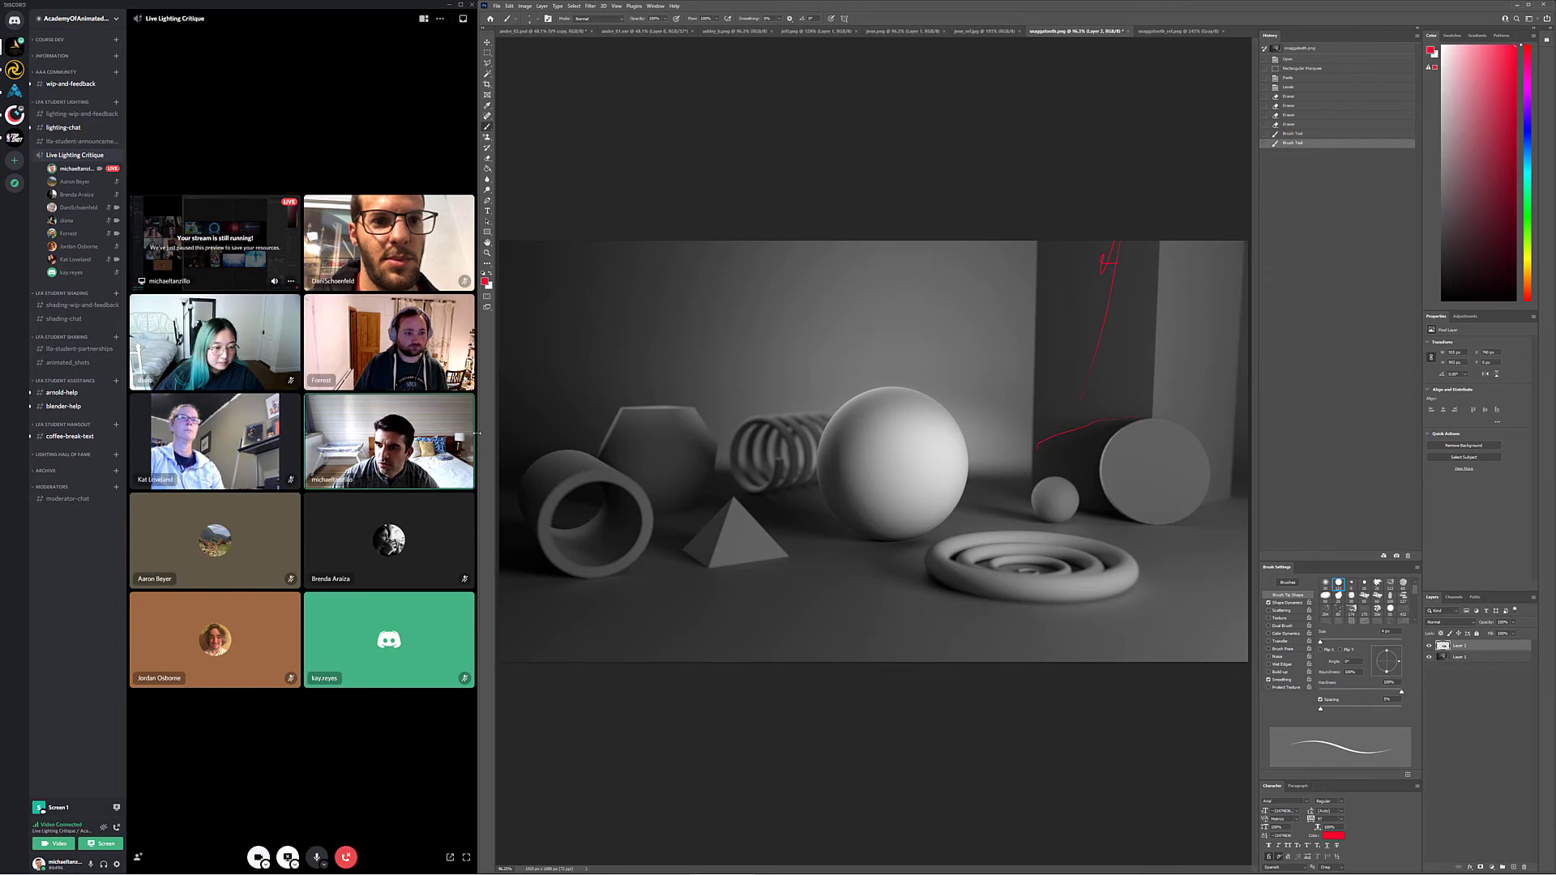
key(ctrl+Tab)
key(ctrl+Tab)
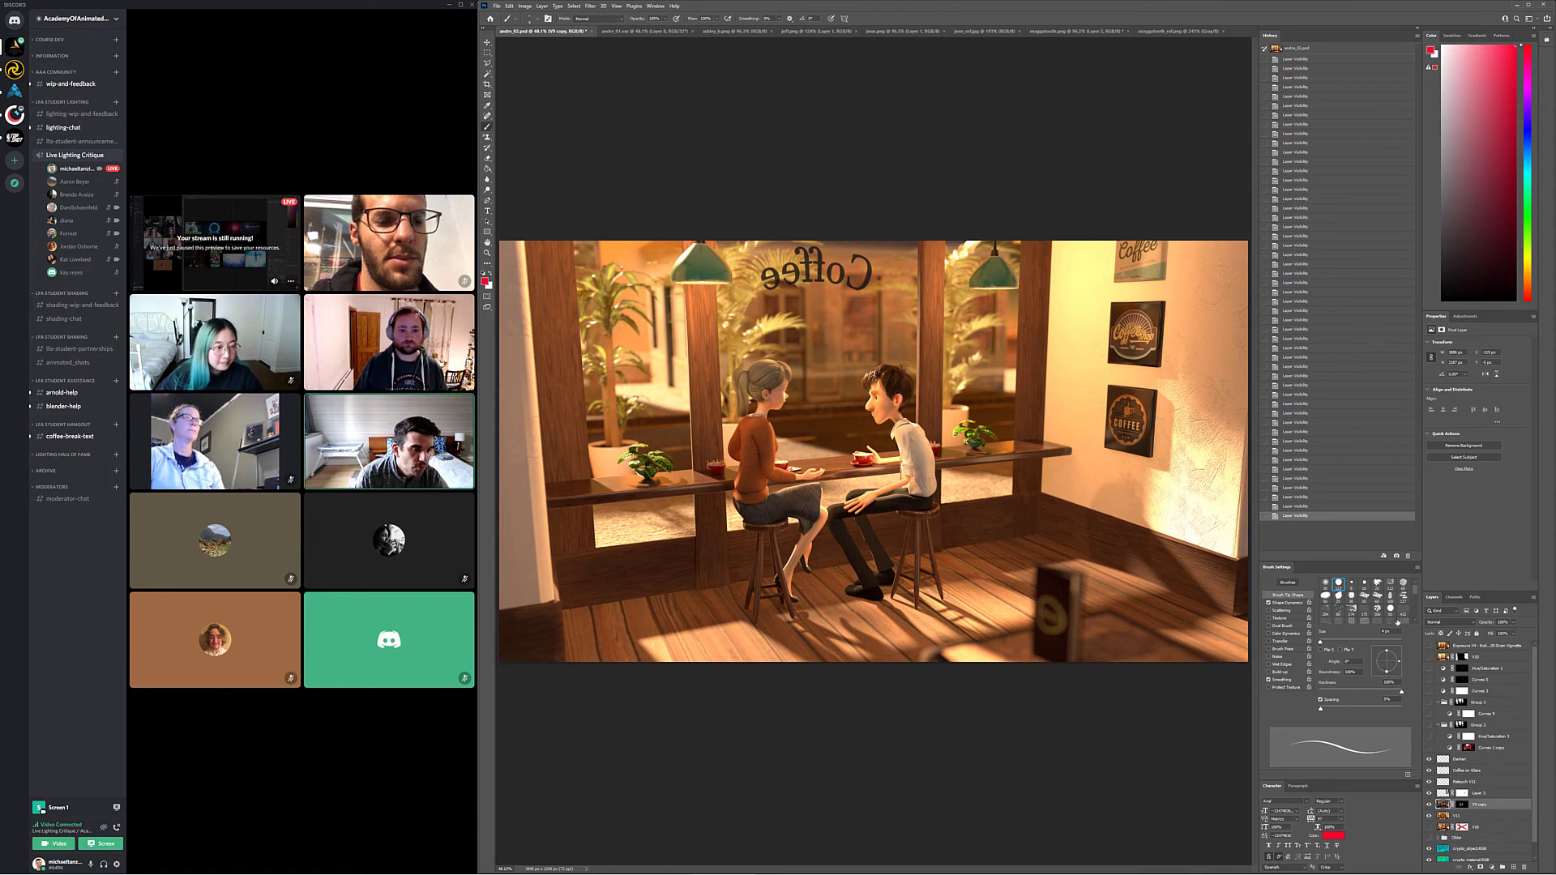
click(1415, 33)
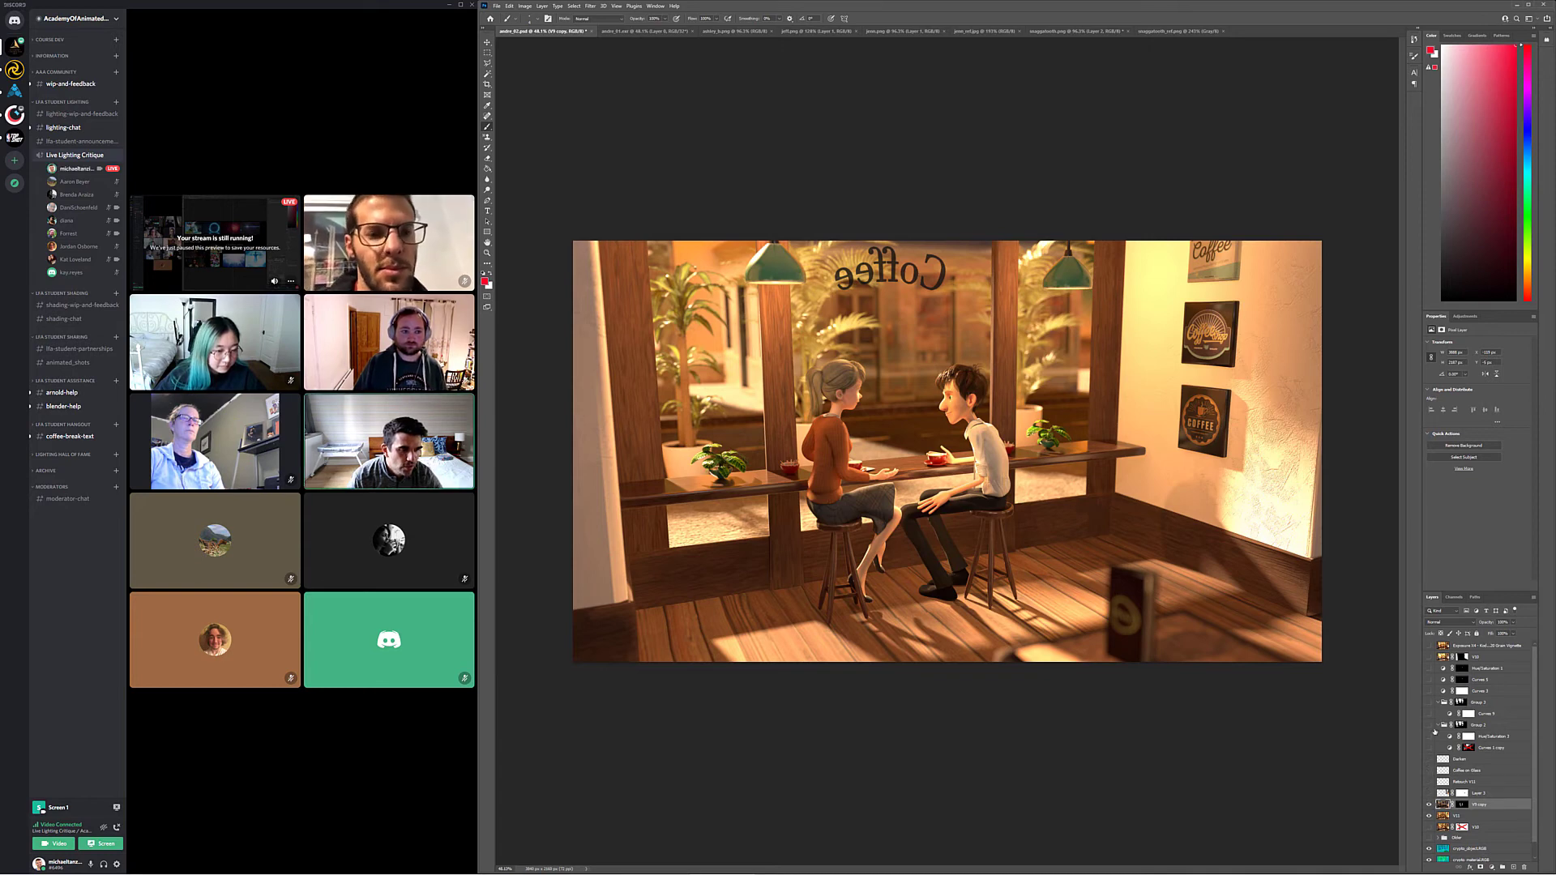
click(1428, 804)
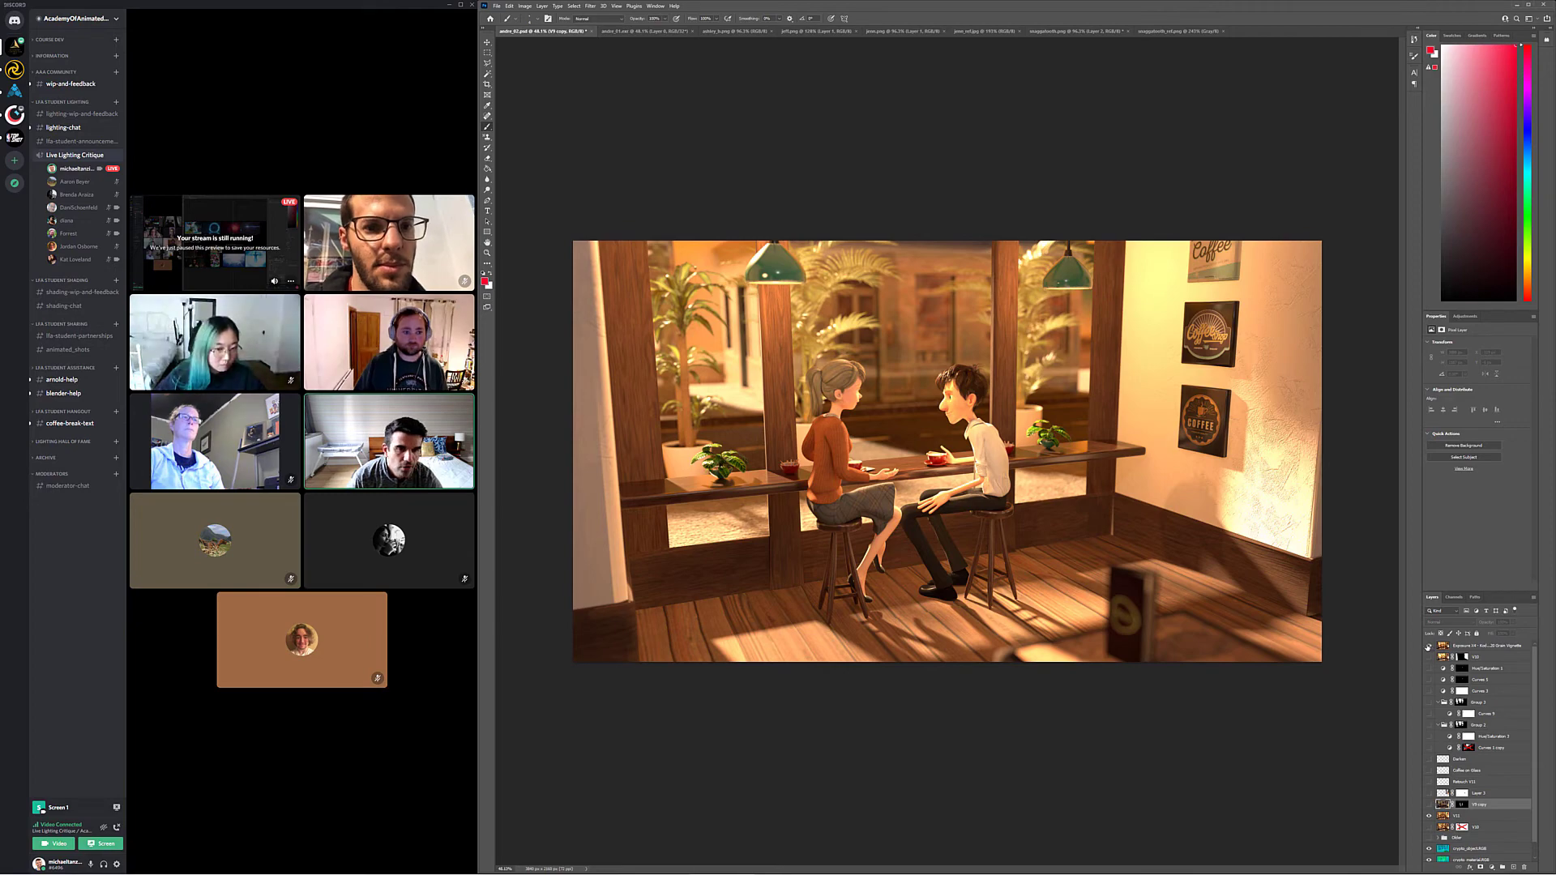
Compare the topmost vignette version of the coffee shop with the base render by repeatedly toggling its visibility, leaving it hidden
click(1429, 646)
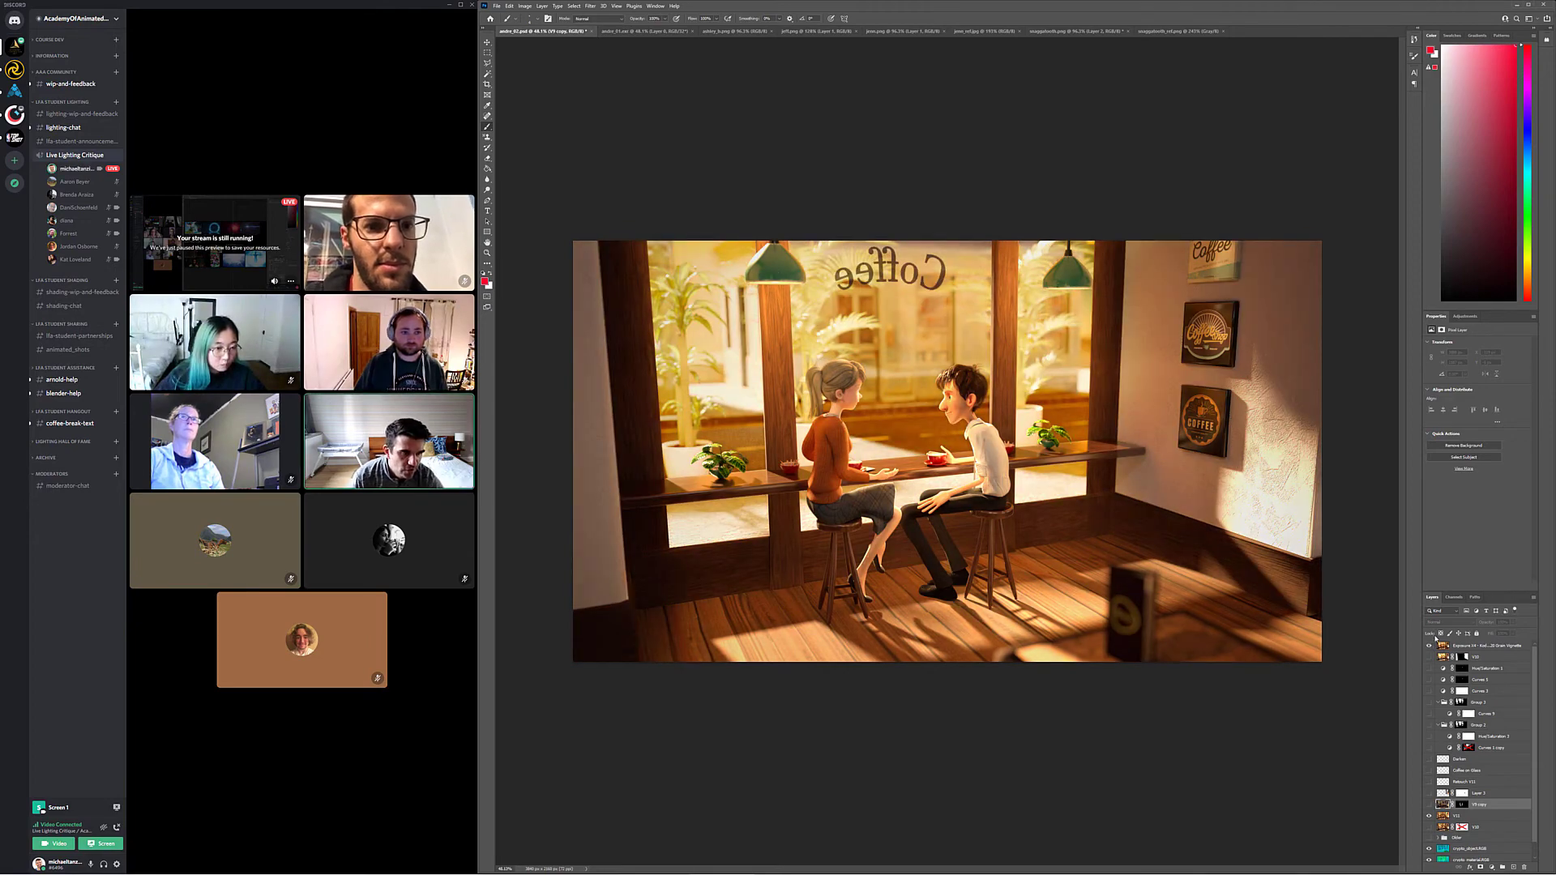
click(1429, 645)
click(1430, 646)
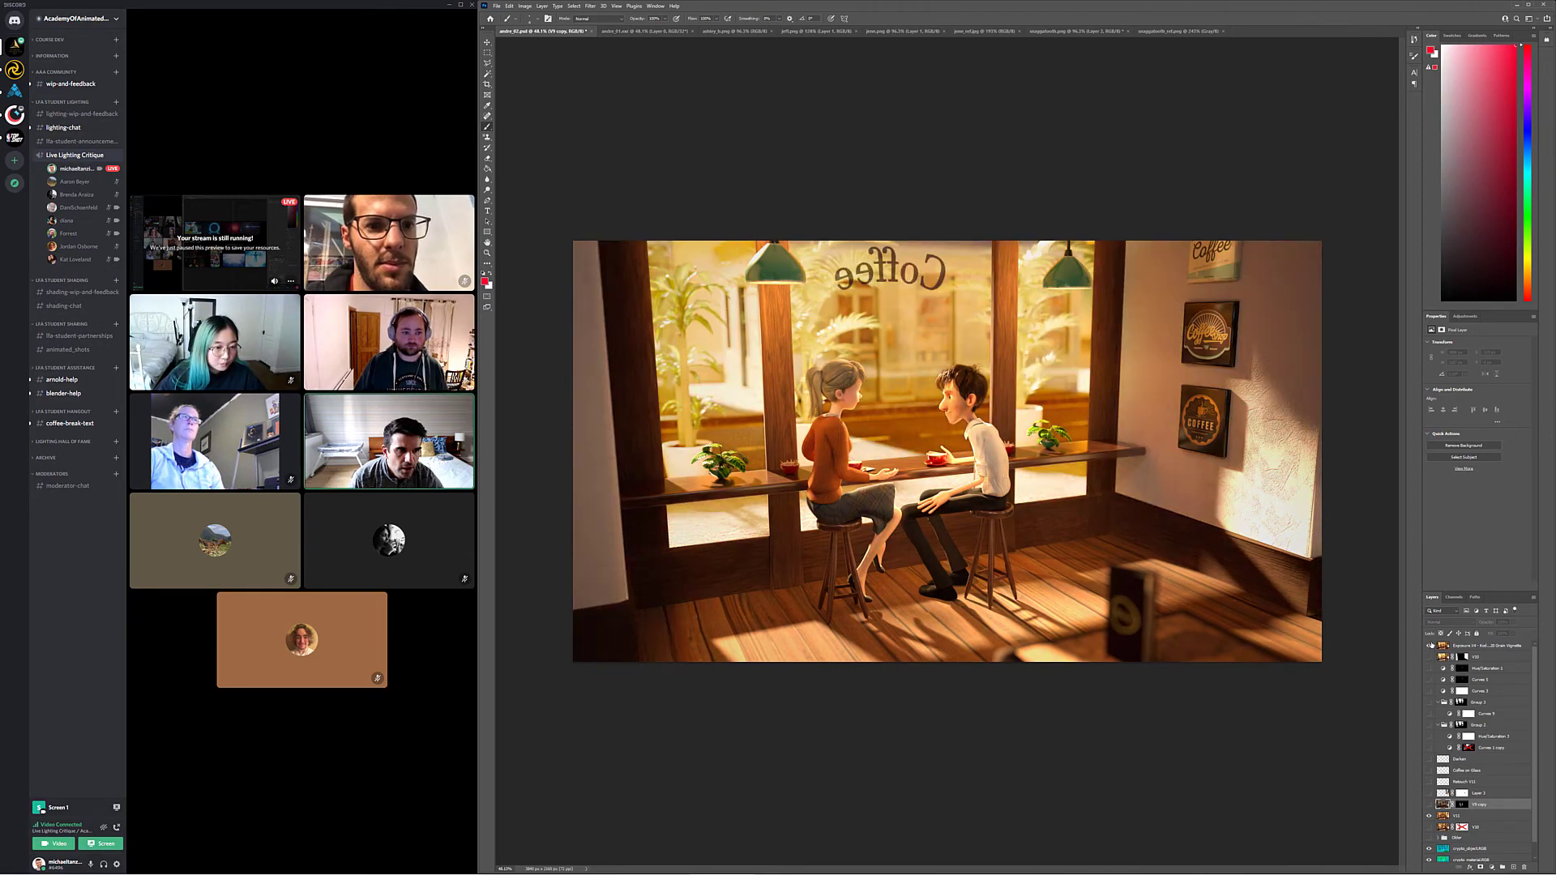
click(1430, 646)
click(1430, 646)
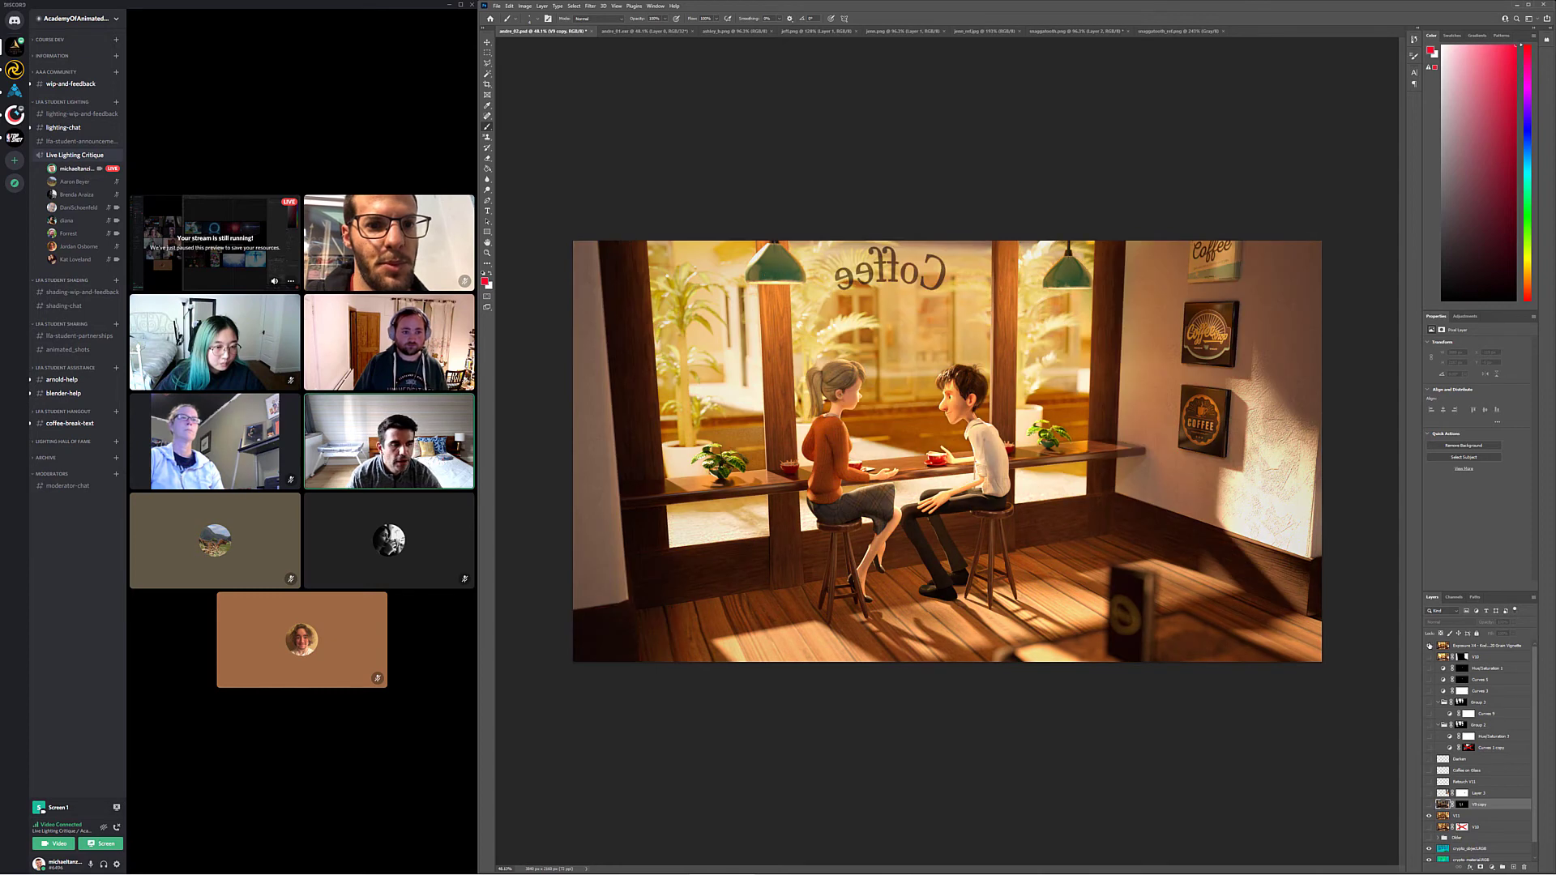
click(1429, 645)
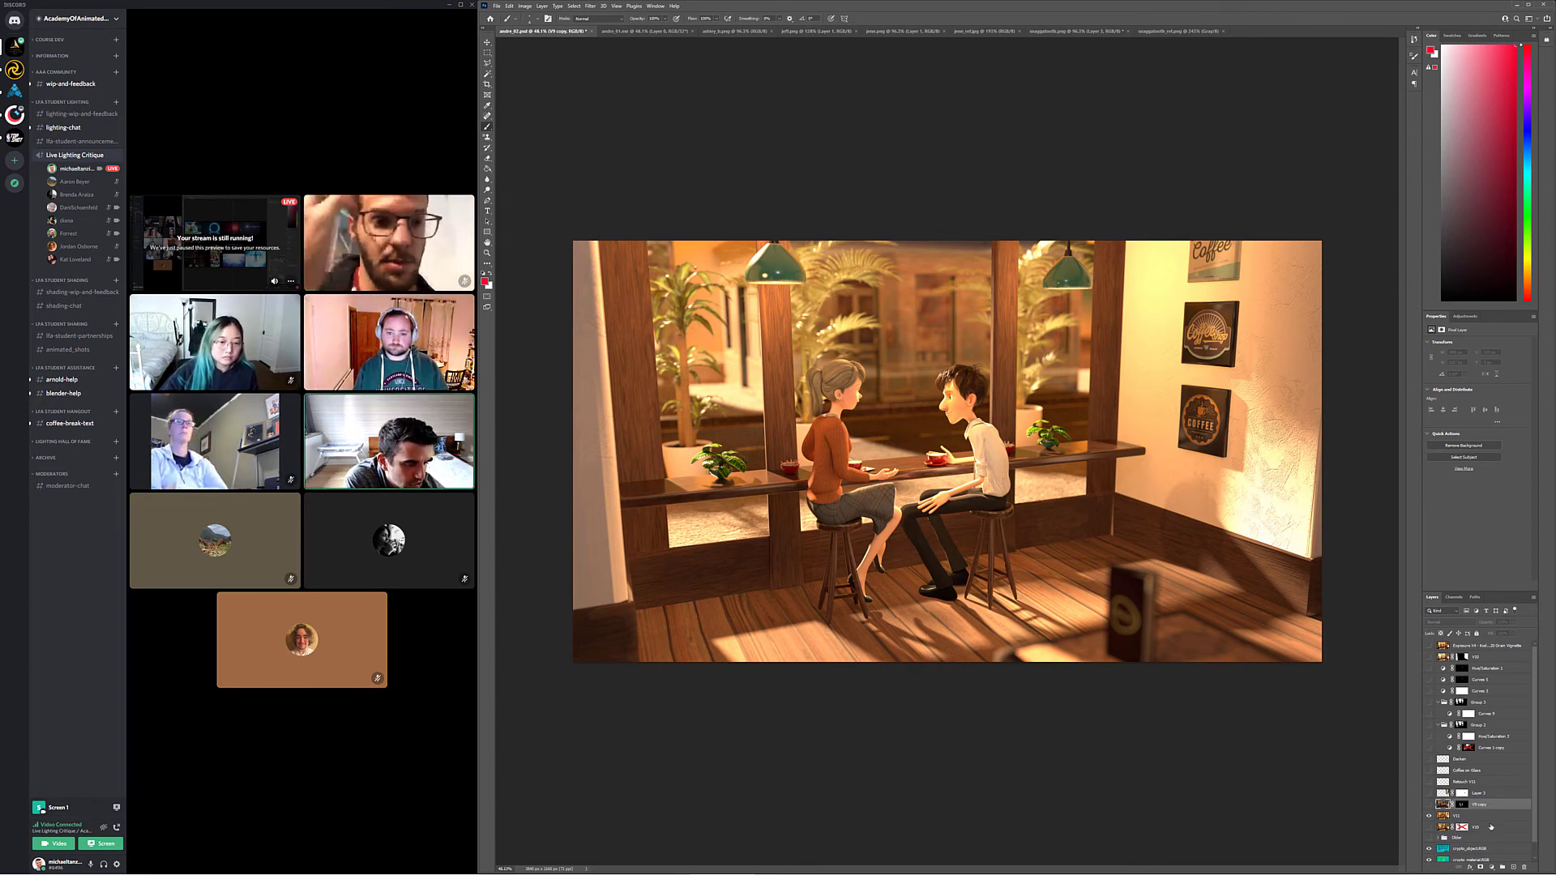
Compare the coffee shop render with and without the selected masked copy layer by toggling its visibility twice
click(1430, 805)
click(1429, 805)
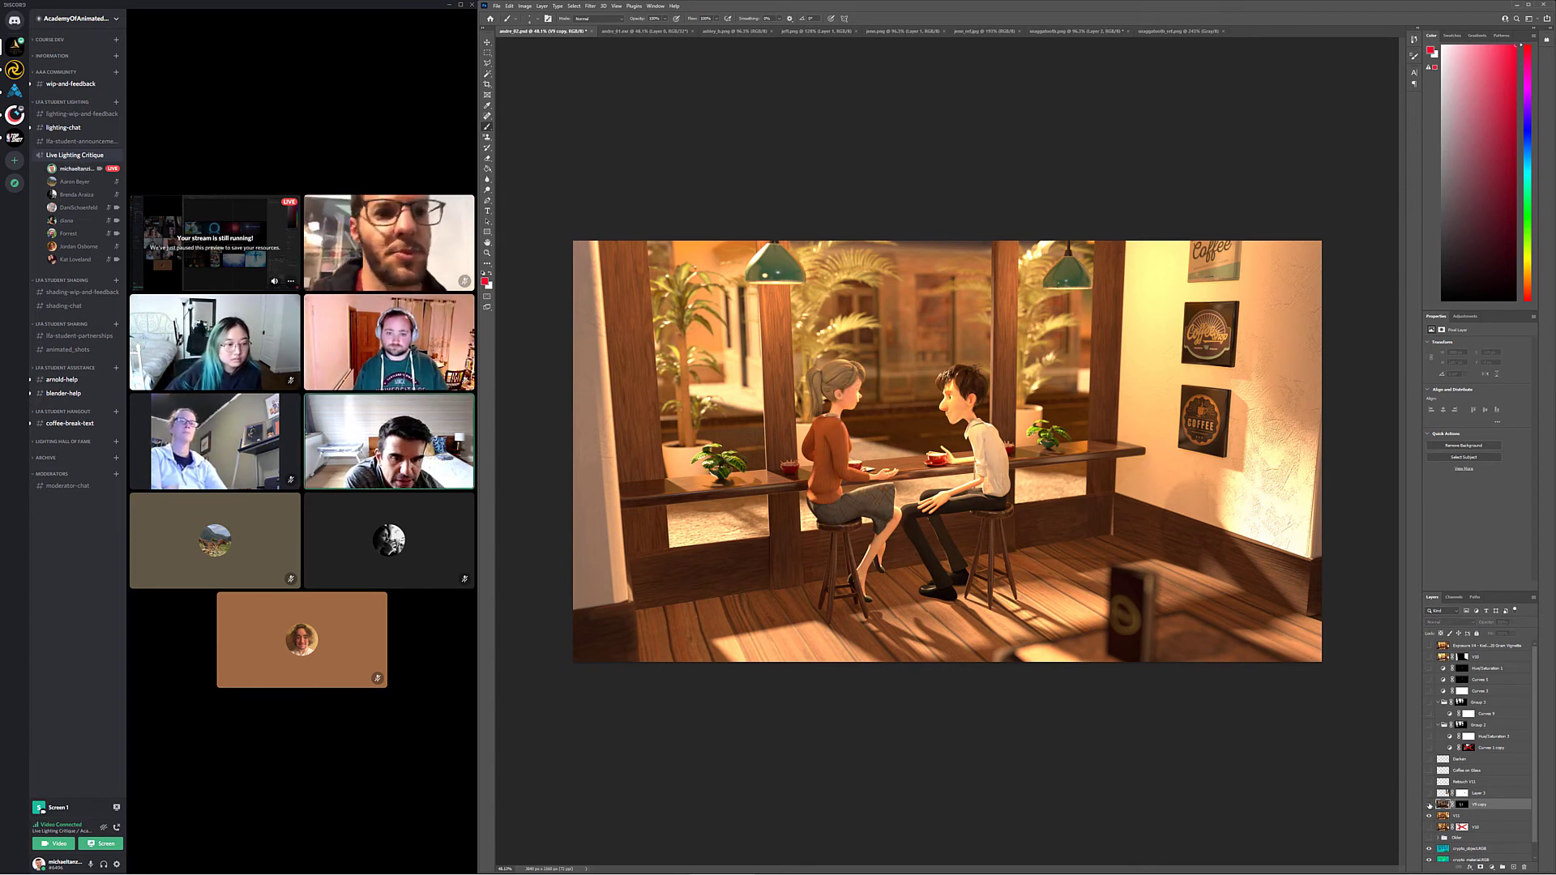
click(1429, 804)
click(1430, 804)
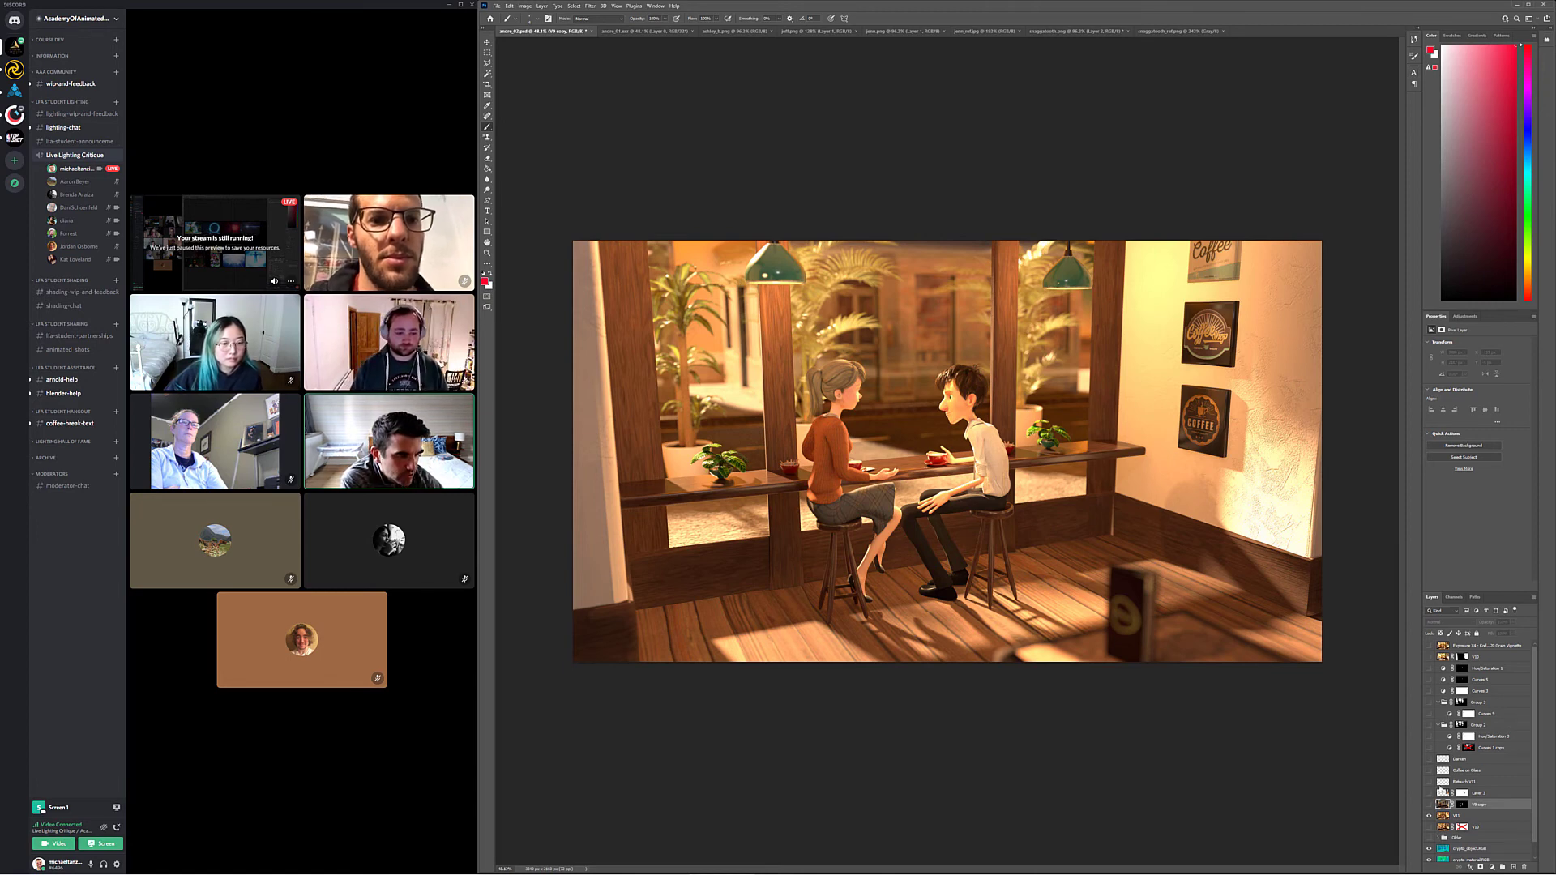
Show the masked copy layer and the paint-over layers above it one by one, including the coffee lettering on the glass
click(1429, 794)
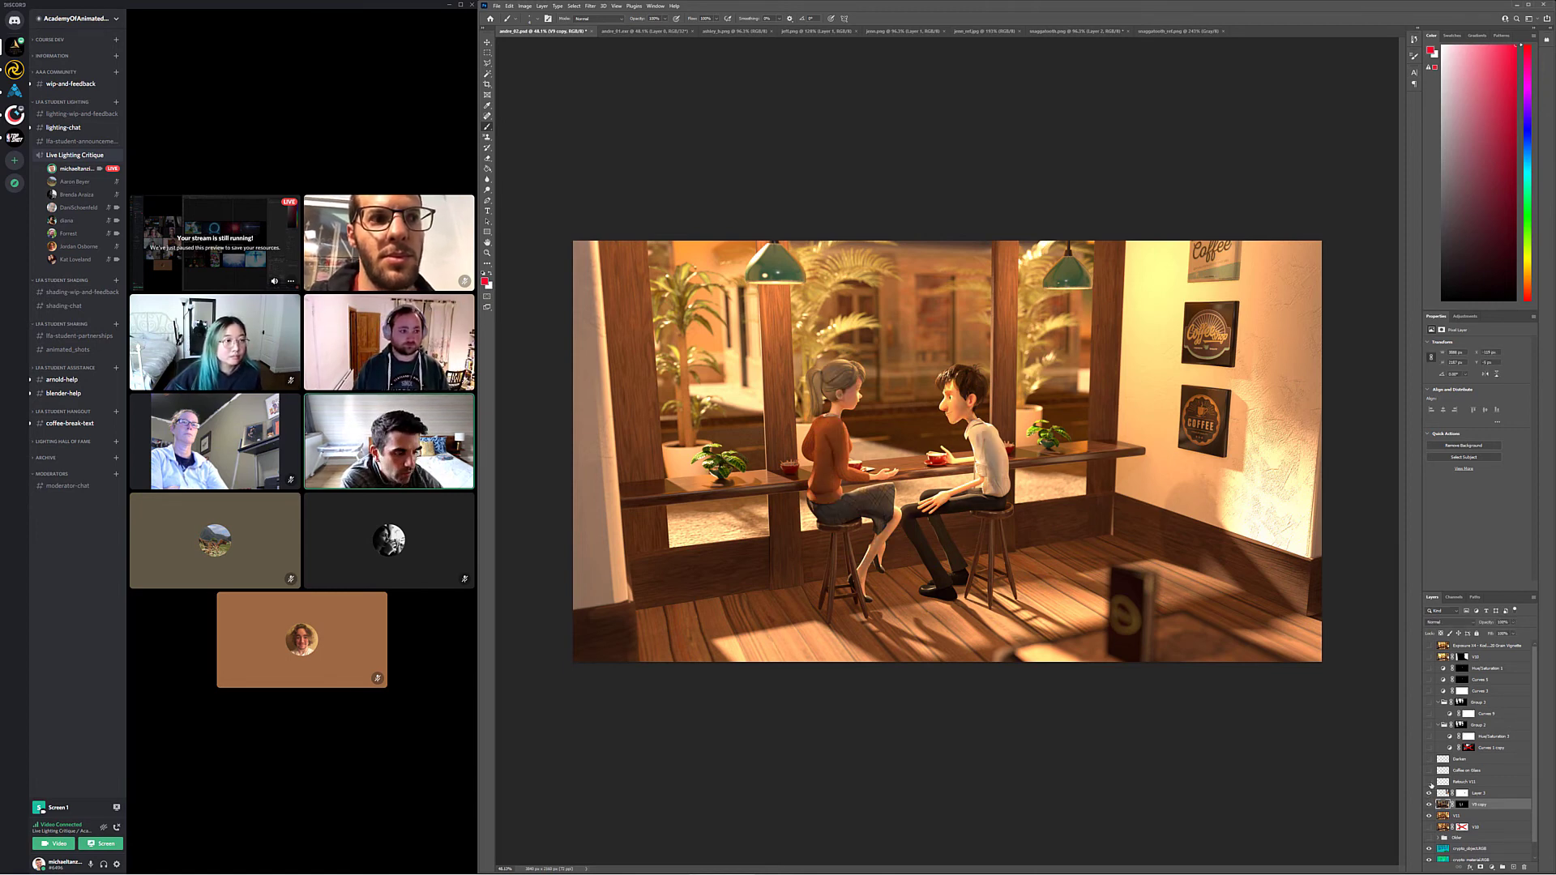
click(1429, 781)
click(1429, 769)
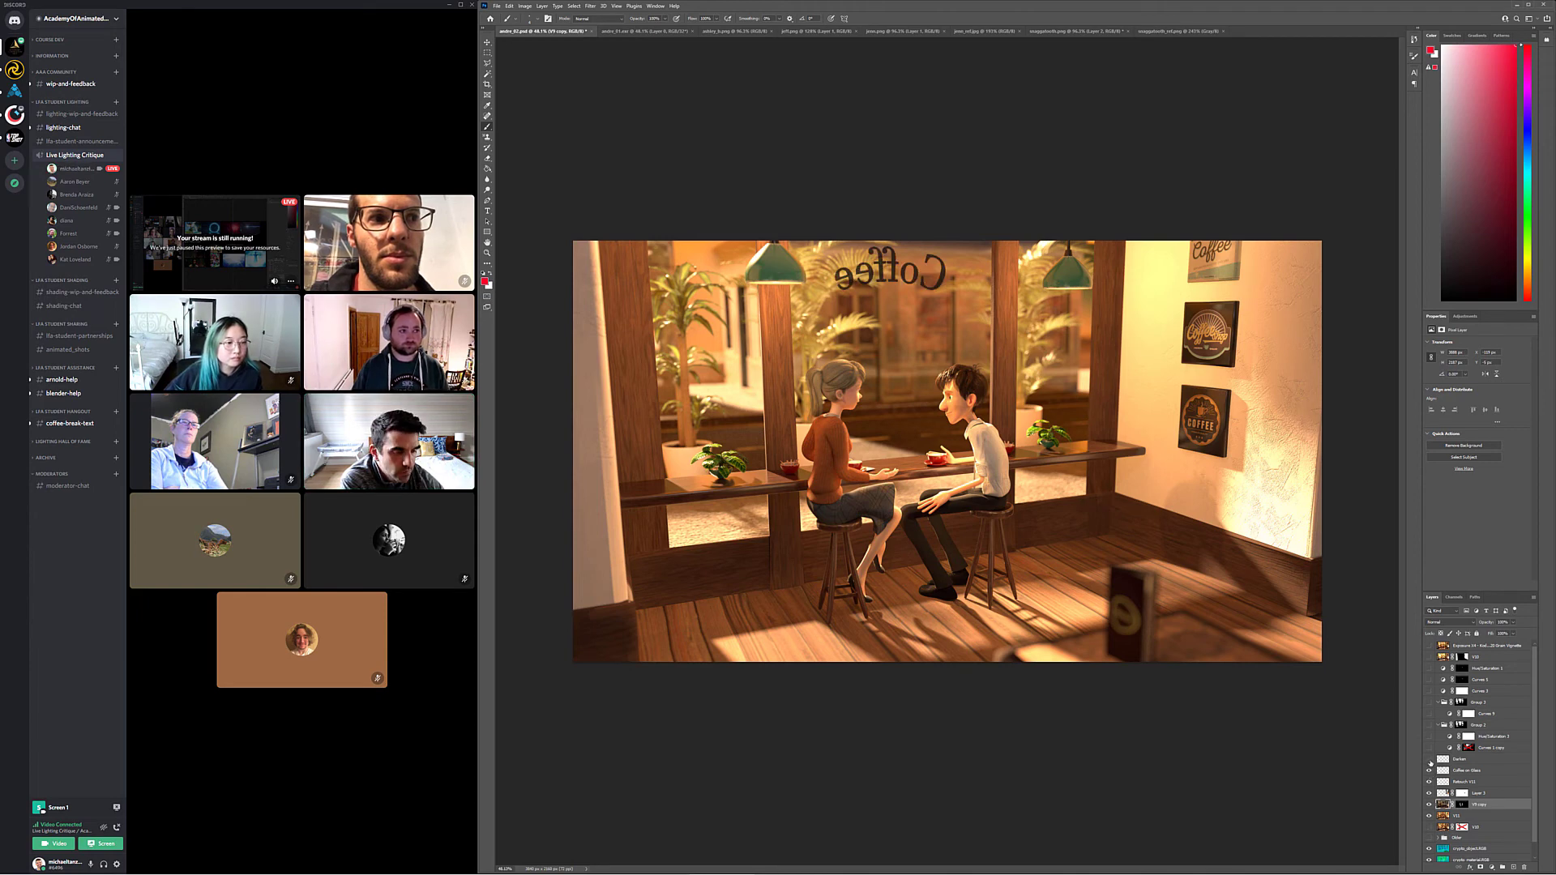
click(1429, 759)
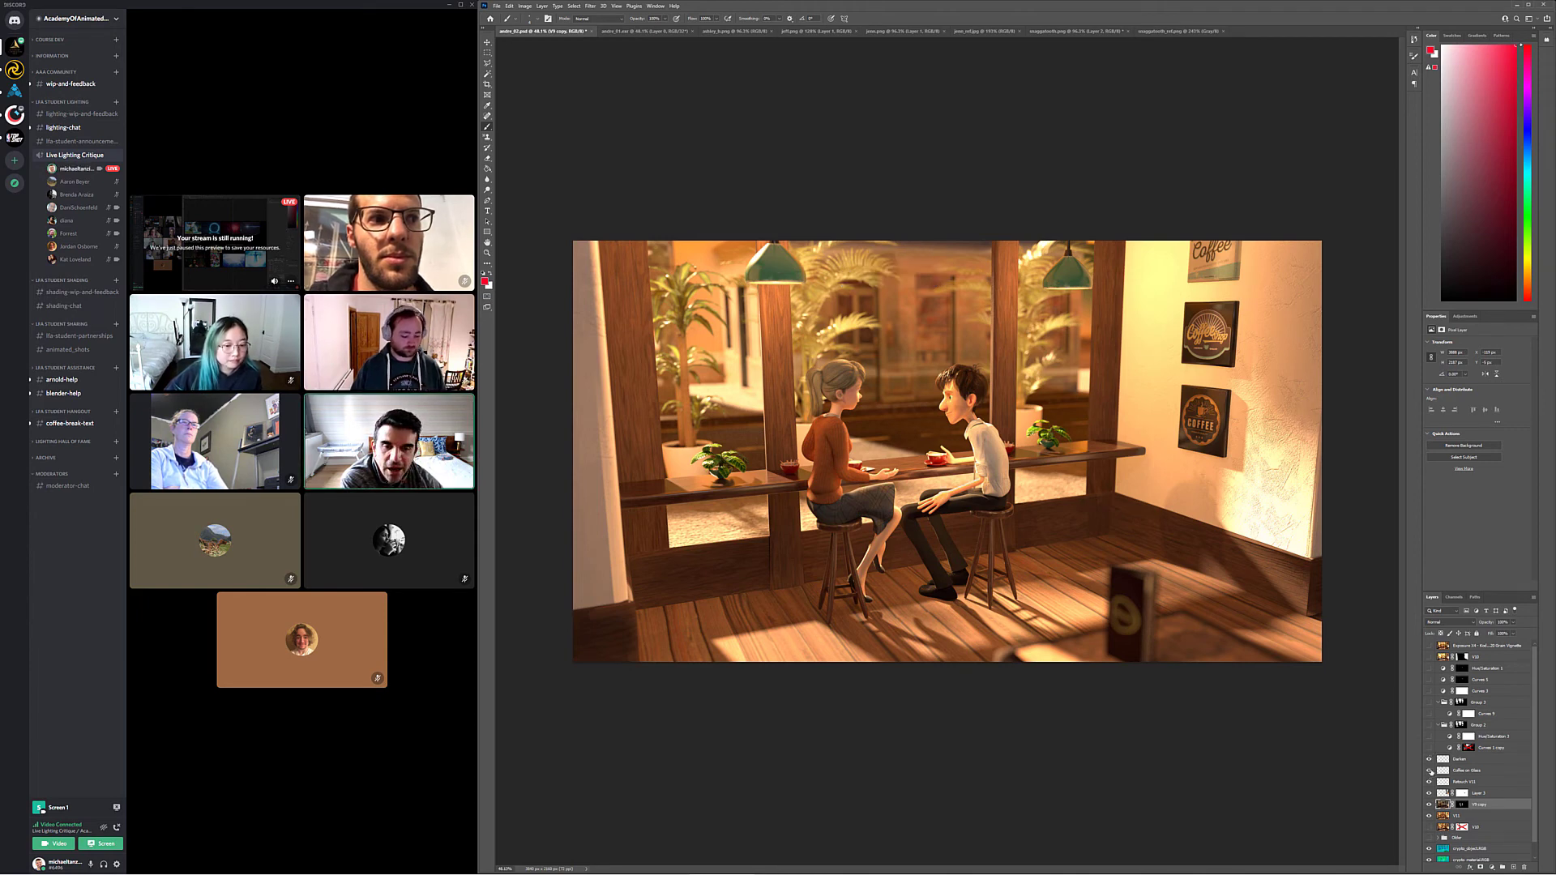
click(1429, 758)
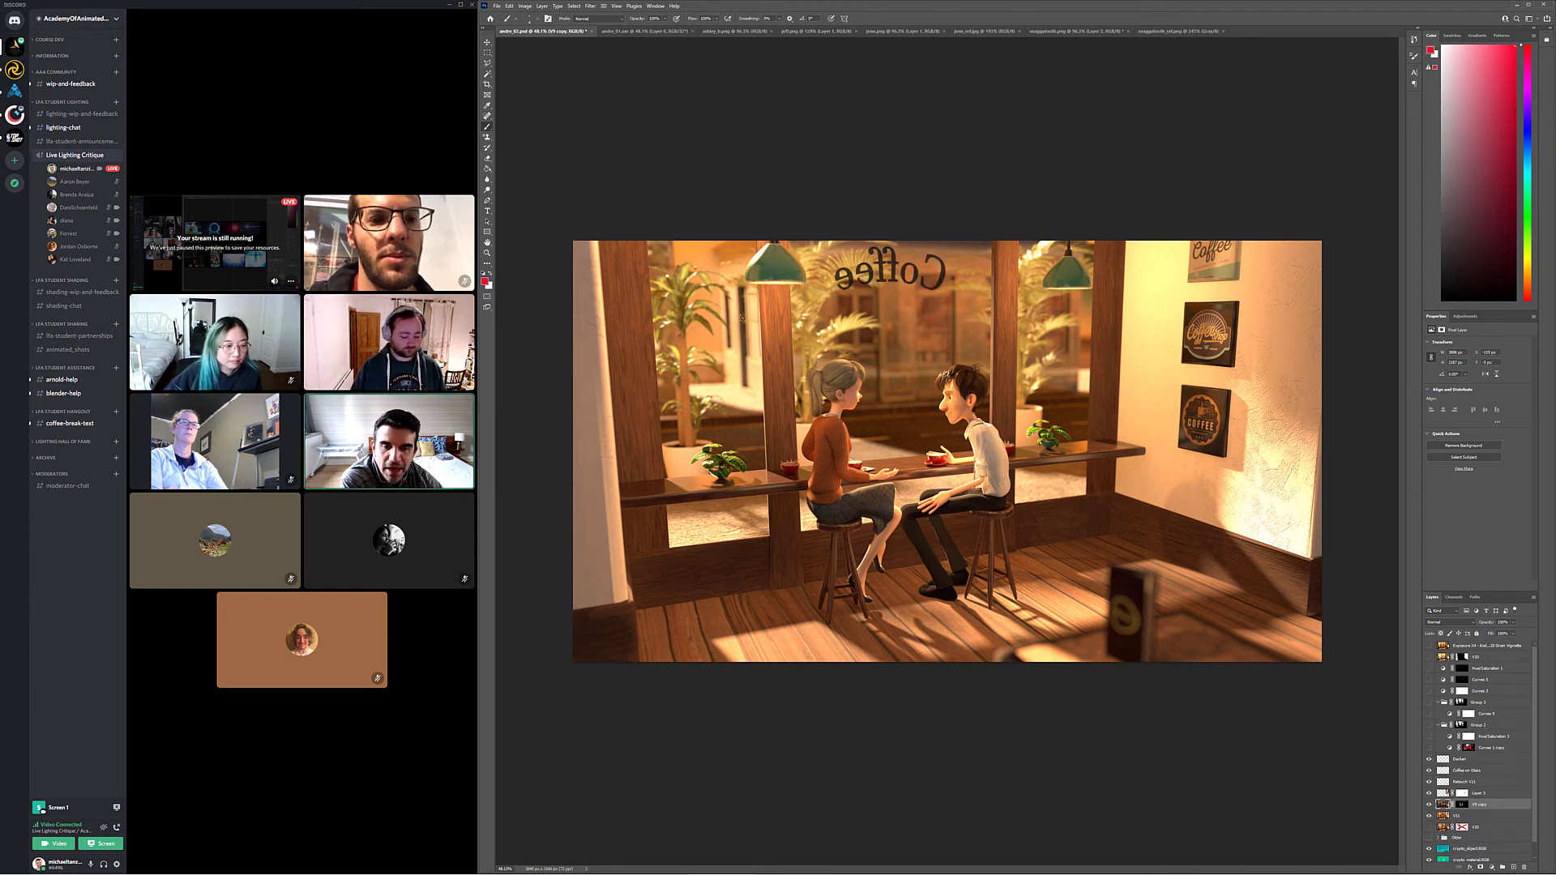
Show the two masked adjustment groups, and toggle the Curves adjustment inside the upper one to compare its effect
click(1429, 725)
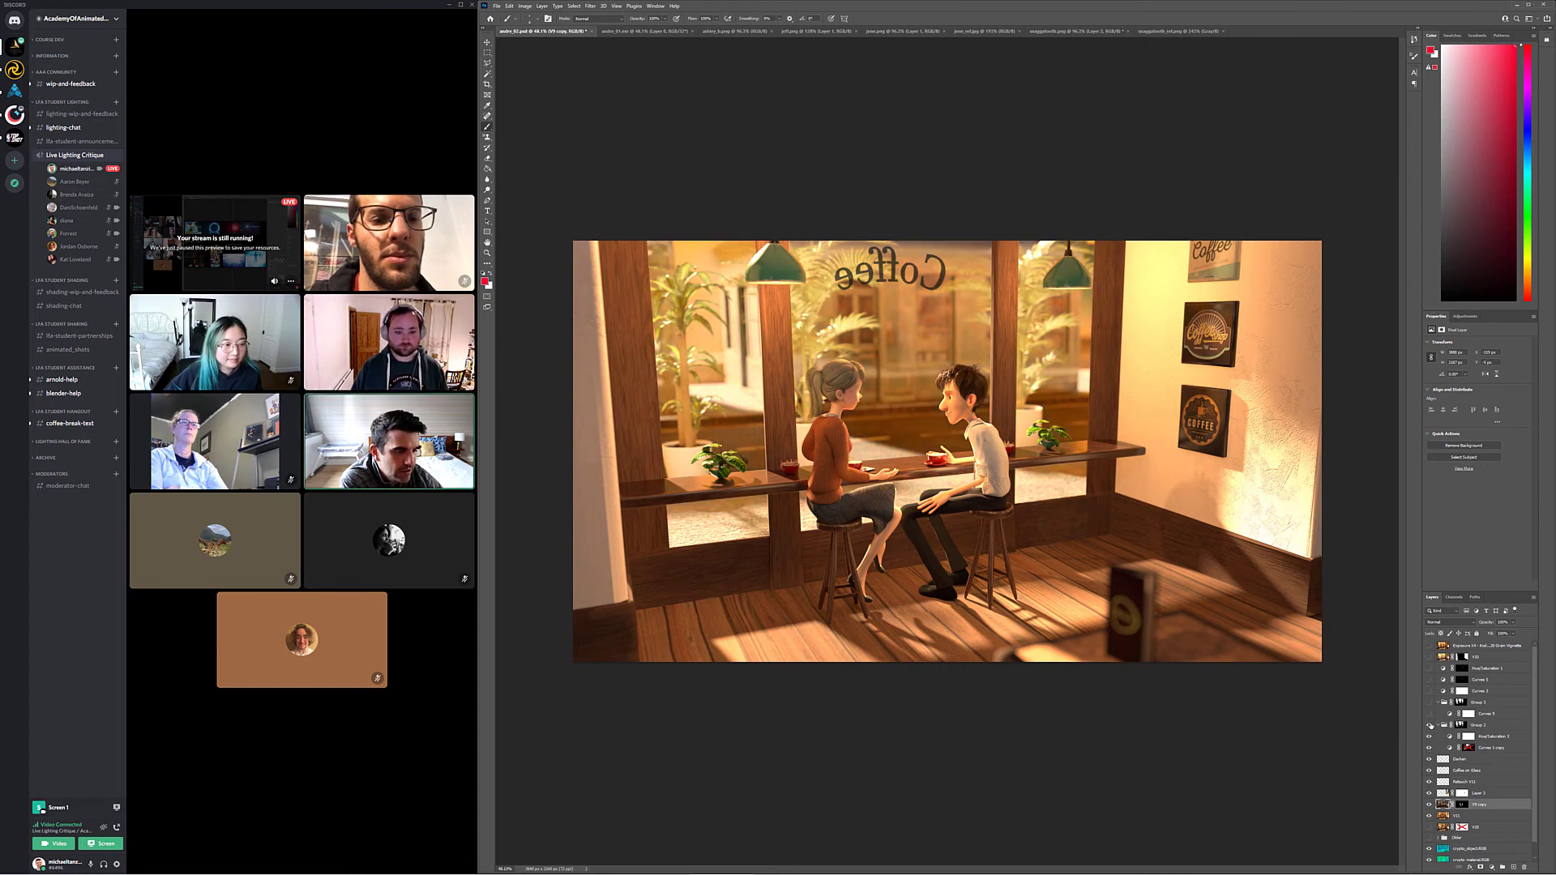
click(1430, 702)
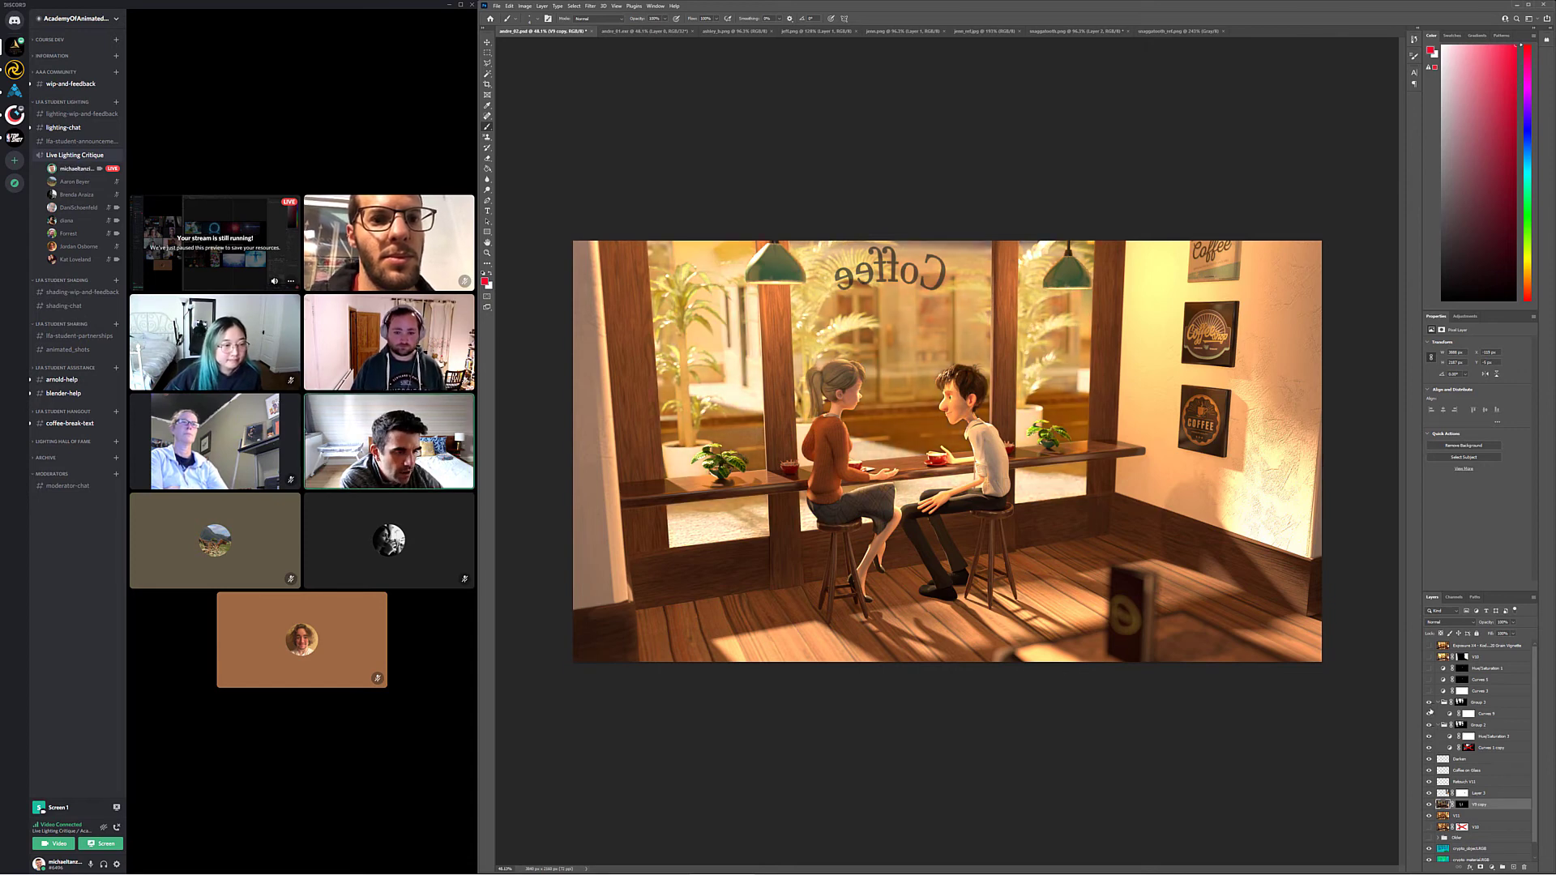
click(1430, 714)
click(1430, 714)
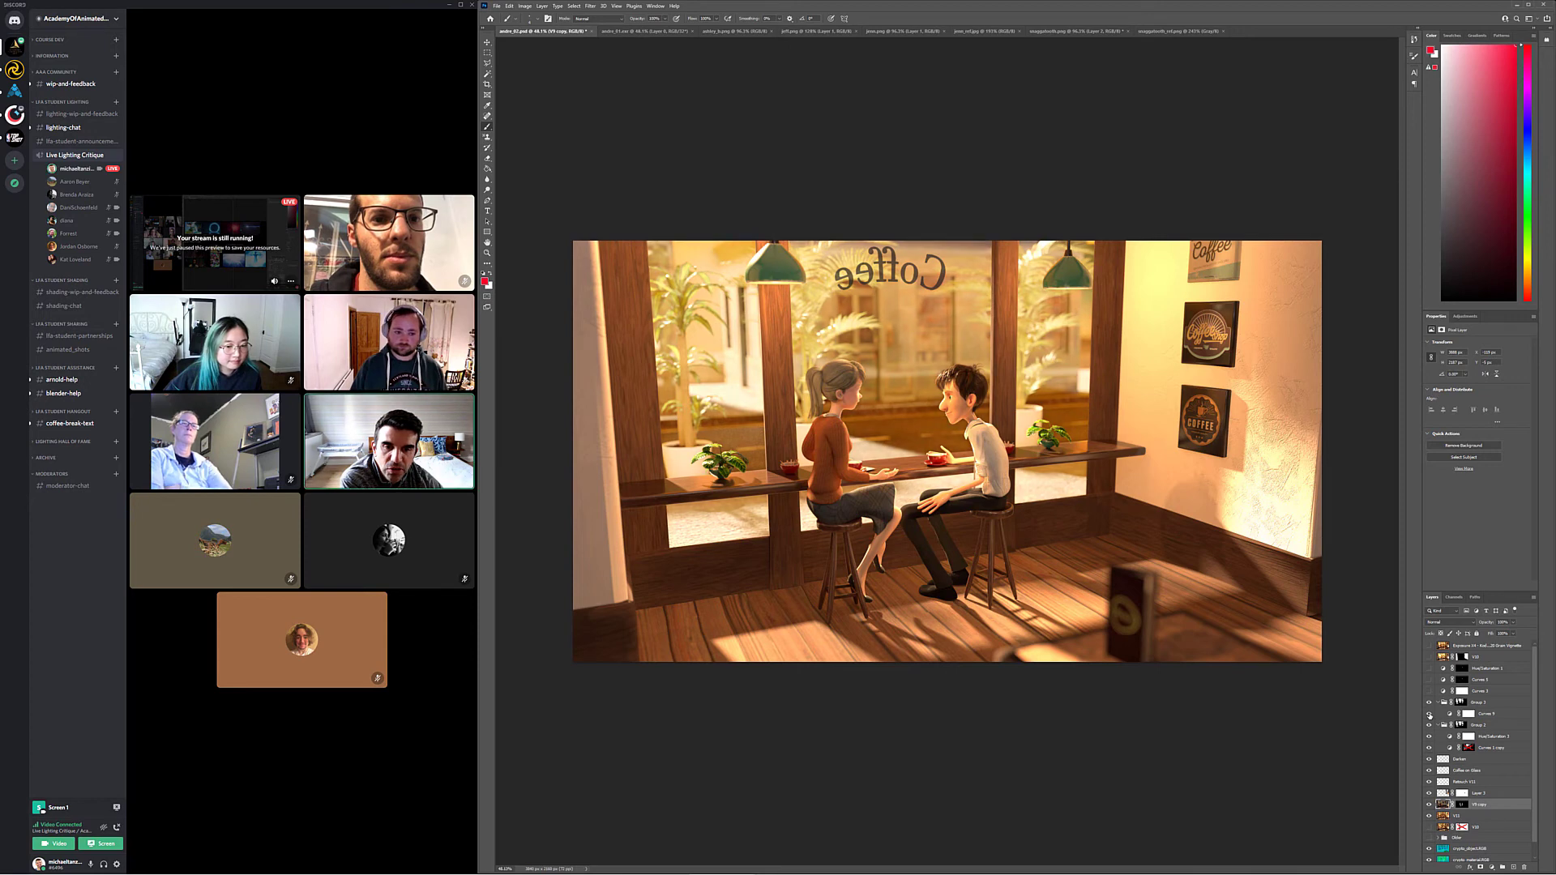
Compare the coffee shop image with and without the upper group's Curves adjustment by toggling it several times, leaving it shown
click(1429, 715)
click(1430, 715)
click(1429, 715)
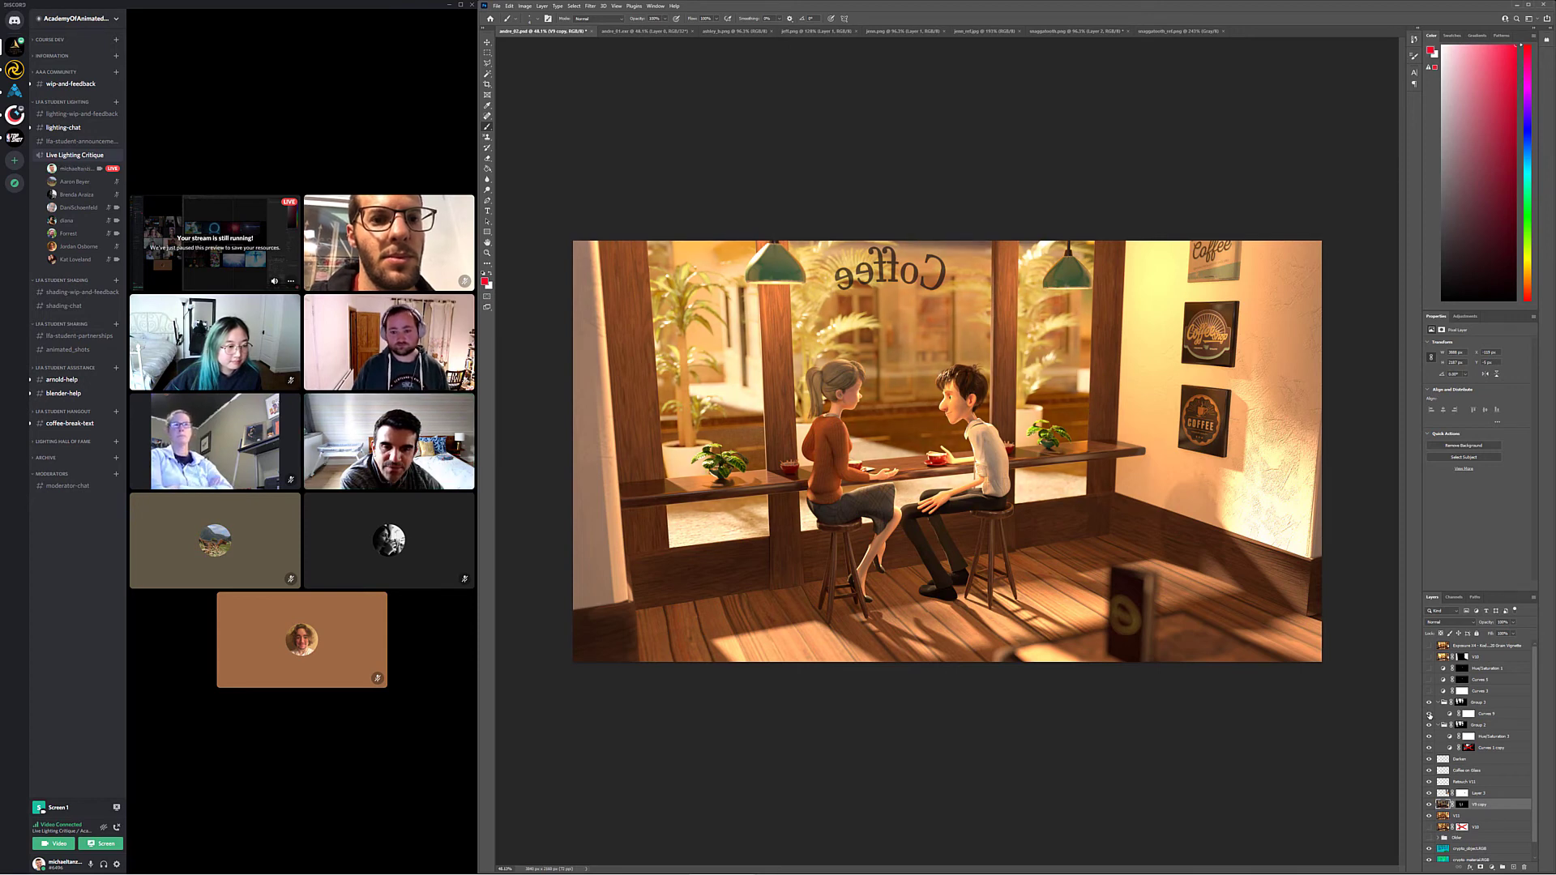
click(1429, 715)
click(1430, 715)
click(1430, 715)
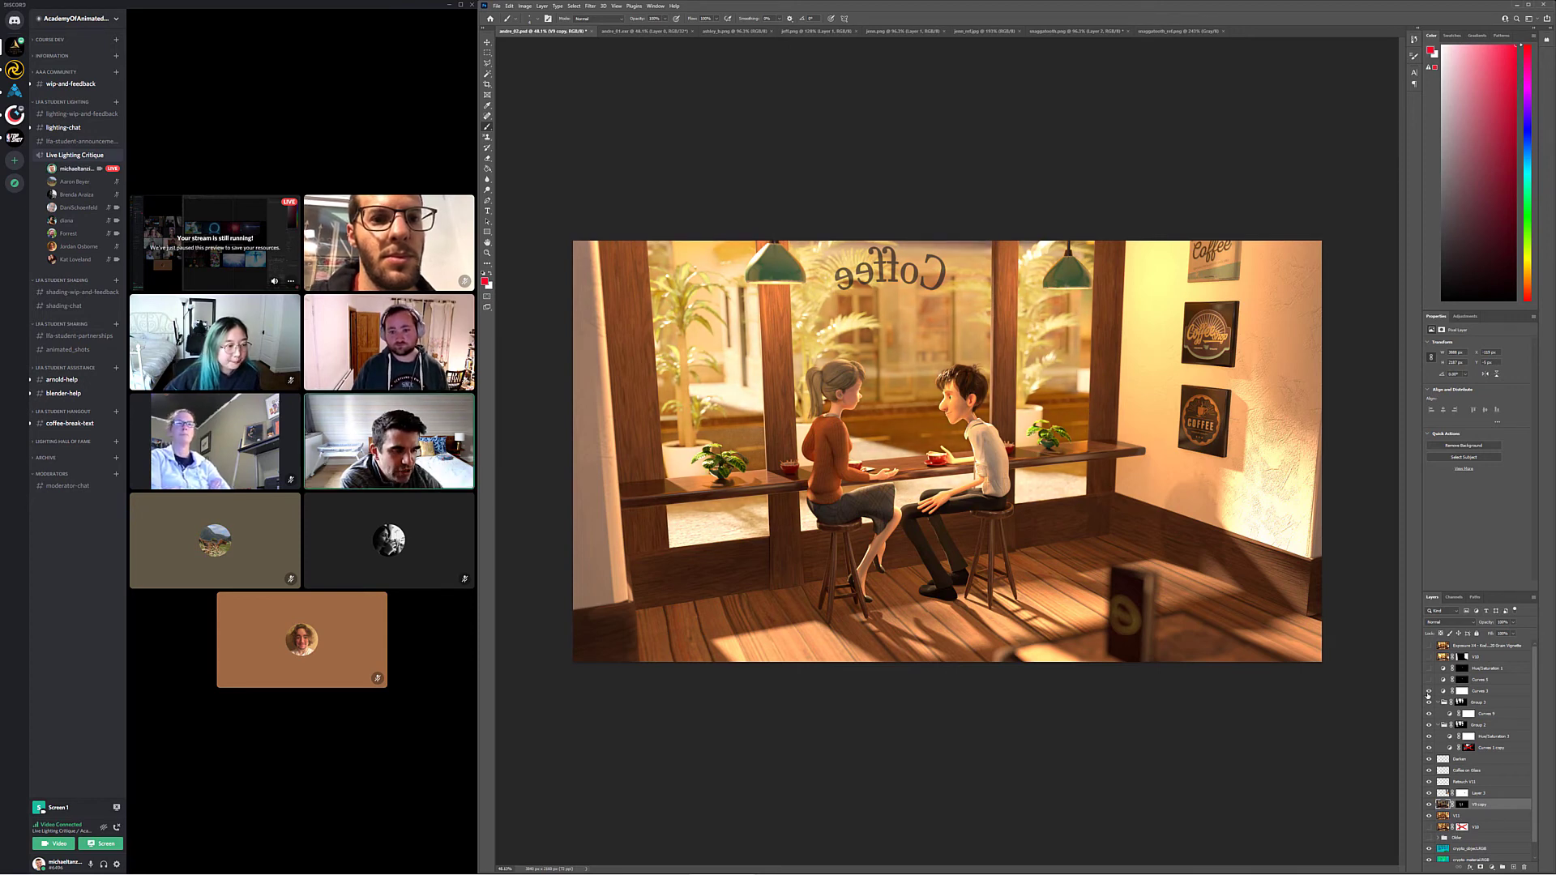
Show the remaining adjustment layers and the masked layer beneath the vignette version, toggling that masked layer to compare its effect
click(1429, 646)
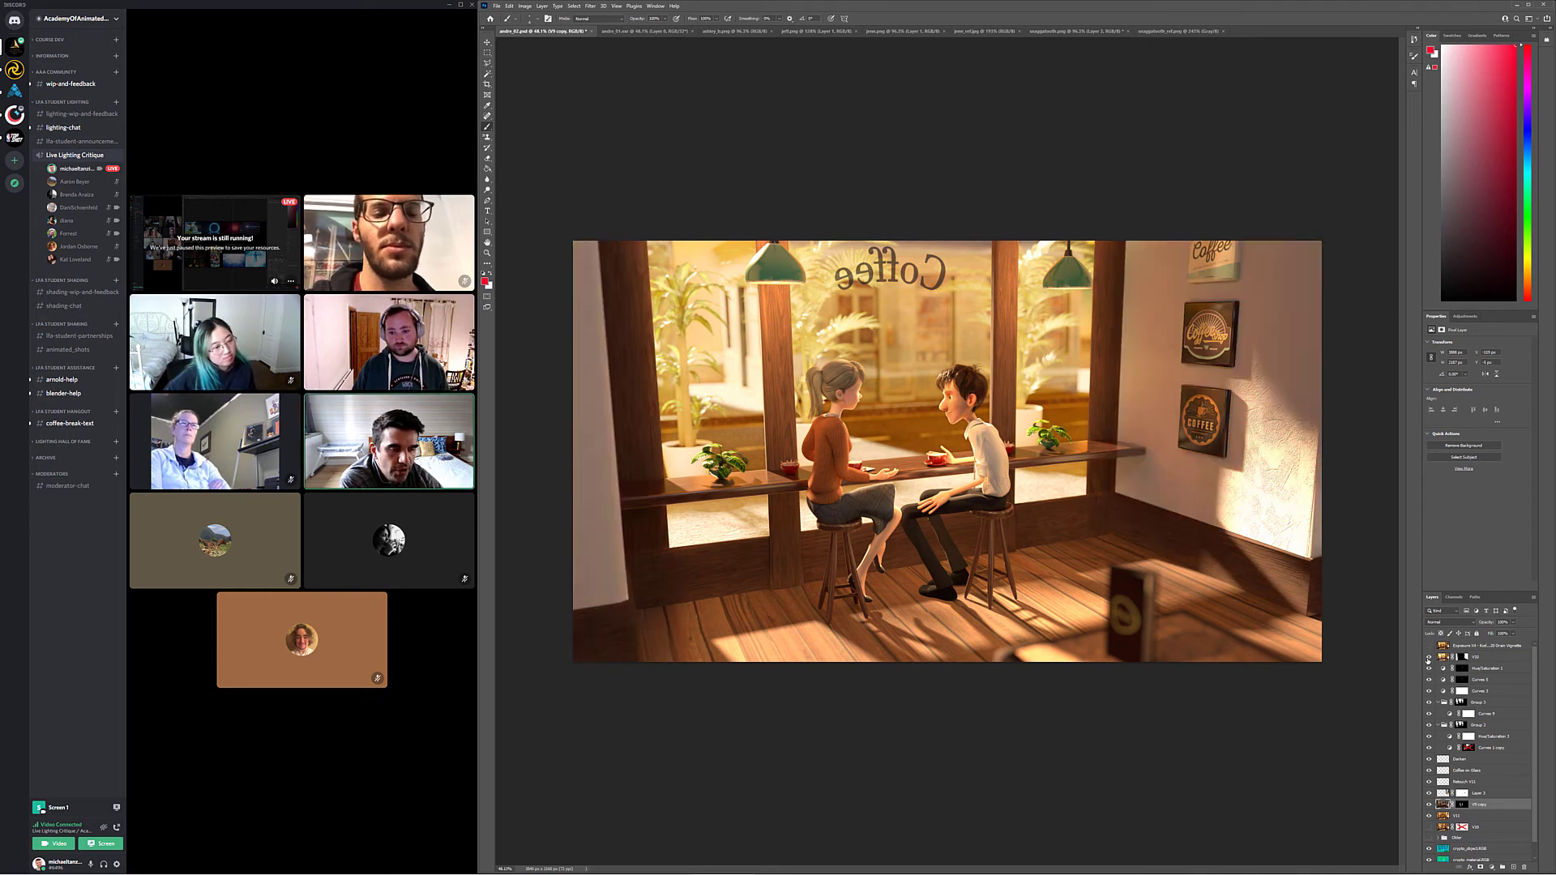
click(1429, 657)
click(1429, 657)
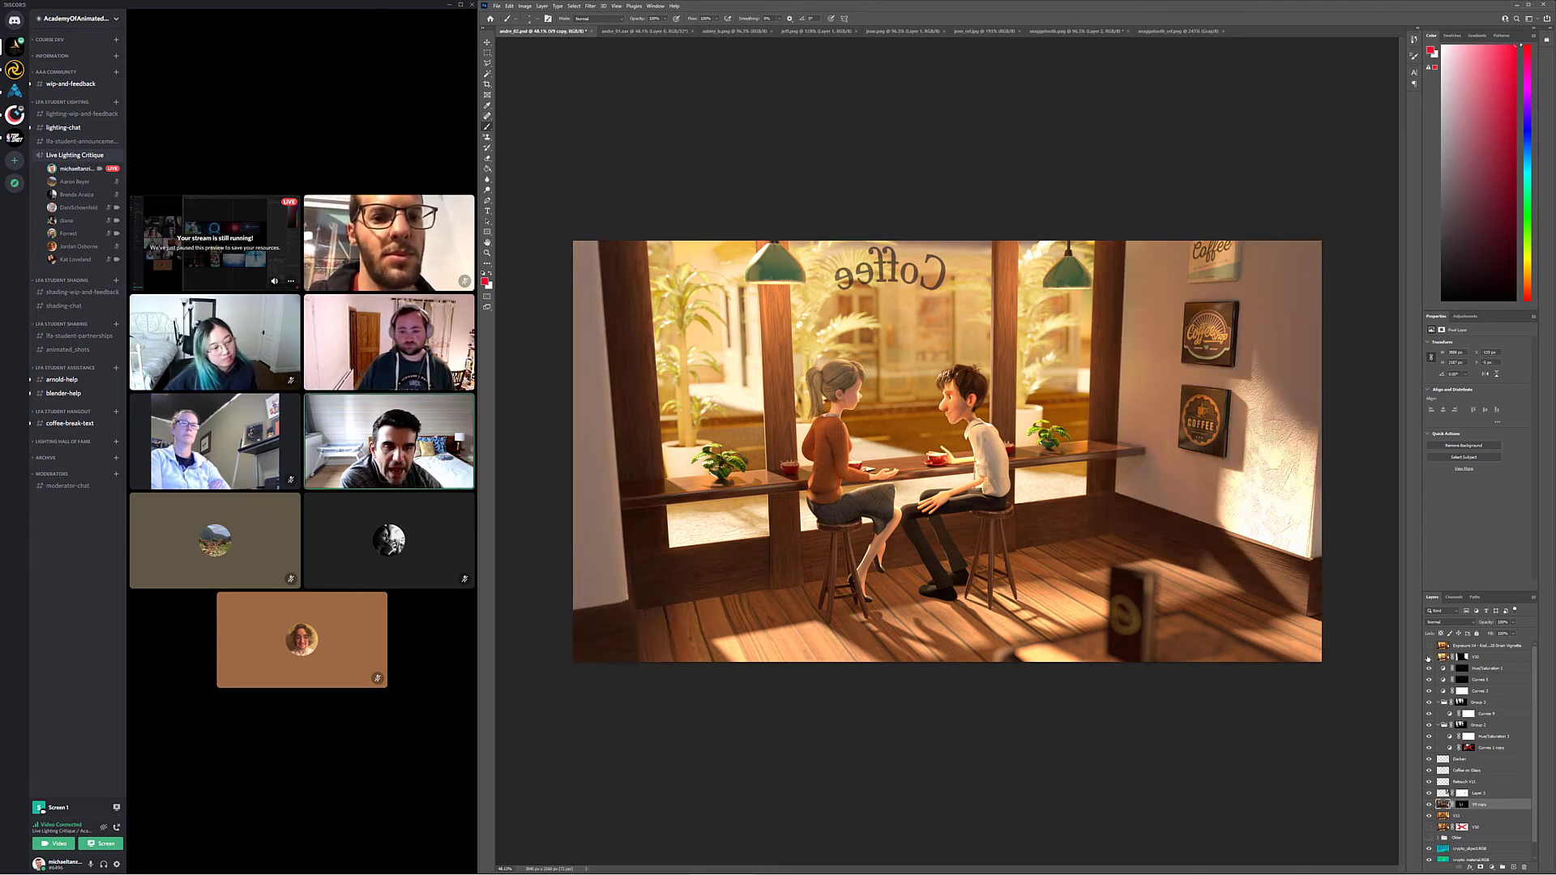
click(1428, 657)
click(1429, 657)
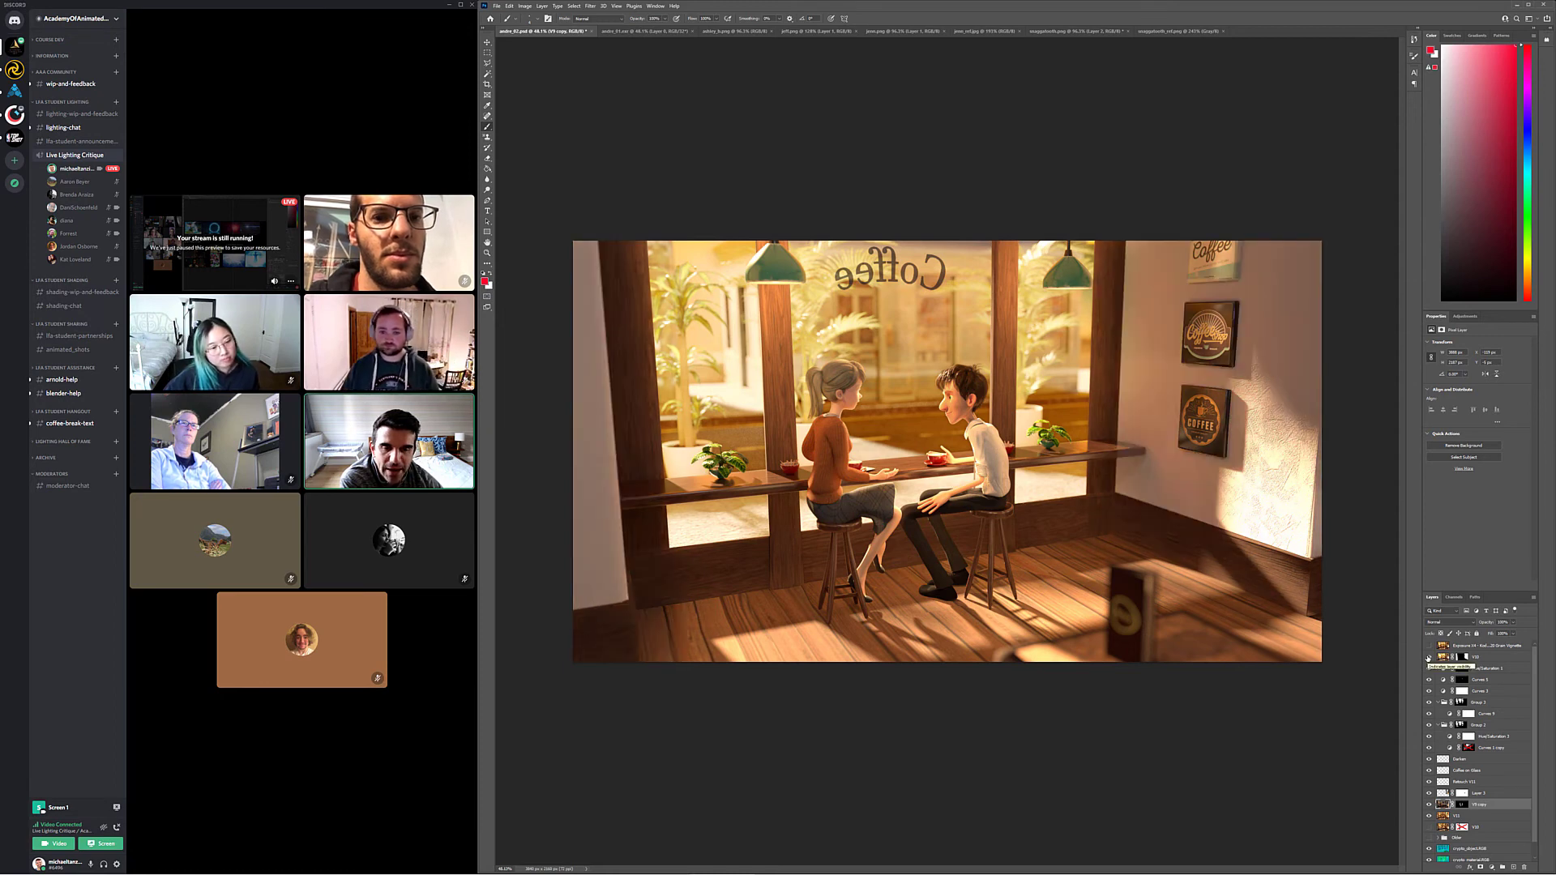
Toggle the topmost vignette version of the coffee shop to compare it, leaving it shown
click(1429, 648)
click(1429, 648)
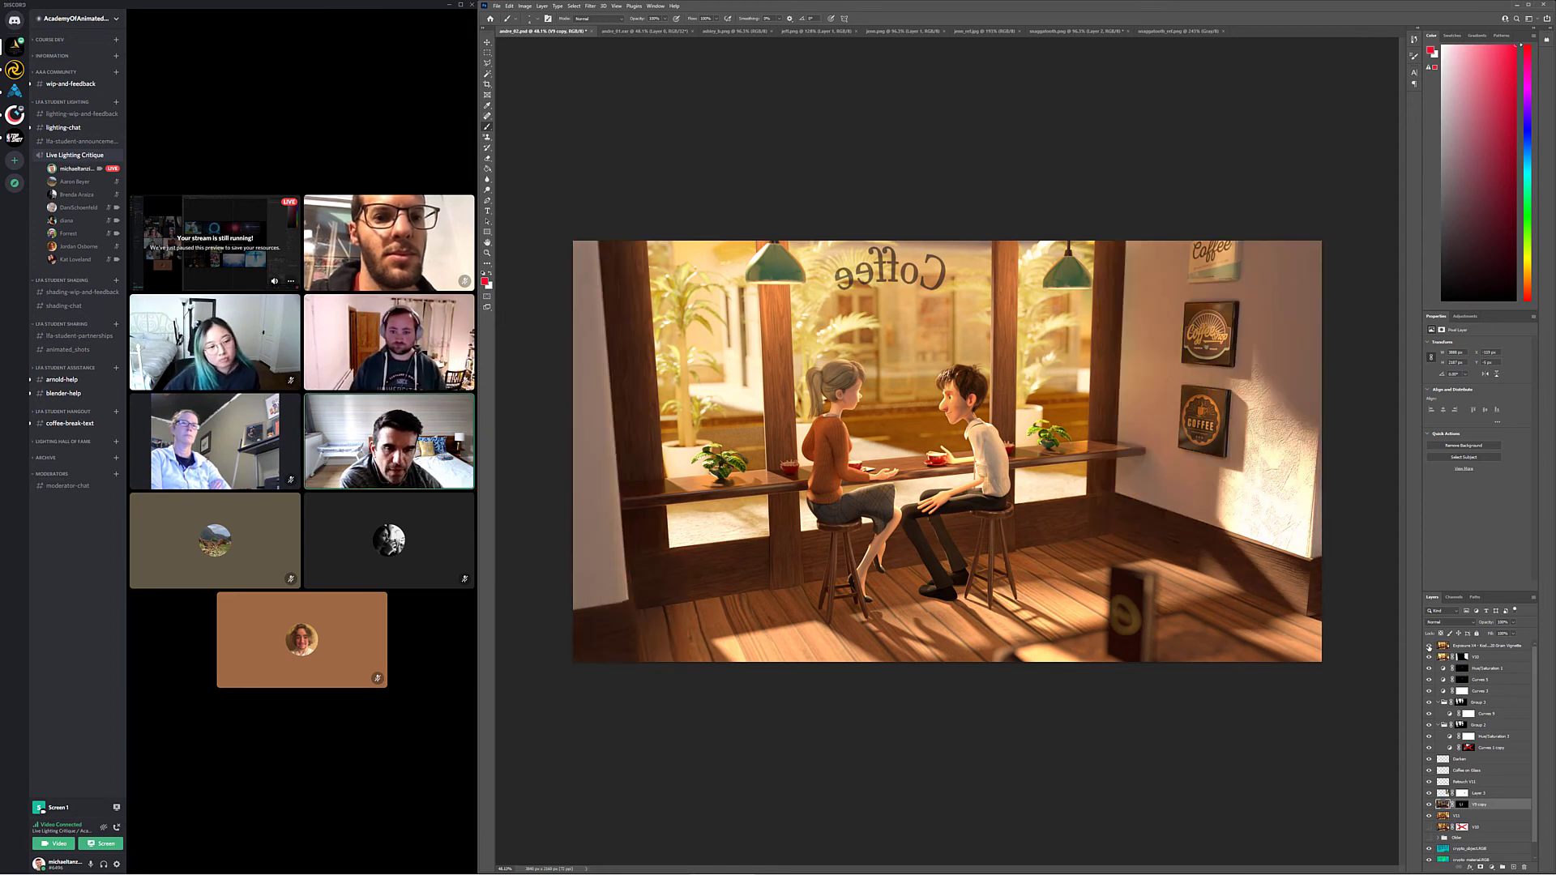
click(1429, 648)
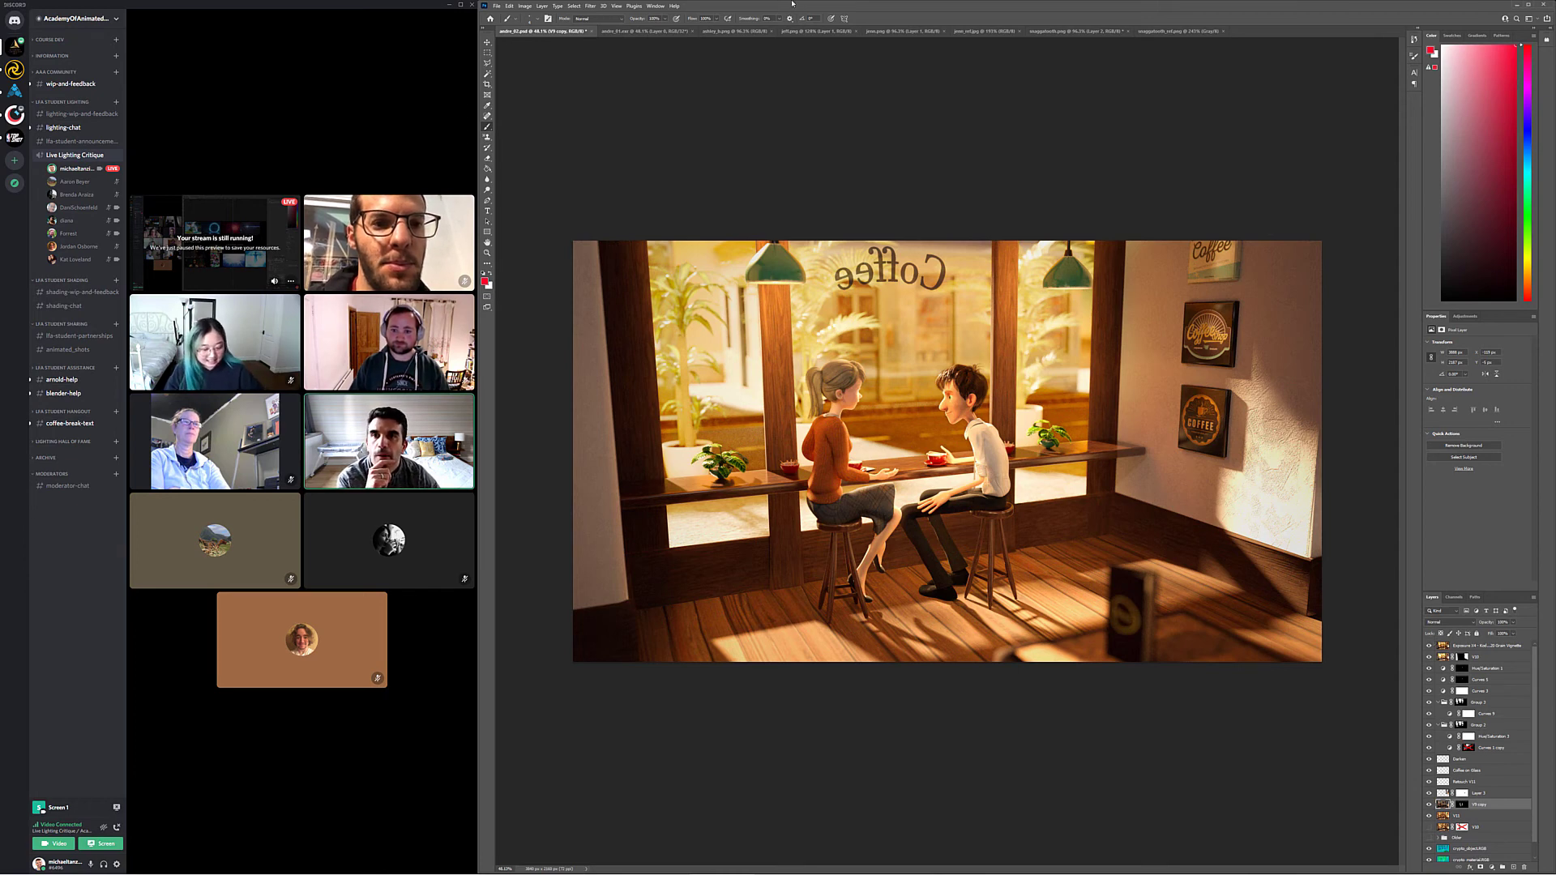
Switch to the rainy neon rooftop render, try red strokes across the character's torso and coat, and undo them
key(ctrl+Tab)
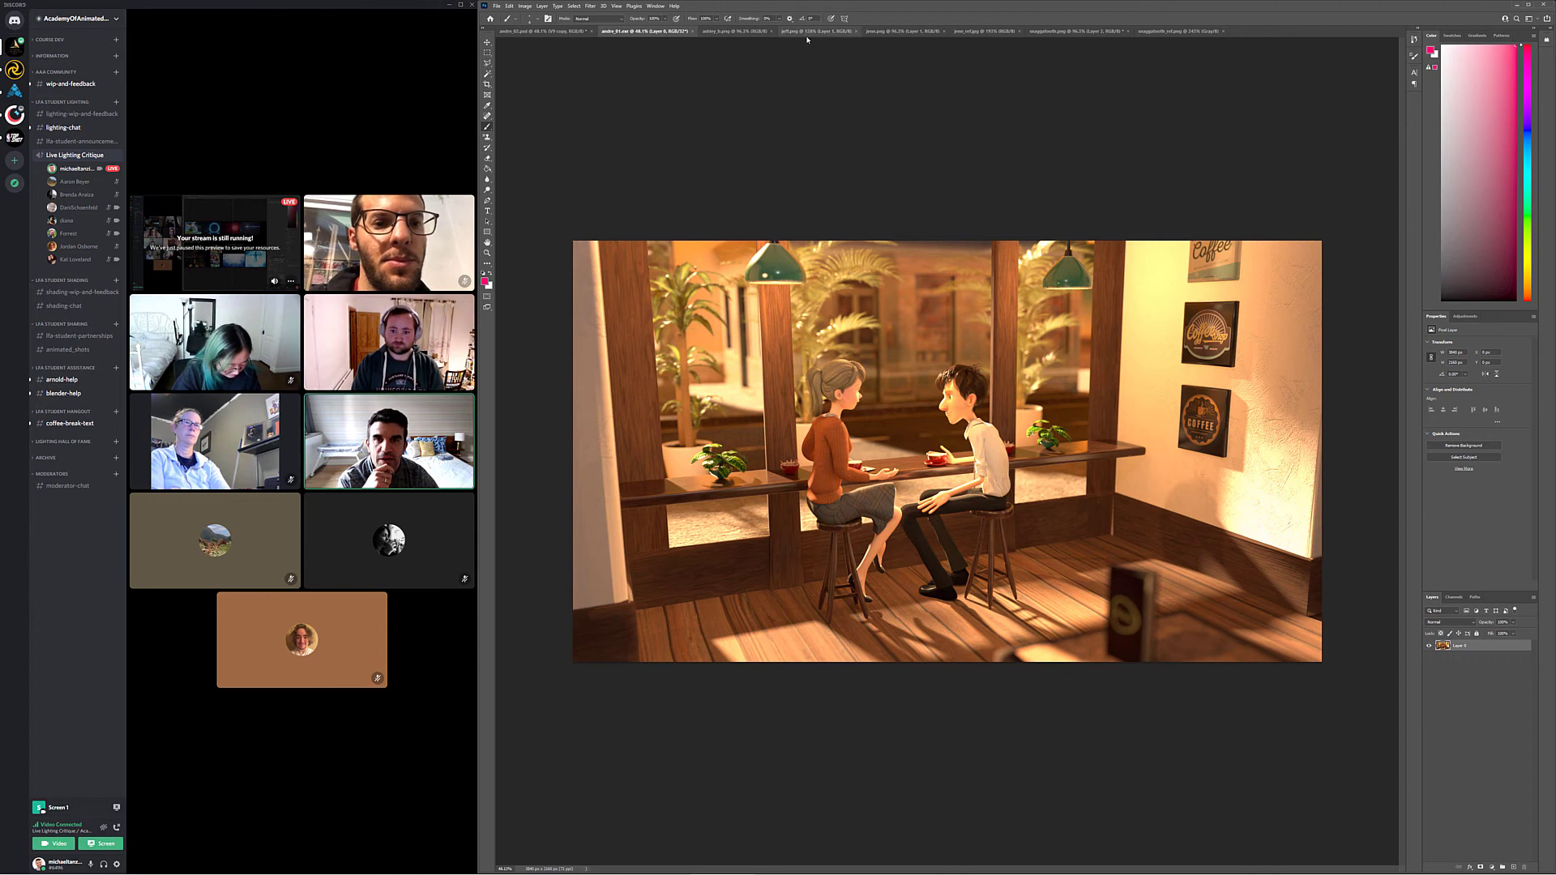
click(736, 31)
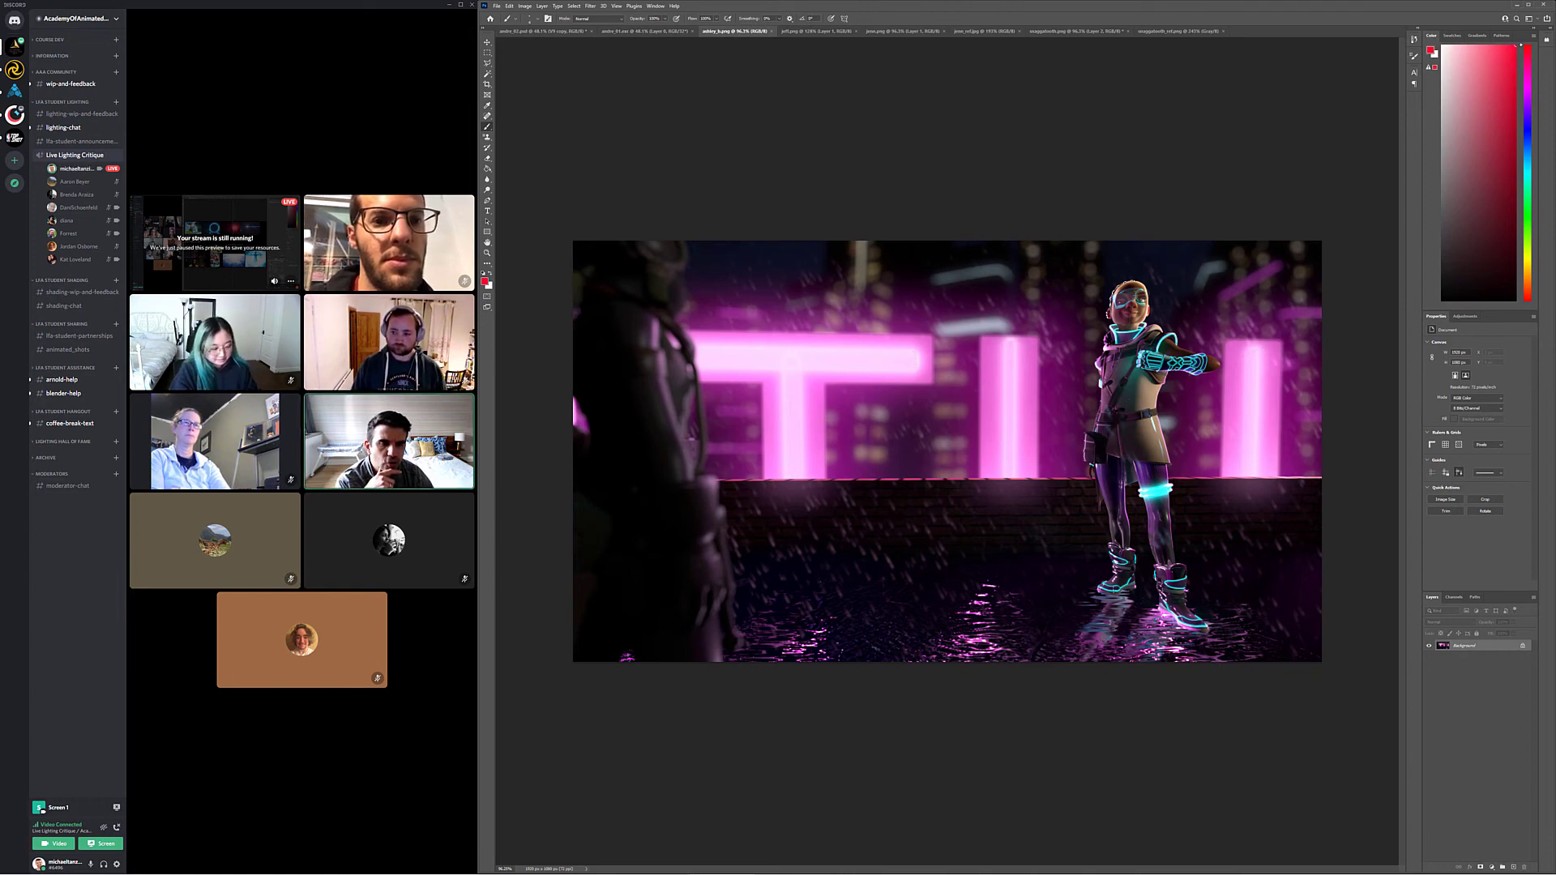
click(1135, 350)
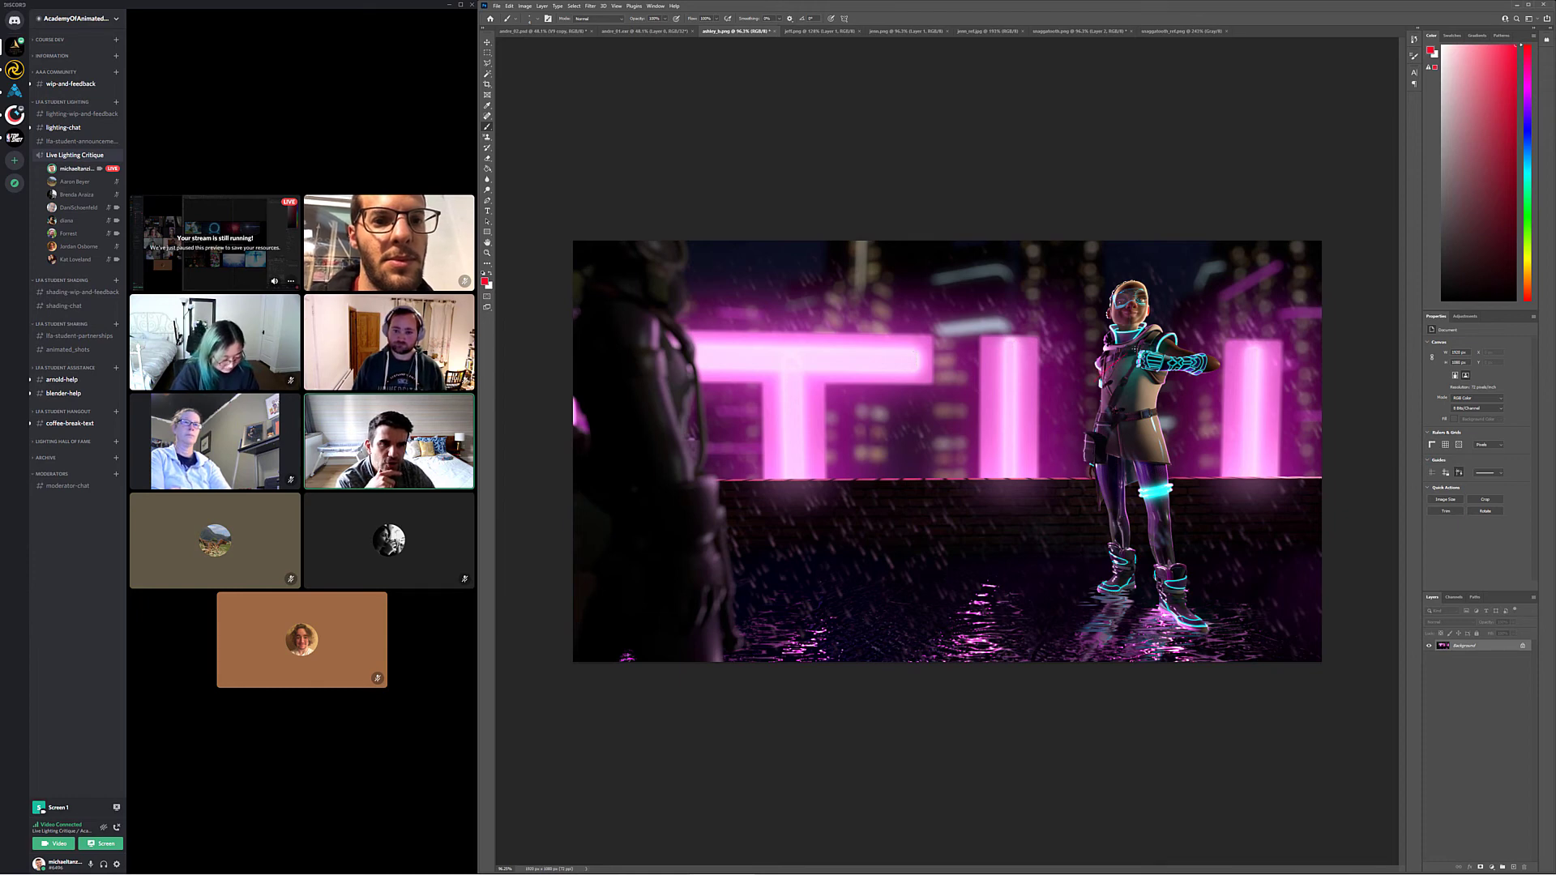
drag(1133, 385, 1104, 438)
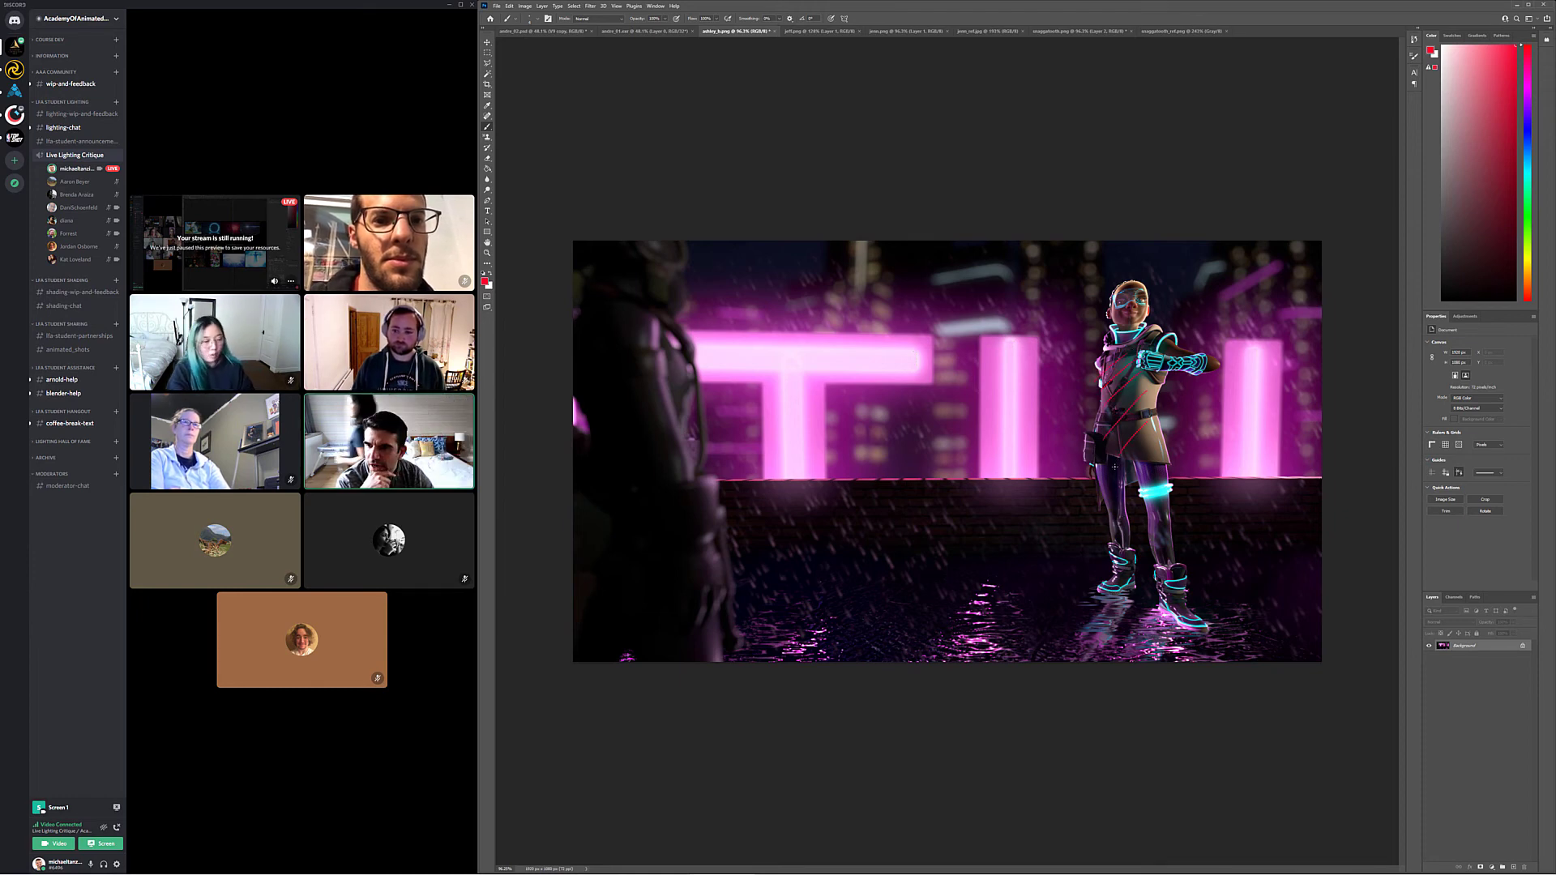
key(ctrl+z)
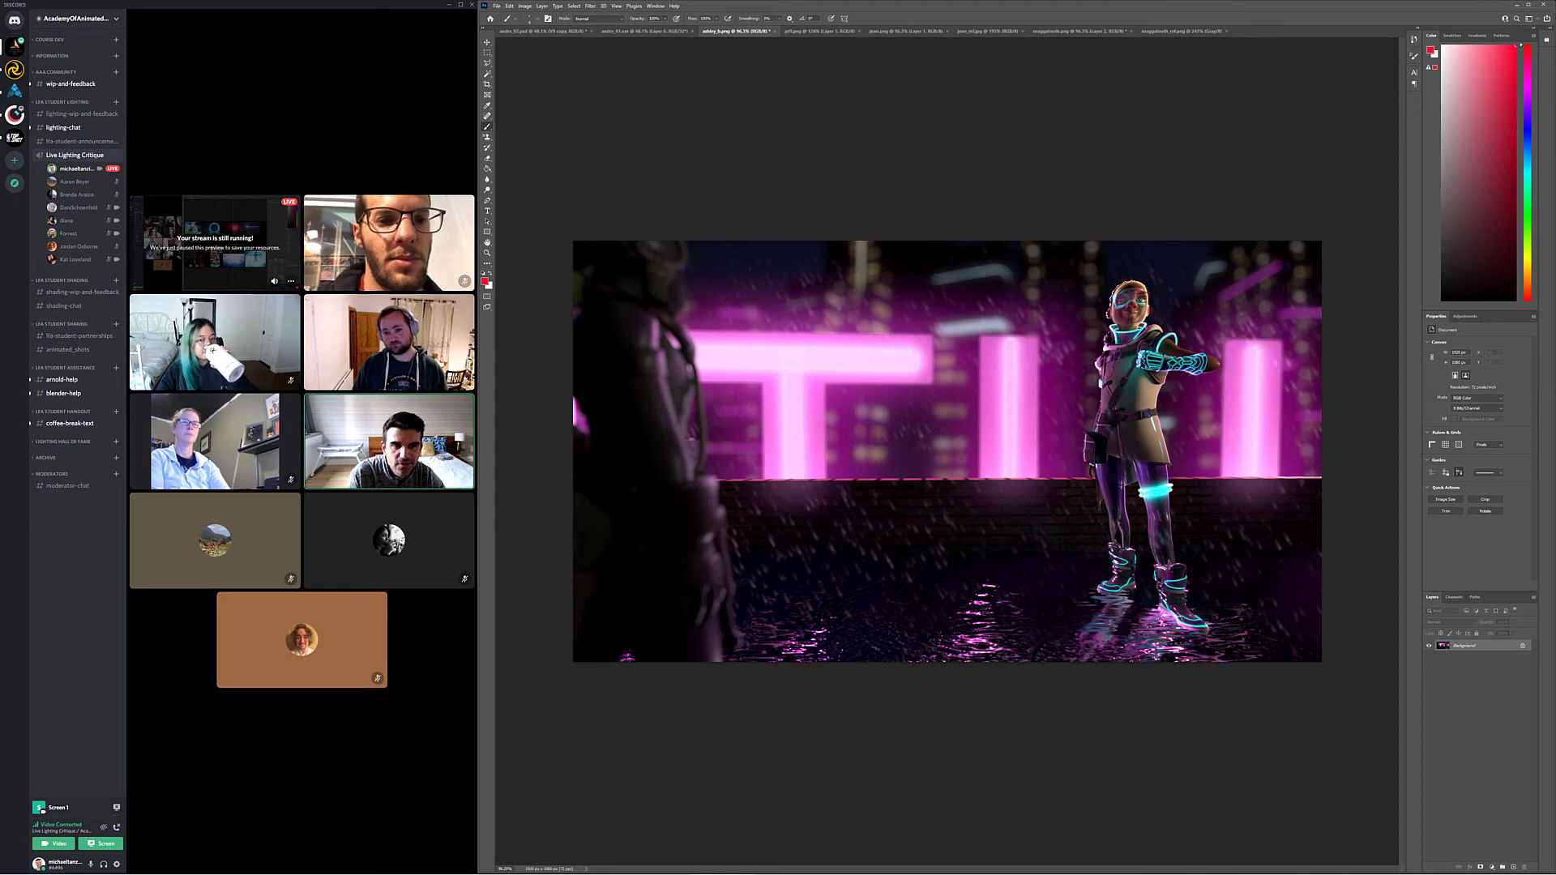
Mark the neon character's face in red and draw an arrow from it toward the blurred pink neon sign
drag(1139, 290, 1151, 303)
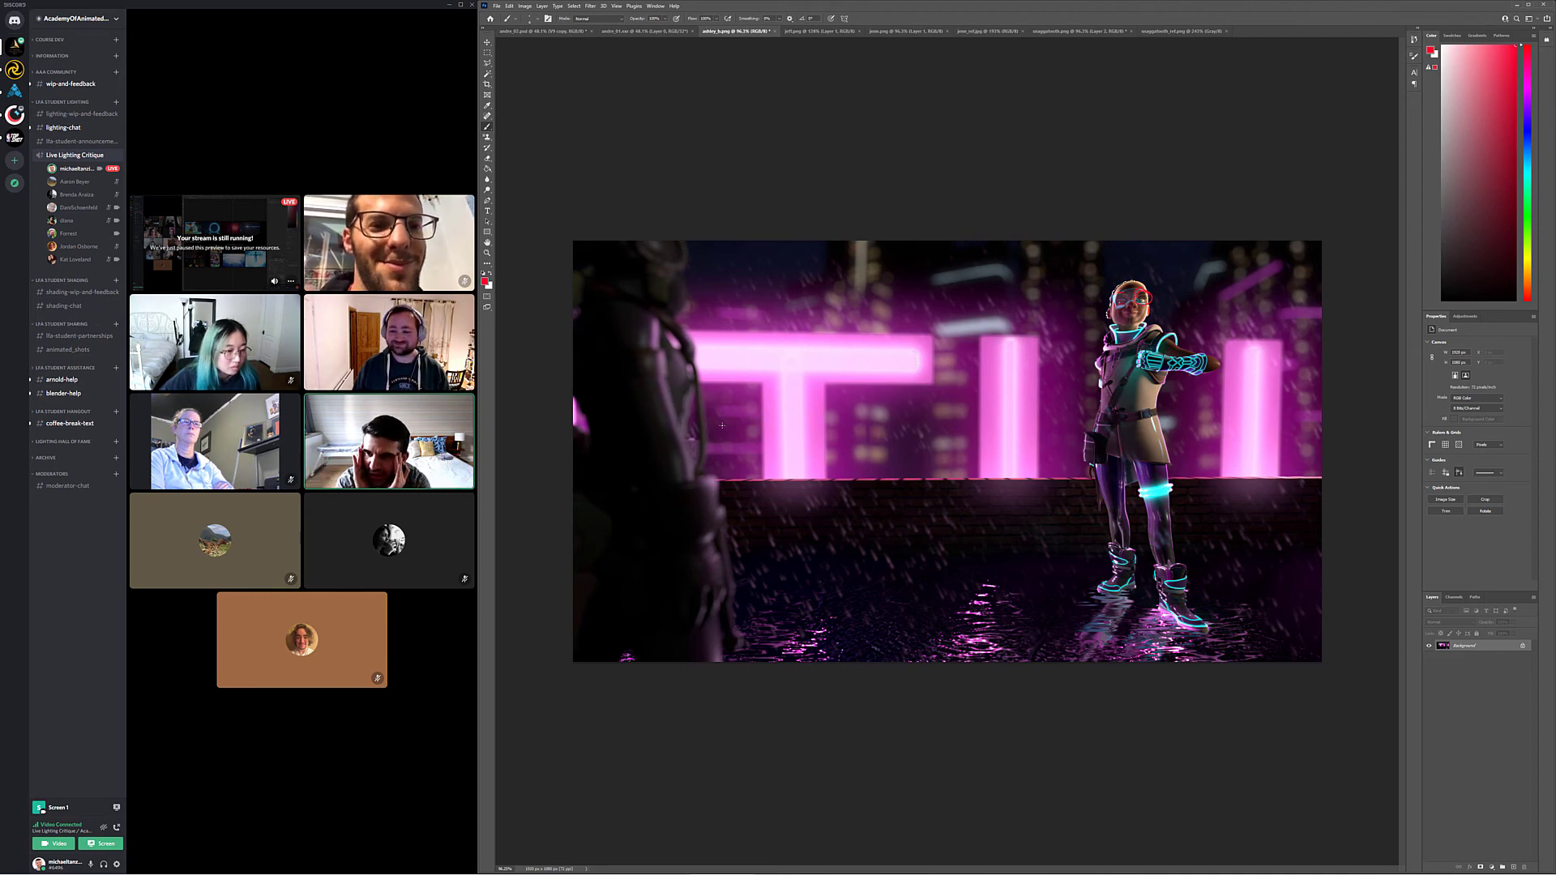
mouse_move(1108, 308)
mouse_down()
mouse_move(902, 342)
mouse_move(960, 330)
mouse_up()
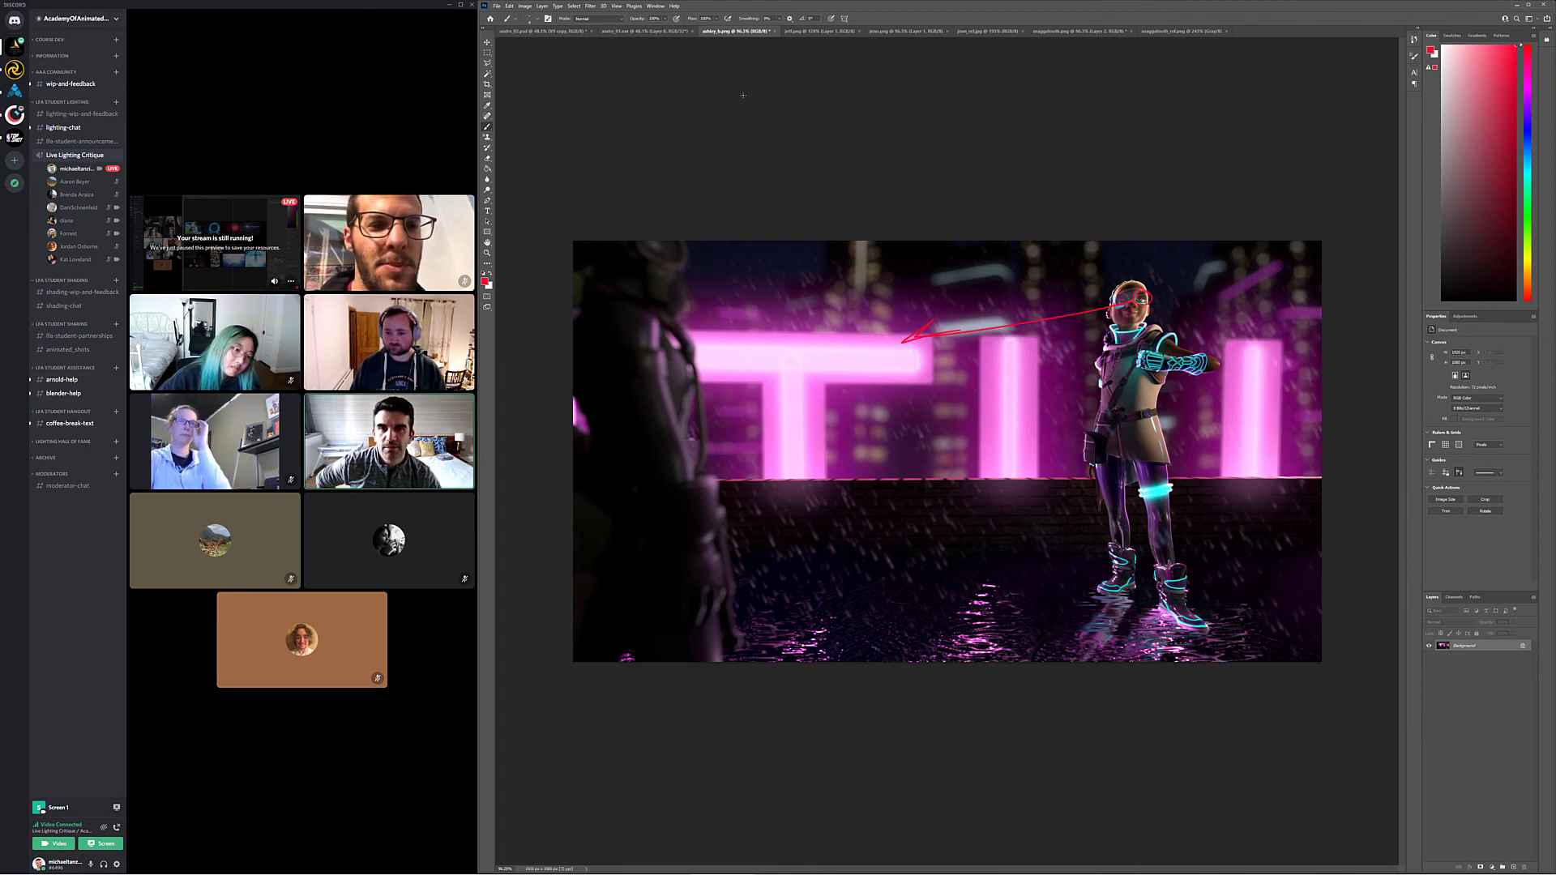
In the glowing pillar hall render, select a rectangle around the character's head and copy it to a new layer
click(810, 31)
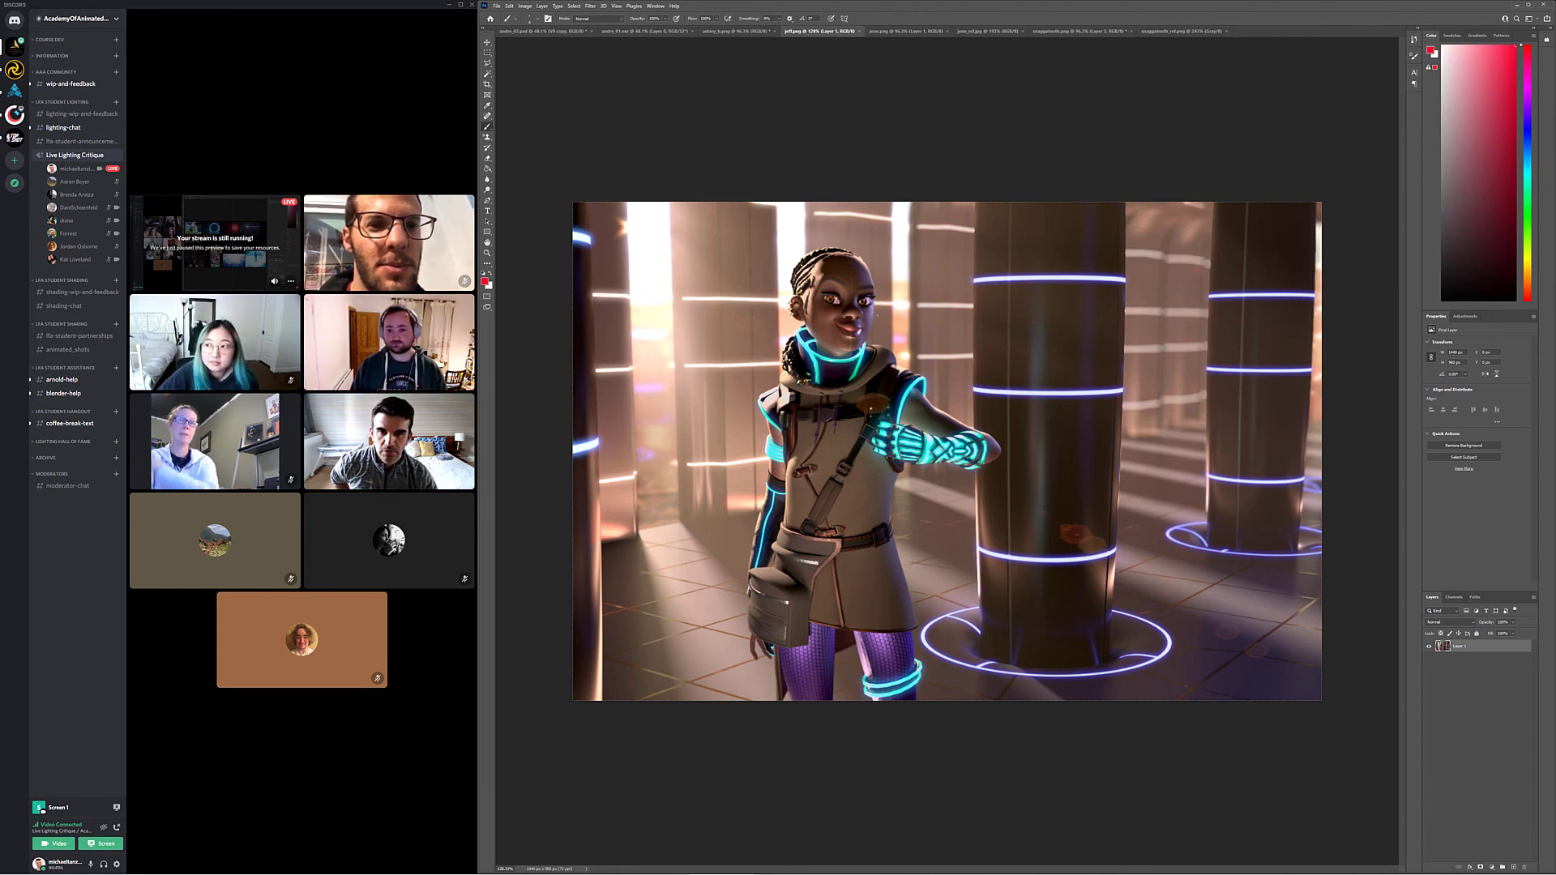
click(487, 53)
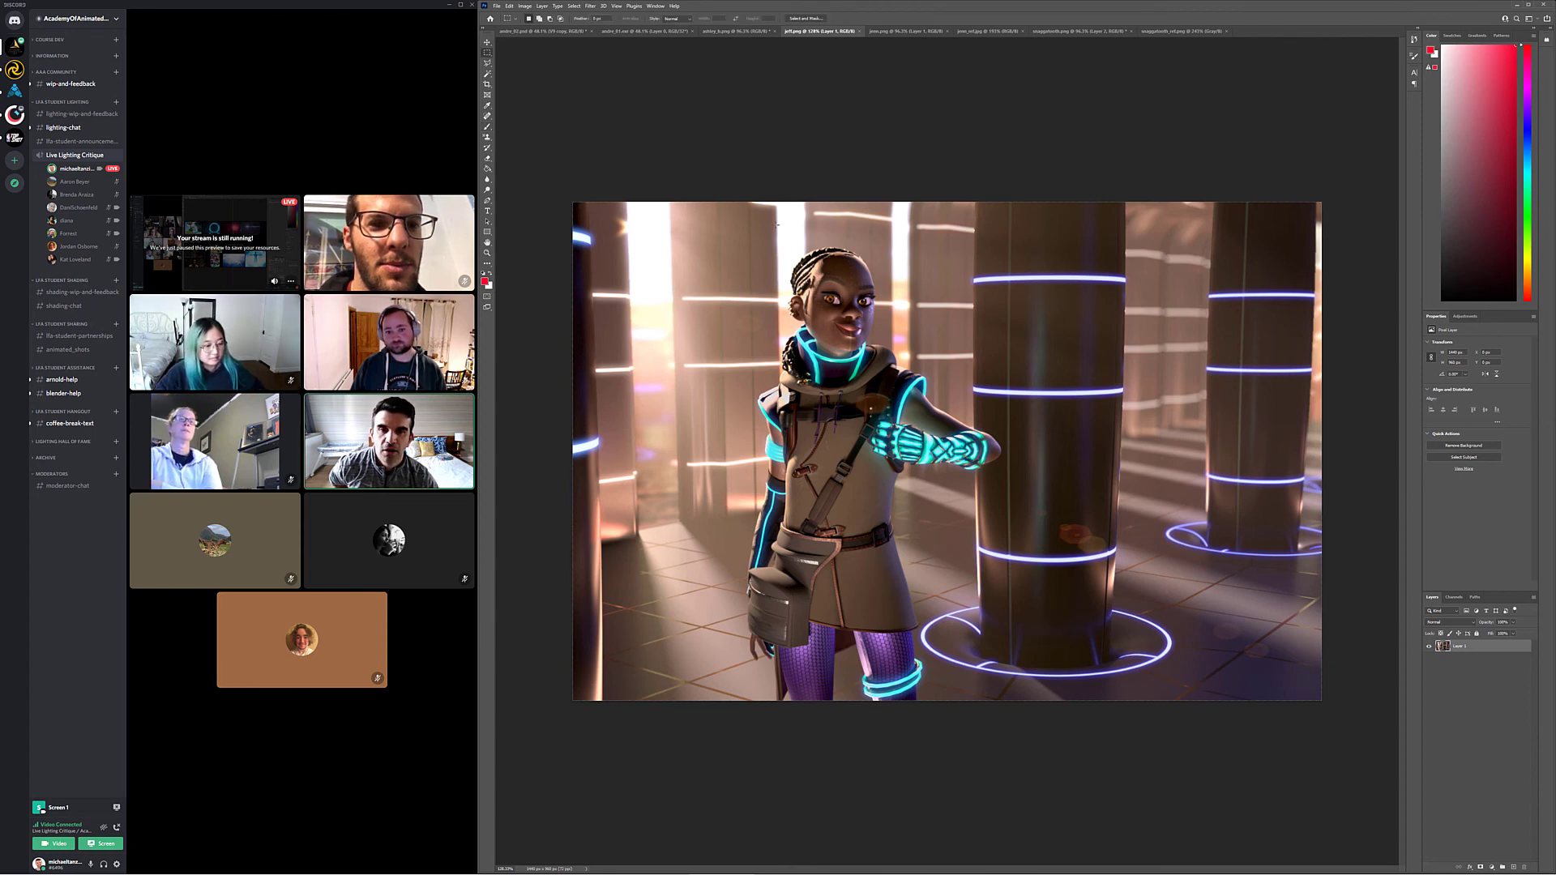
drag(781, 227, 903, 372)
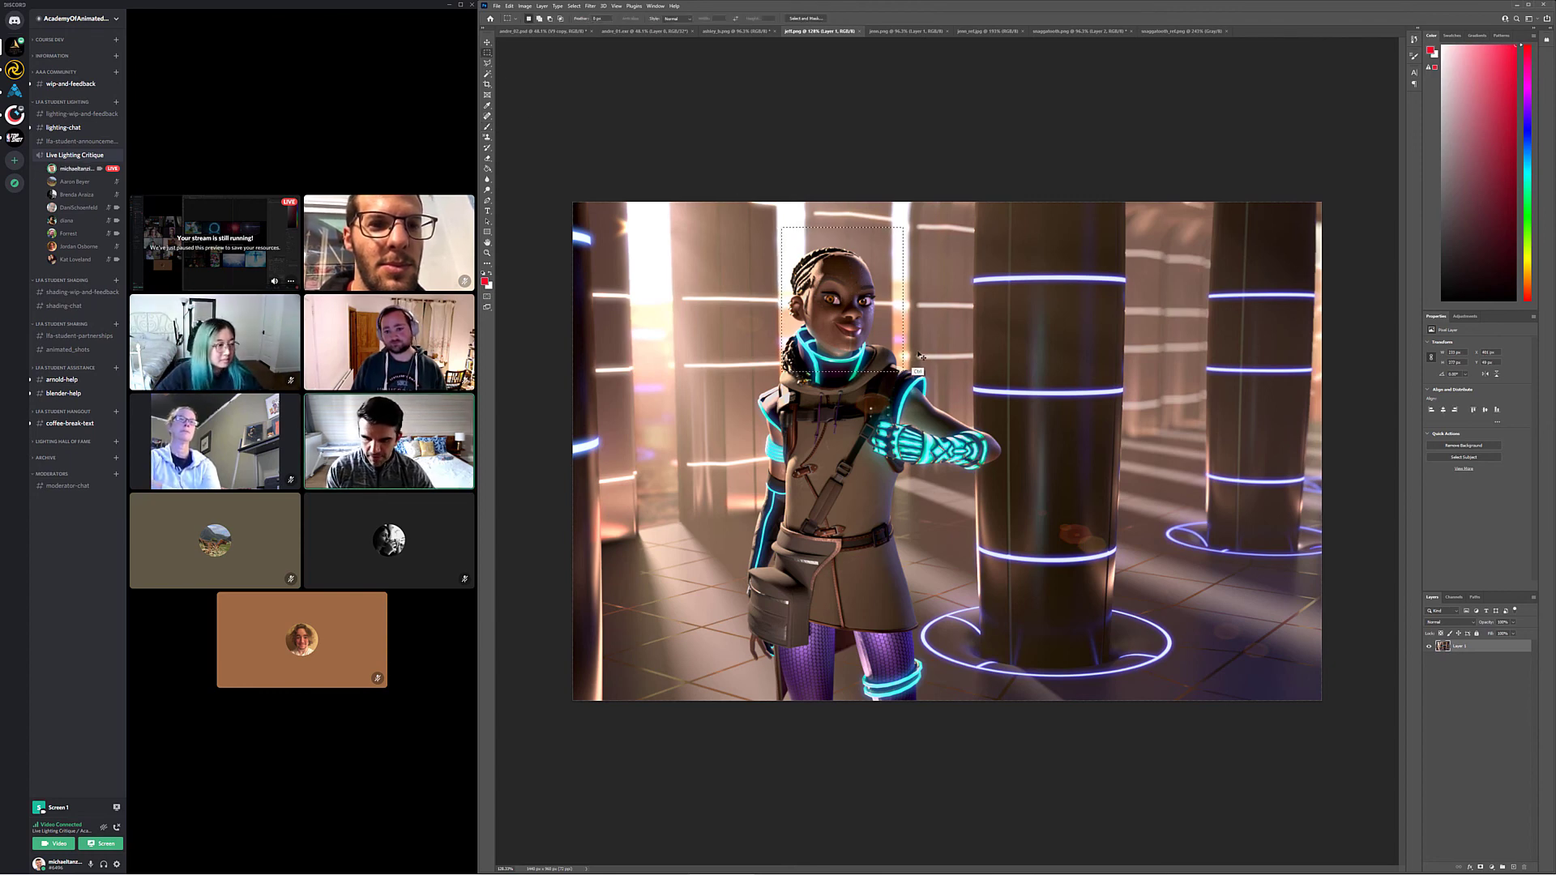
key(ctrl+j)
key(ctrl+n)
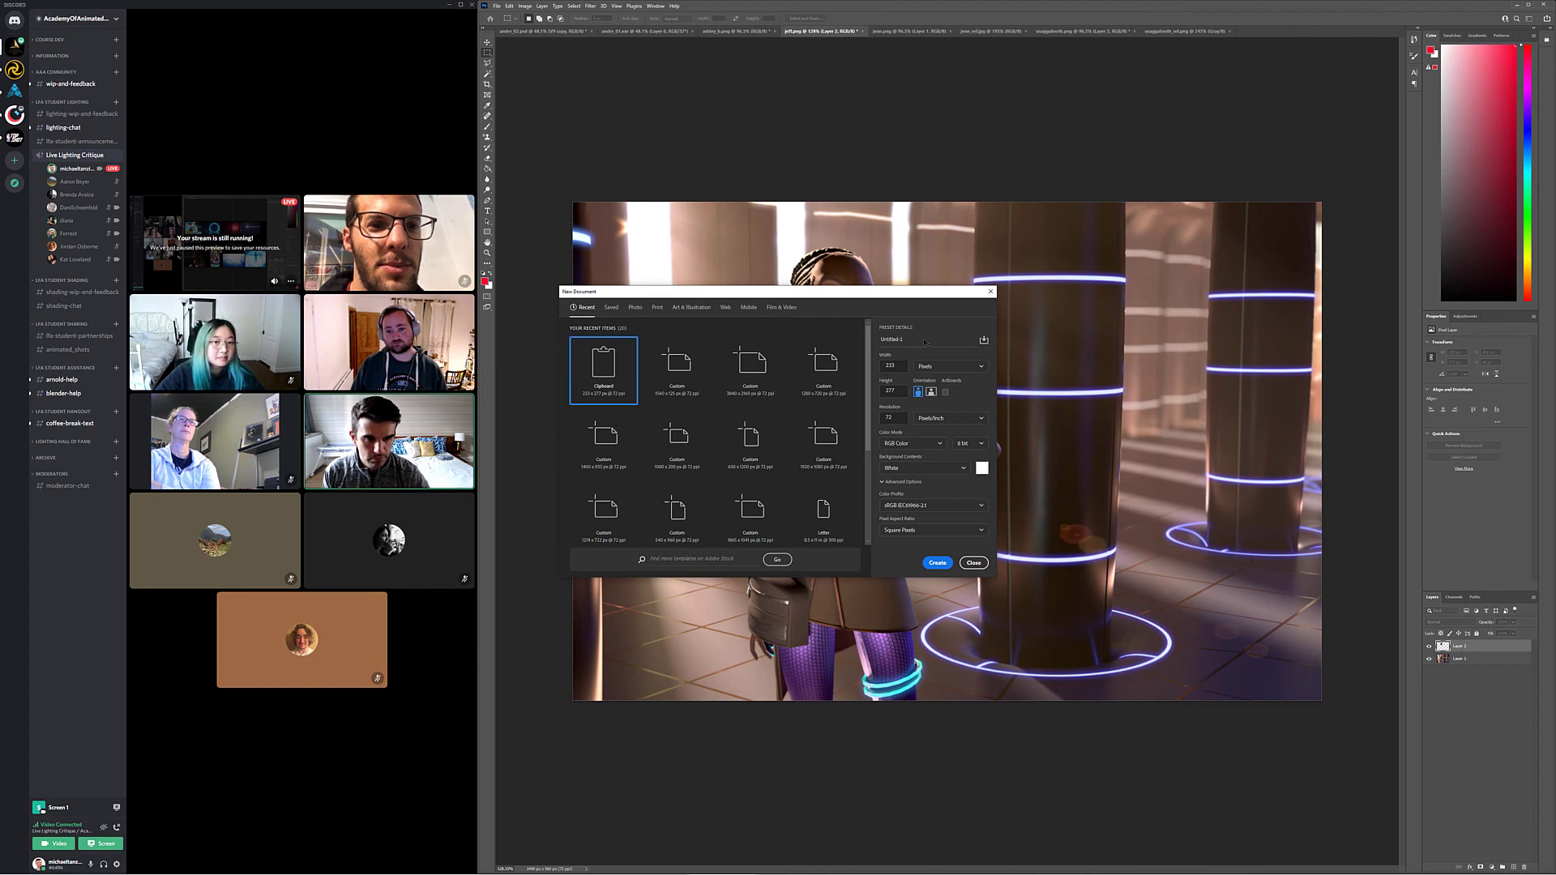
click(972, 563)
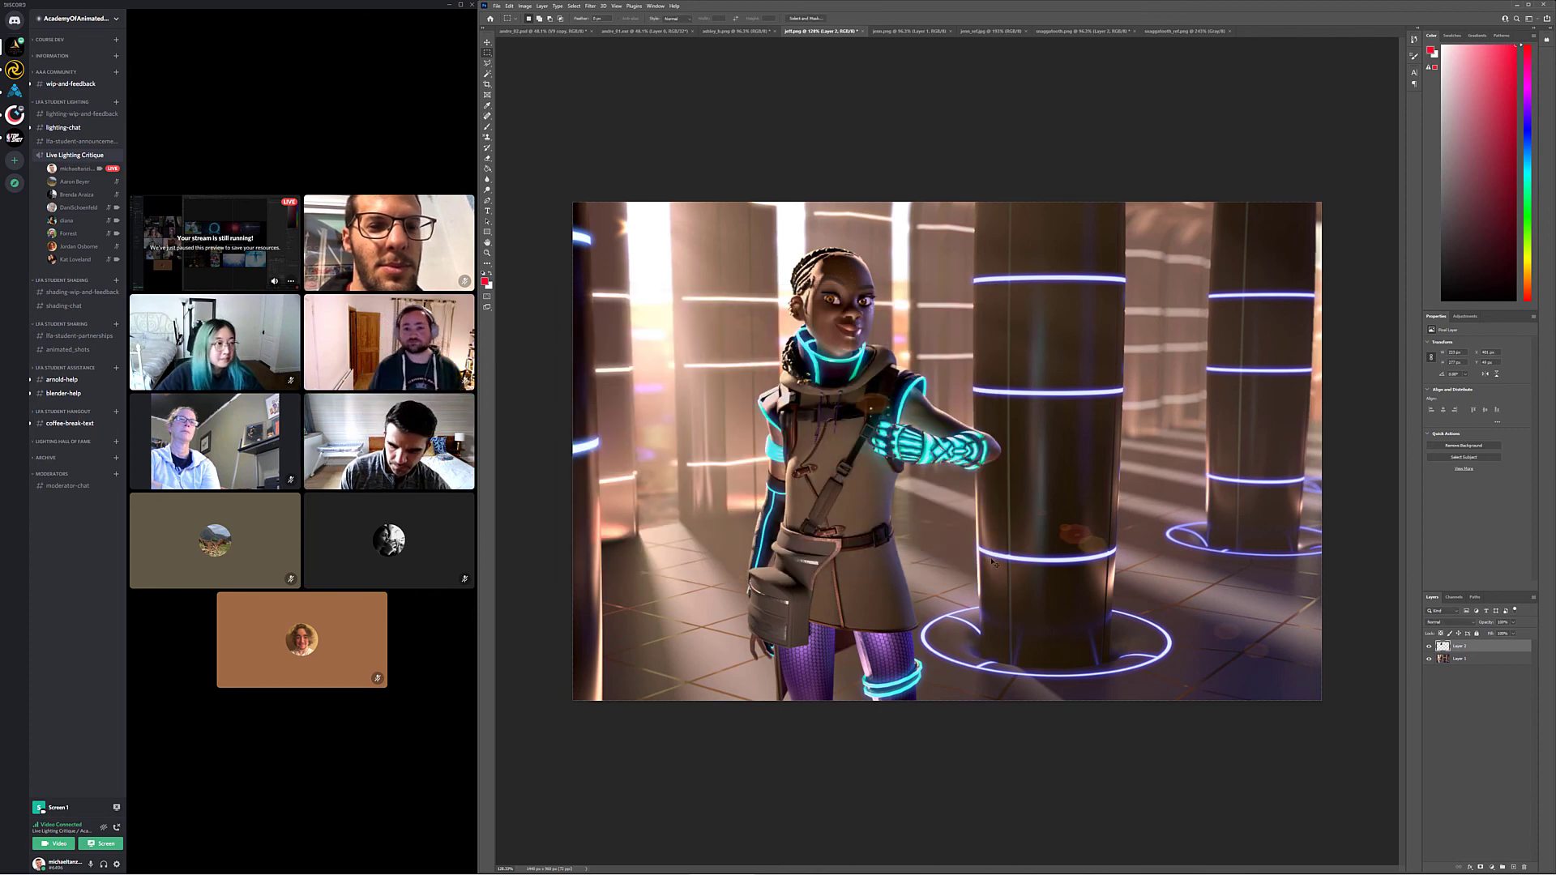
Shift the copied head layer's midtones toward red, magenta and yellow with Color Balance
key(ctrl+b)
drag(758, 63, 760, 63)
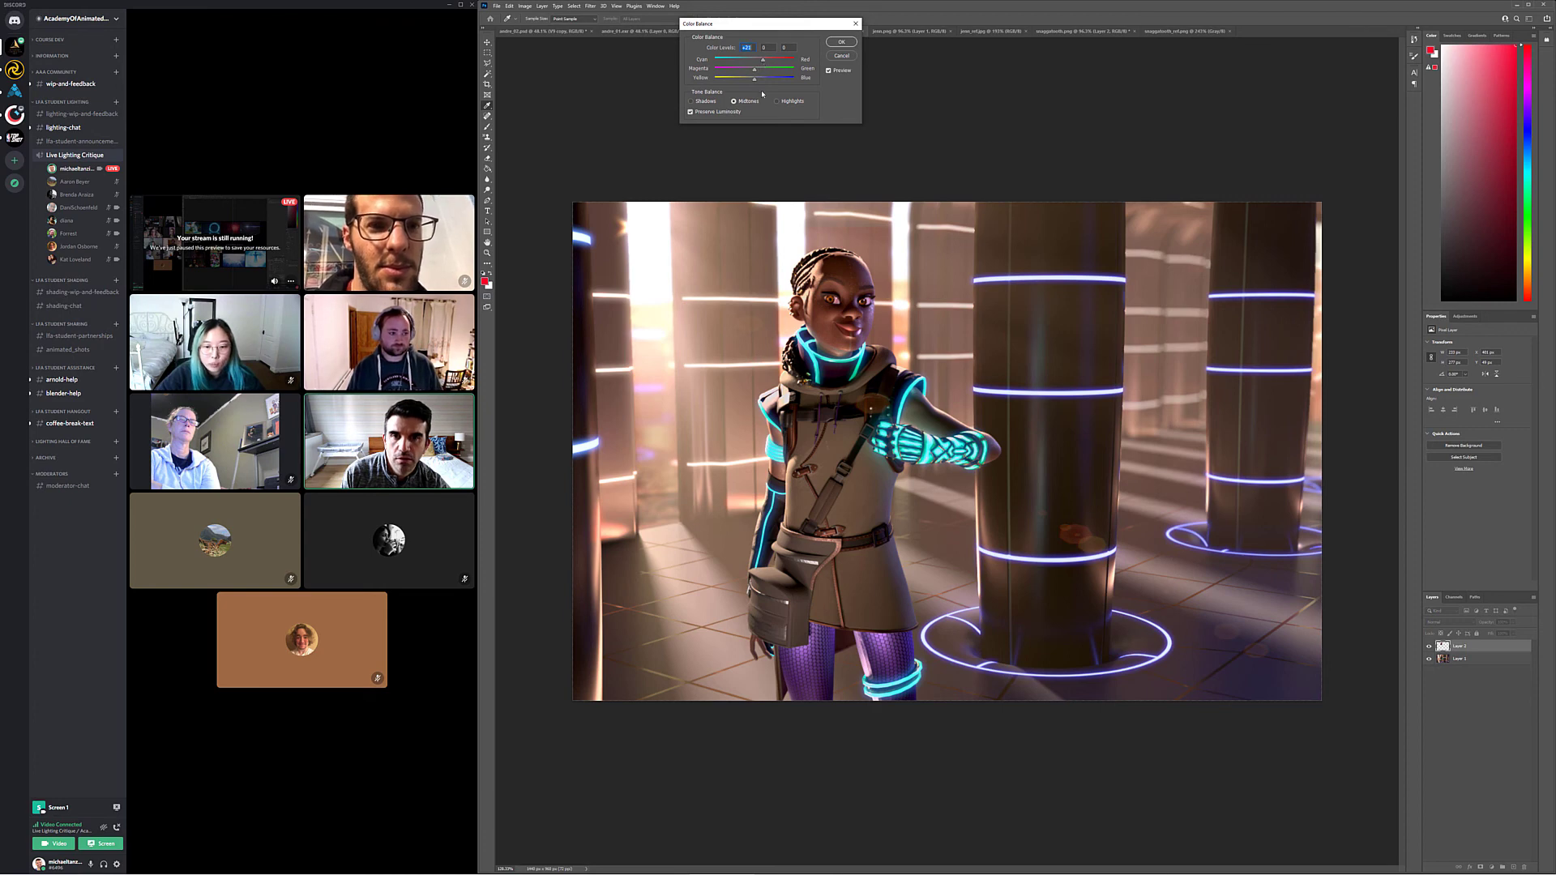
drag(754, 80, 755, 80)
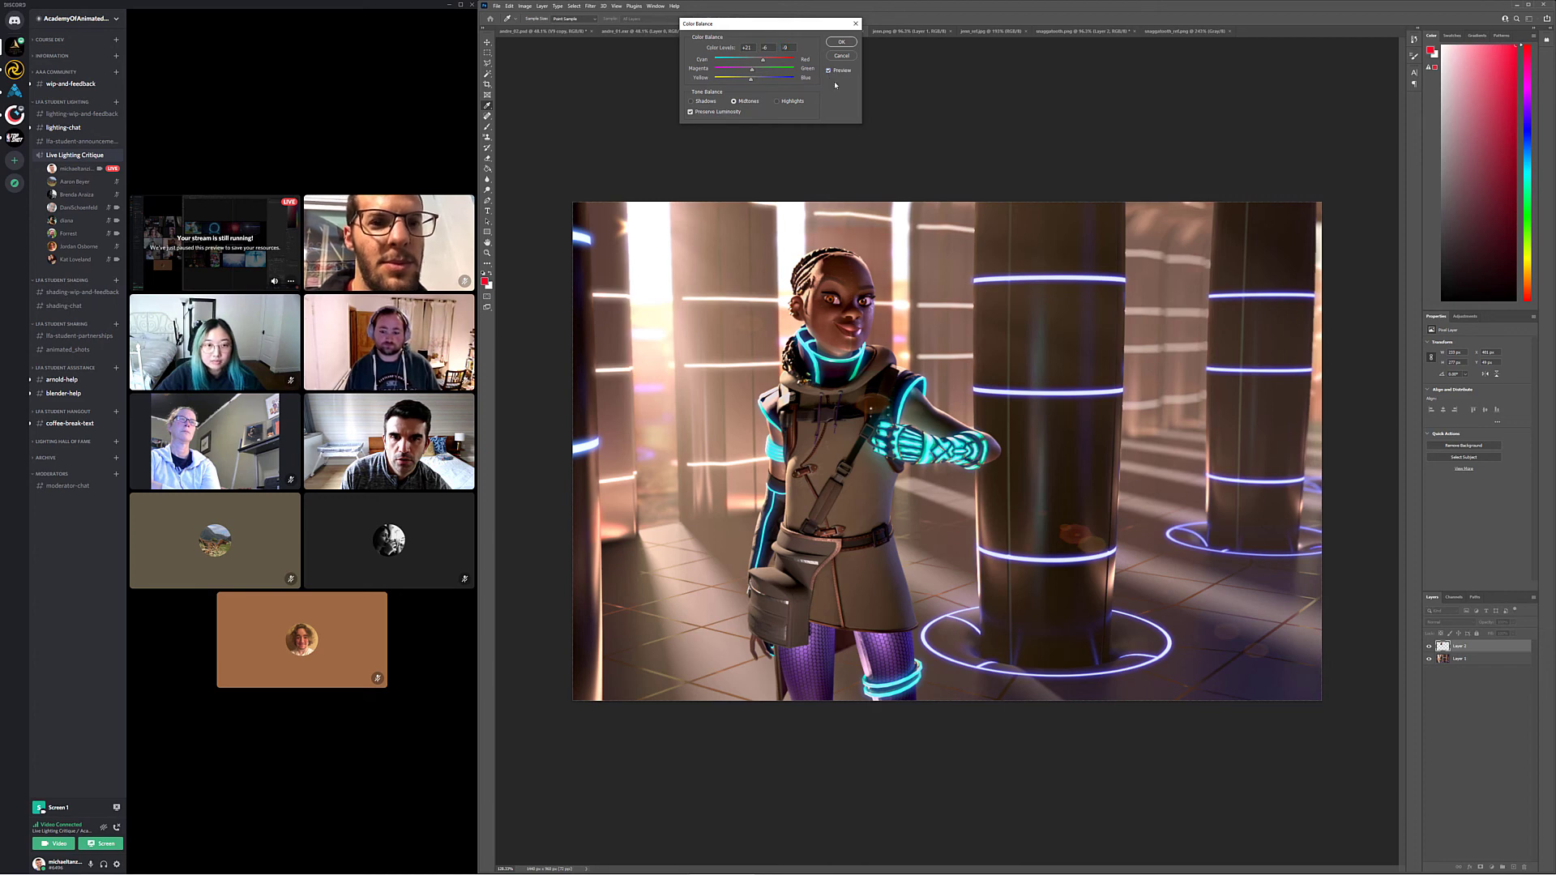
click(841, 41)
Paint short red Brush marks over the character's chest straps and hip bag
click(488, 157)
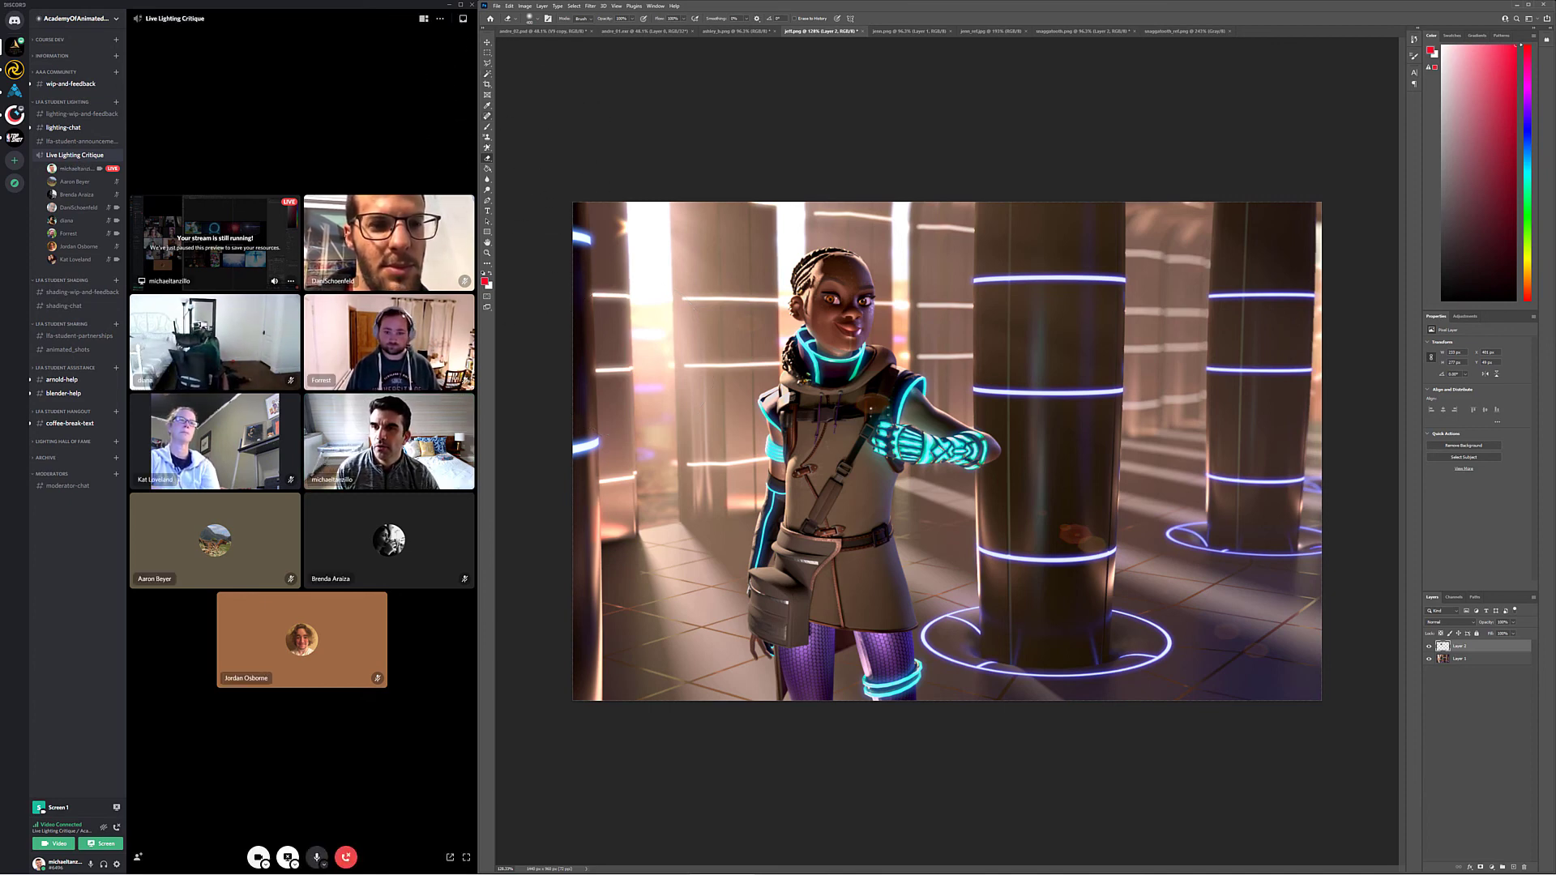
click(487, 126)
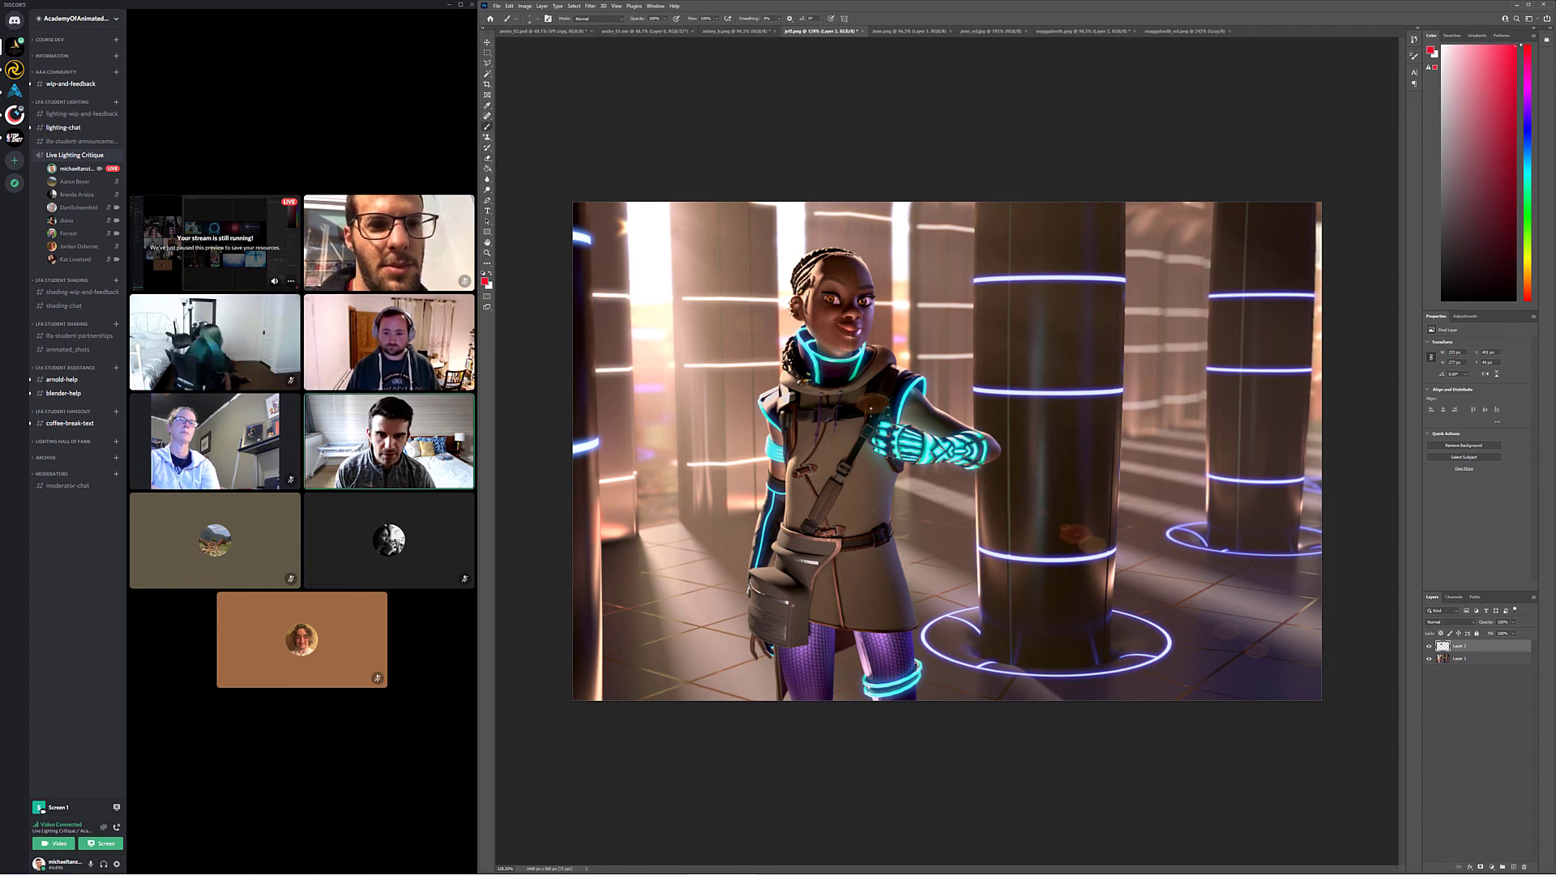
mouse_move(754, 572)
mouse_down()
mouse_move(787, 577)
mouse_move(786, 632)
mouse_up()
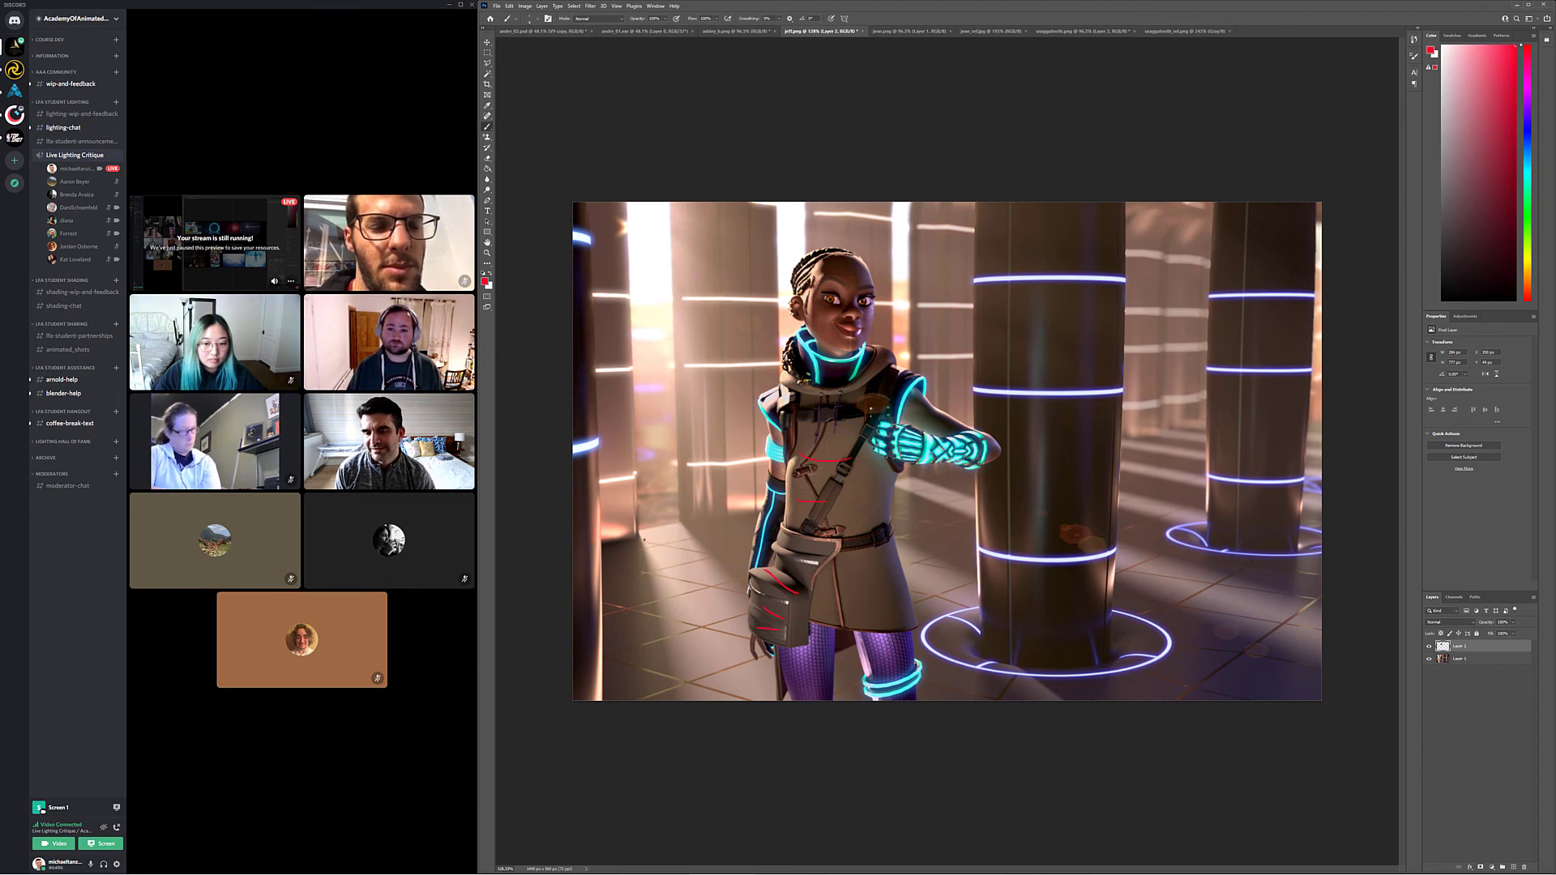
Outline a light path across the floor beside the character with two long red lines and short strokes at its far end
drag(639, 535, 676, 680)
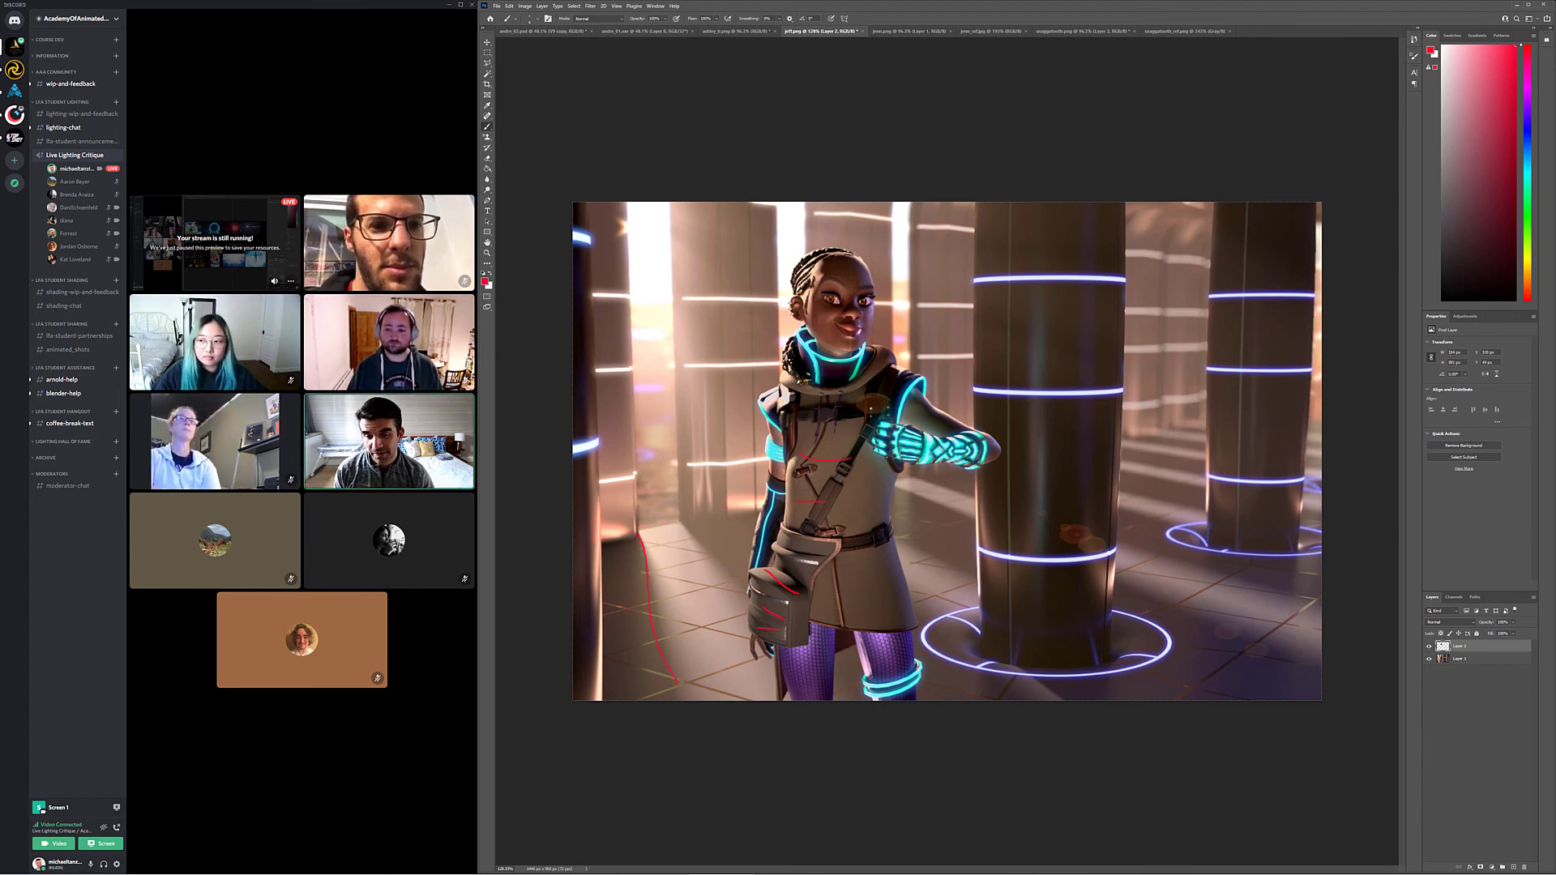
drag(695, 514, 780, 695)
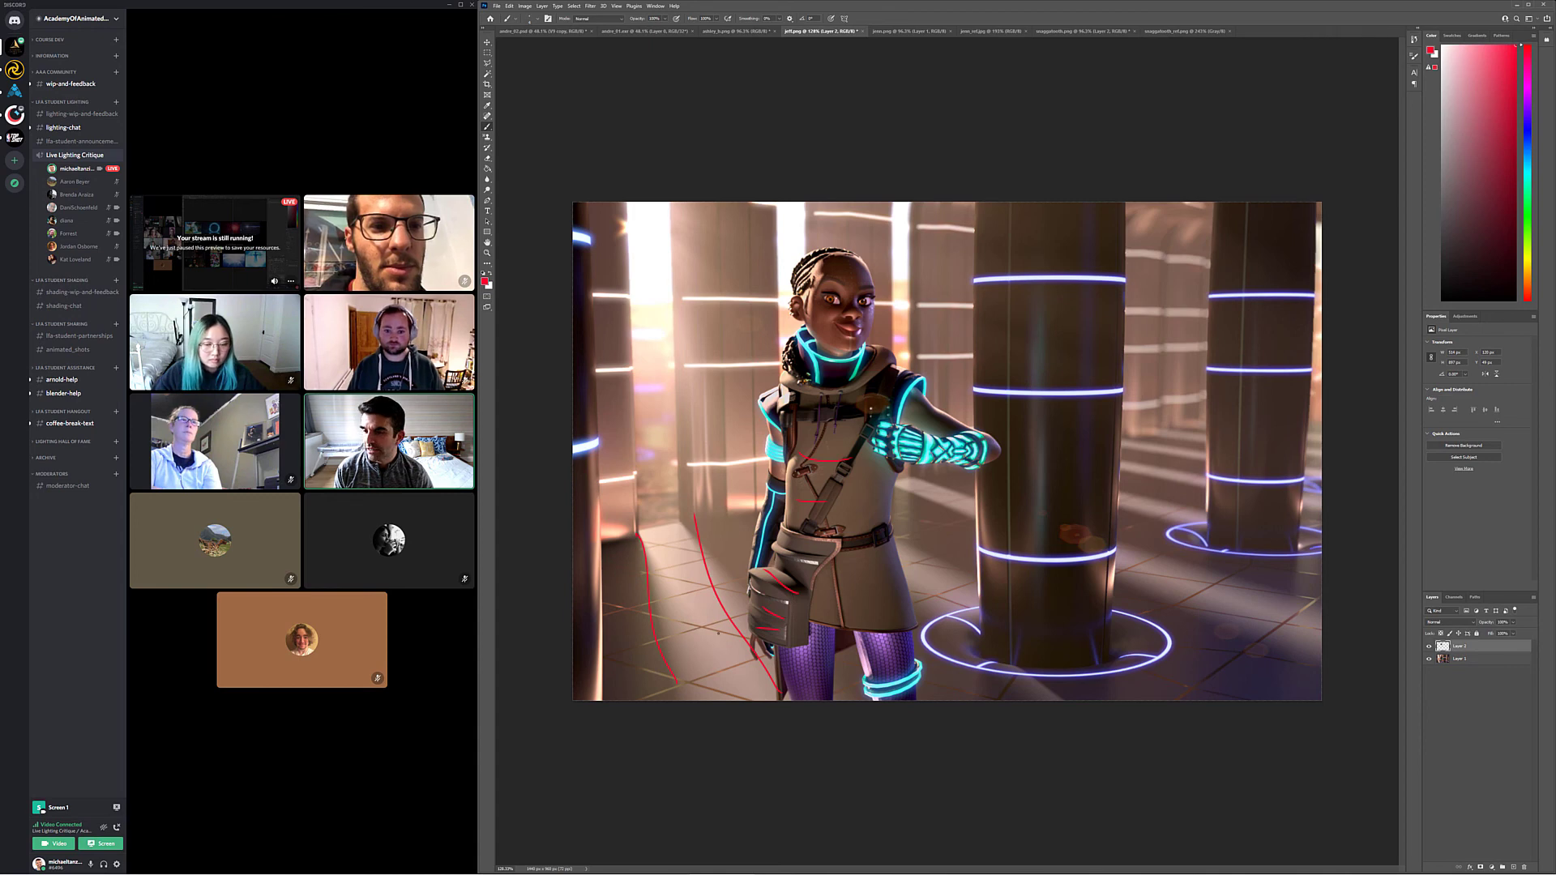
mouse_move(640, 536)
mouse_down()
mouse_move(679, 528)
mouse_move(683, 544)
mouse_up()
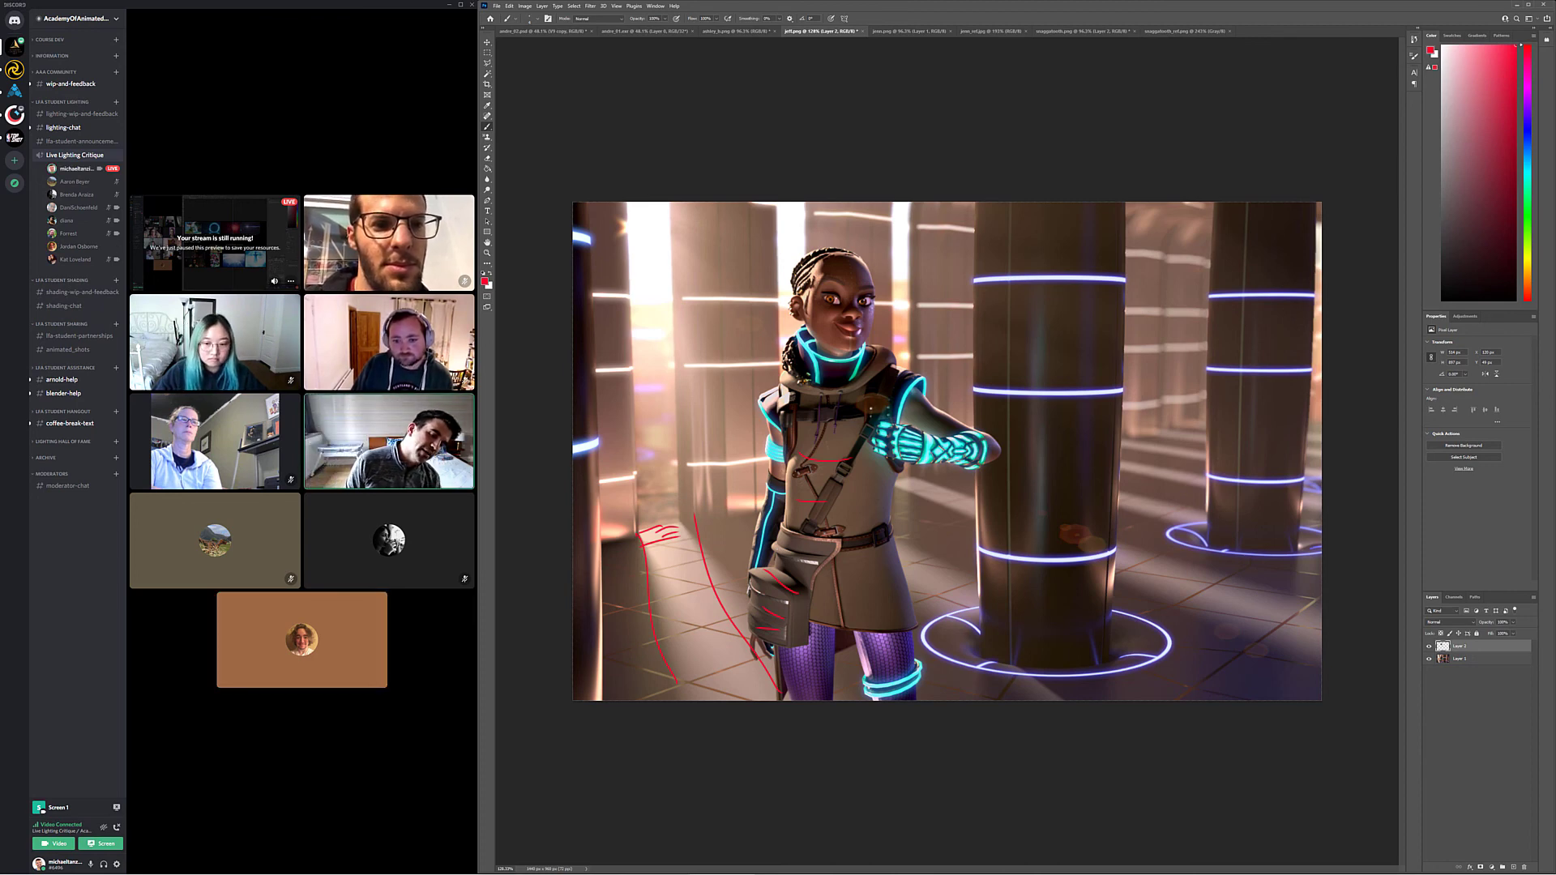
Try a diagonal red line across the large pillar and a circle around the floor area beside it, undoing each one
drag(1041, 516, 1262, 666)
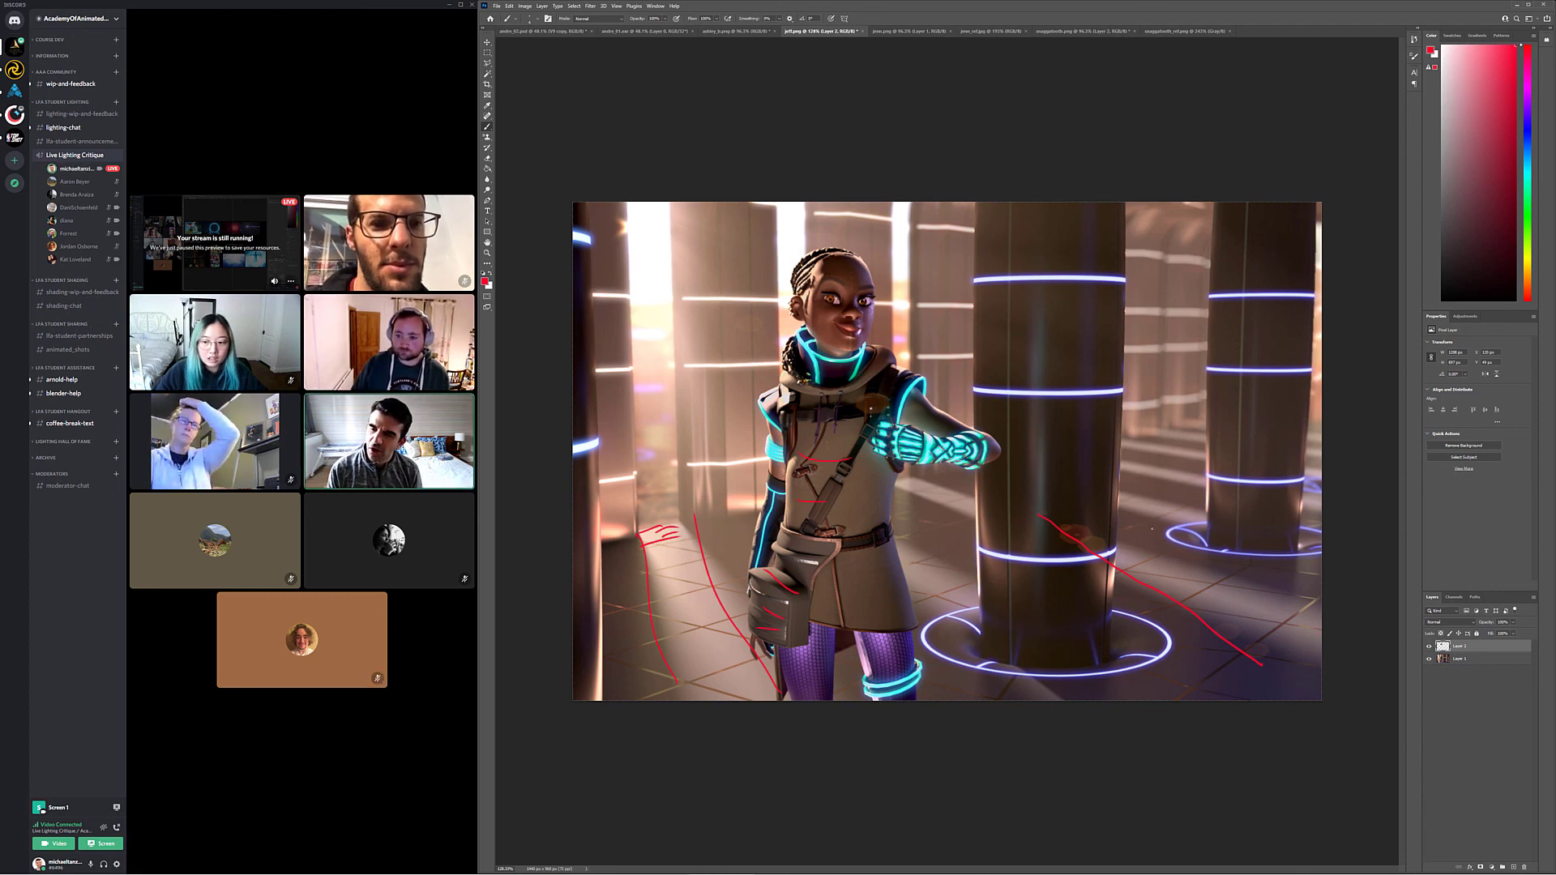
key(ctrl+z)
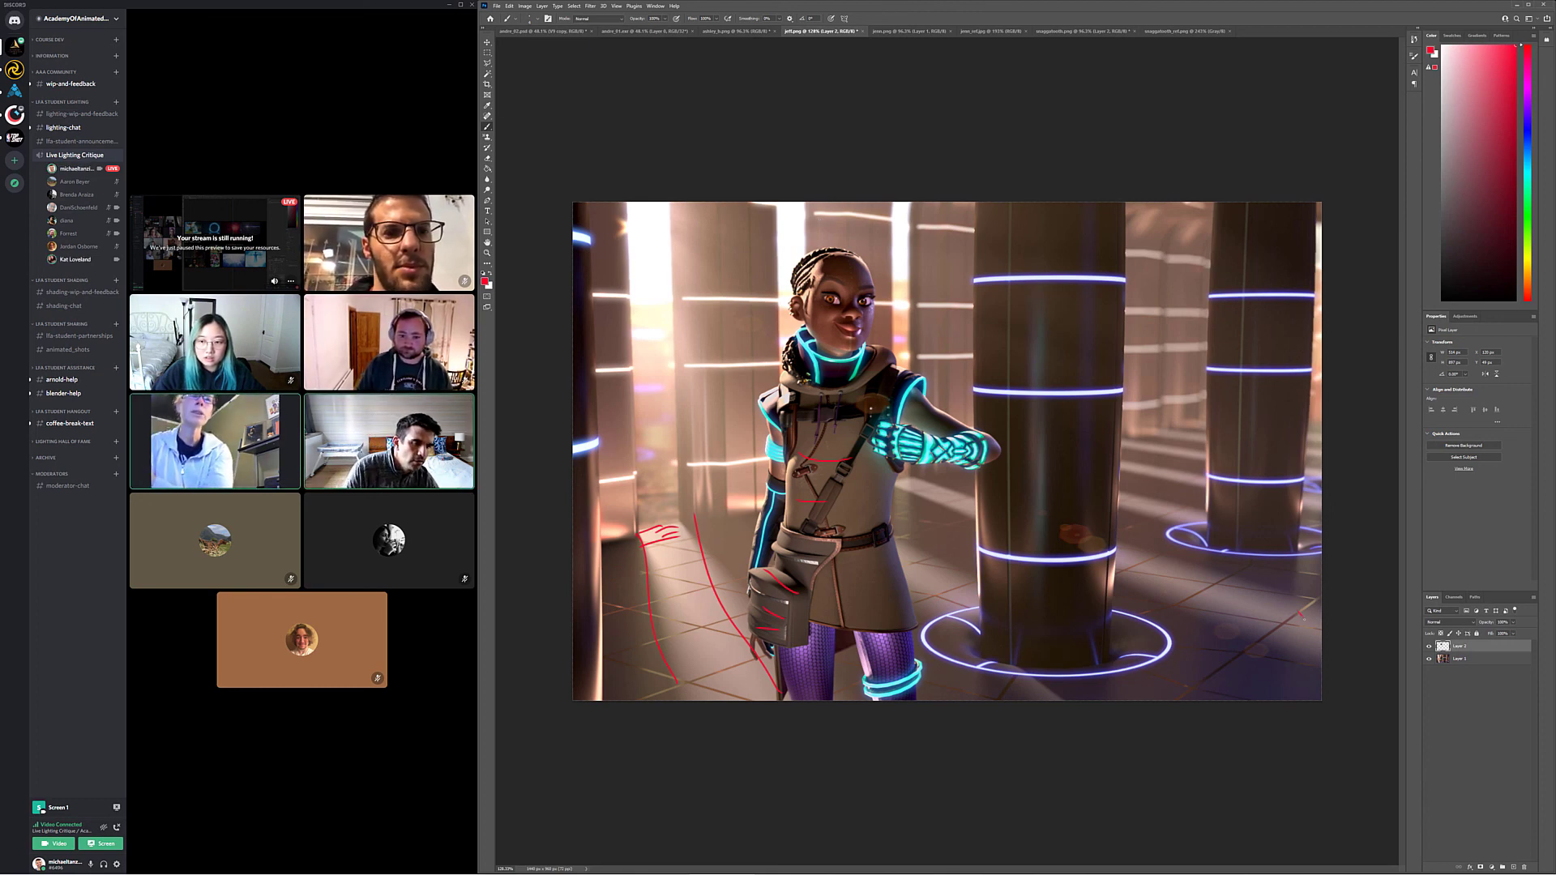
drag(1301, 616, 1284, 585)
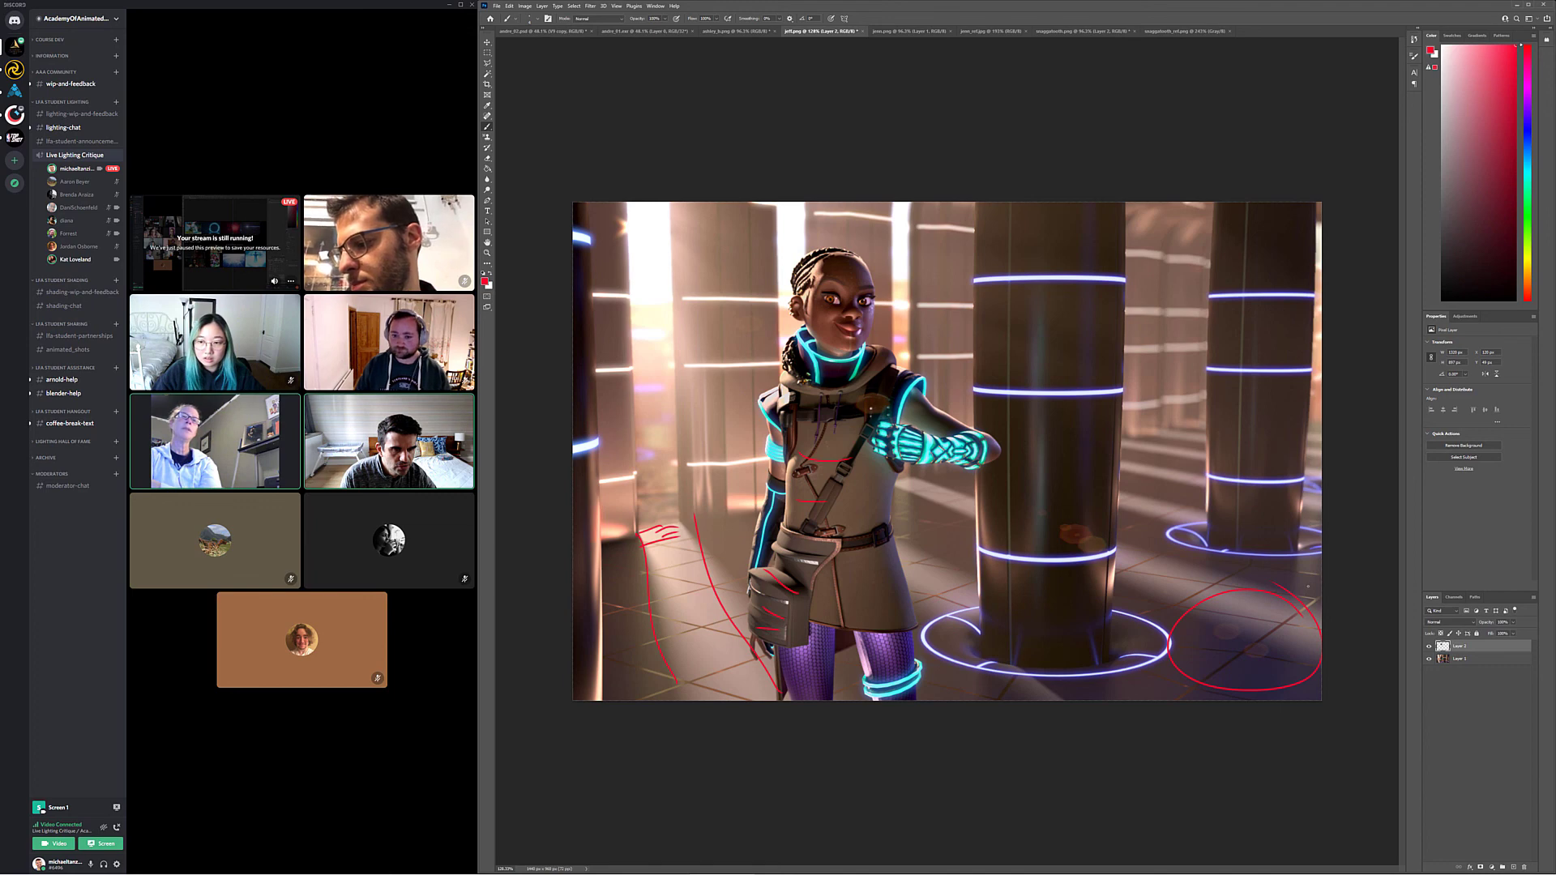
key(ctrl+z)
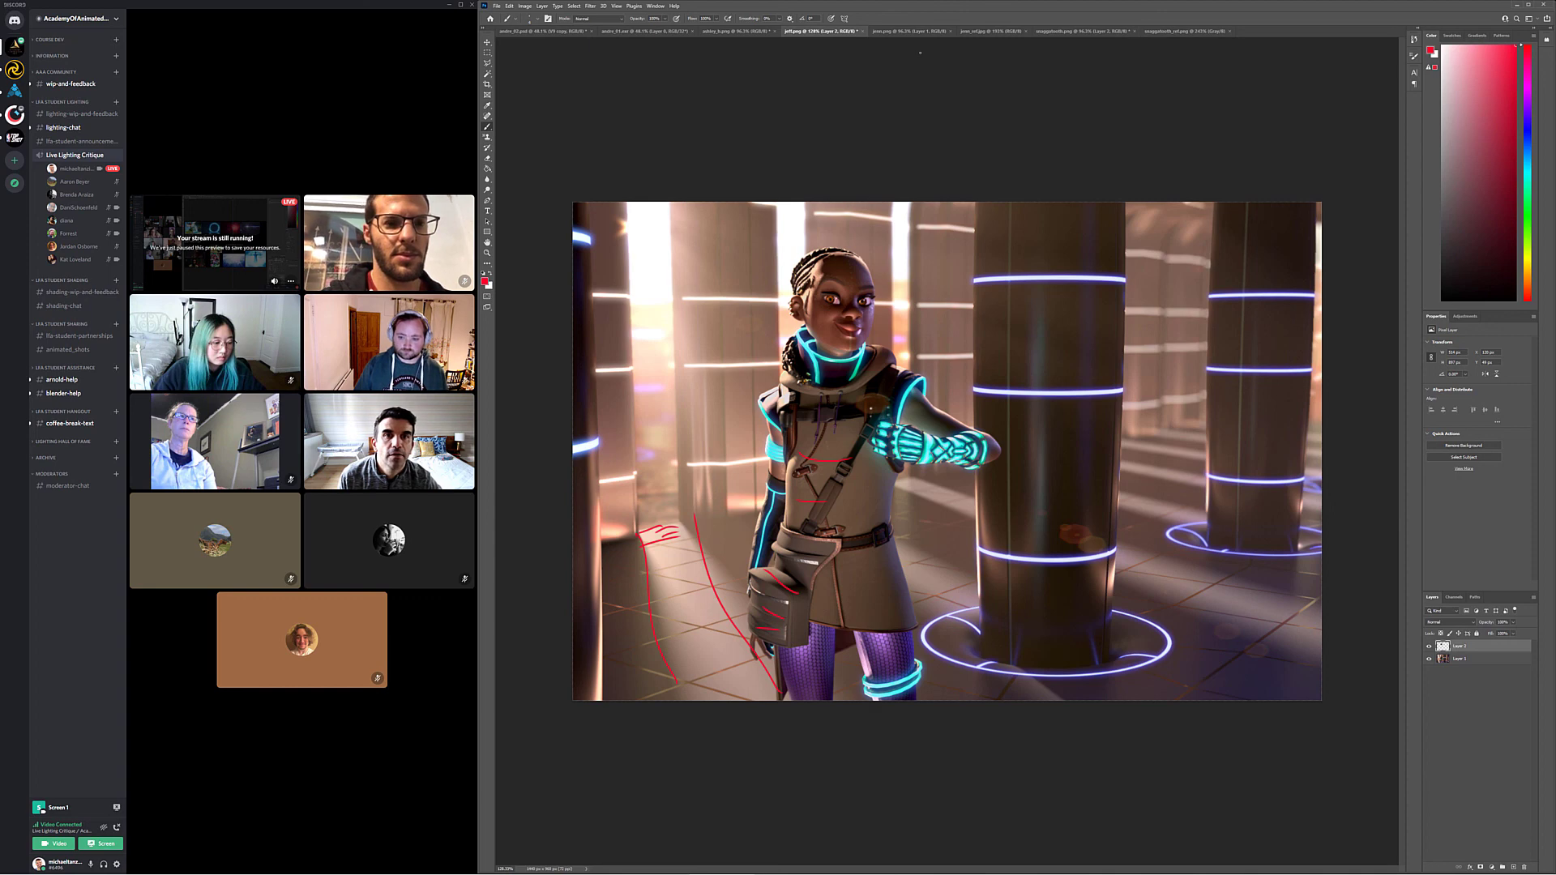
Compare the mushroom forest render with its Lighting Challenge winner reference, and draw a red line down the reference mushroom's stem
click(908, 32)
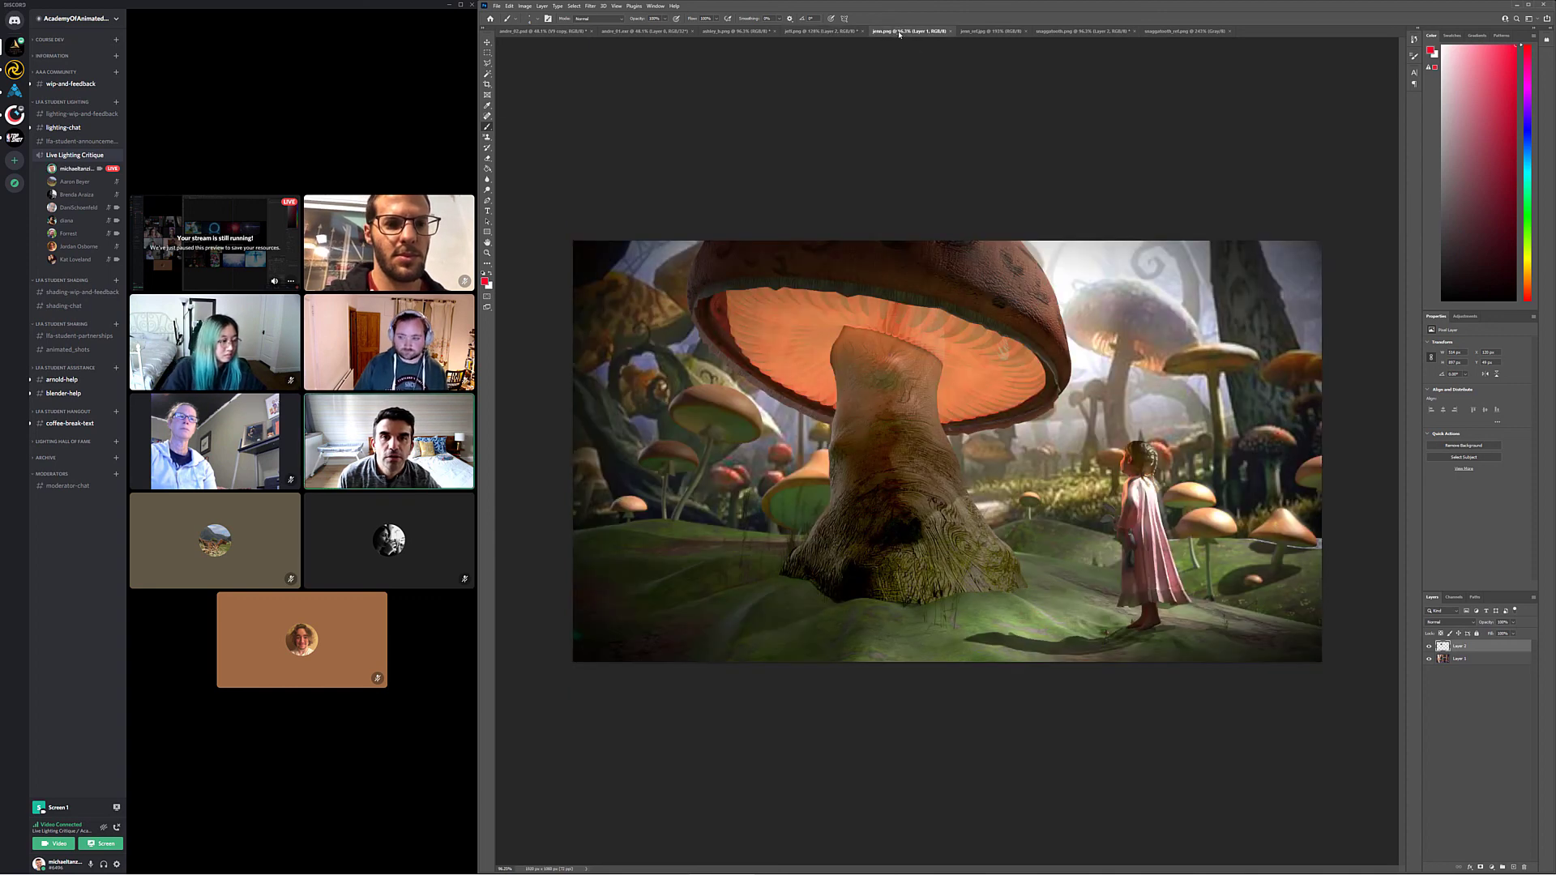
click(998, 31)
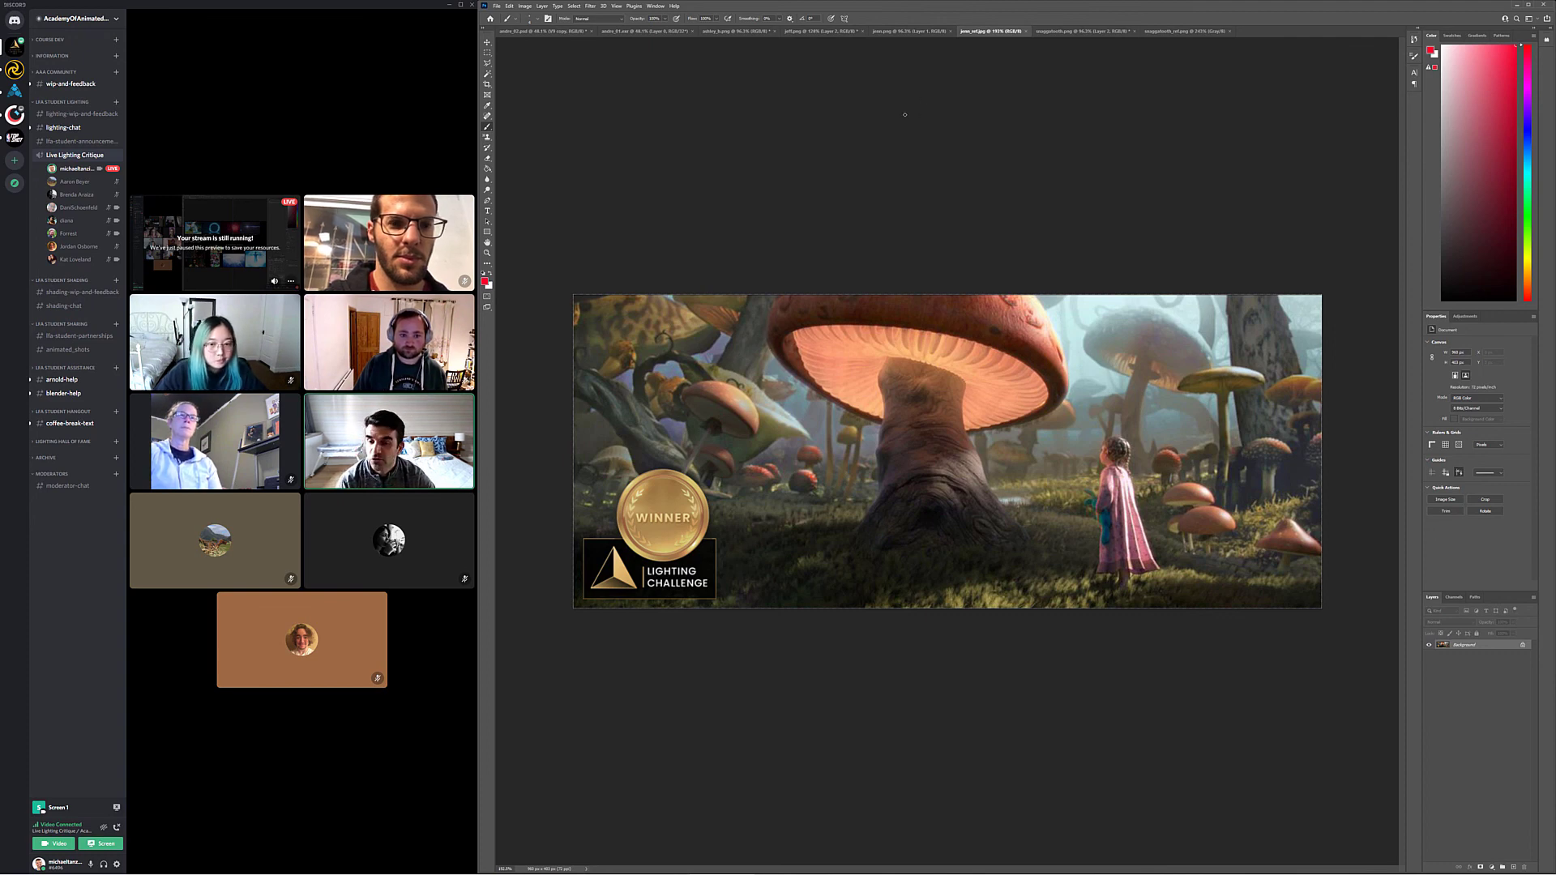
click(917, 31)
click(990, 31)
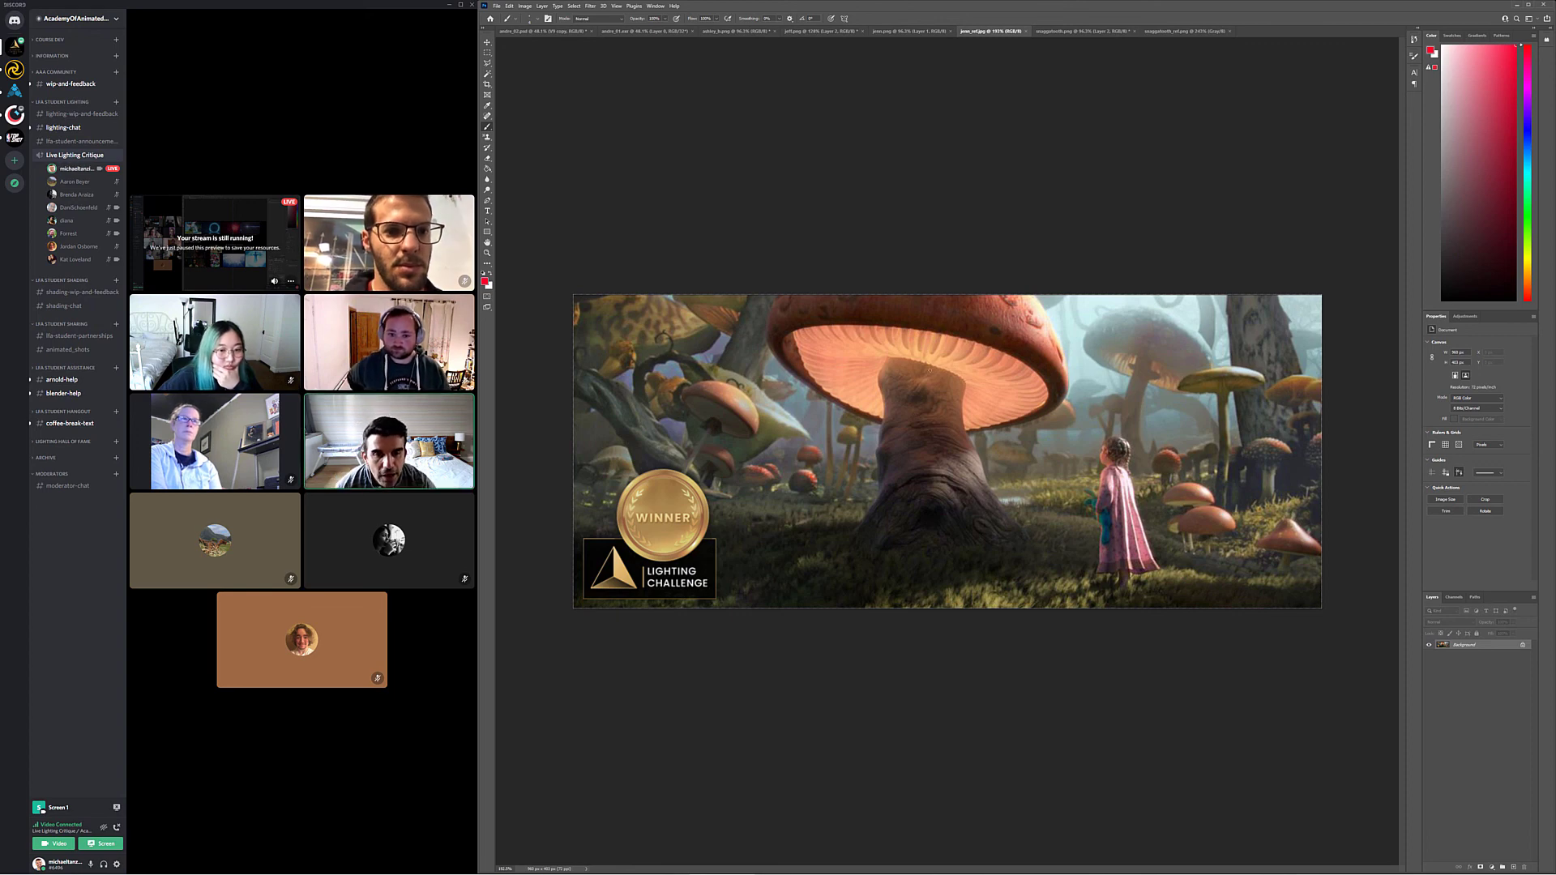
drag(933, 364, 926, 458)
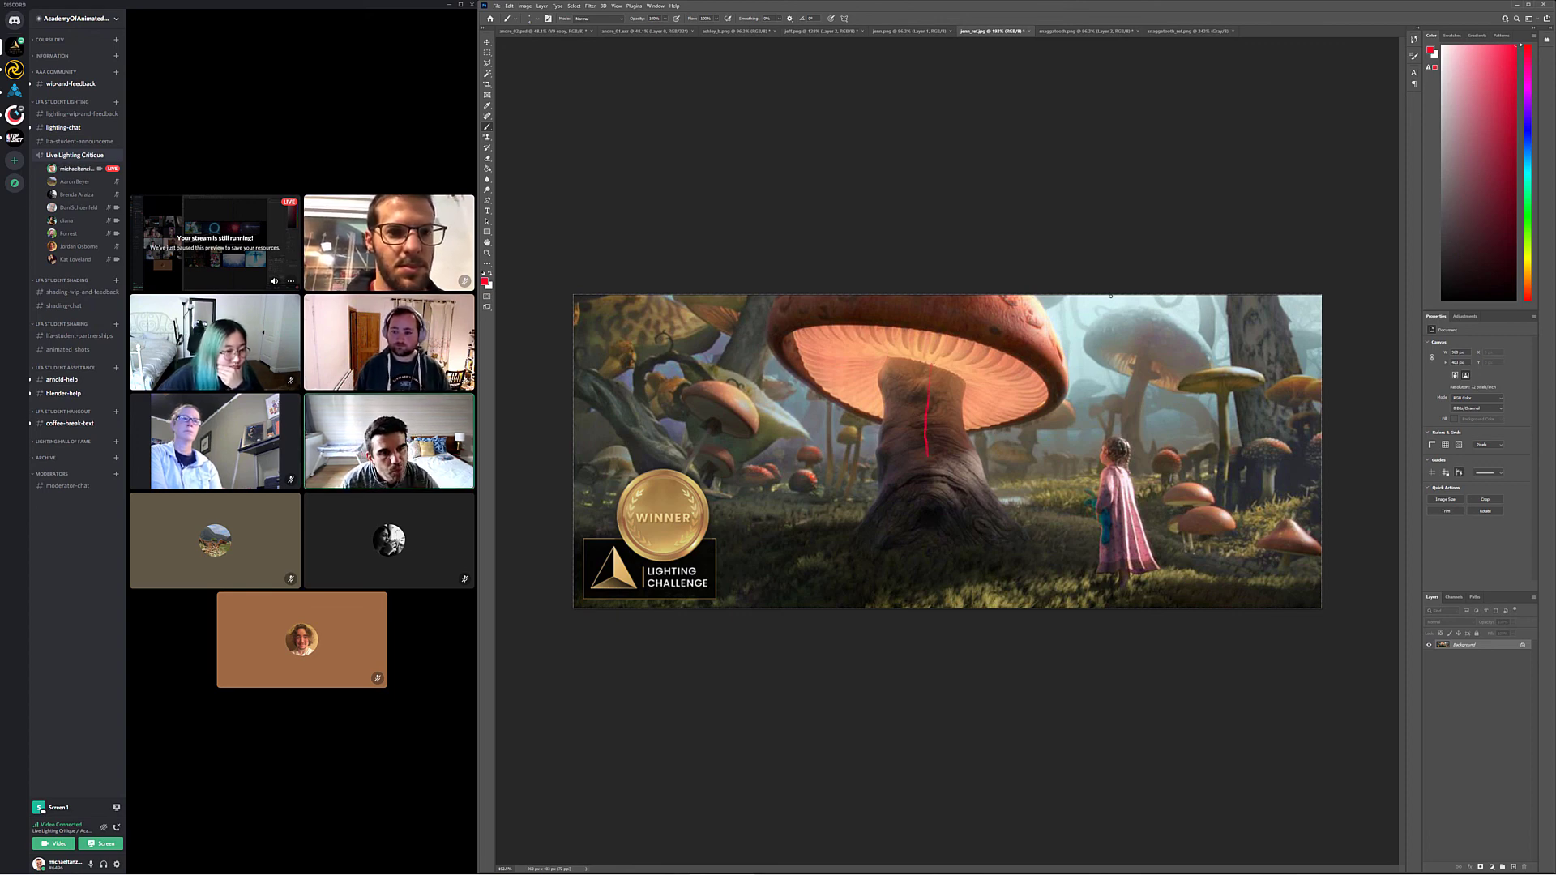
Draw a red line from the sky to the girl and circle her cape hem on the reference, comparing it with the mushroom render
mouse_move(1110, 297)
mouse_down()
mouse_move(1076, 323)
mouse_move(1080, 445)
mouse_up()
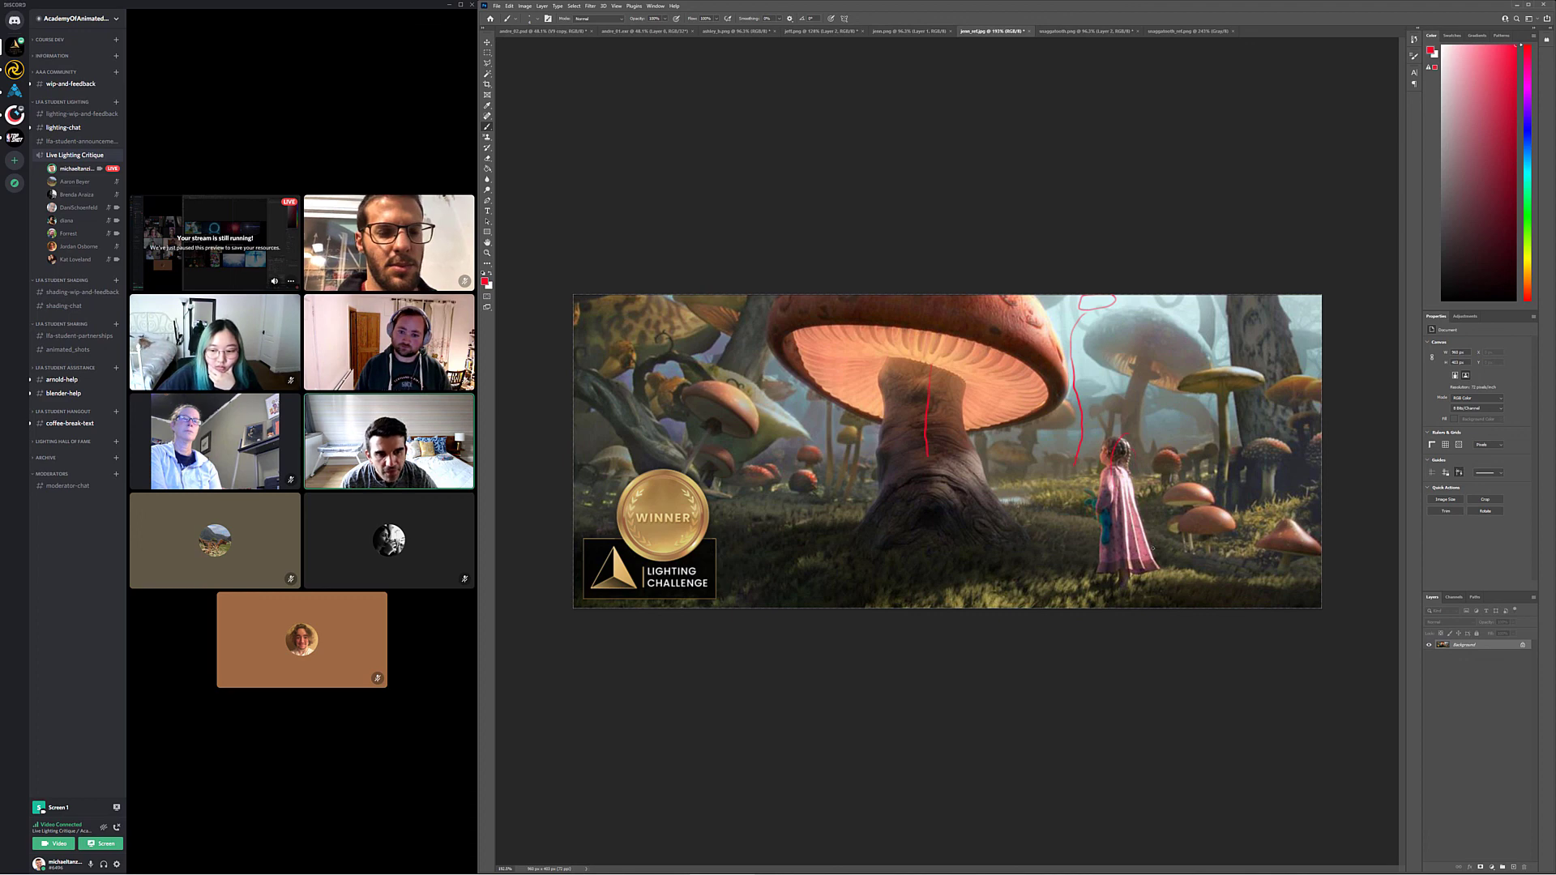
drag(1142, 536, 1153, 542)
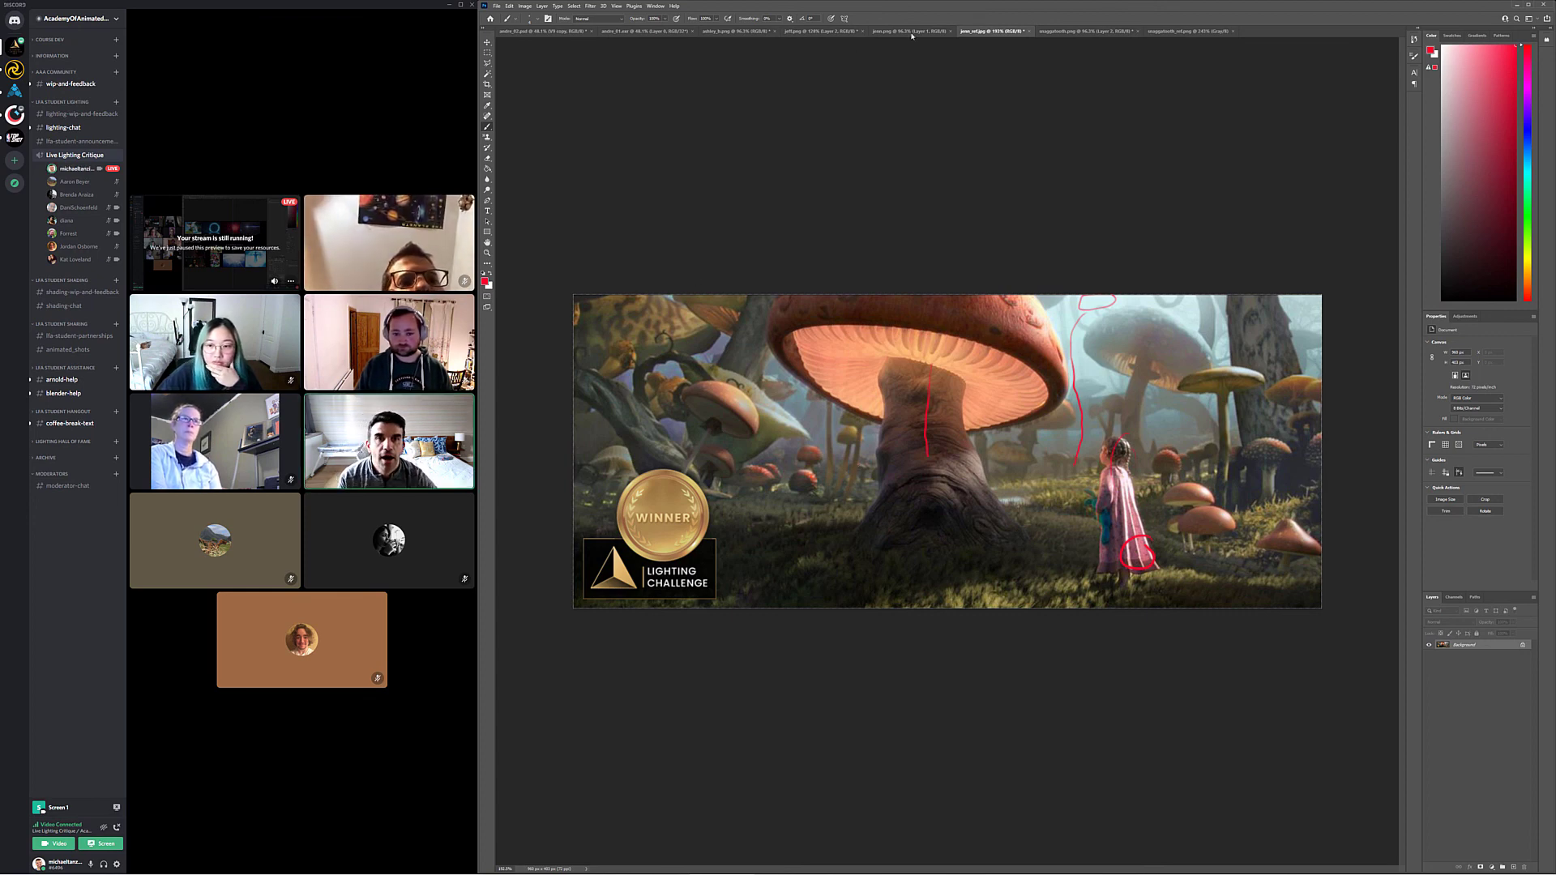
key(ctrl+shift+Tab)
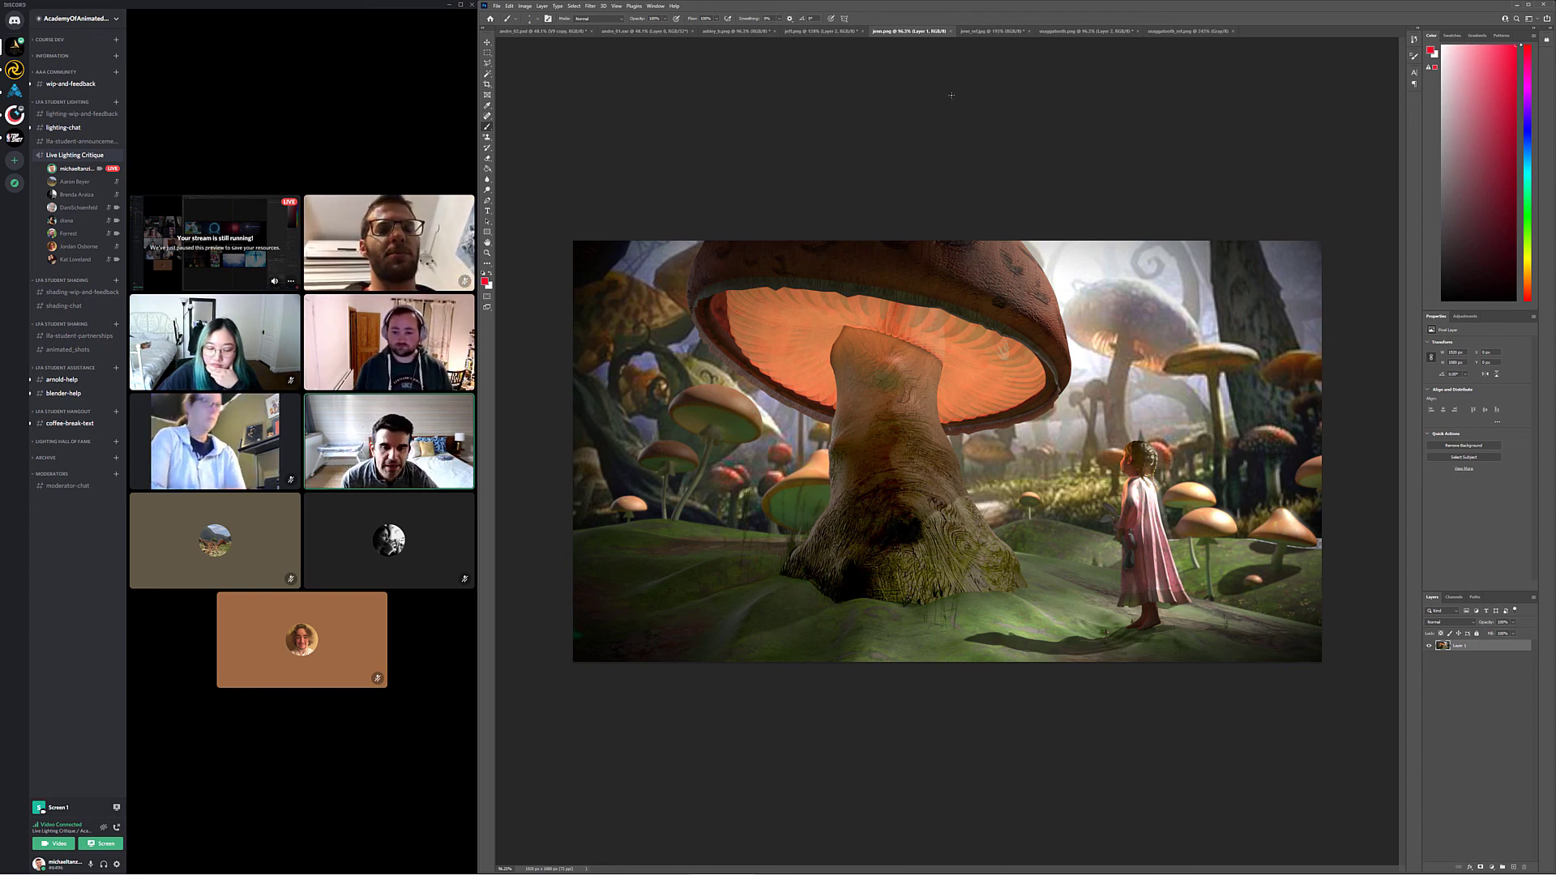
click(992, 30)
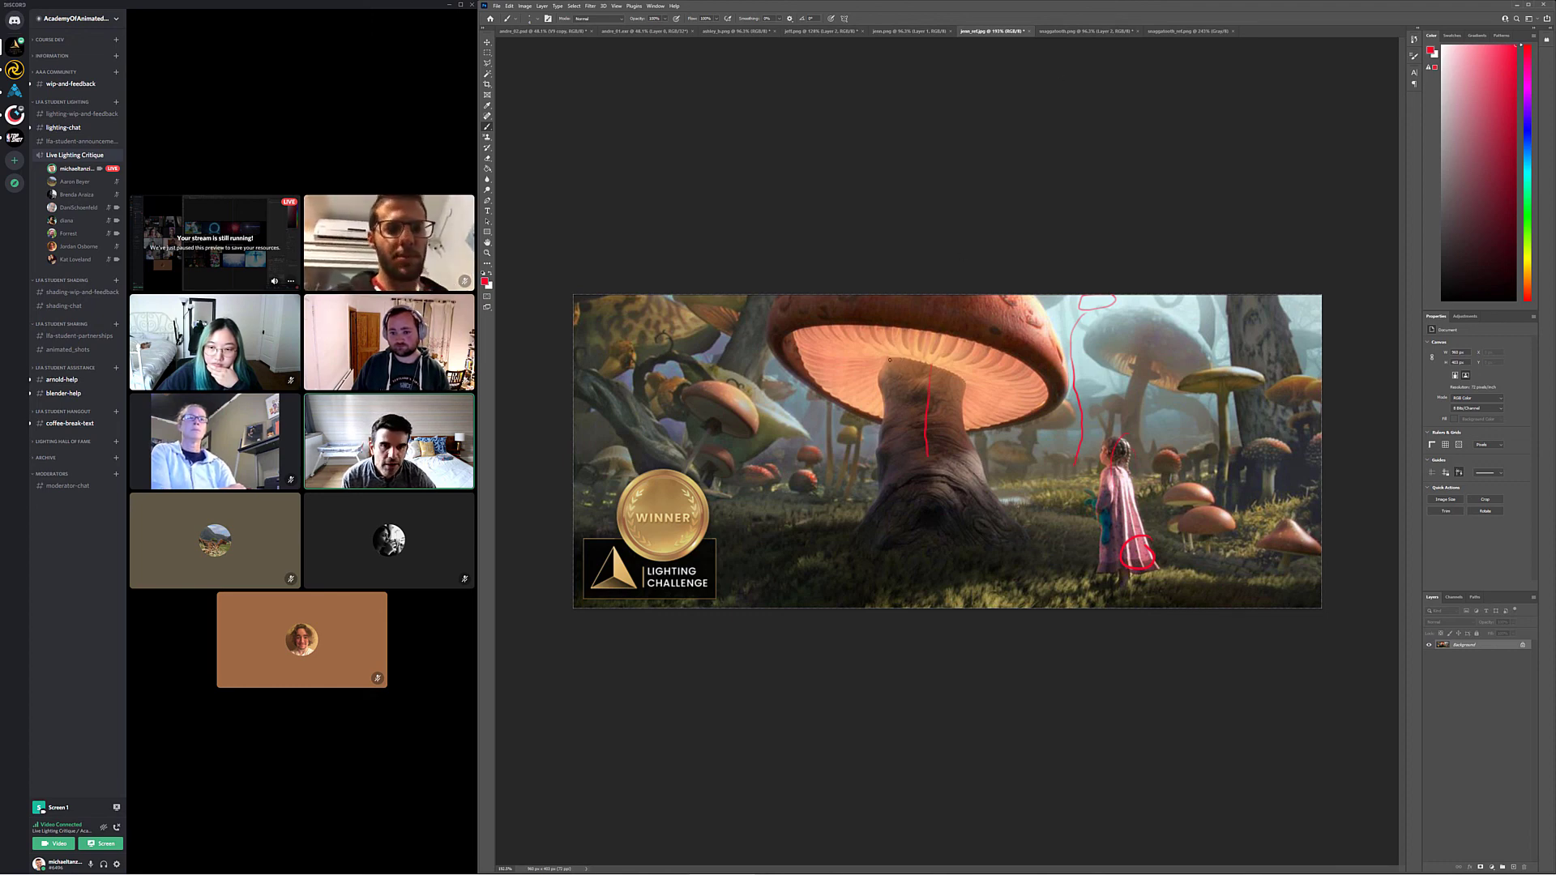
Circle the upper stem, the two dark hollows at its base and a patch of dark ground in red on the mushroom render
click(909, 31)
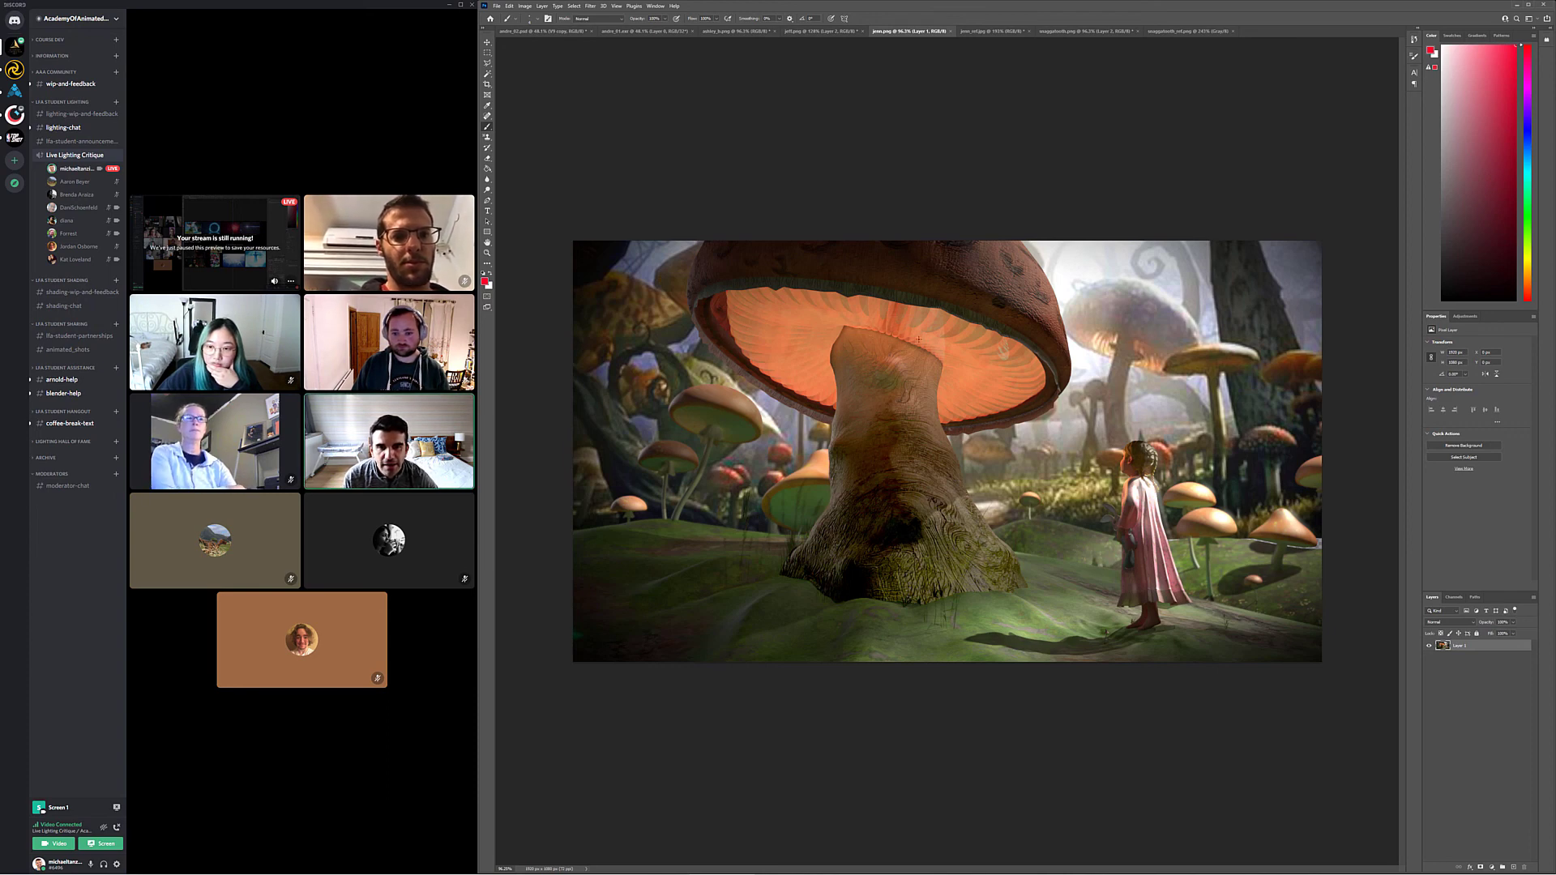
mouse_move(835, 328)
mouse_down()
mouse_move(924, 336)
mouse_move(842, 387)
mouse_move(922, 398)
mouse_up()
mouse_move(847, 331)
mouse_down()
mouse_move(892, 347)
mouse_move(929, 389)
mouse_up()
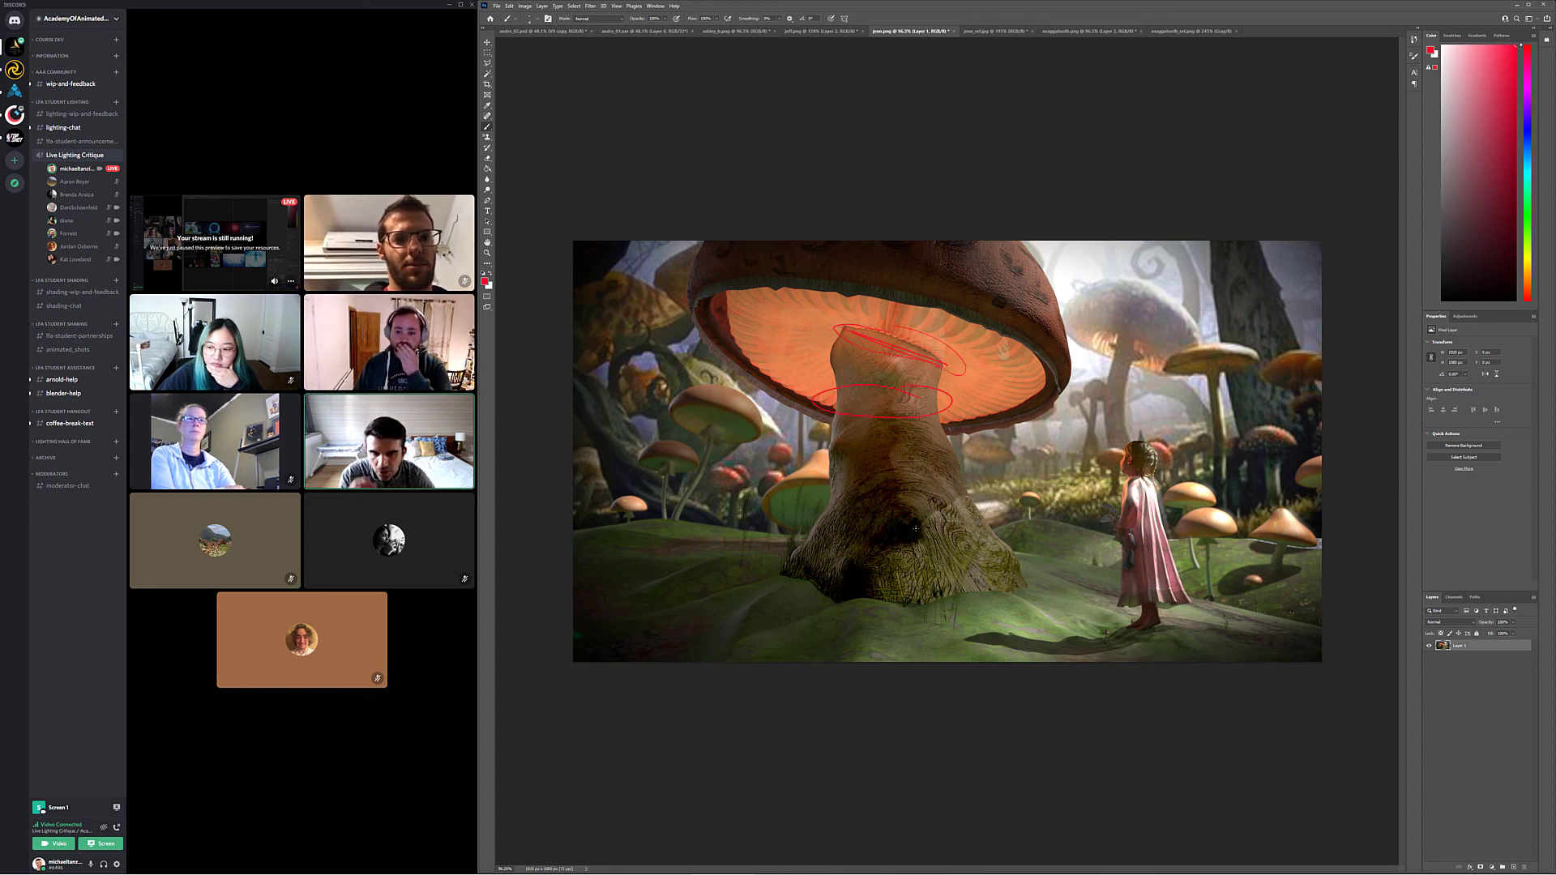
mouse_move(900, 508)
mouse_down()
mouse_move(872, 520)
mouse_move(902, 510)
mouse_move(857, 559)
mouse_up()
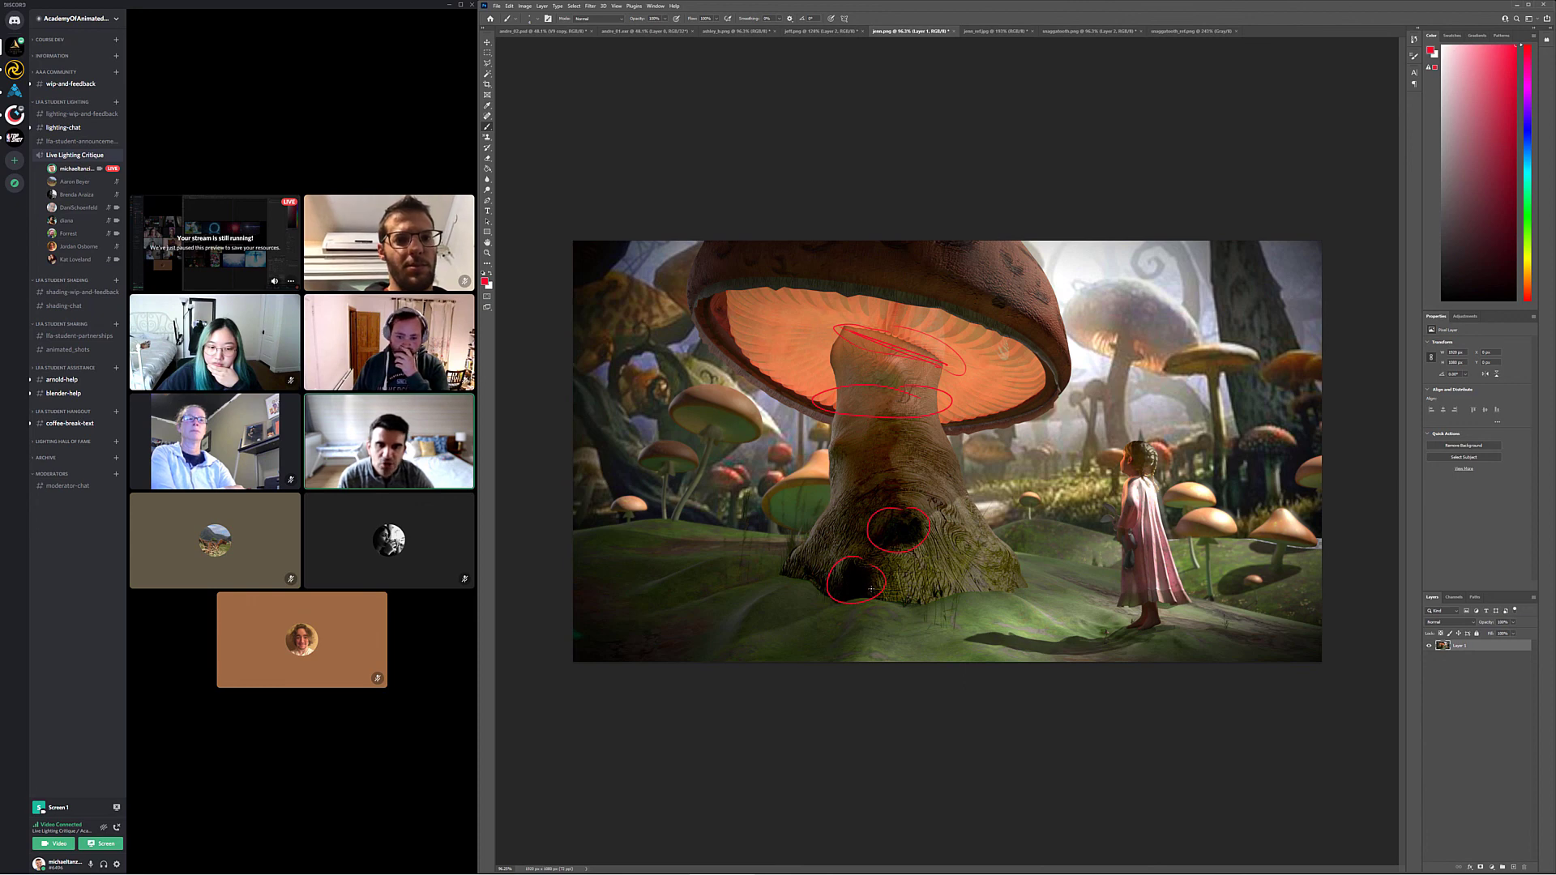
drag(720, 633, 716, 616)
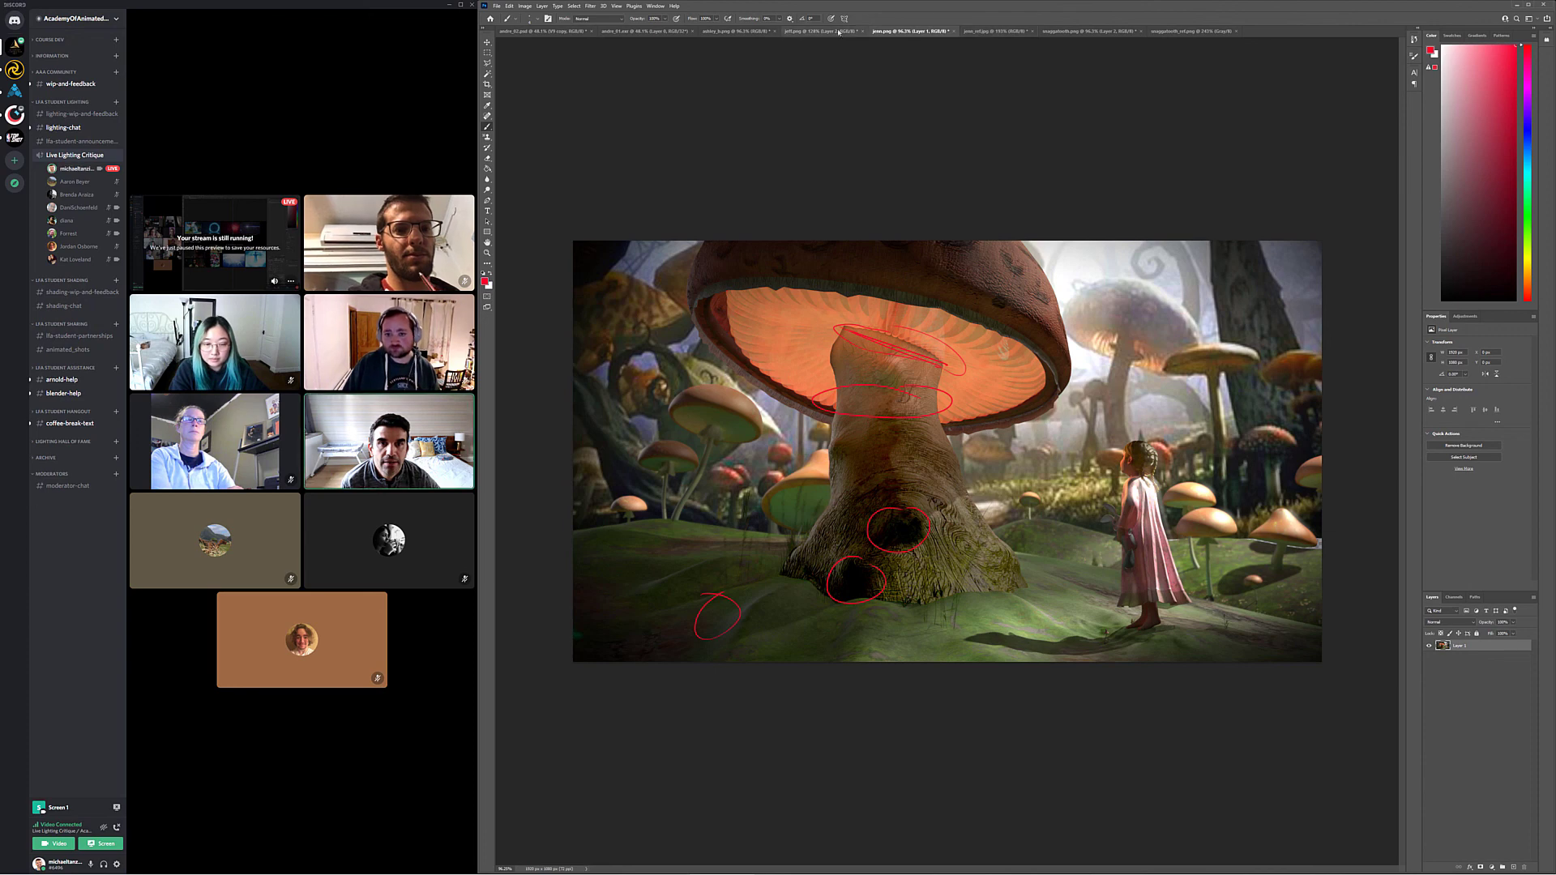
Circle the mushrooms and dark background behind the girl on the reference in red, and compare that area with the render
click(995, 31)
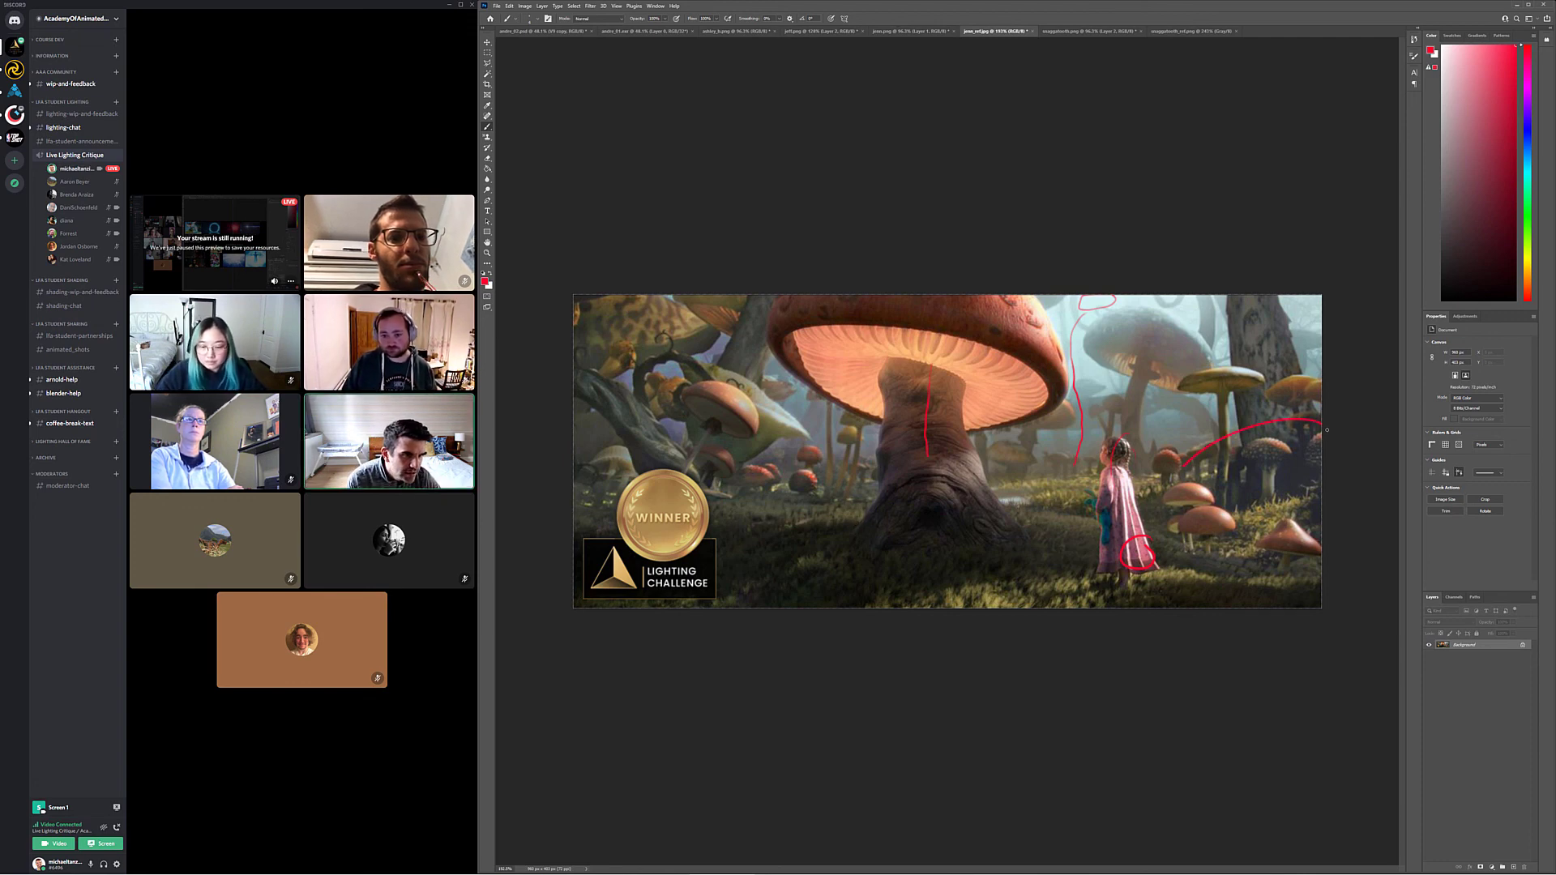
drag(1314, 461, 1277, 471)
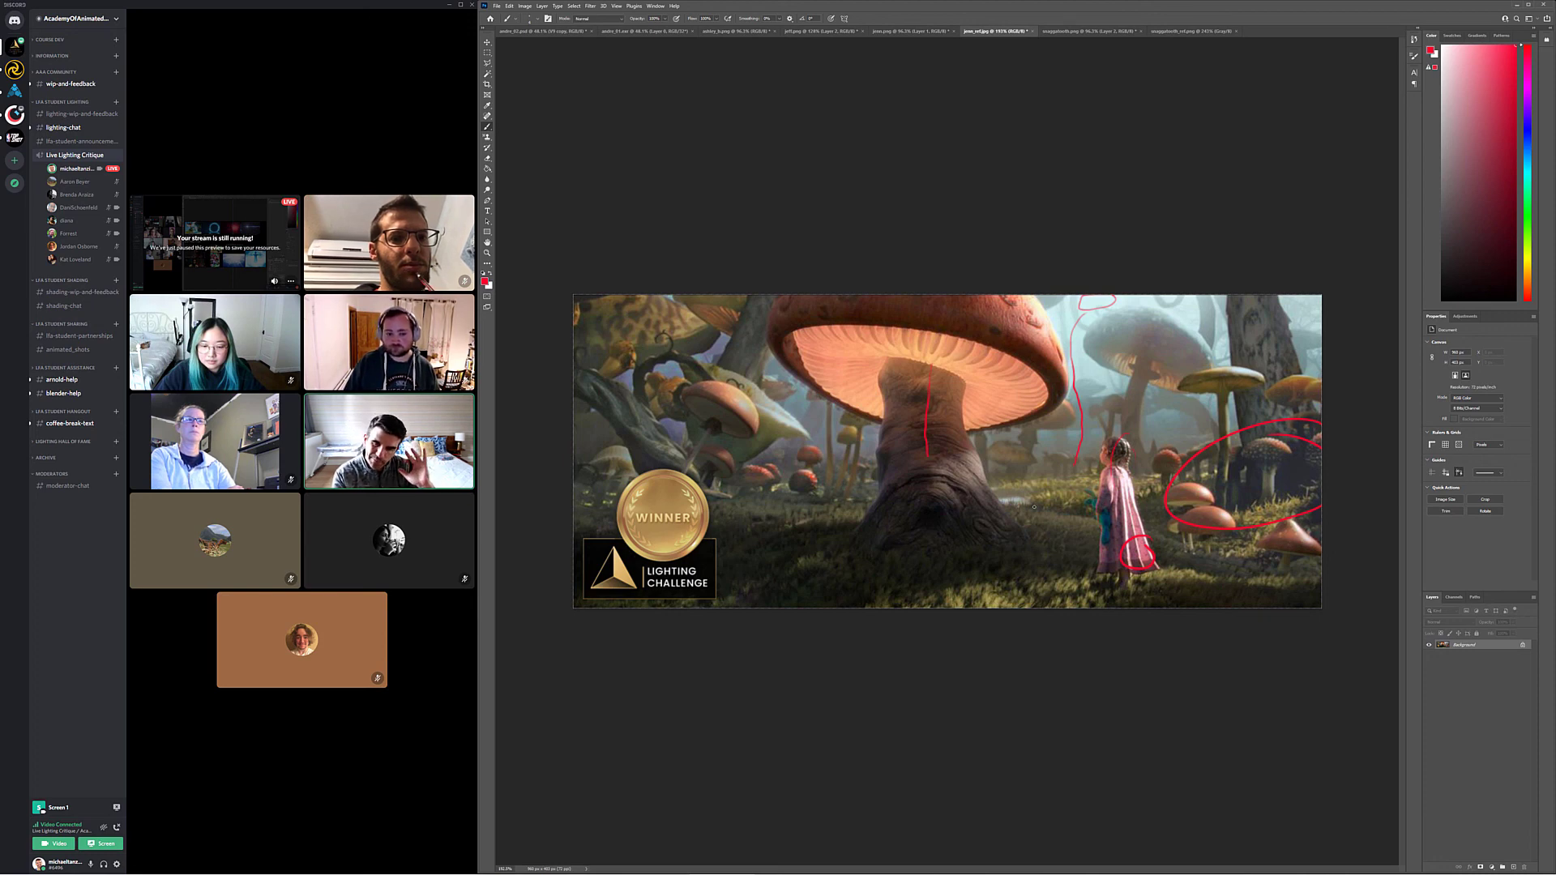
click(900, 30)
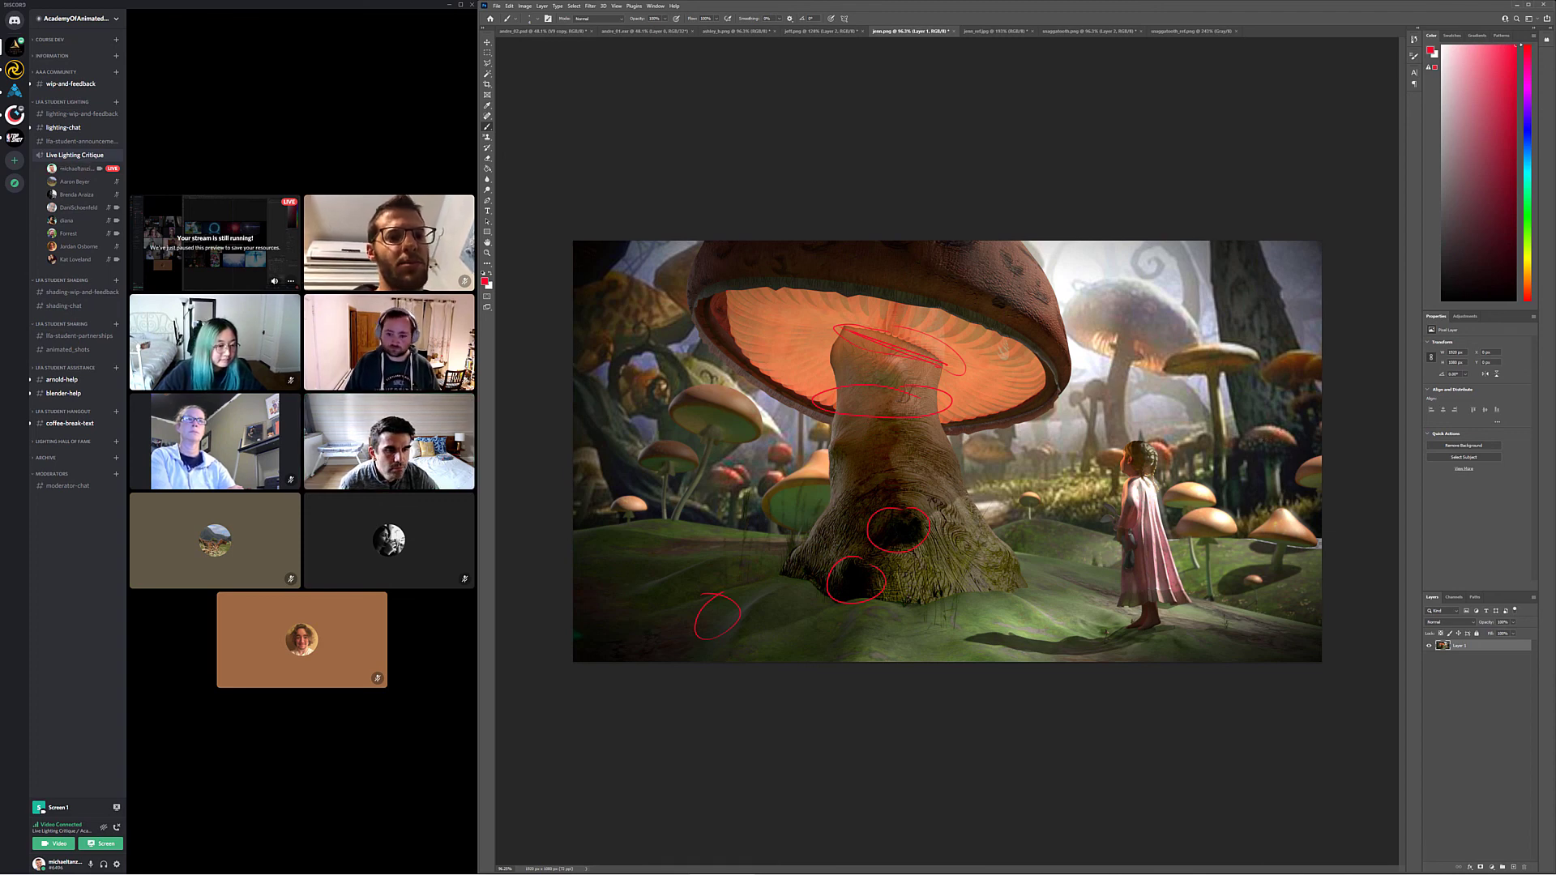
click(994, 32)
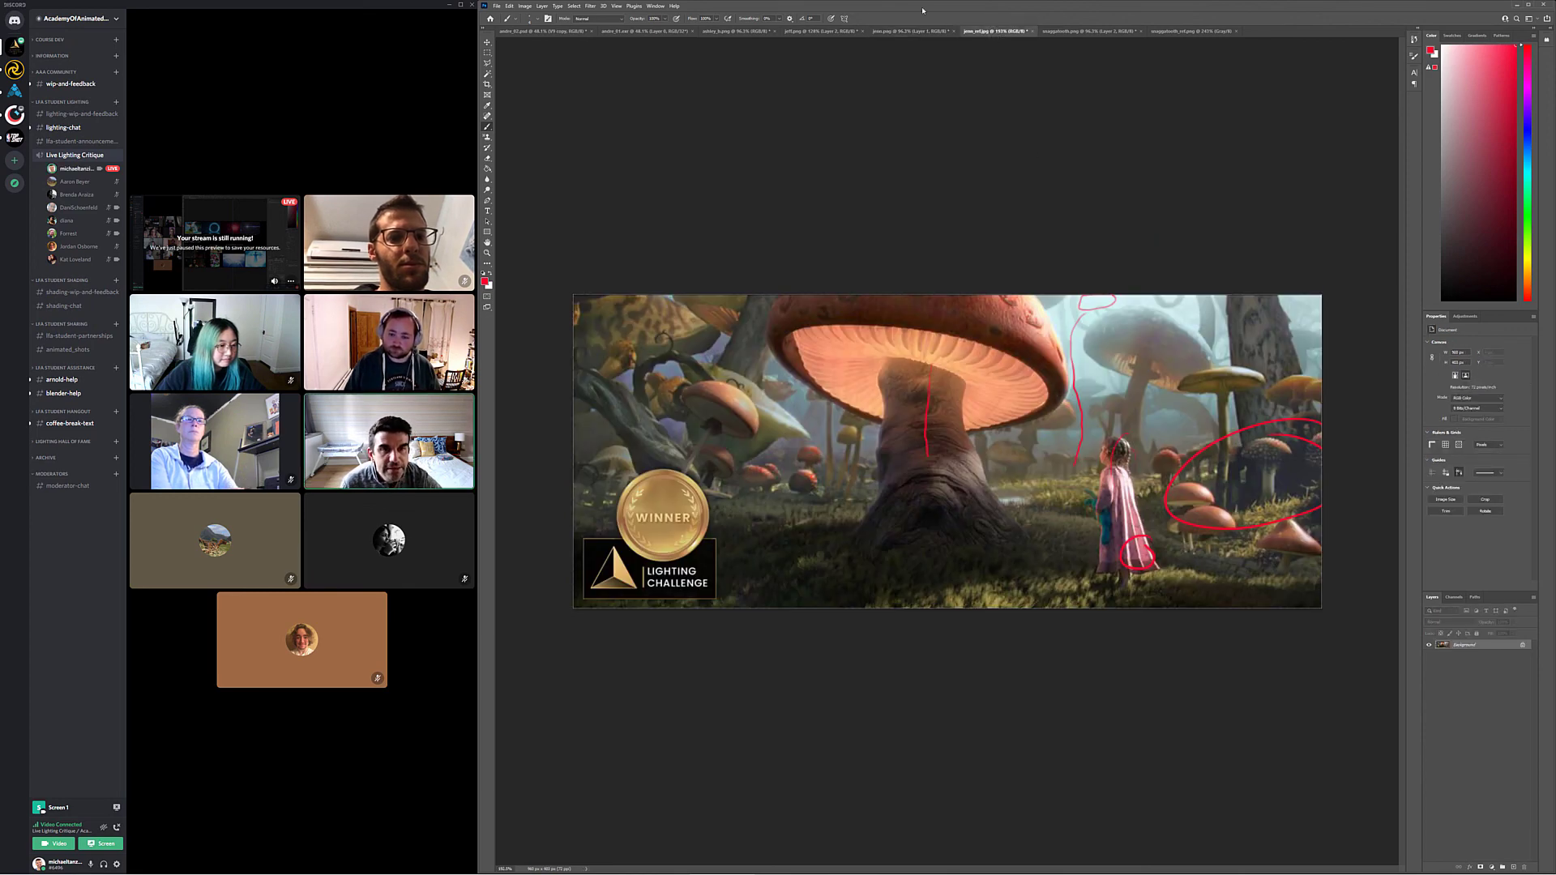
click(909, 31)
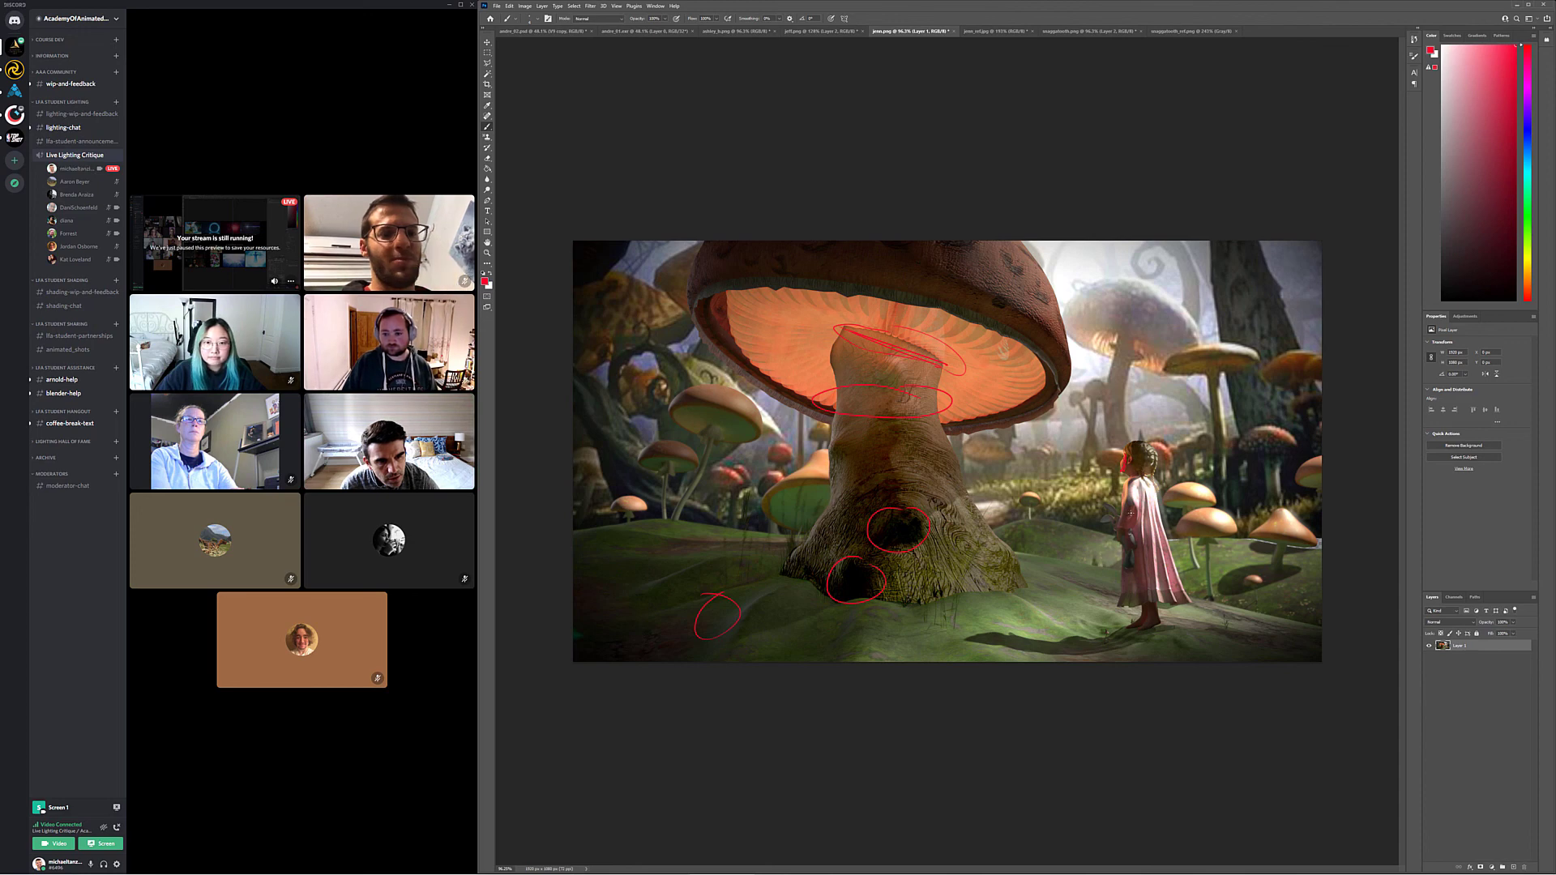
click(998, 31)
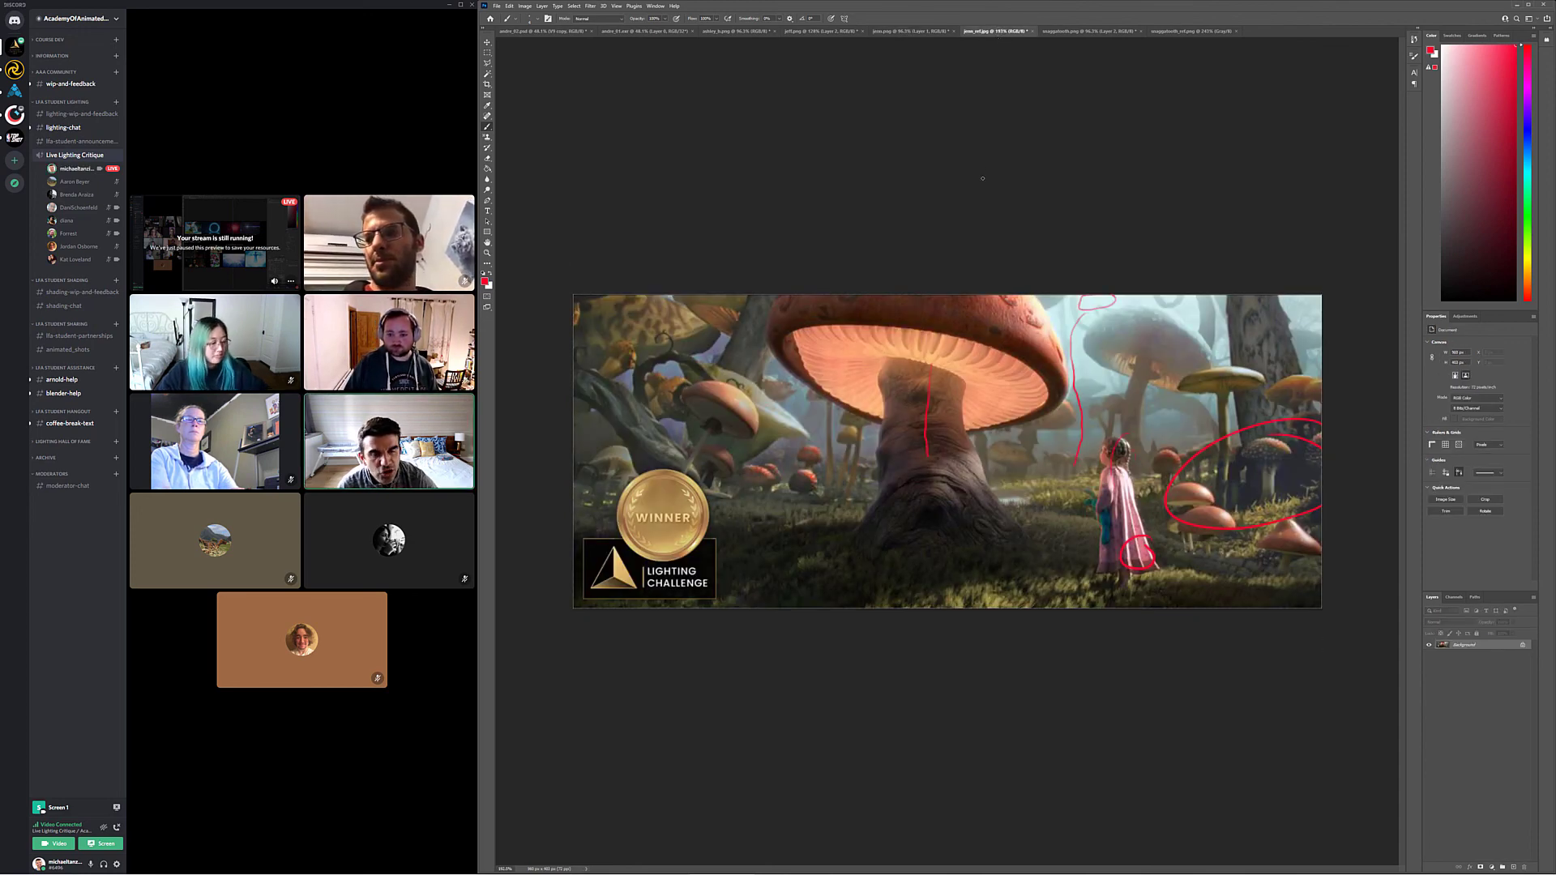
Outline the girl's ground shadow and the small mushroom's shadow behind her in red on the render, and return to the reference
click(916, 32)
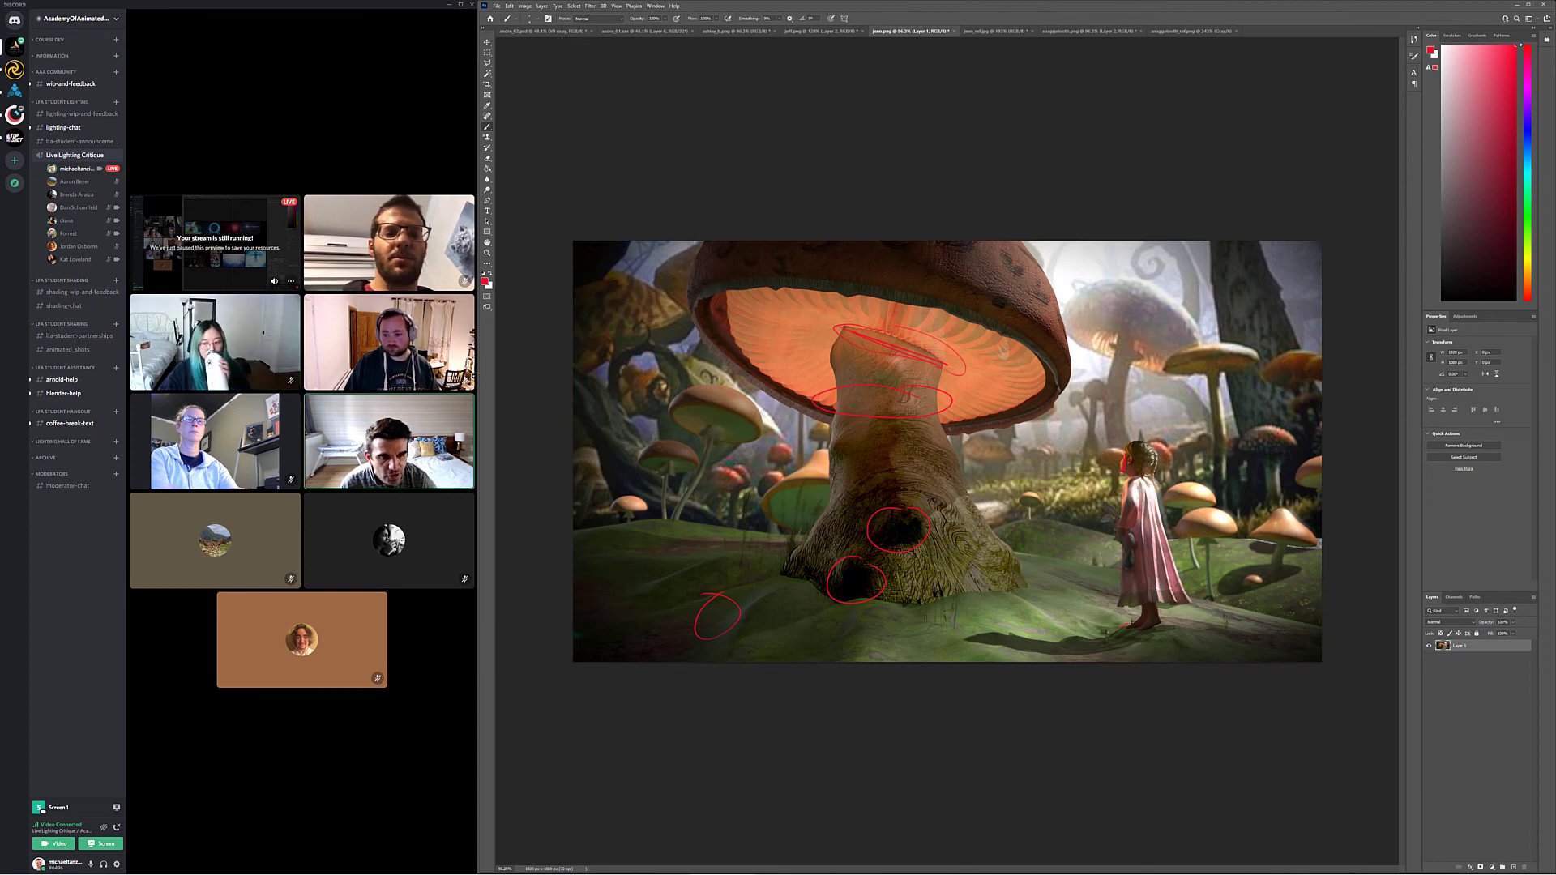
mouse_move(1039, 633)
mouse_down()
mouse_move(976, 643)
mouse_move(1090, 649)
mouse_up()
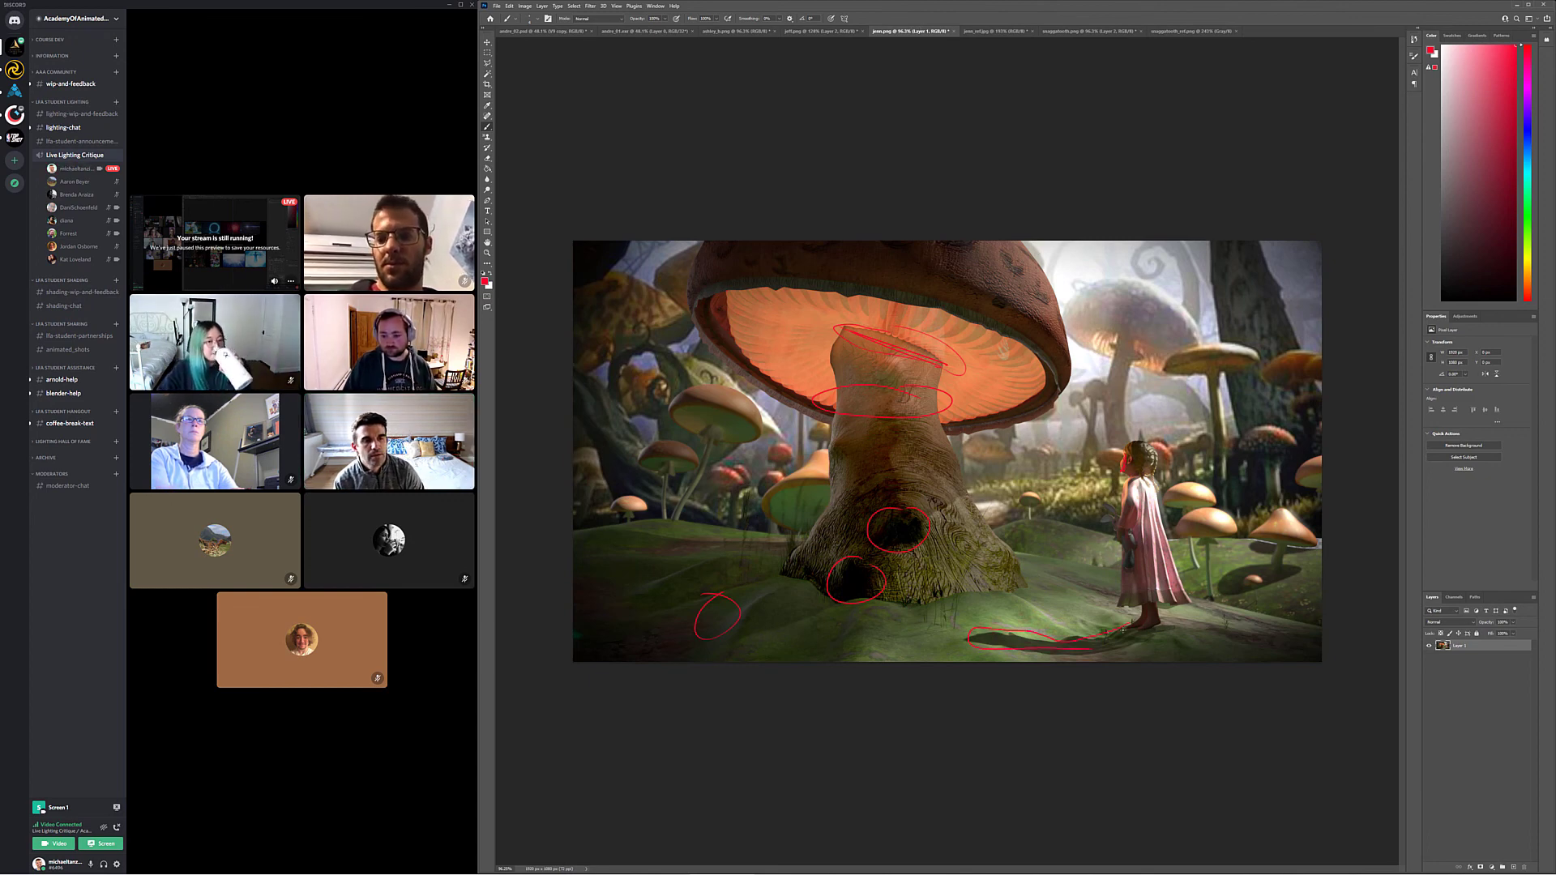
drag(1281, 556, 1252, 563)
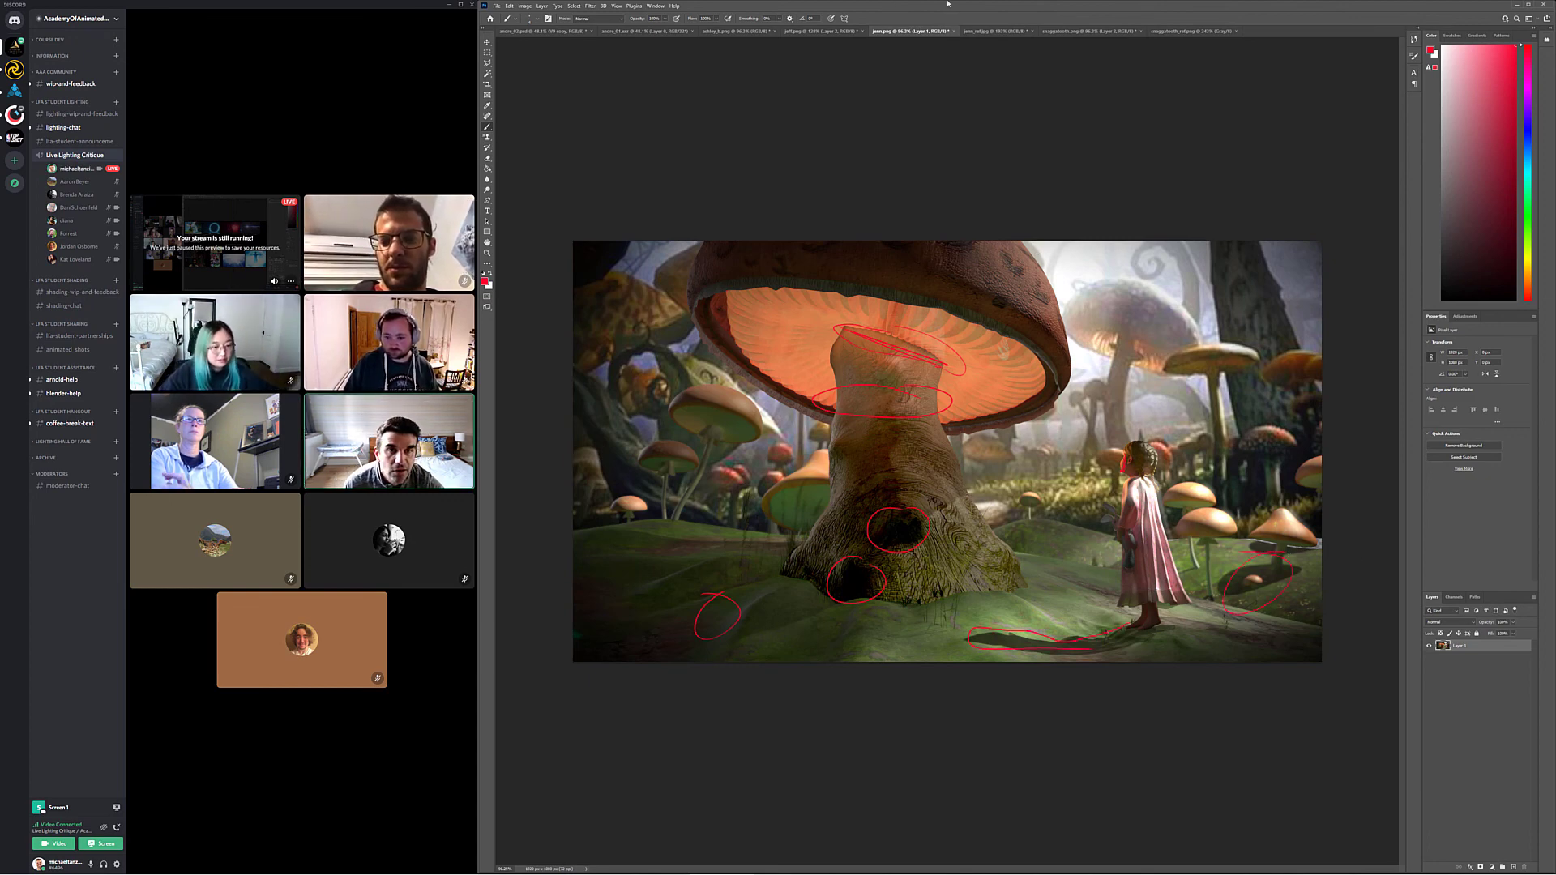
click(993, 30)
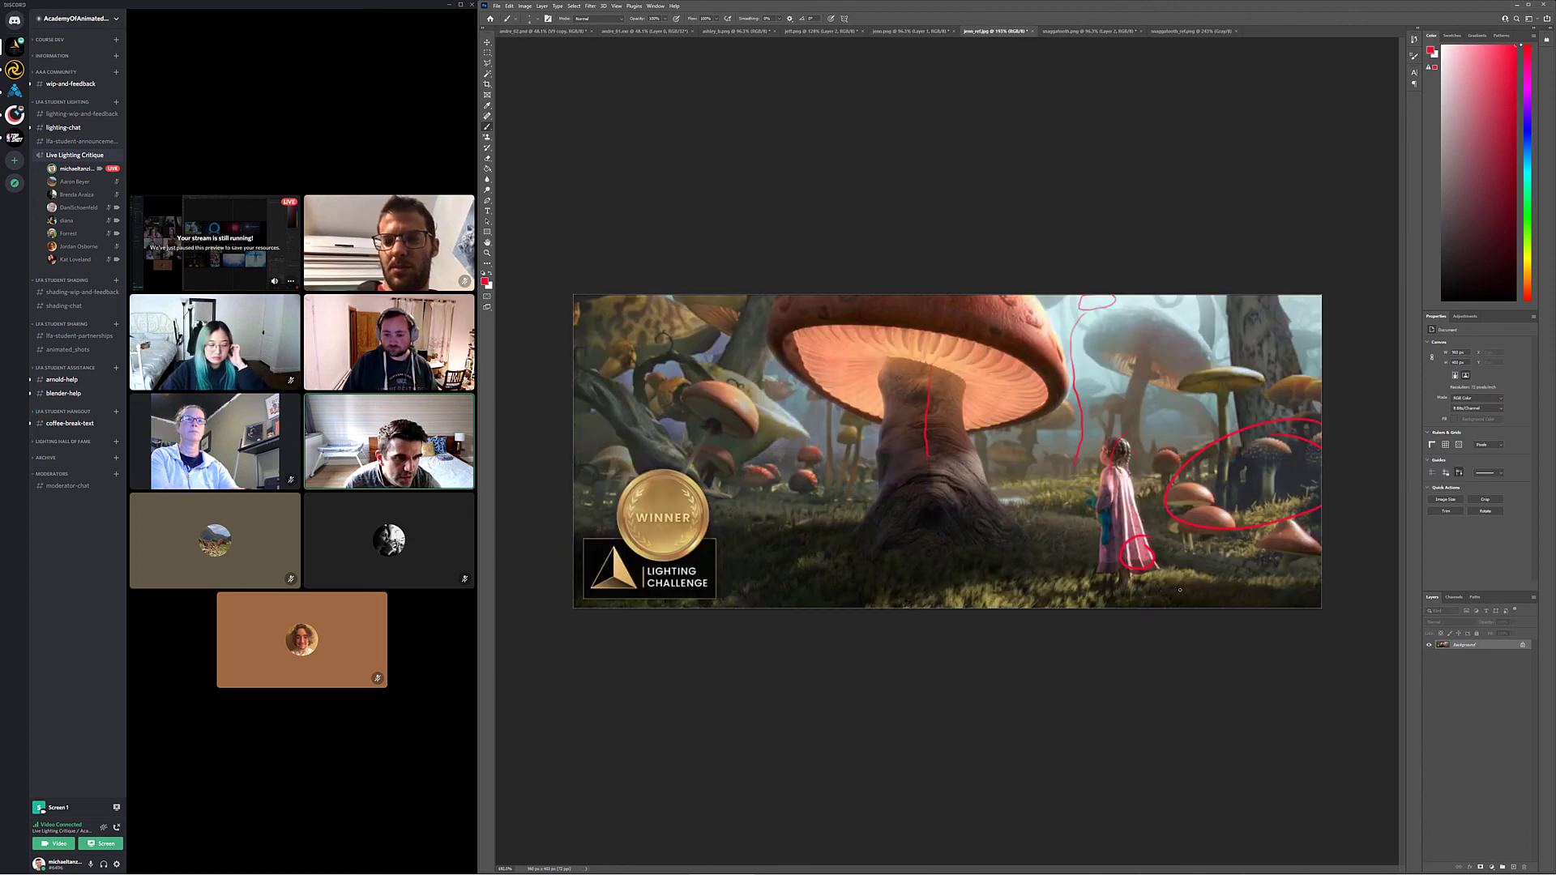